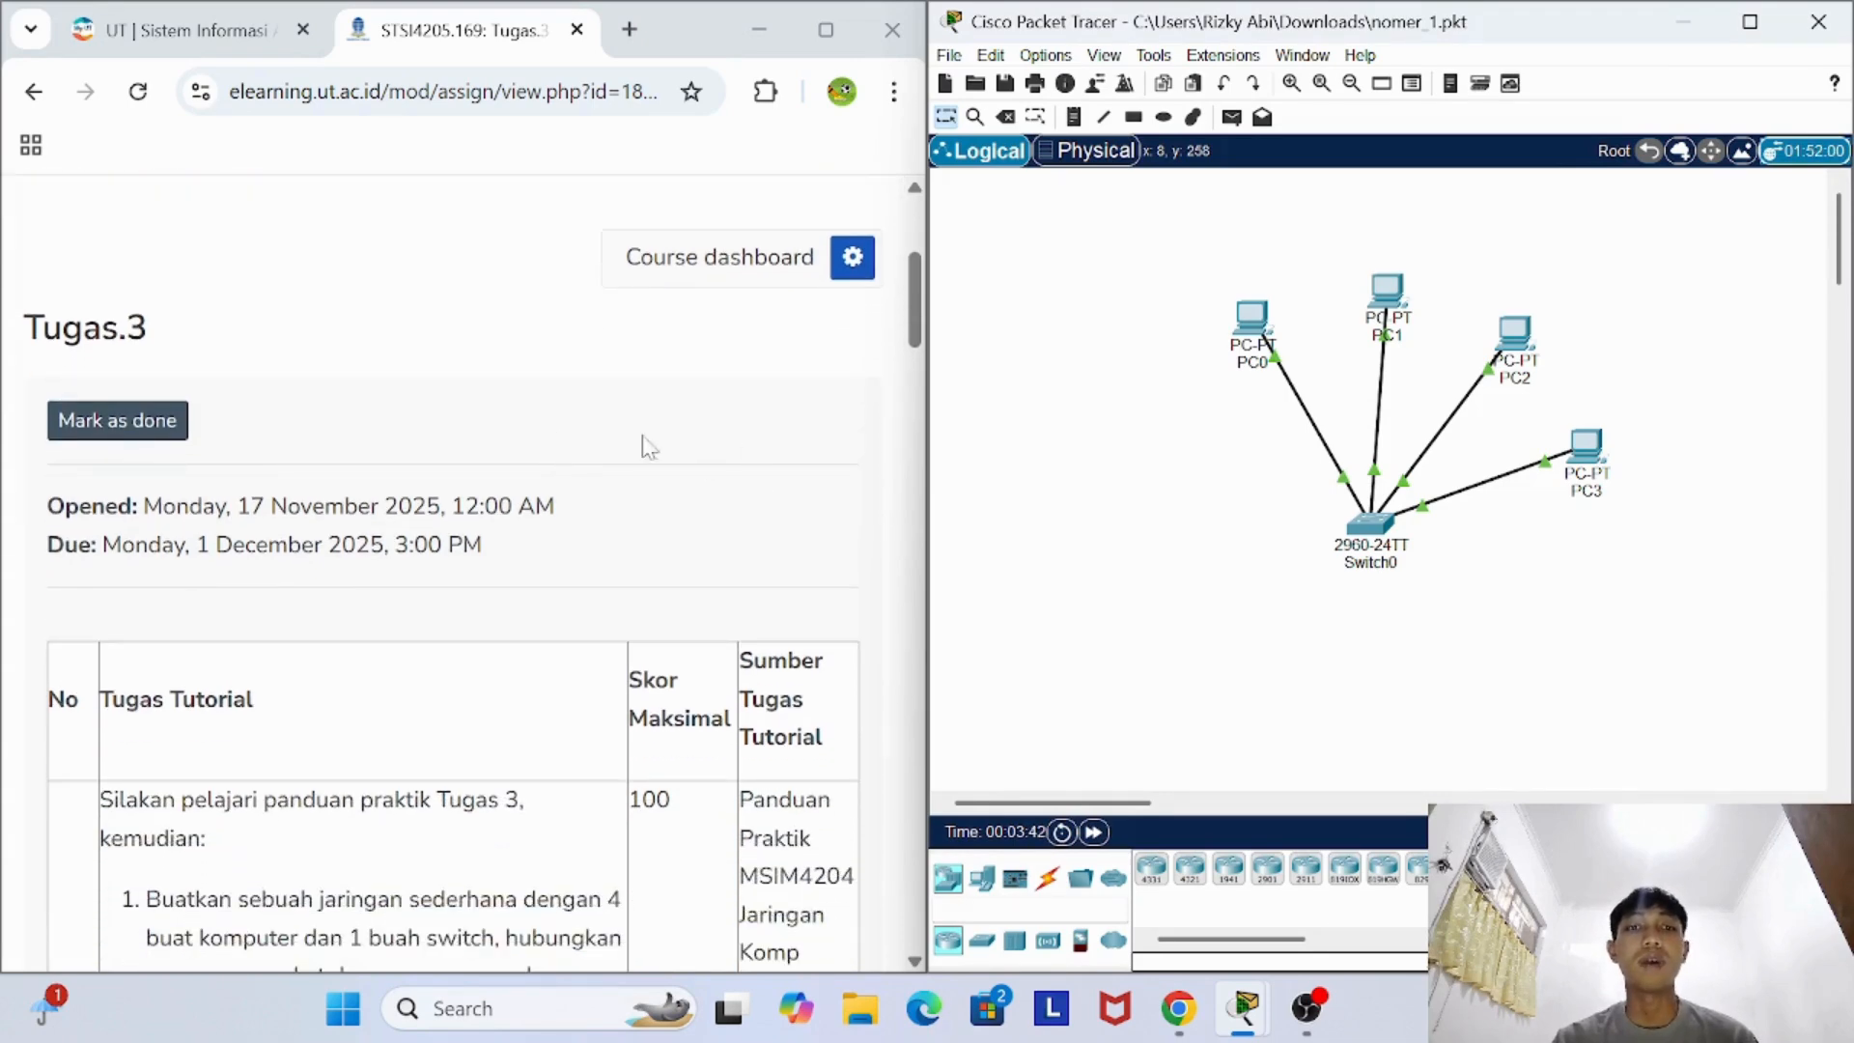
- Read the four network-building tasks in the Tugas.3 assignment description
scroll(527, 404, down, 1)
scroll(524, 404, up, 2)
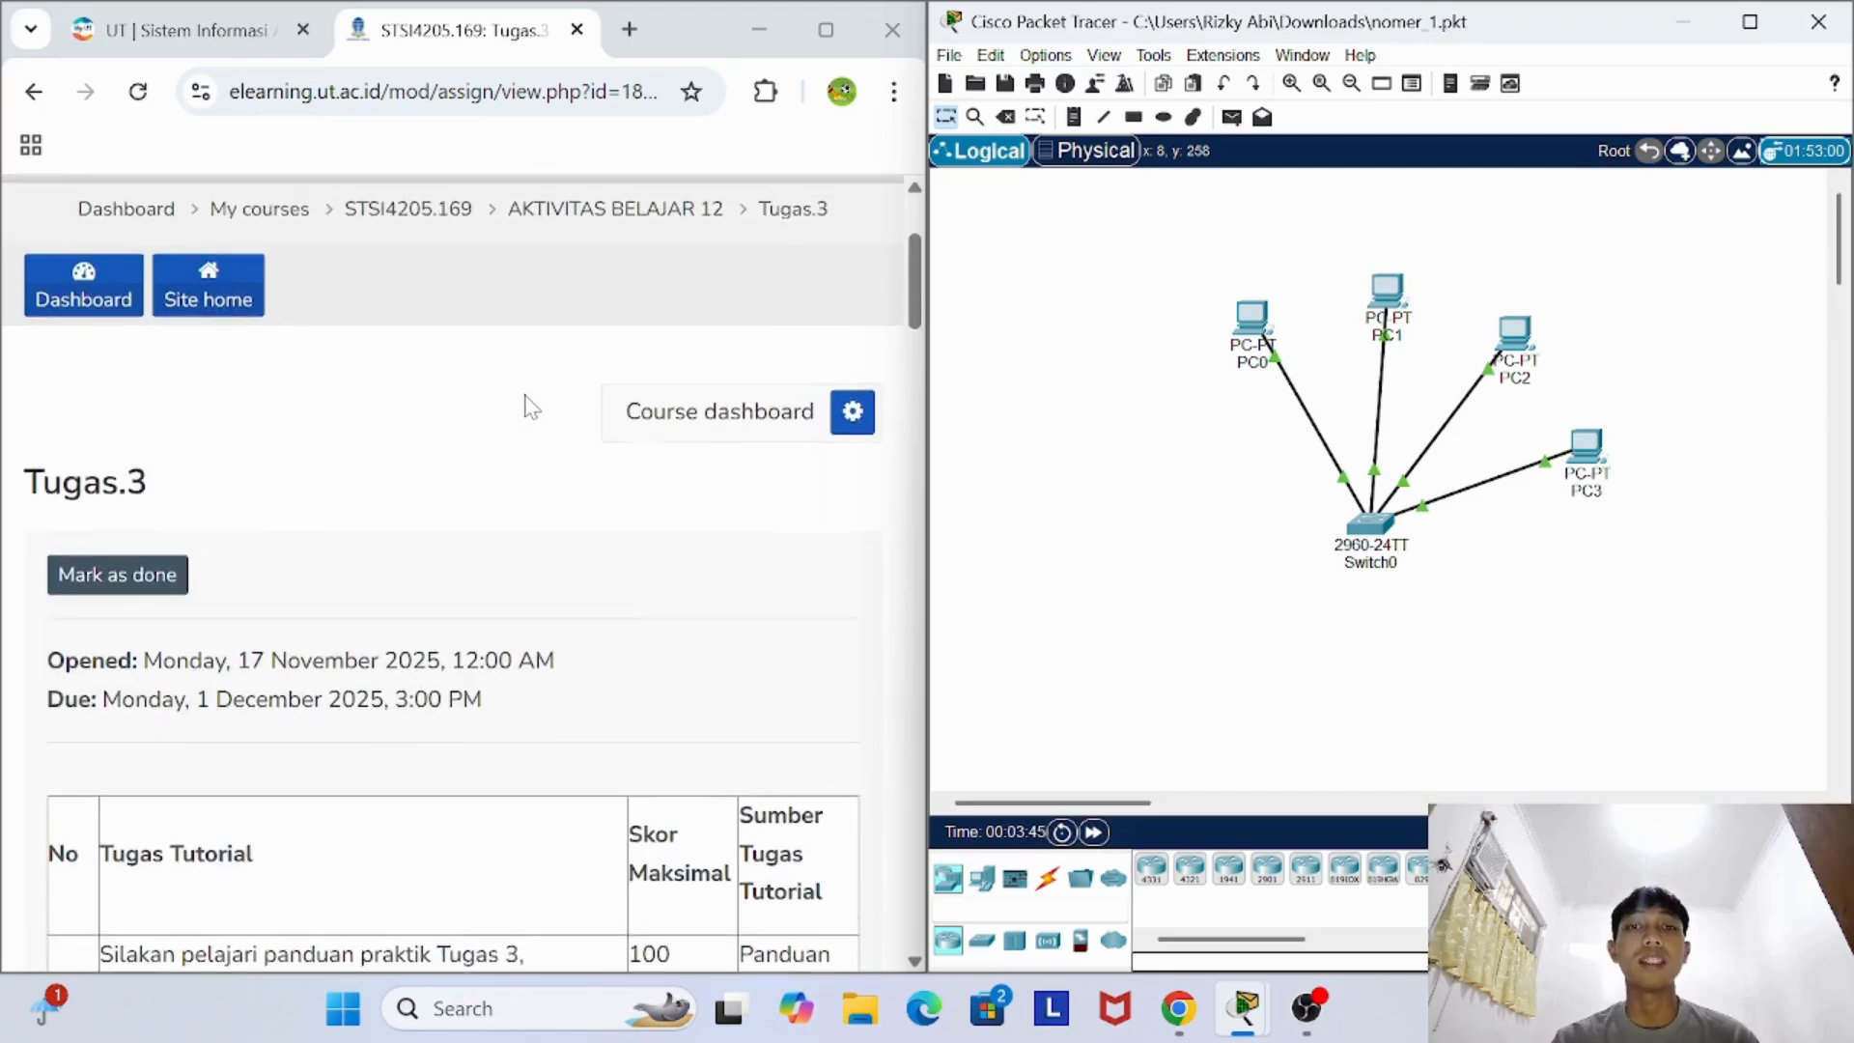
scroll(524, 403, down, 2)
scroll(525, 403, up, 2)
scroll(524, 404, down, 3)
scroll(528, 403, down, 4)
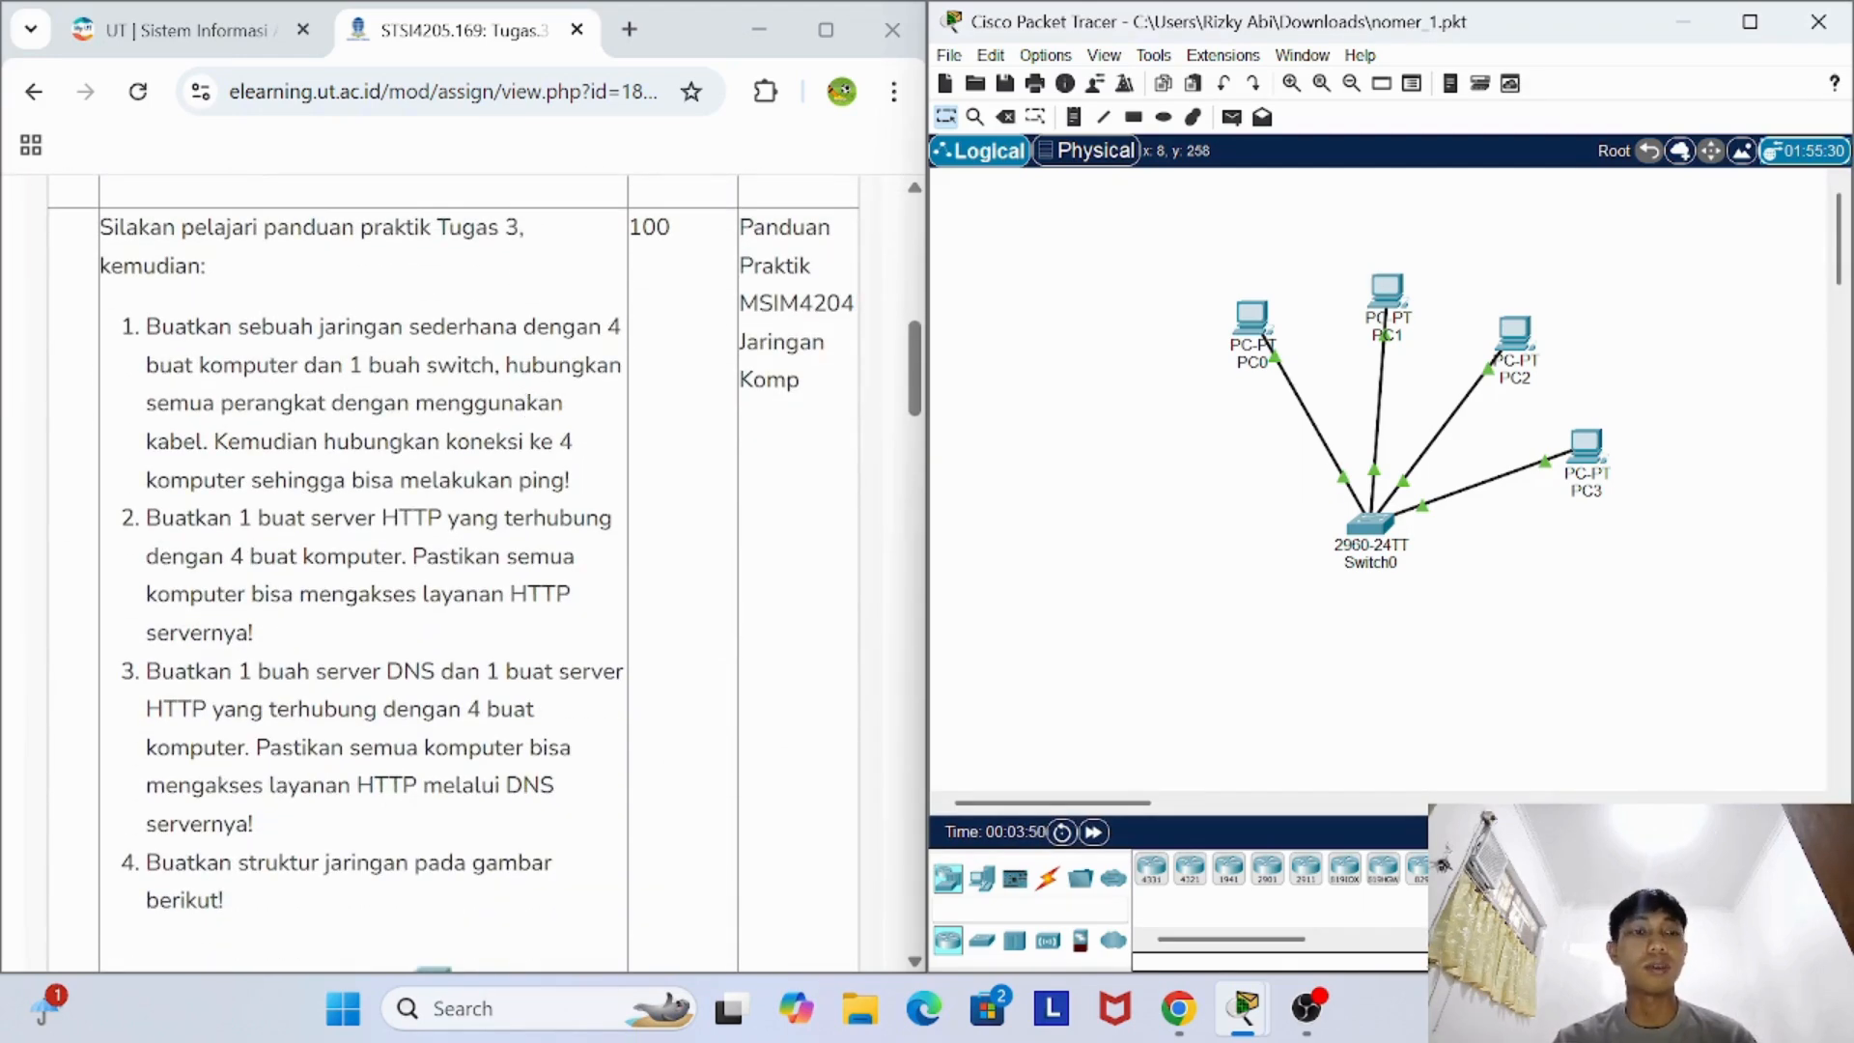
scroll(484, 574, down, 1)
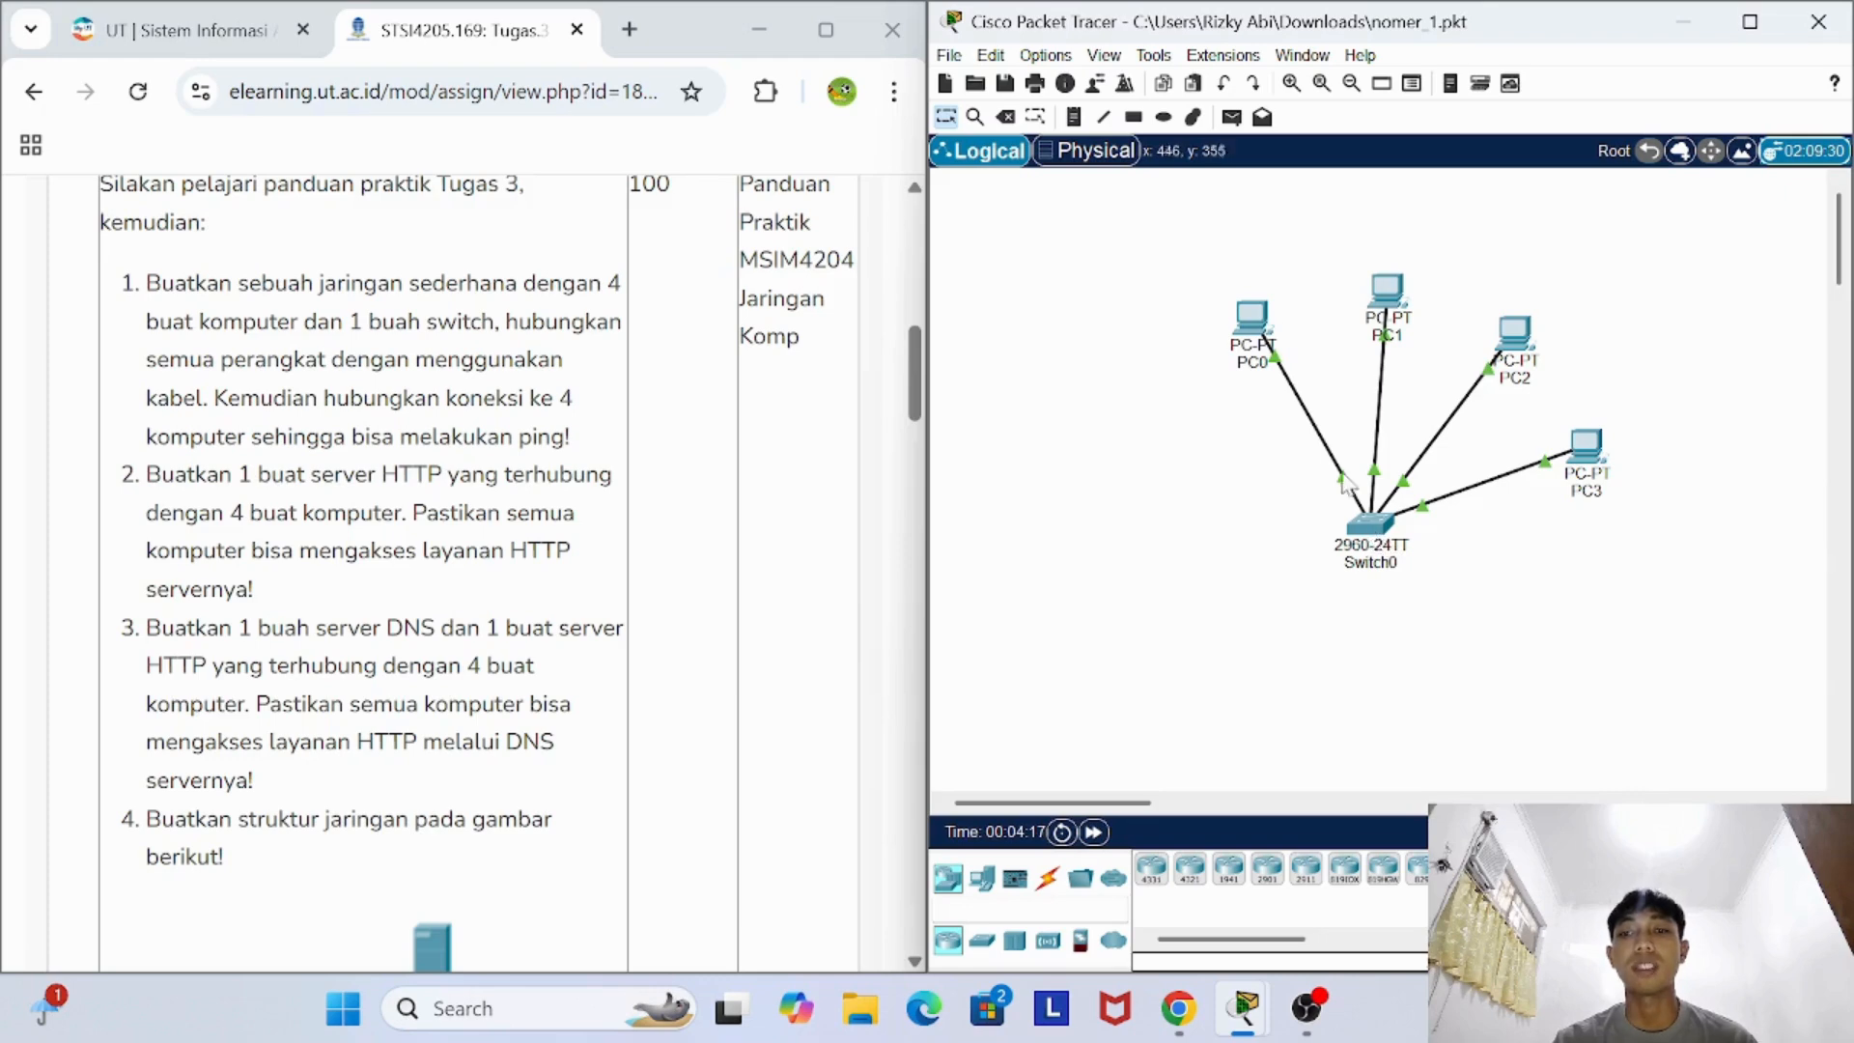
- Inspect the FastEthernet0 IP configuration of PC0 in the Packet Tracer topology, closing its device window when finished
click(1253, 319)
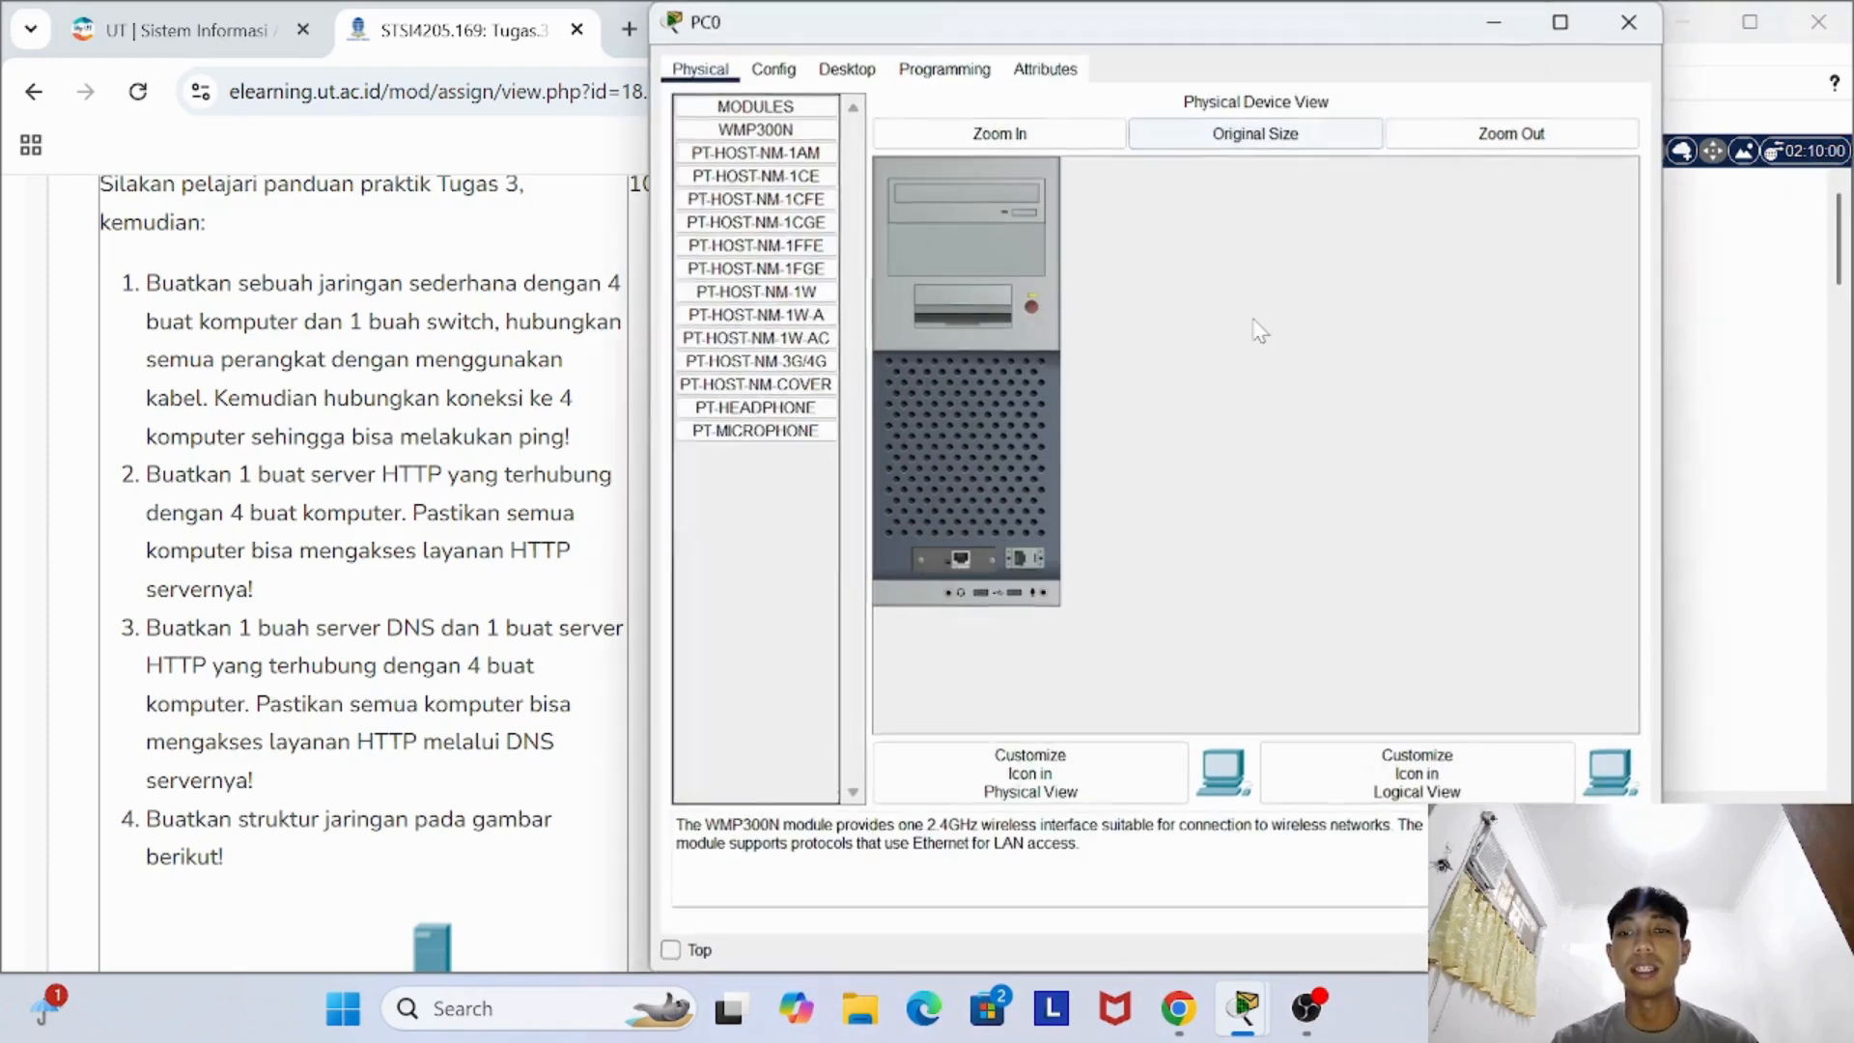
click(788, 81)
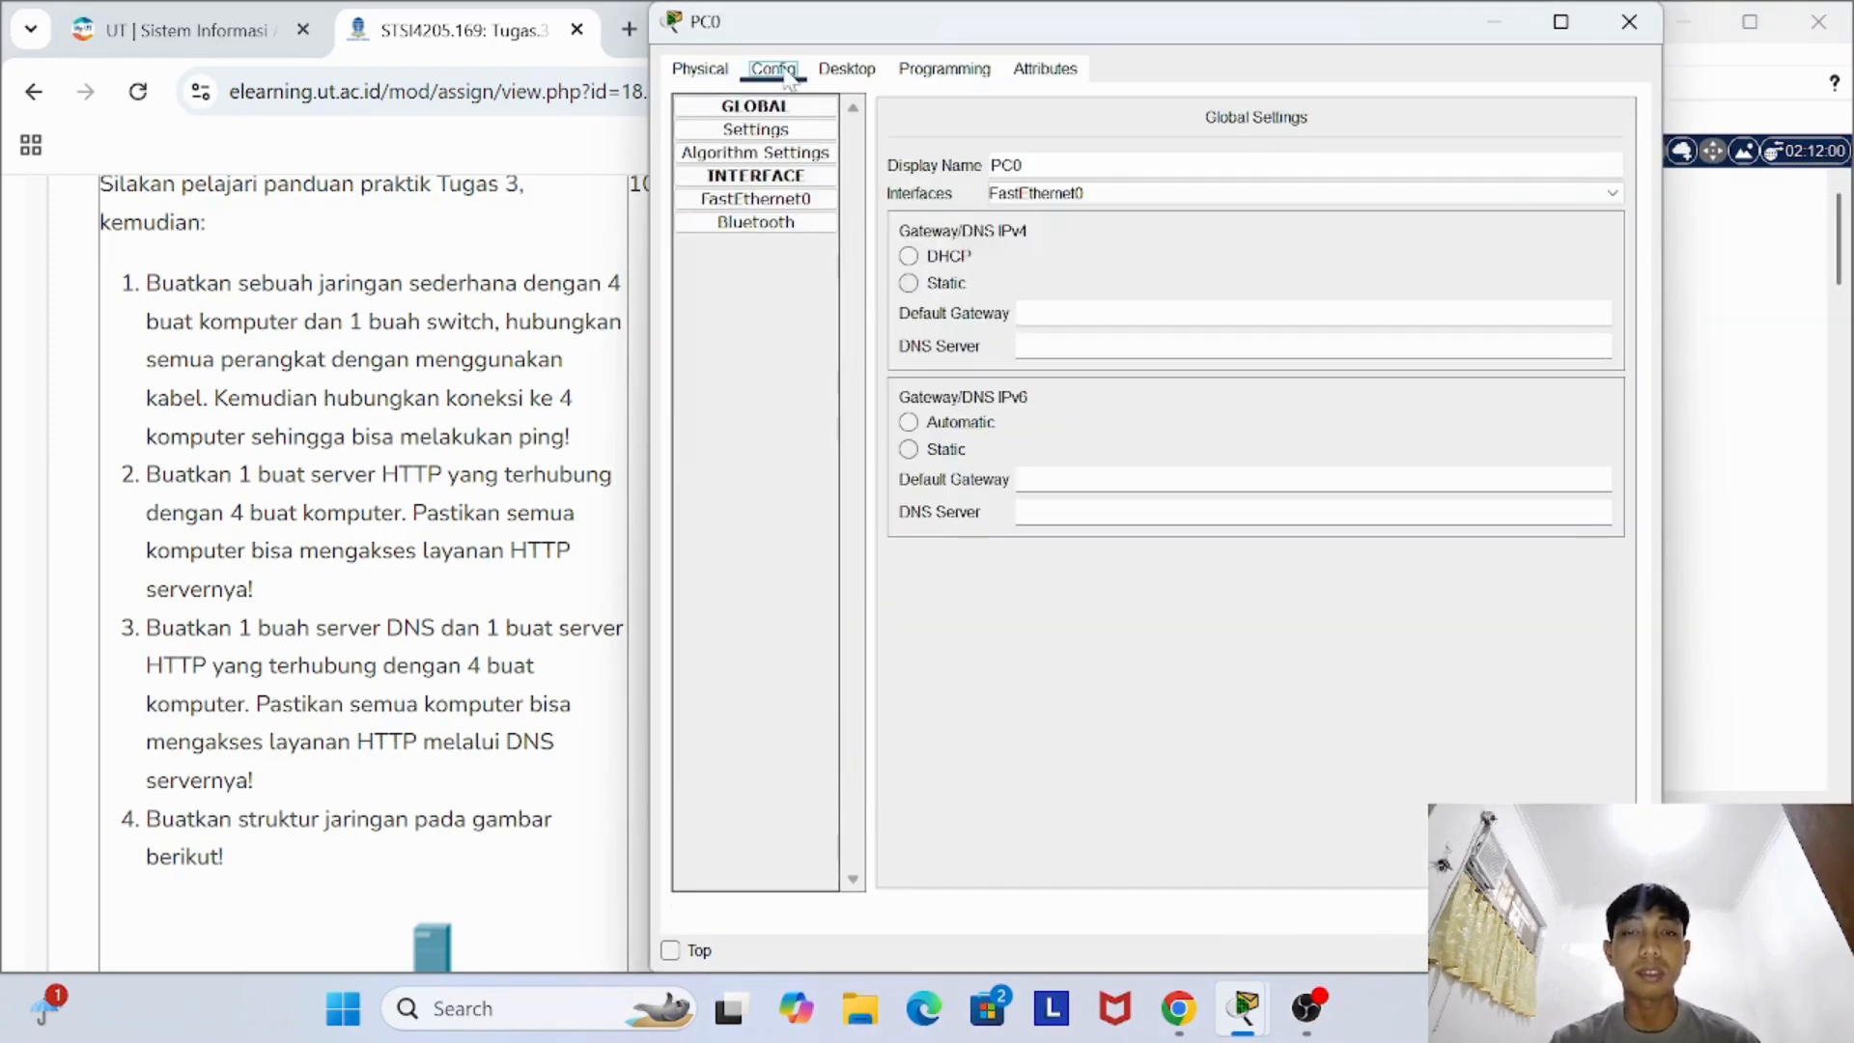
click(787, 200)
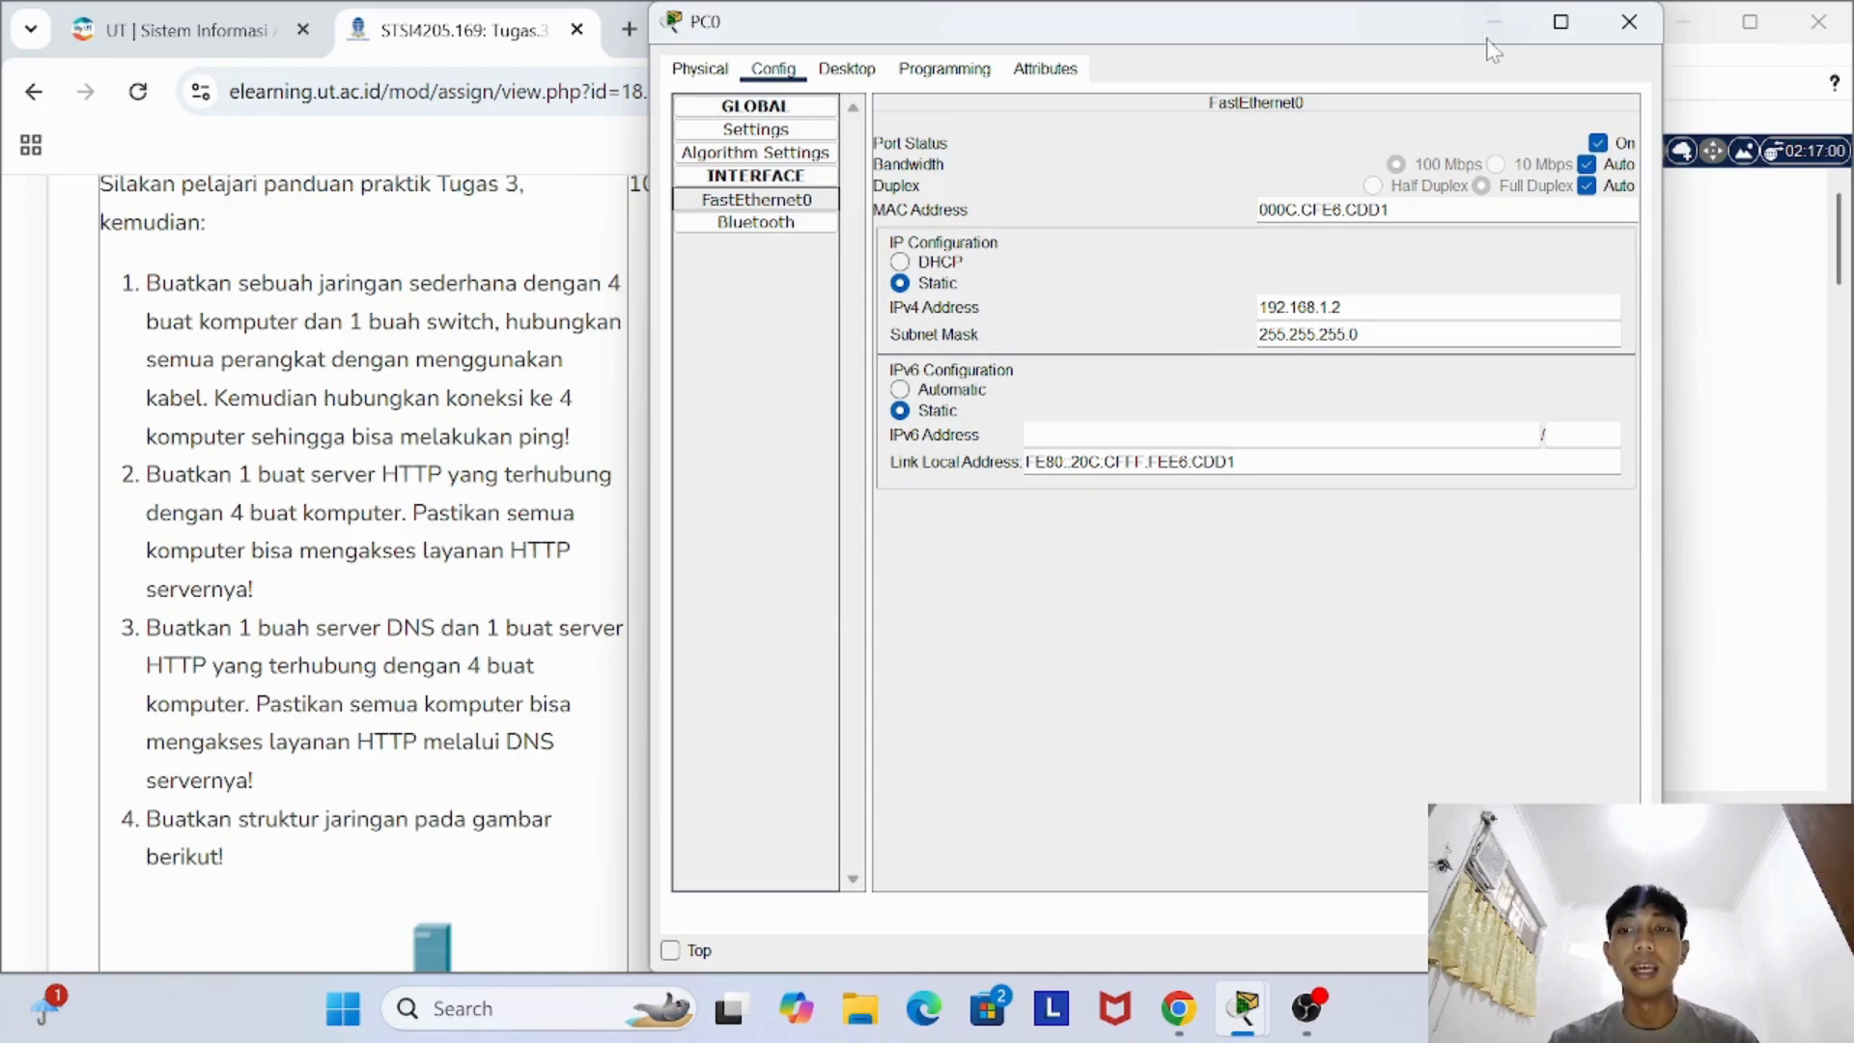
click(1628, 21)
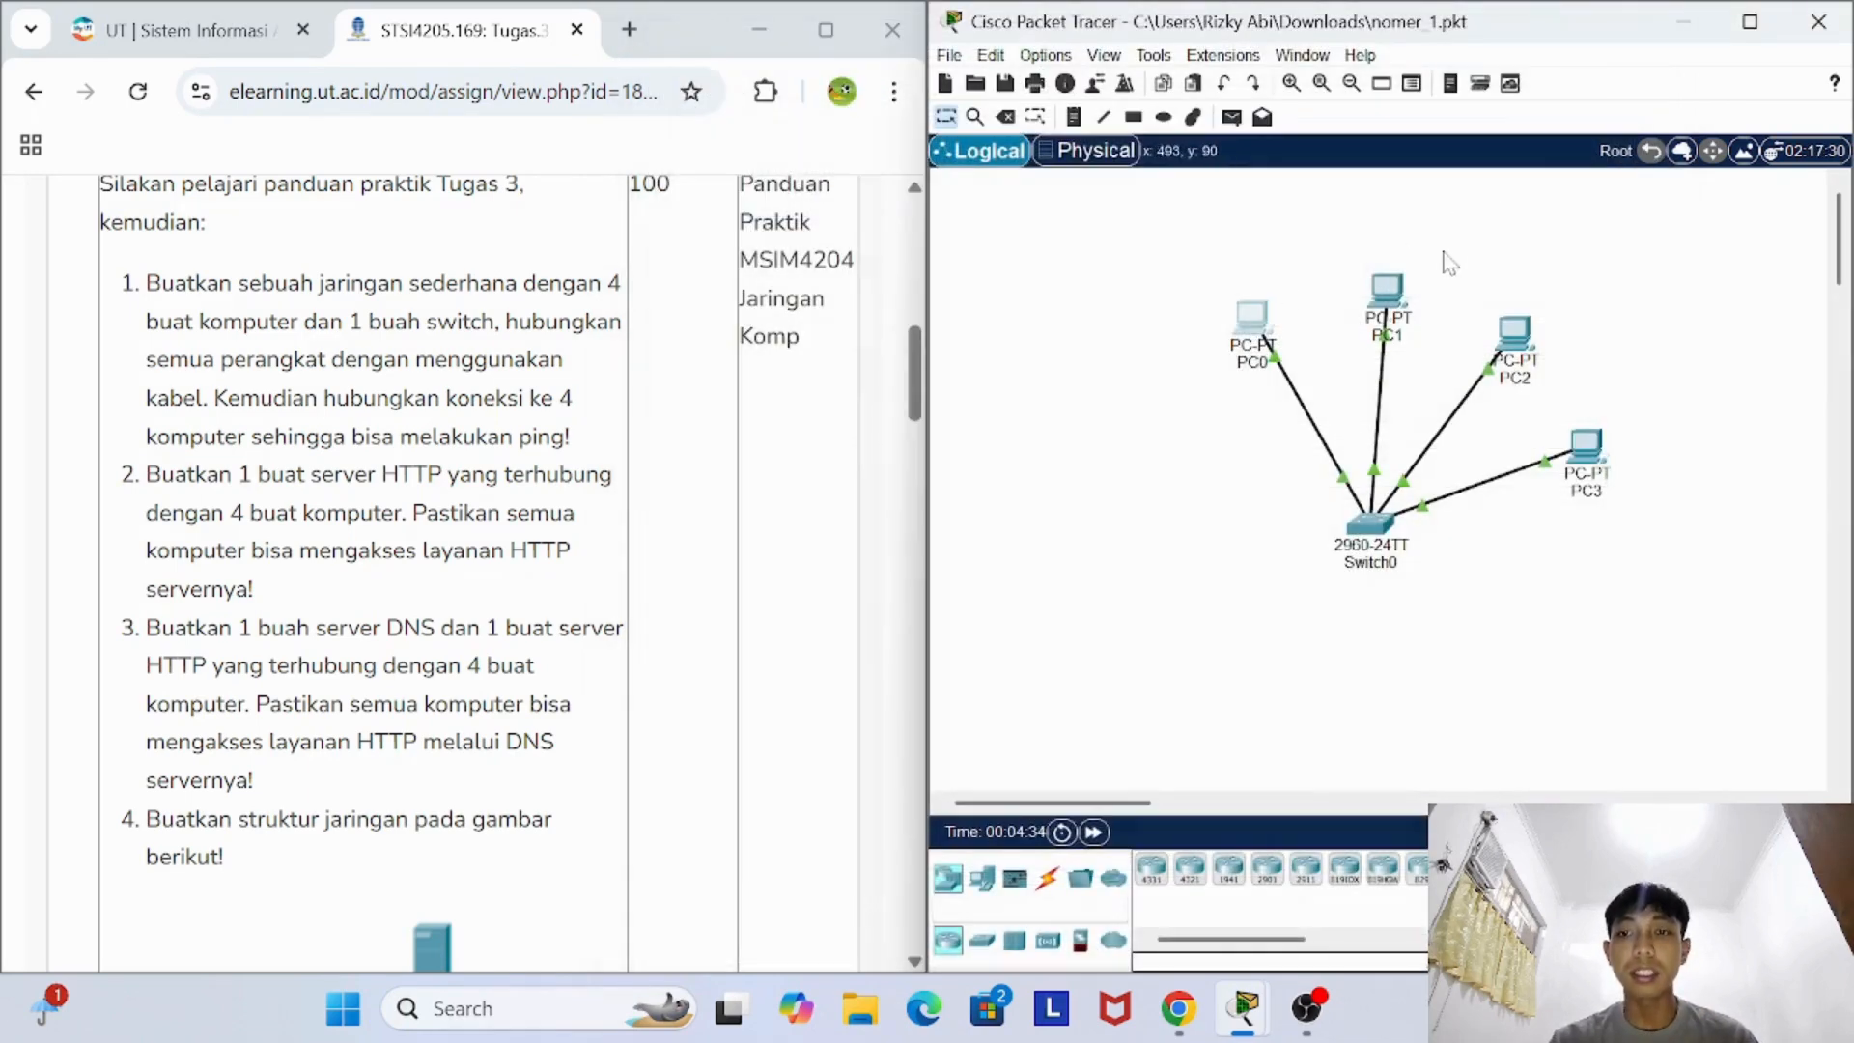
- Inspect the FastEthernet0 IP configuration of PC1 and close its device window
click(1387, 289)
click(773, 247)
click(769, 380)
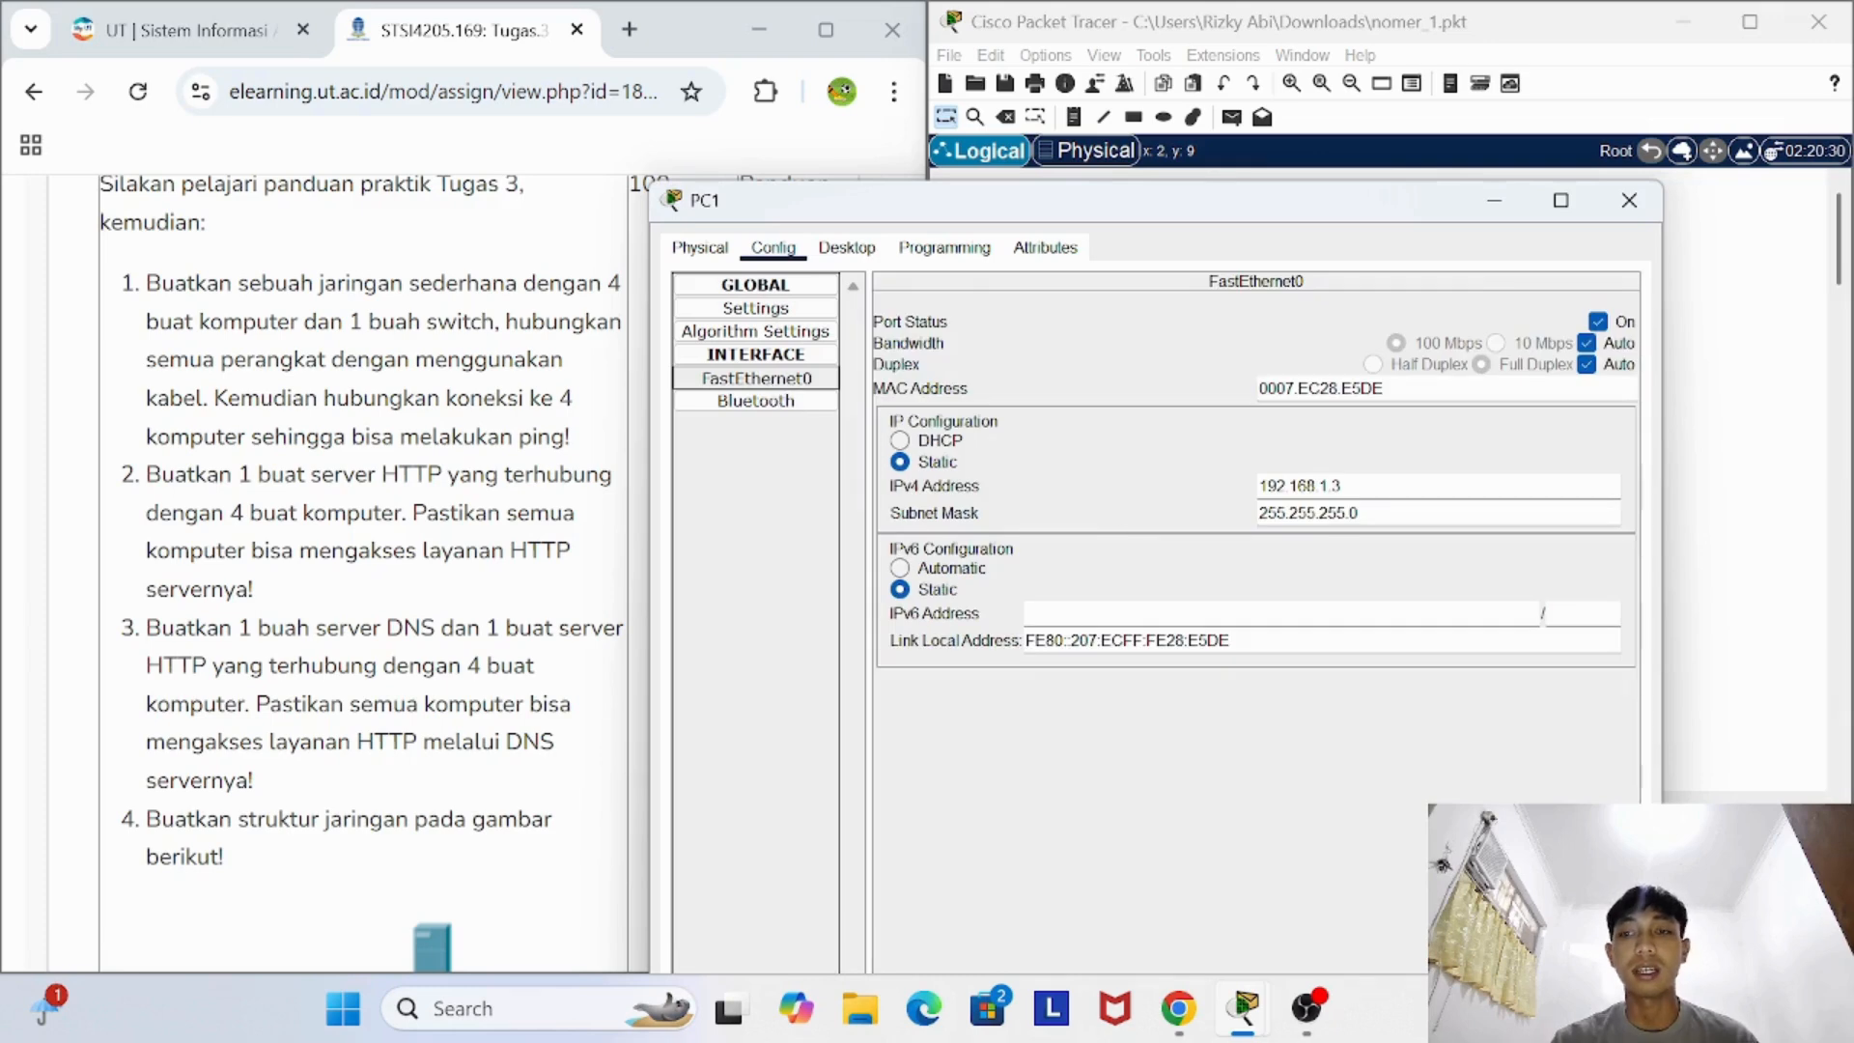
click(1629, 200)
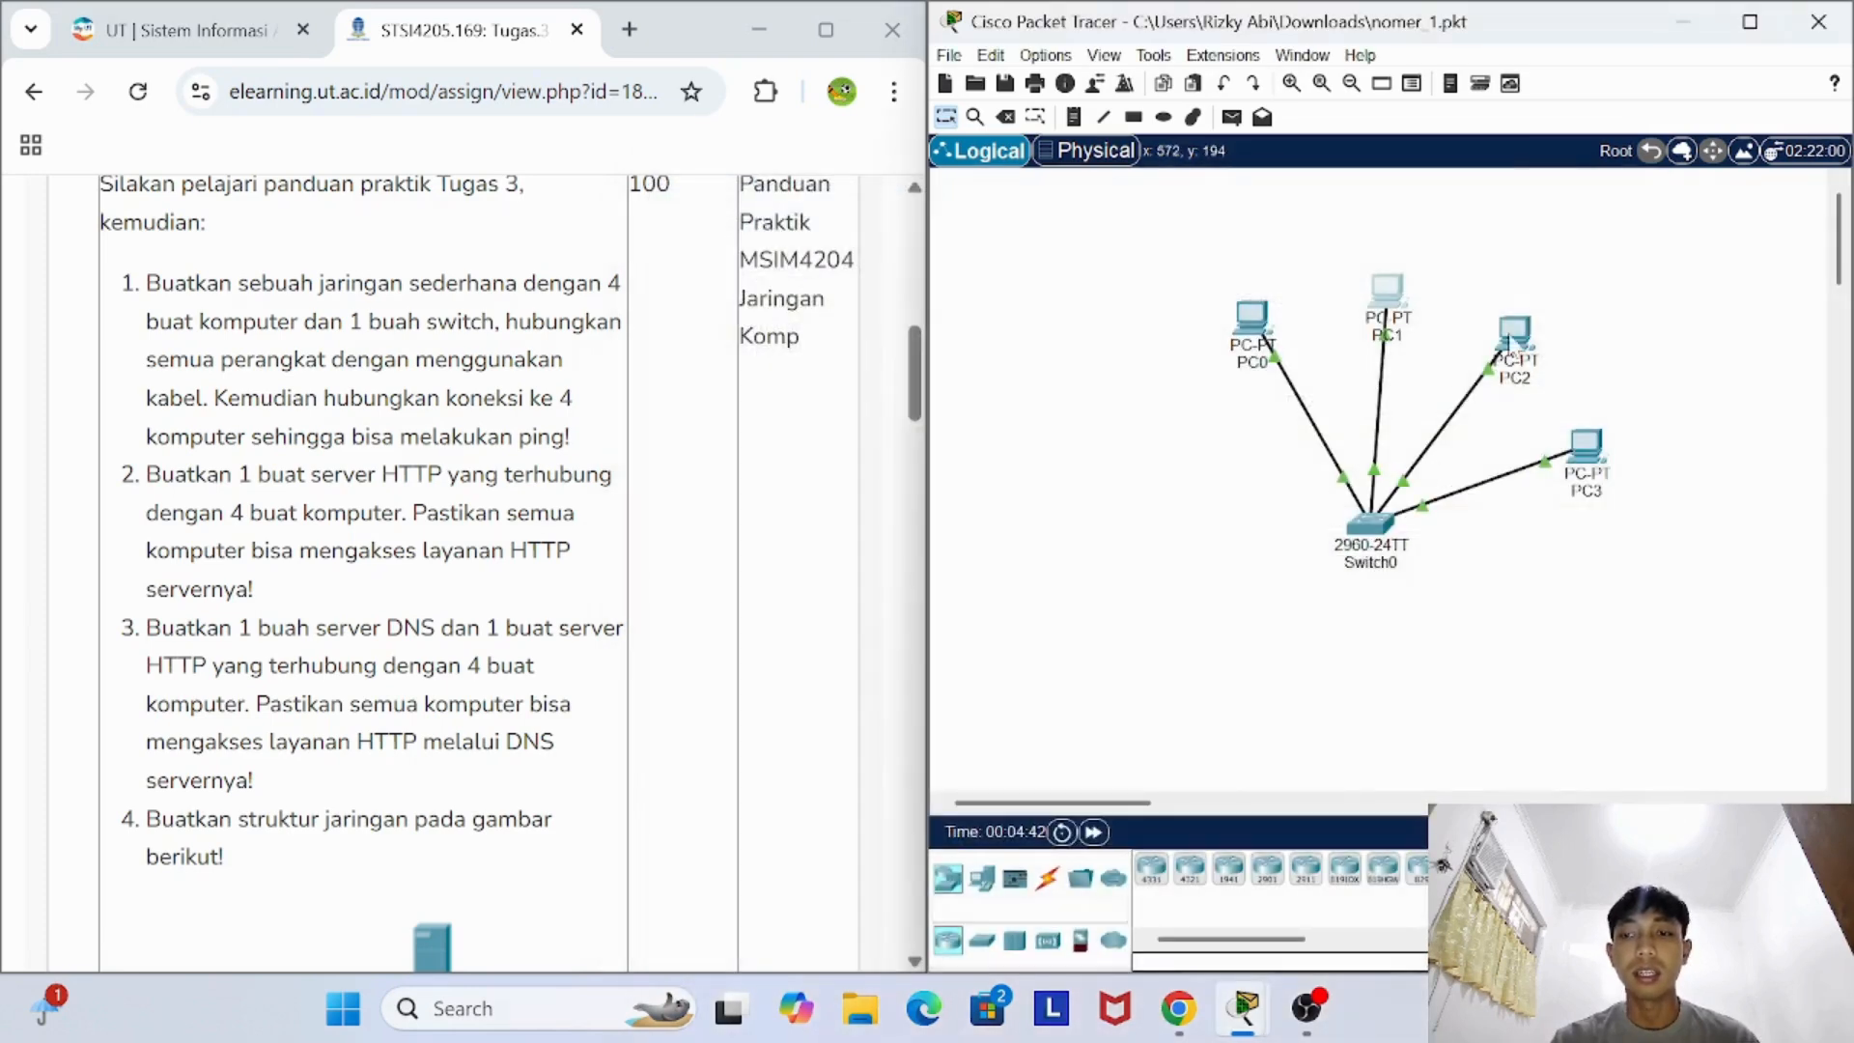
- Inspect the FastEthernet0 IP configuration of PC2 and close its device window
click(1531, 333)
click(773, 68)
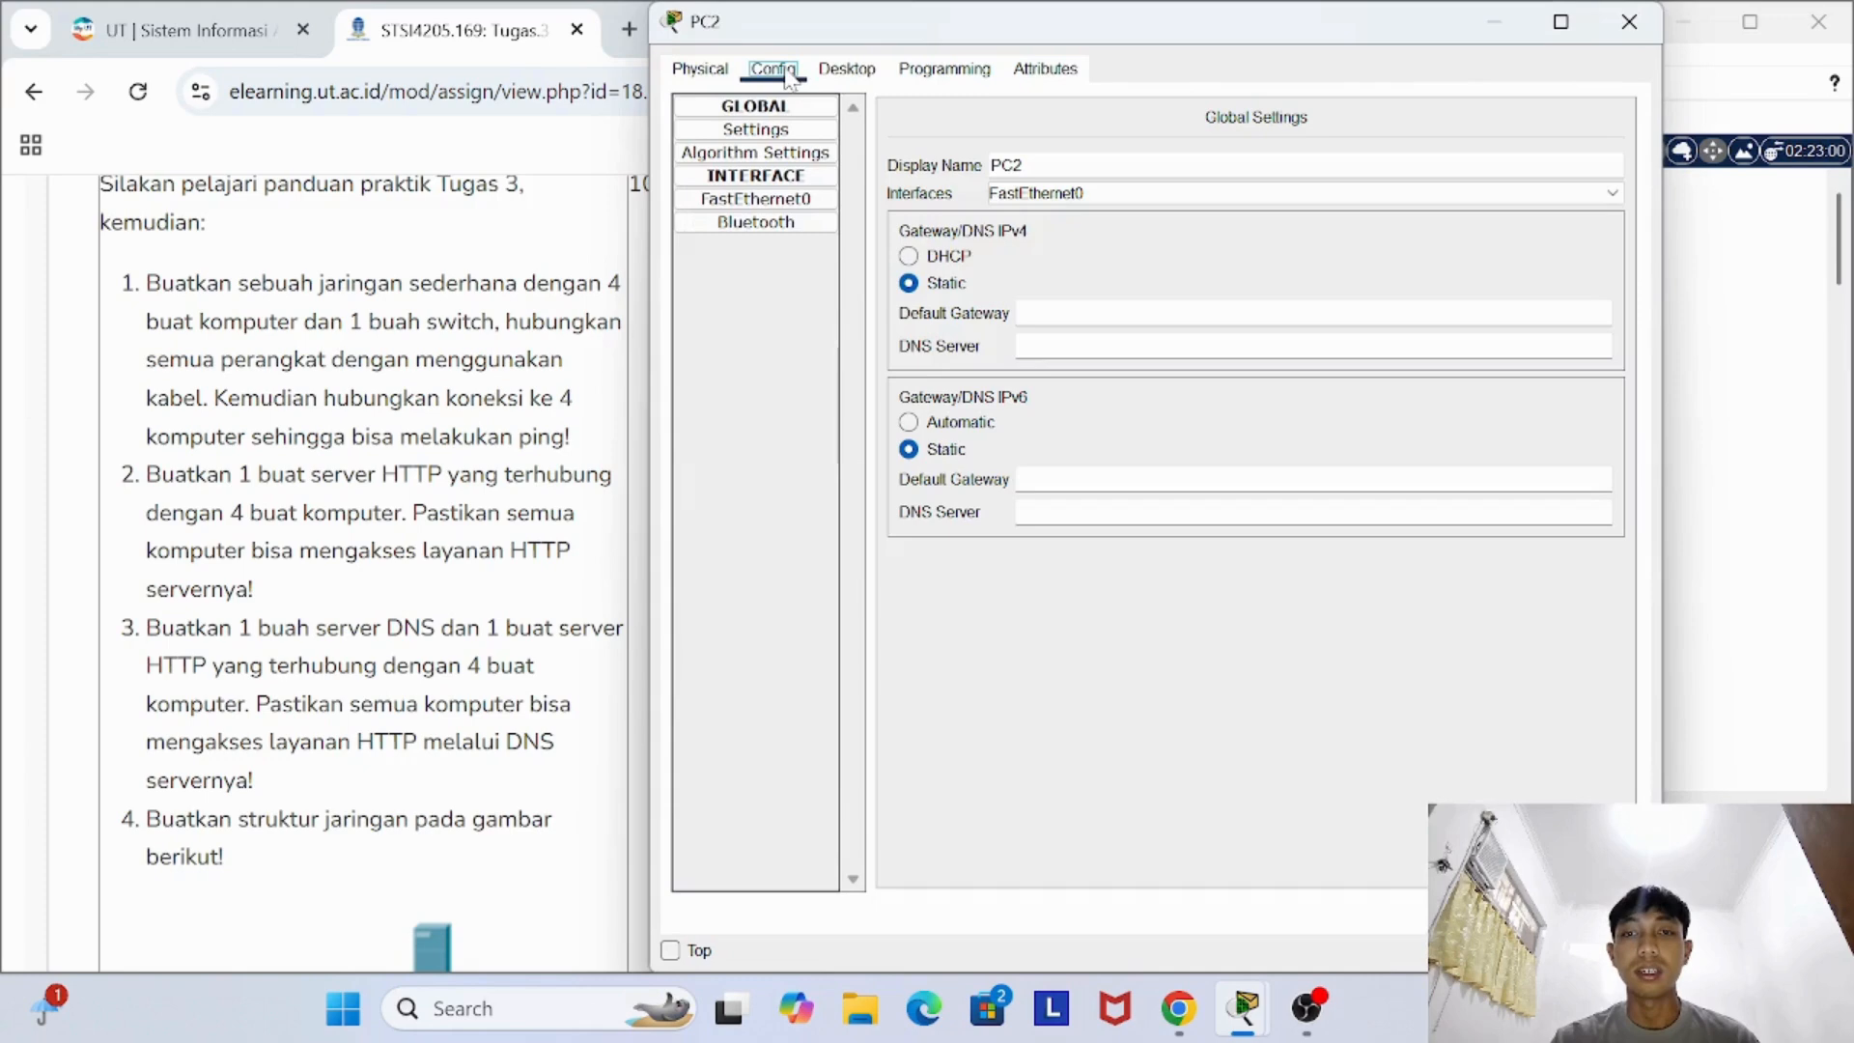
click(756, 199)
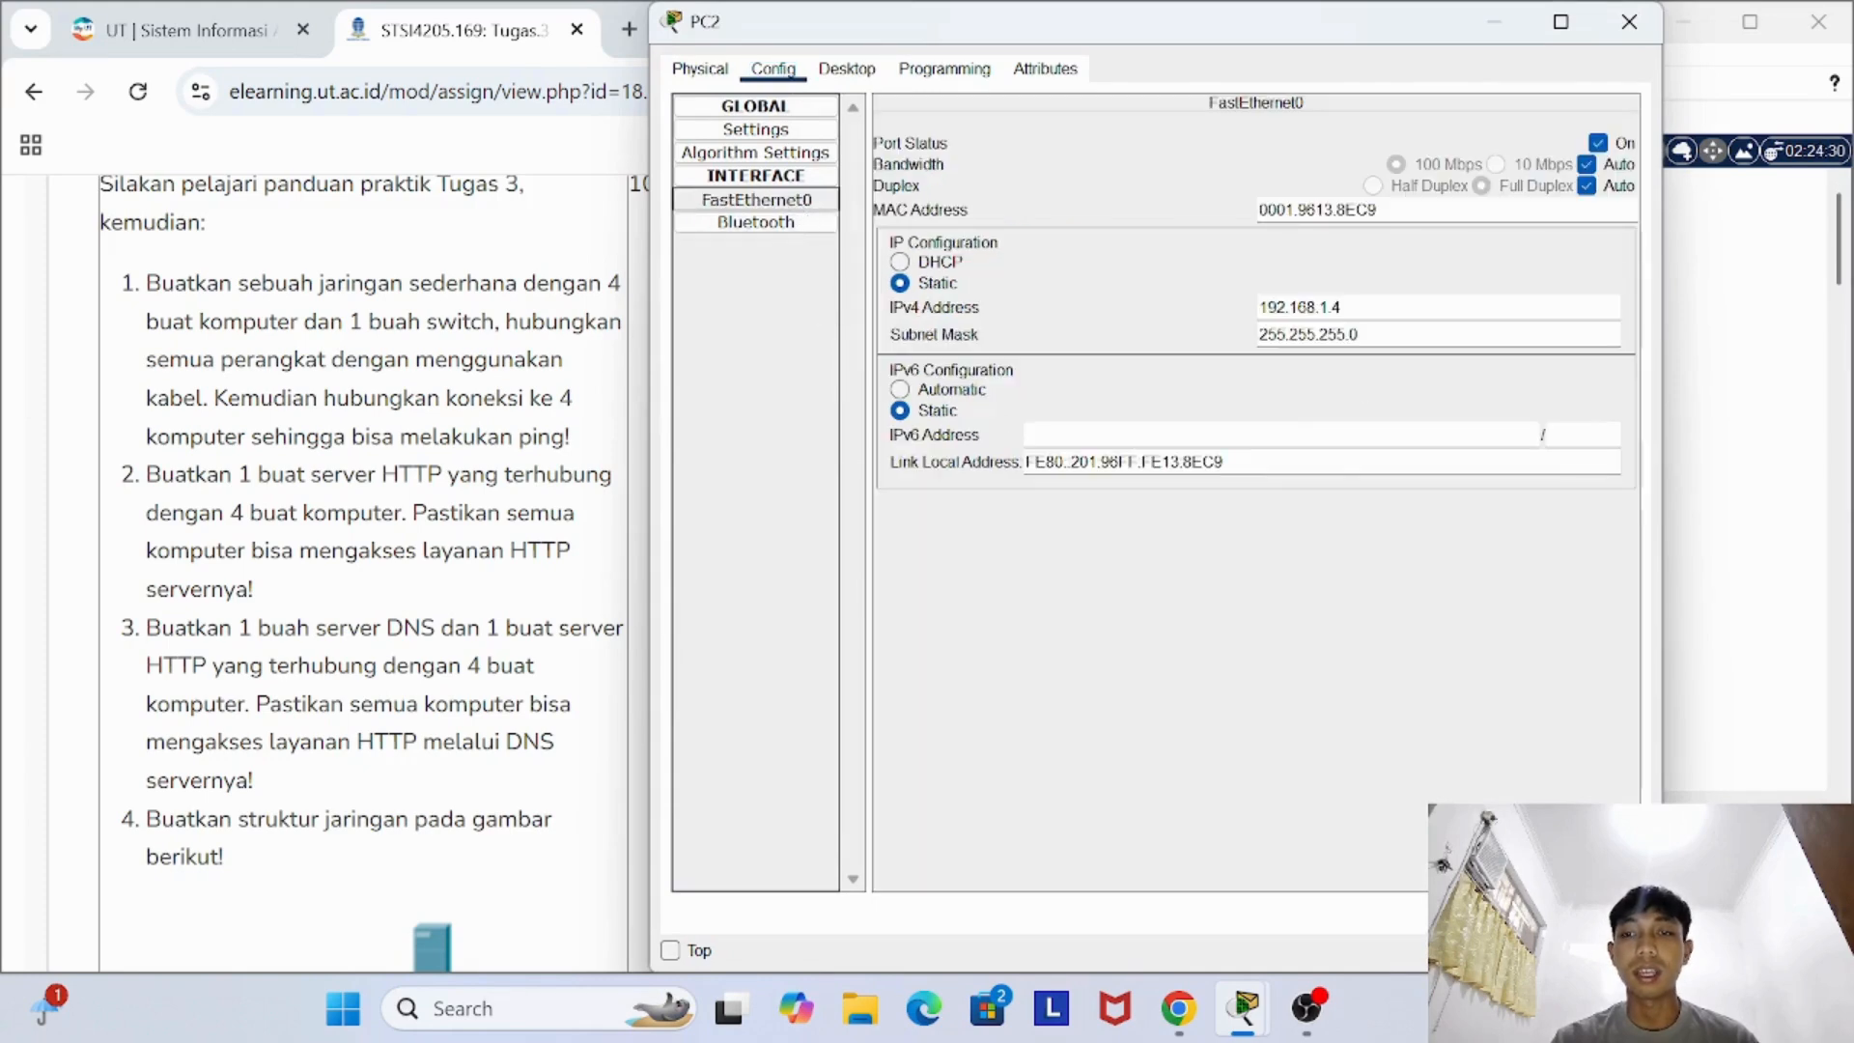
click(1629, 21)
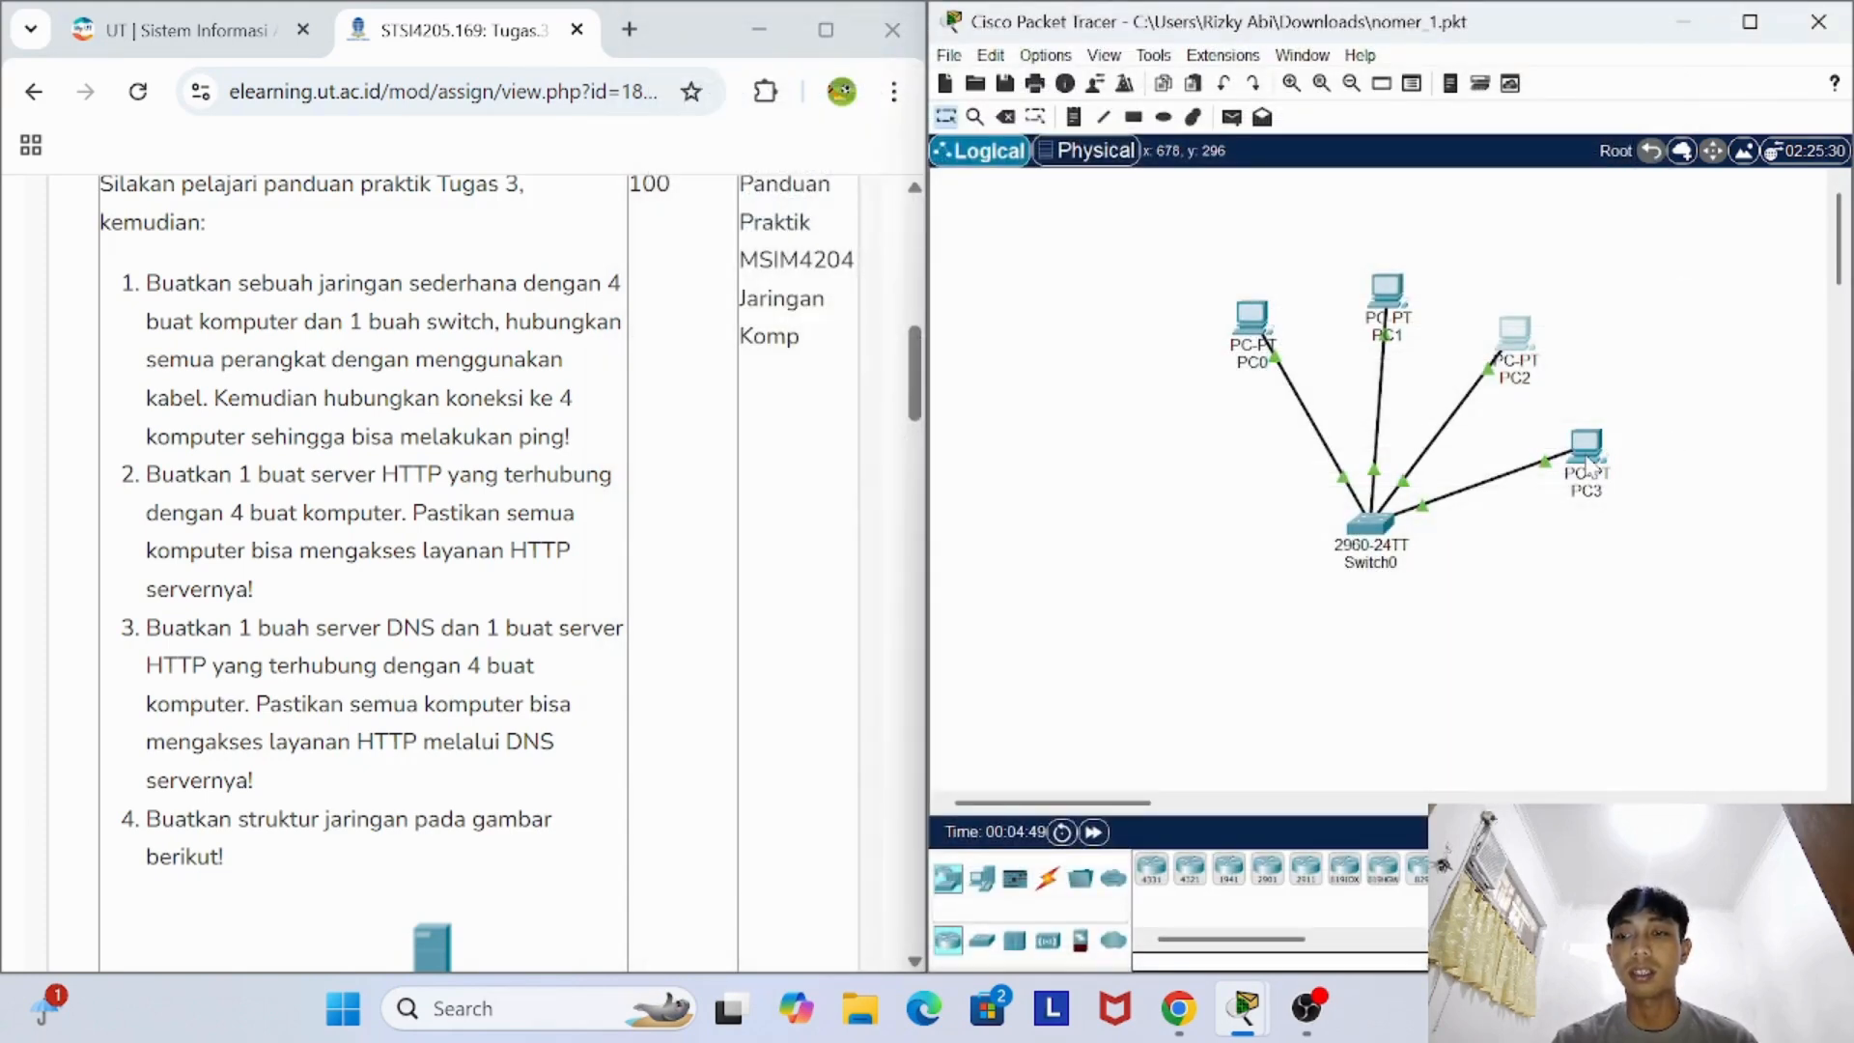
mouse_move(1589, 465)
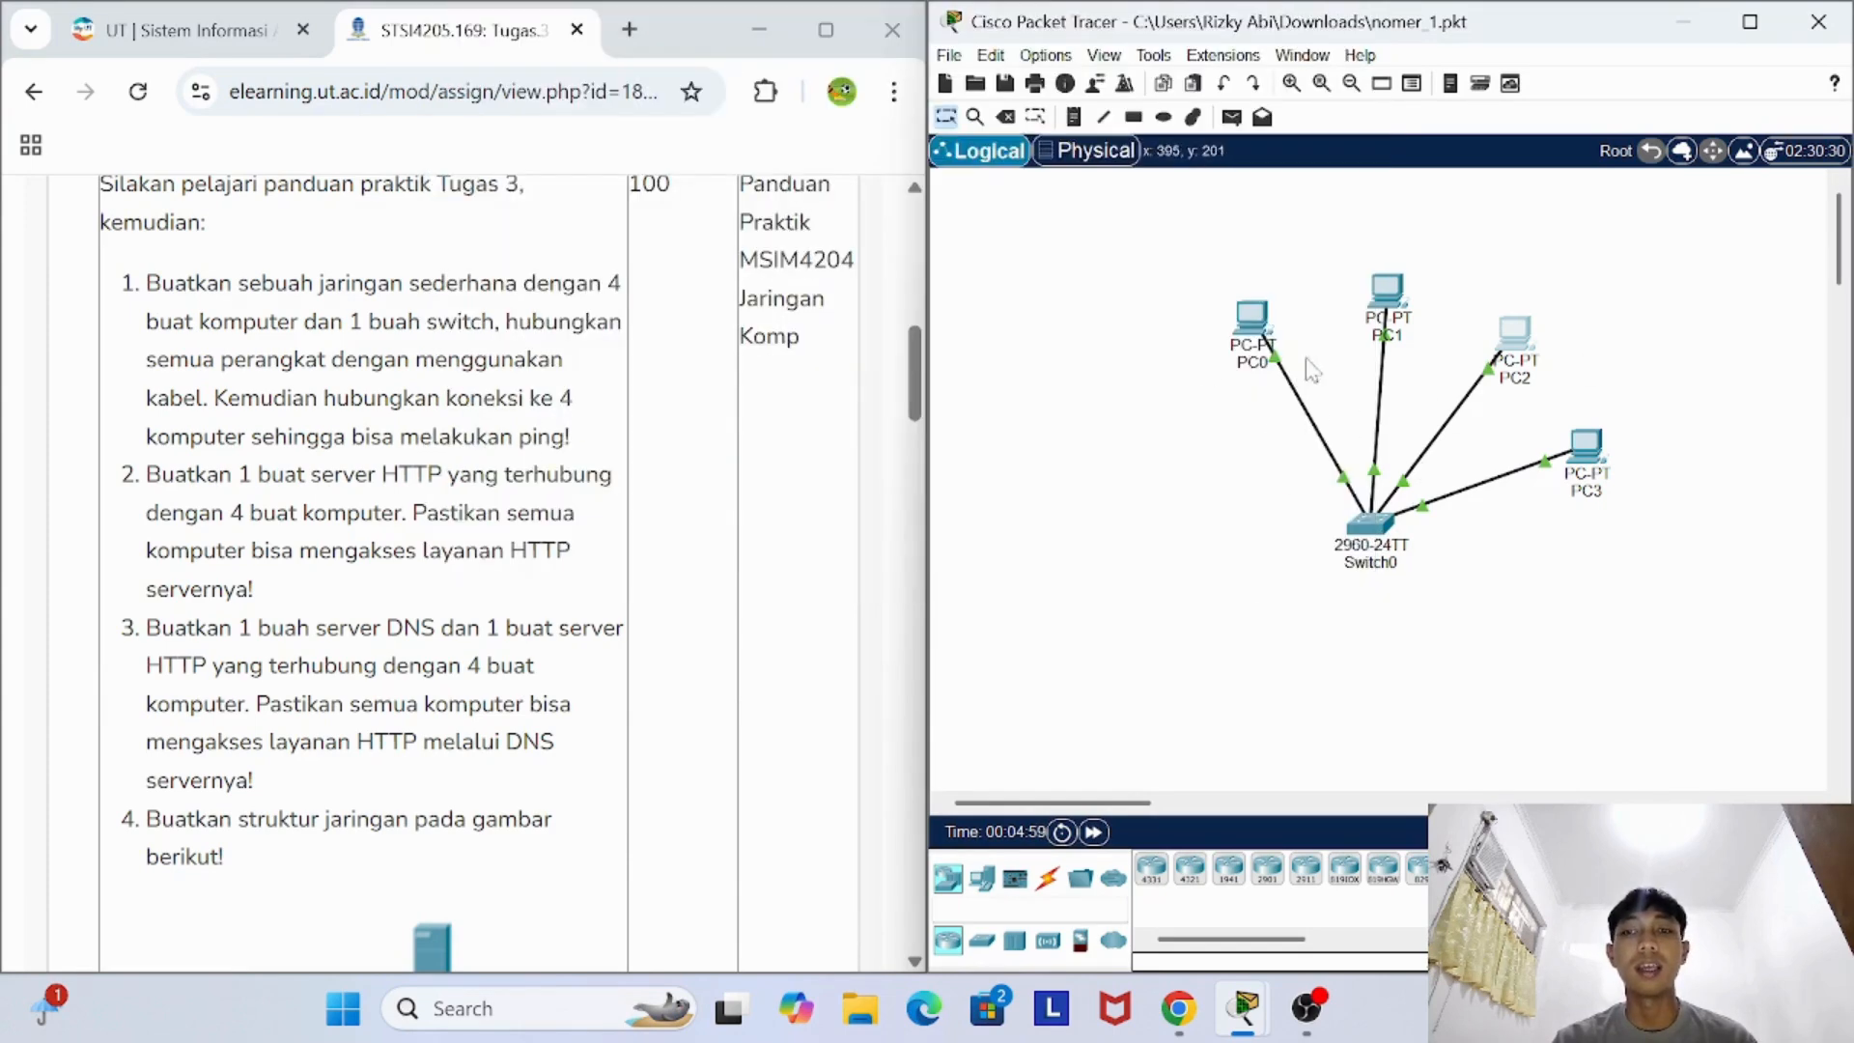
- Test the connection from PC0 to PC1 by running ping 192.168.1.3 in PC0's Command Prompt
click(1258, 330)
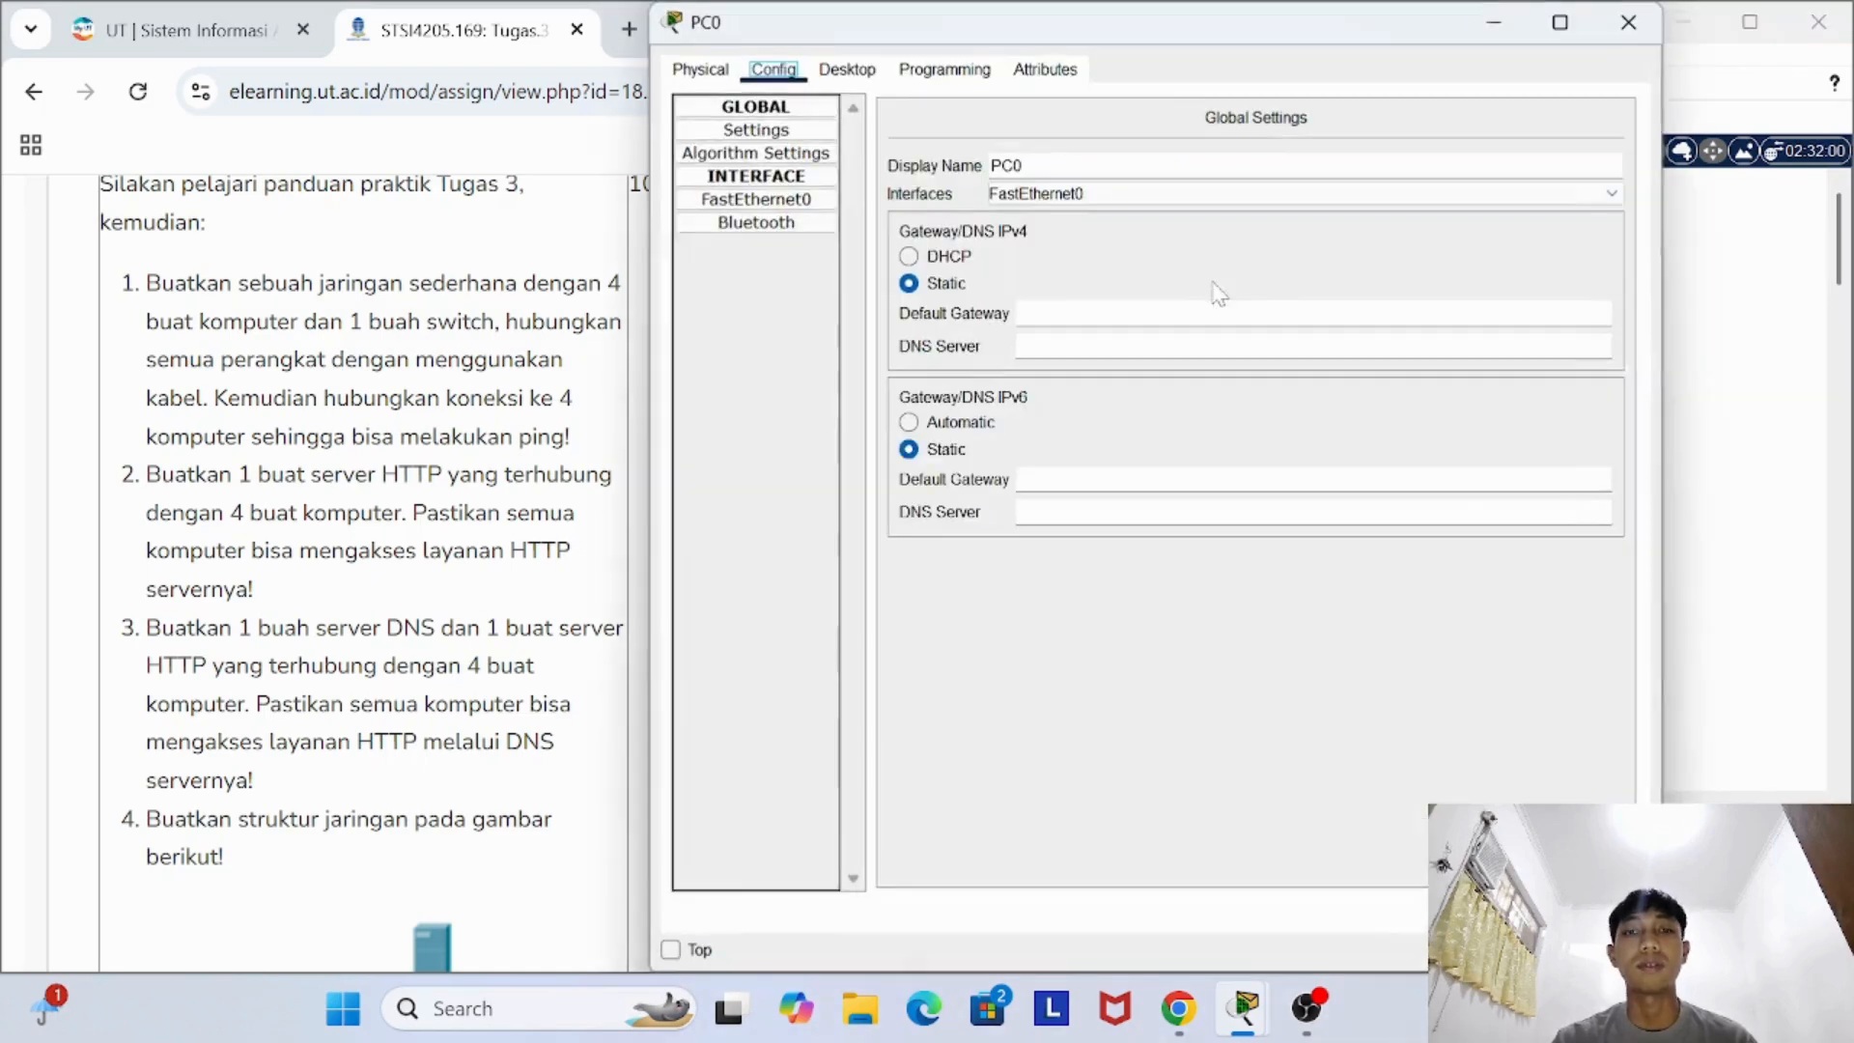
click(847, 68)
click(1304, 166)
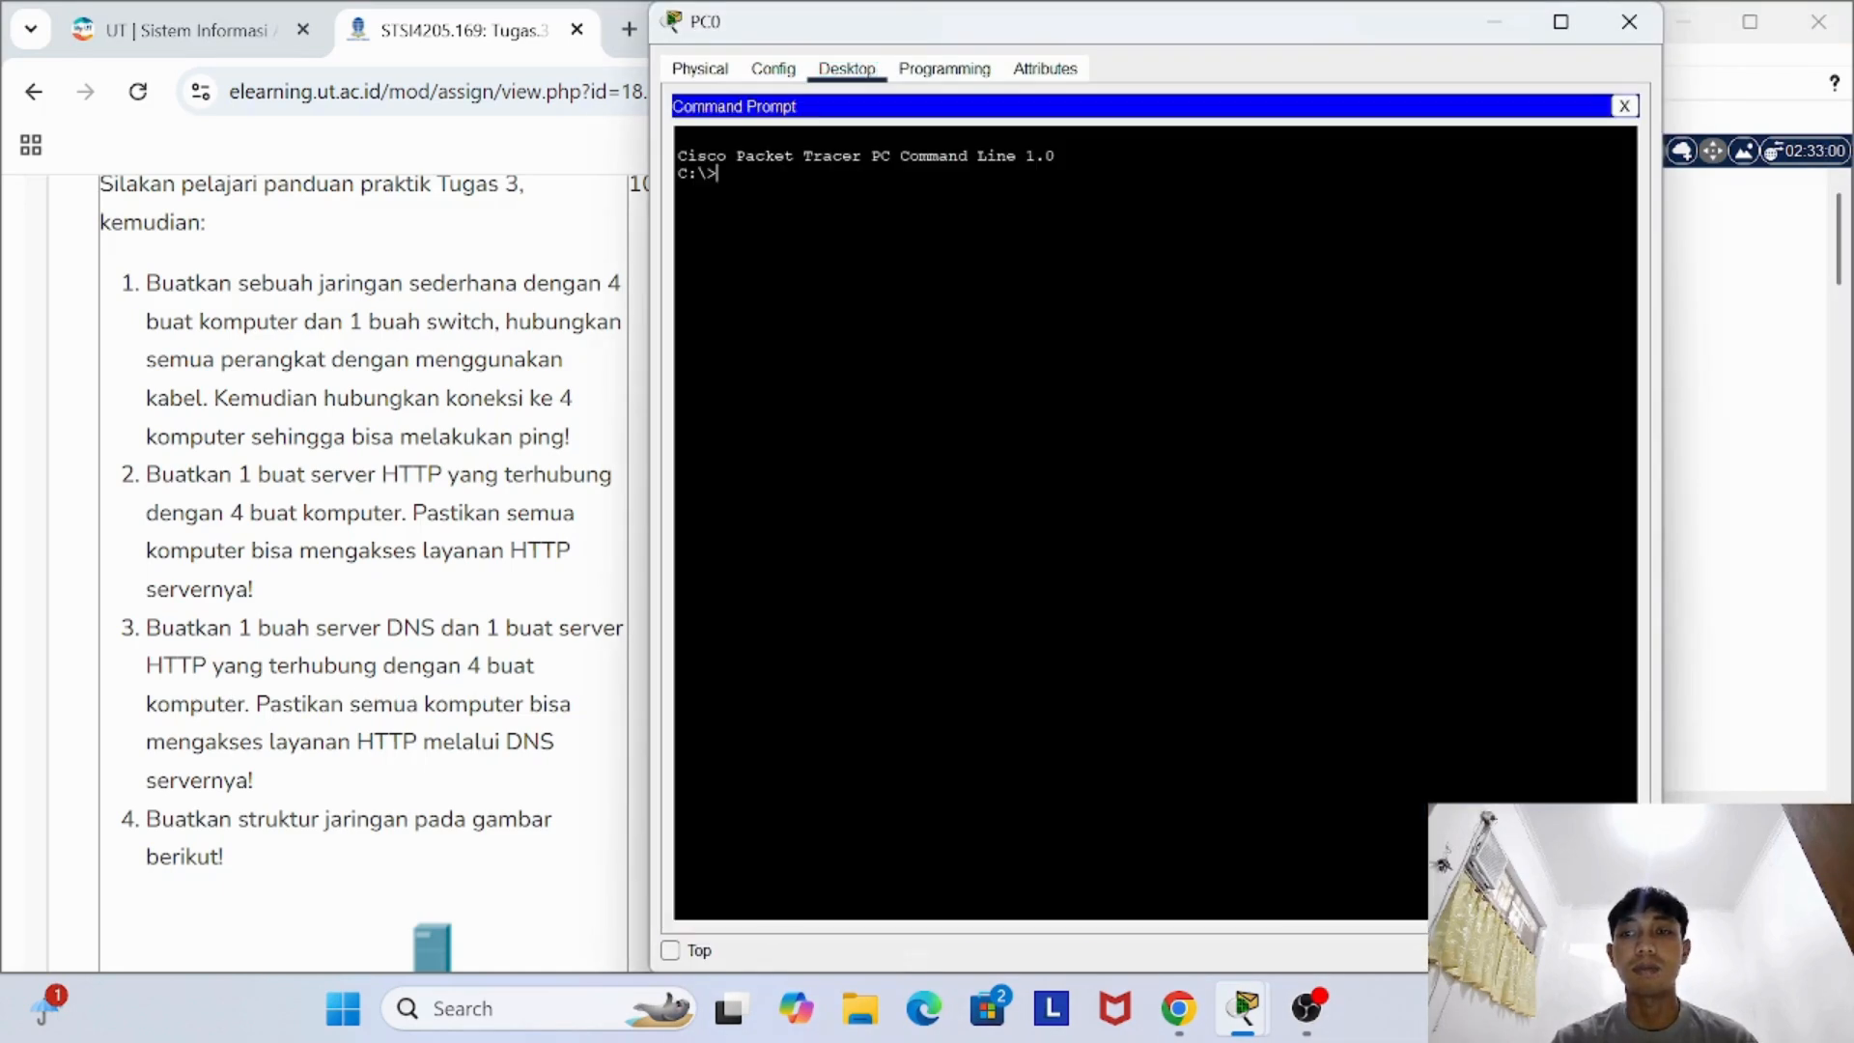
text(pin)
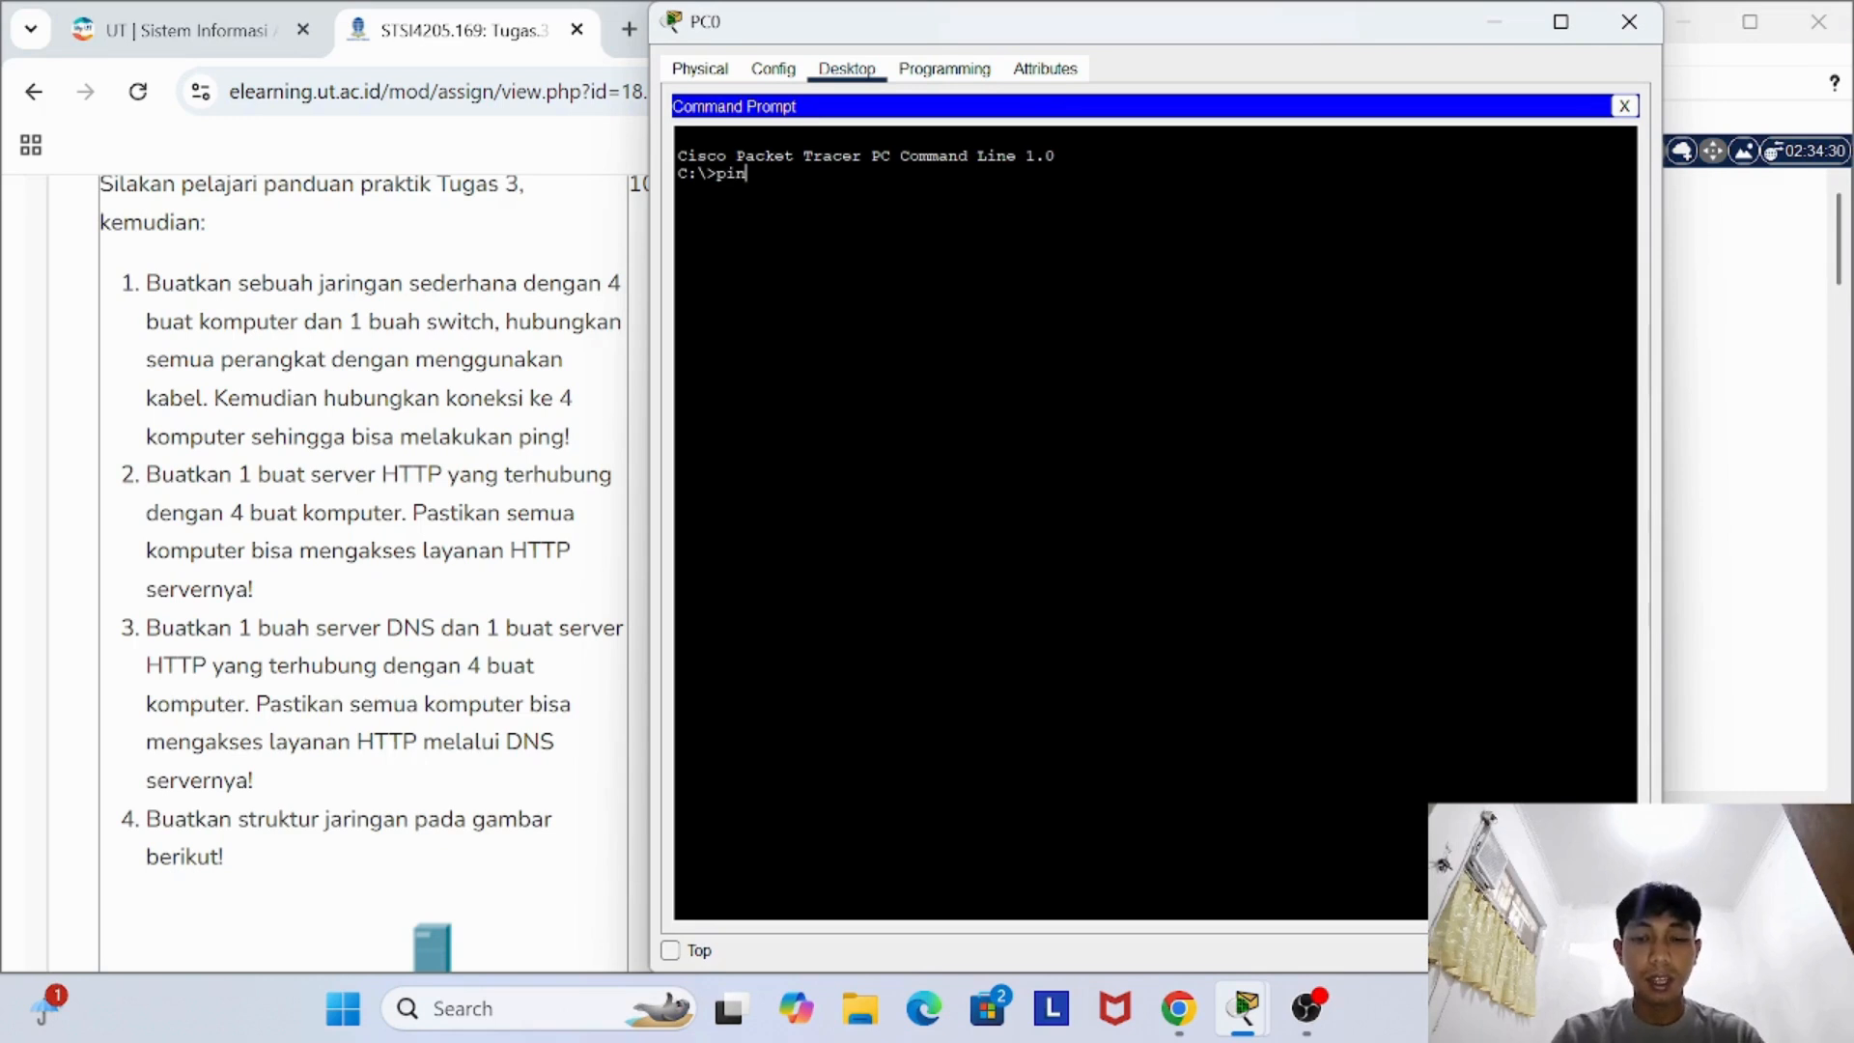
text(g 192.)
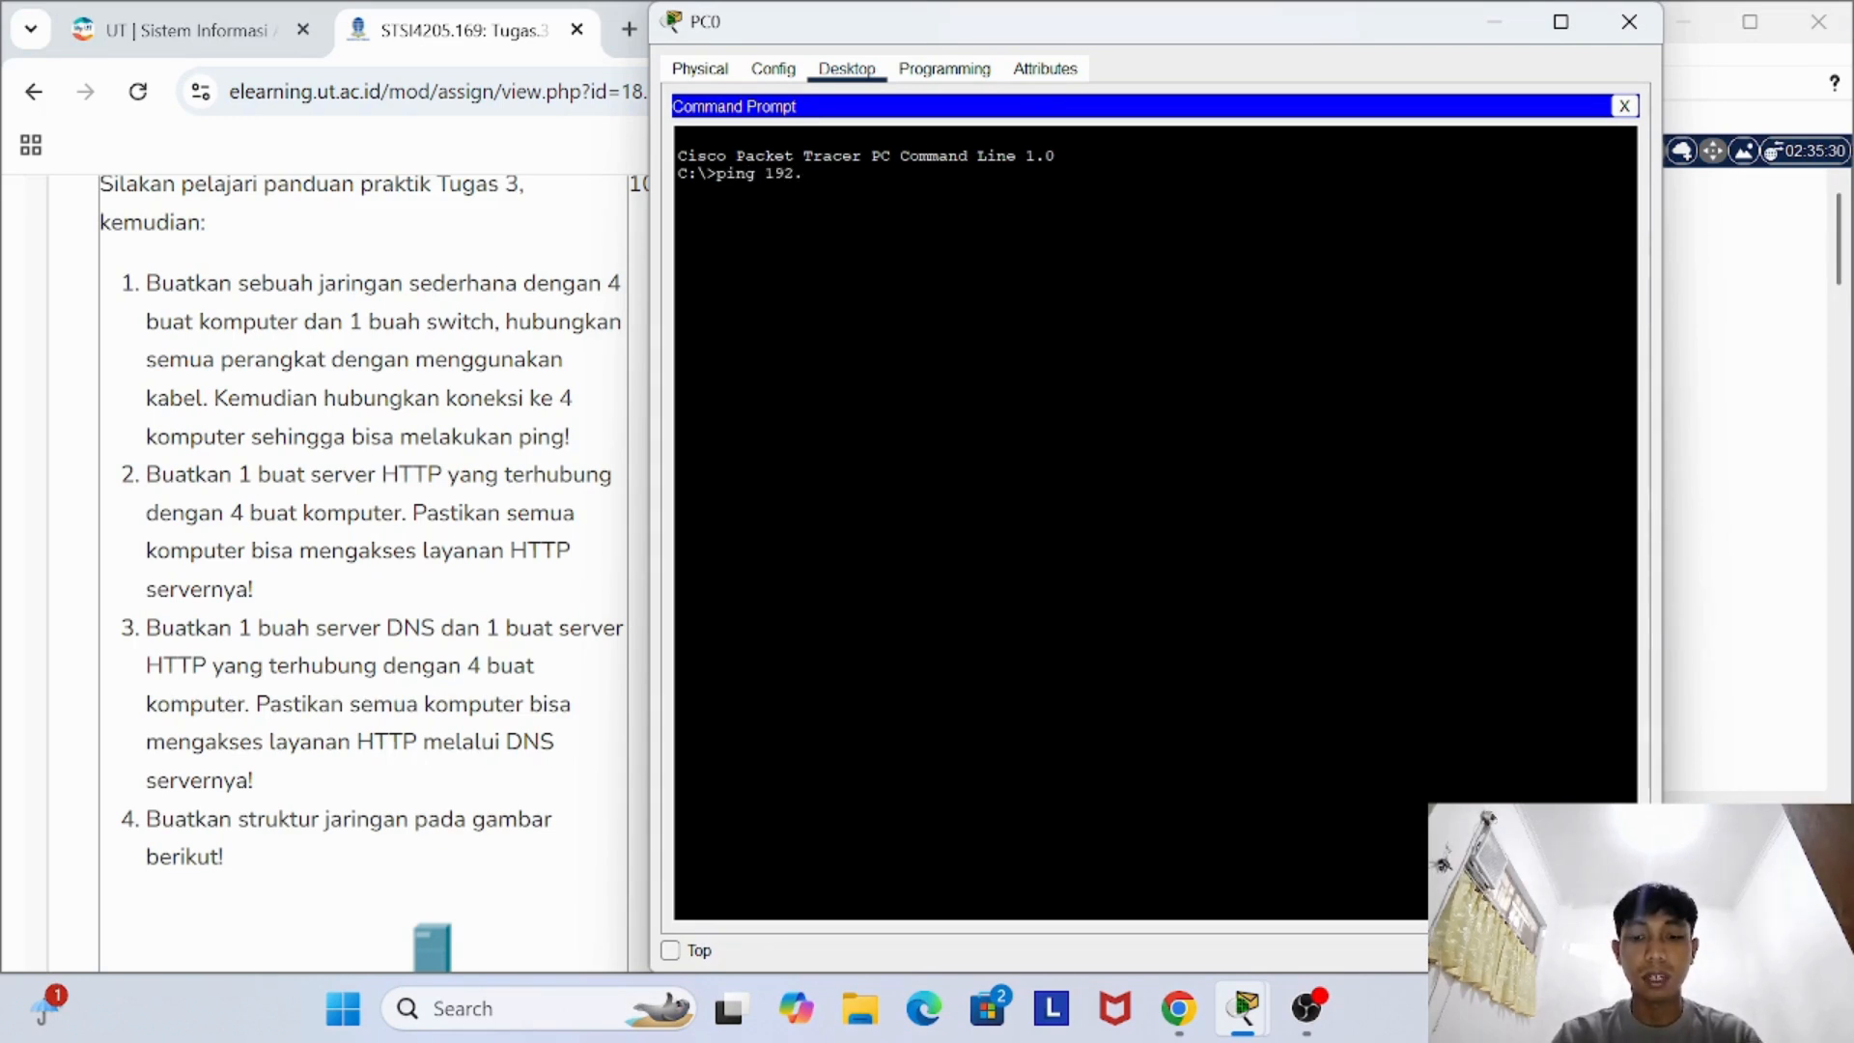
text(168.)
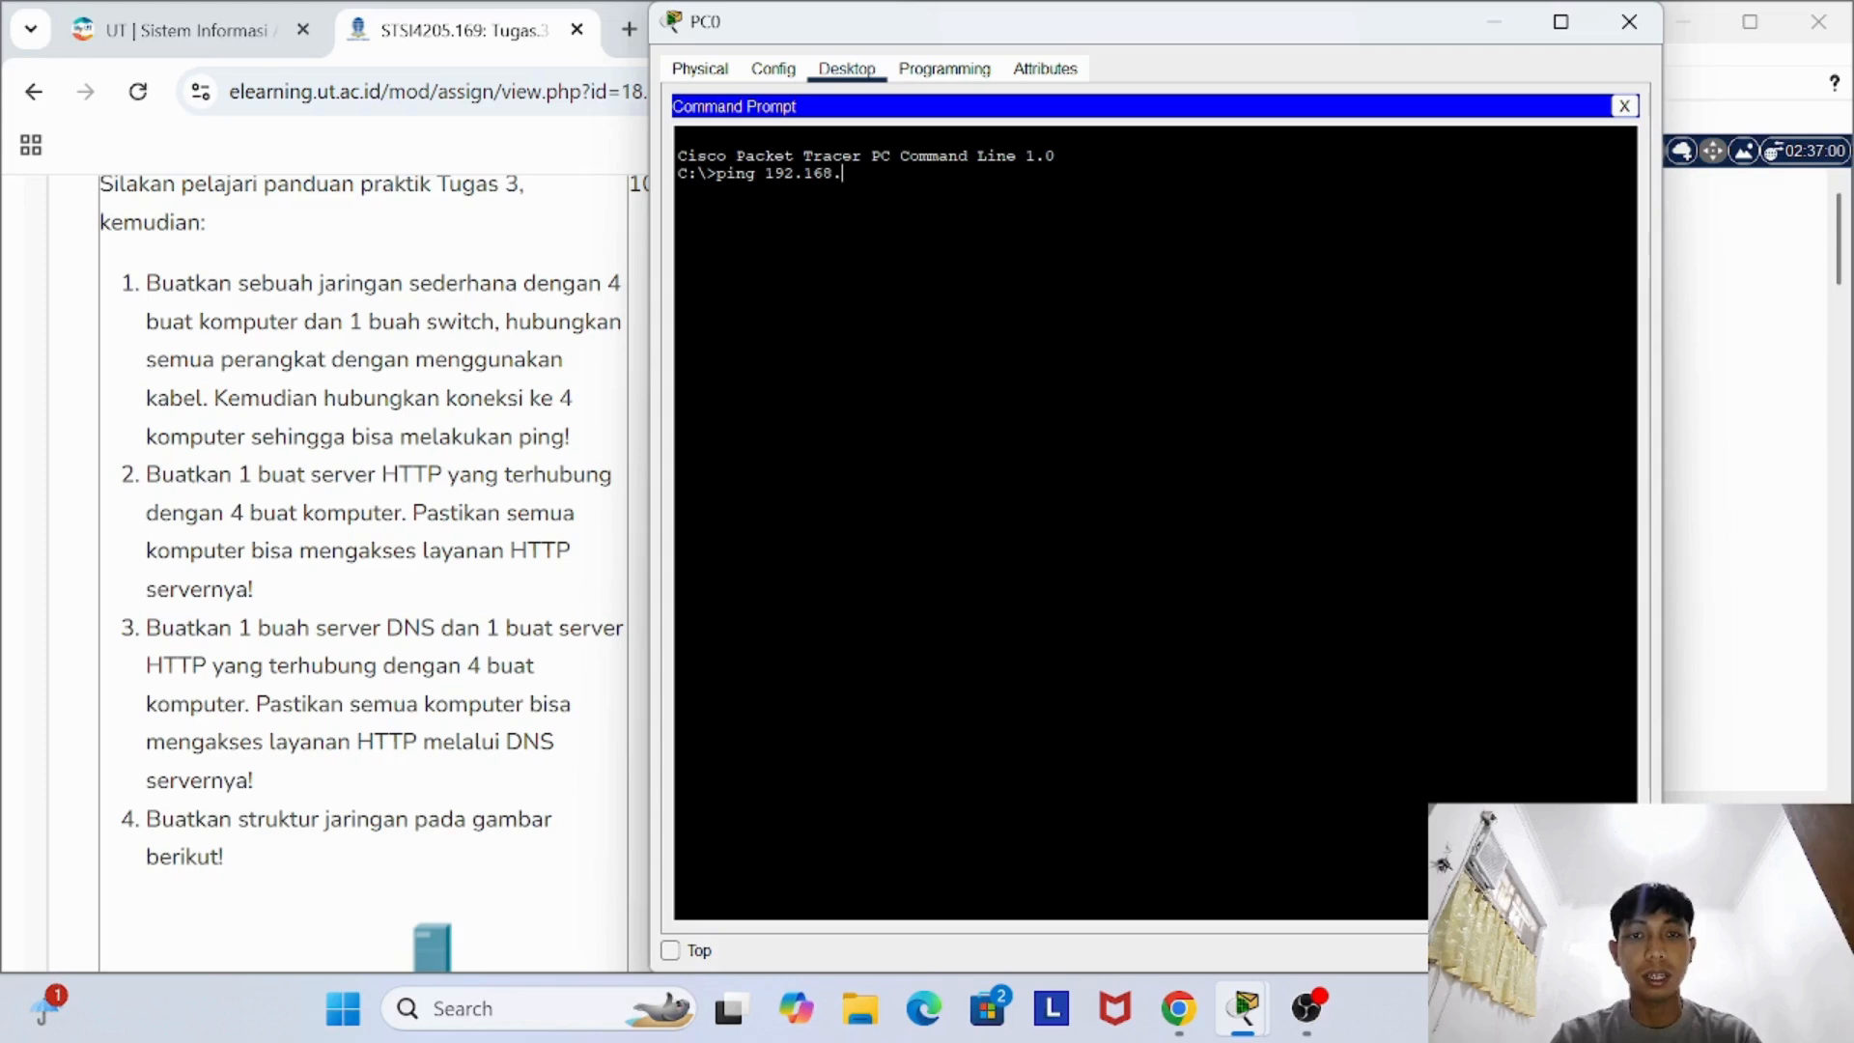
text(1.)
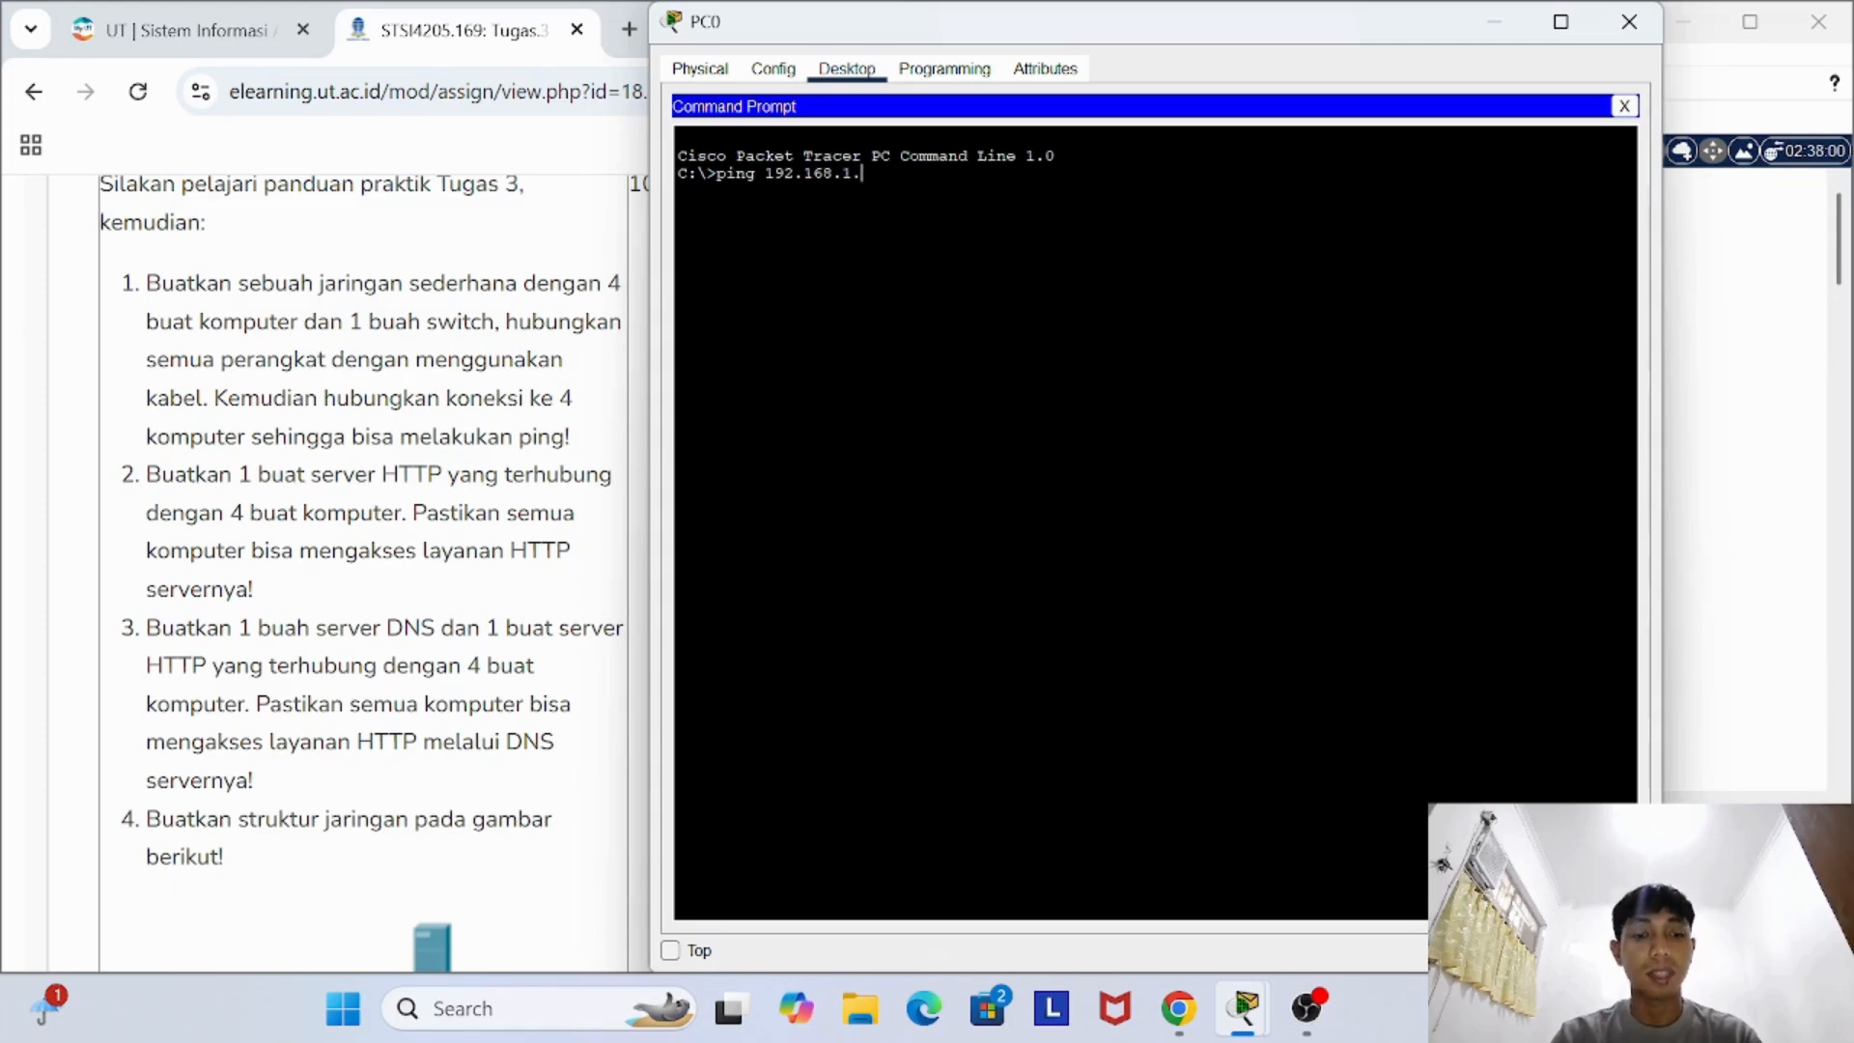
text(3)
key(Return)
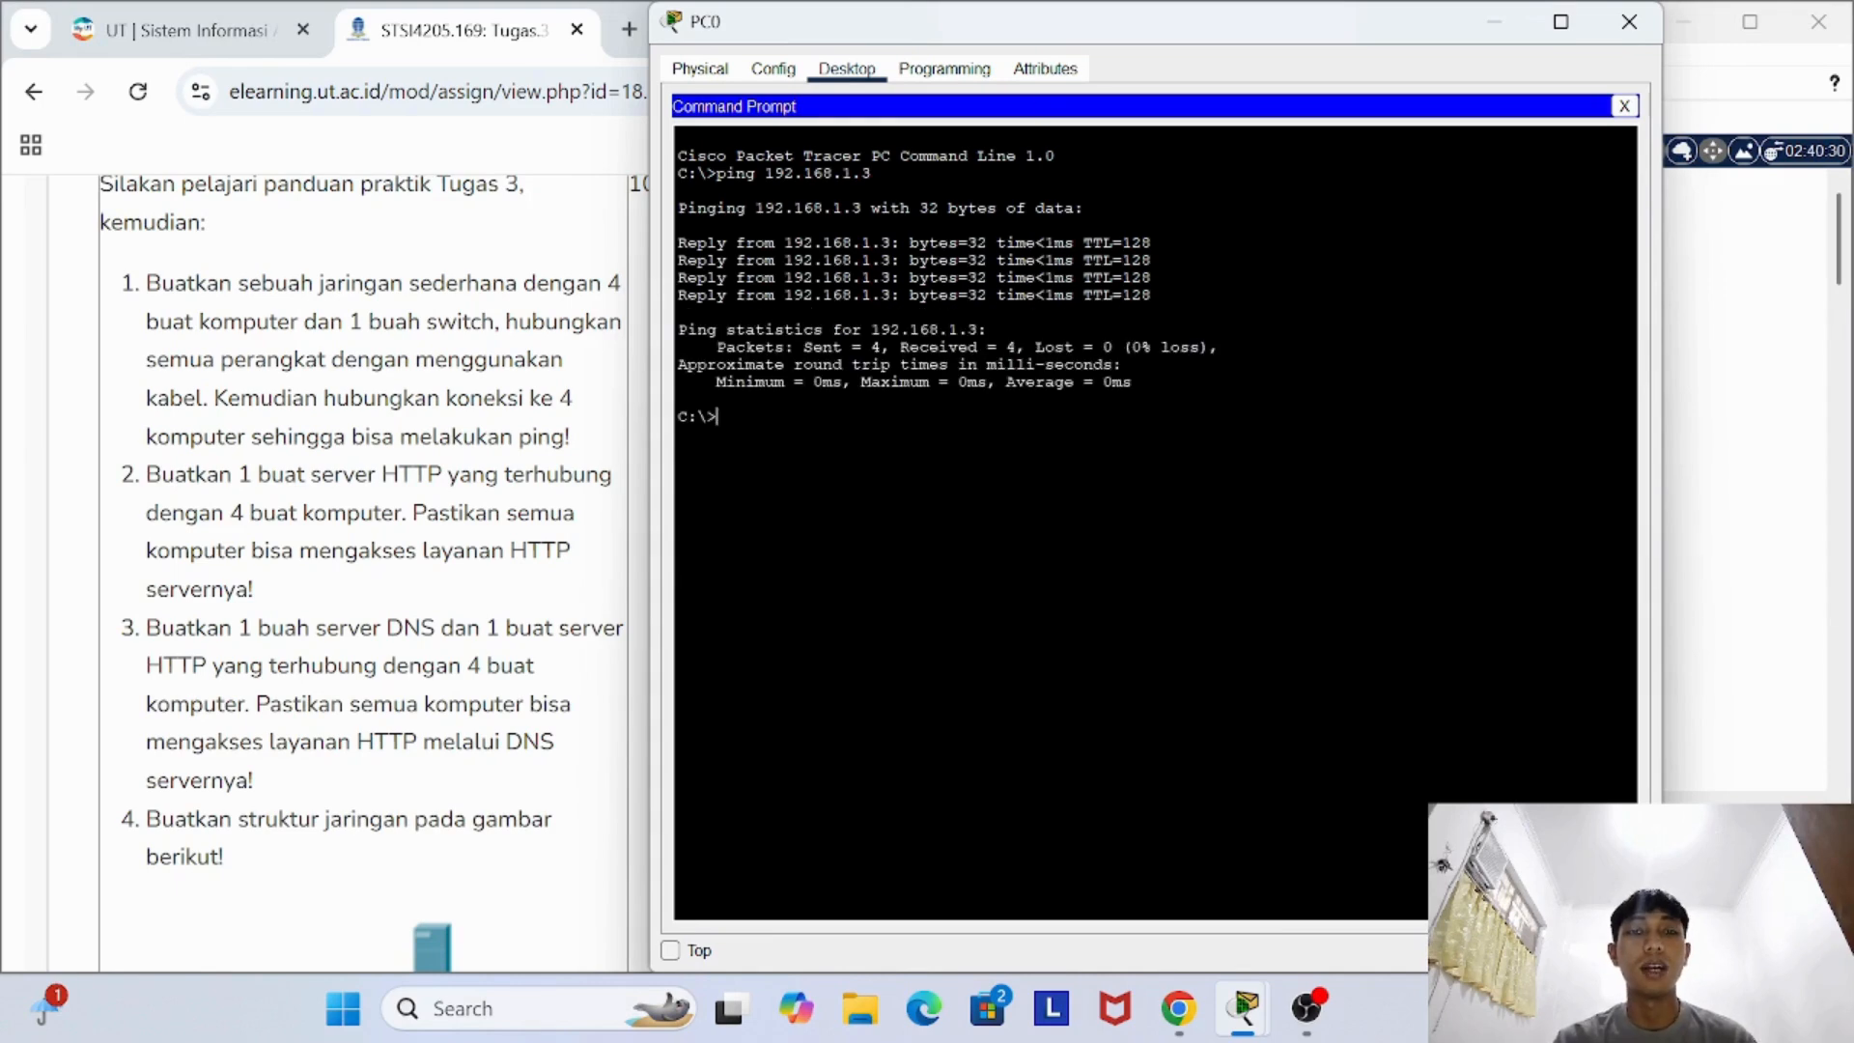
- Ping 192.168.1.4 and 192.168.1.5 from PC0, and close PC0's device window
key(Up)
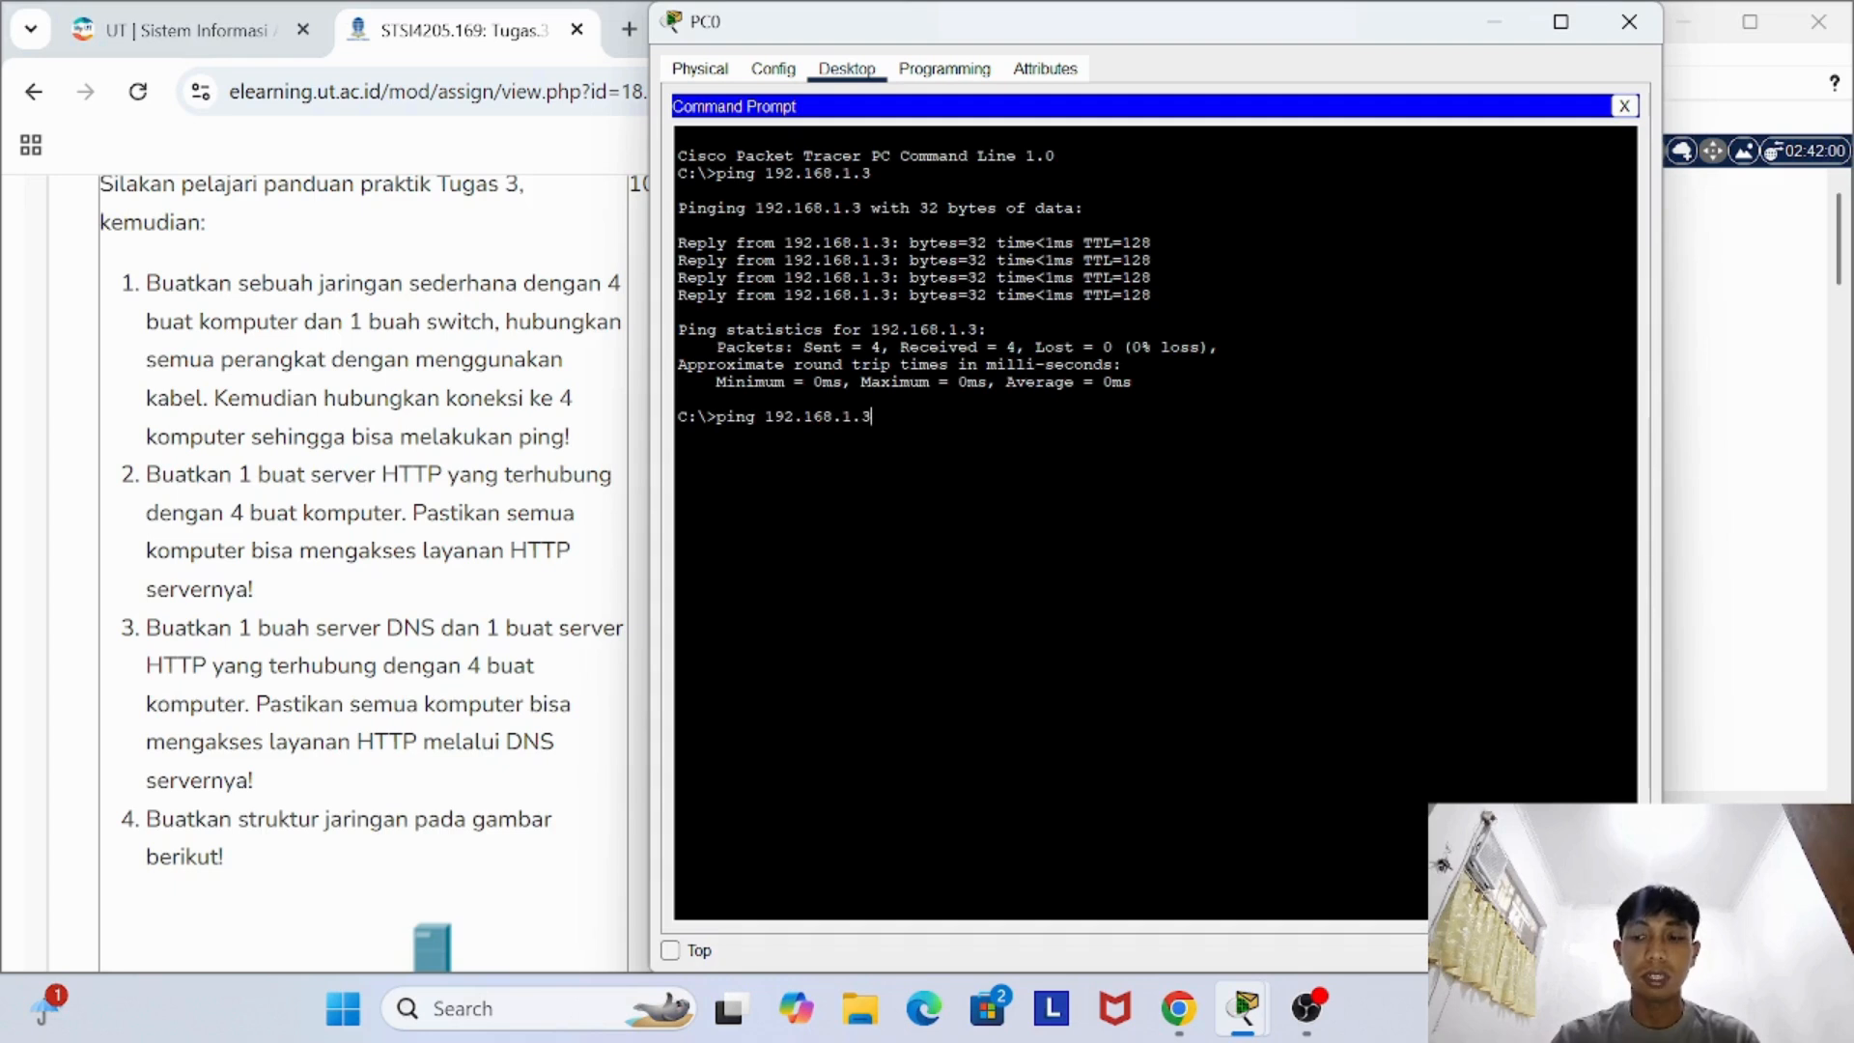
text(4)
key(Return)
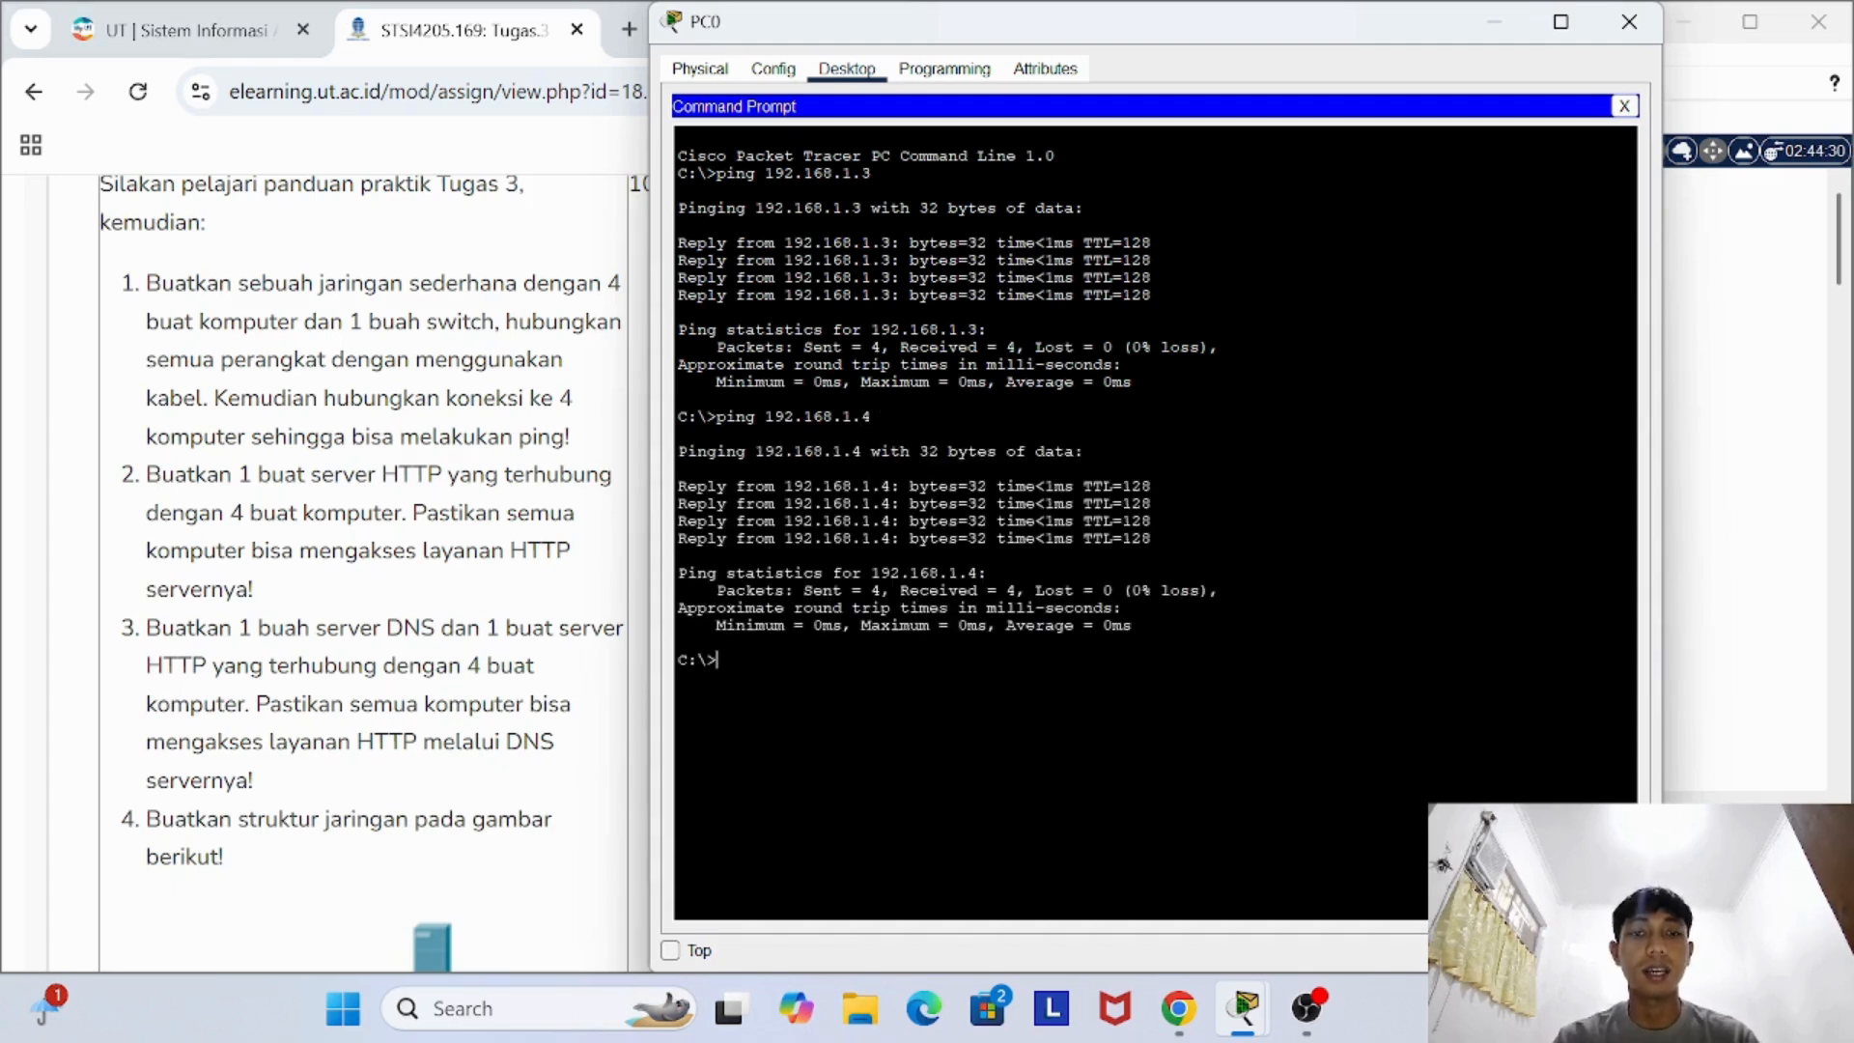
key(Up)
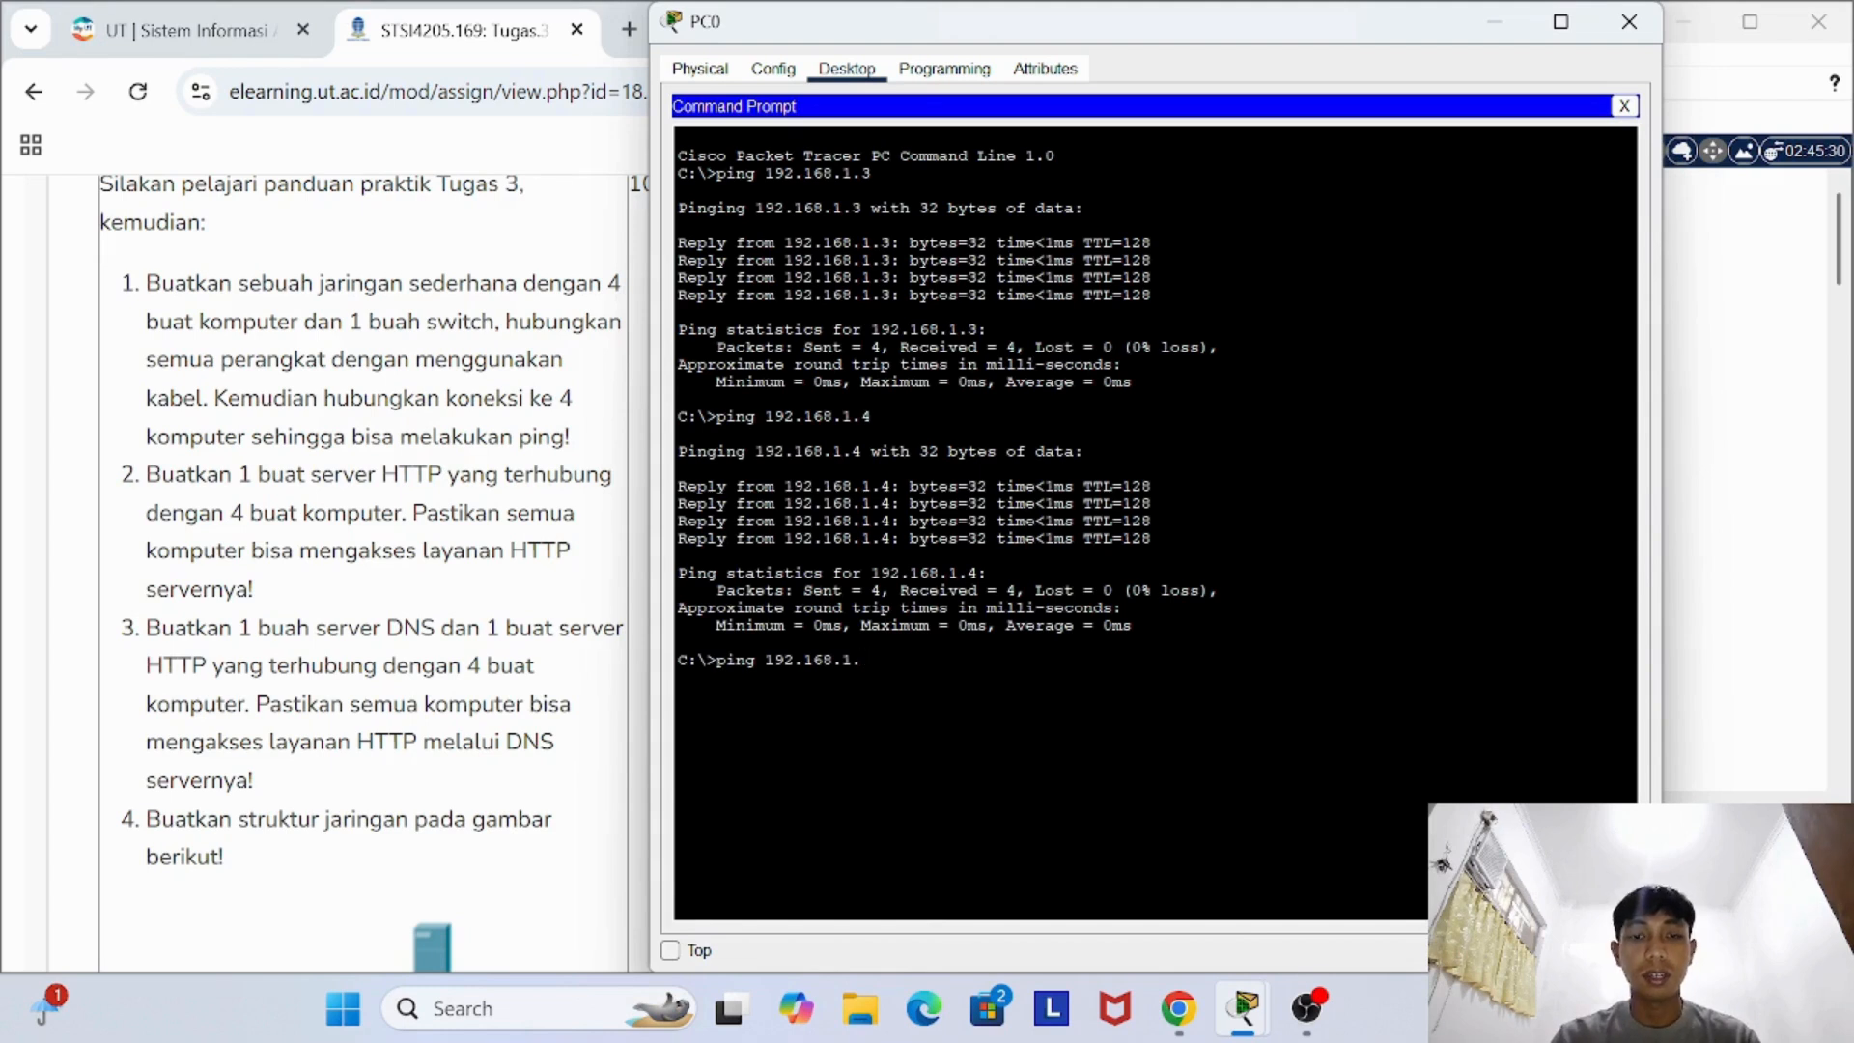
text(5)
key(Return)
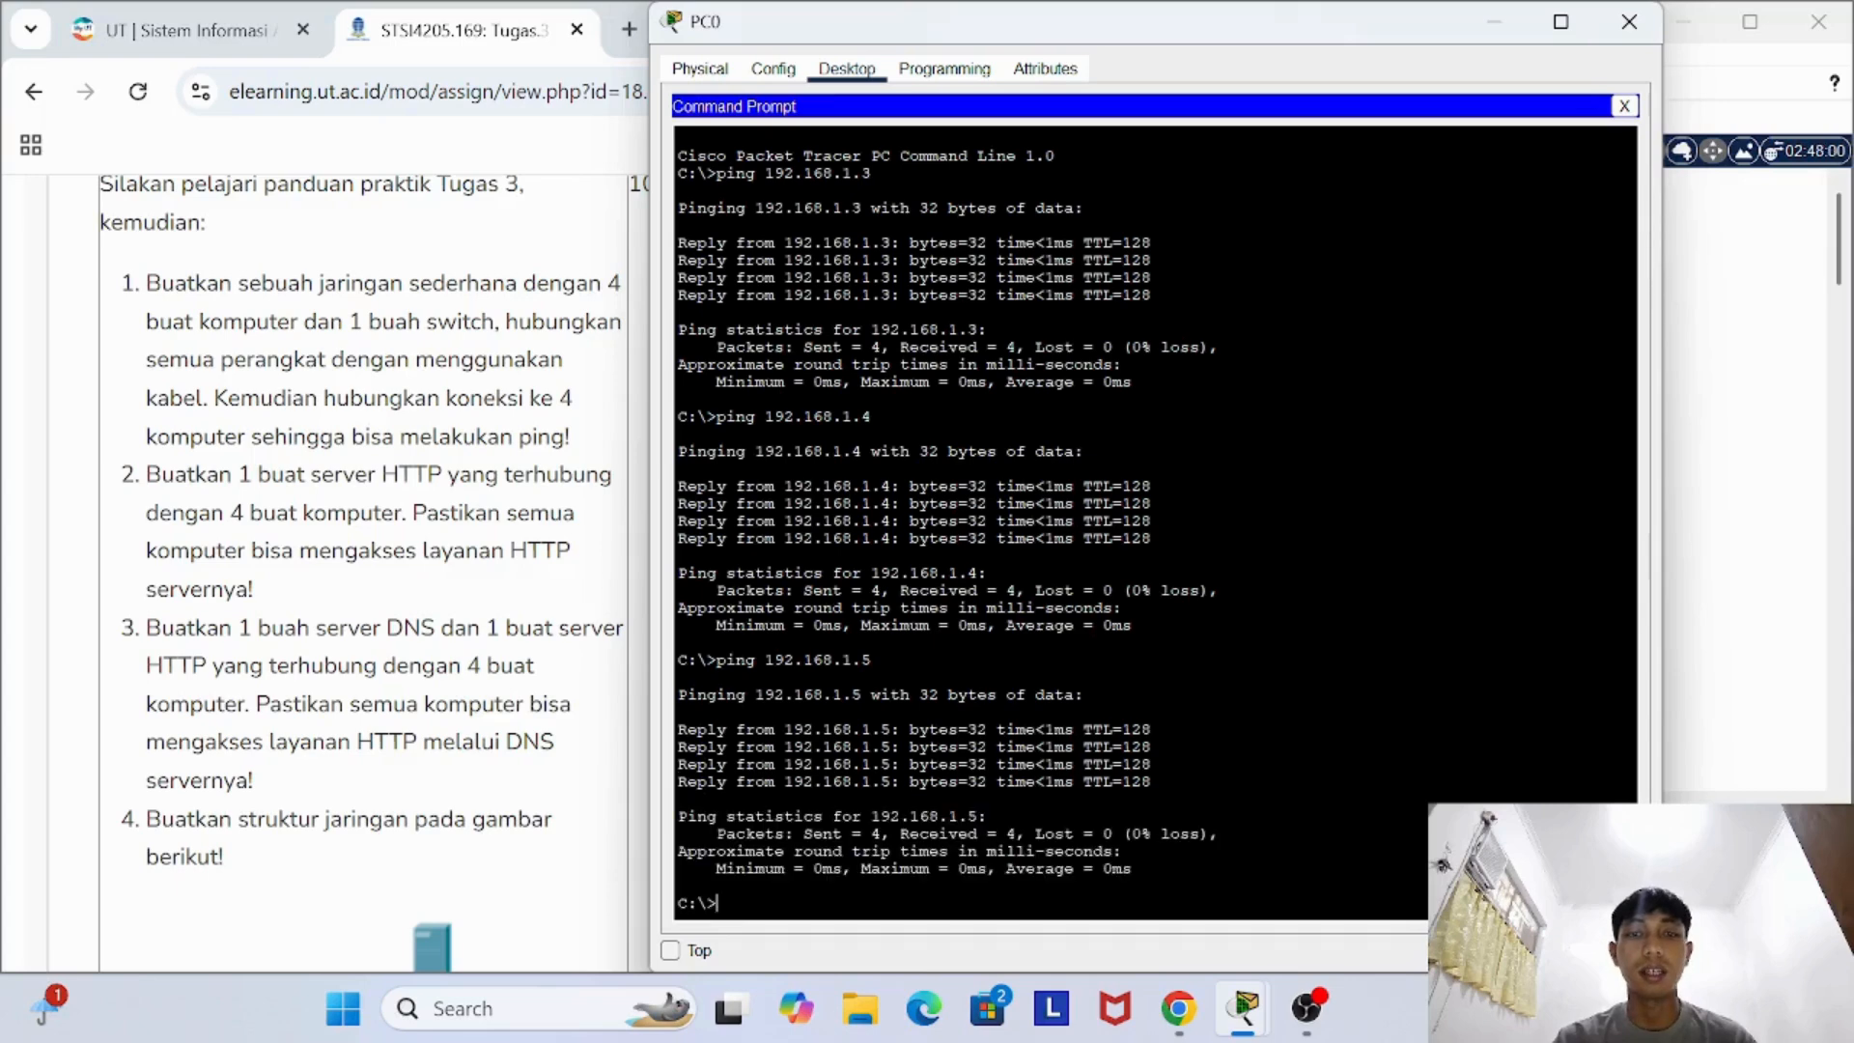
click(1629, 21)
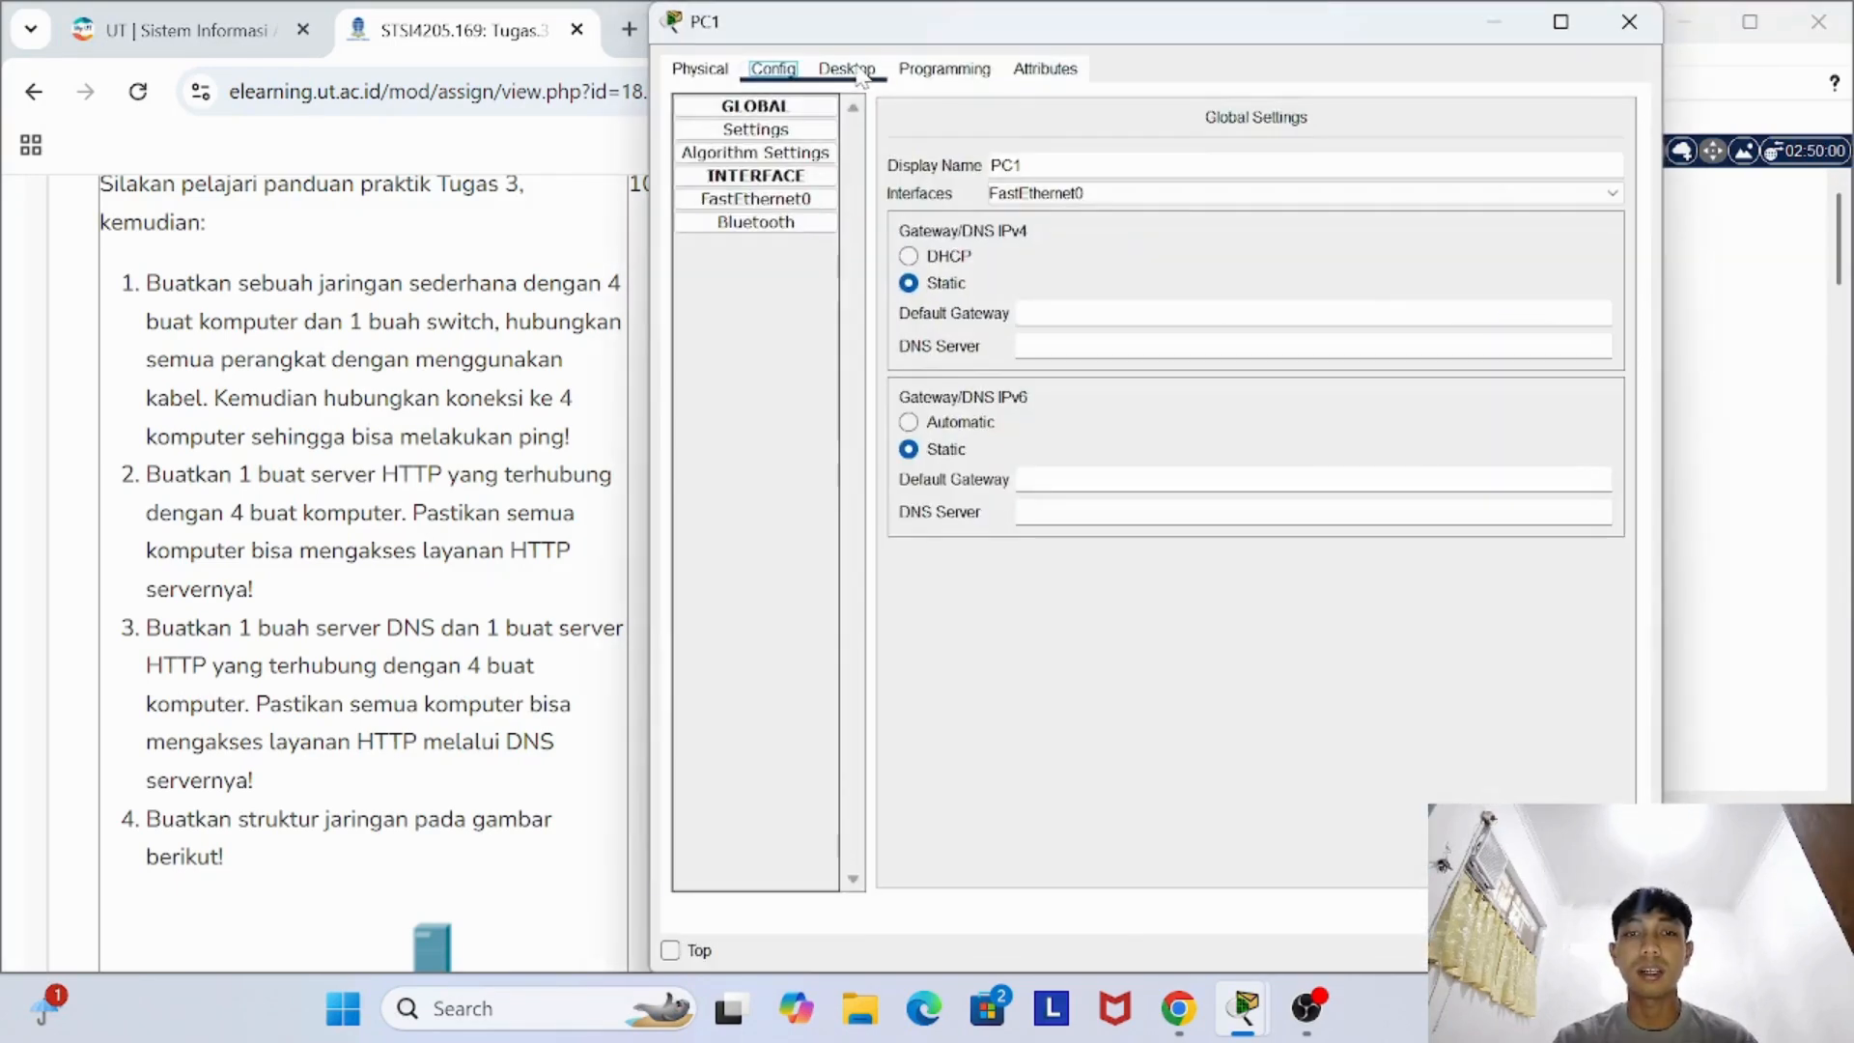
- Test the connection from PC1 to PC0 by running ping 192.168.1.2 in PC1's Command Prompt
click(846, 69)
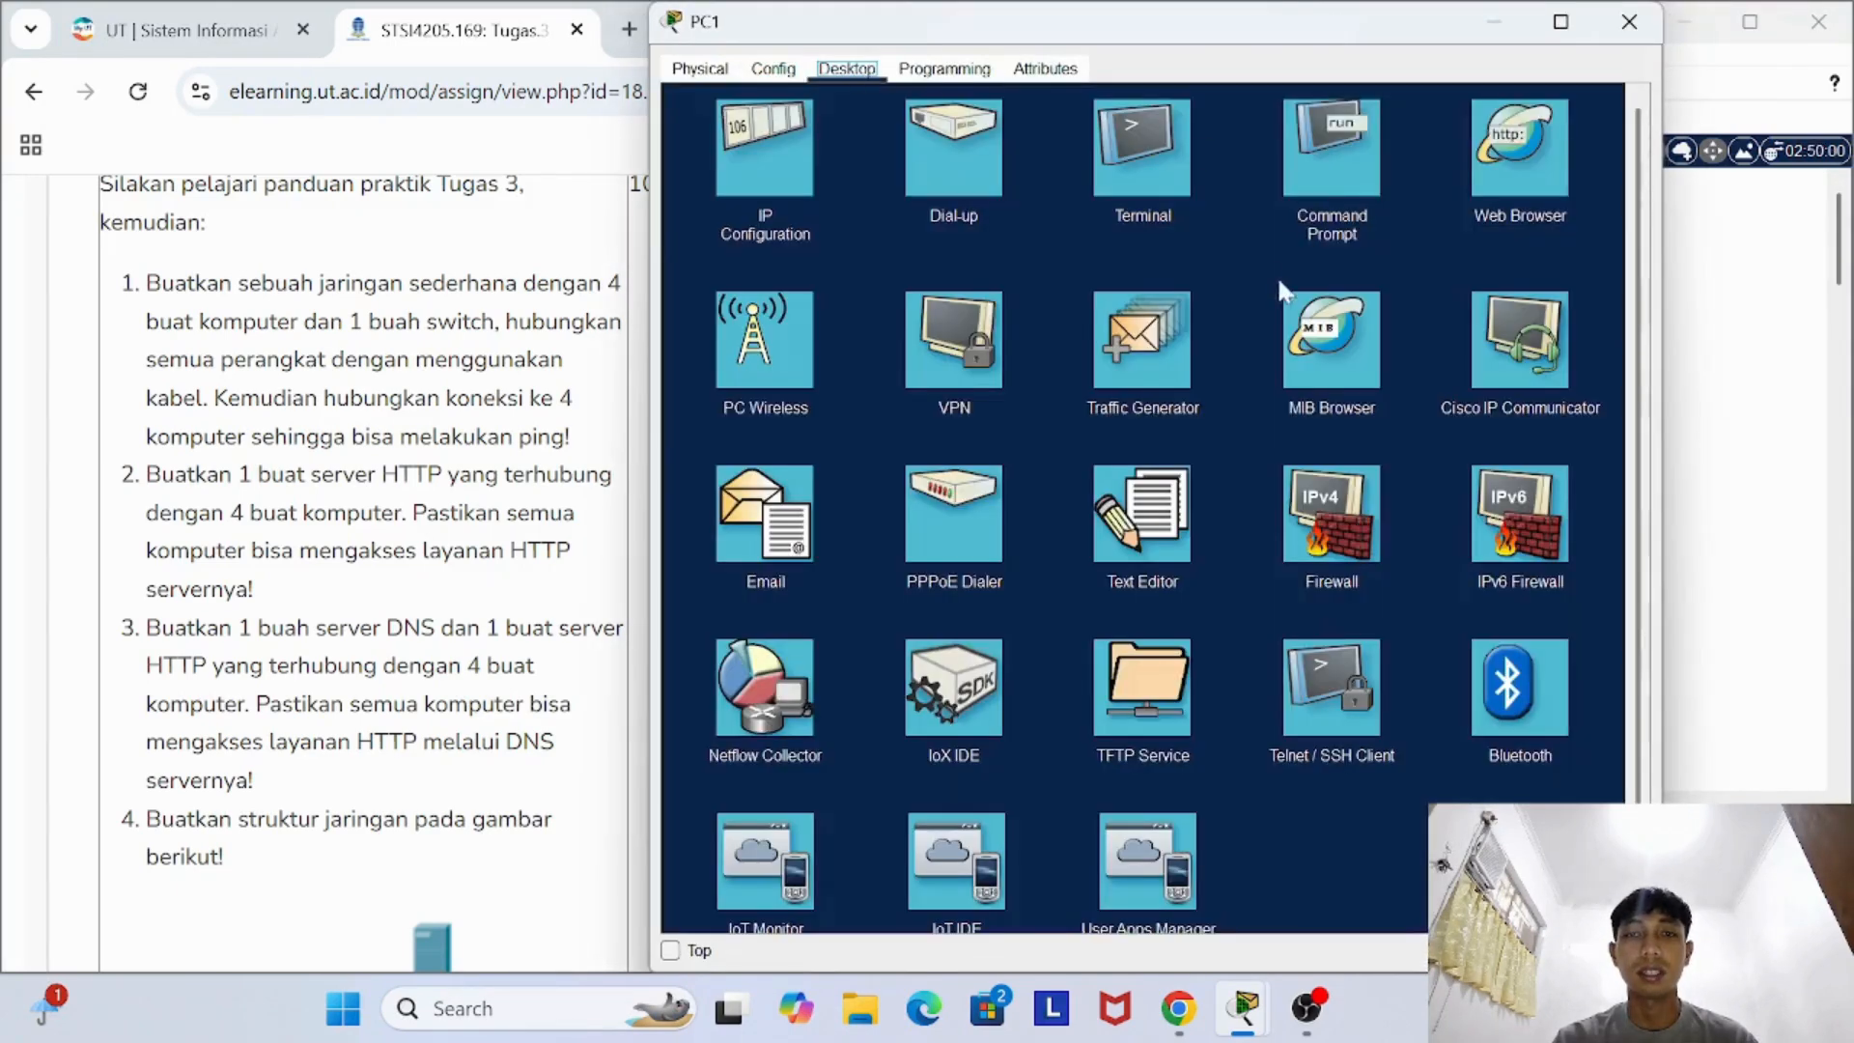
click(1352, 169)
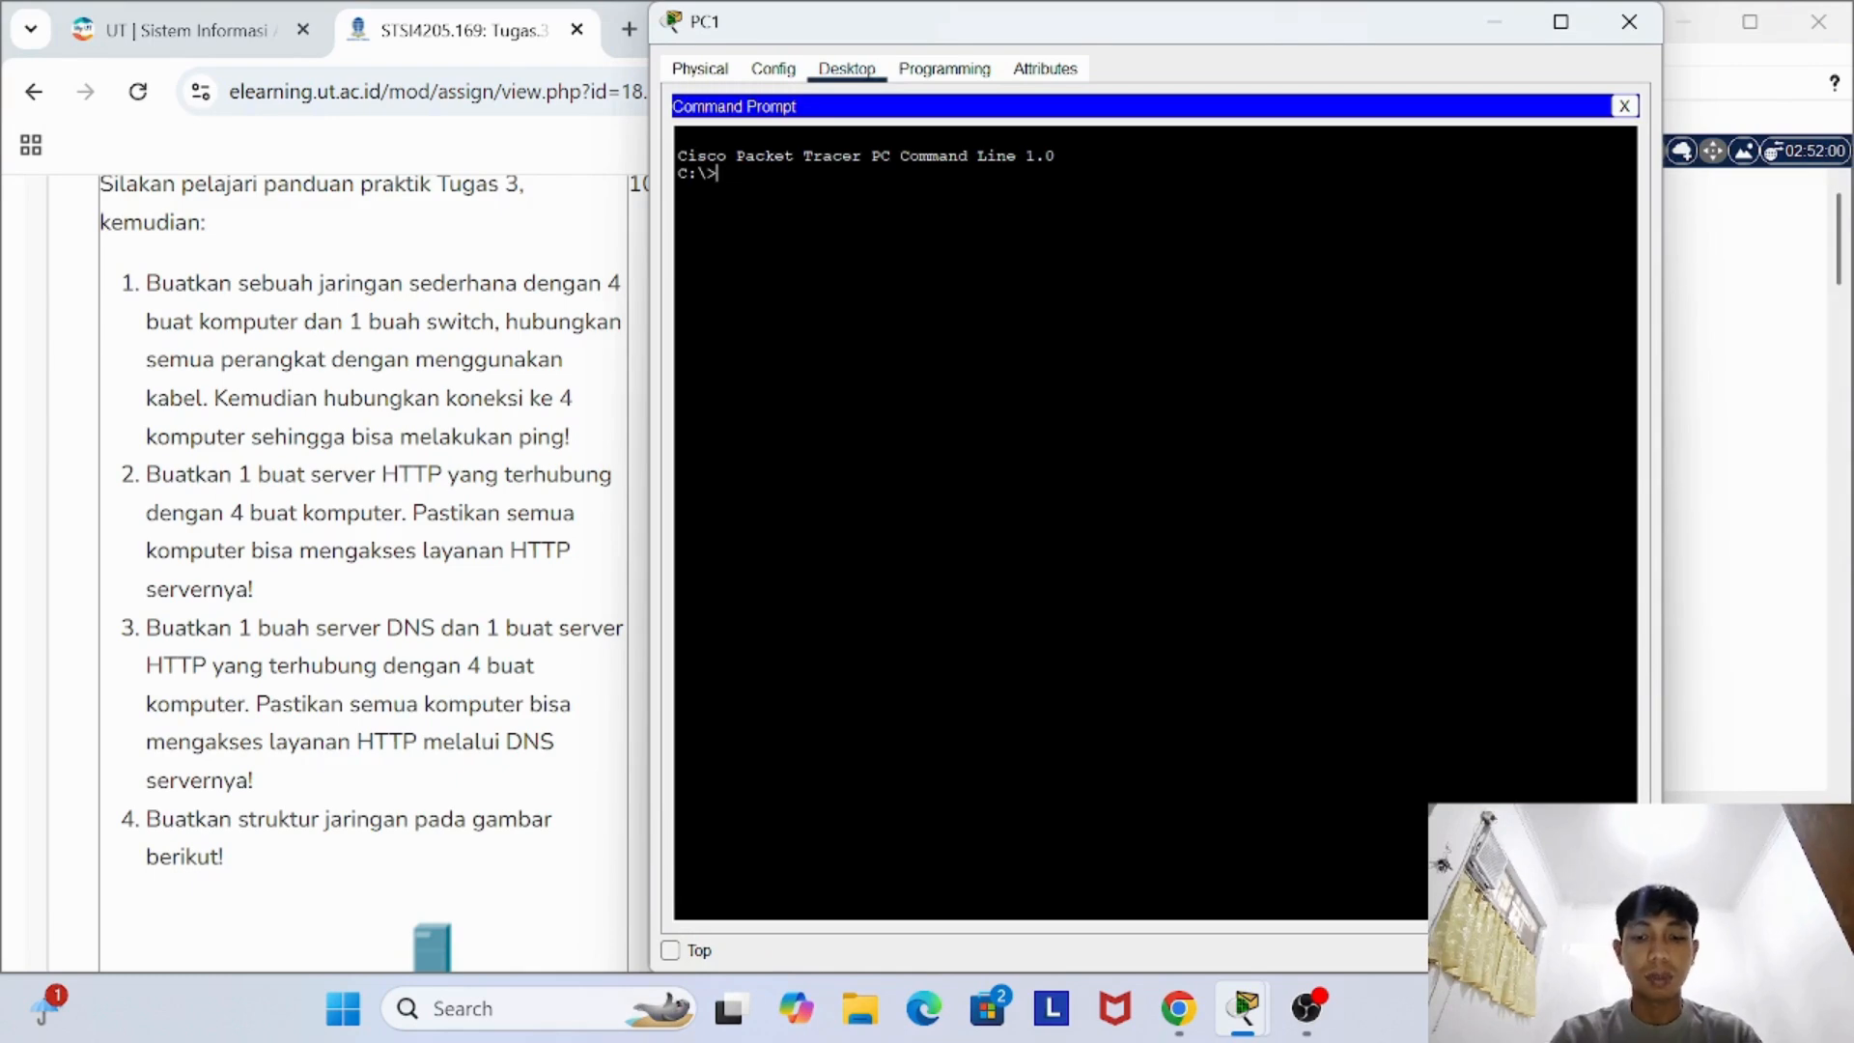
text(ping 192)
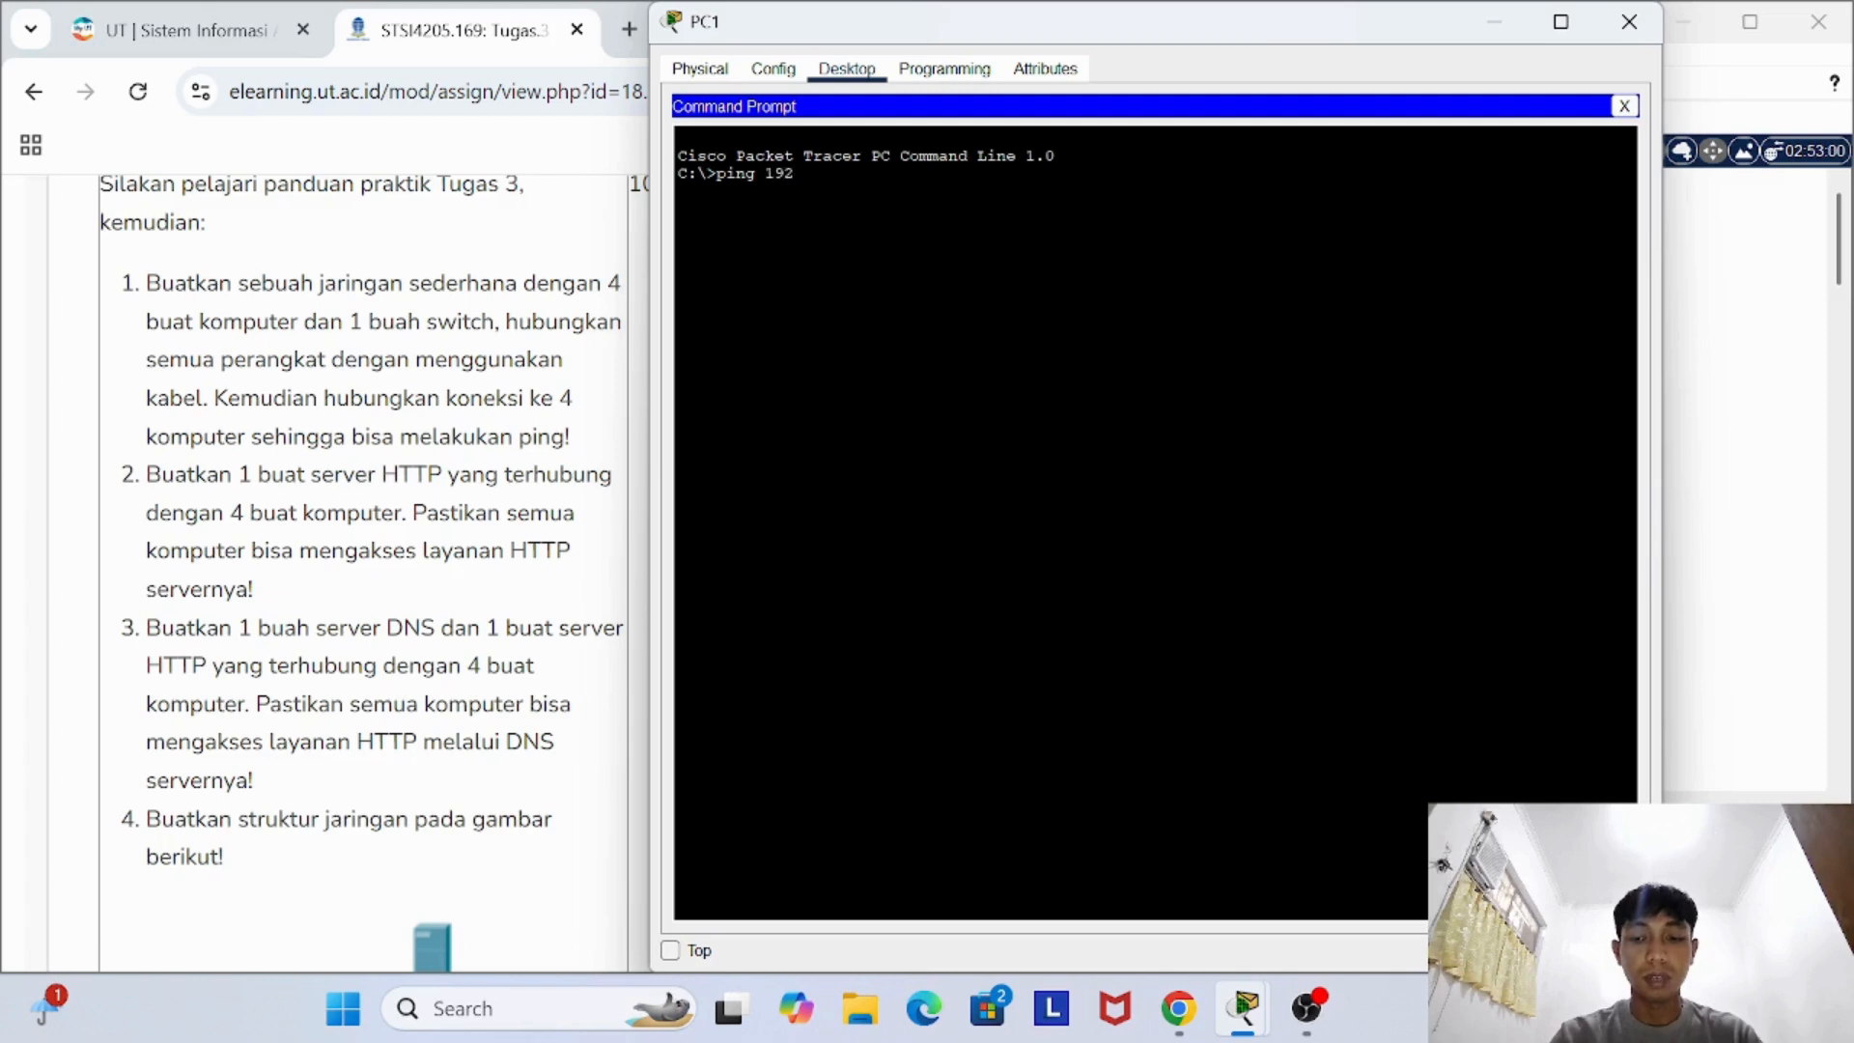
text(.168)
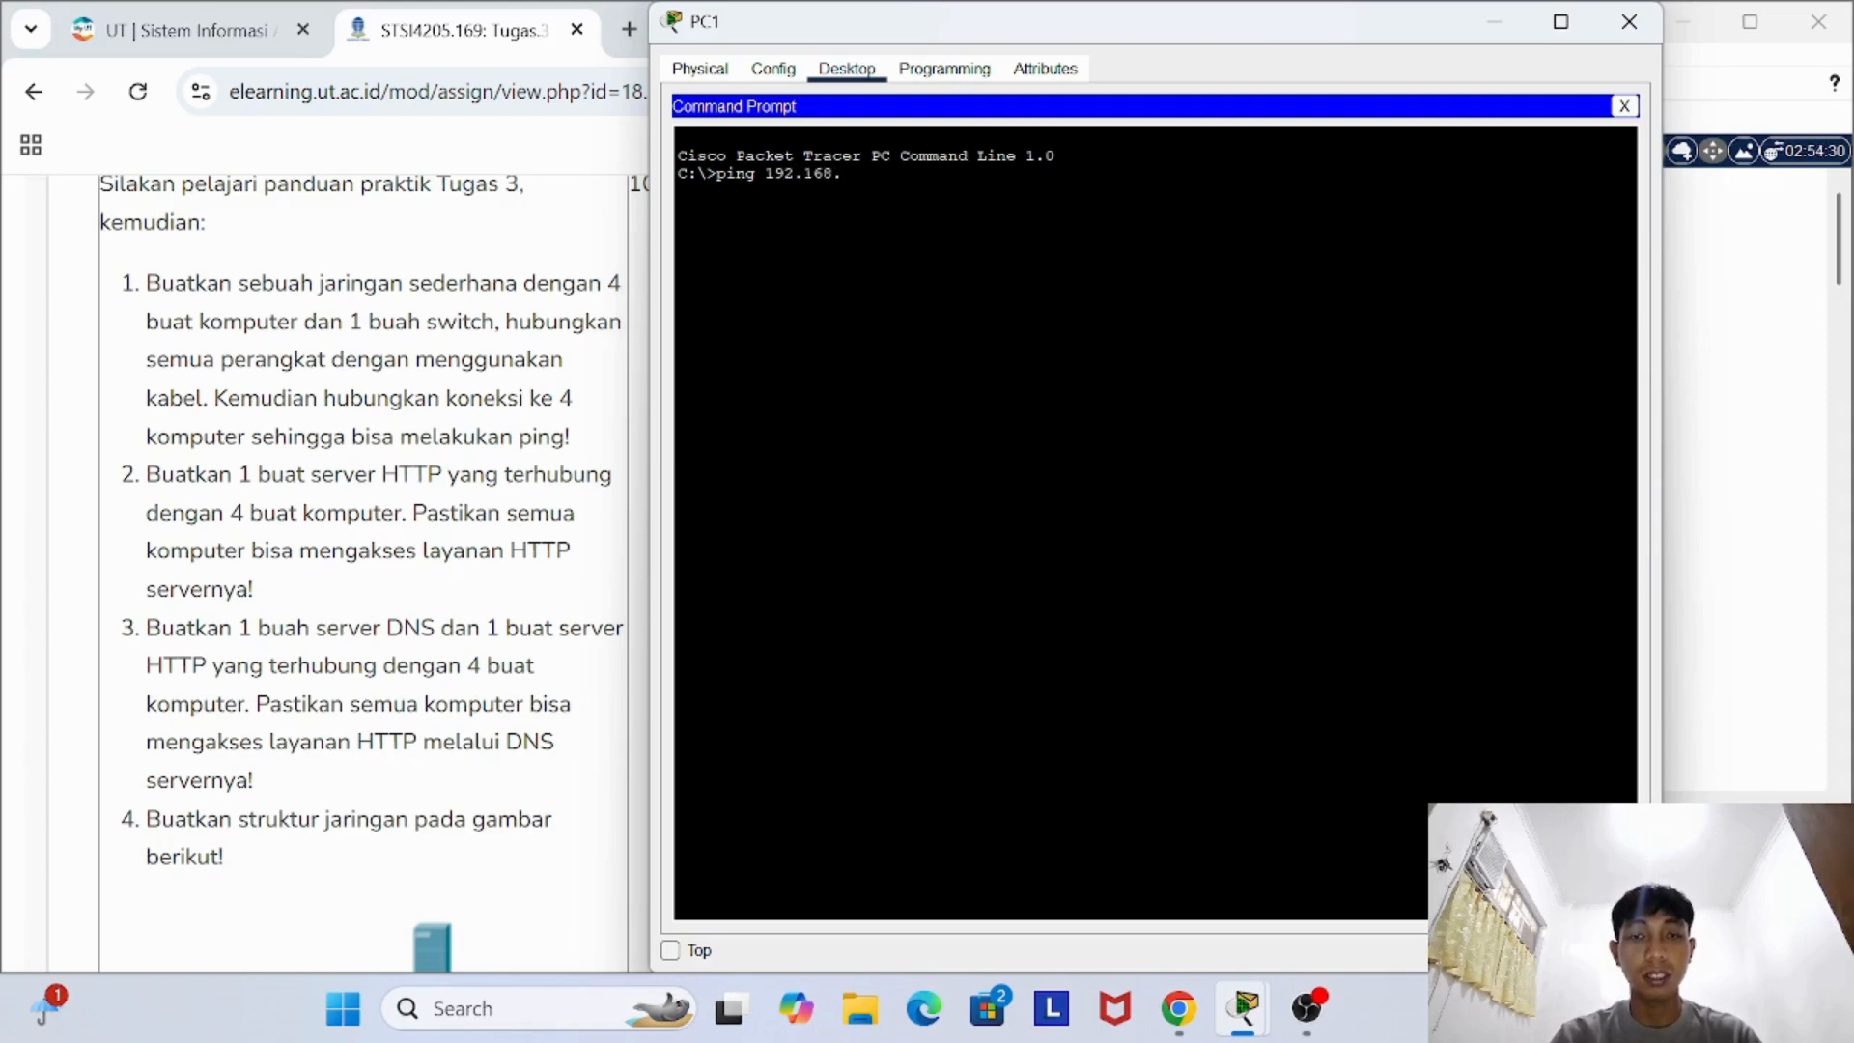
text(.1.2)
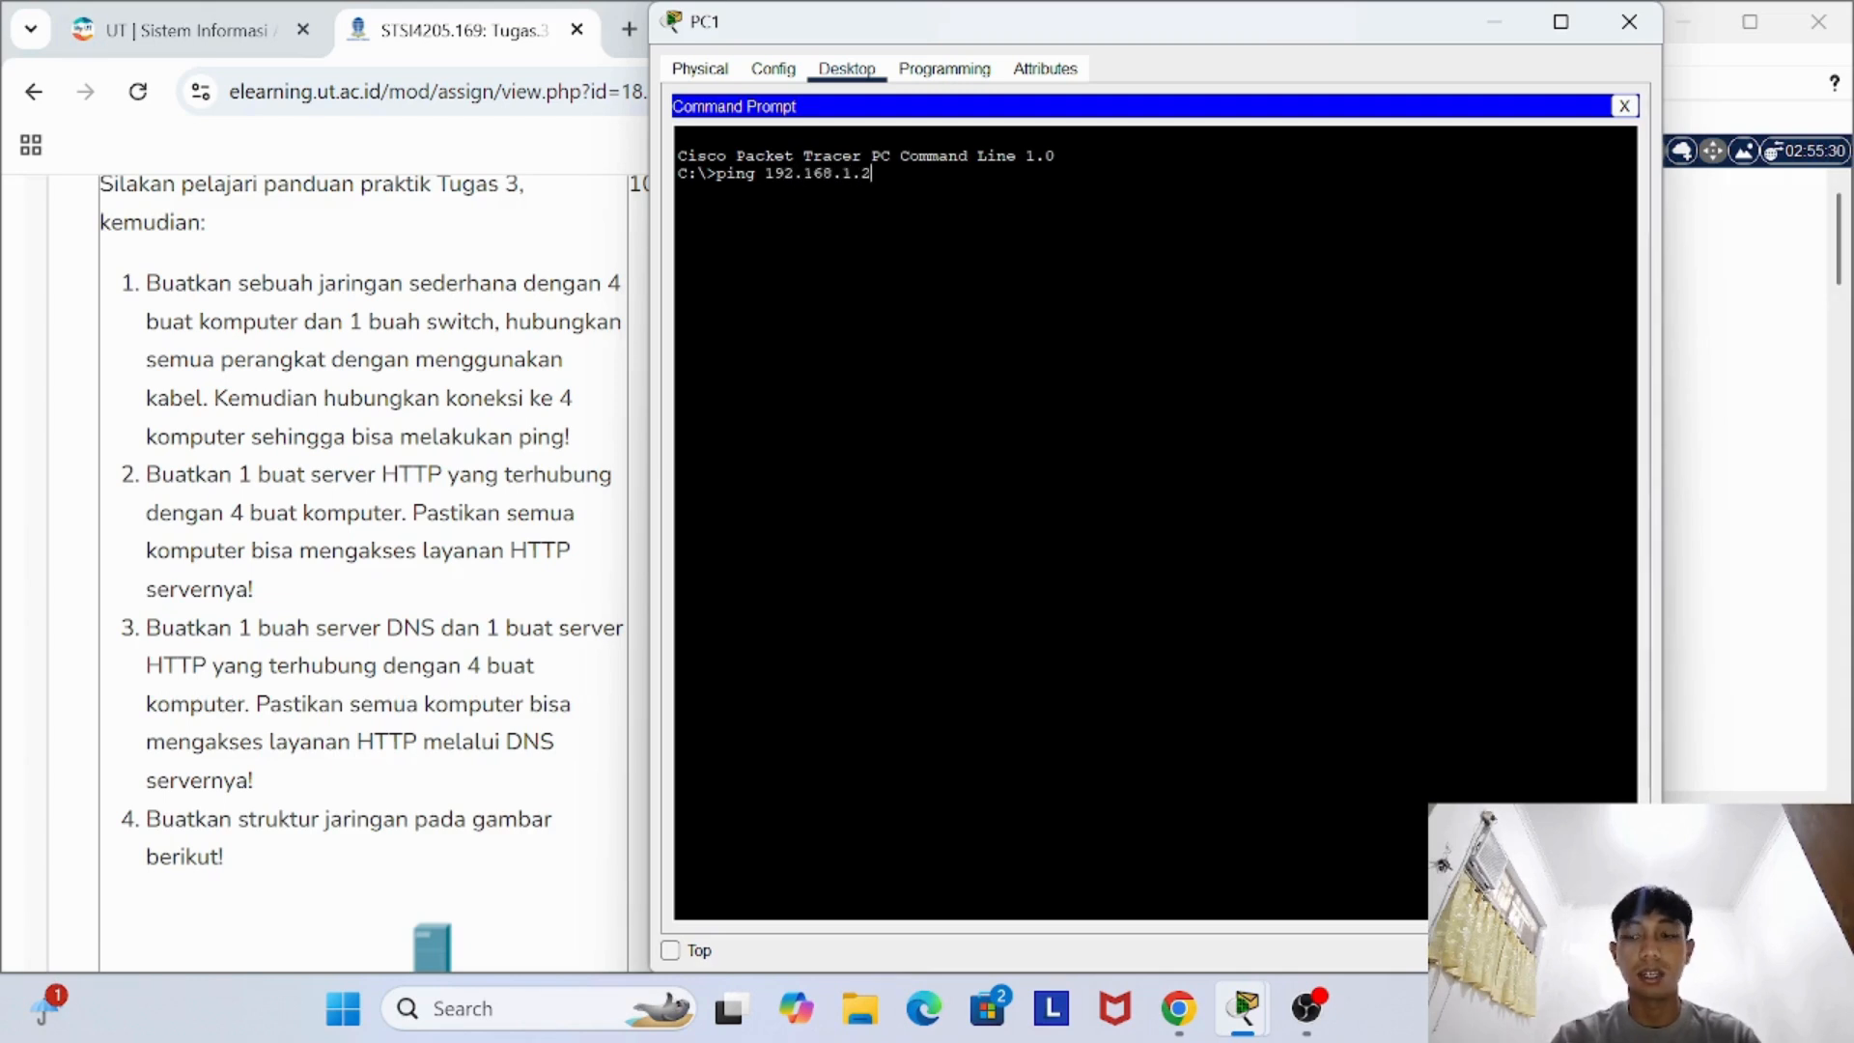
key(Return)
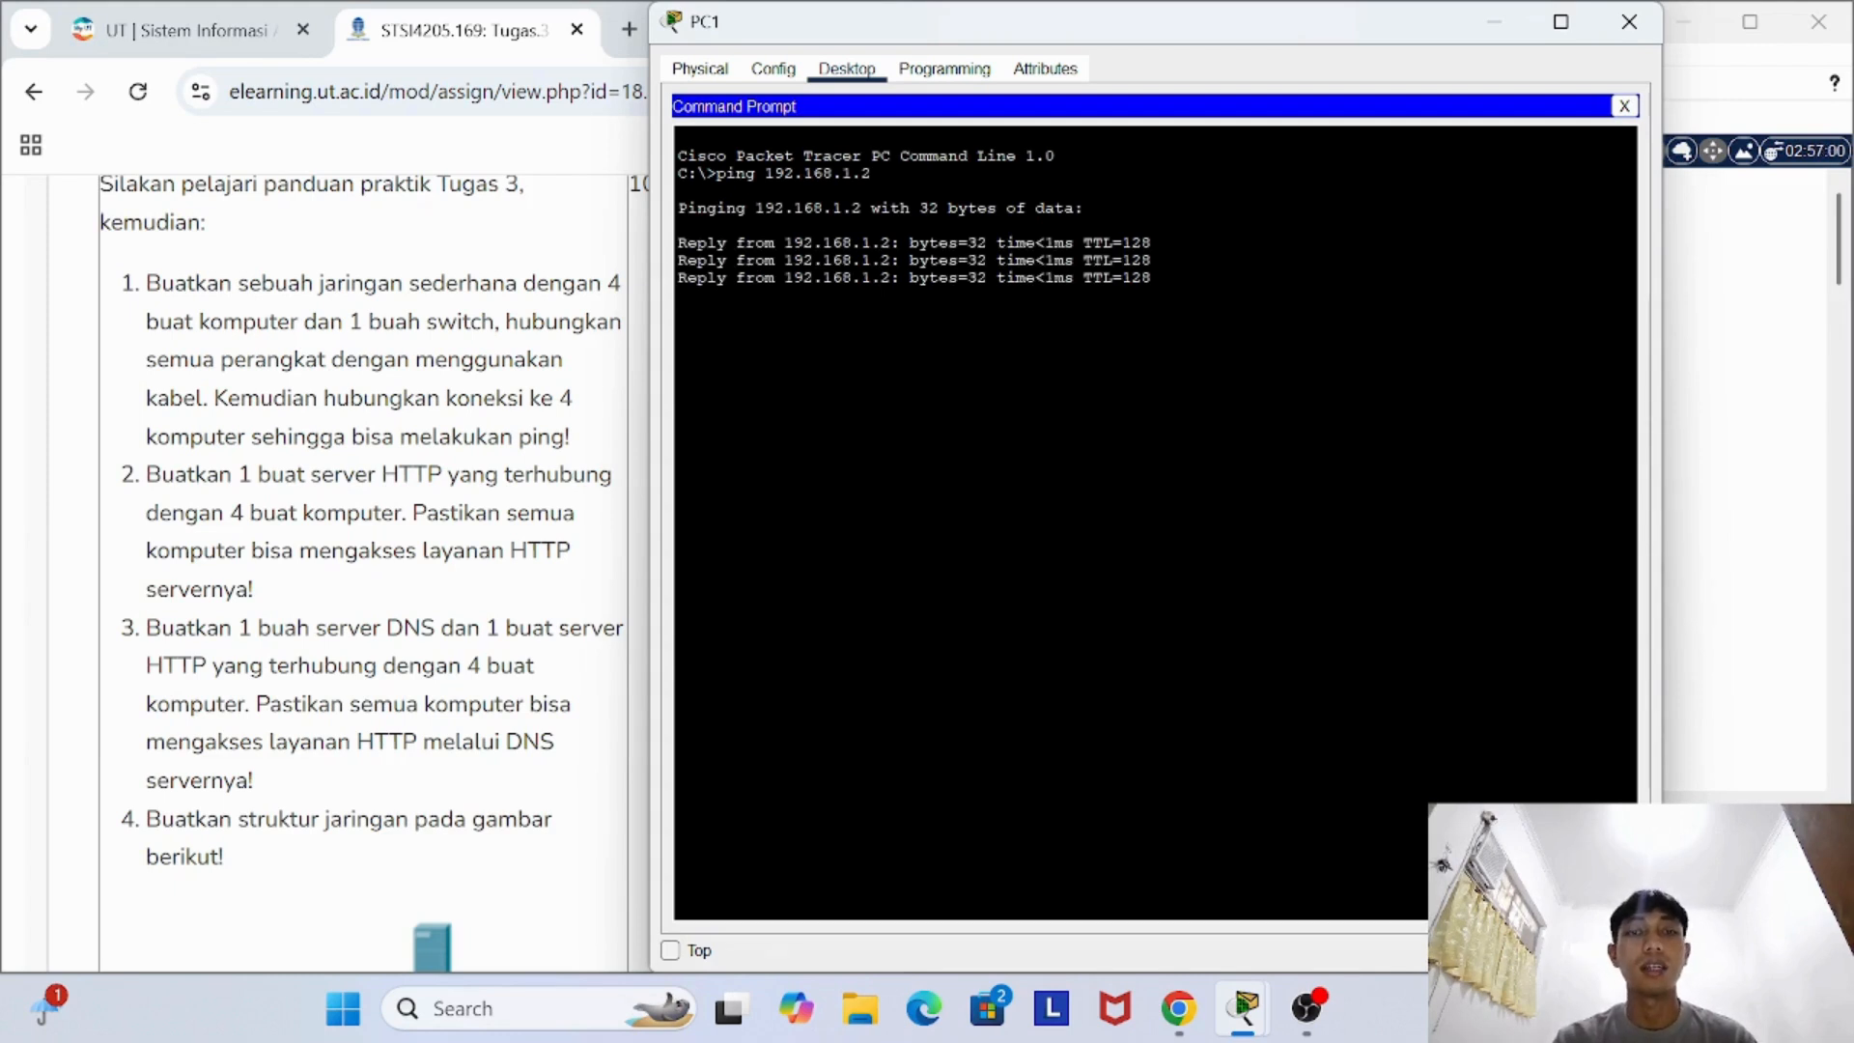
- Ping 192.168.1.4 and 192.168.1.5 from PC1's Command Prompt
key(Up)
key(BackSpace)
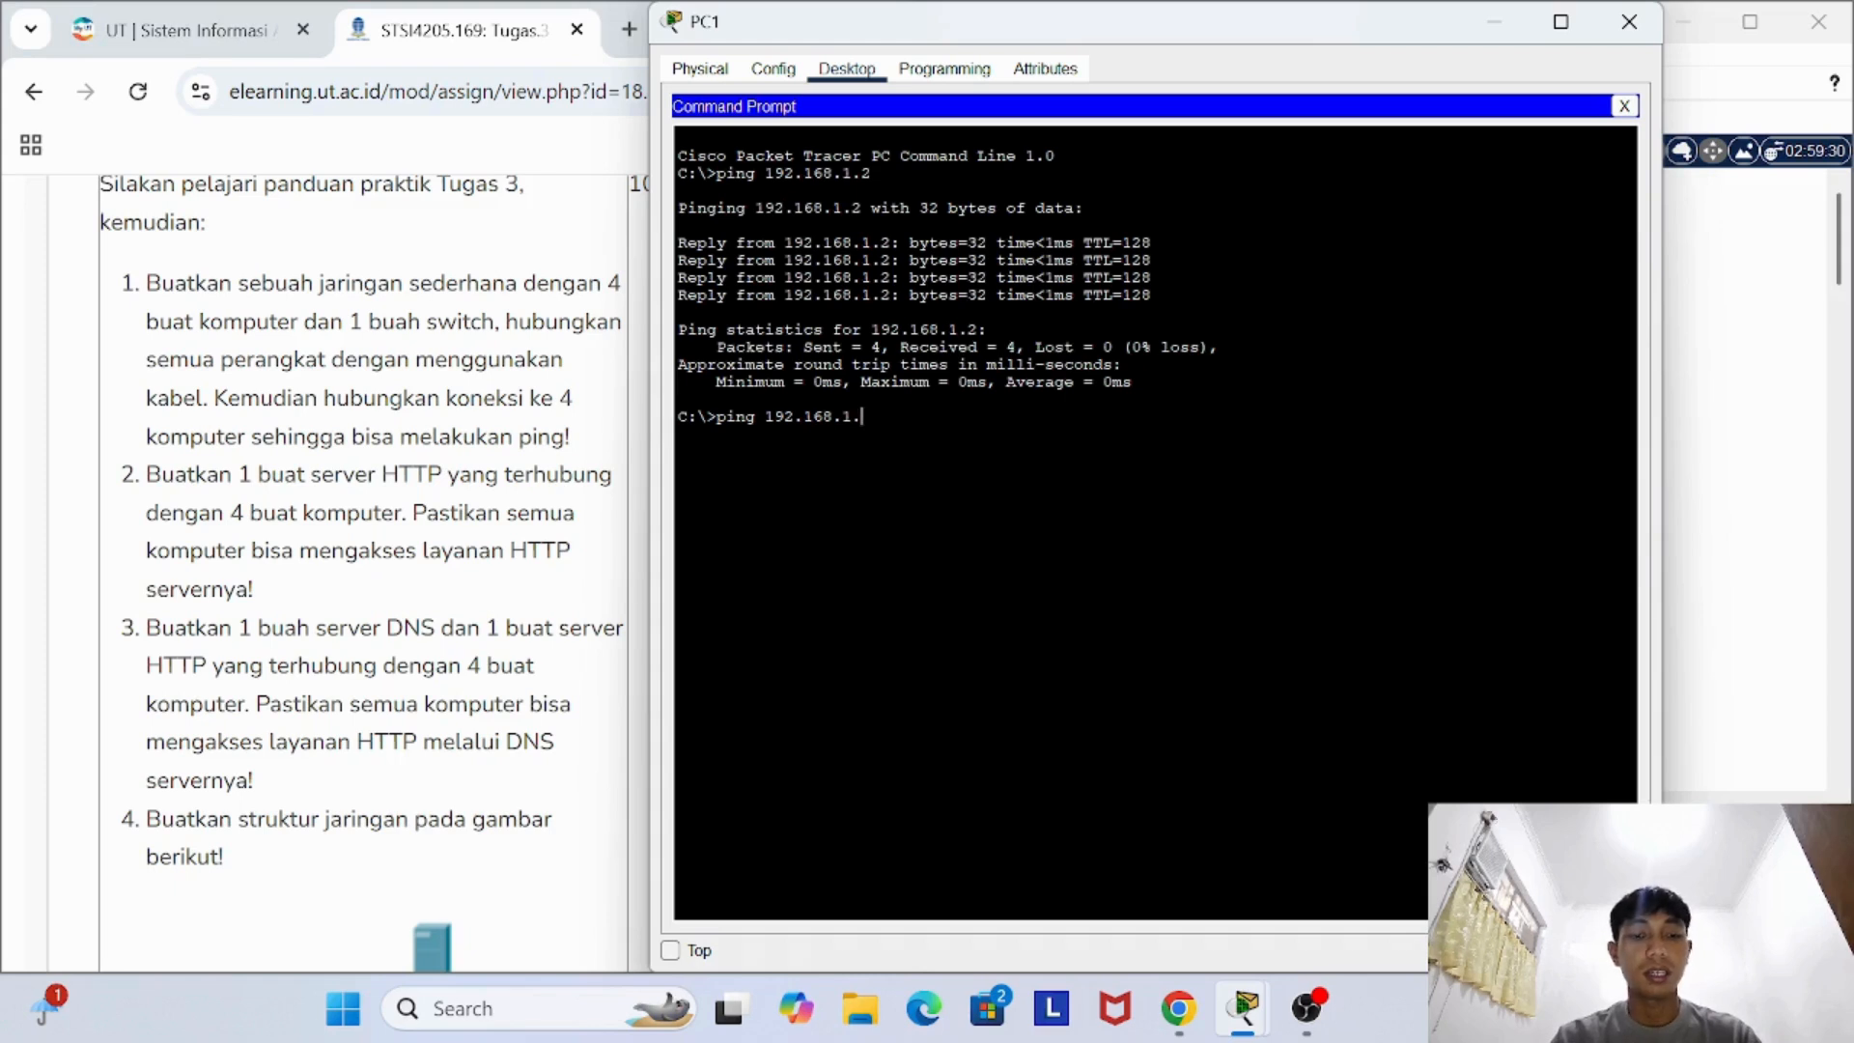
text(4)
key(Return)
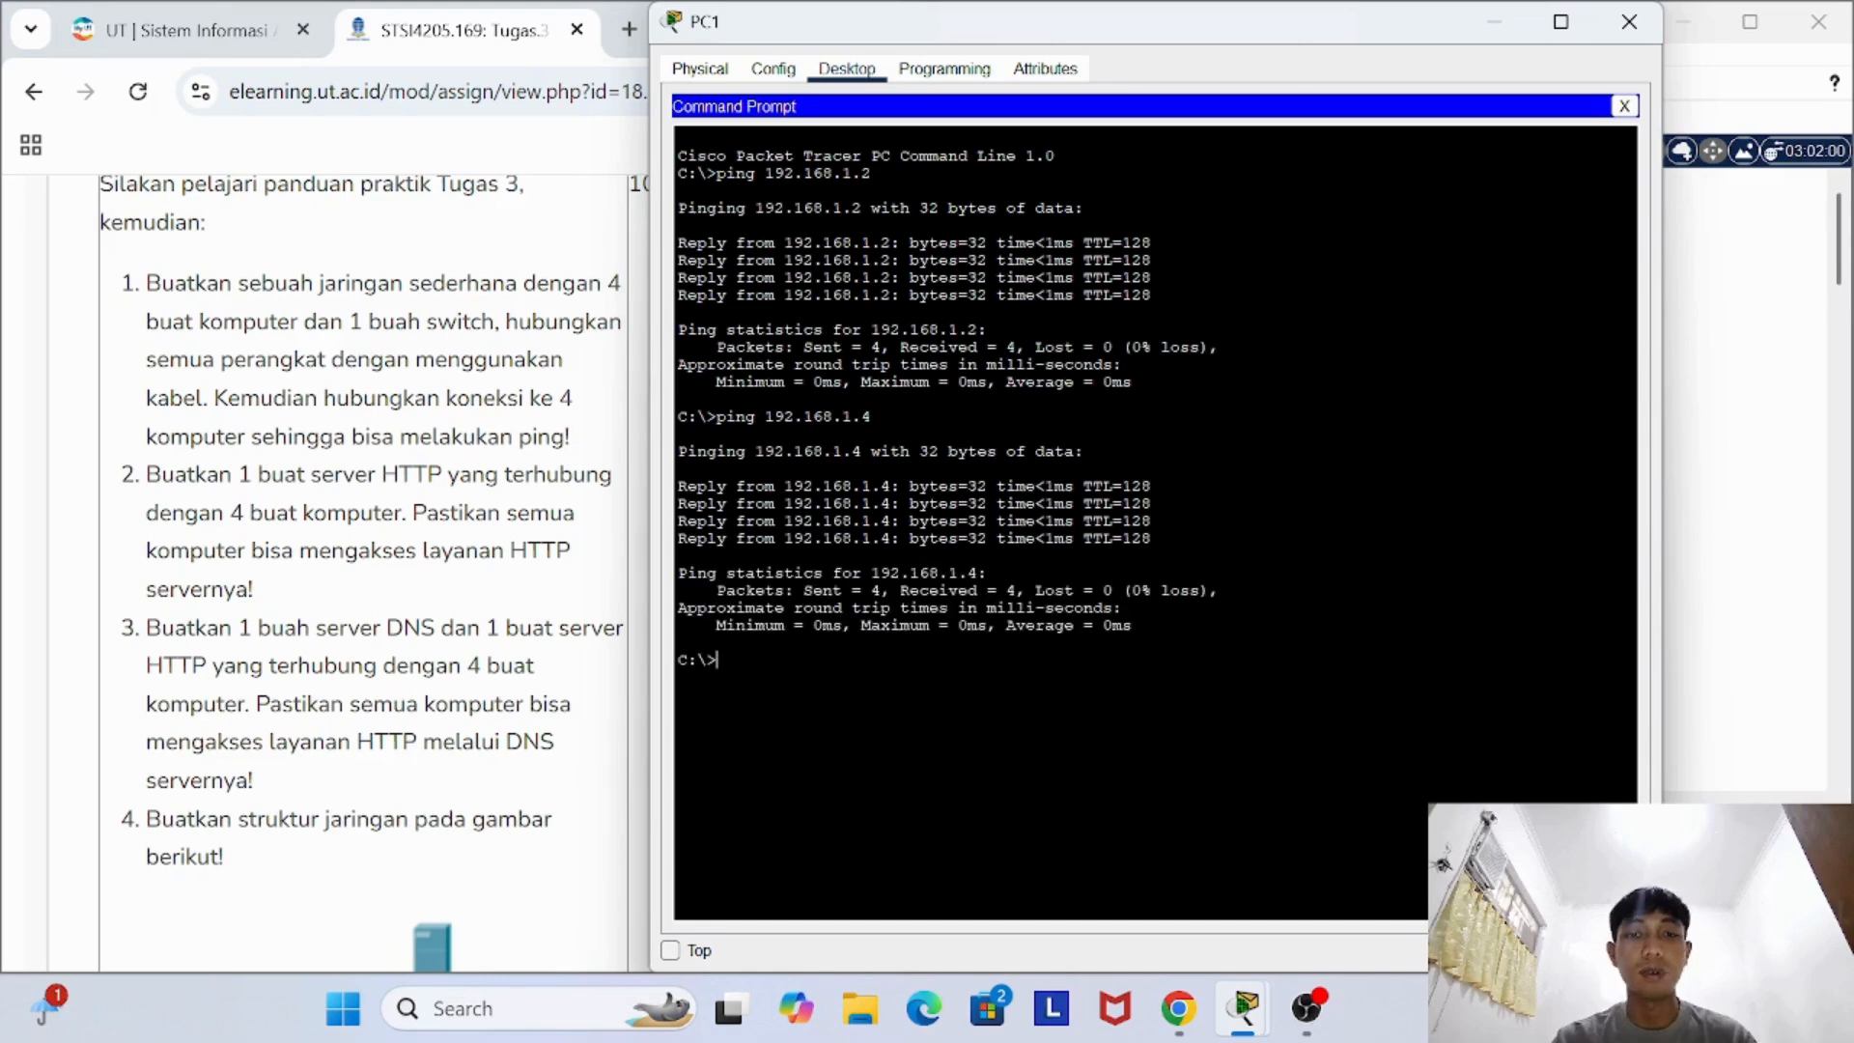
key(Up)
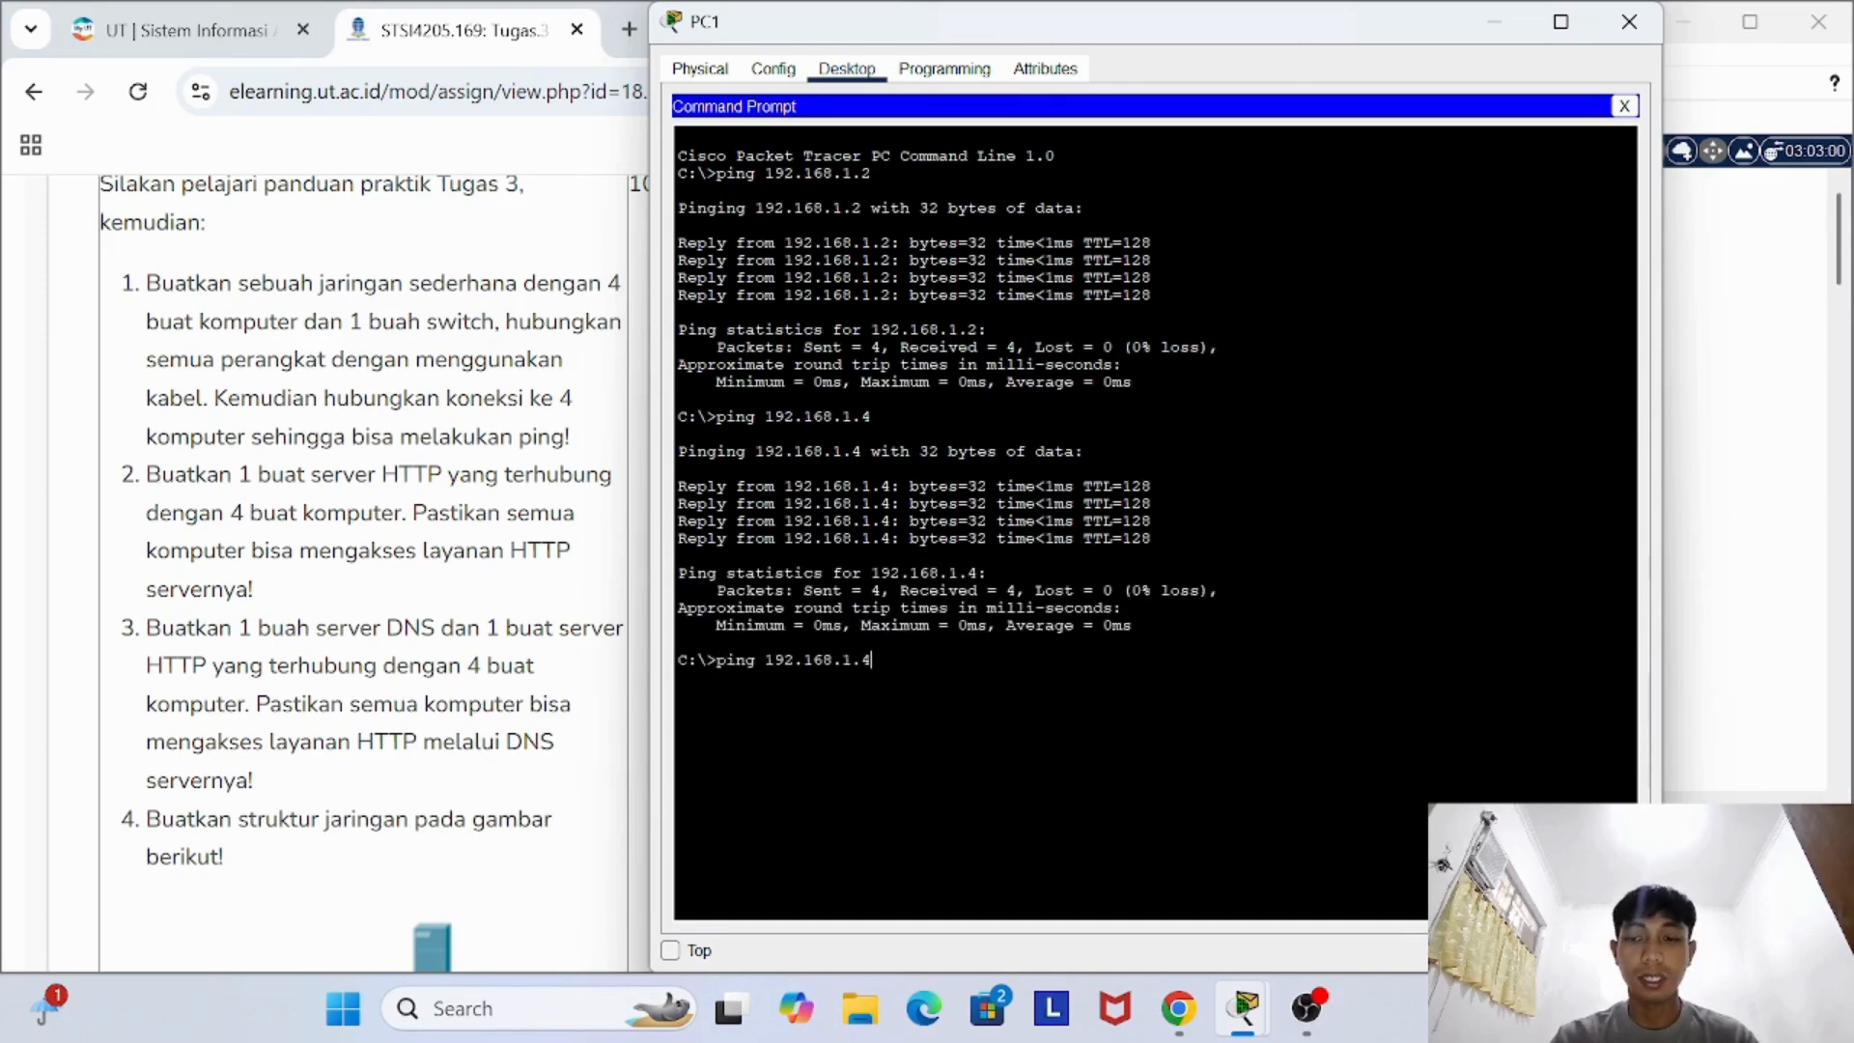
key(BackSpace)
text(5)
key(Return)
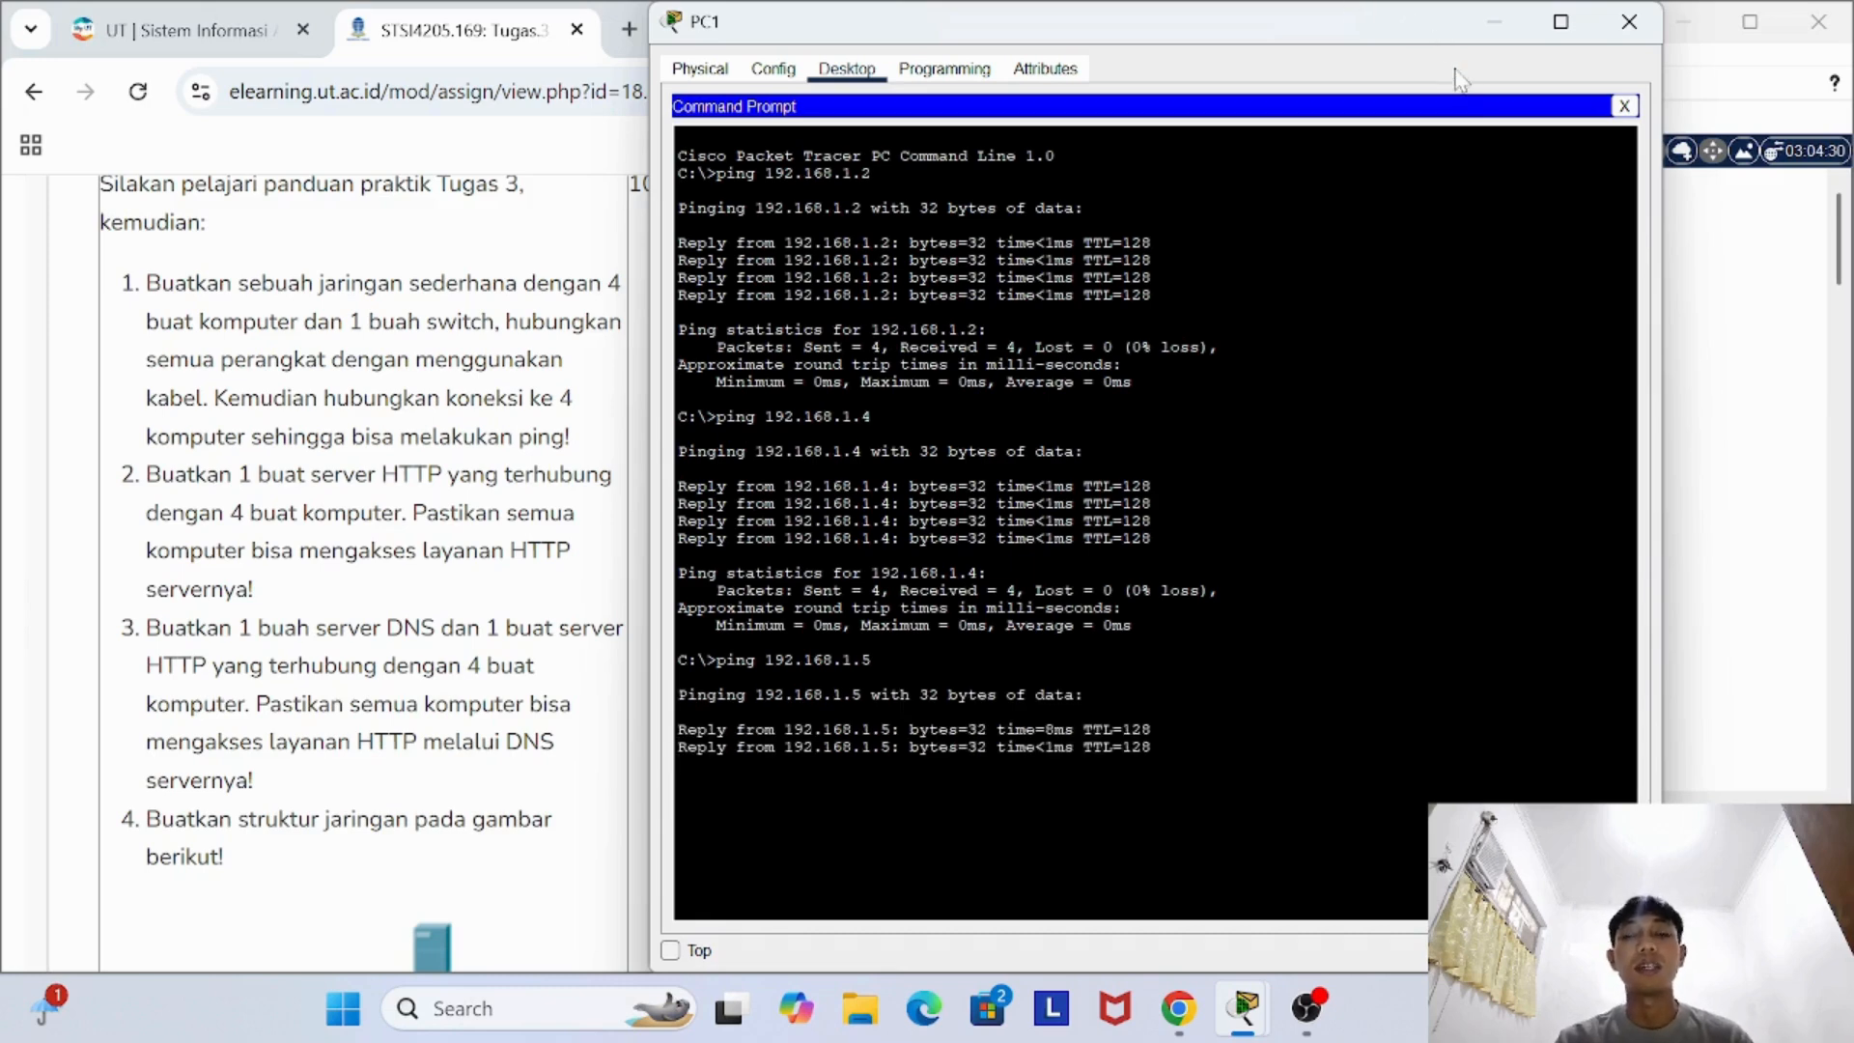
- Close PC1's device window and test the connection from PC2 to PC0 by running ping 192.168.1.2 in PC2's Command Prompt
click(1625, 23)
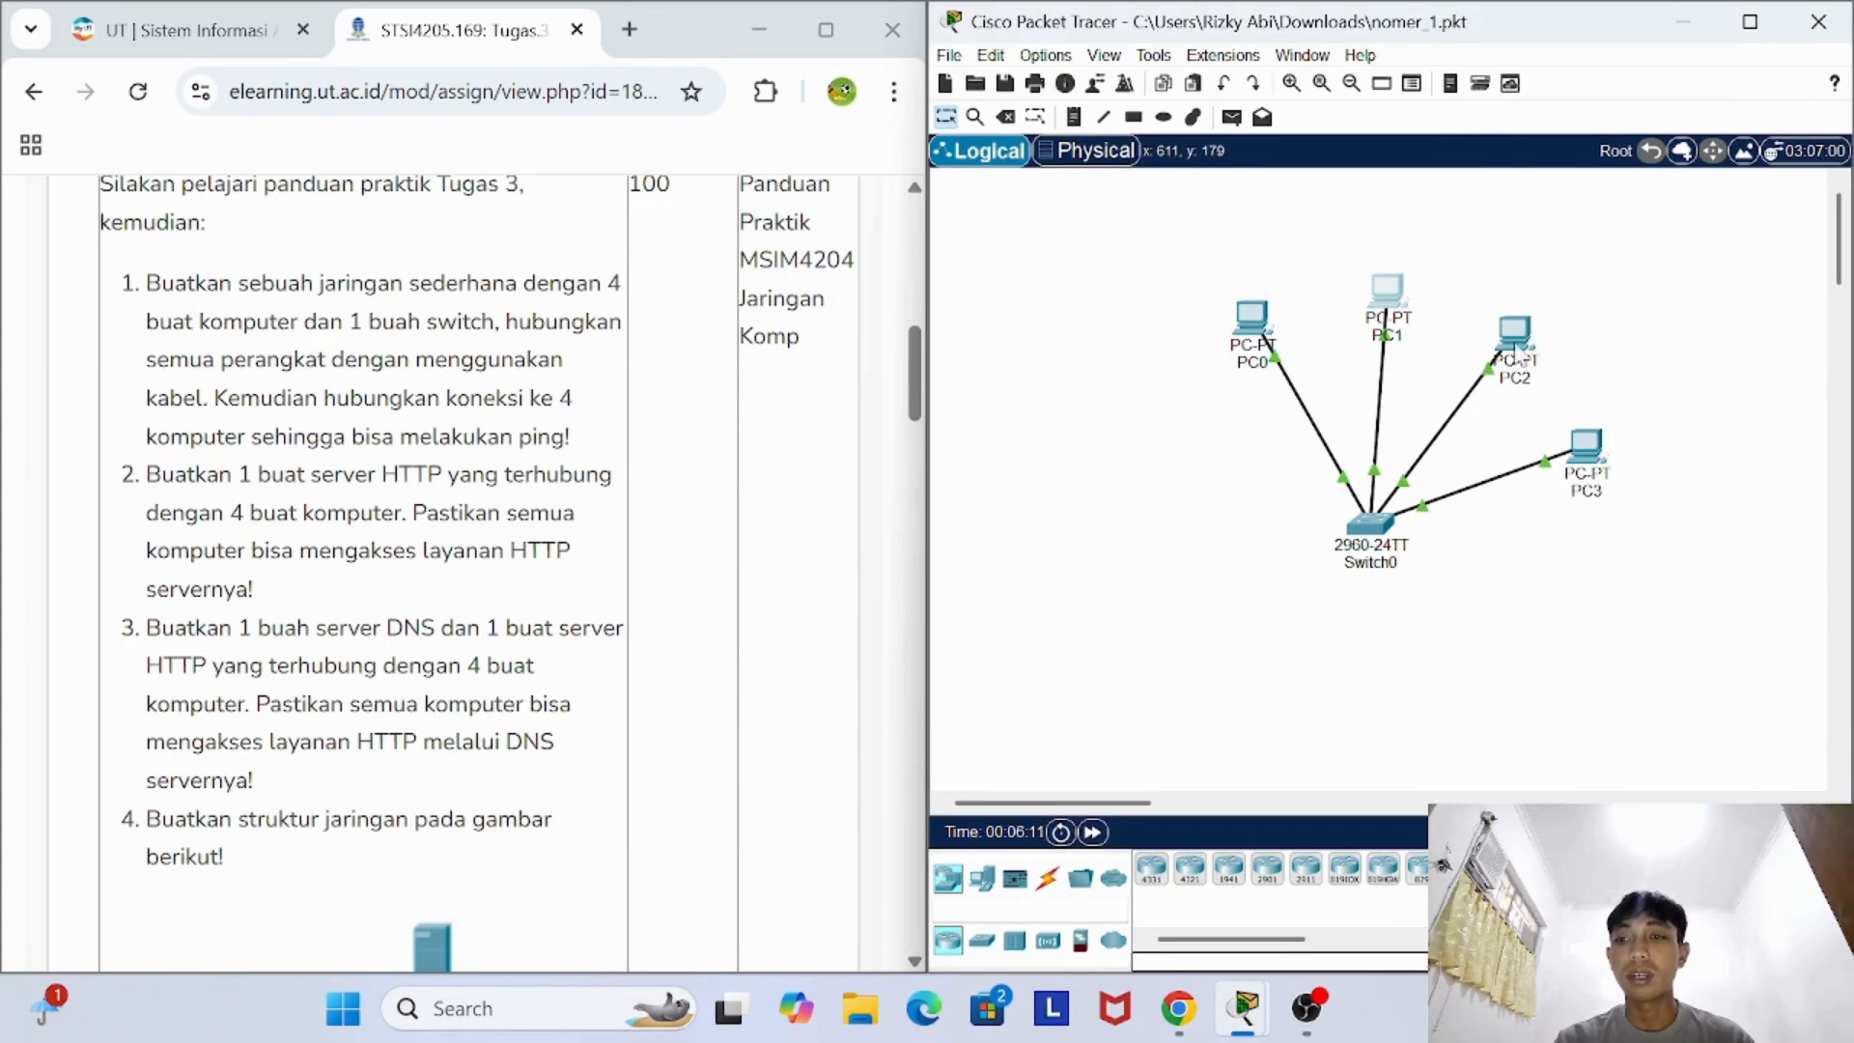
click(1517, 354)
click(847, 68)
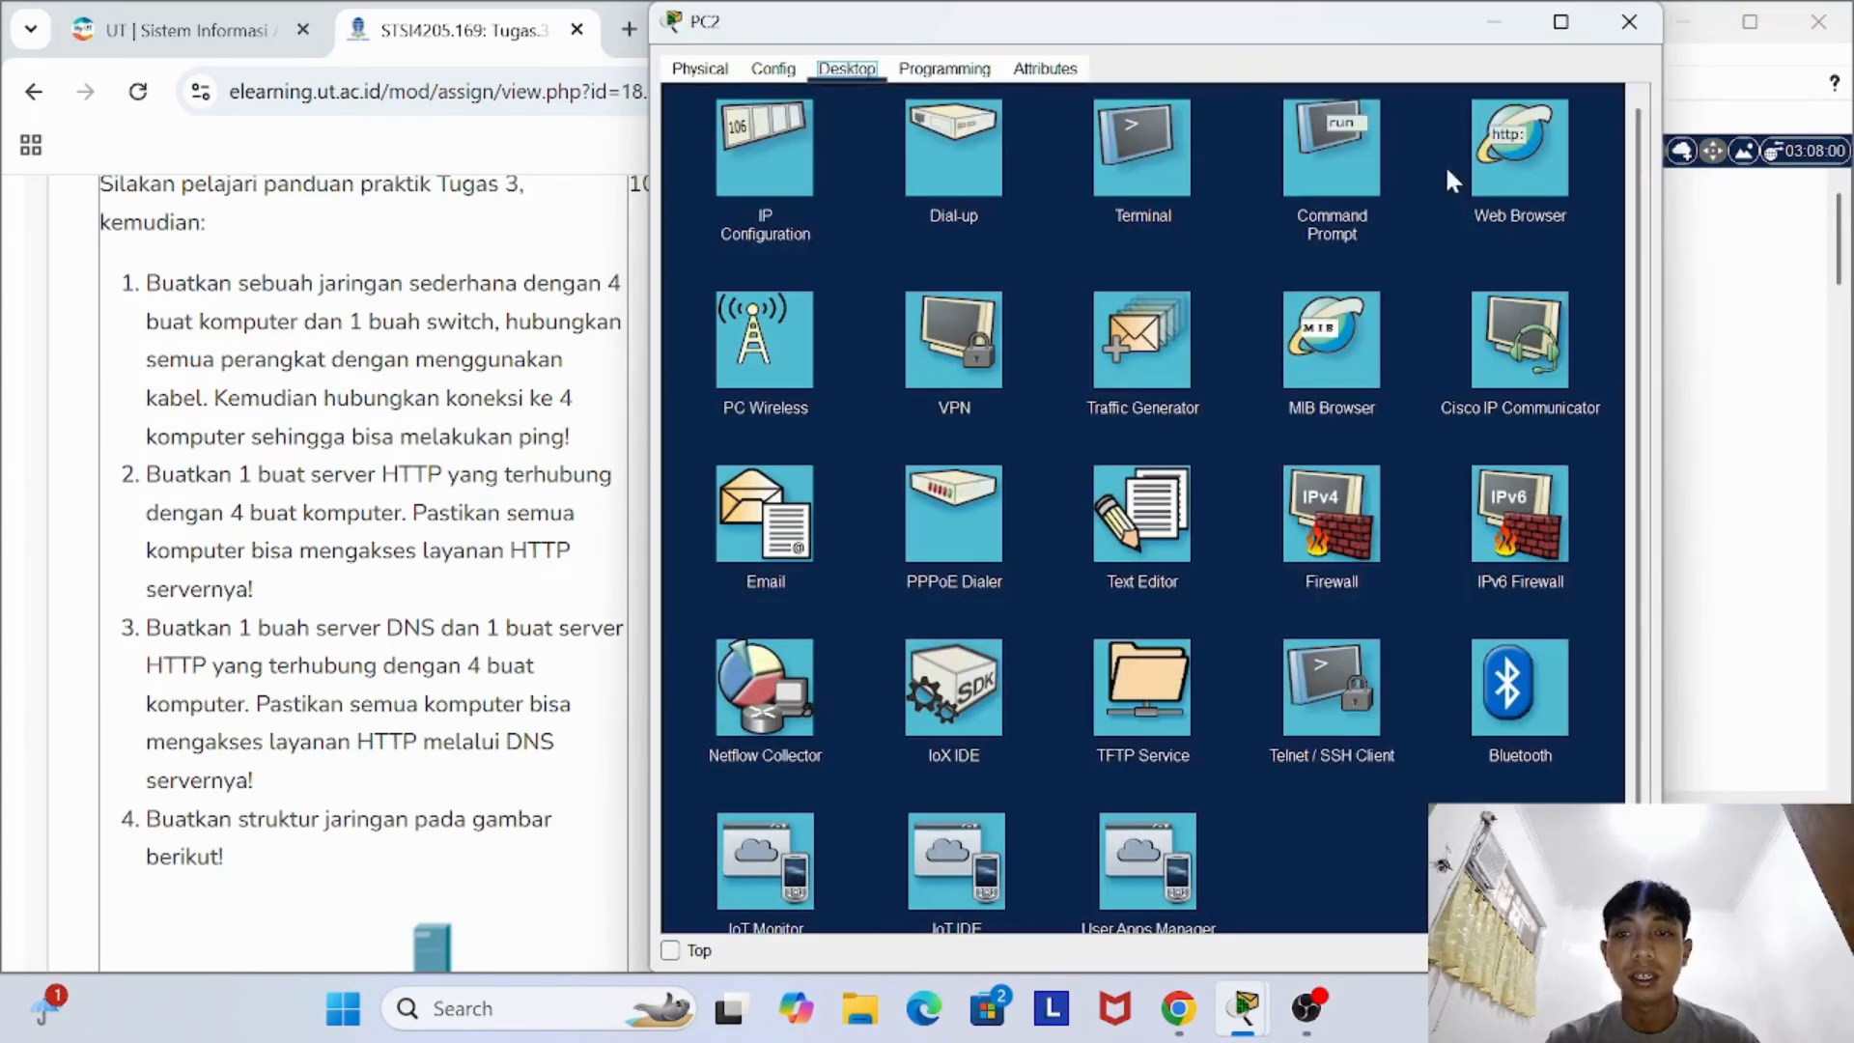
click(1340, 162)
text(ping)
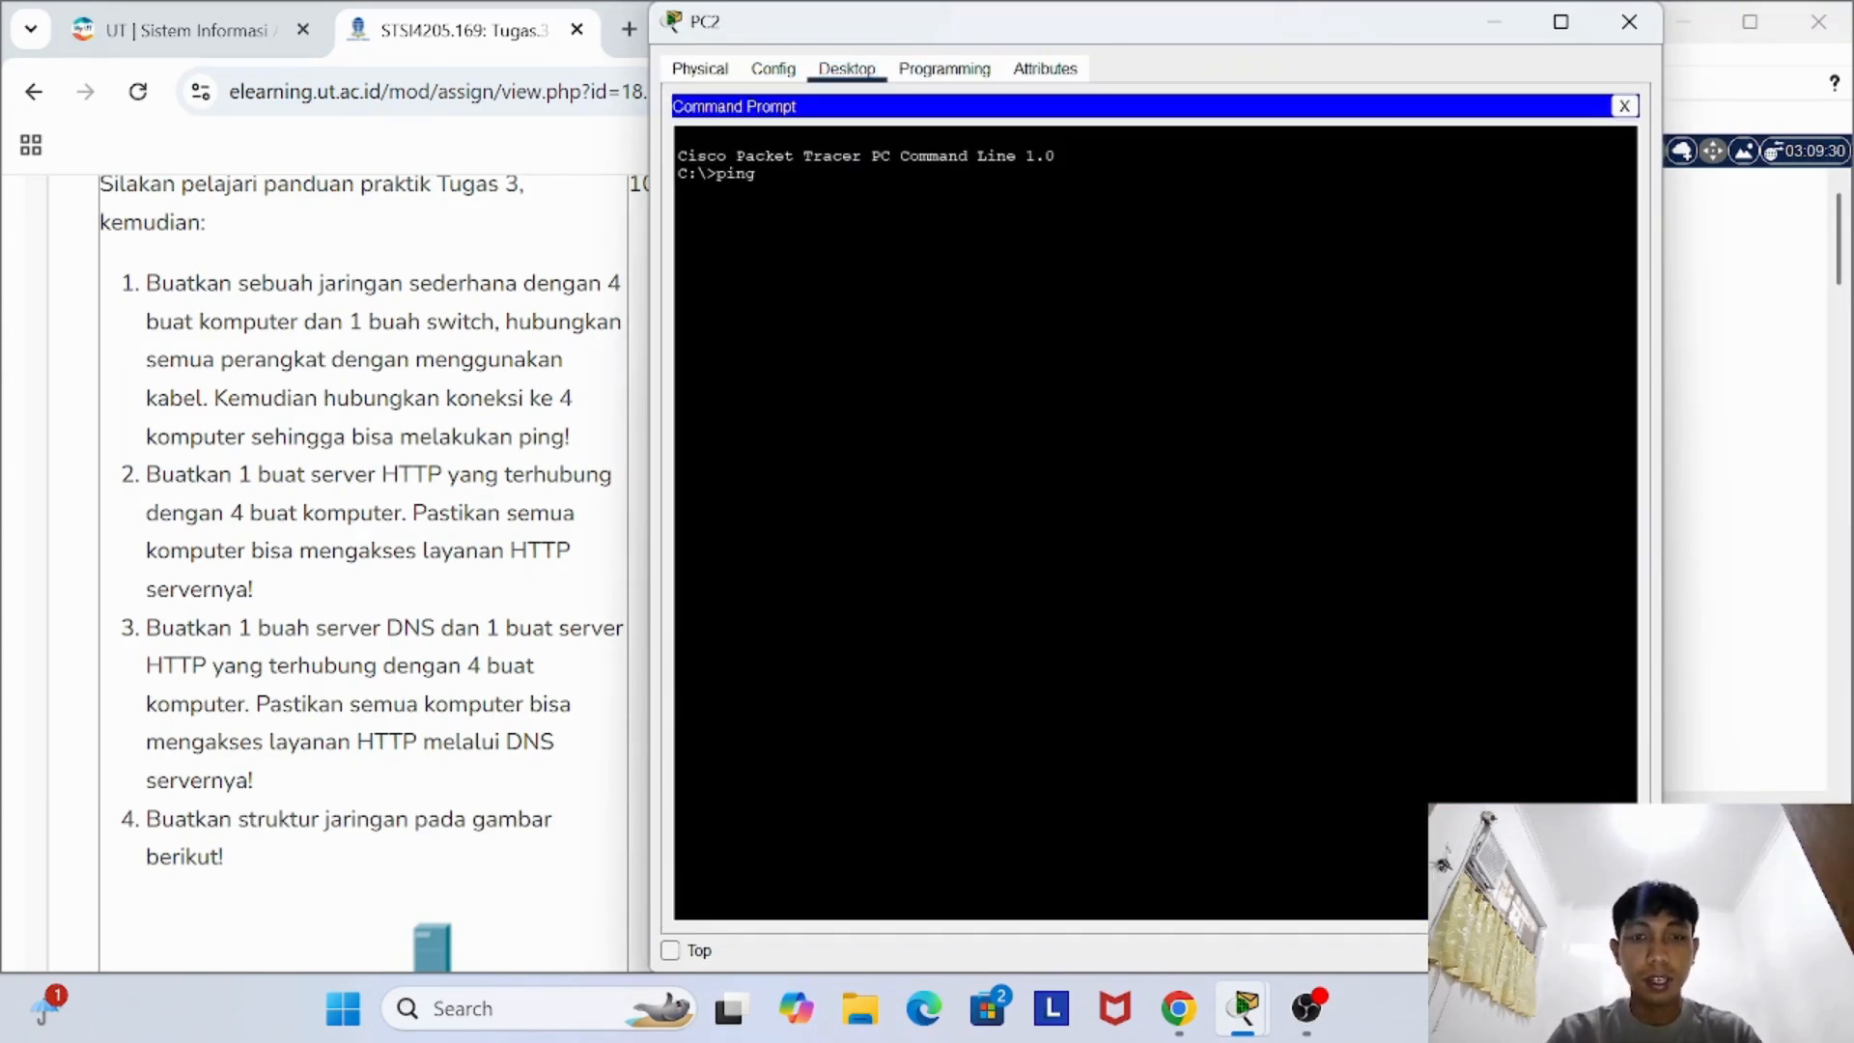
text( 192.)
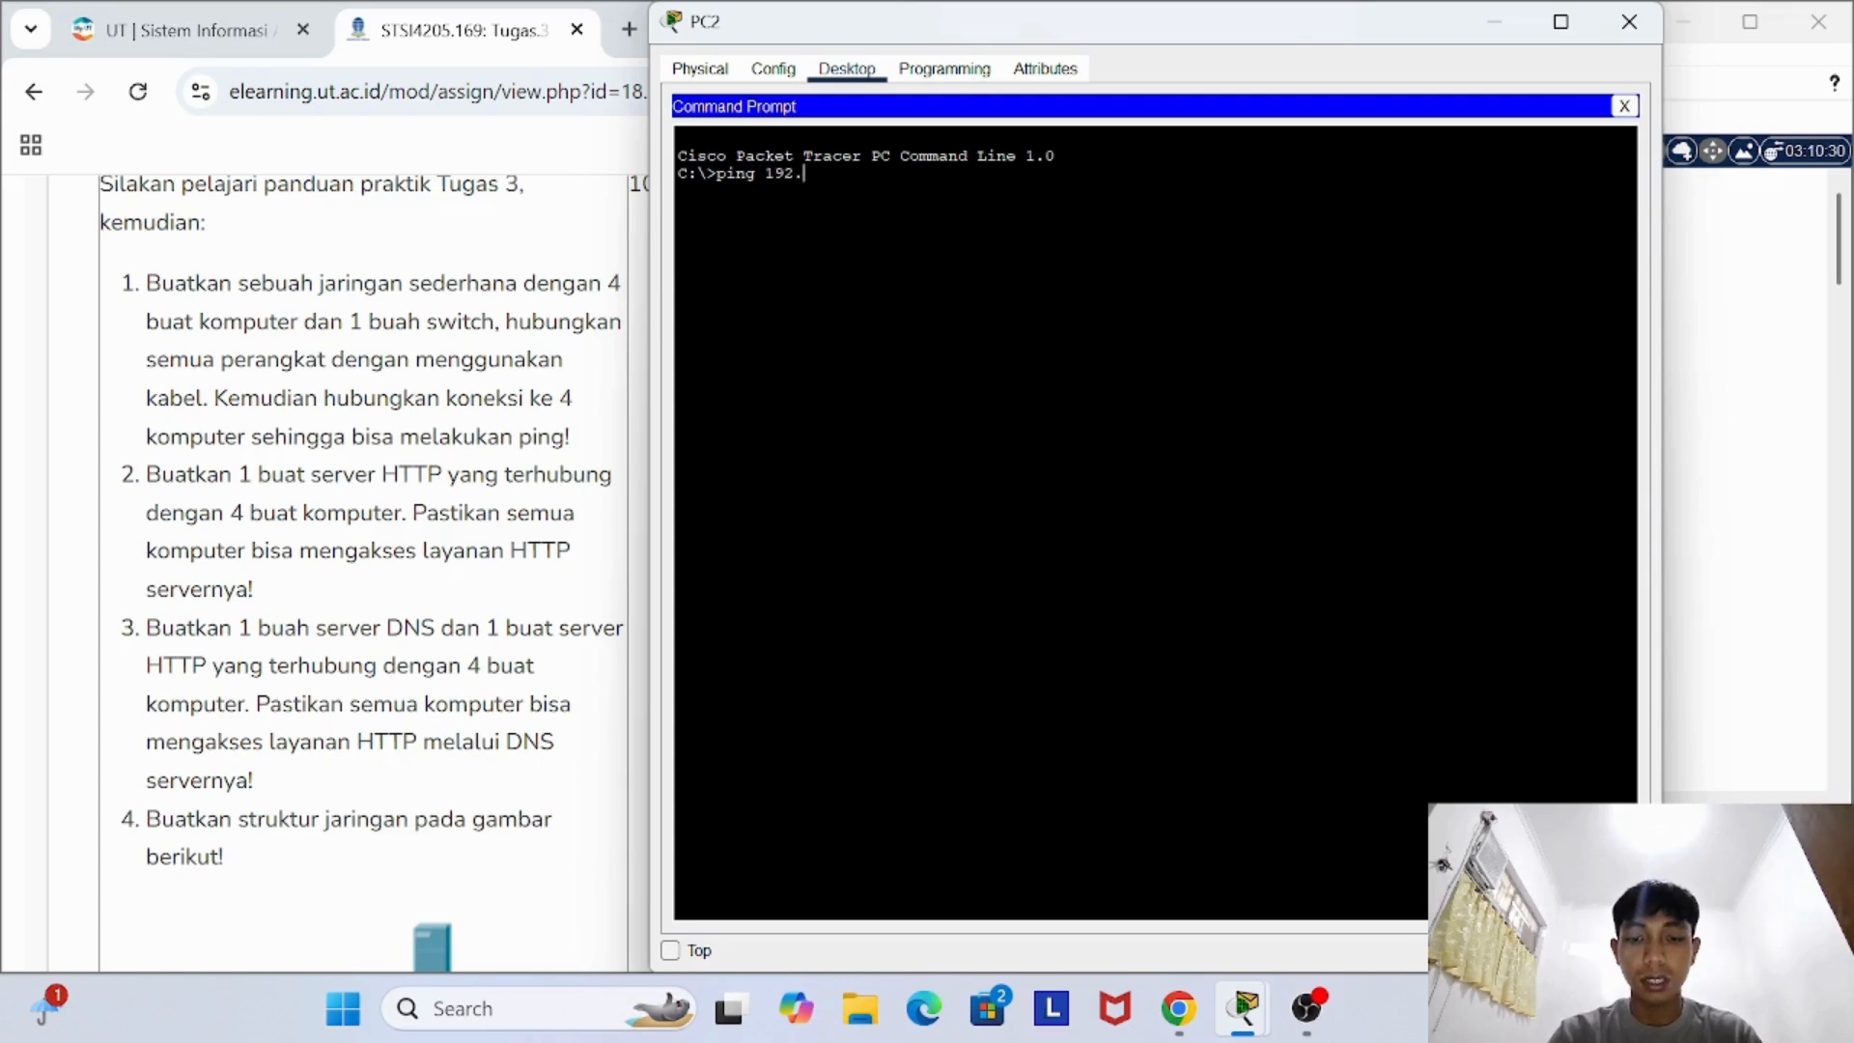
text(168.1)
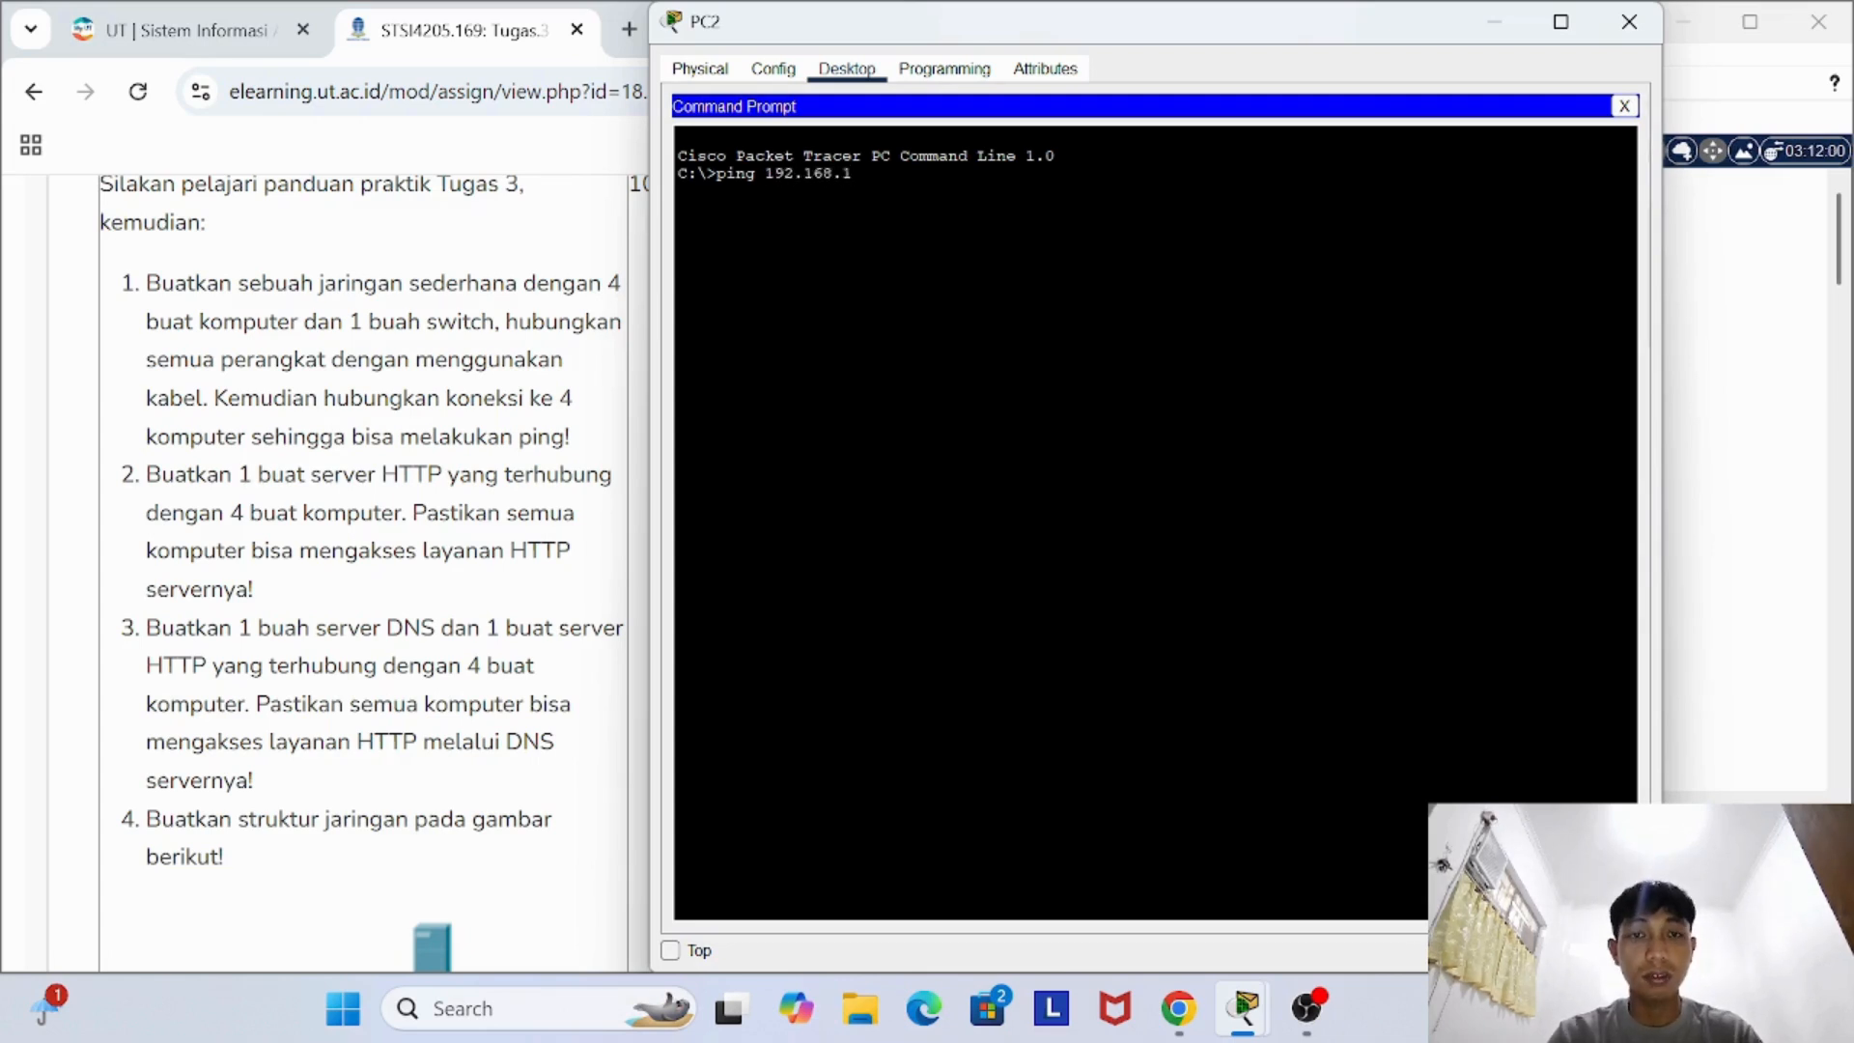
text(.)
text(2)
key(Return)
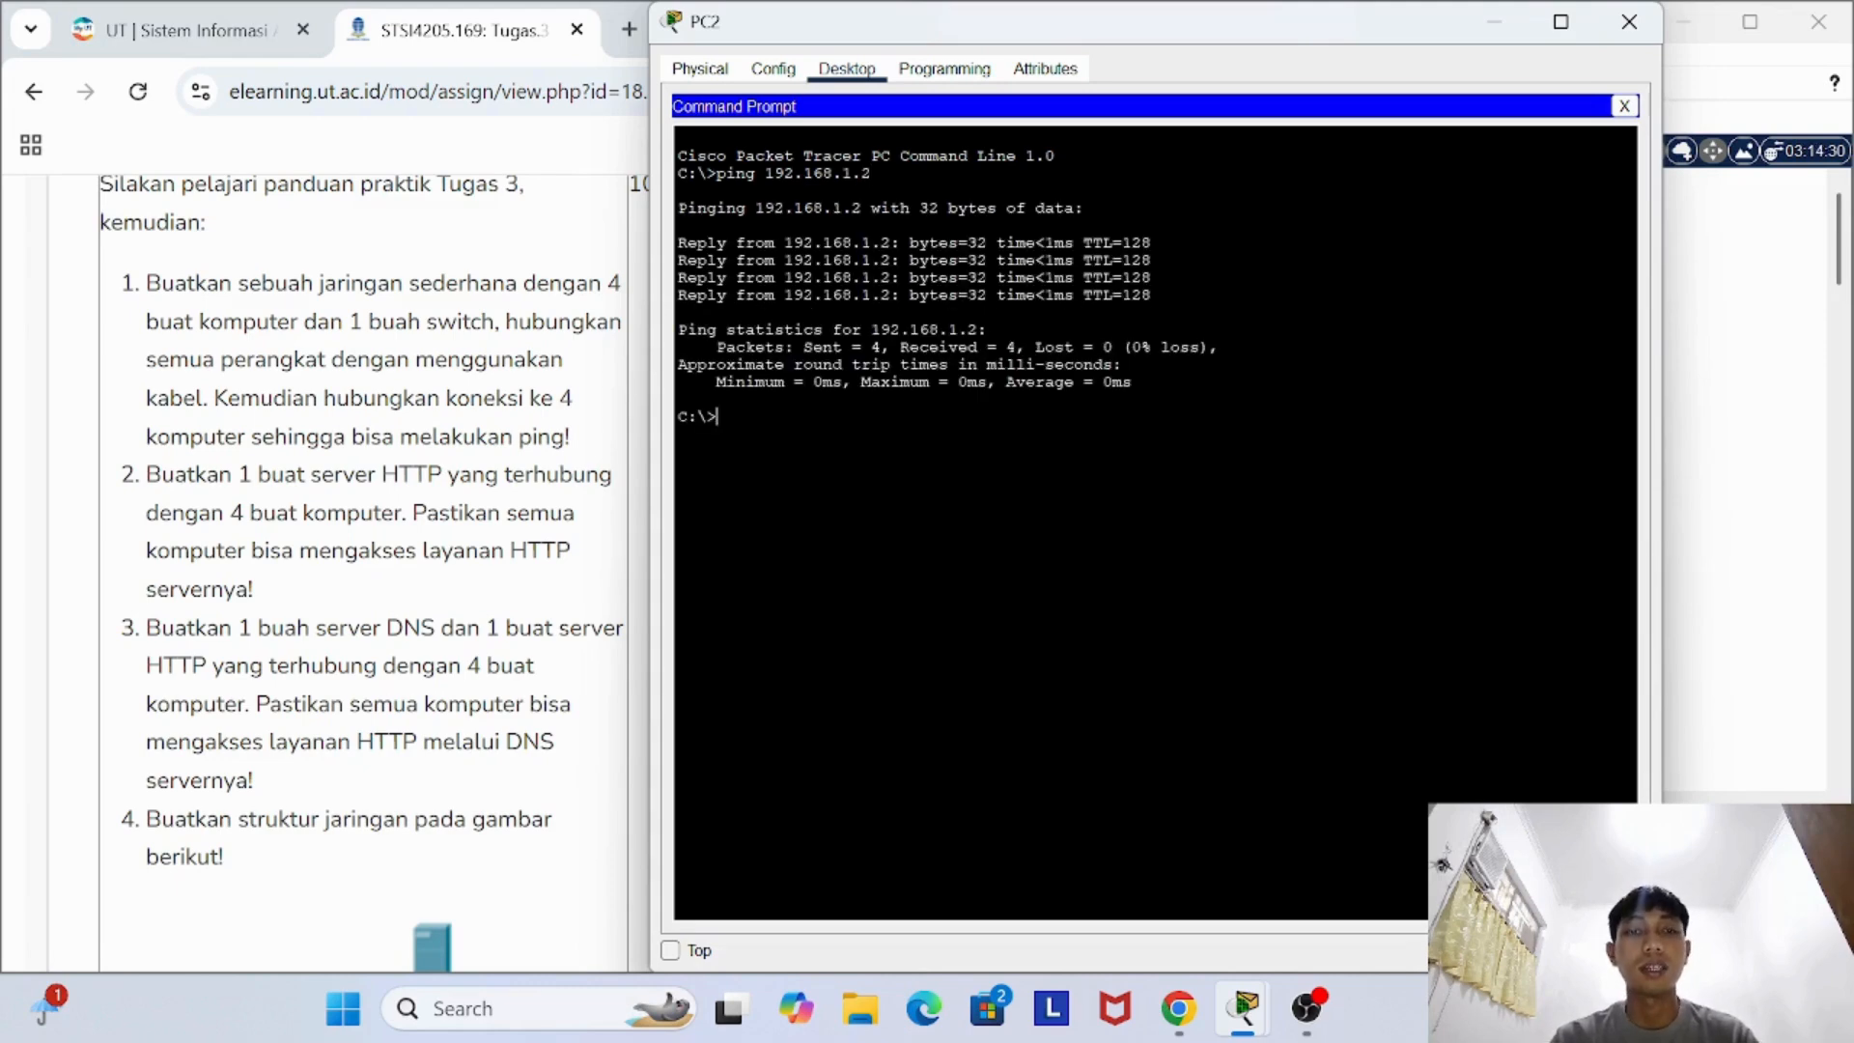
- Ping 192.168.1.3 and 192.168.1.5 from PC2's Command Prompt, and close PC2's device window
key(Up)
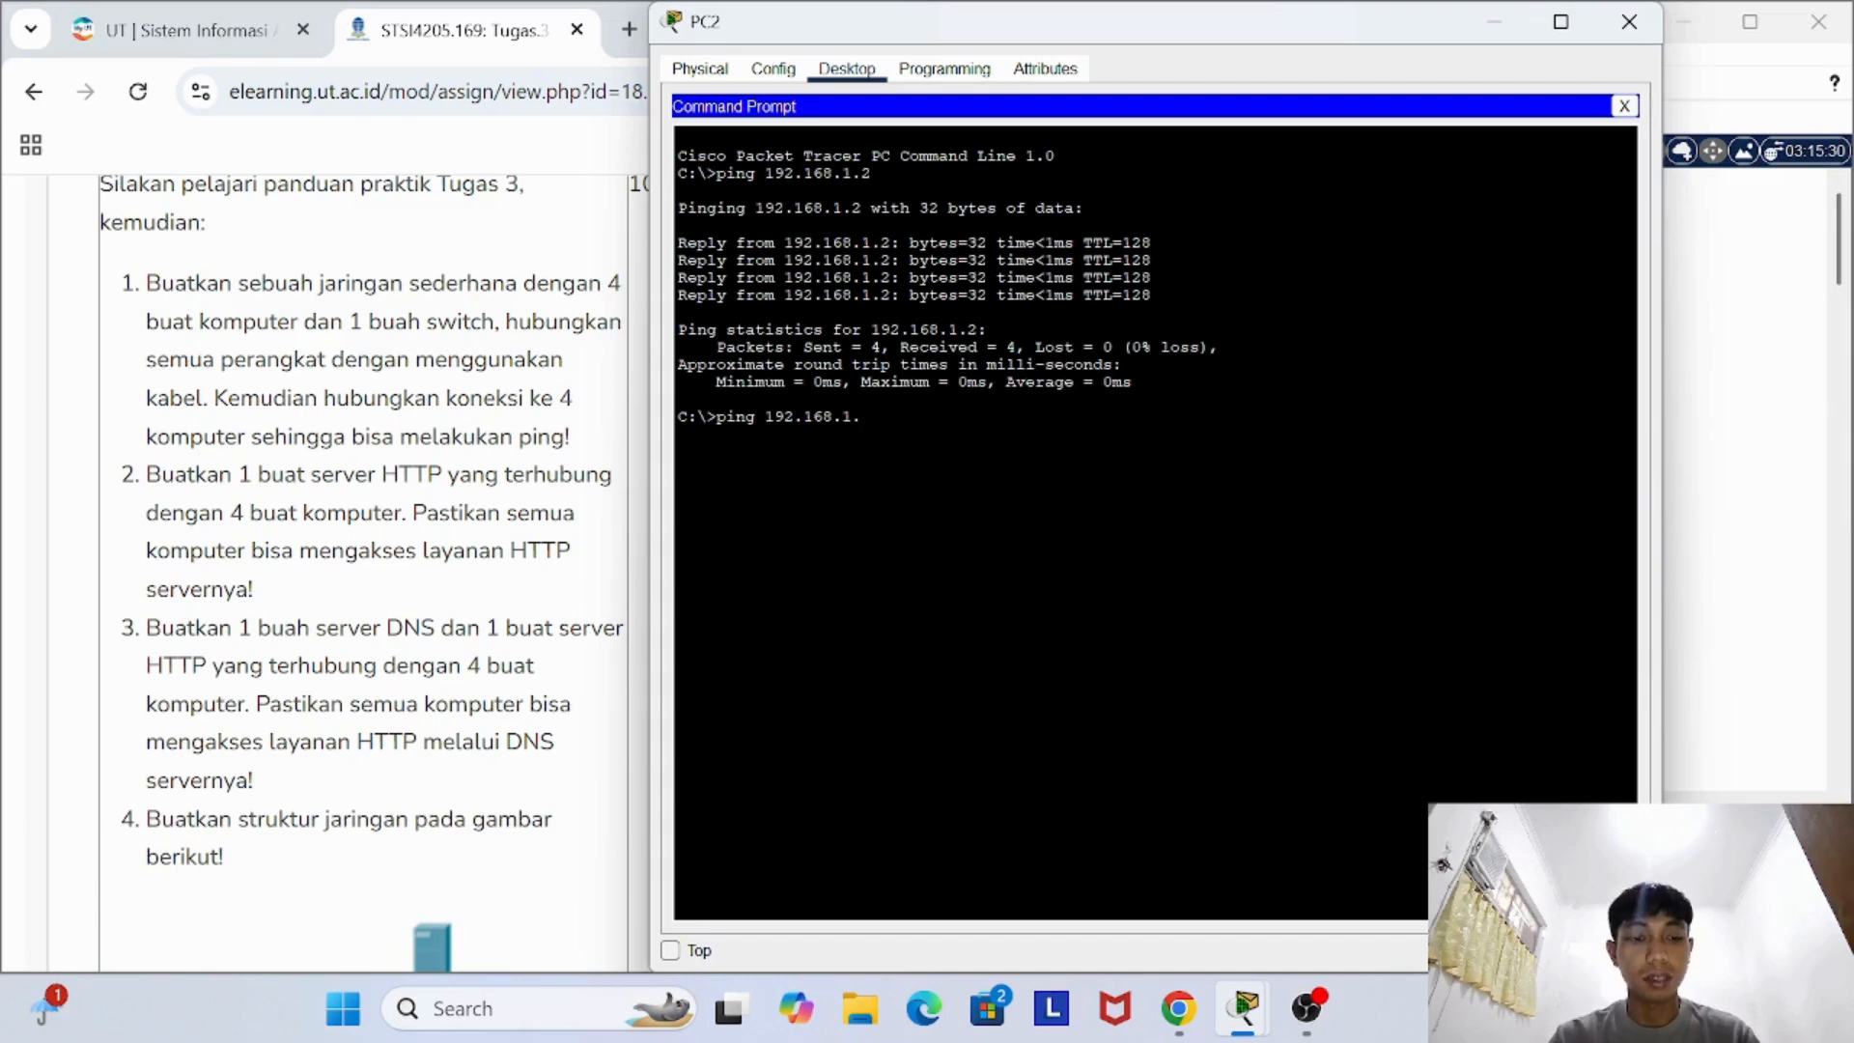
text(3)
key(Return)
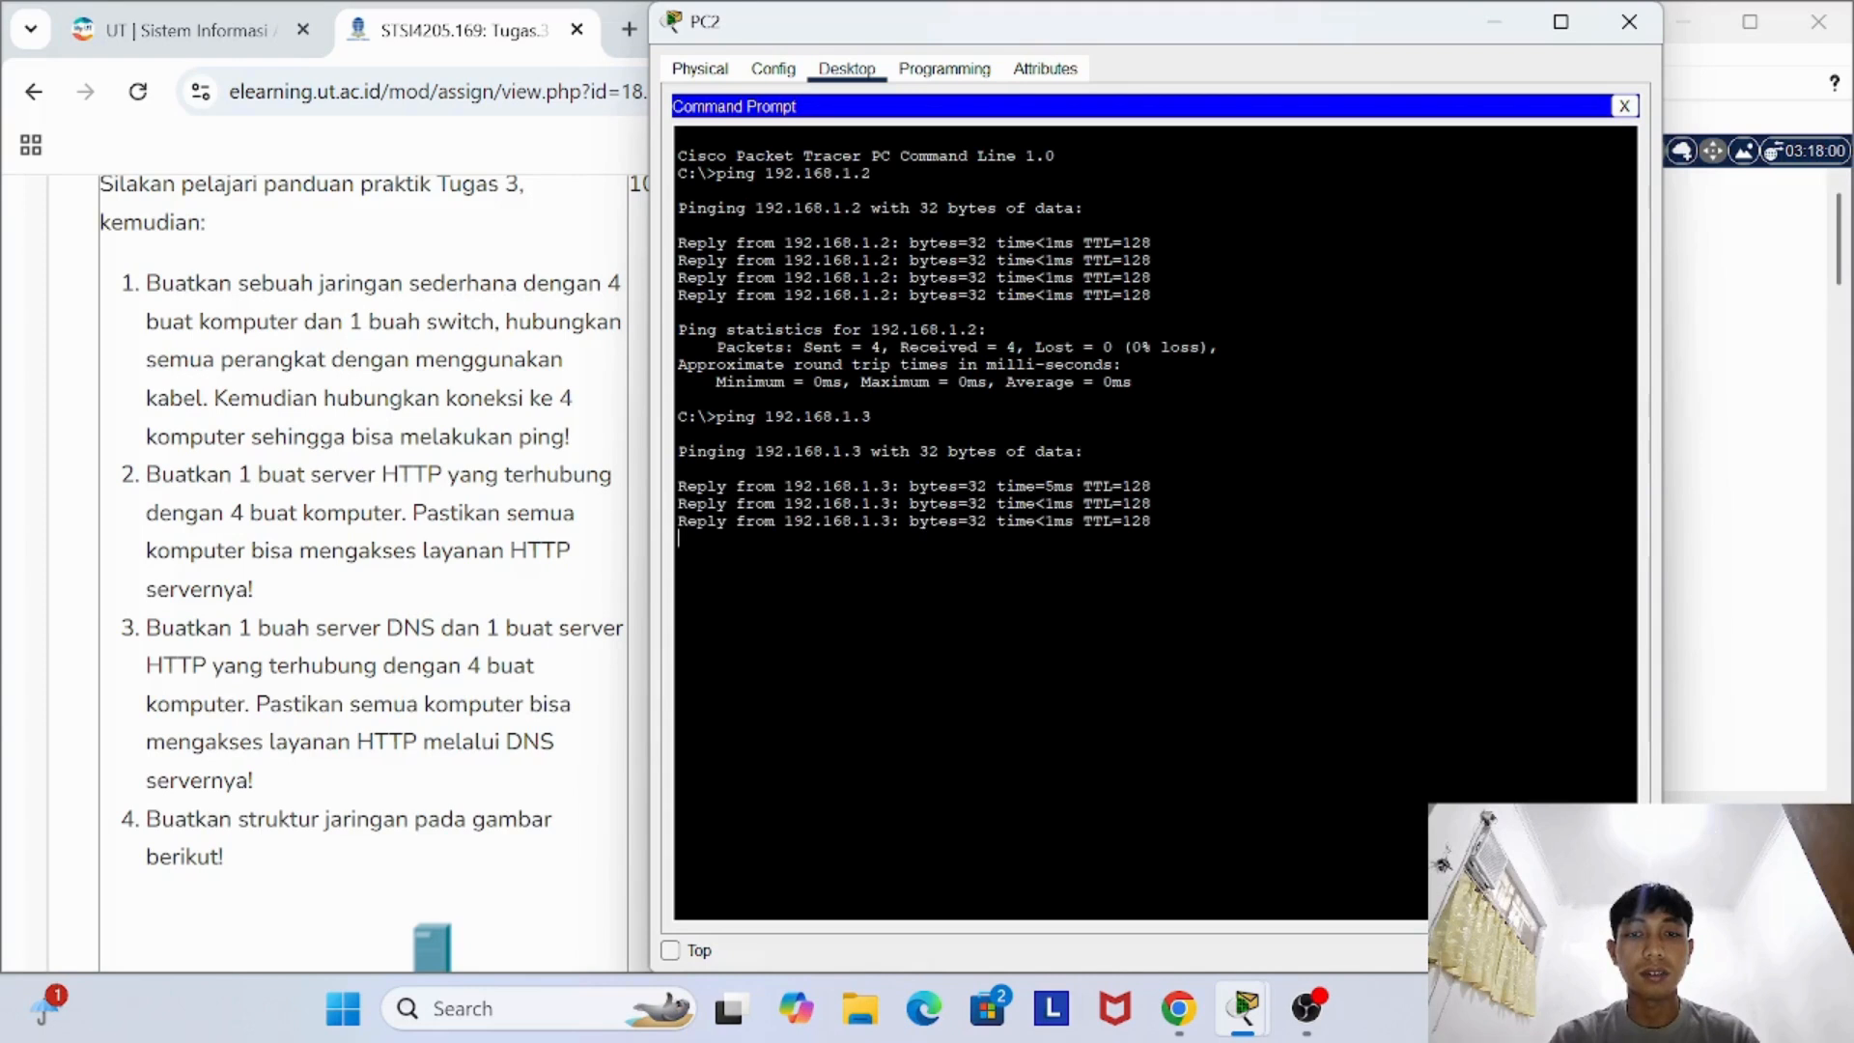
key(Up)
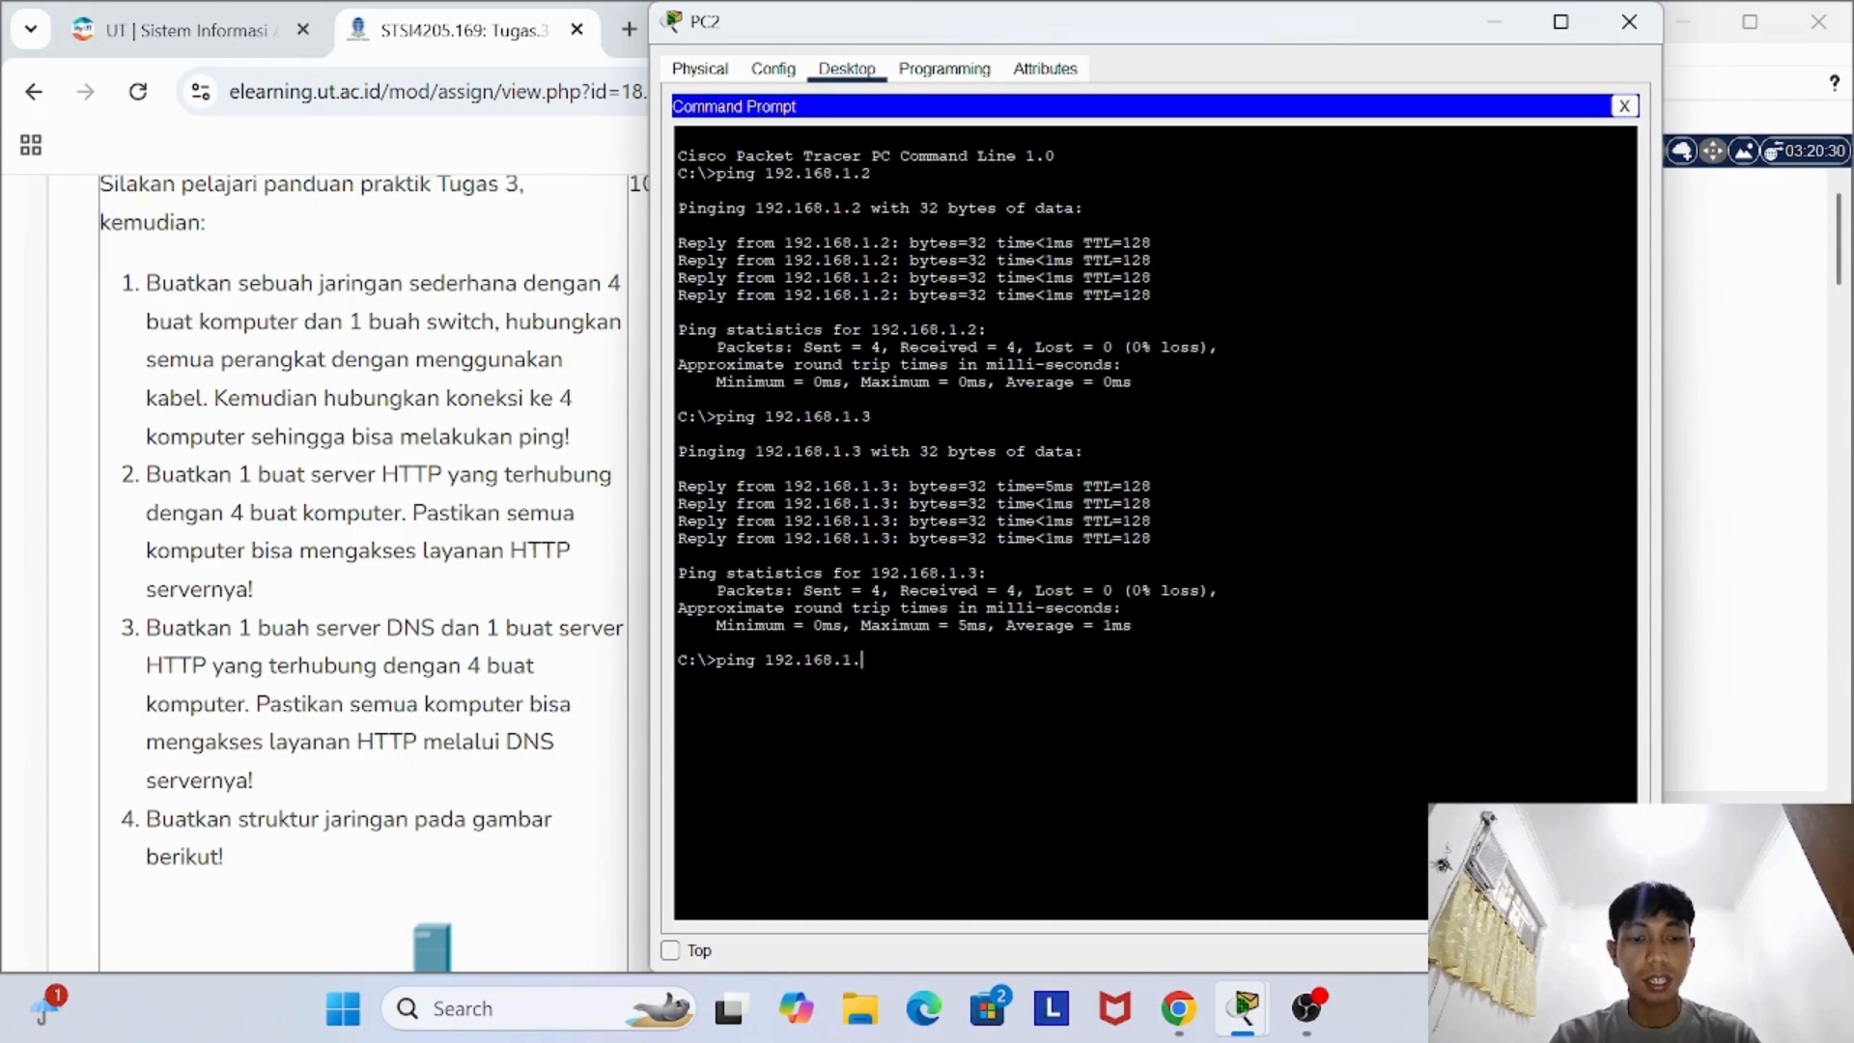
text(5)
key(Return)
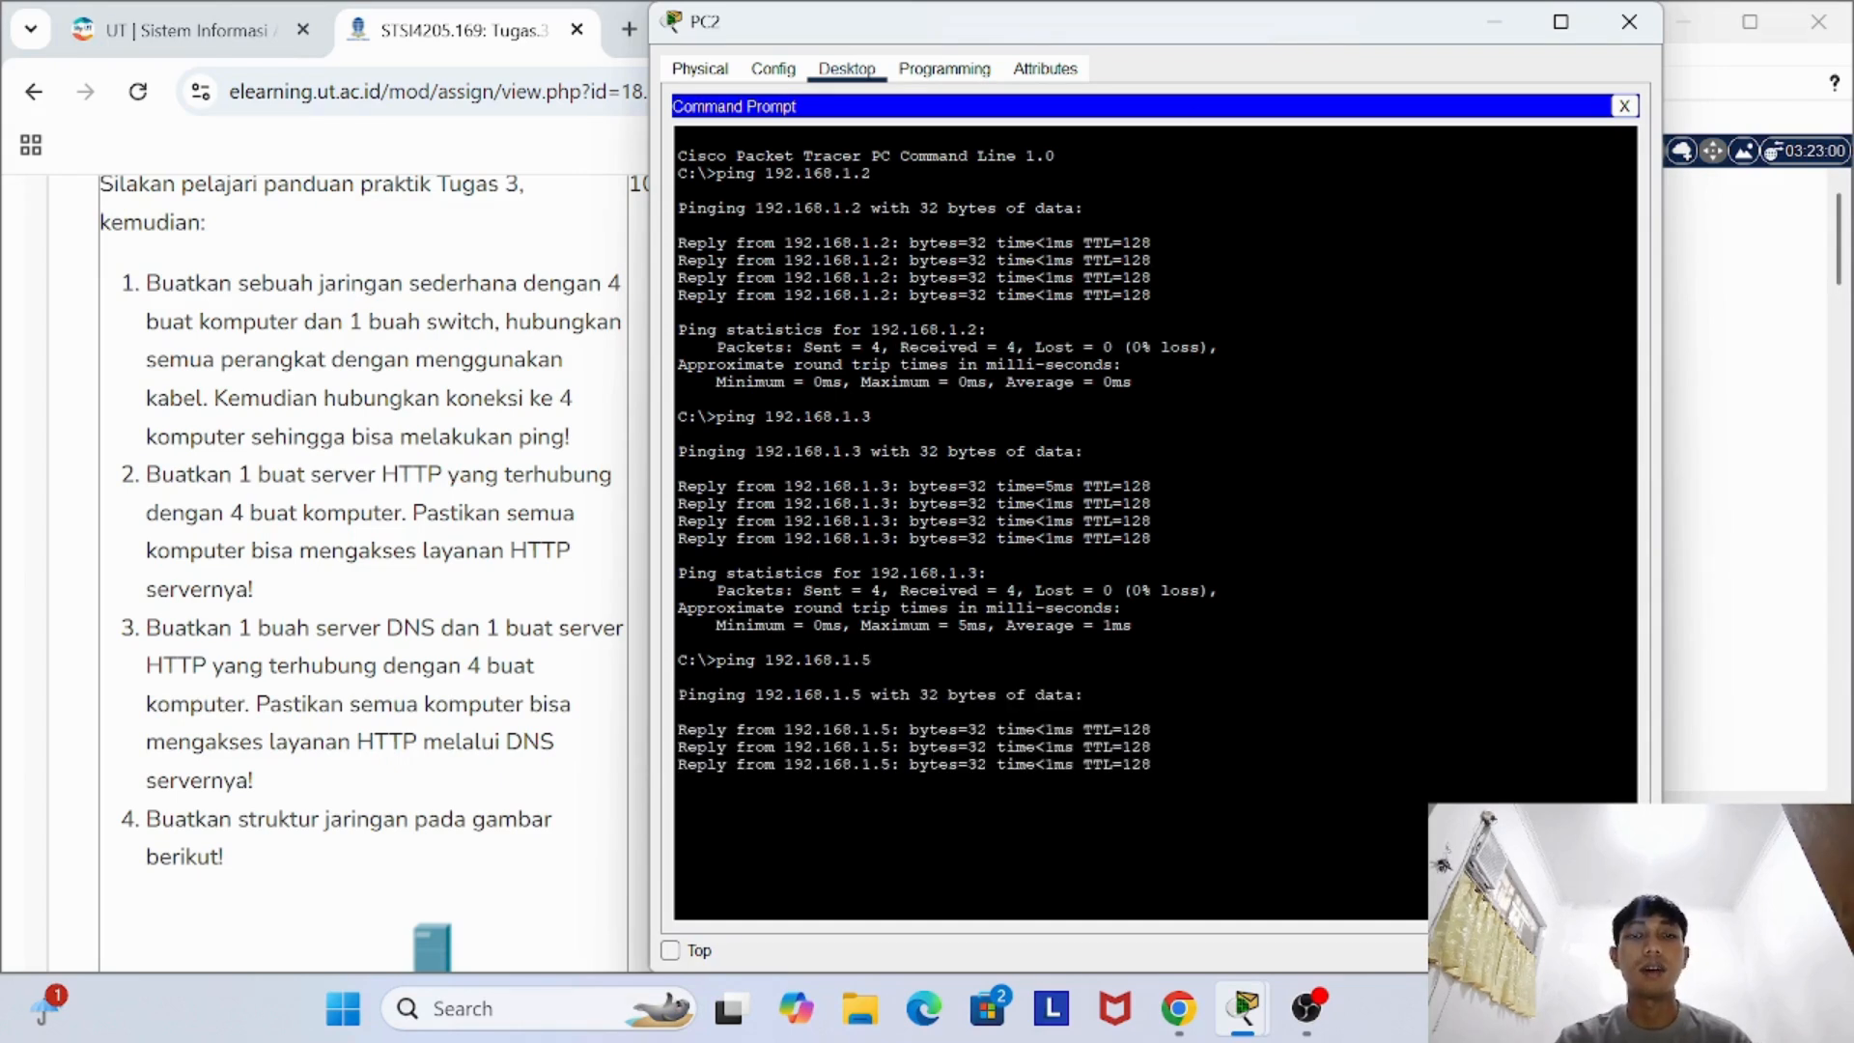
click(1629, 22)
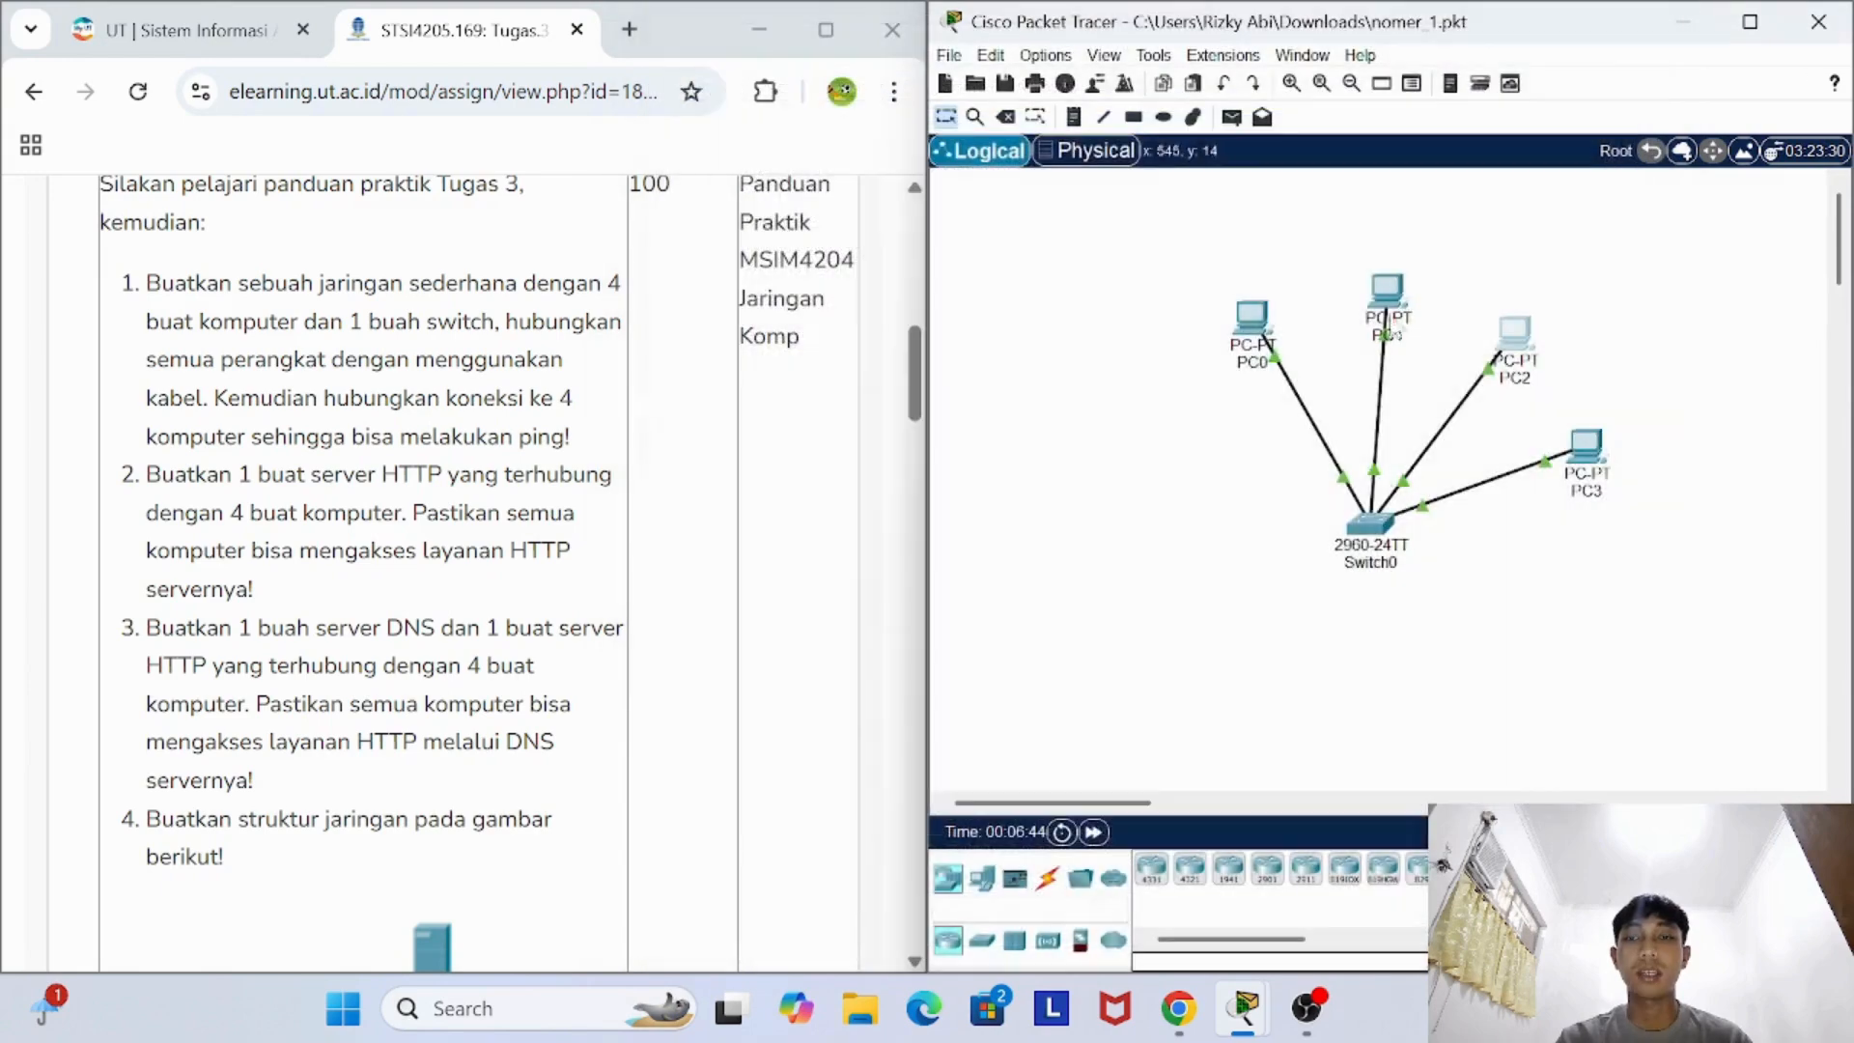
- Test the connection from PC3 to PC0 by running ping 192.168.1.2 in PC3's Command Prompt
click(1590, 466)
click(846, 69)
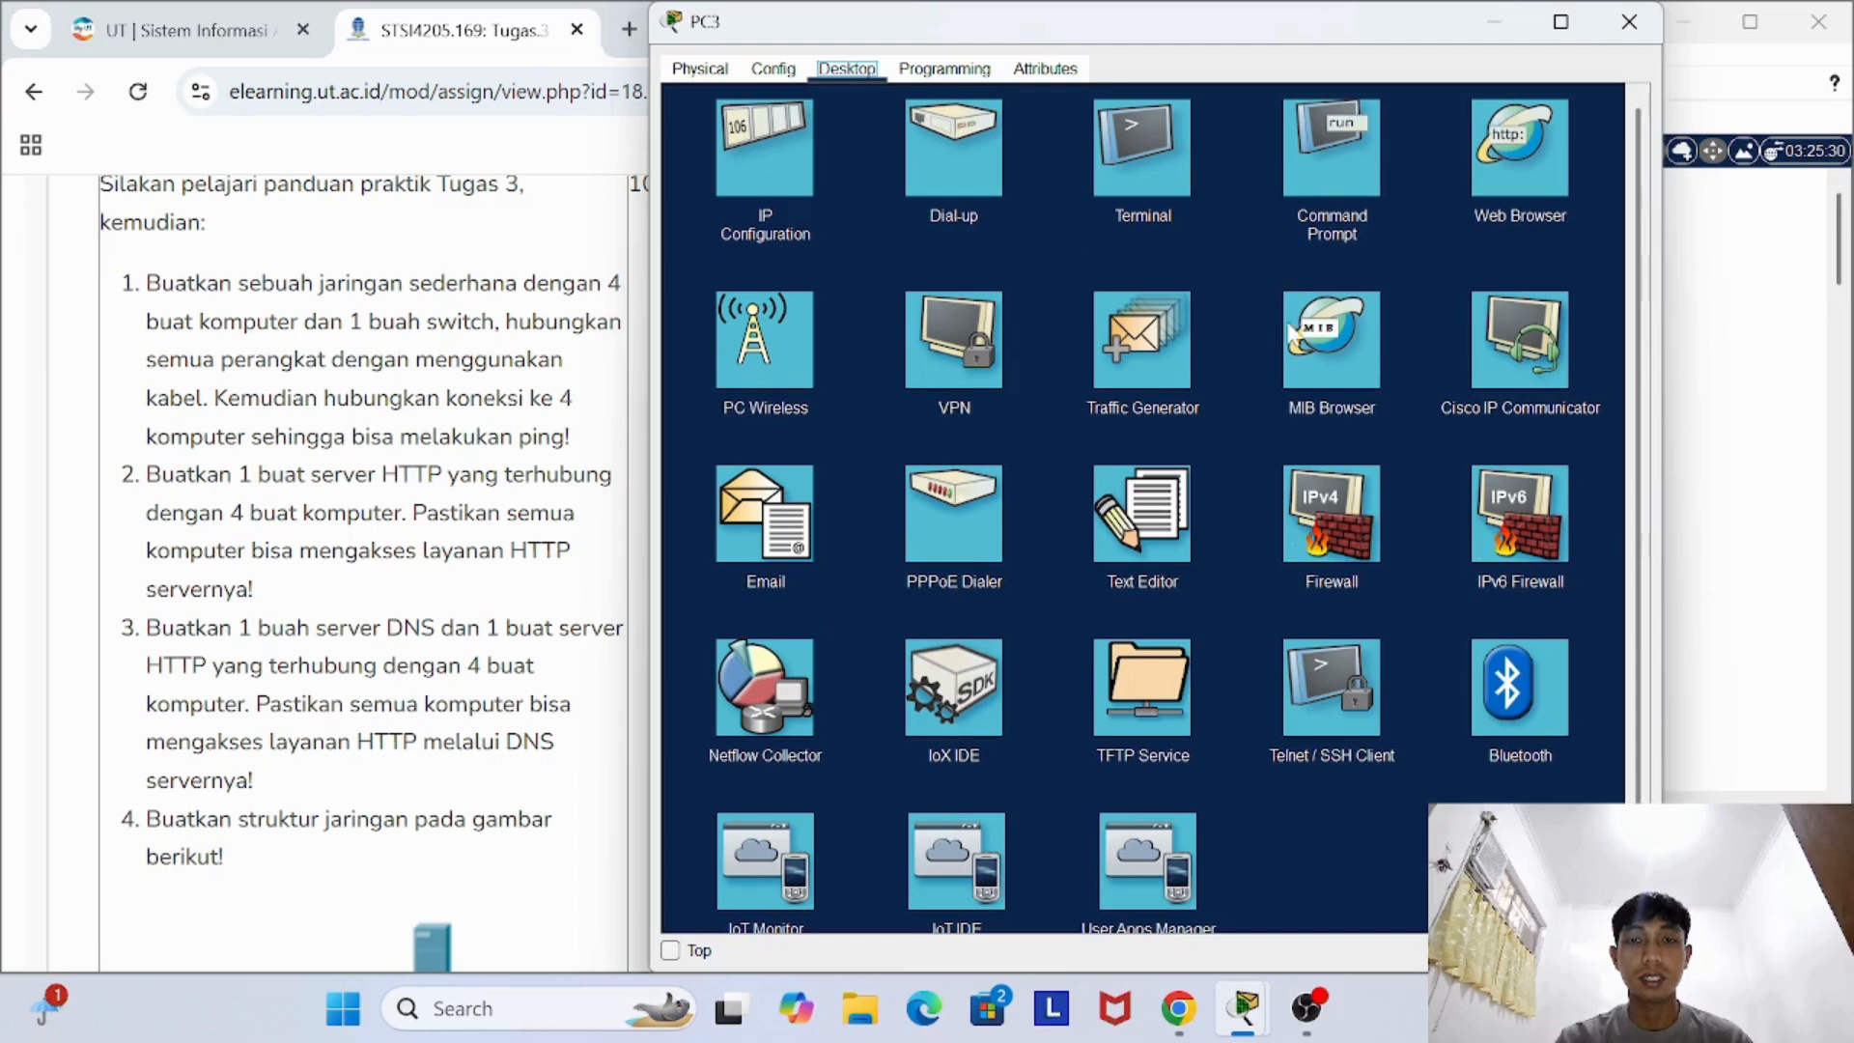
click(1365, 162)
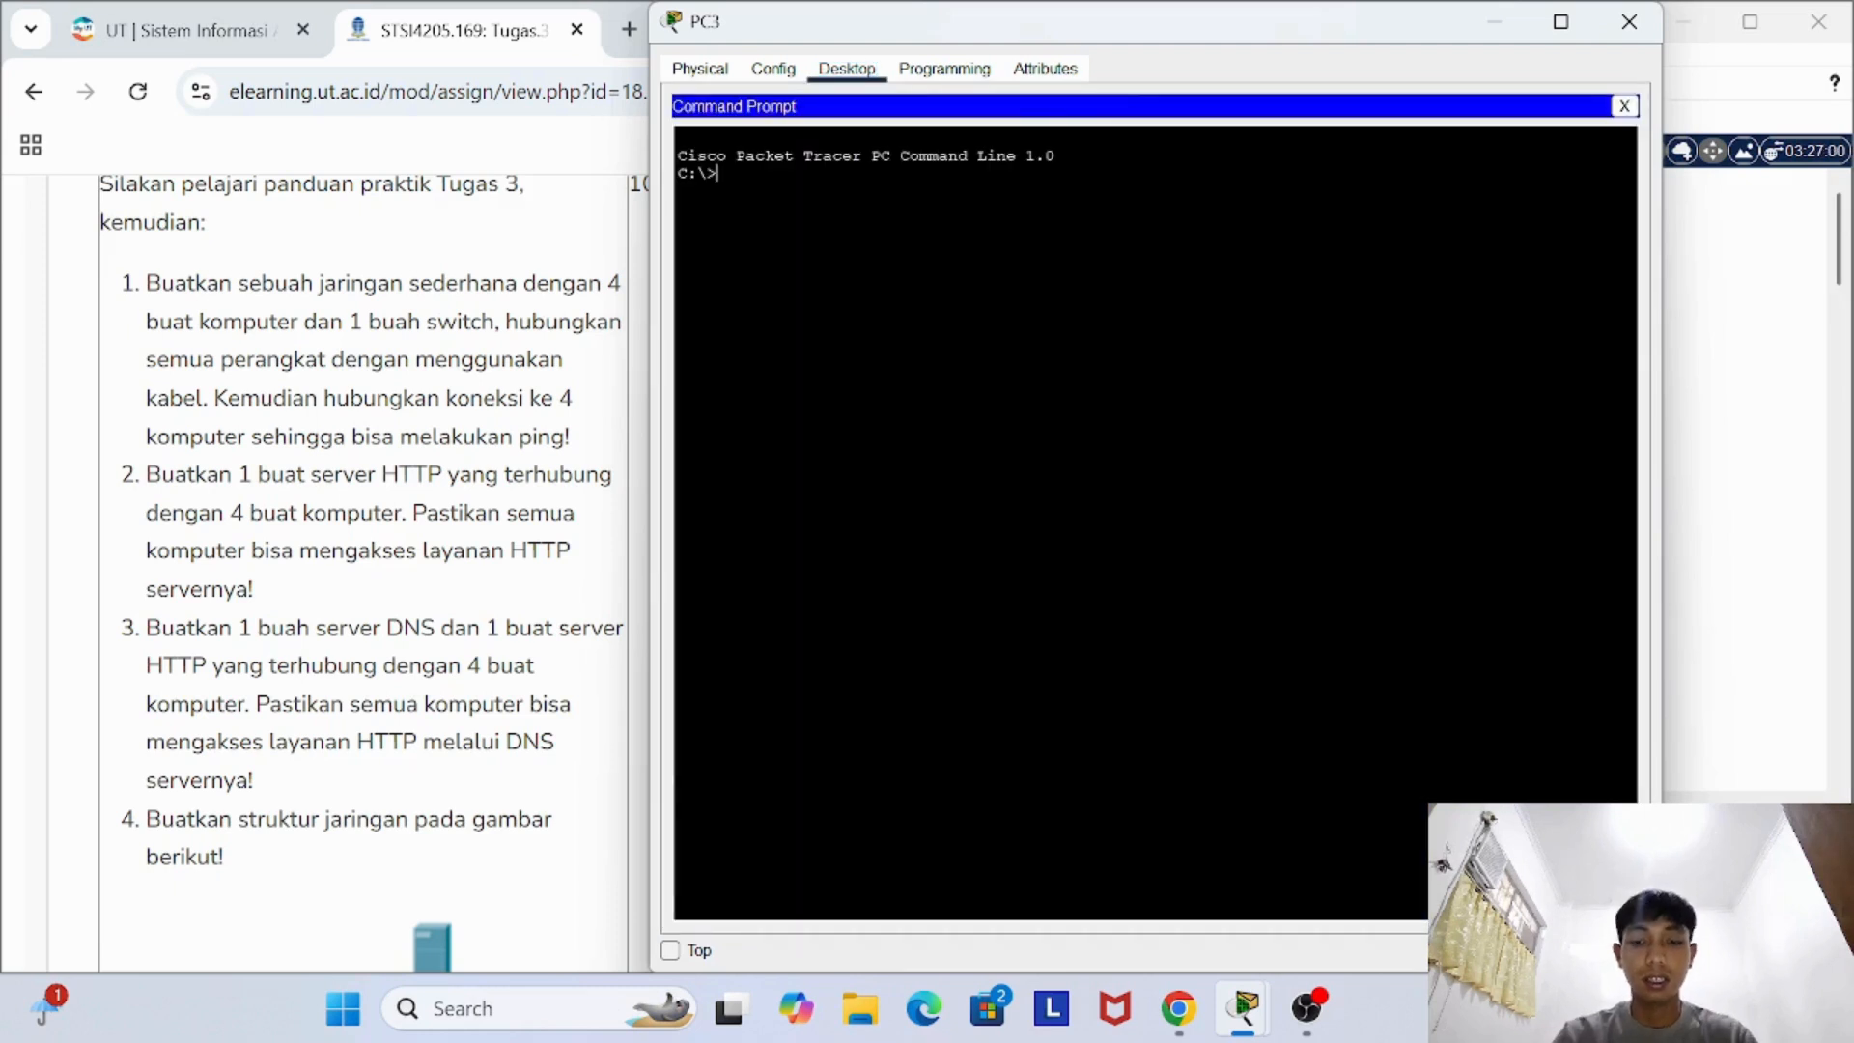
text(ping )
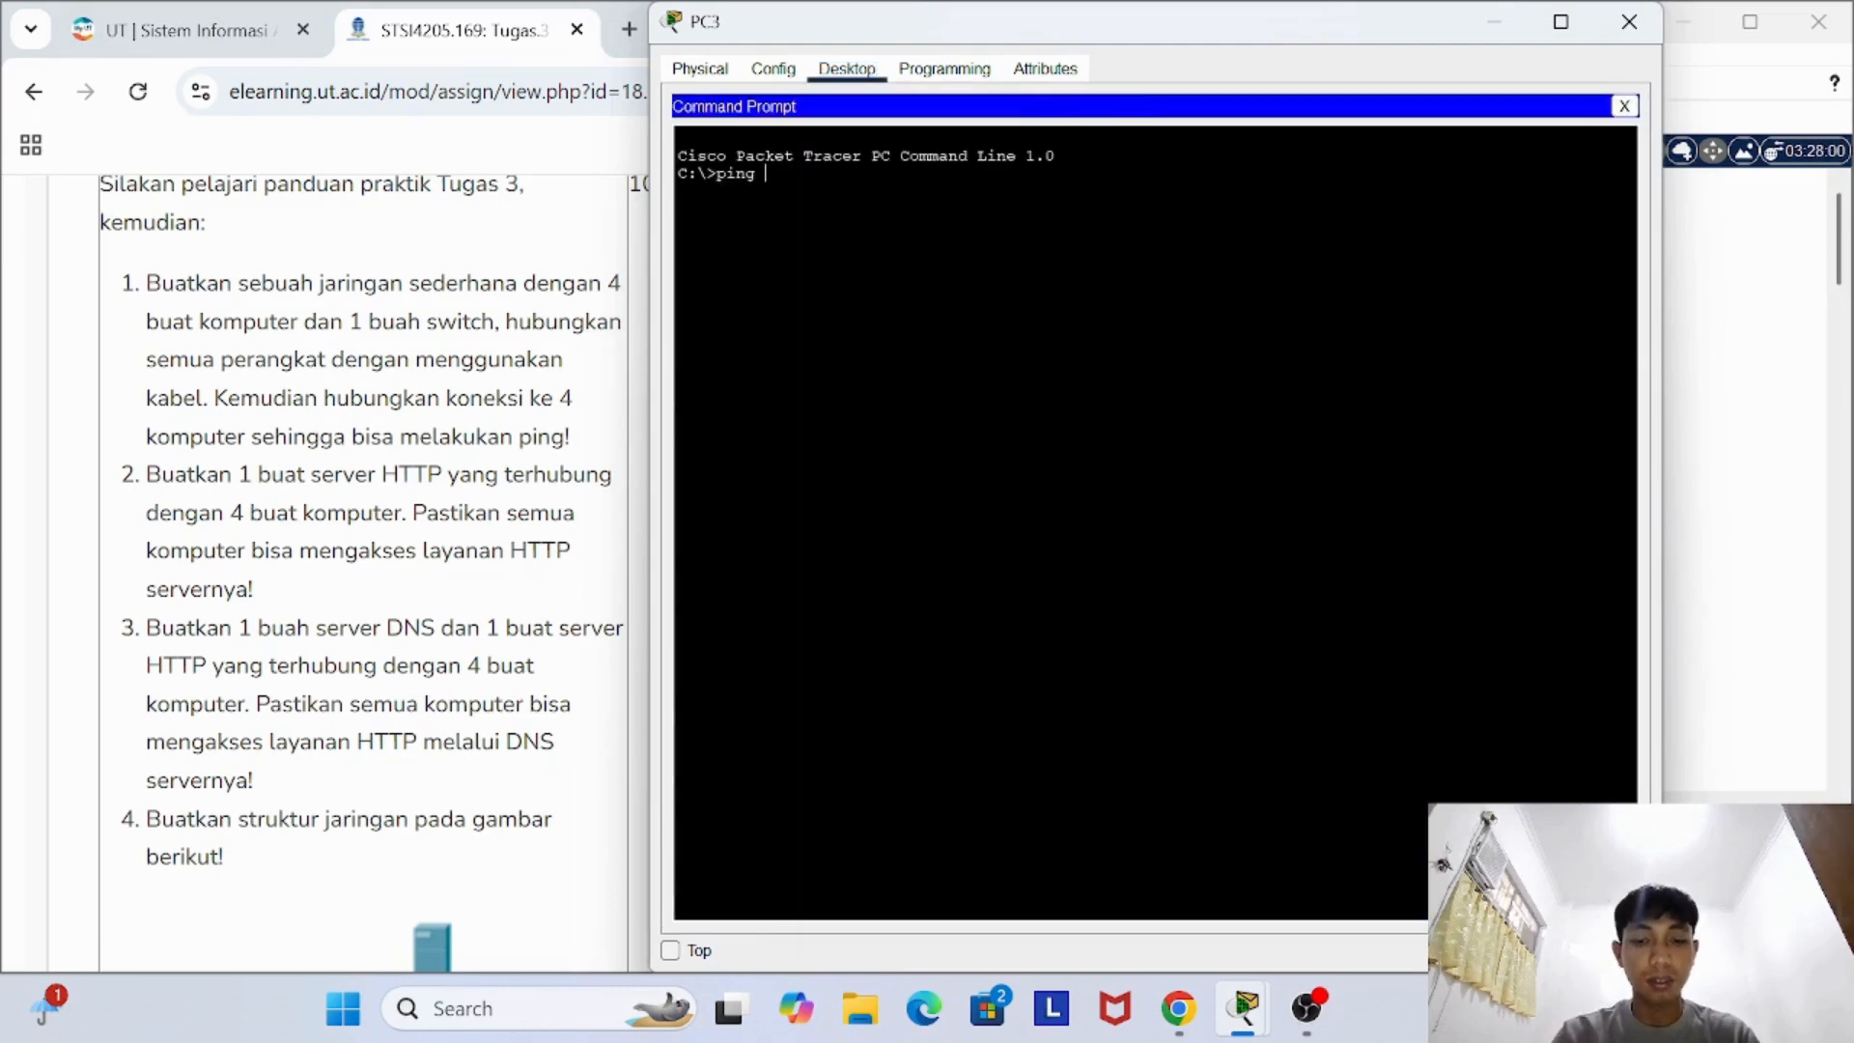
text(192.168.1)
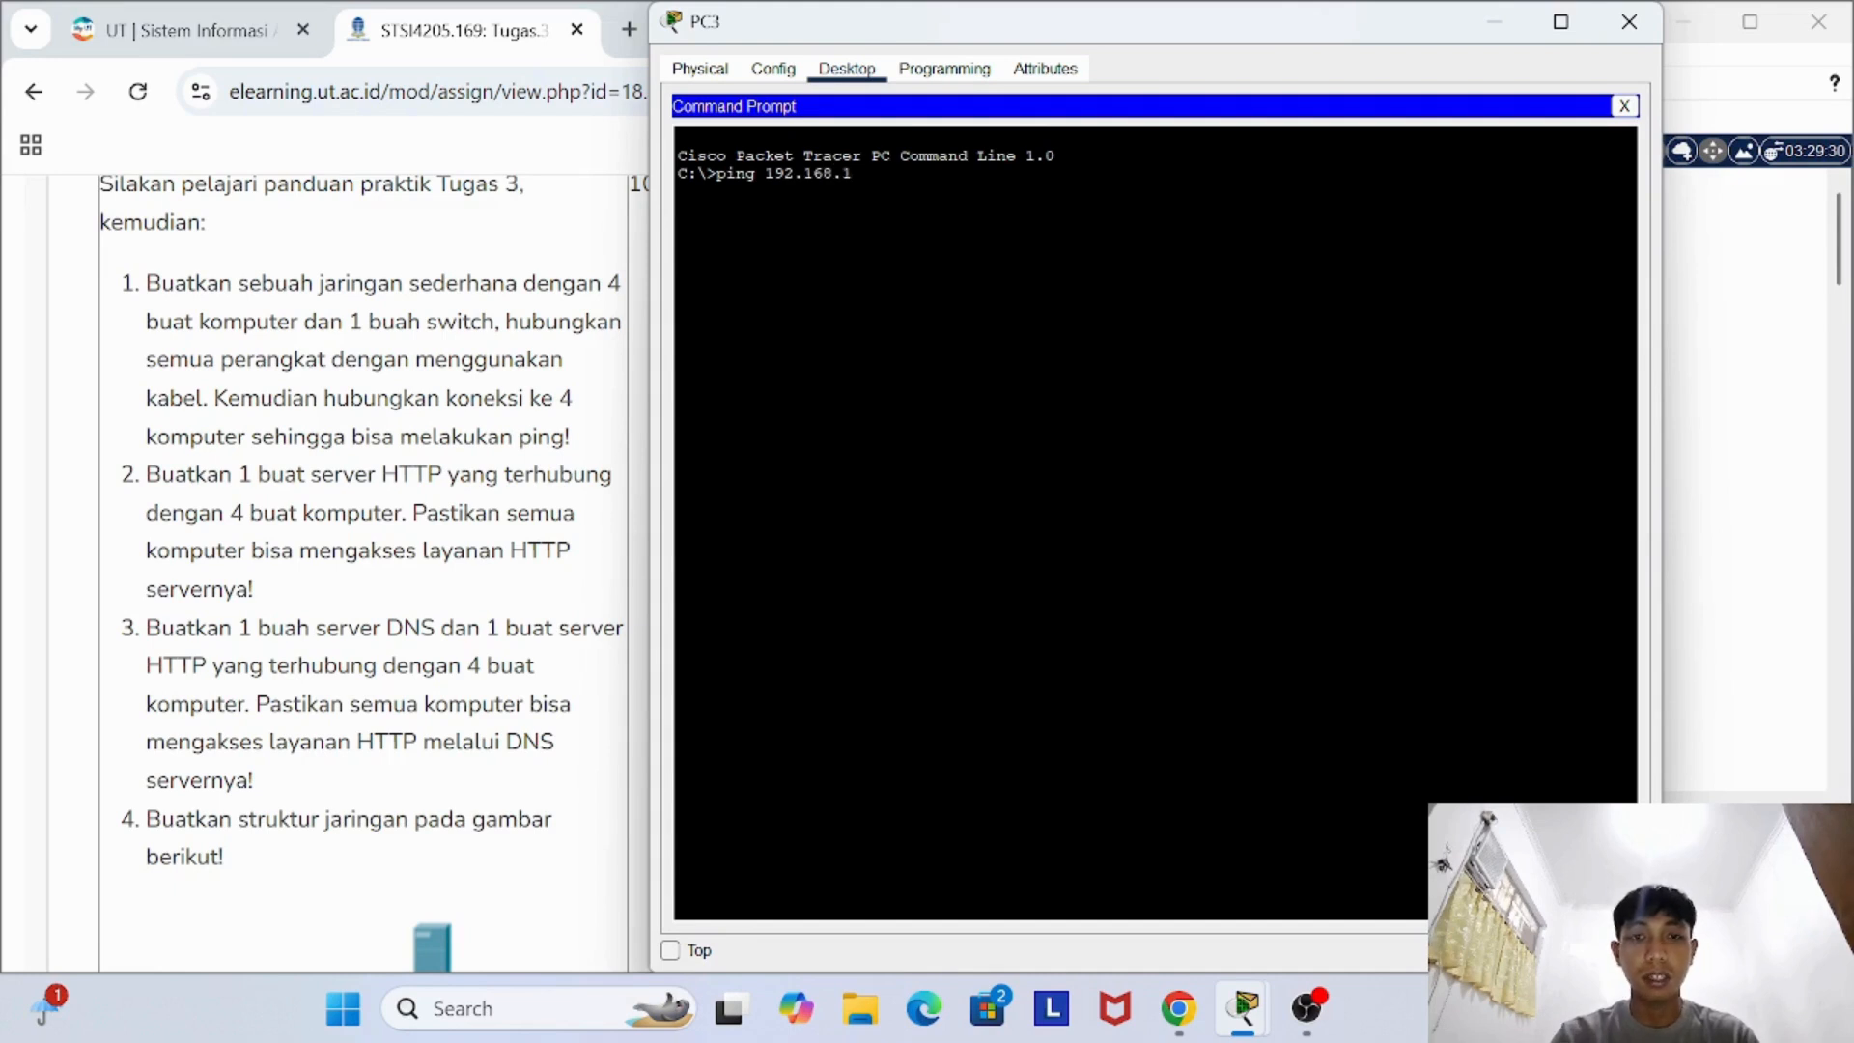
text(.2)
key(Return)
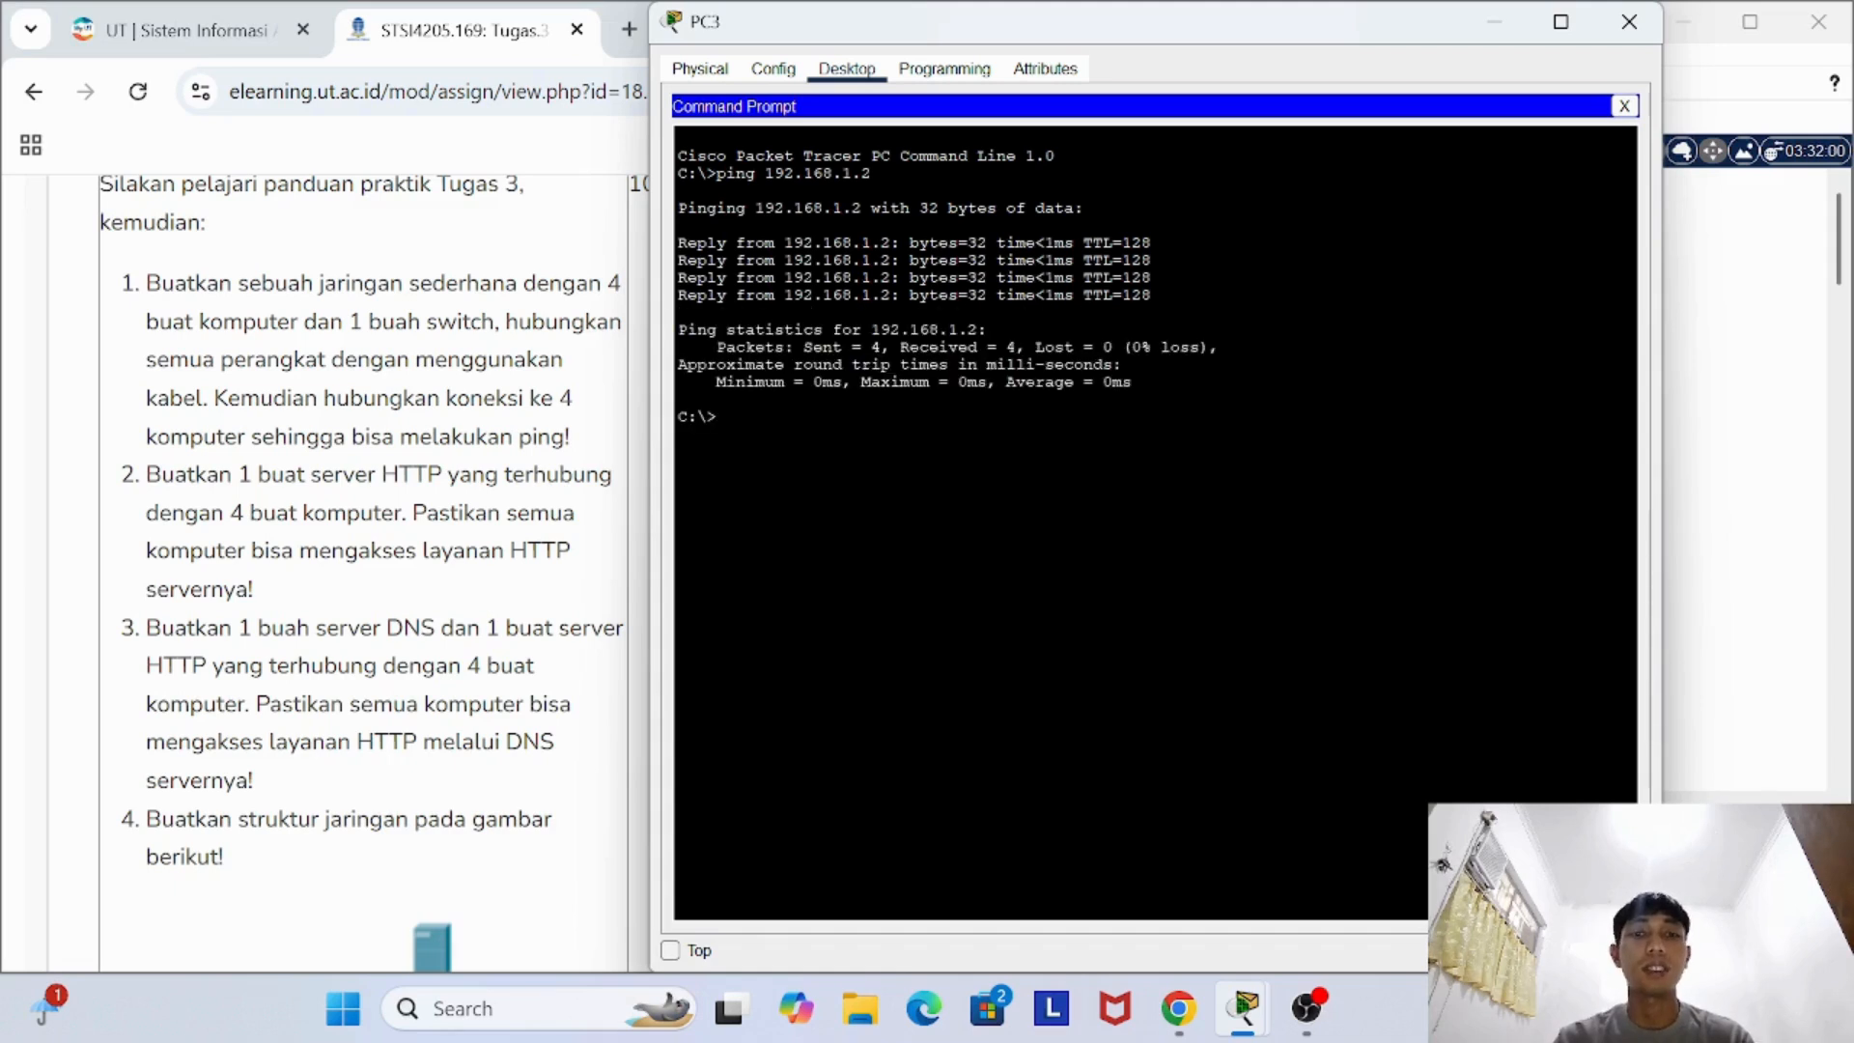
- Ping 192.168.1.3 and 192.168.1.4 from PC3's Command Prompt, and close PC3's device window
key(Up)
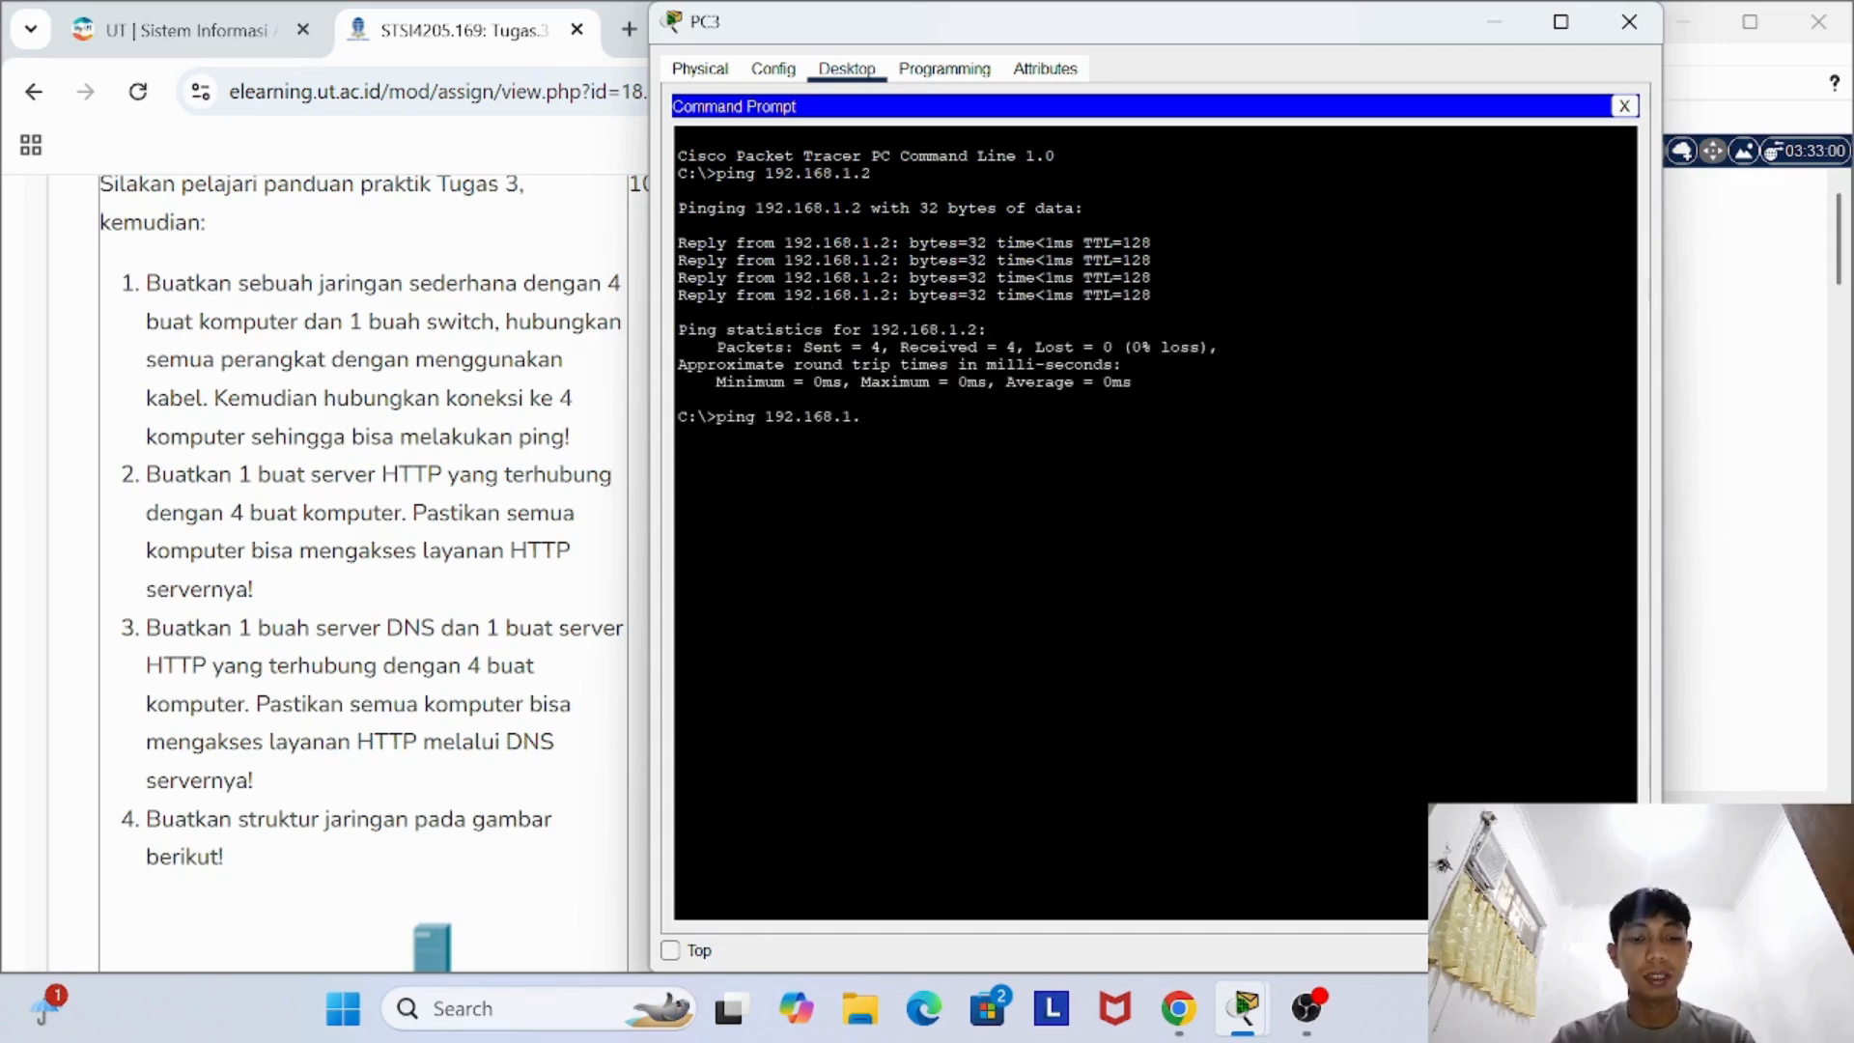
text(3)
key(Return)
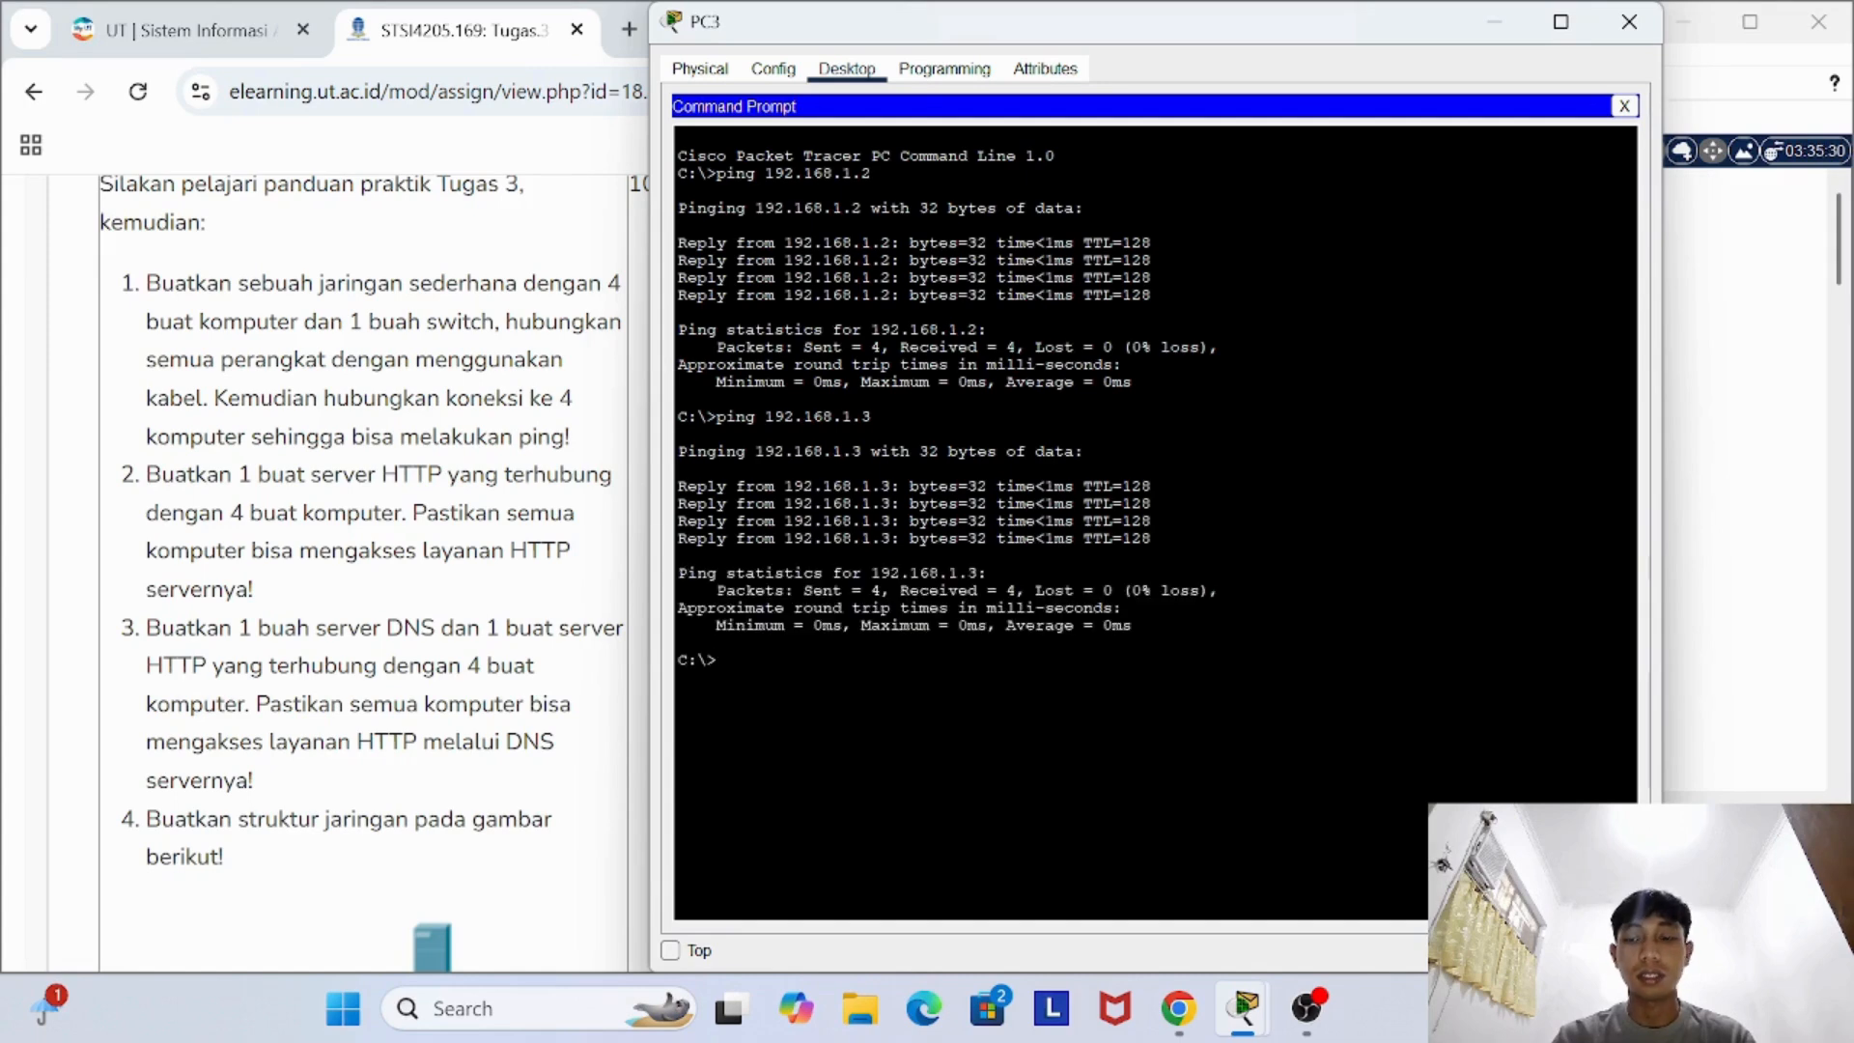
key(Up)
key(BackSpace)
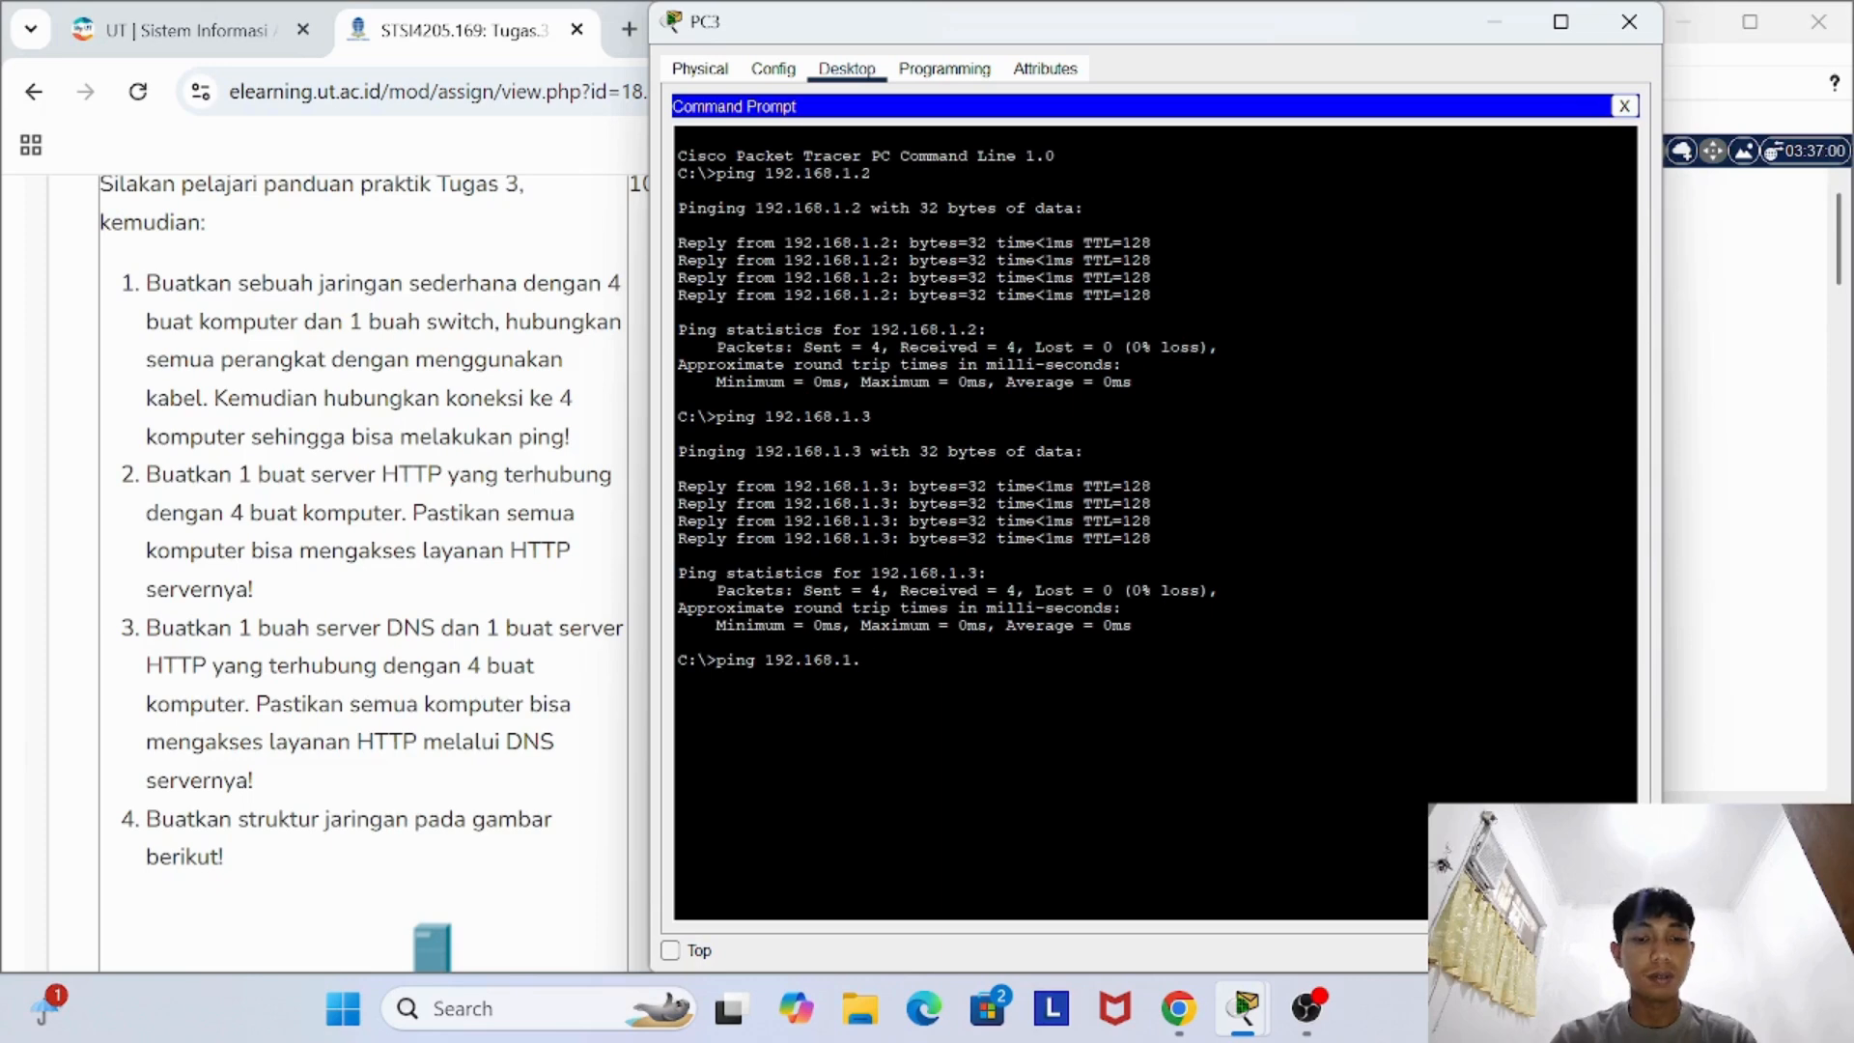
text(4)
key(Return)
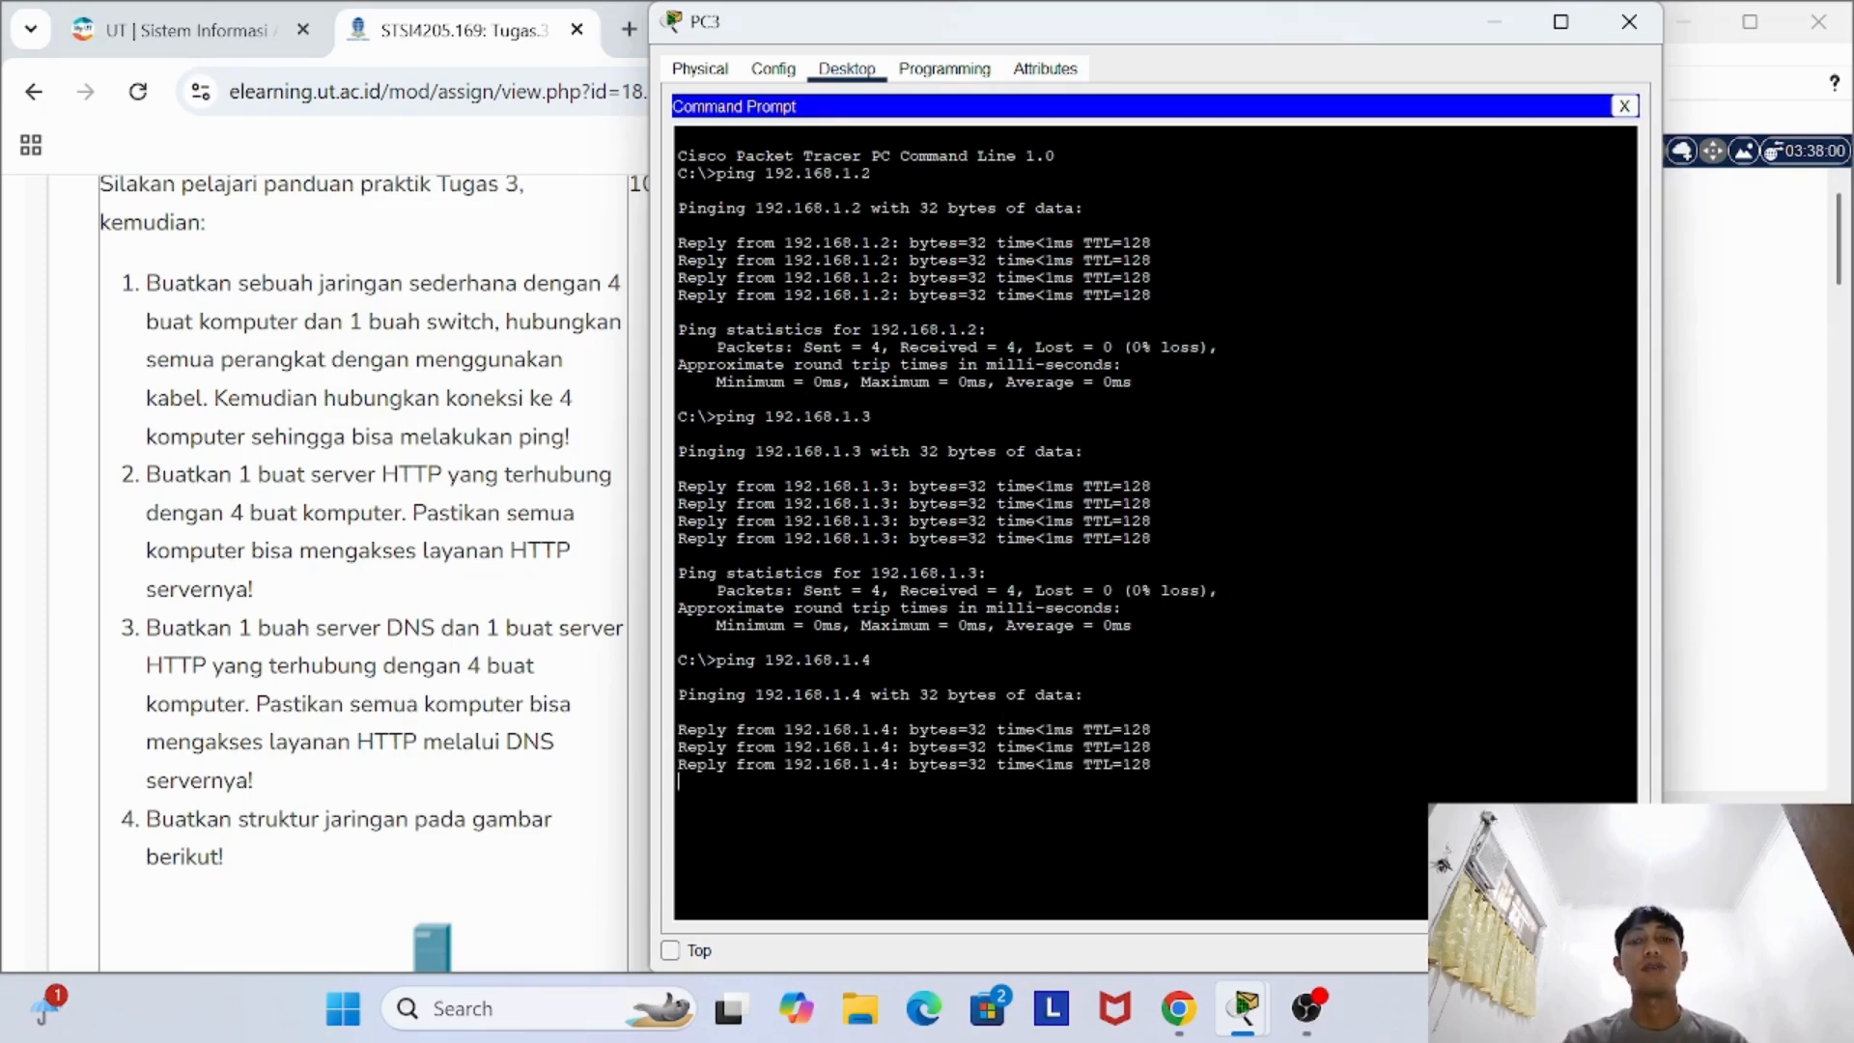
click(1629, 22)
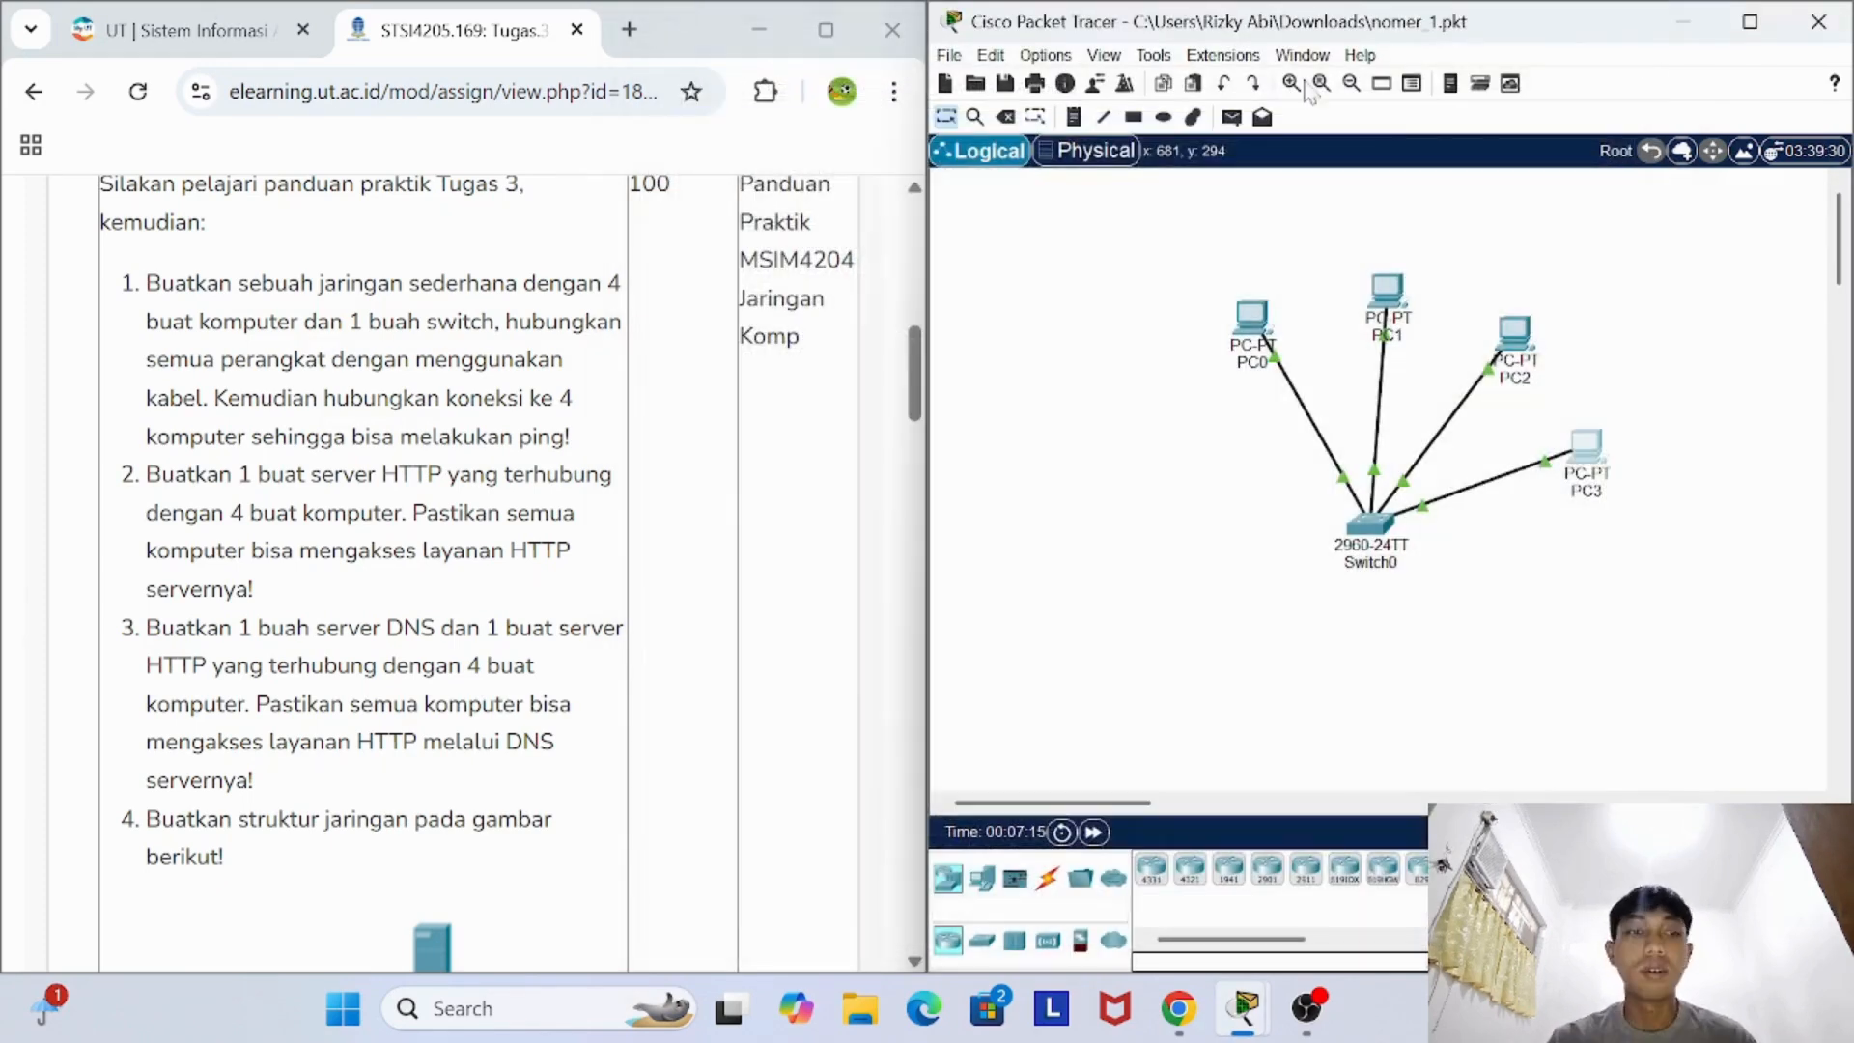
- Bring task 2 of the assignment into view and switch to the Packet Tracer window with nomer_2.pkt
scroll(389, 392, down, 1)
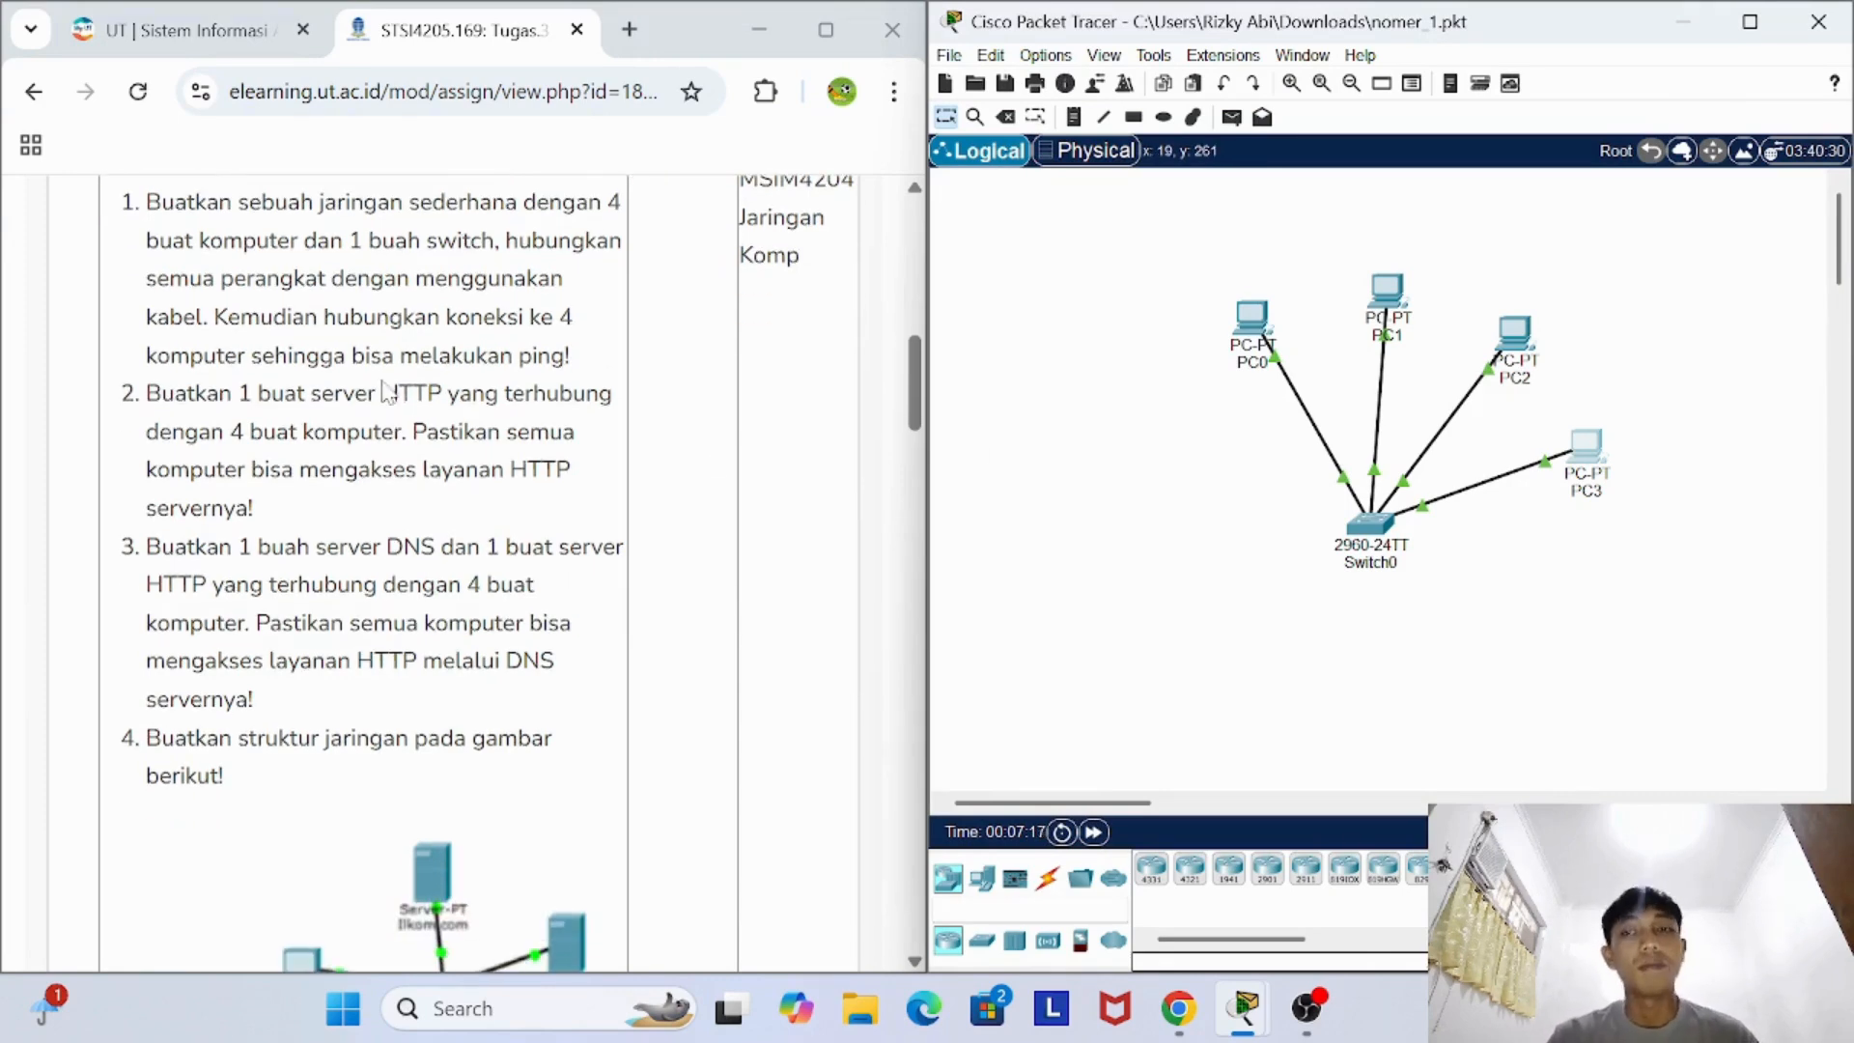
mouse_move(1243, 1008)
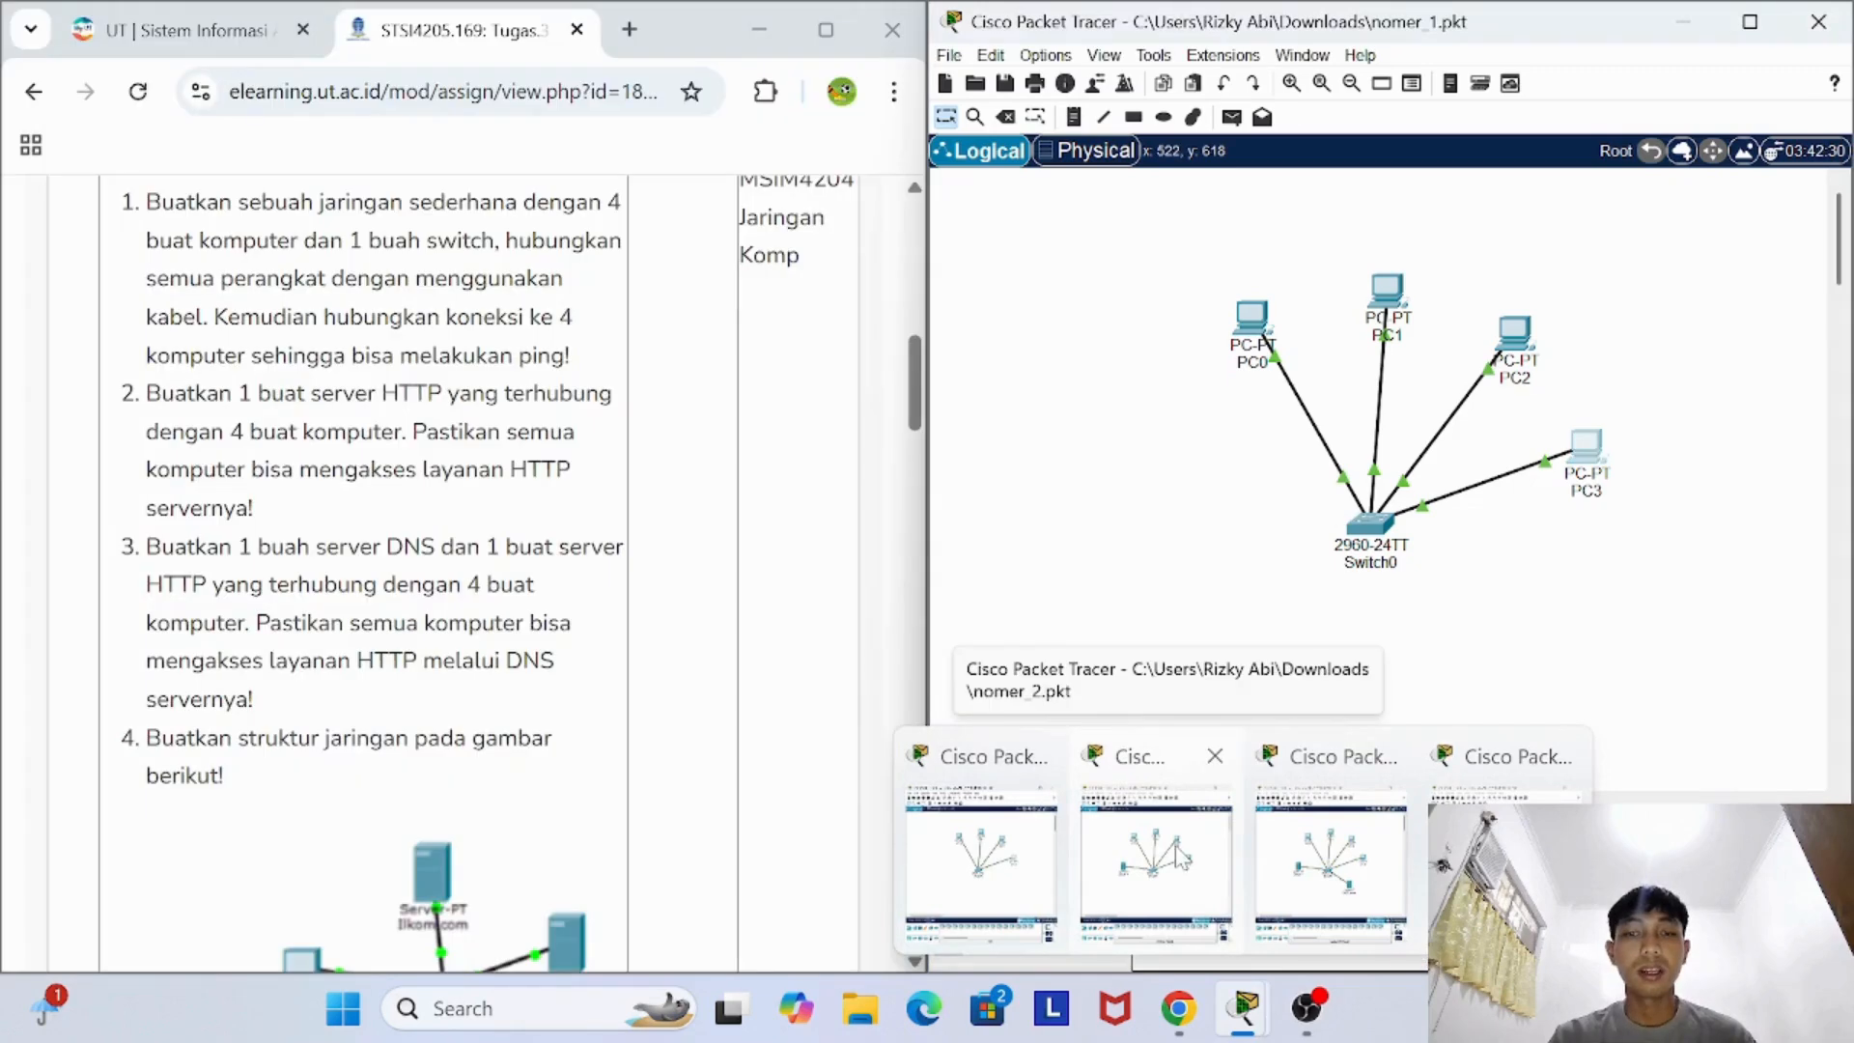
click(1154, 768)
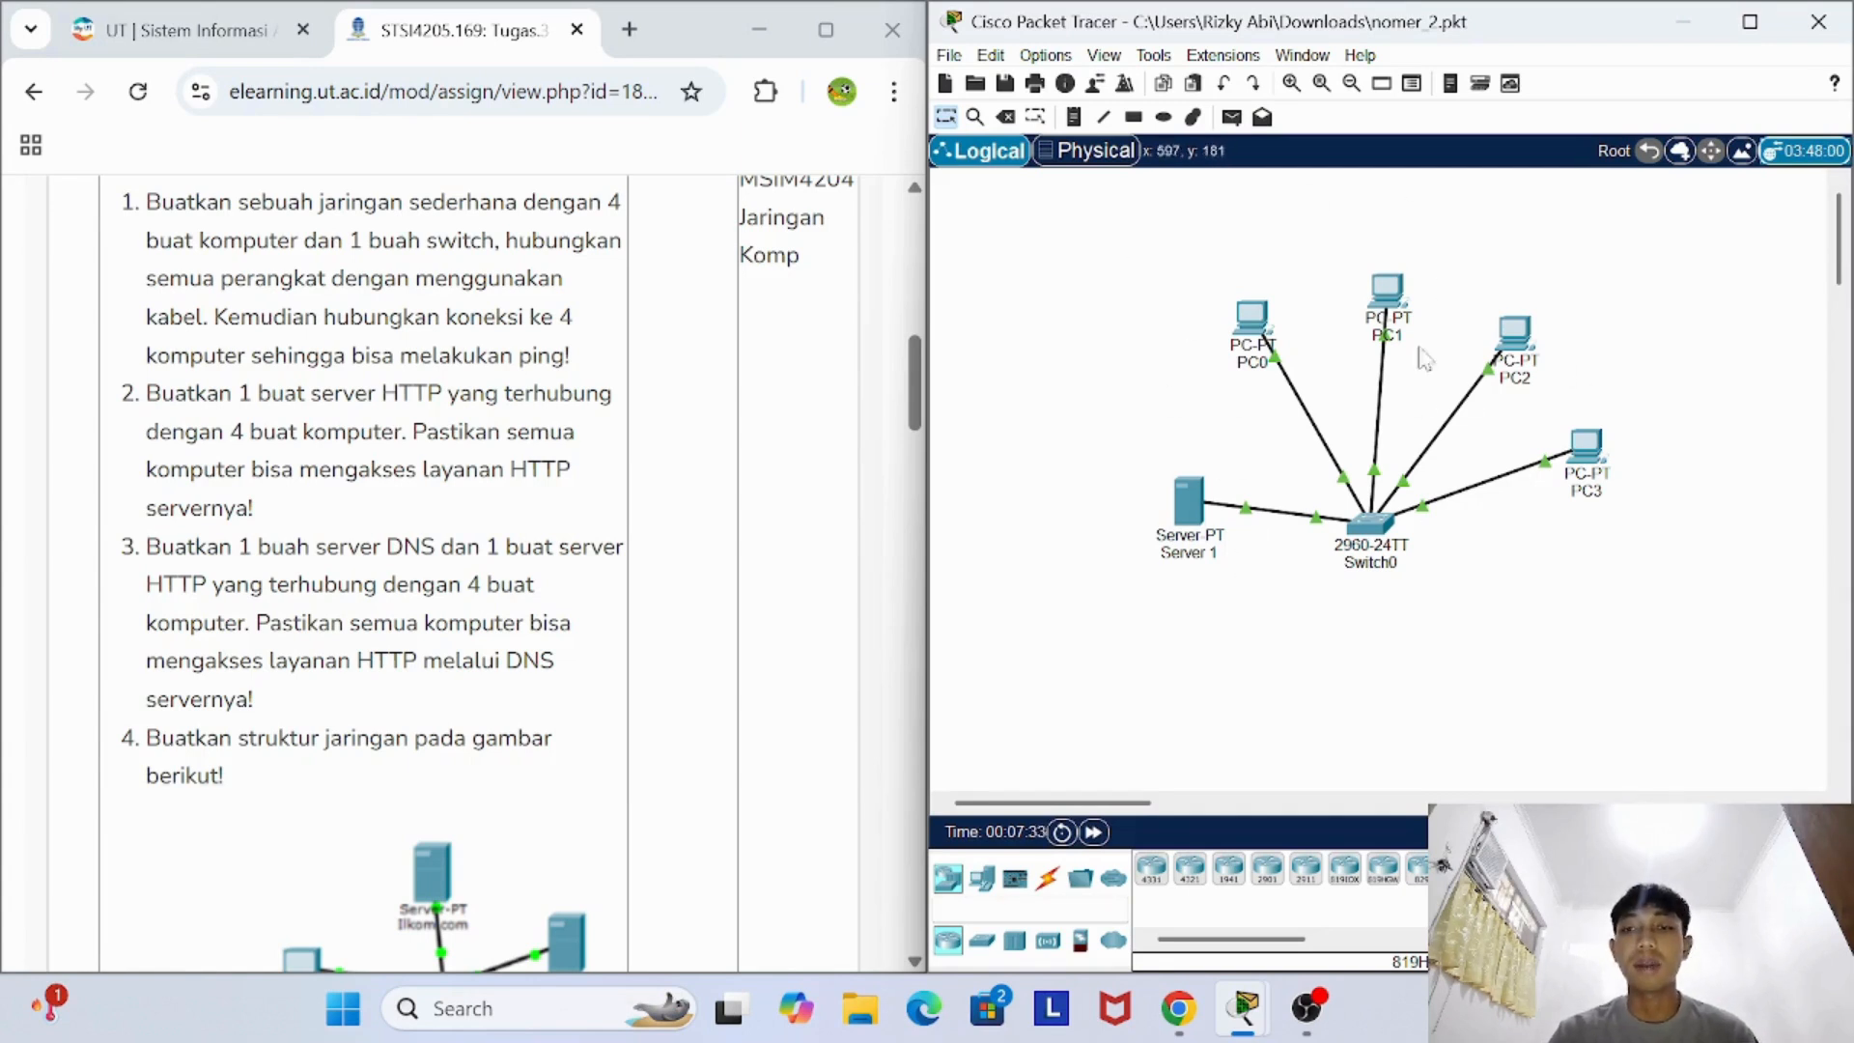
- Check the IP configuration of Server 1's FastEthernet0 interface, and minimize the server's device window
click(1189, 500)
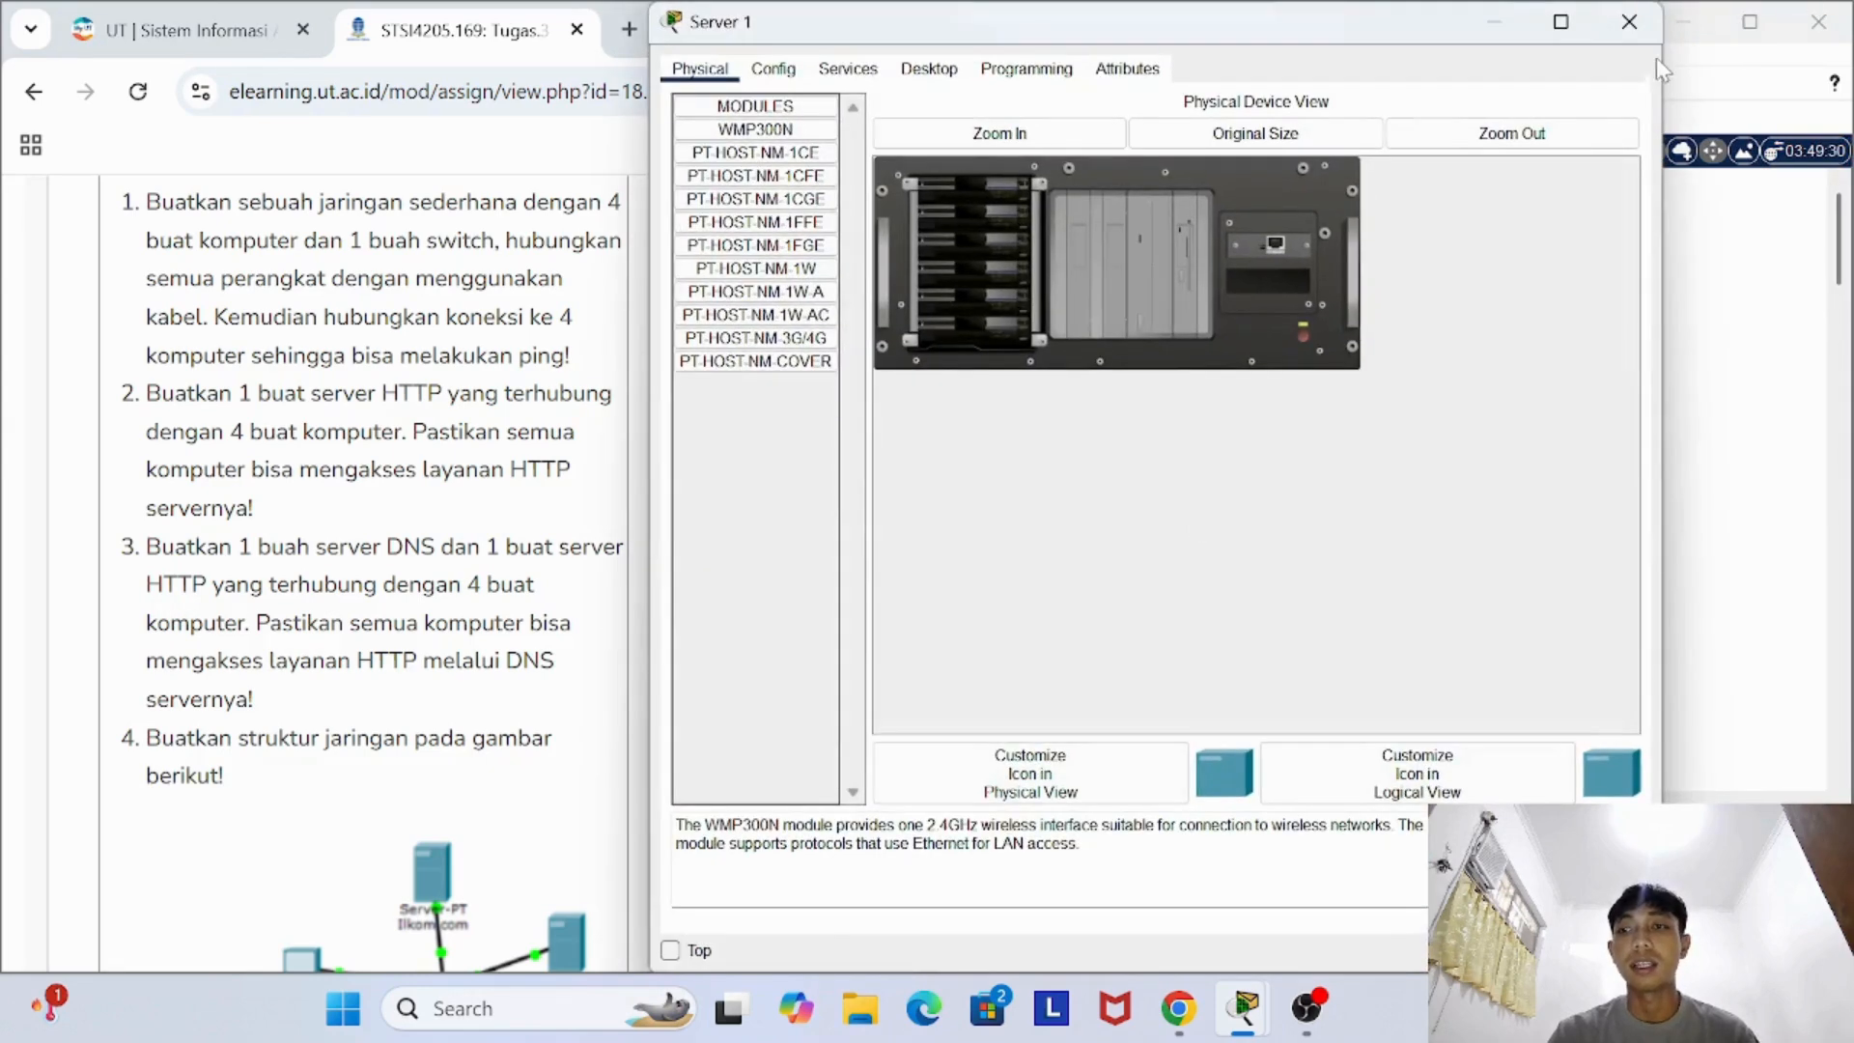
click(1629, 21)
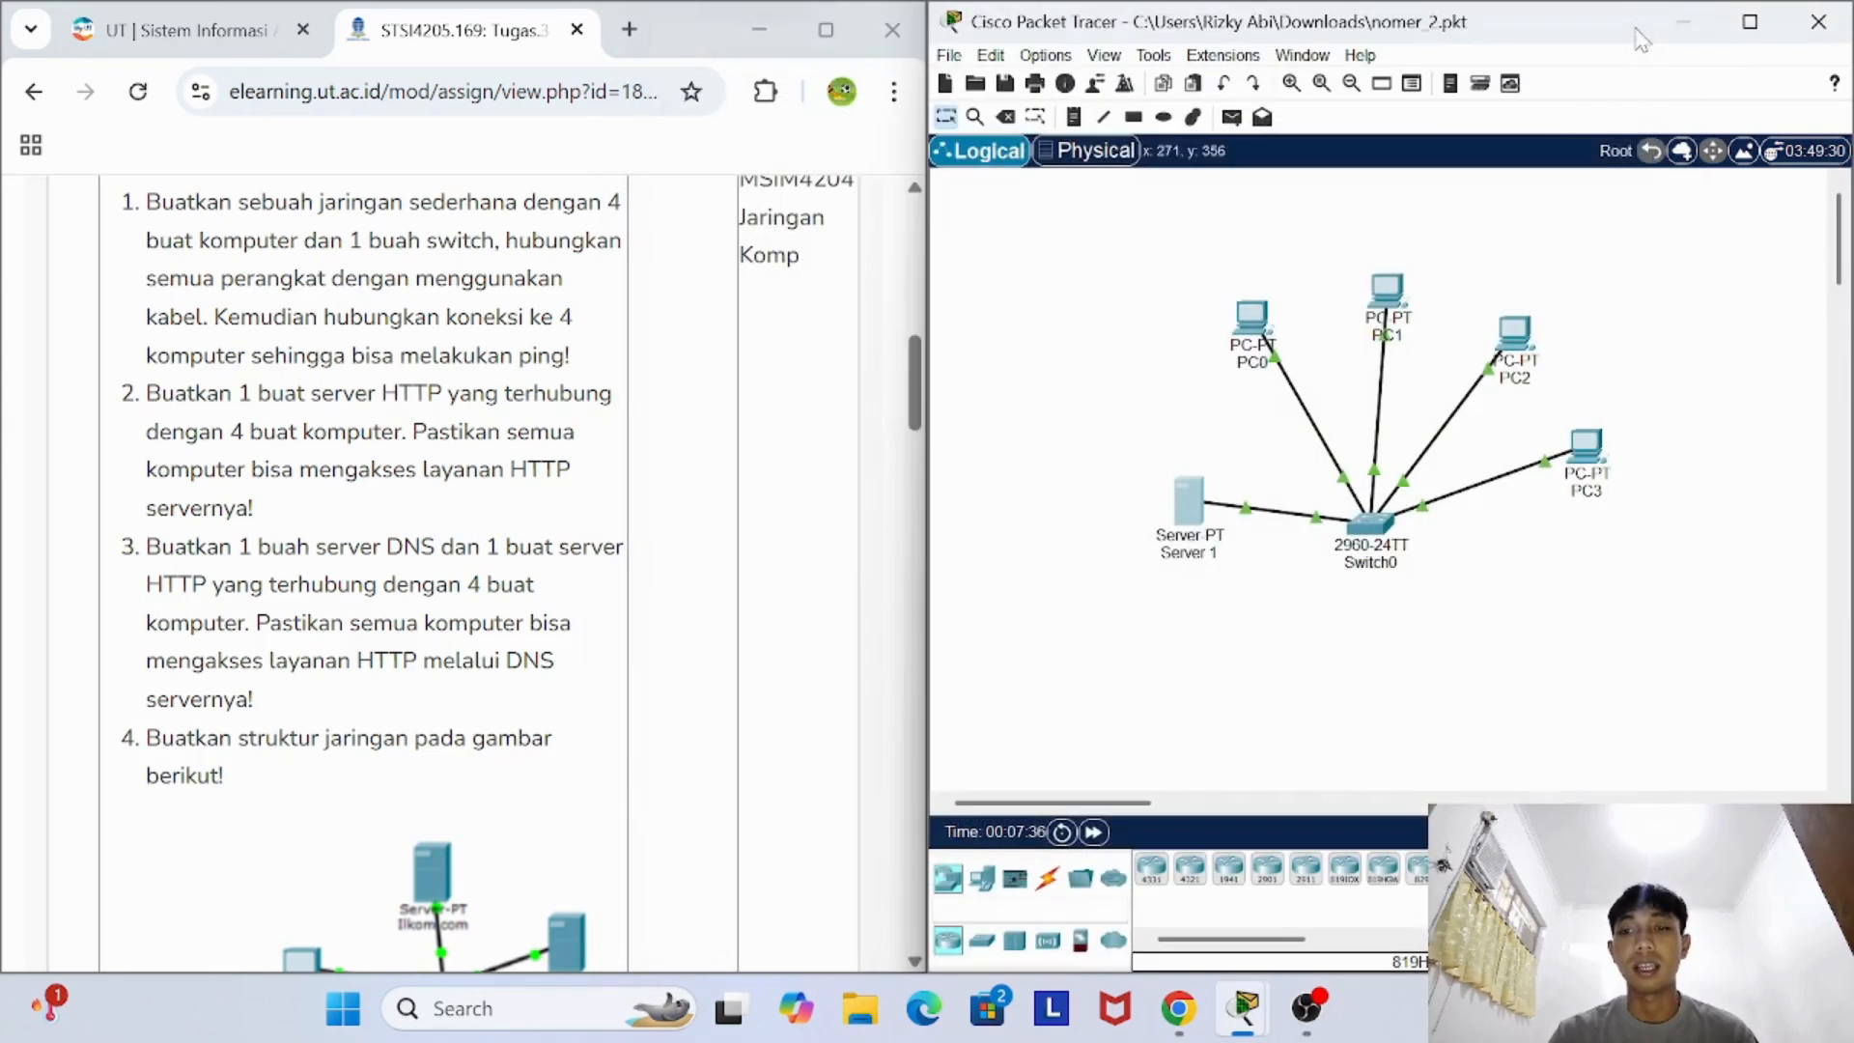
click(1198, 516)
click(773, 248)
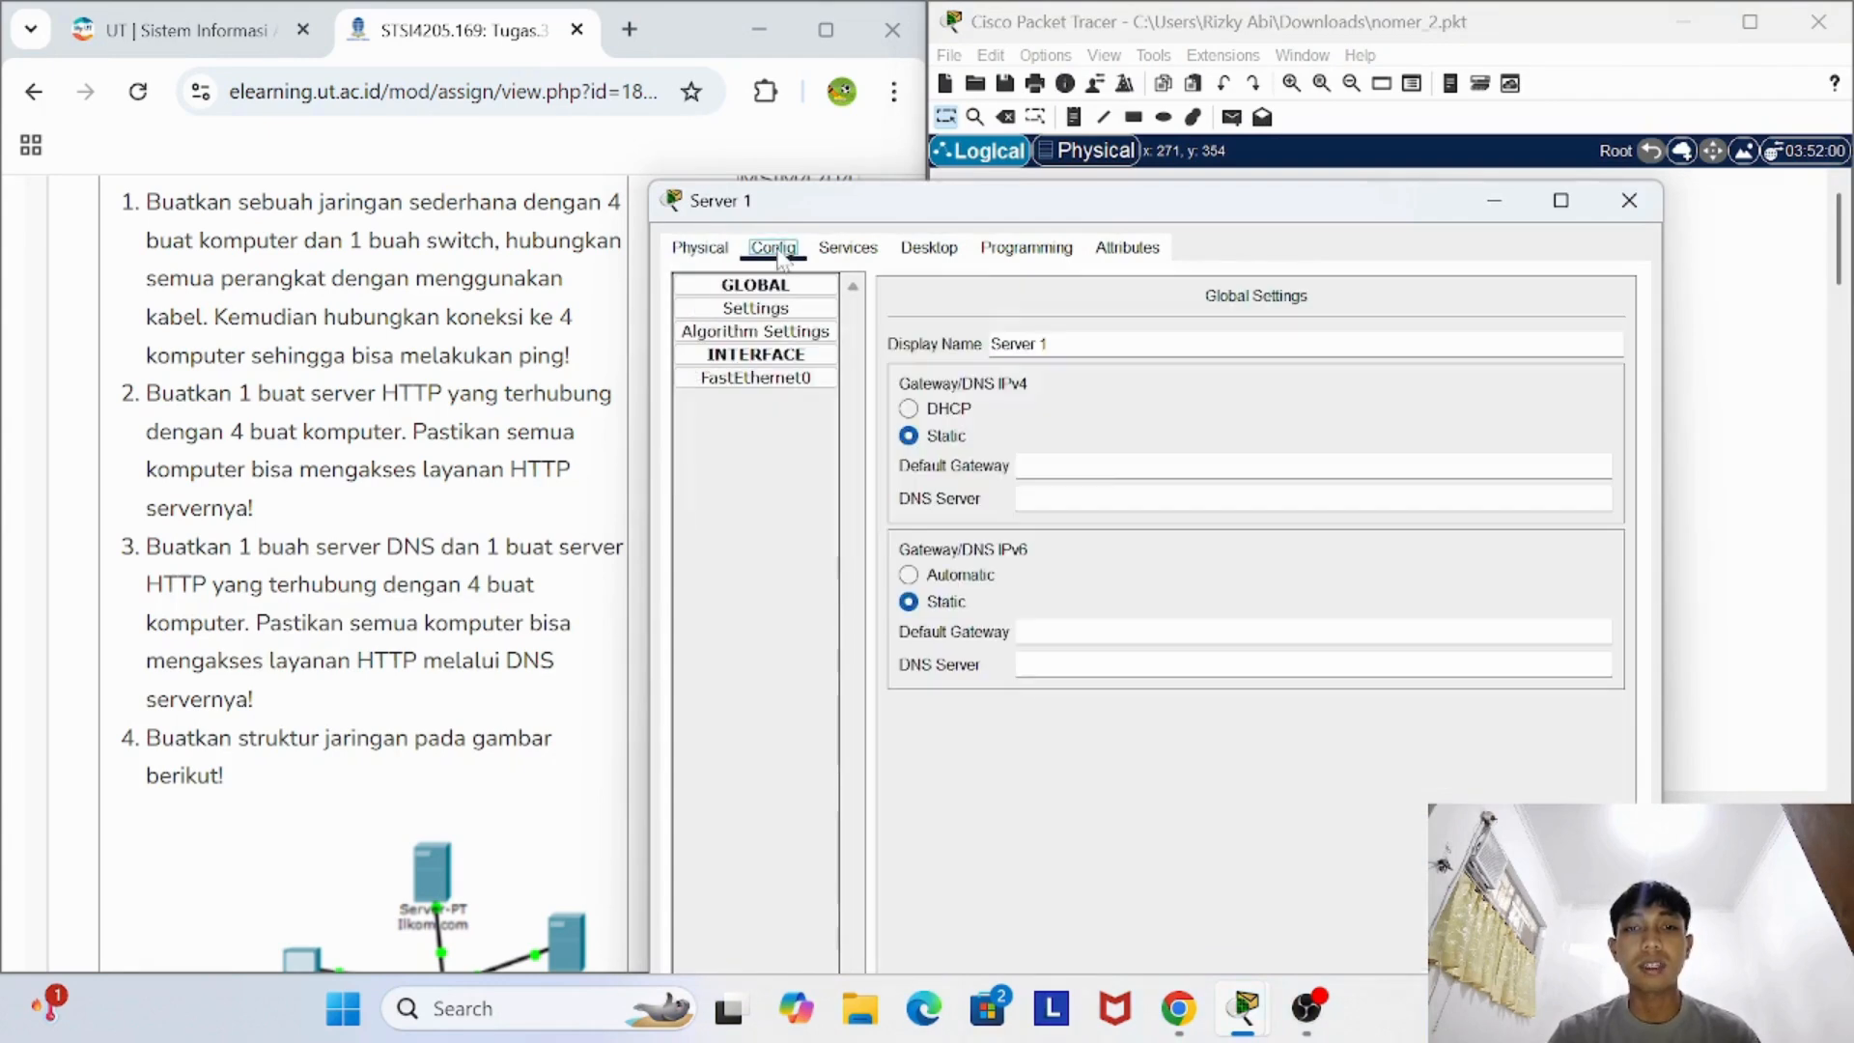
click(780, 378)
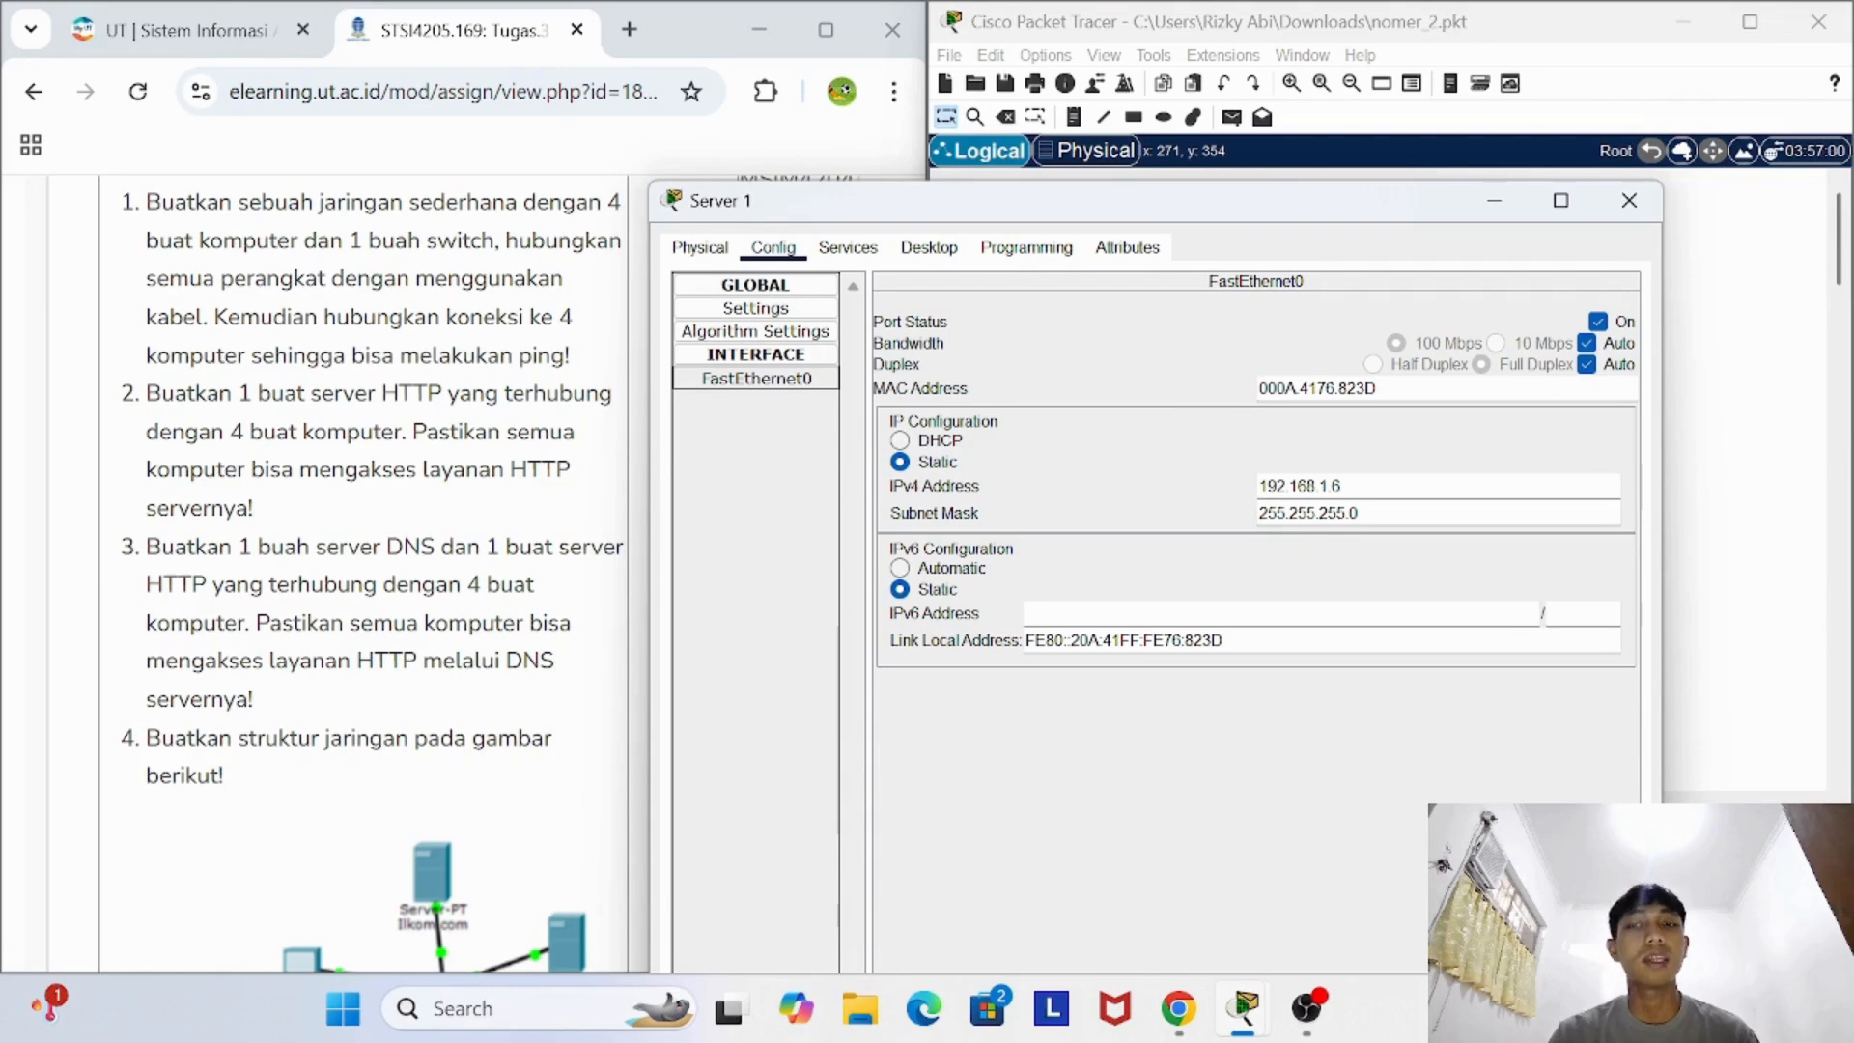
click(1493, 200)
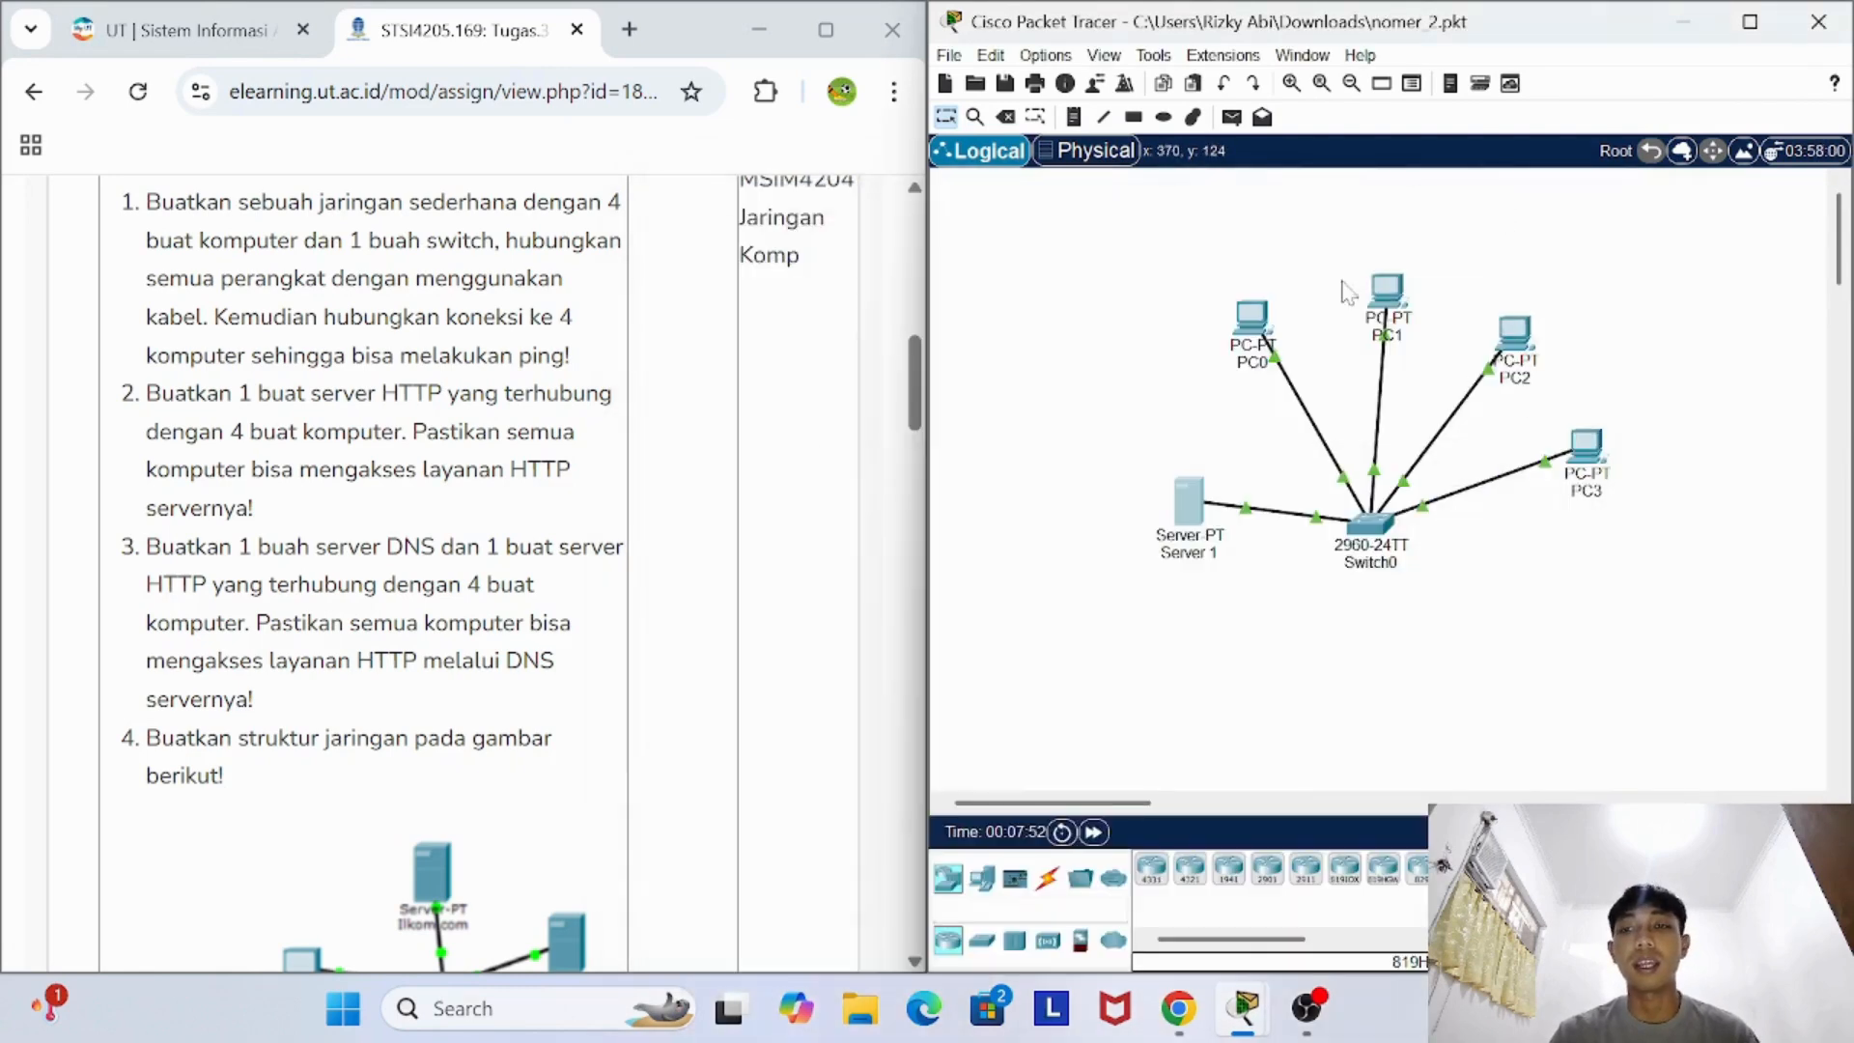
- Review the HTTP and DNS service settings of Server 1, and close the server's device window
click(1585, 446)
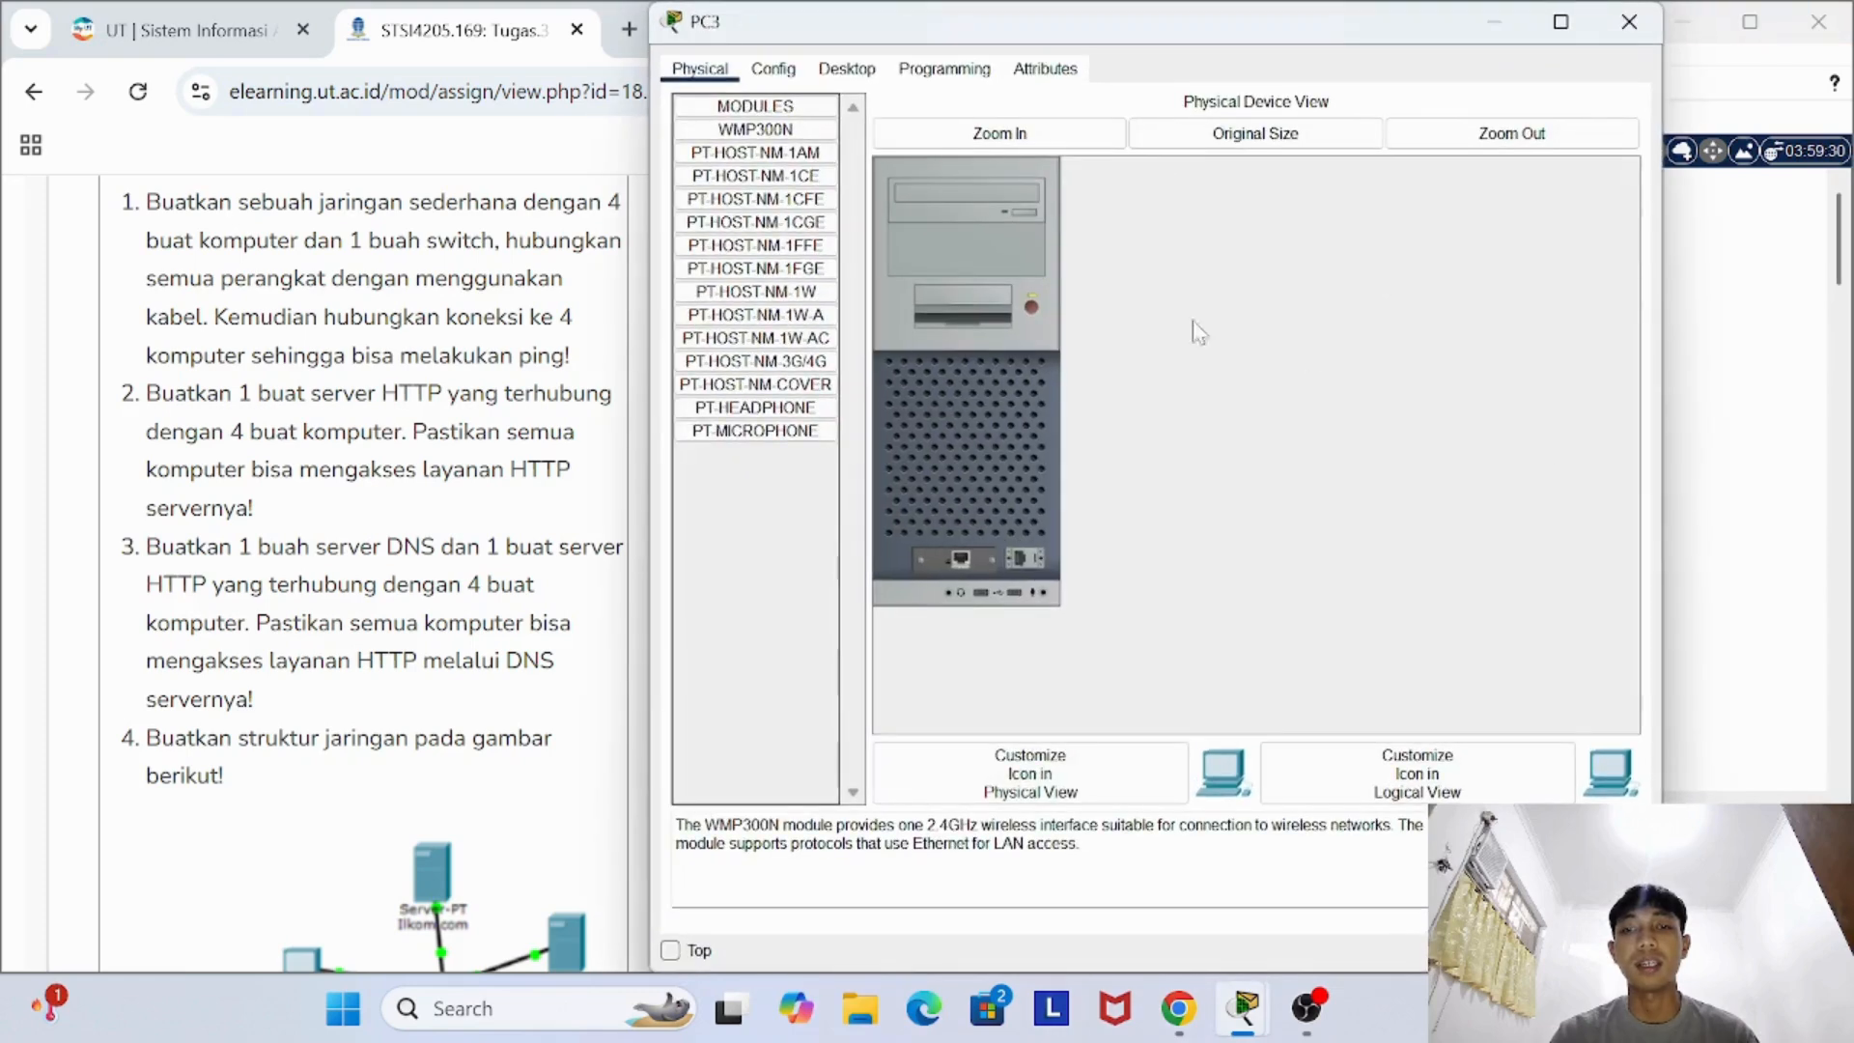
click(1629, 21)
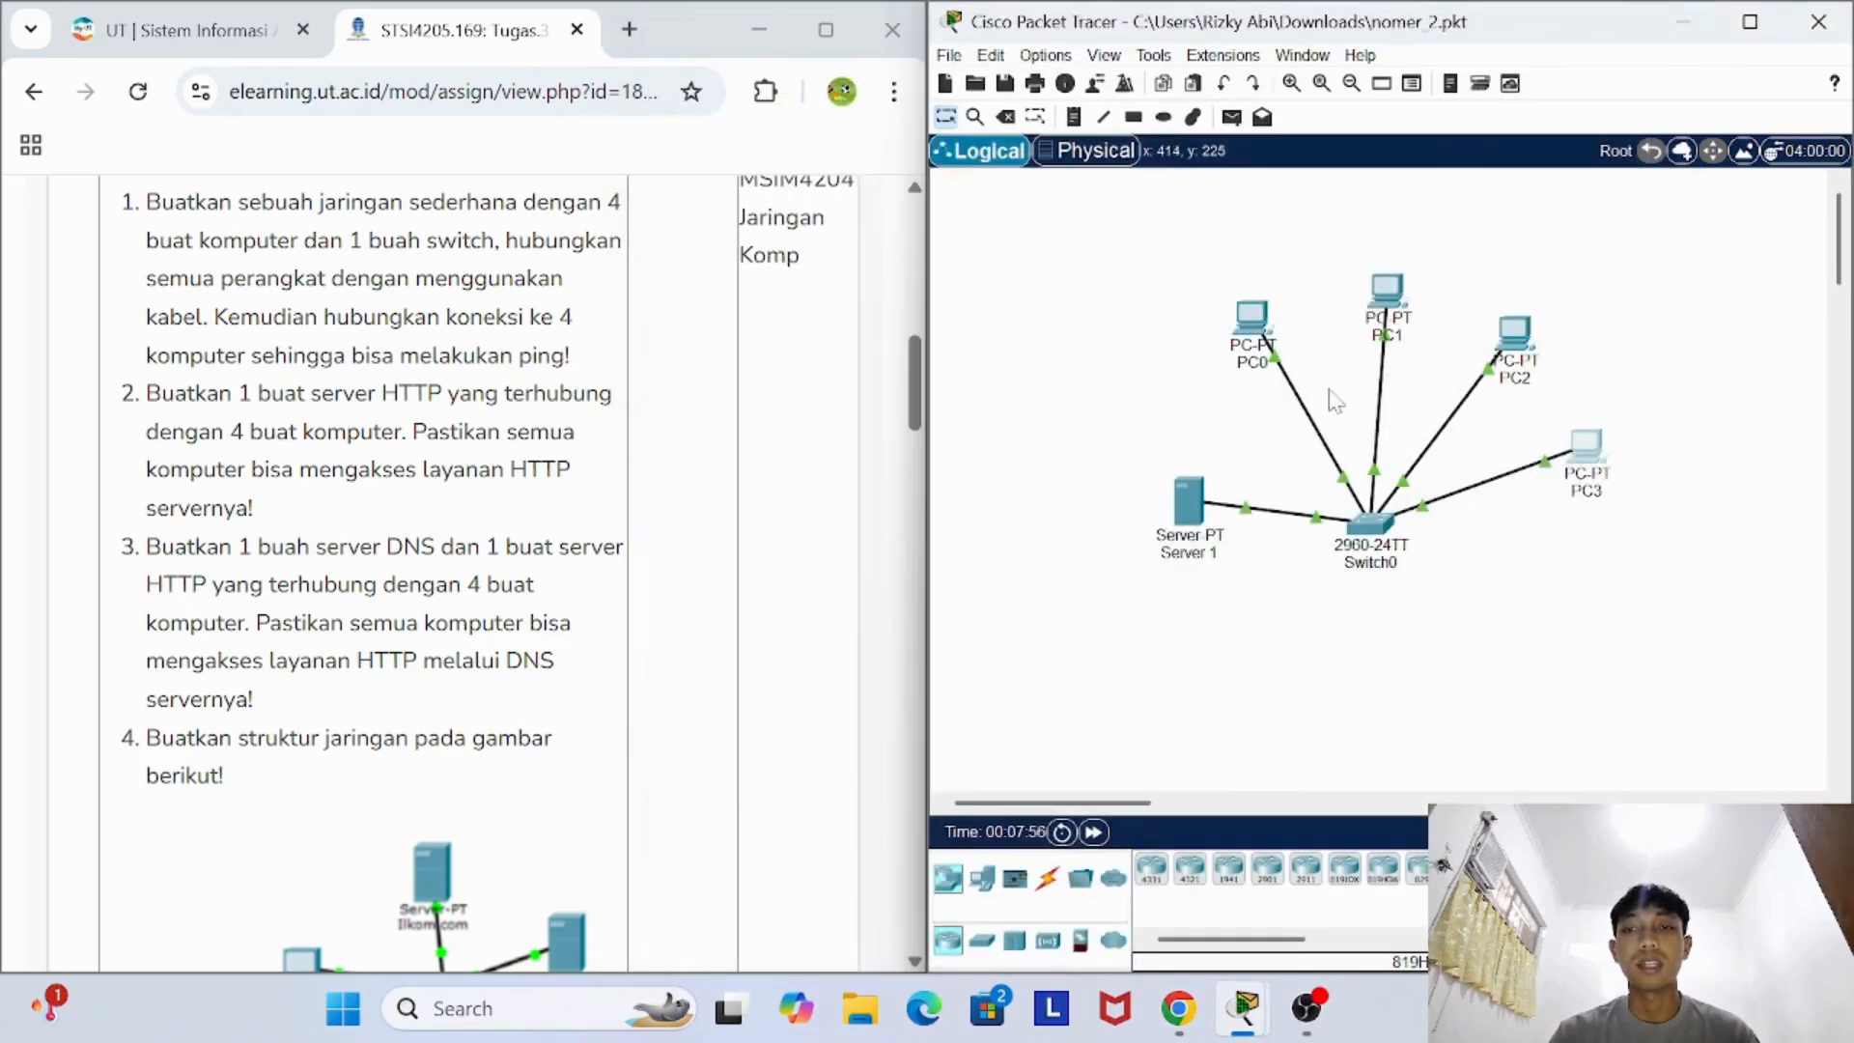
click(1184, 507)
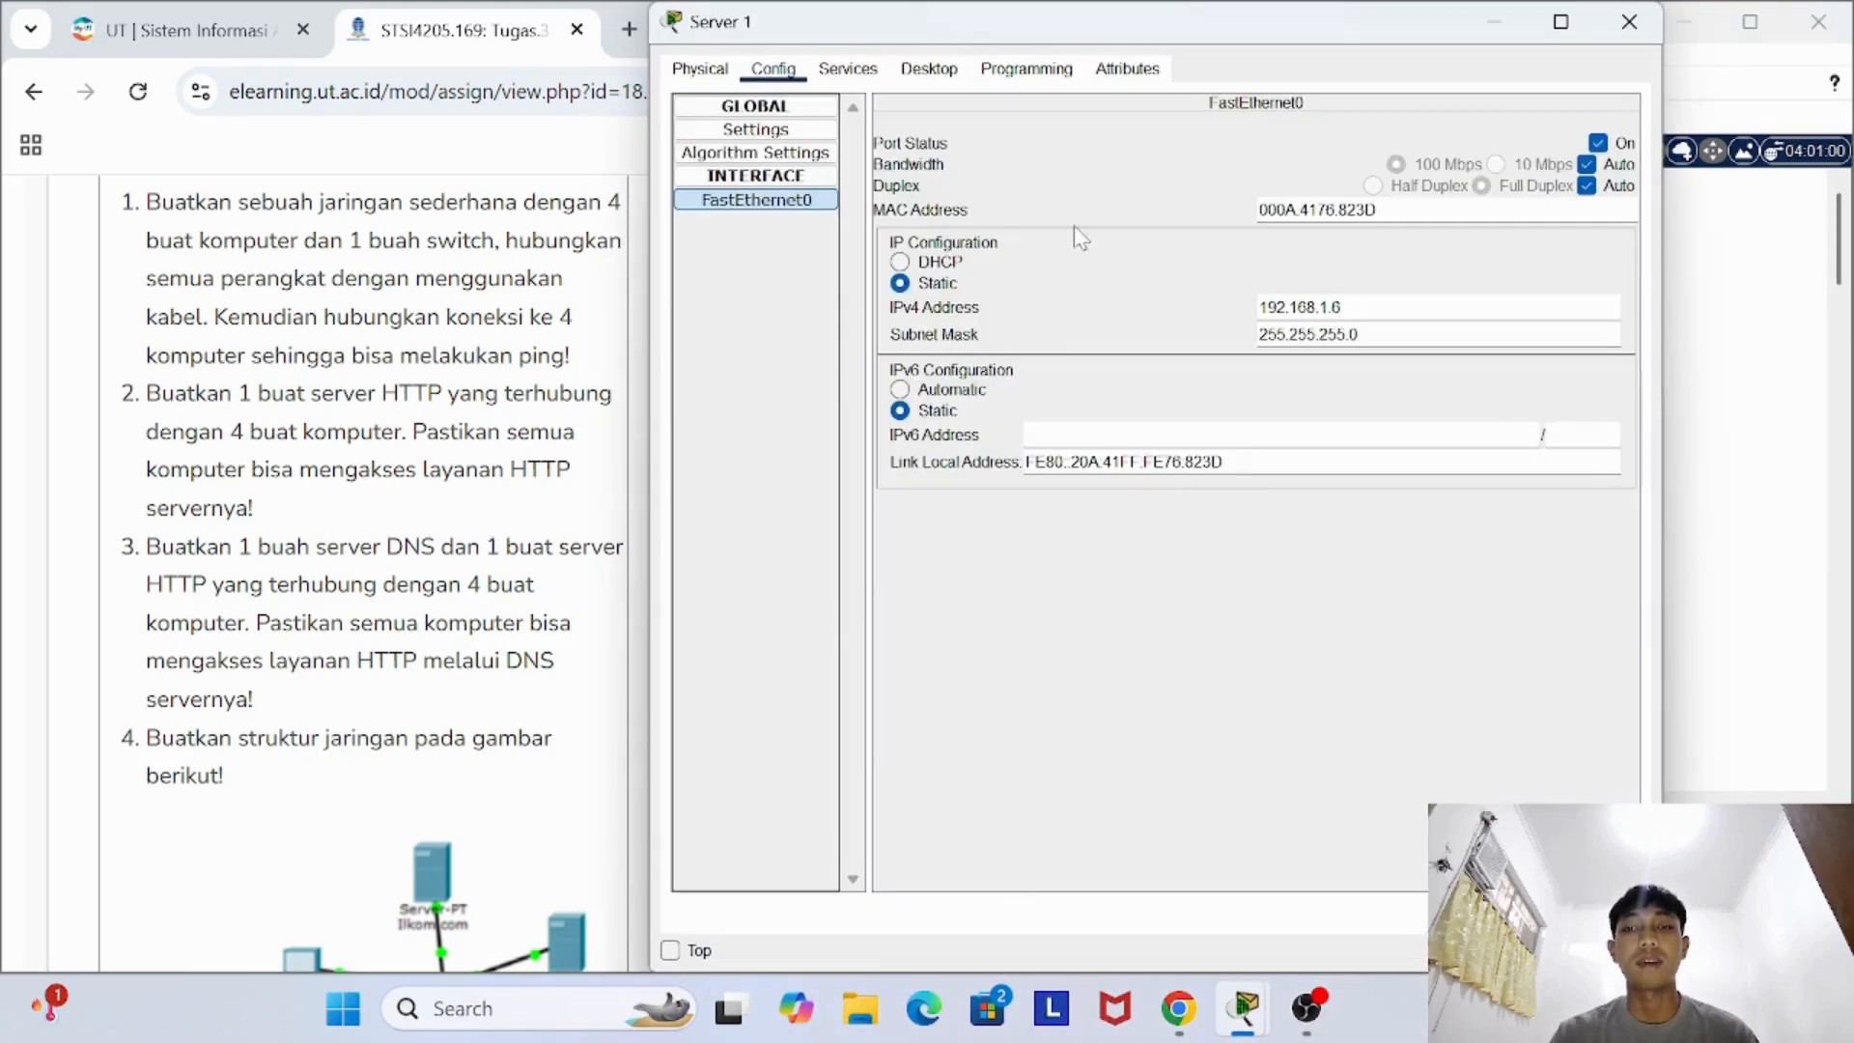
click(792, 135)
click(850, 72)
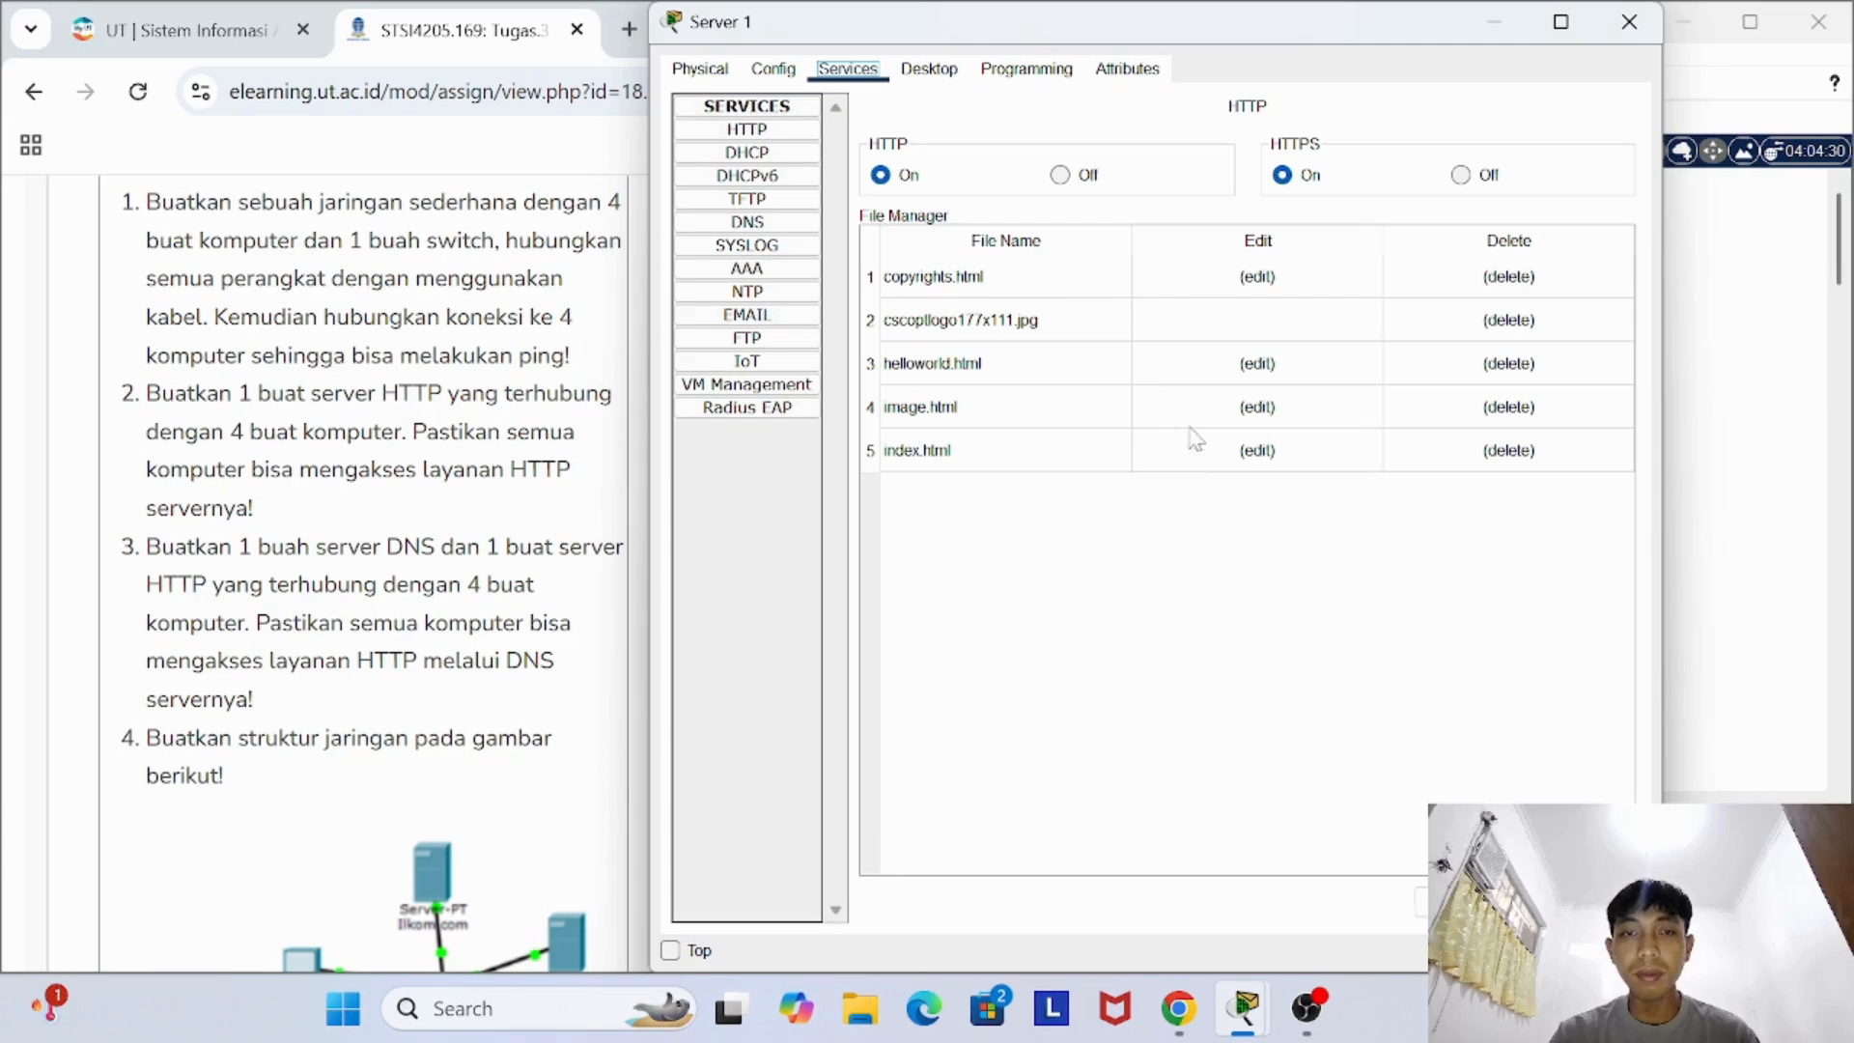
click(749, 222)
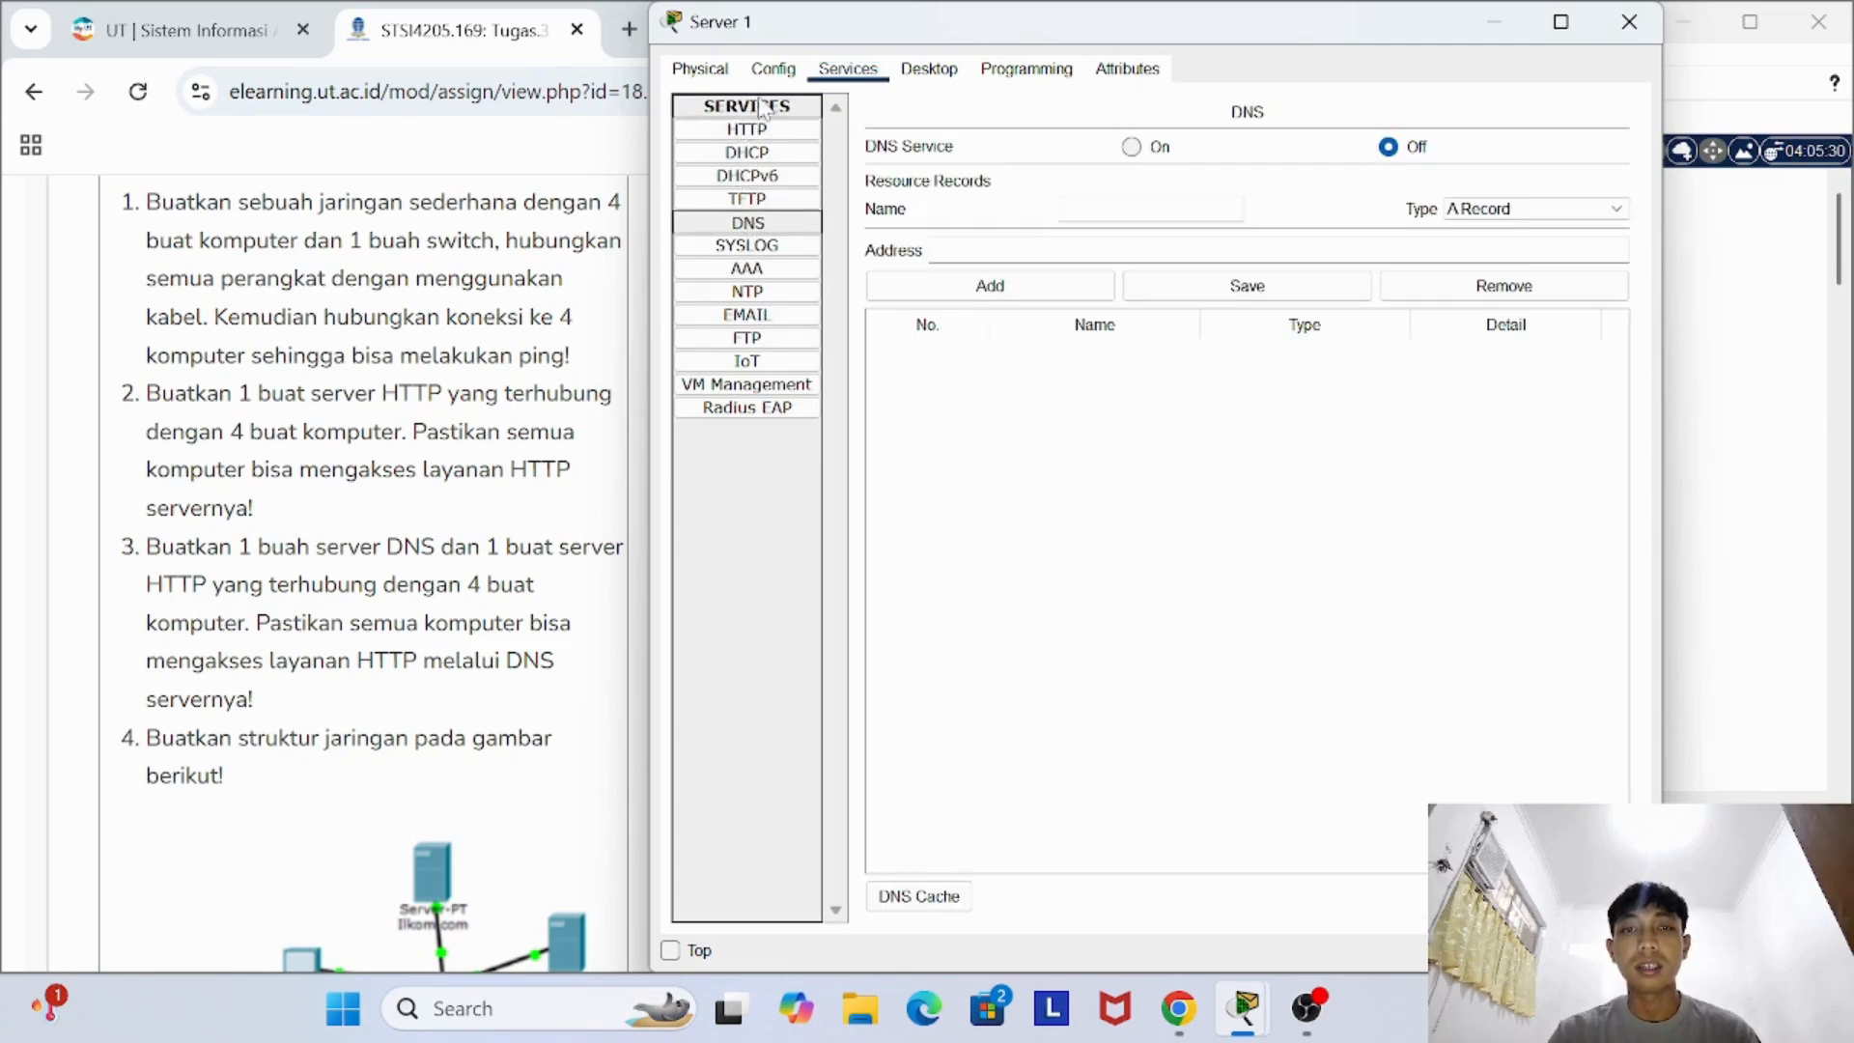
click(773, 68)
click(1629, 21)
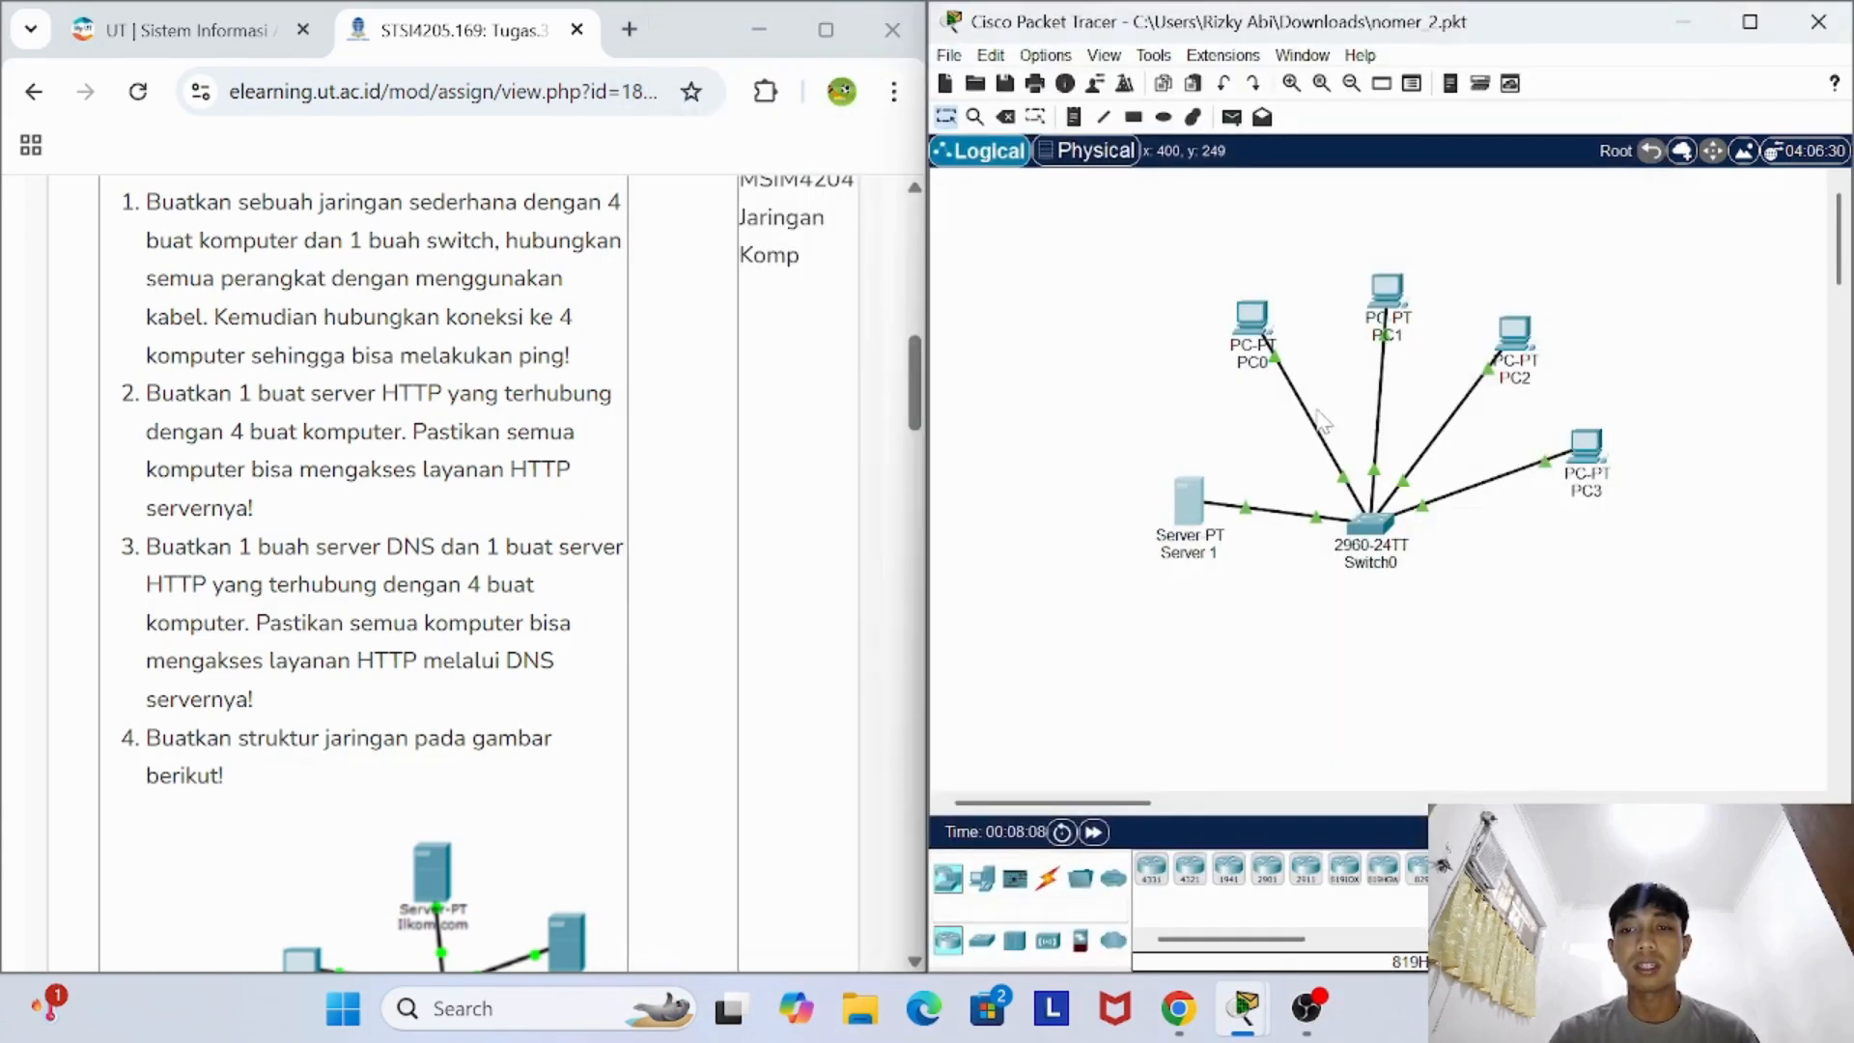
- Check the IP configuration of PC0's FastEthernet0 interface, and close PC0's device window
click(1259, 328)
click(772, 68)
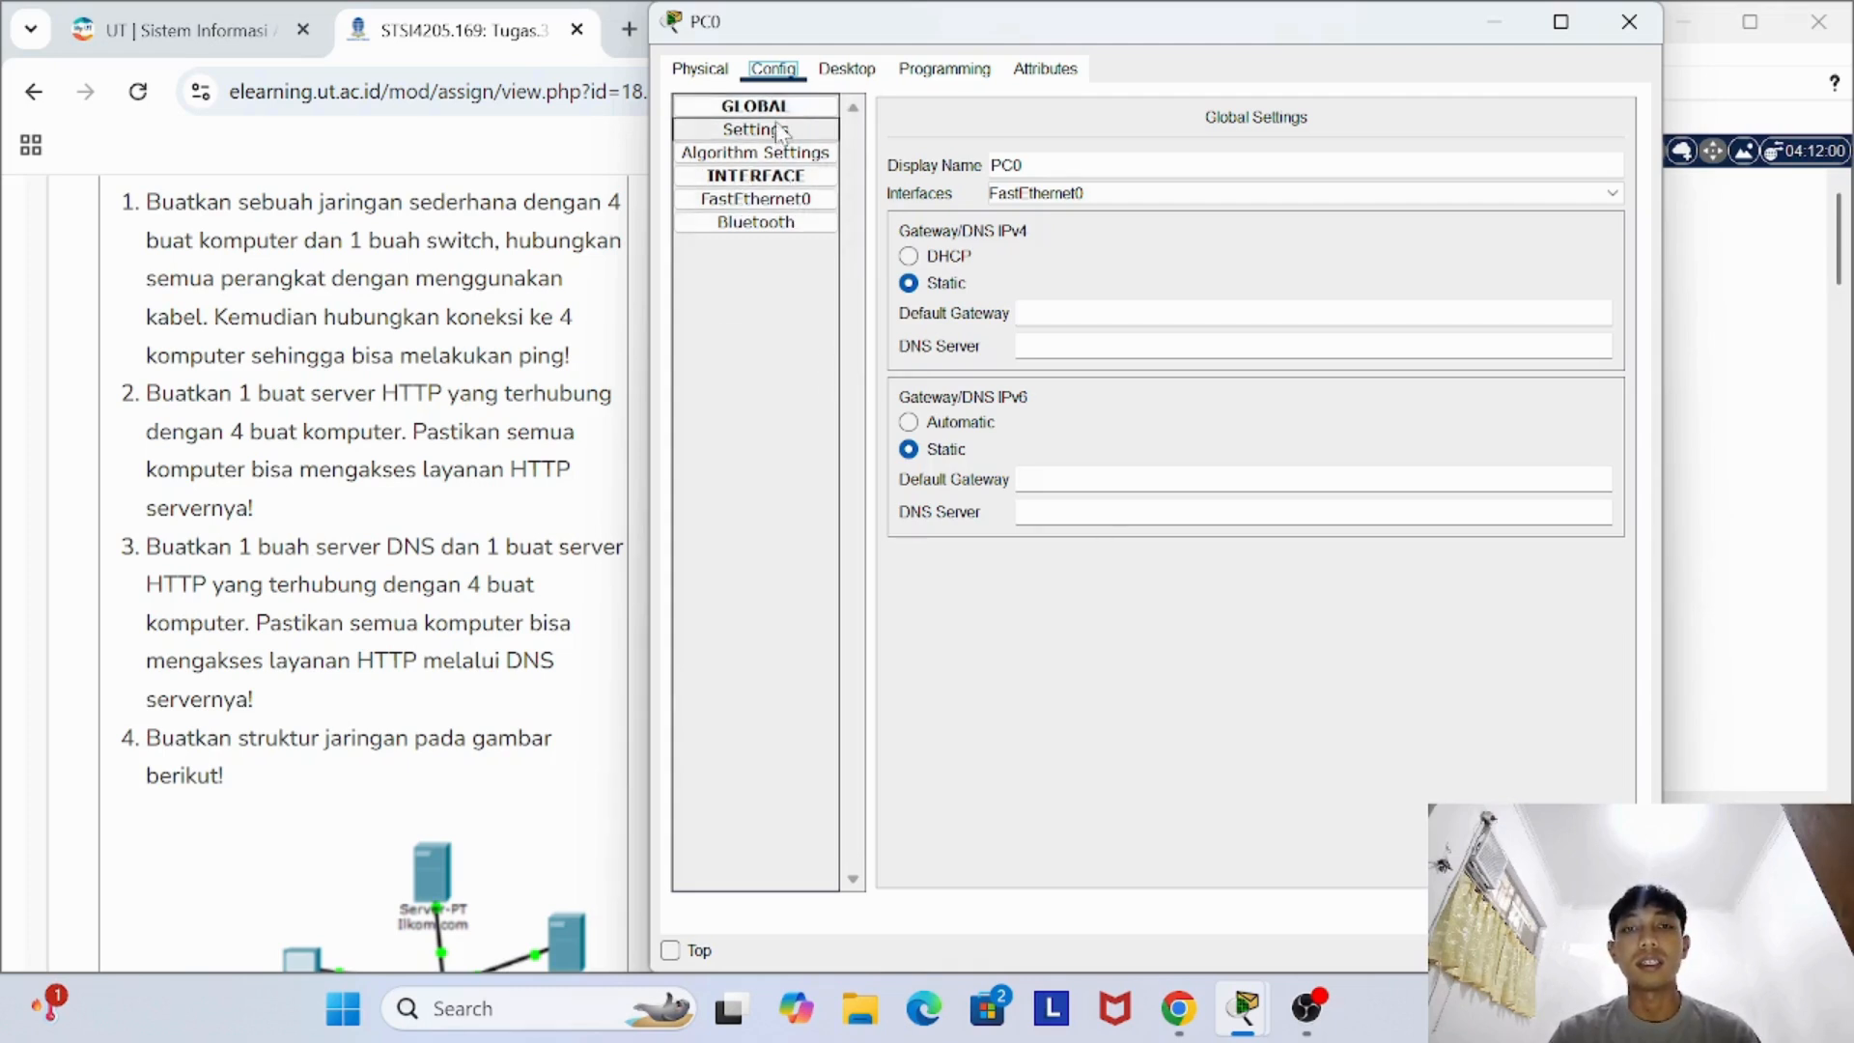
click(868, 74)
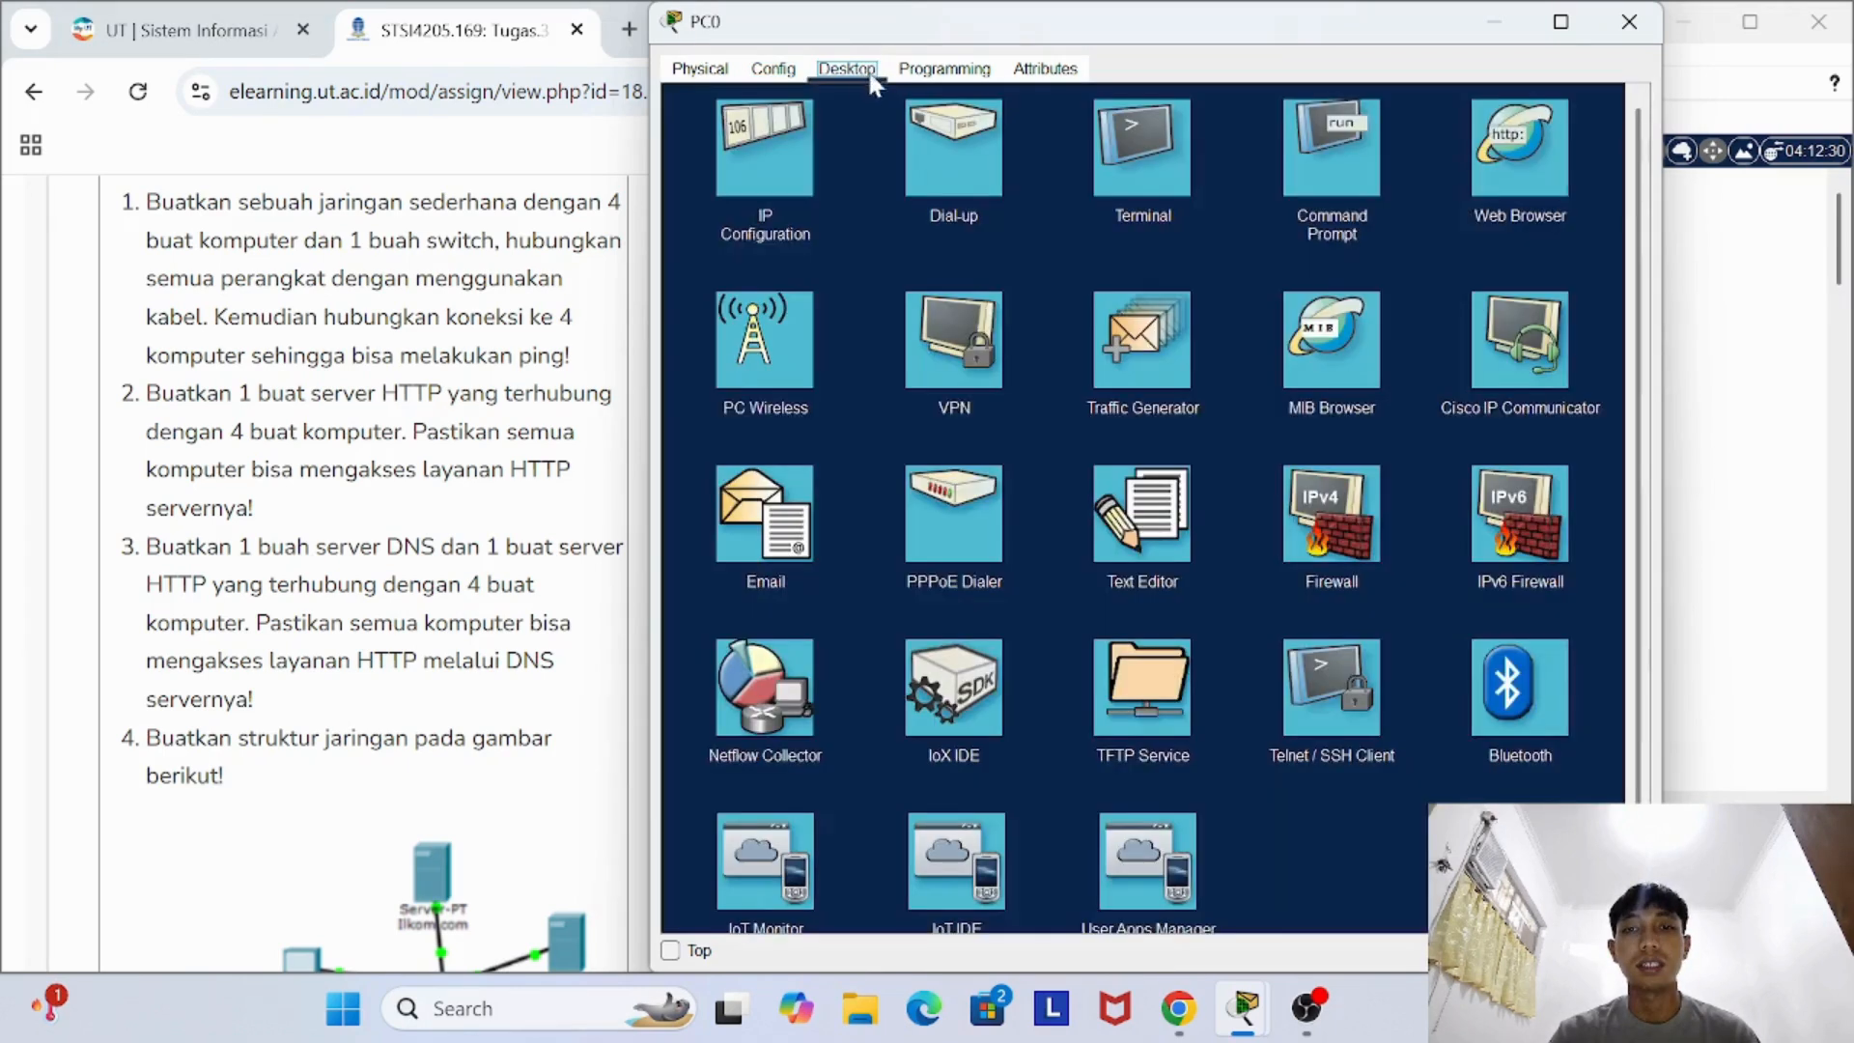
click(771, 72)
click(756, 199)
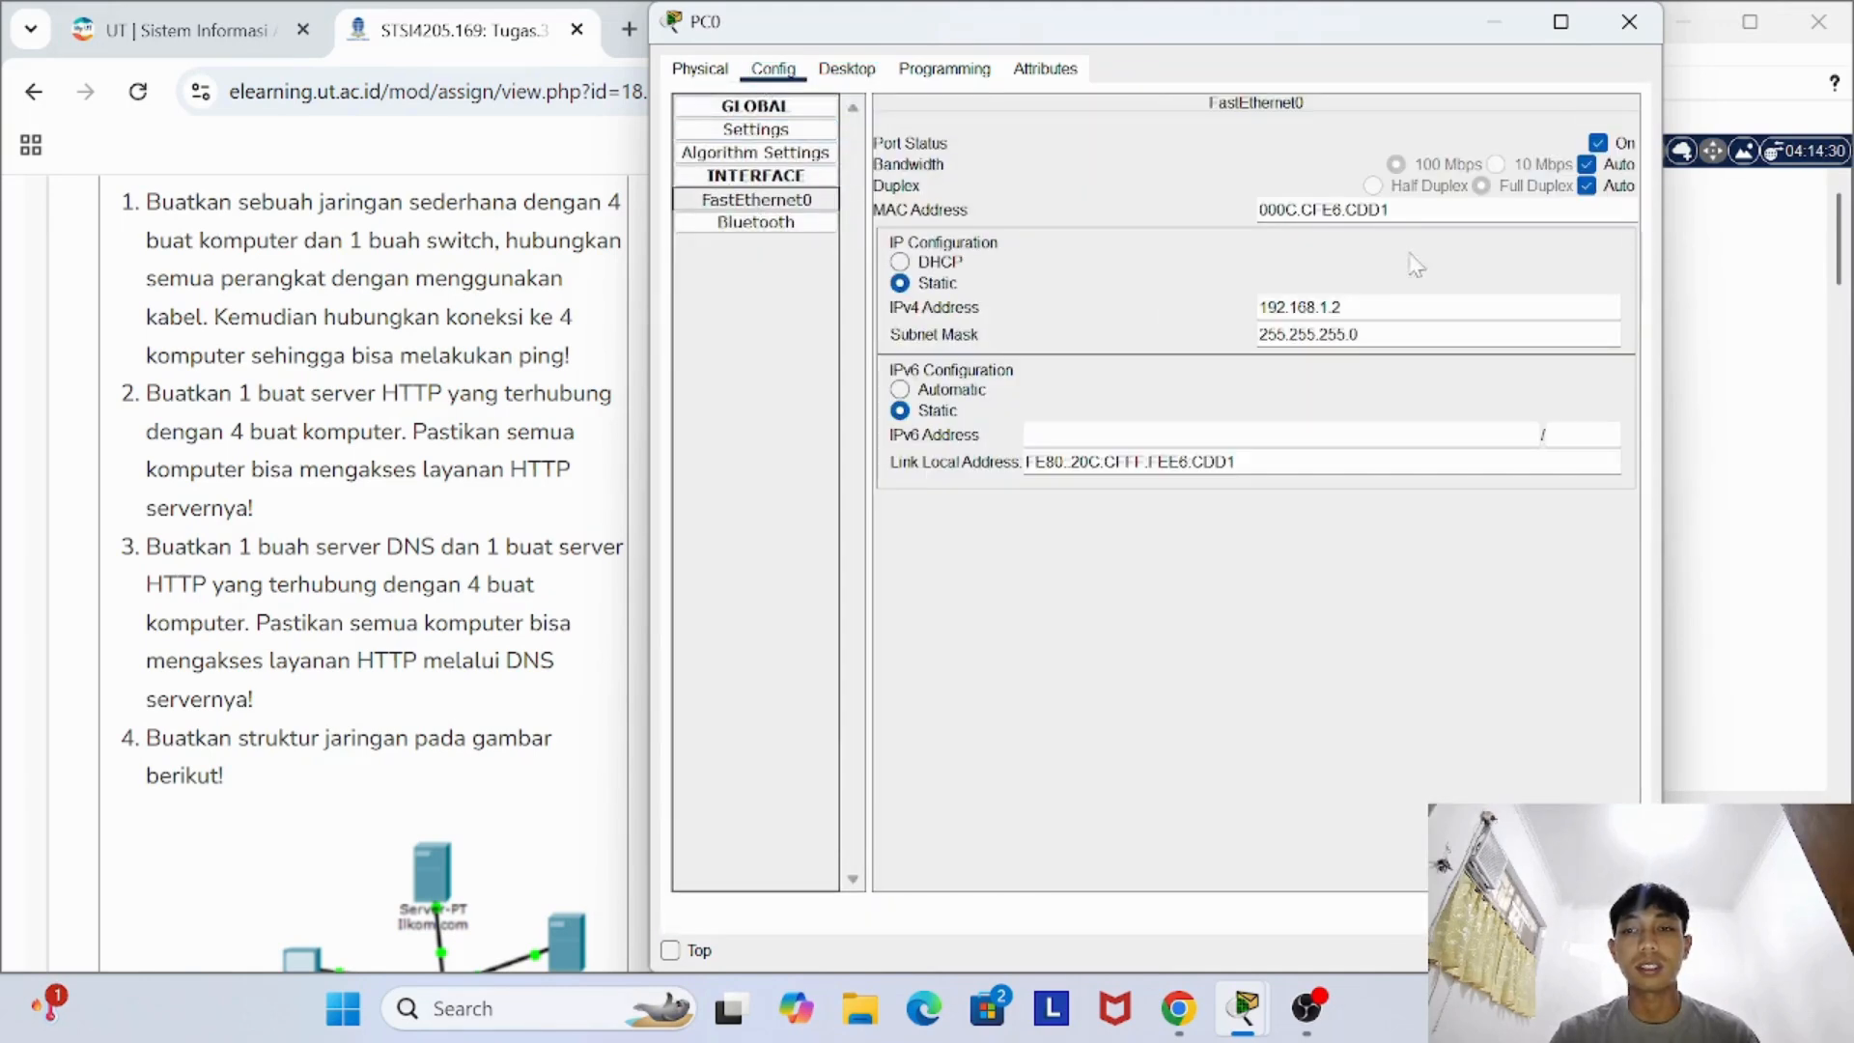
click(1629, 22)
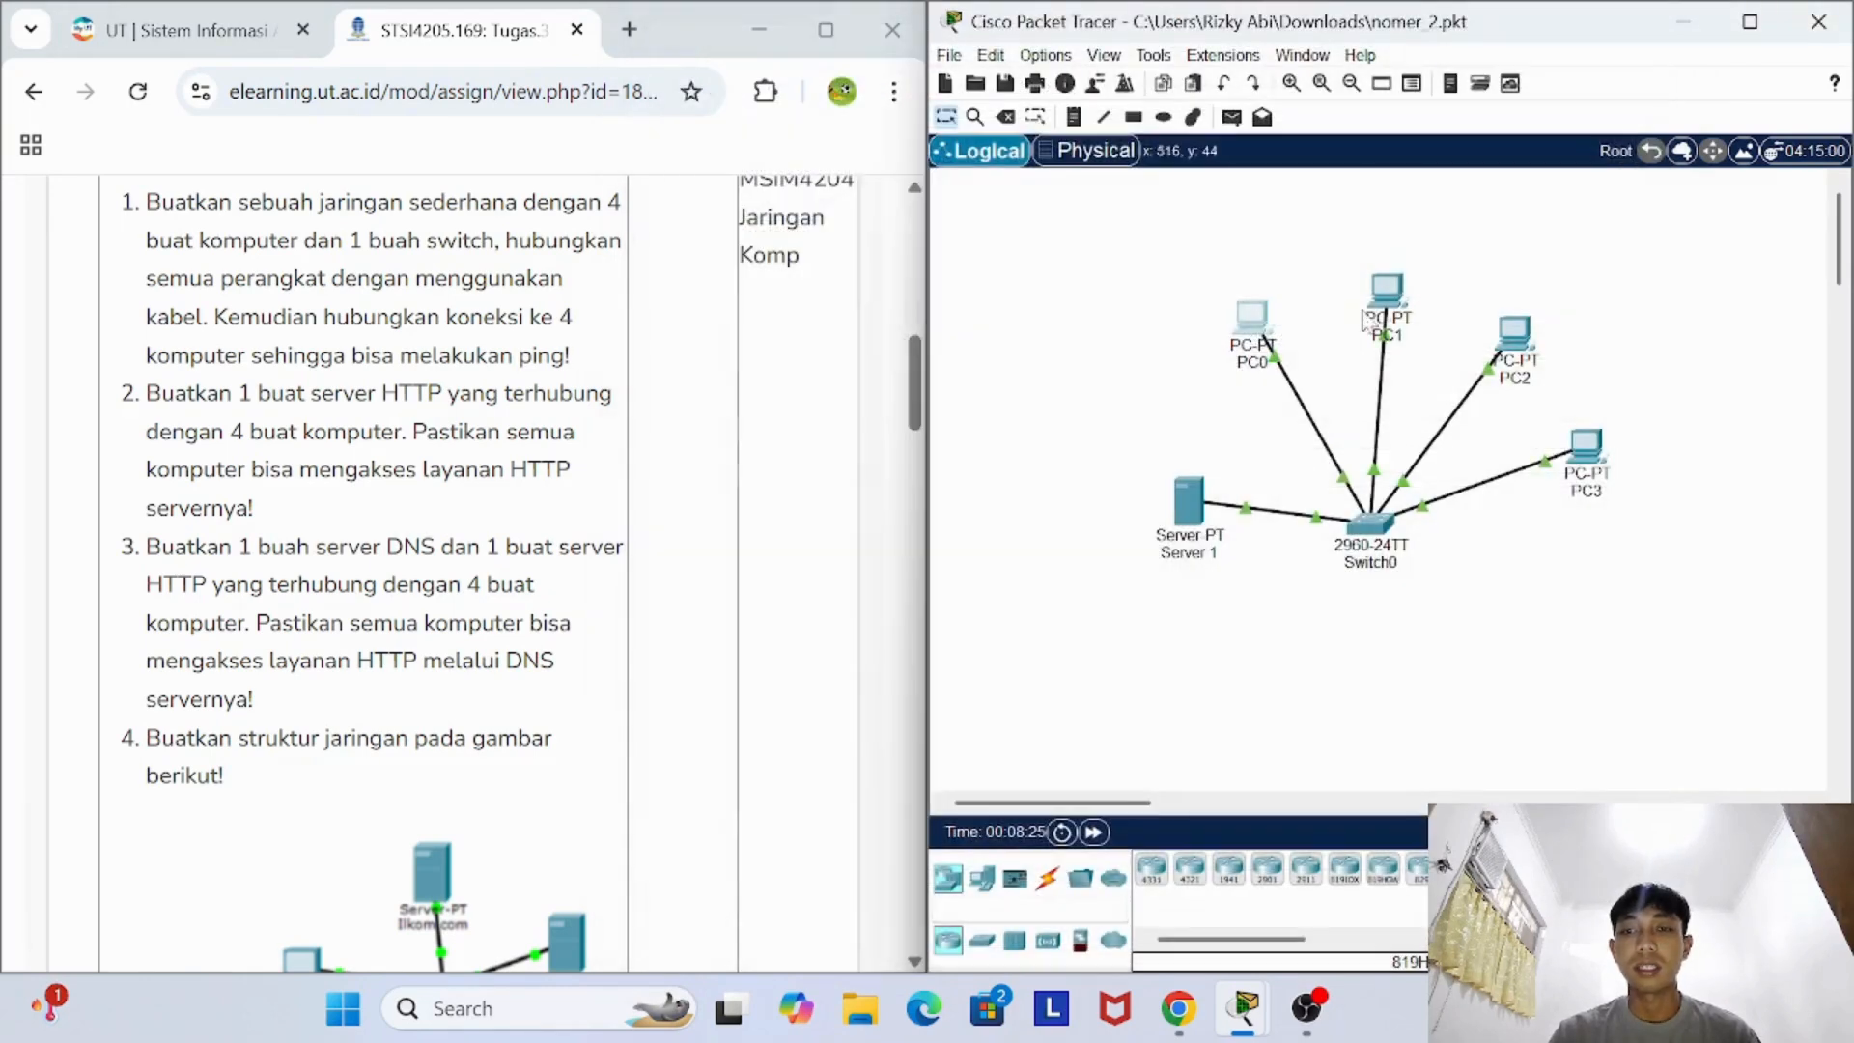
- Ping the server at 192.168.1.6 from PC0's Command Prompt, and close PC0's device window
click(1255, 323)
click(869, 73)
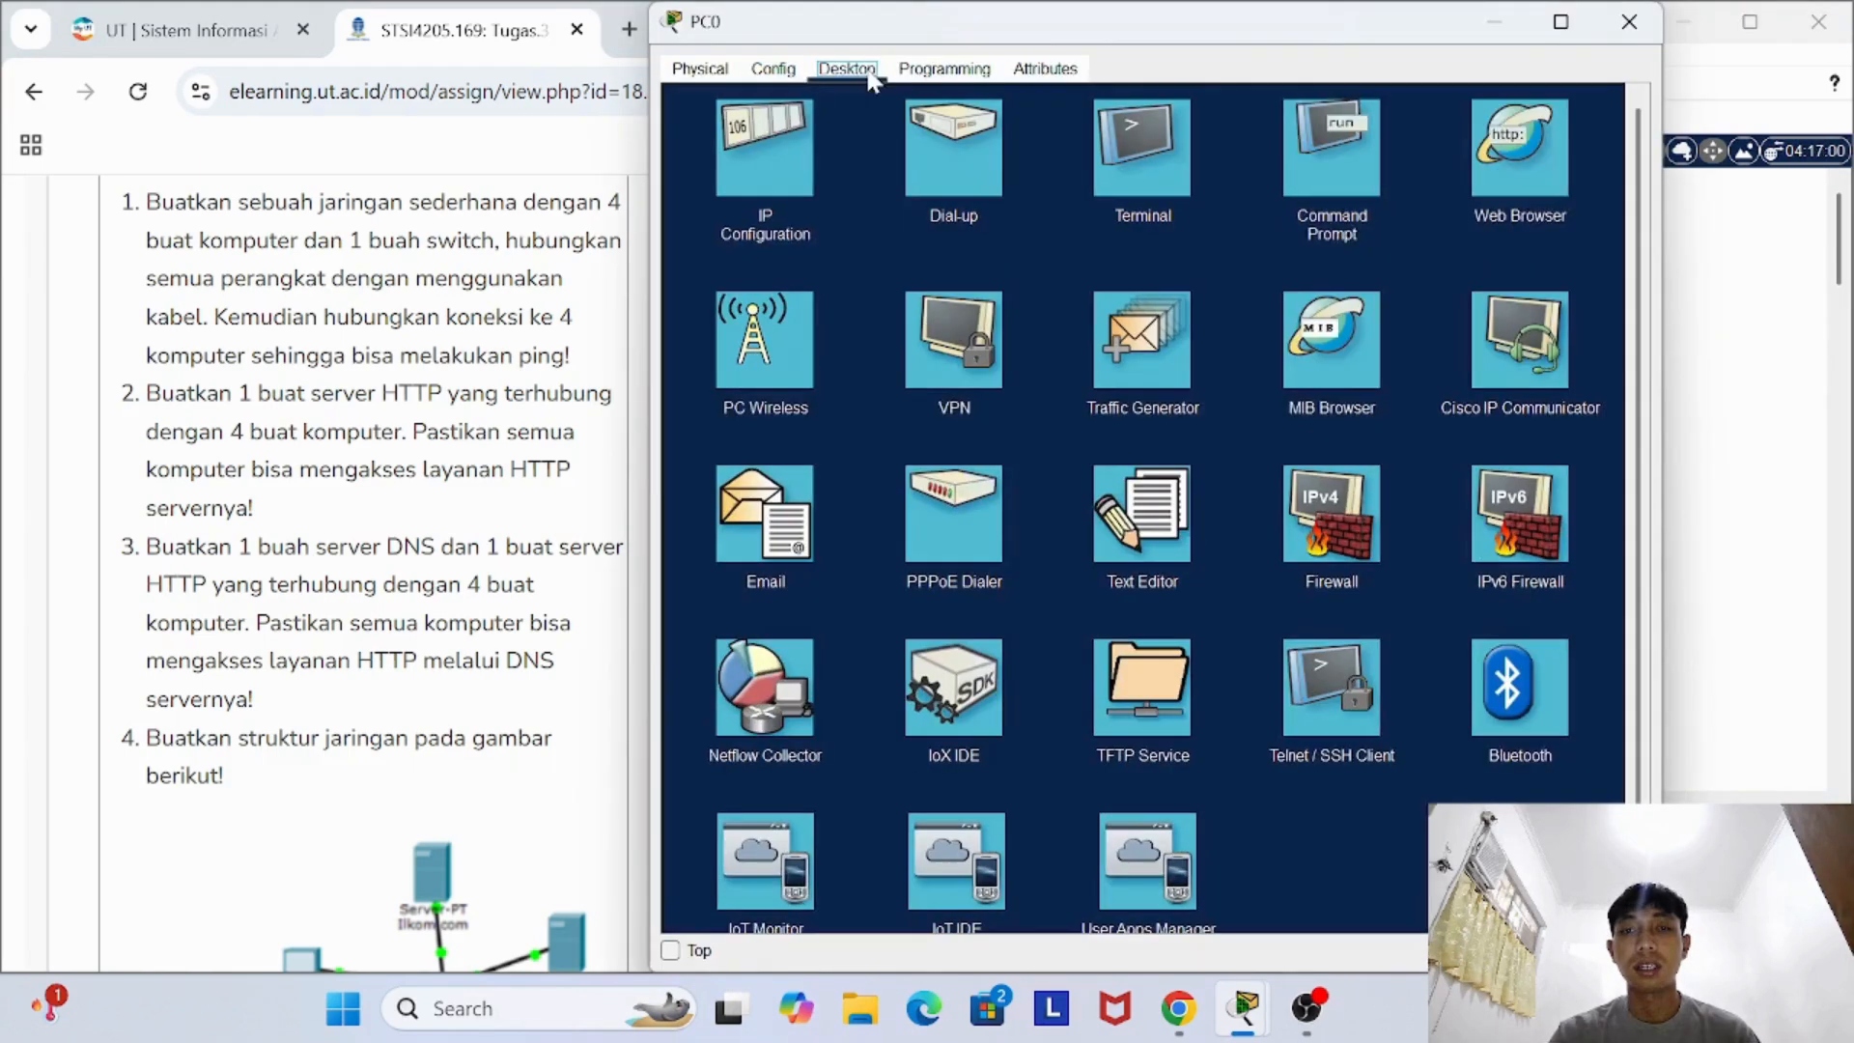
click(1340, 144)
text(ping 192.168.1)
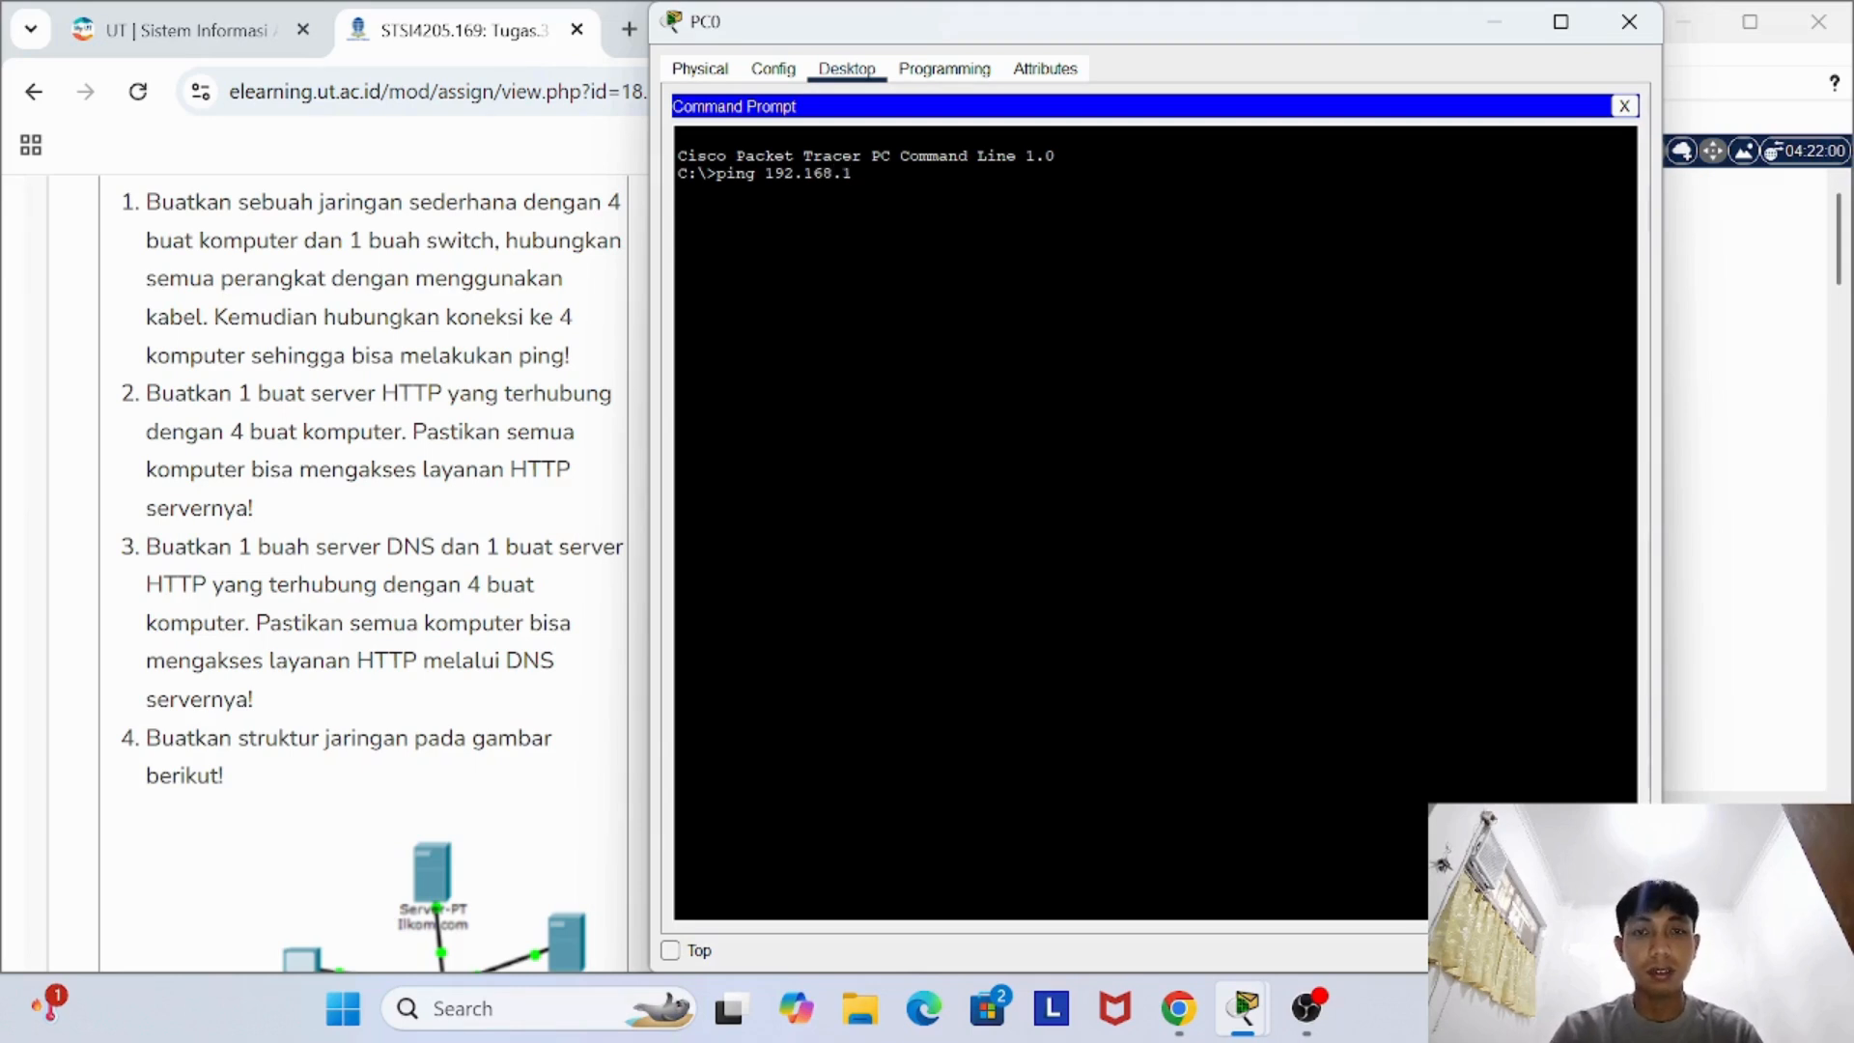
text(.6)
key(Return)
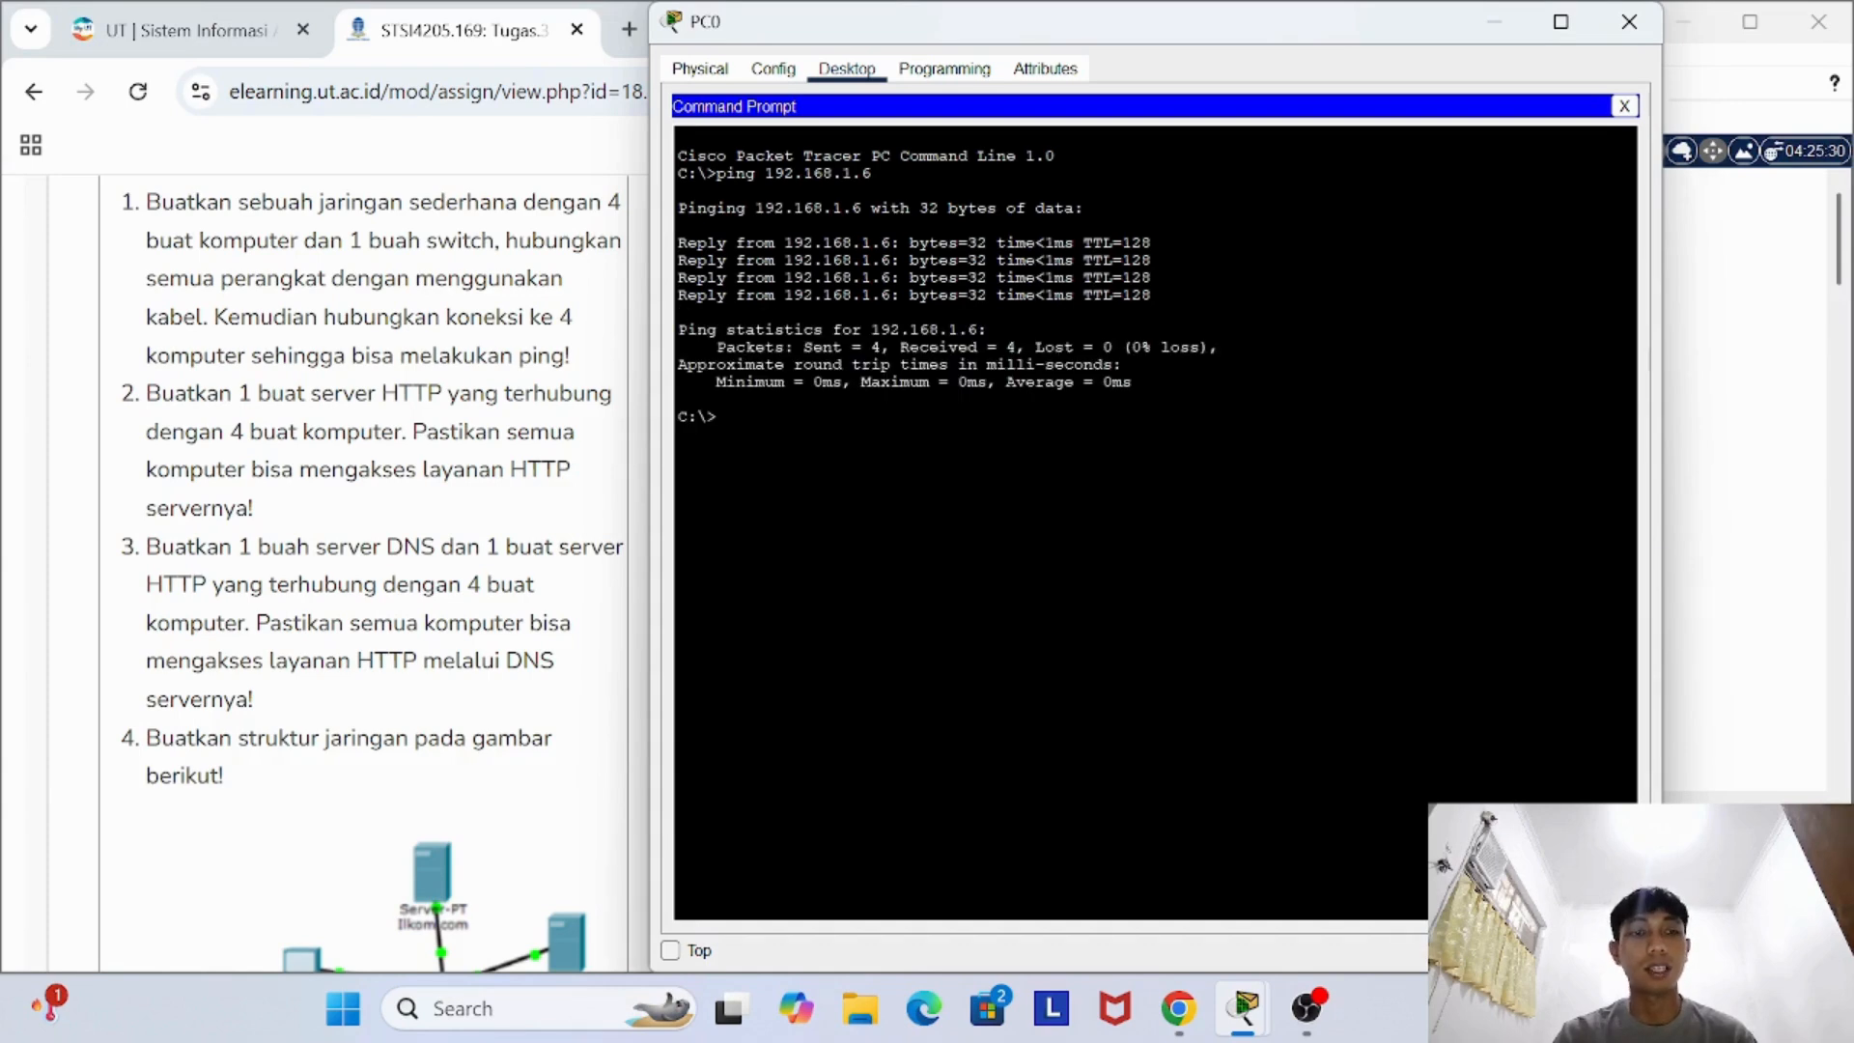
click(1629, 21)
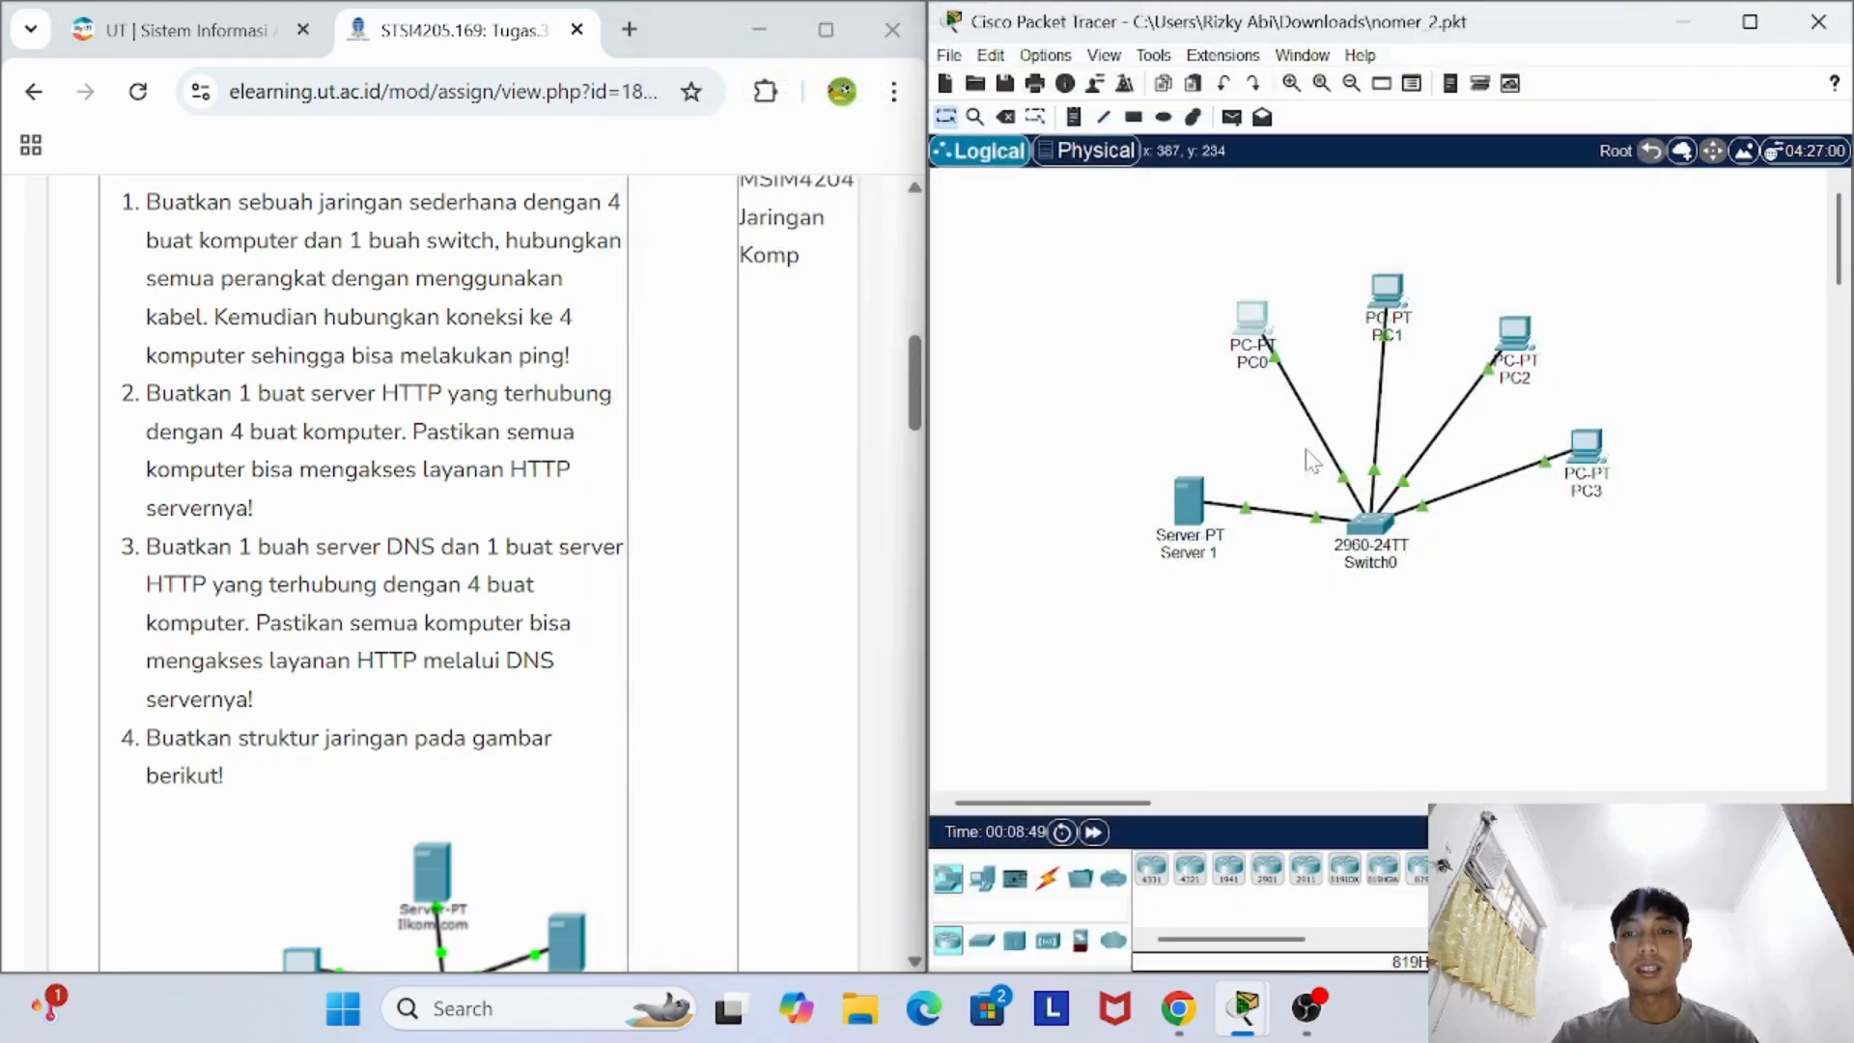
- Ping the server at 192.168.1.6 from PC1's Command Prompt, and close PC1's device window
click(1386, 289)
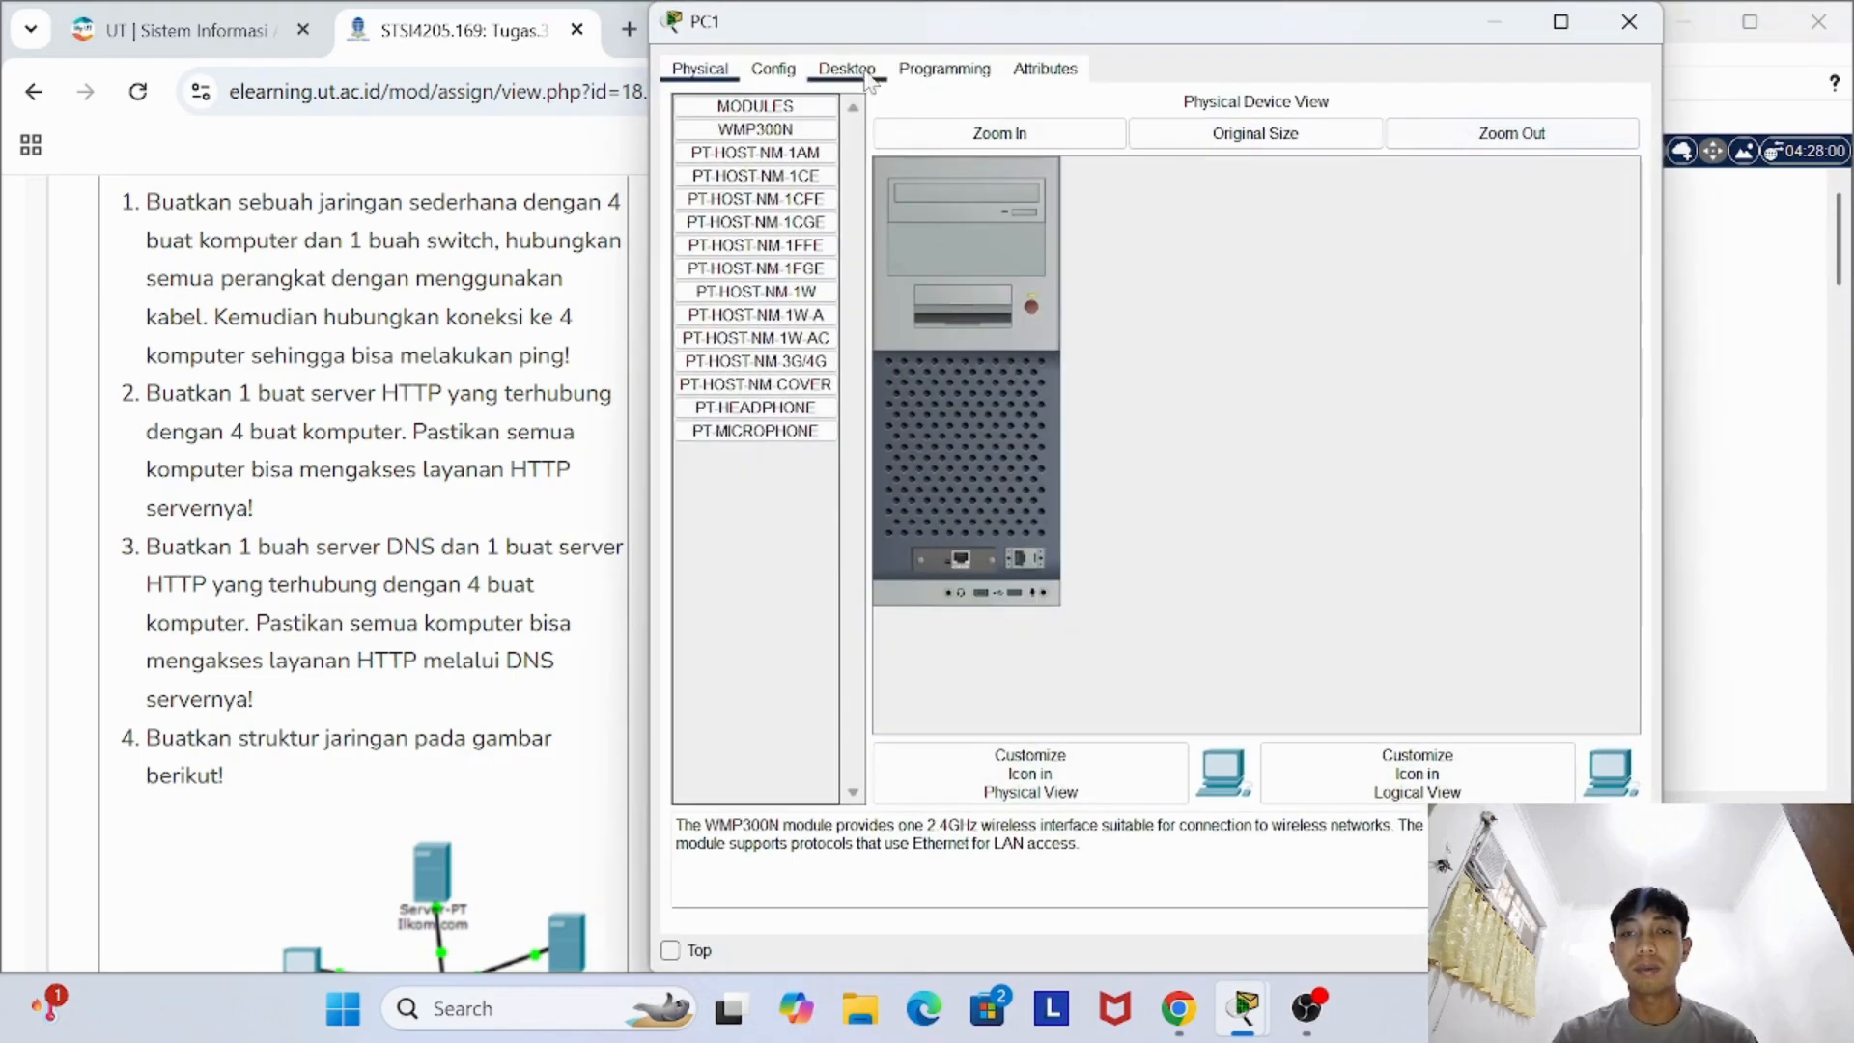
click(847, 69)
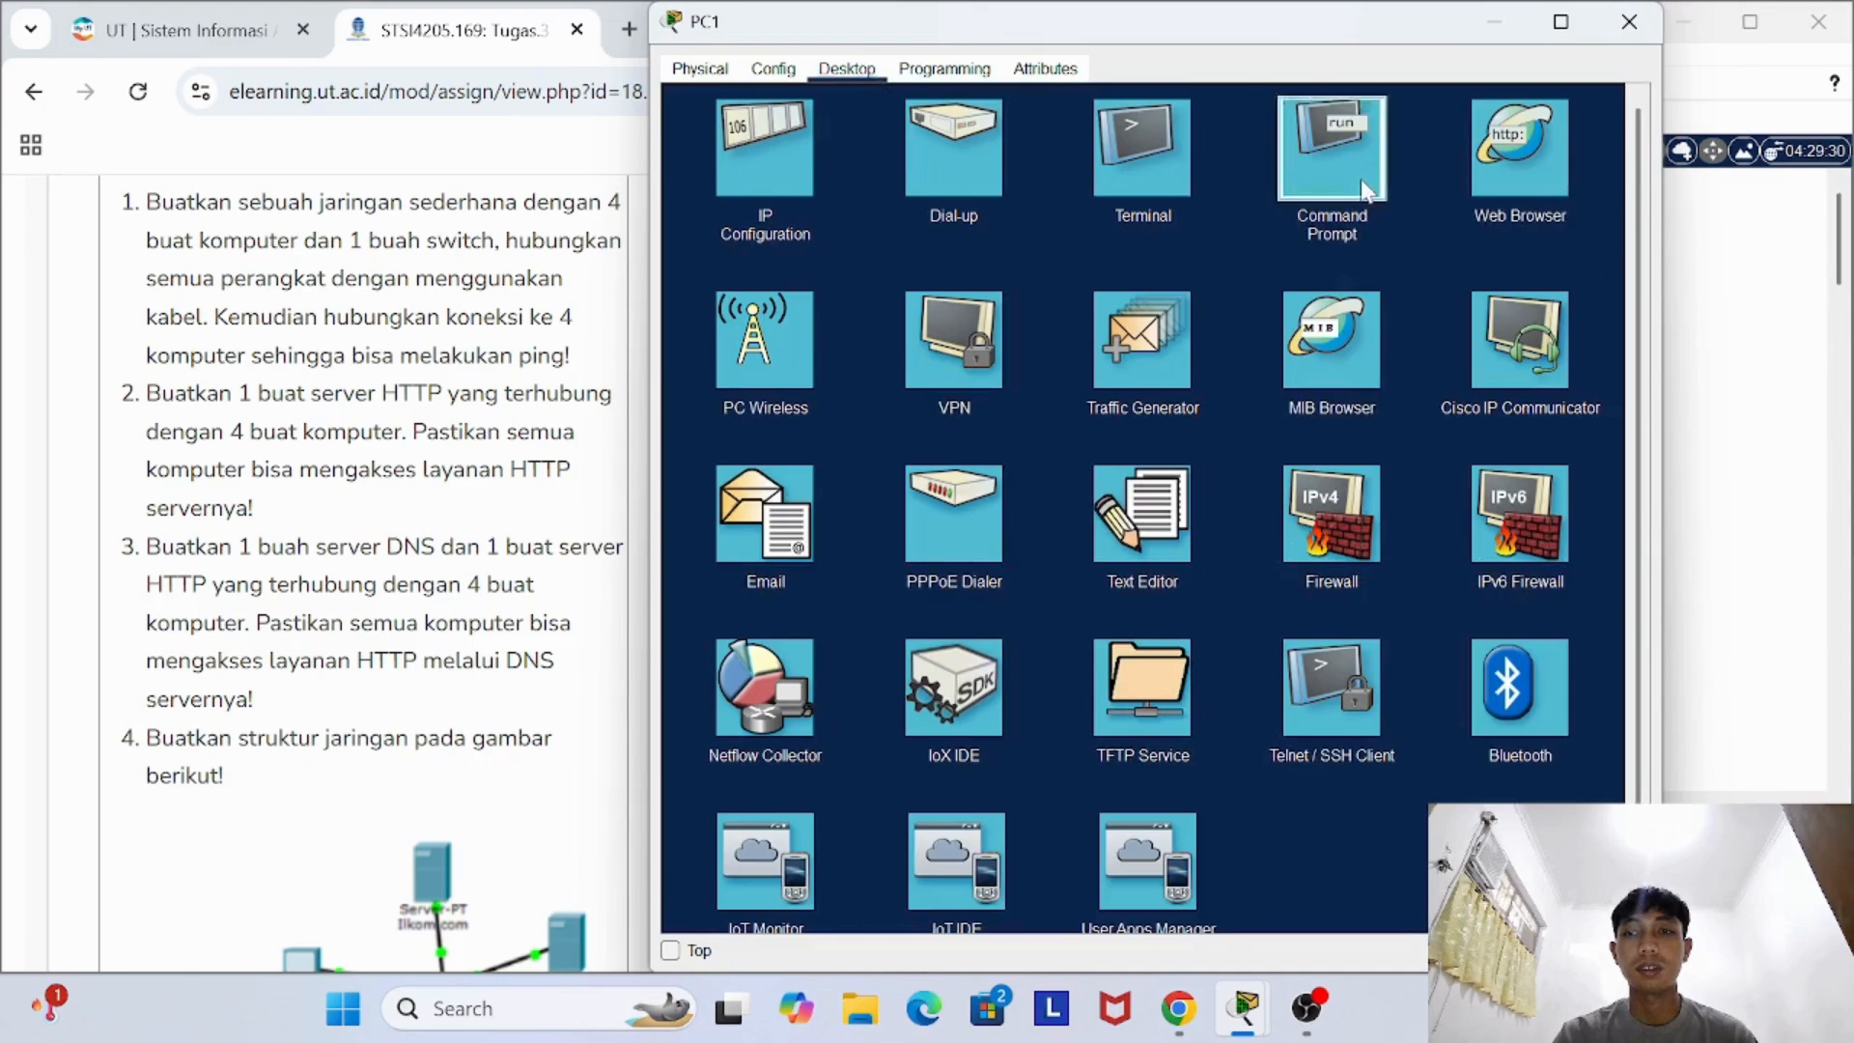
click(1322, 153)
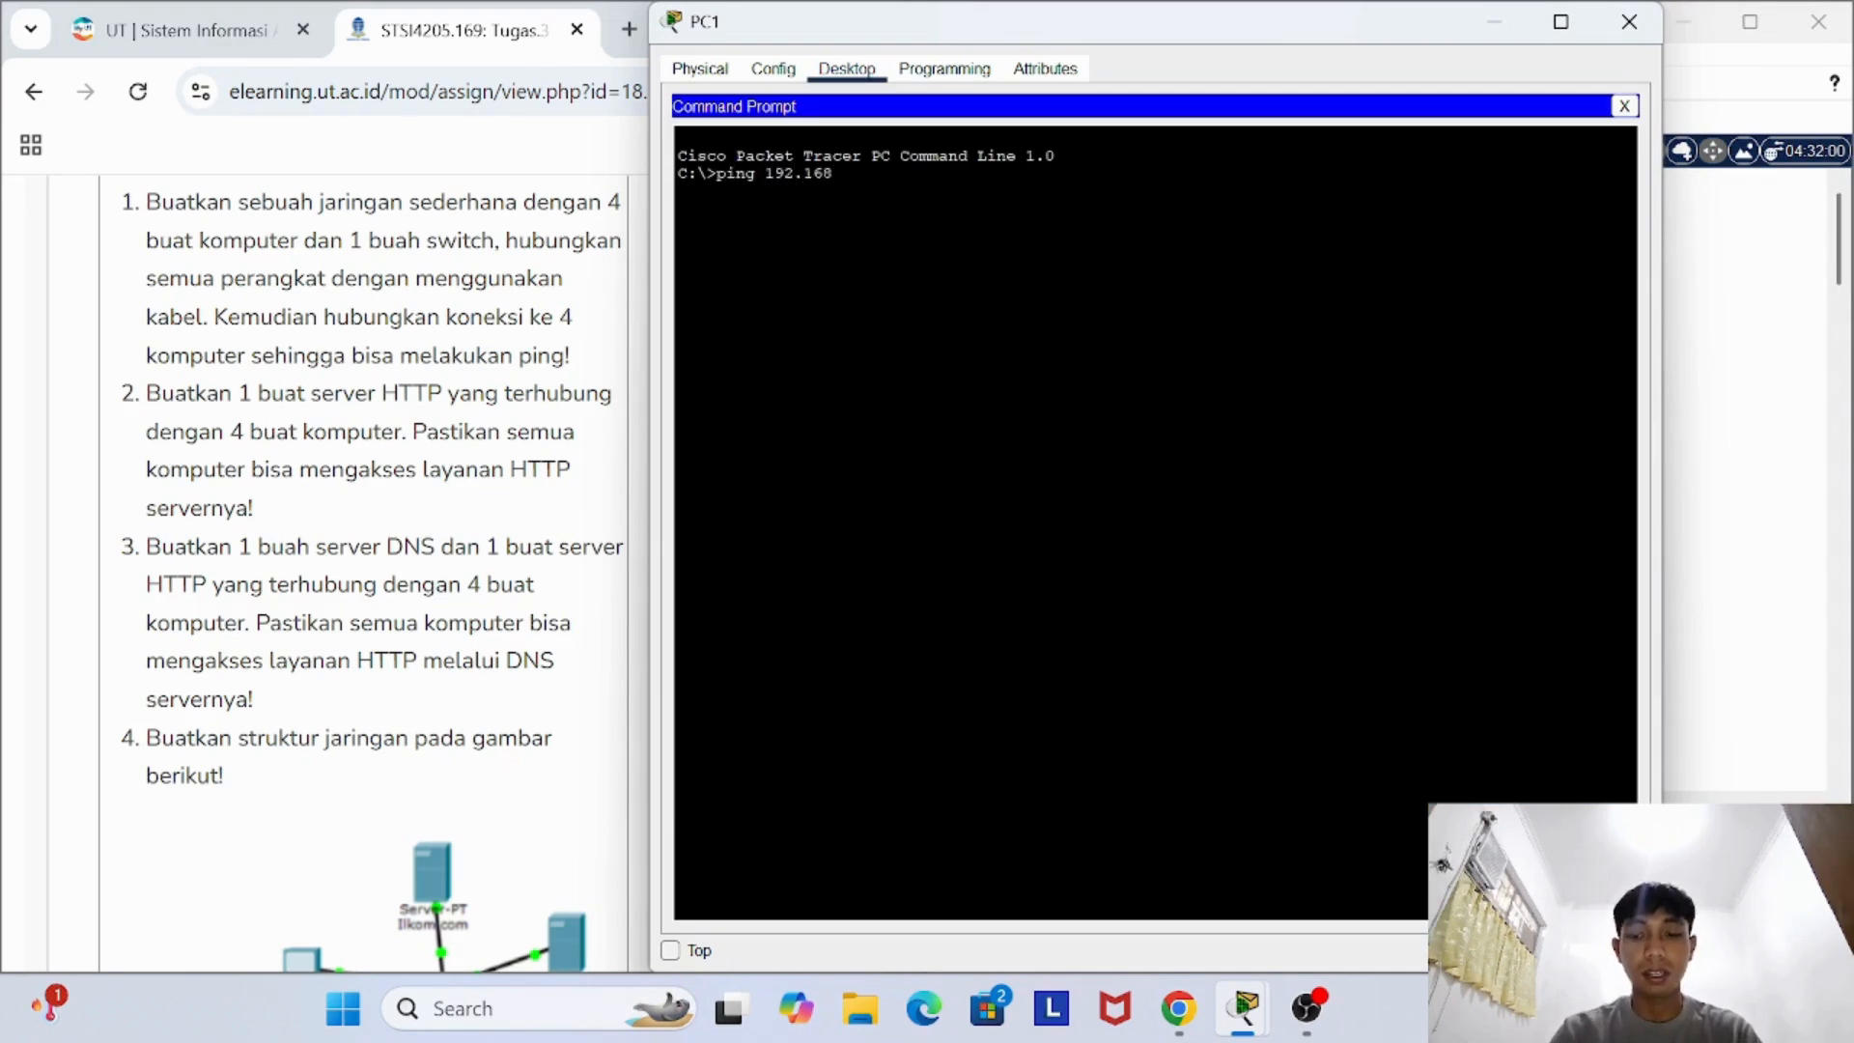
text(ping 192.168.1.6)
key(Return)
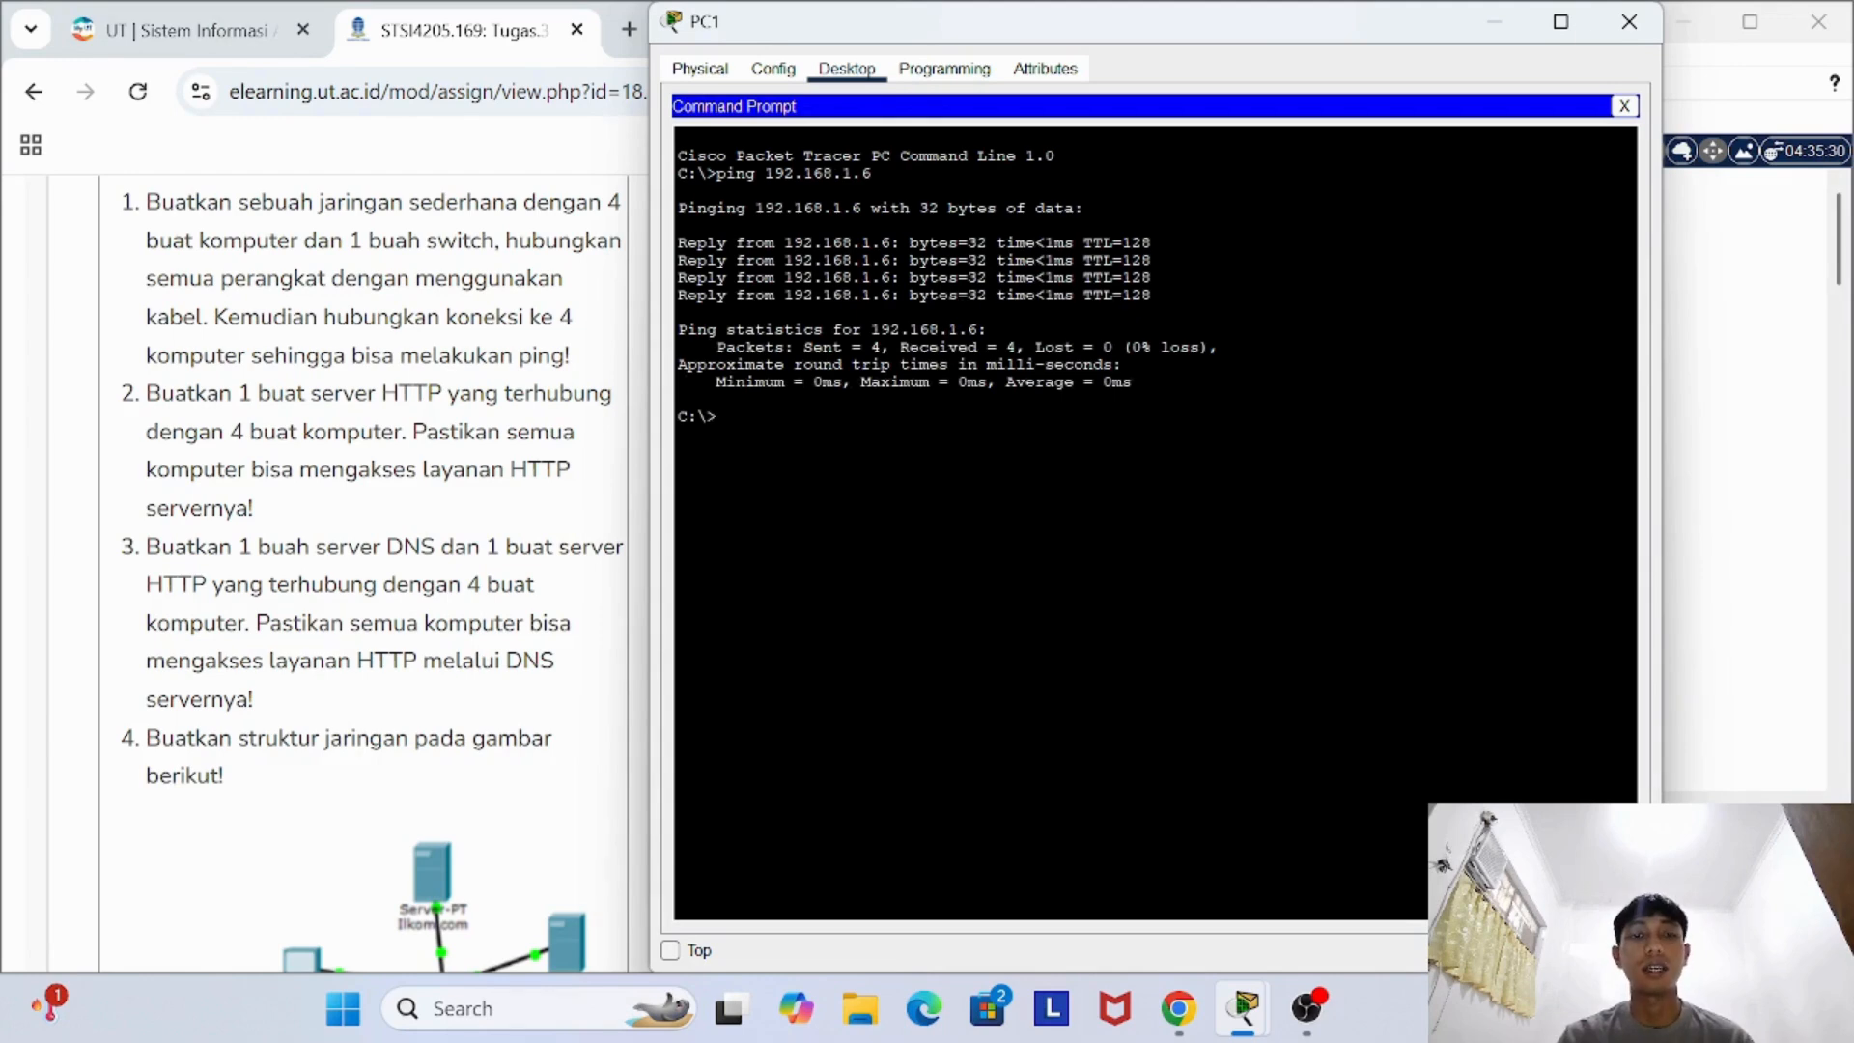
click(1629, 21)
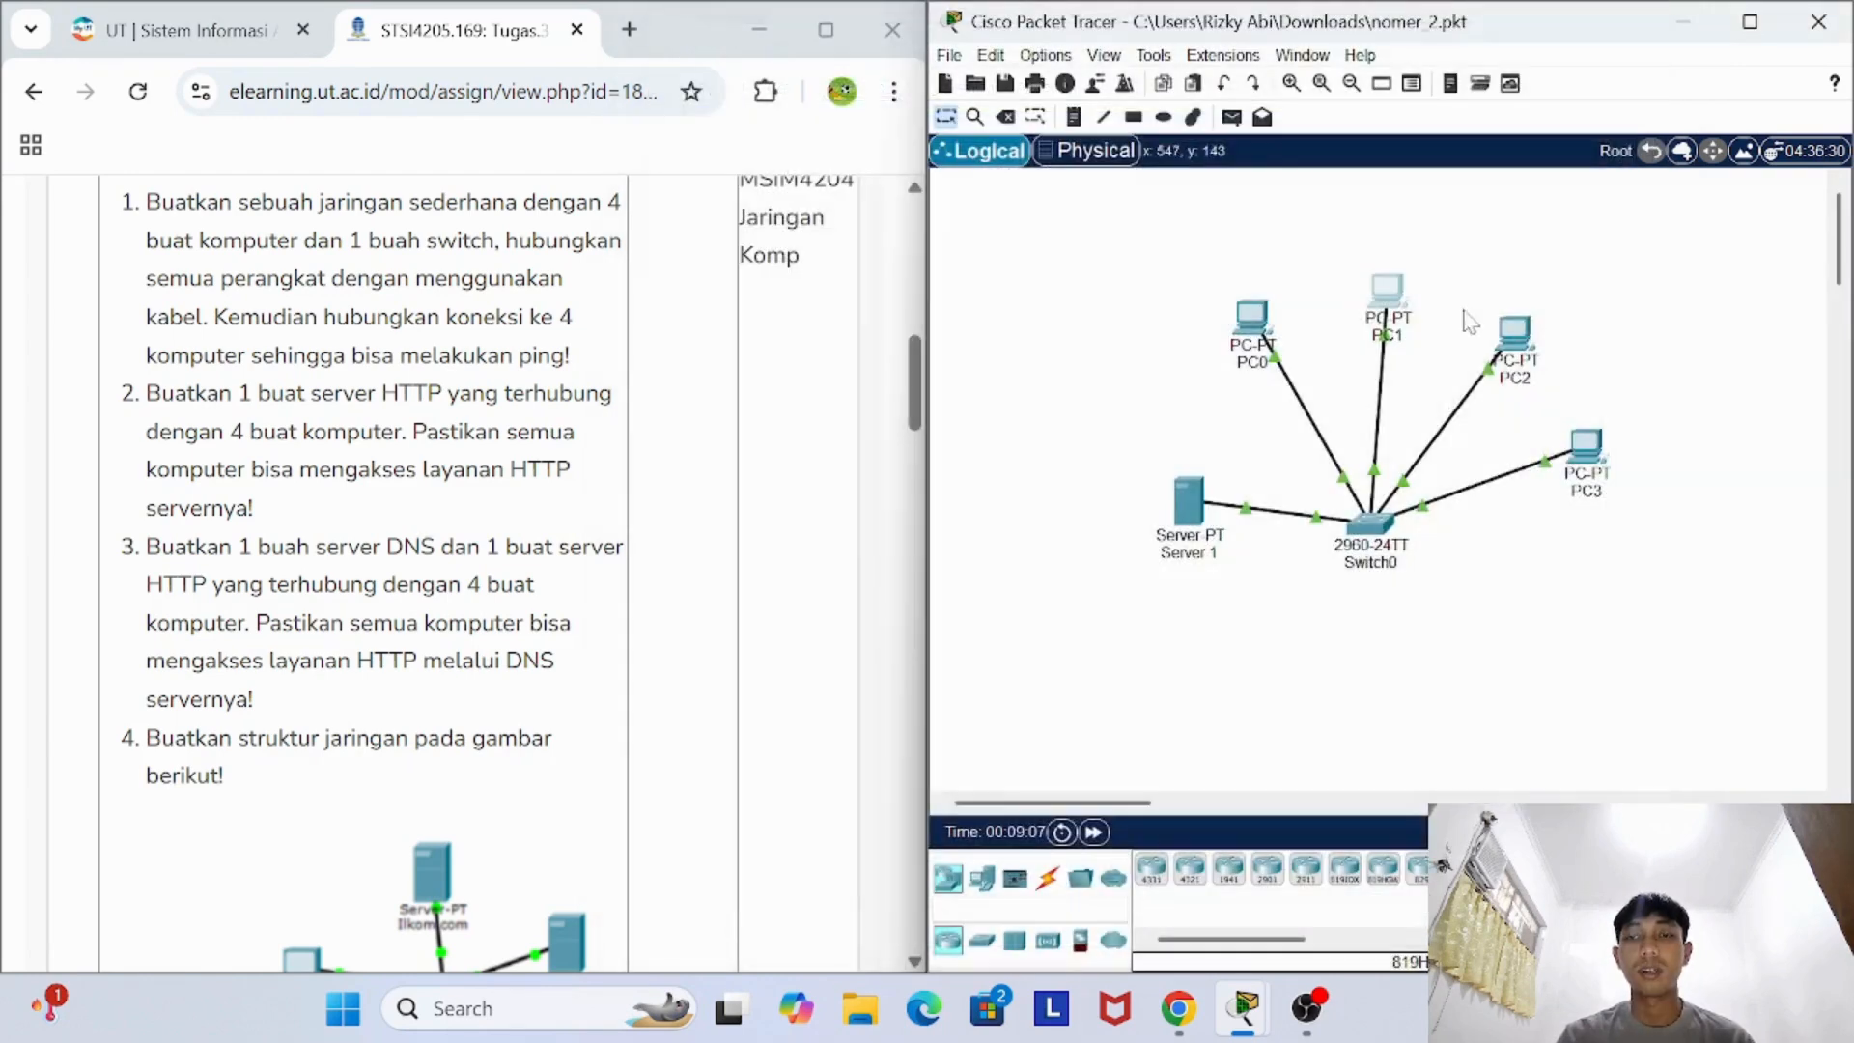
- Ping the server at 192.168.1.6 from PC2's Command Prompt, and close PC2's device window
click(1514, 333)
click(846, 69)
click(1315, 207)
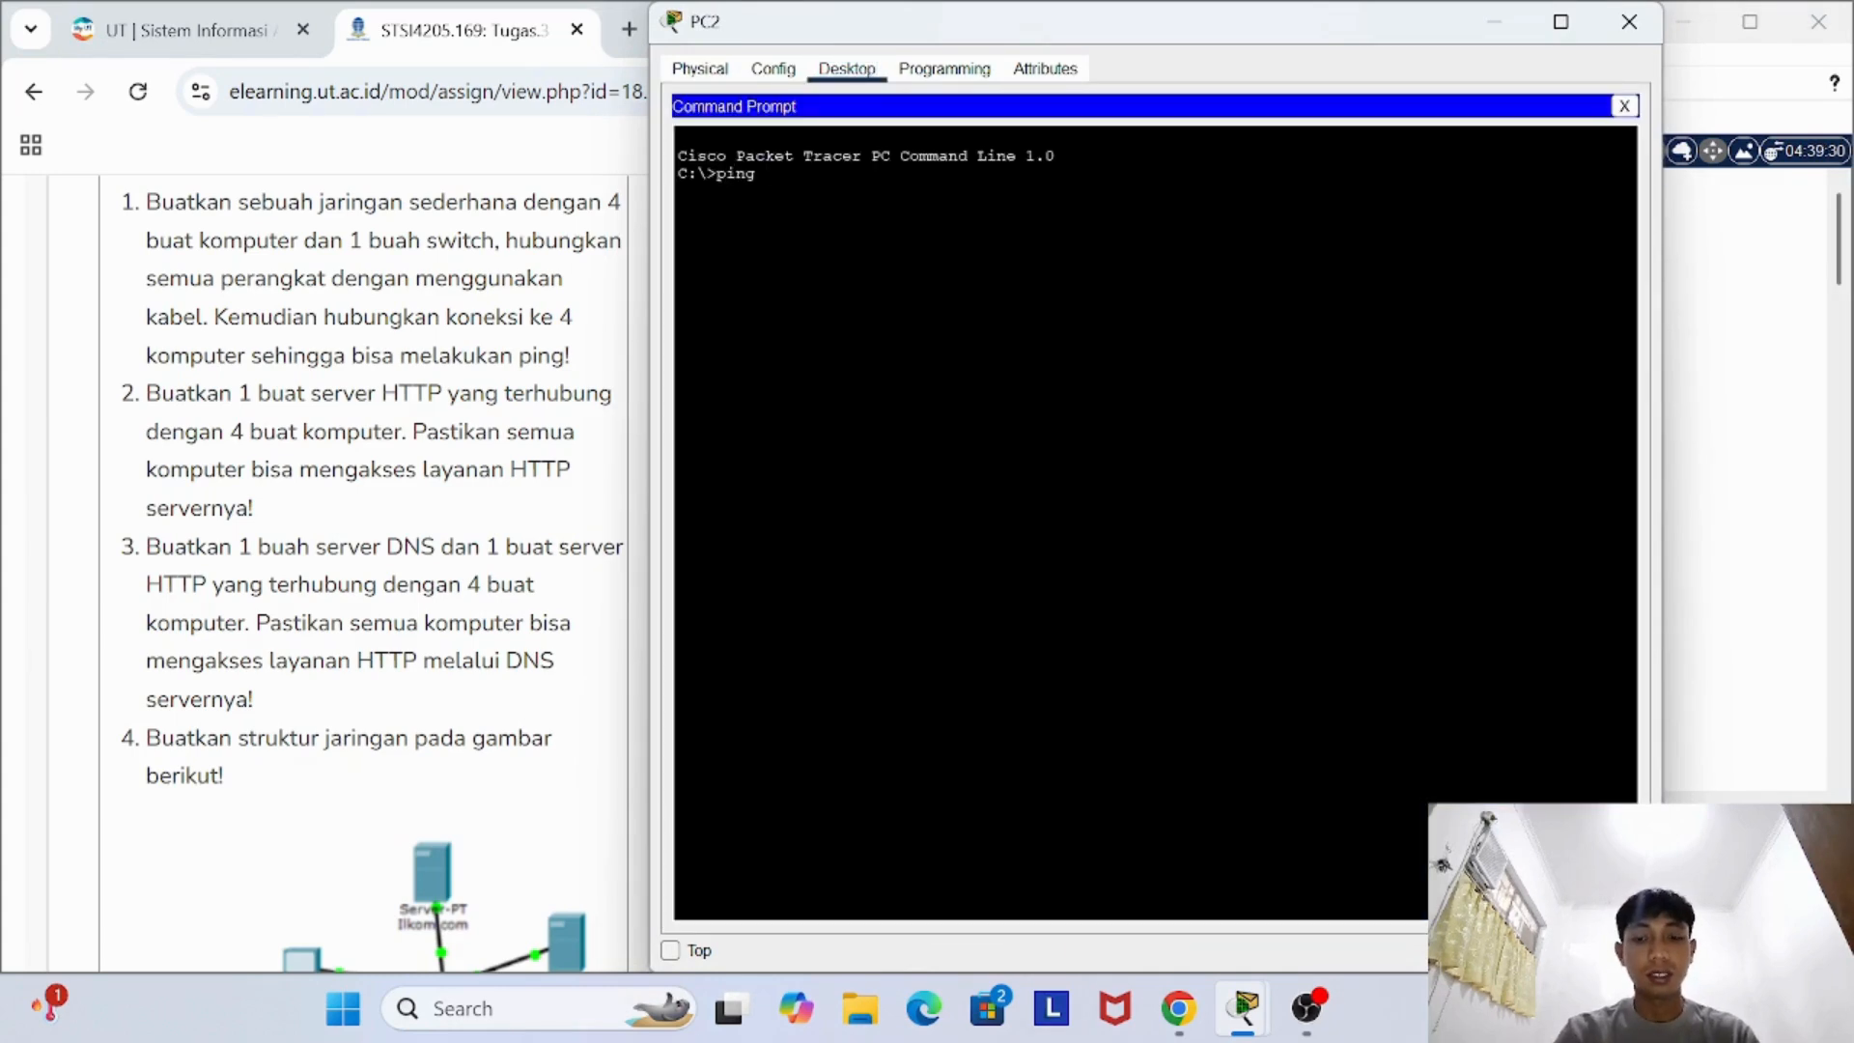
text(ping 168)
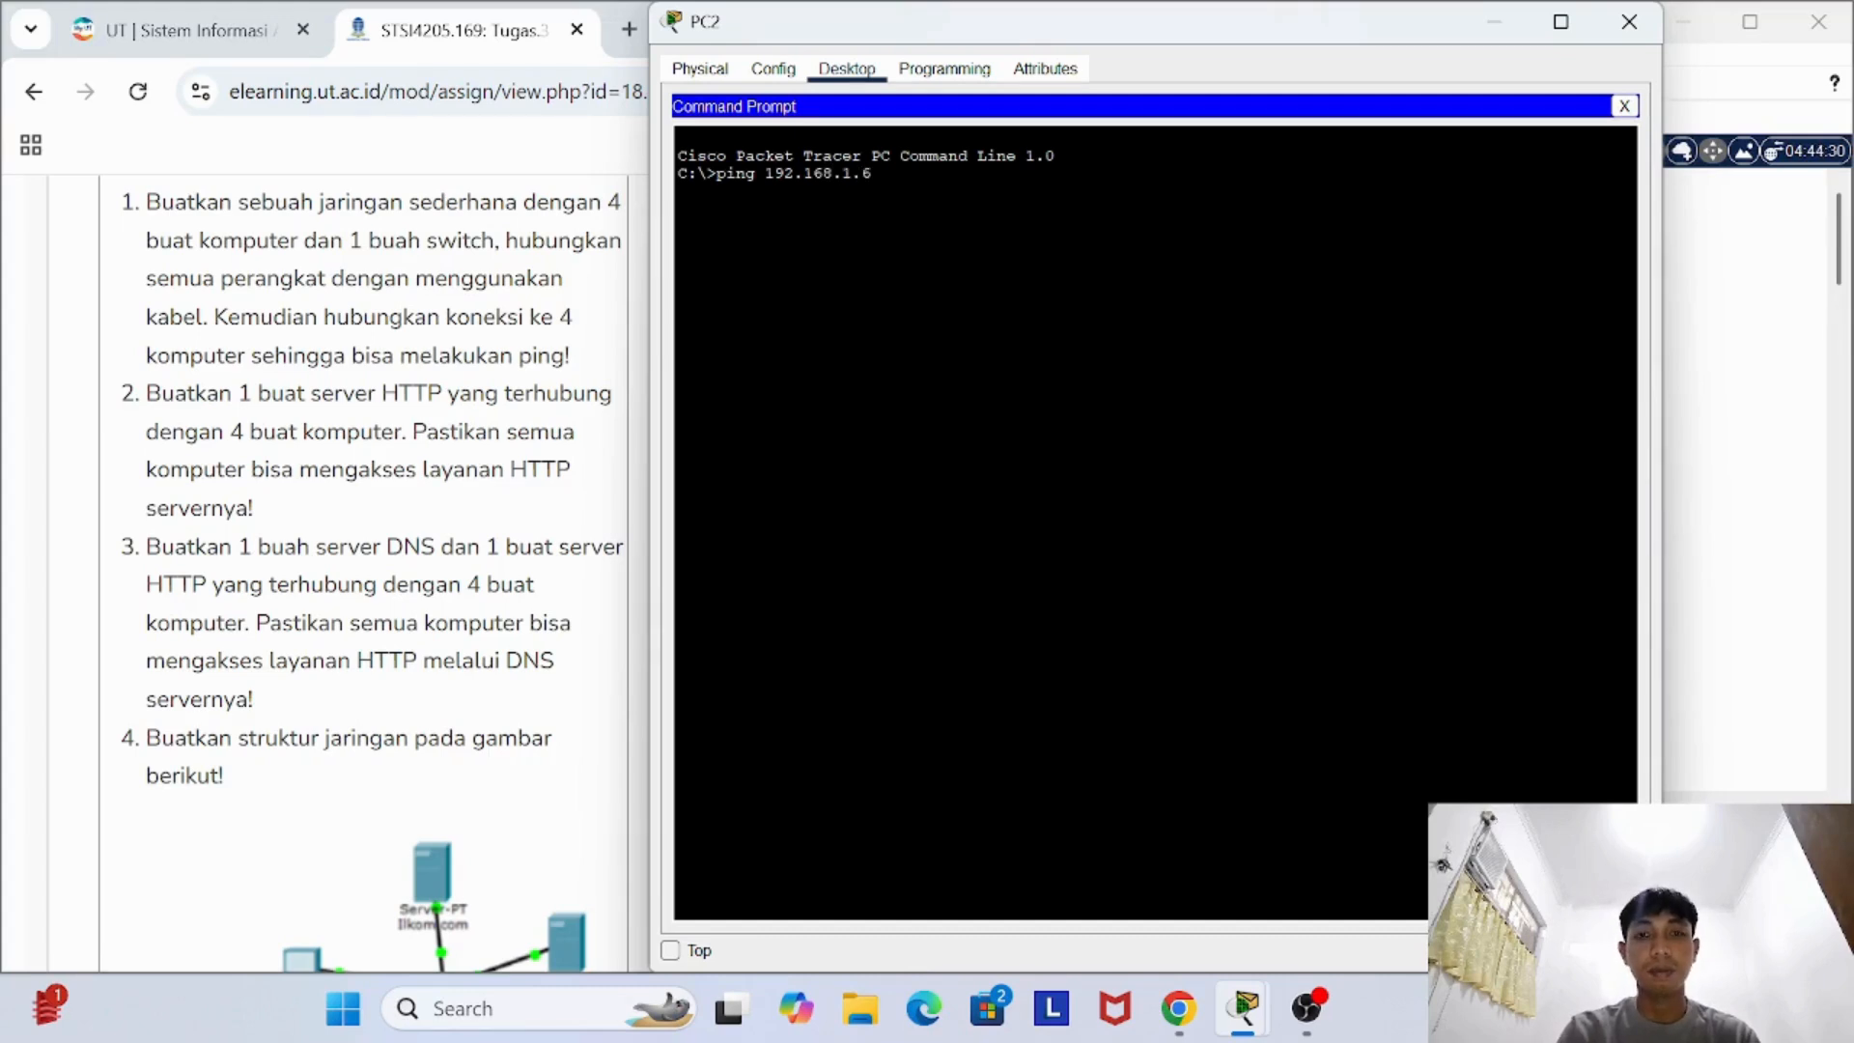
key(Return)
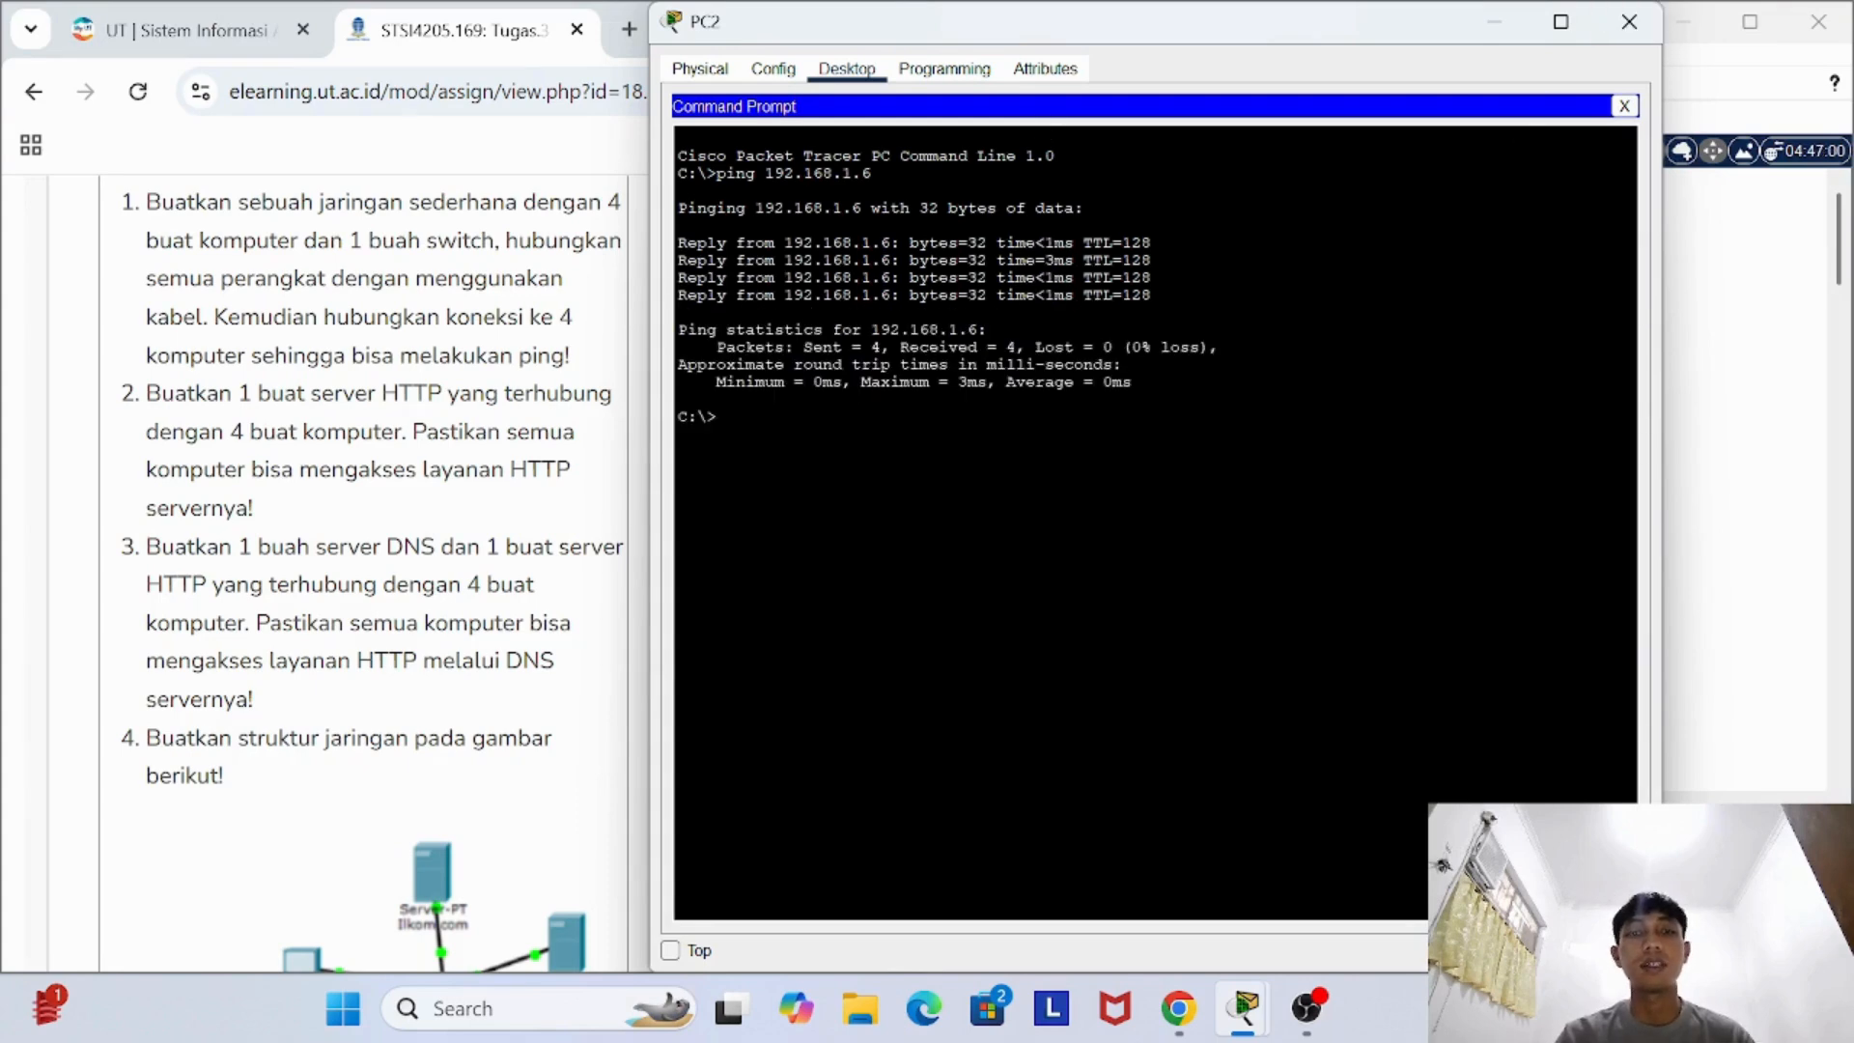
click(1629, 21)
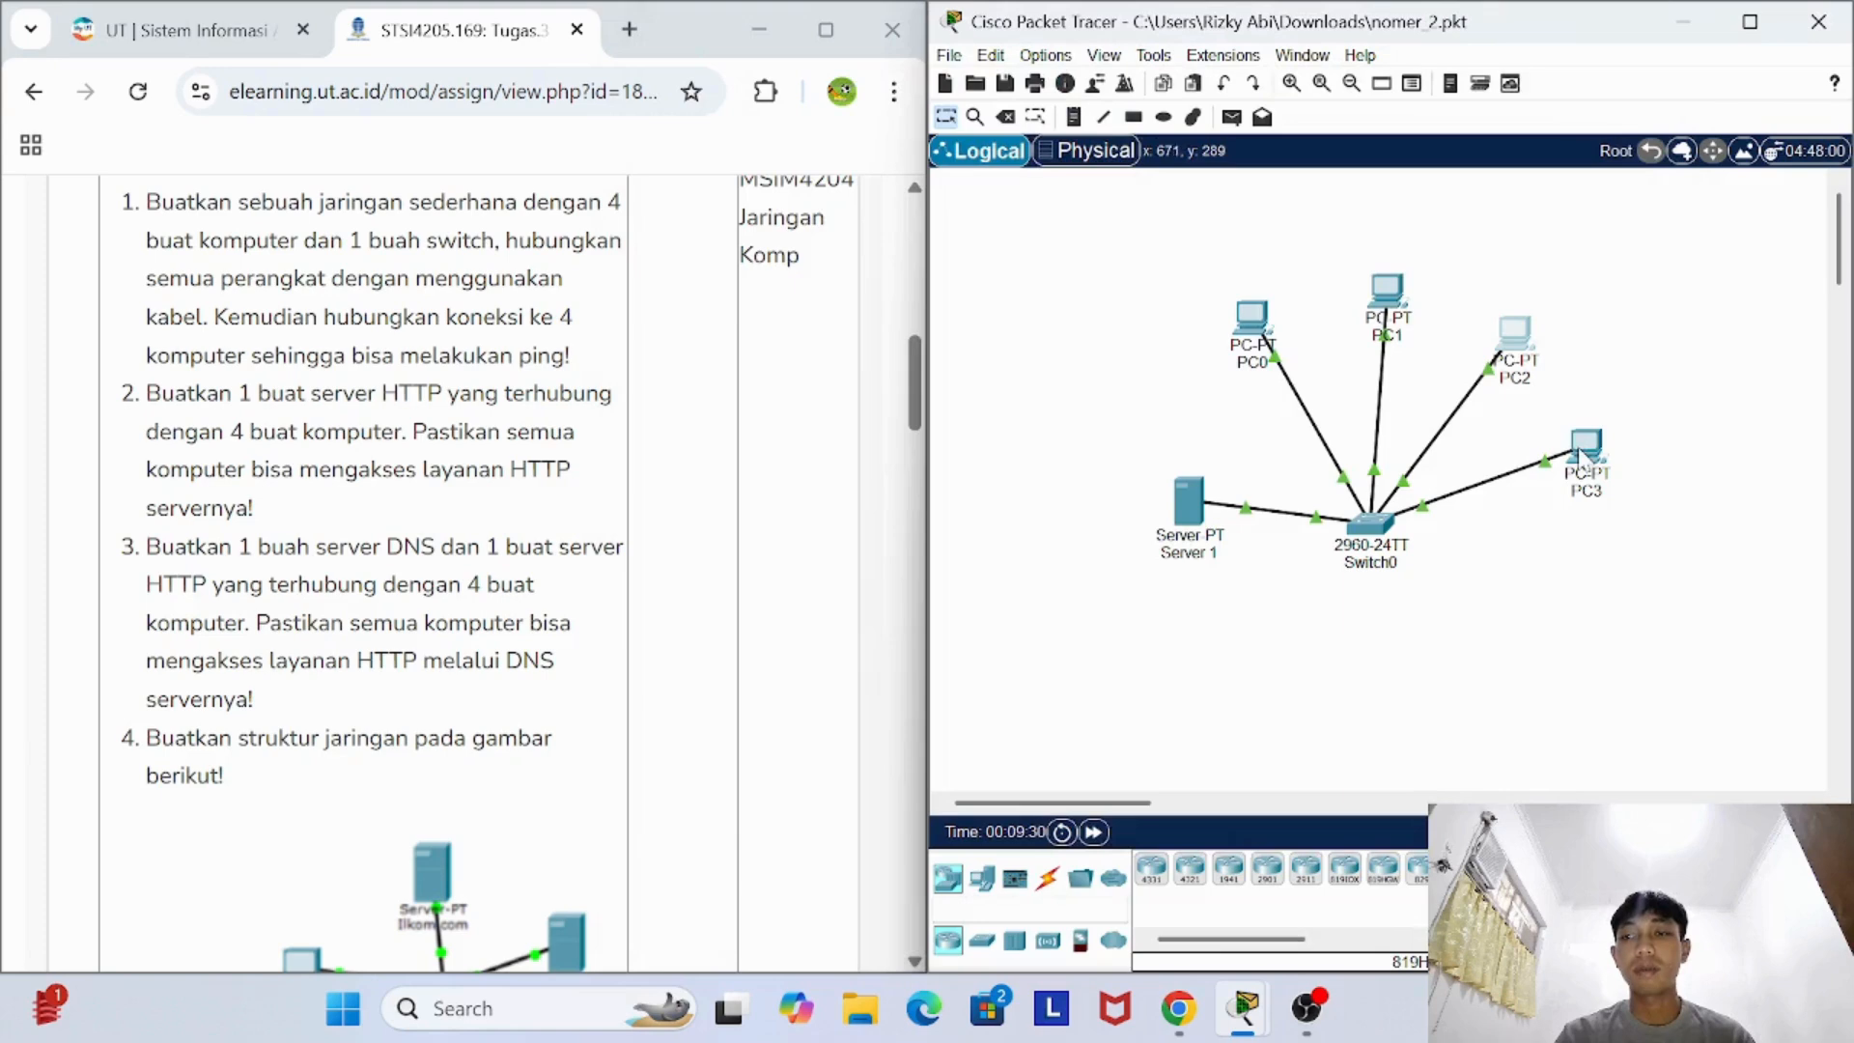
- Ping the server at 192.168.1.6 from PC3's Command Prompt
click(1513, 333)
click(849, 71)
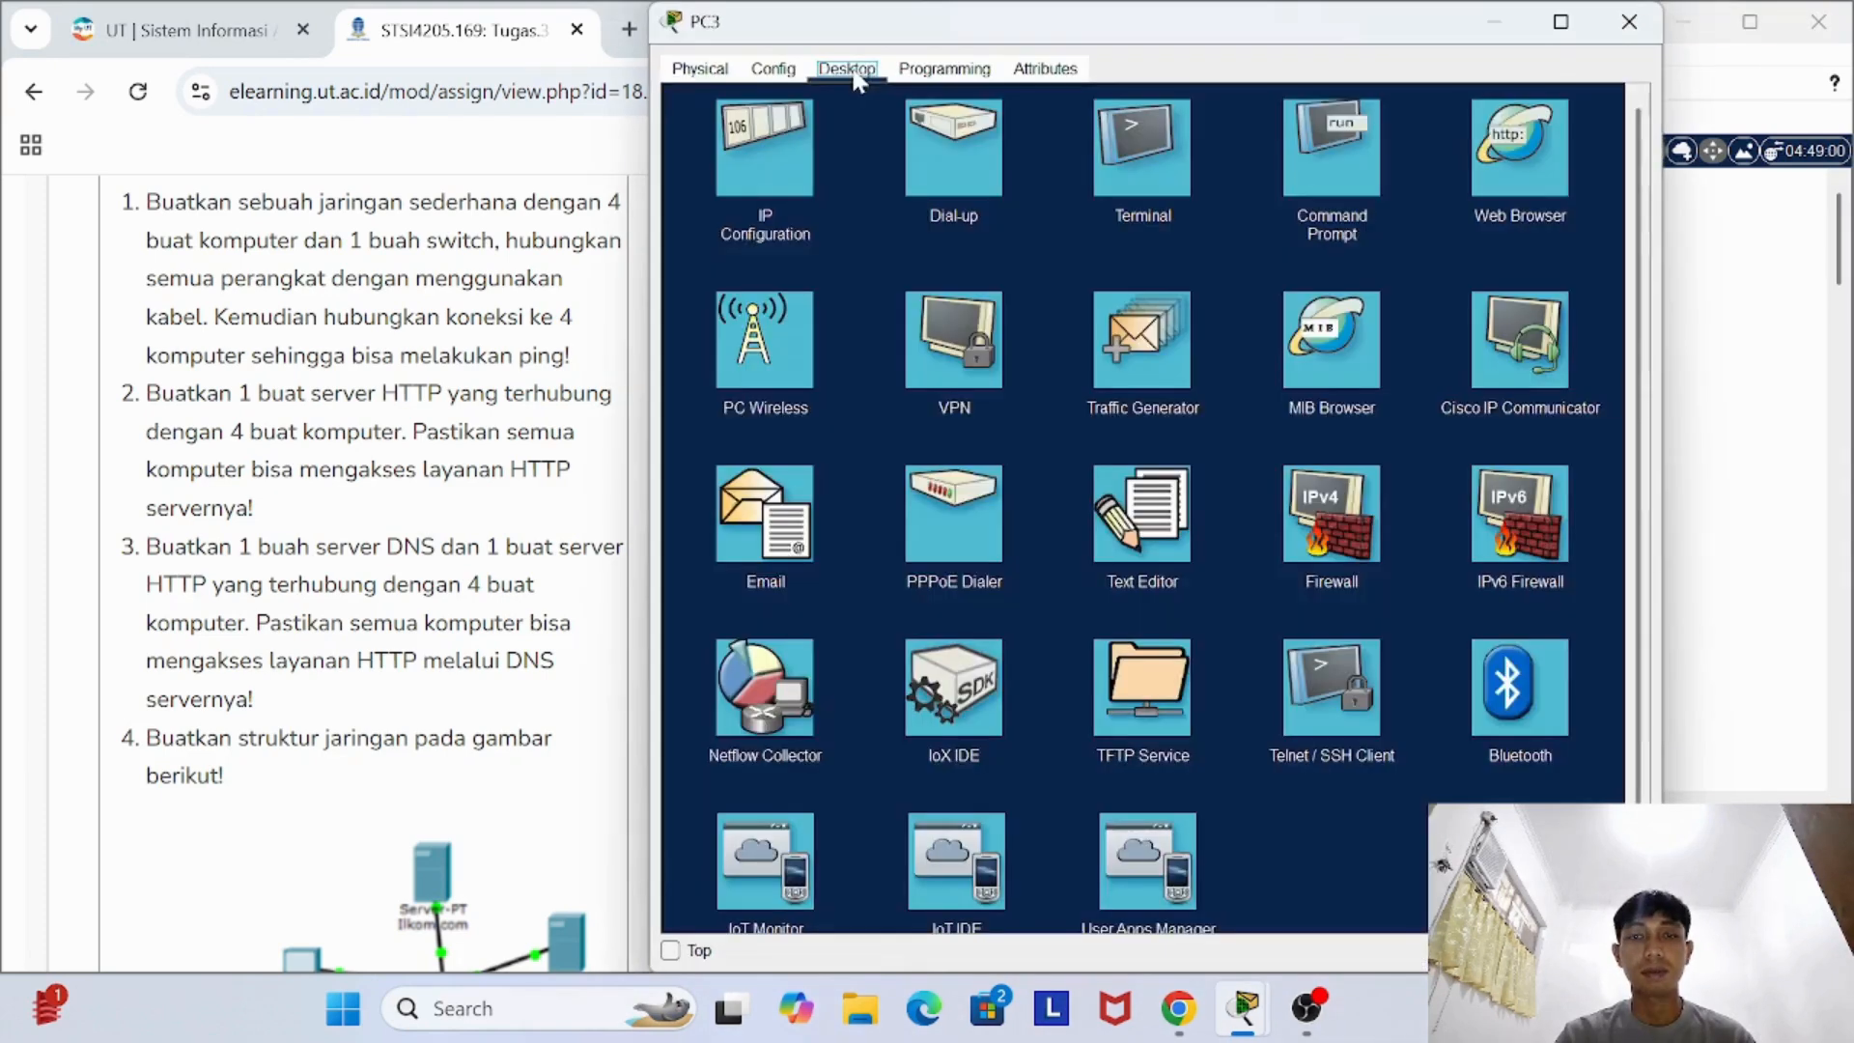
click(1338, 176)
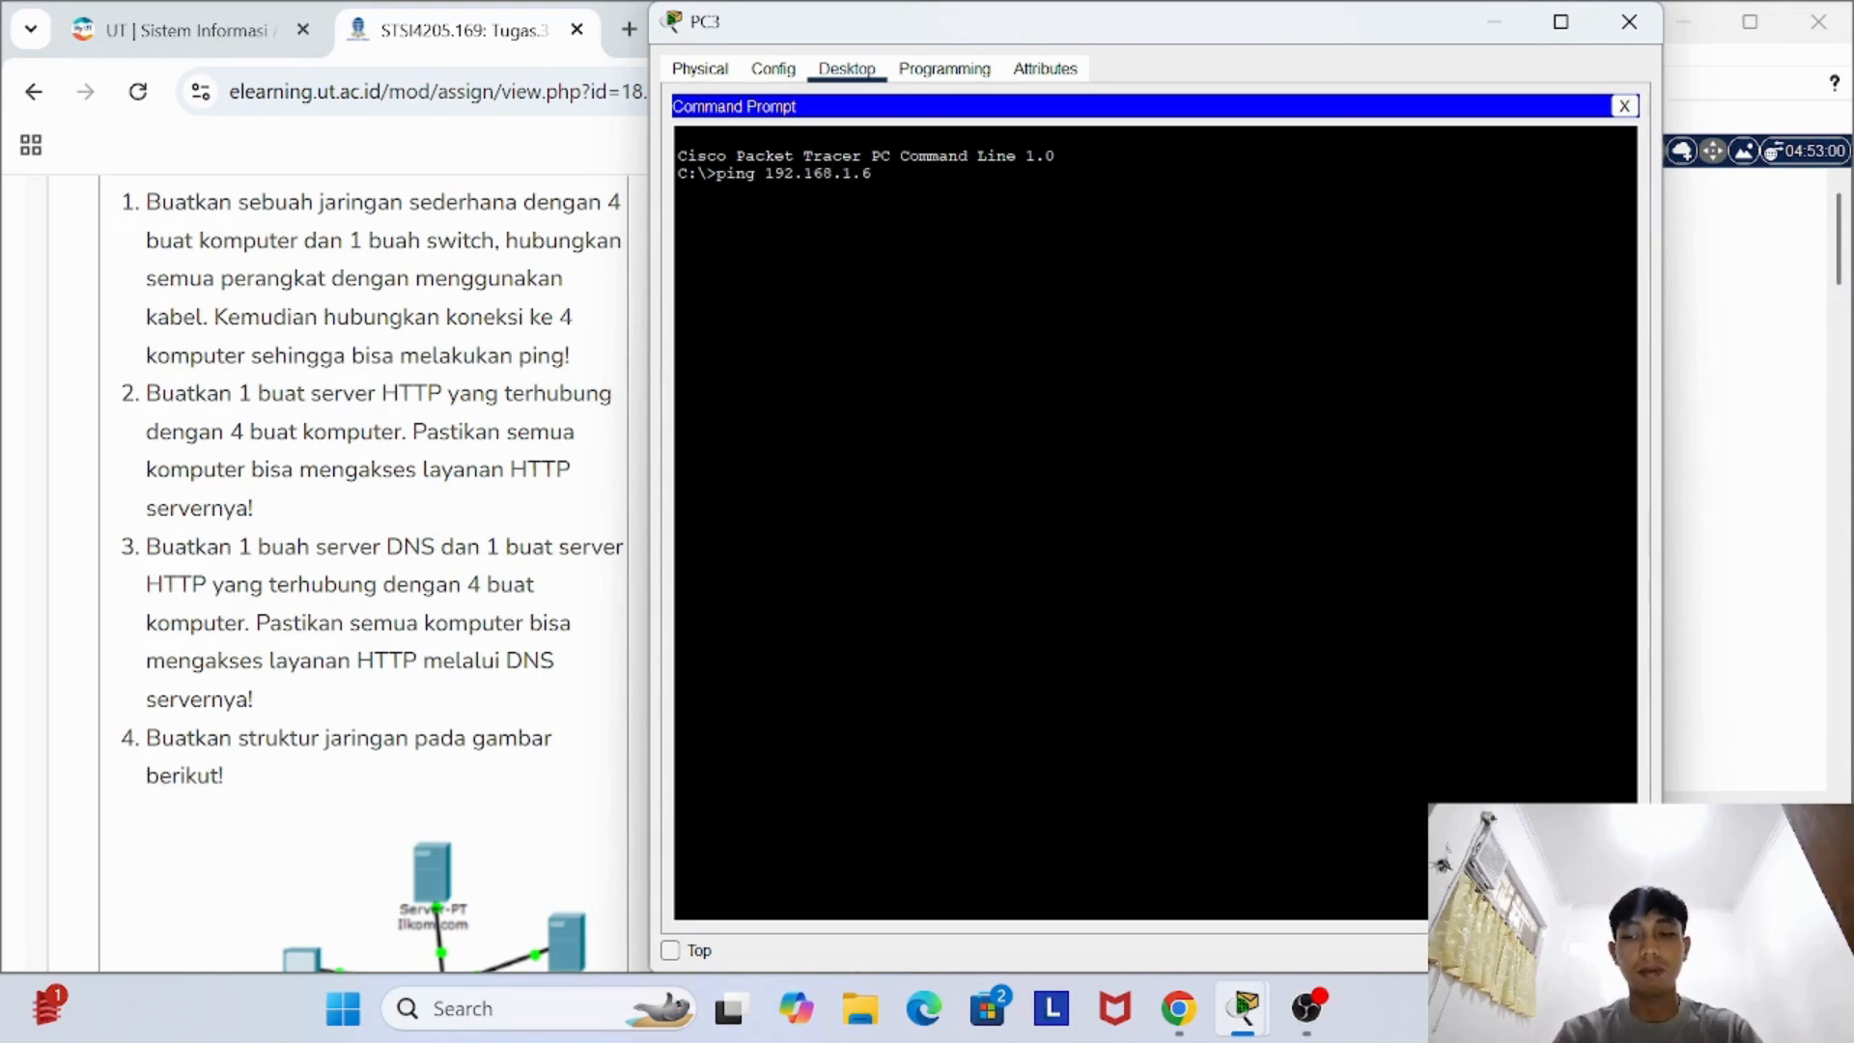
key(Return)
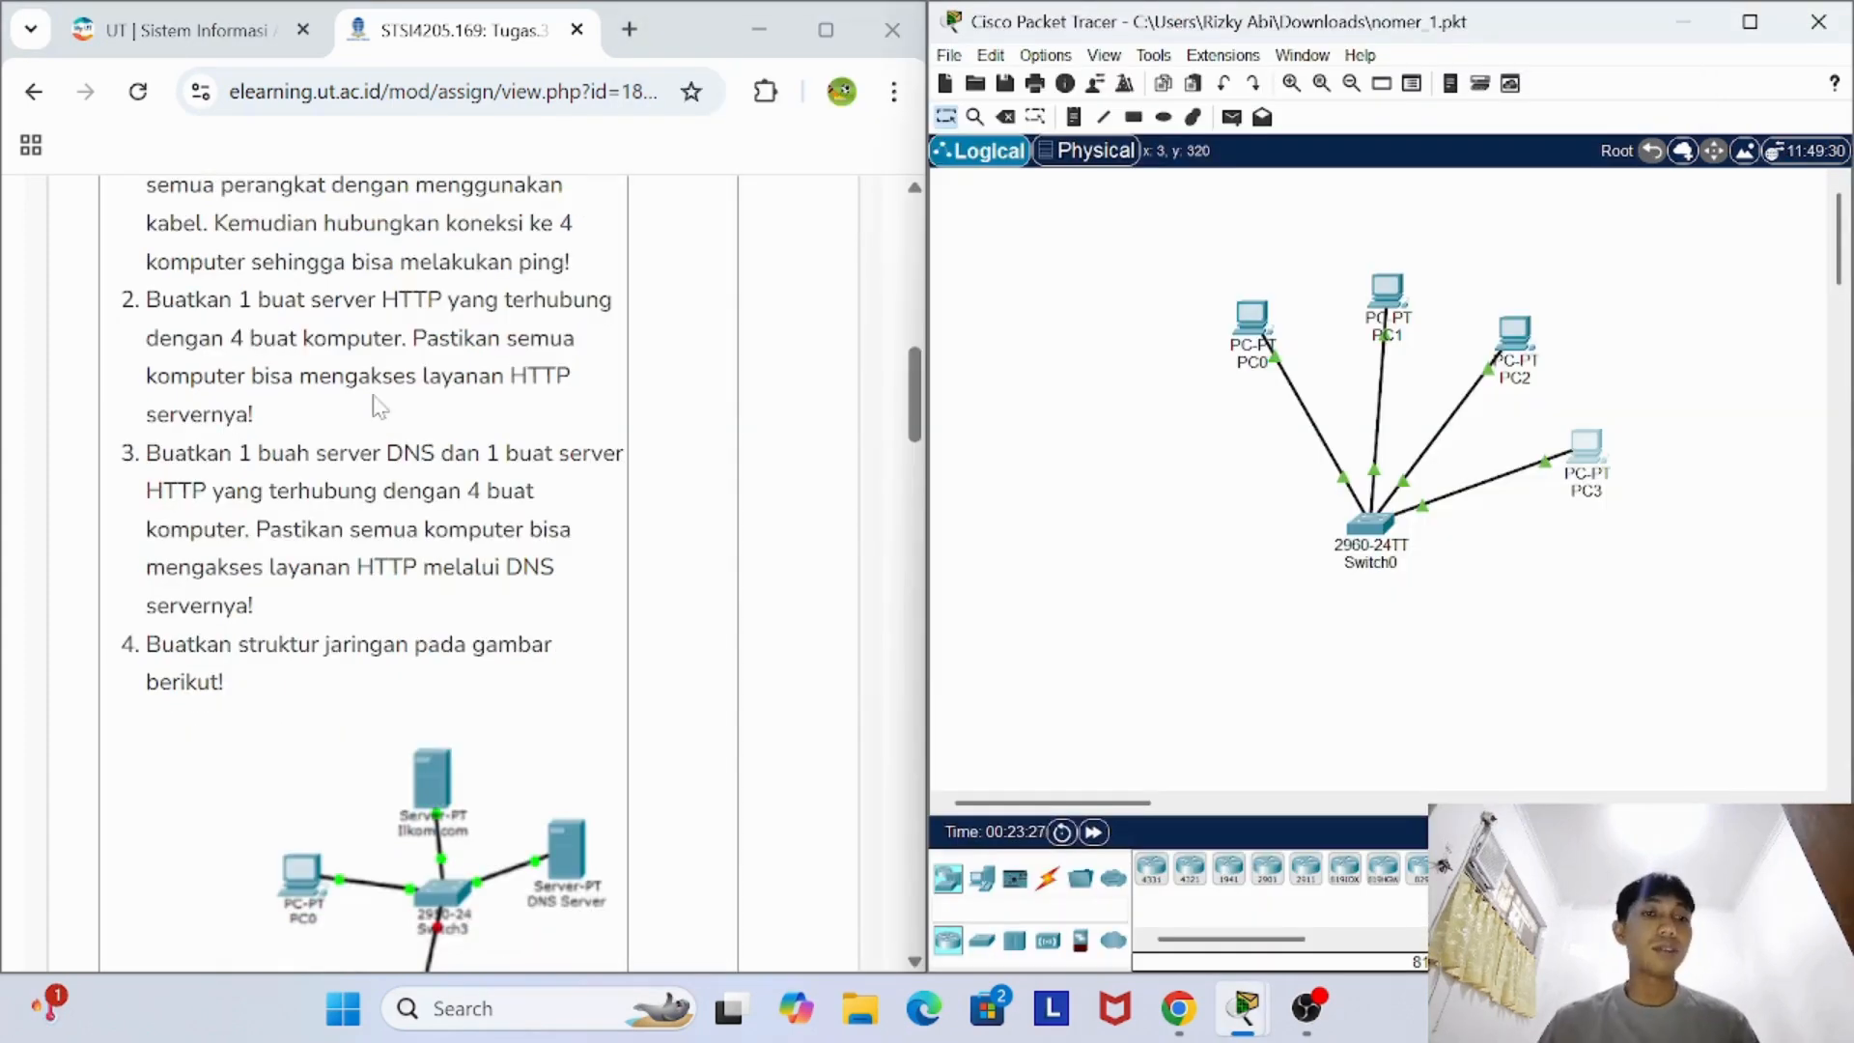
- Bring task 3 of the assignment into view and switch to the Packet Tracer window with nomer_3.pkt
scroll(379, 406, down, 1)
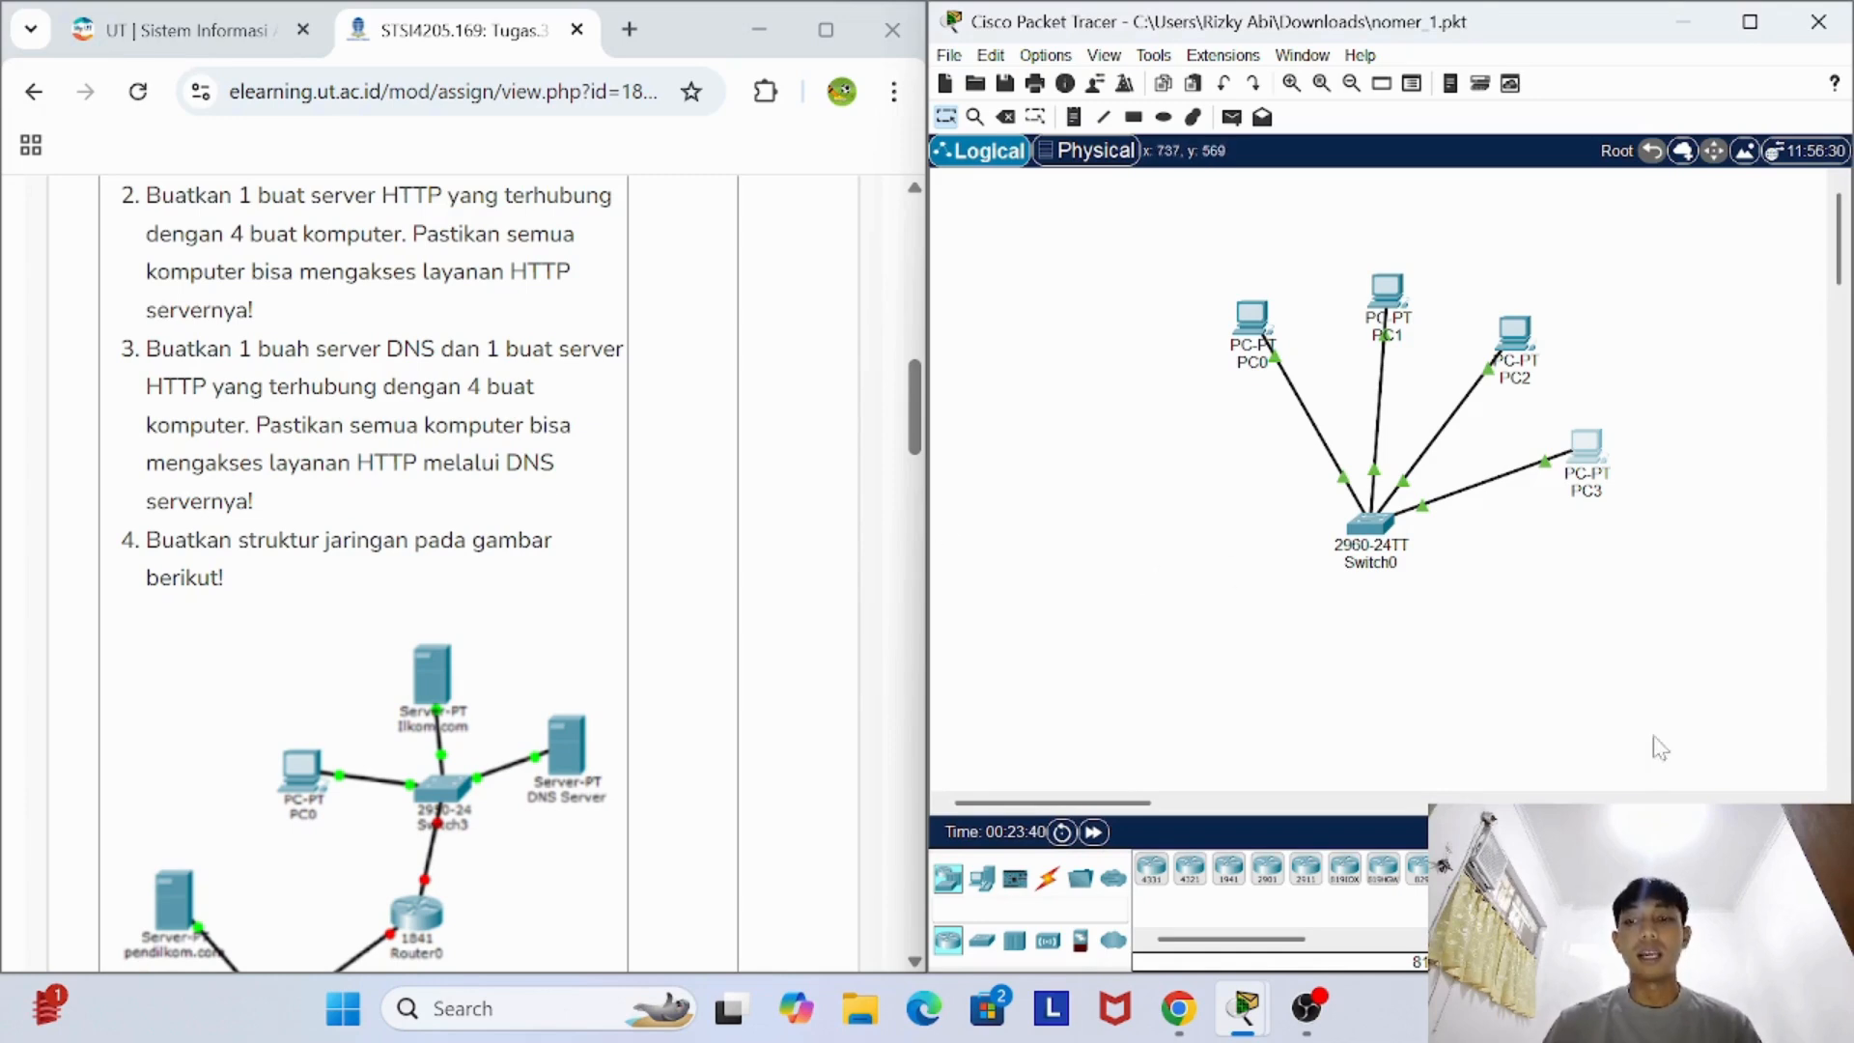
click(1246, 1008)
click(1351, 864)
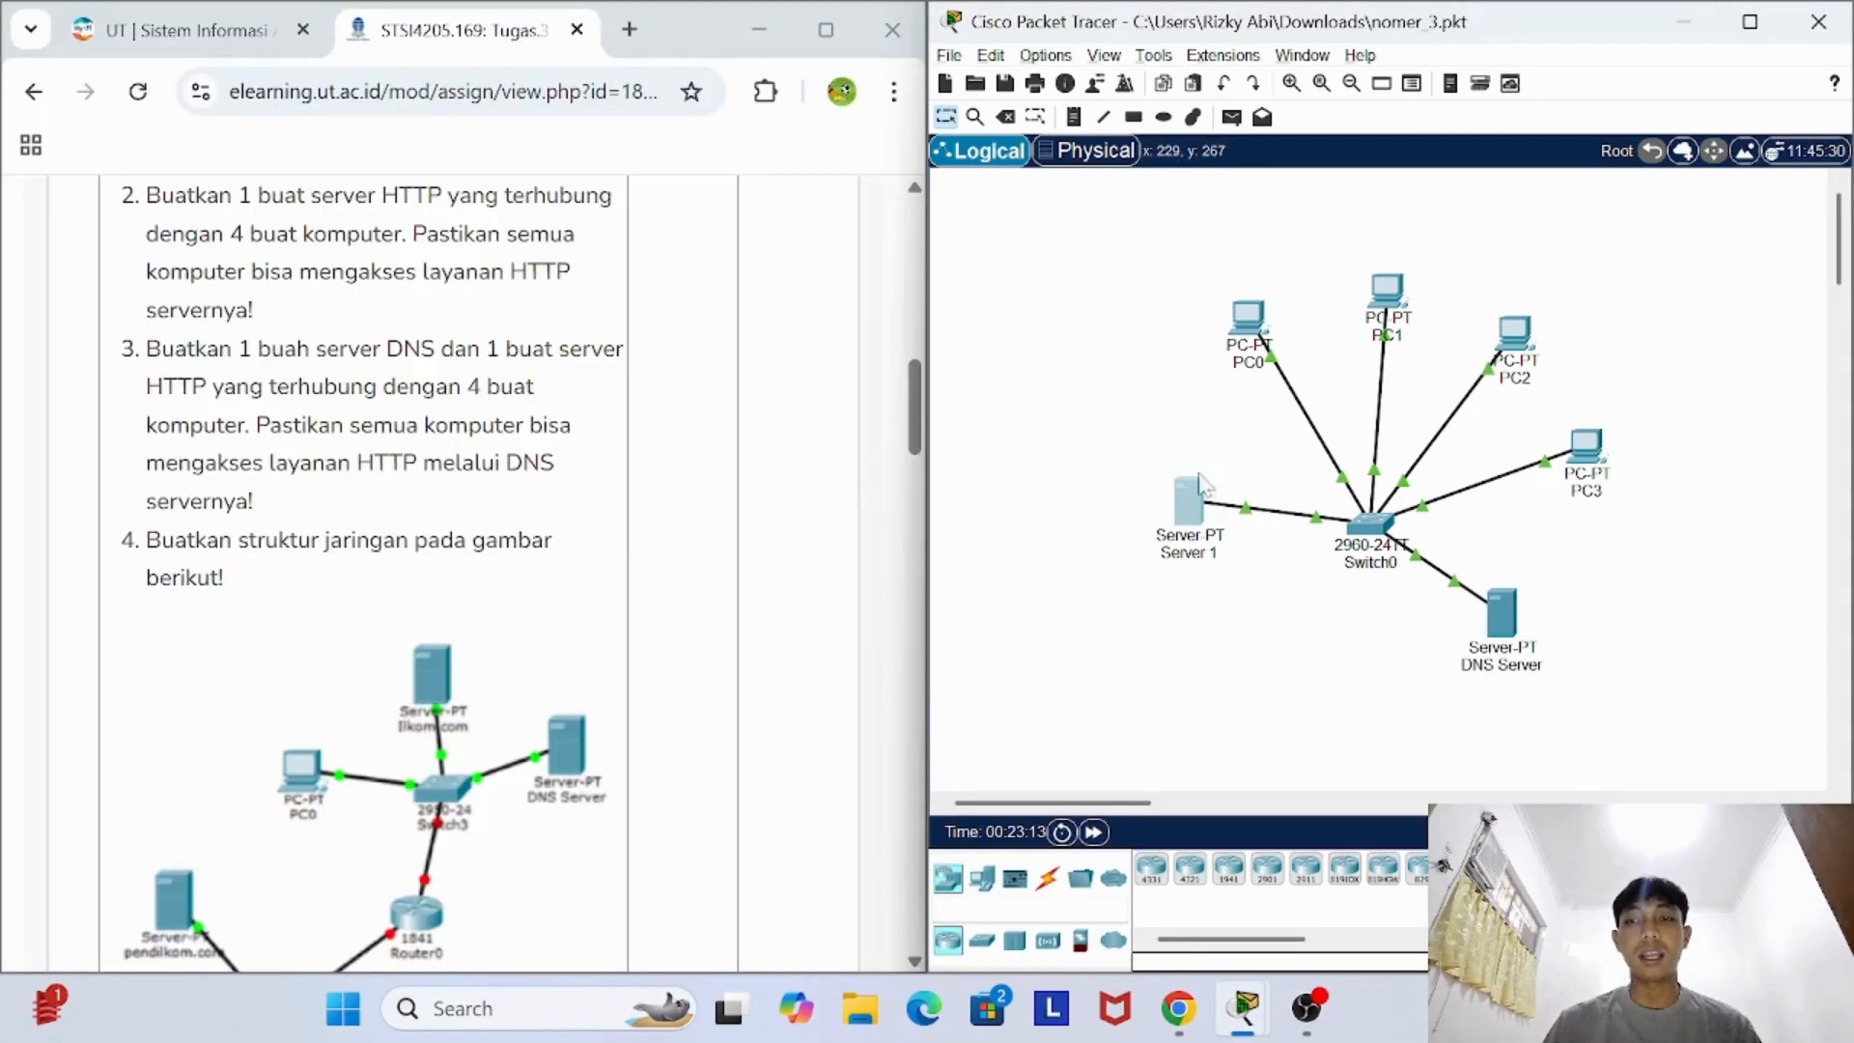
- Check the IP configuration of the DNS Server's FastEthernet0 interface
click(1499, 610)
click(773, 69)
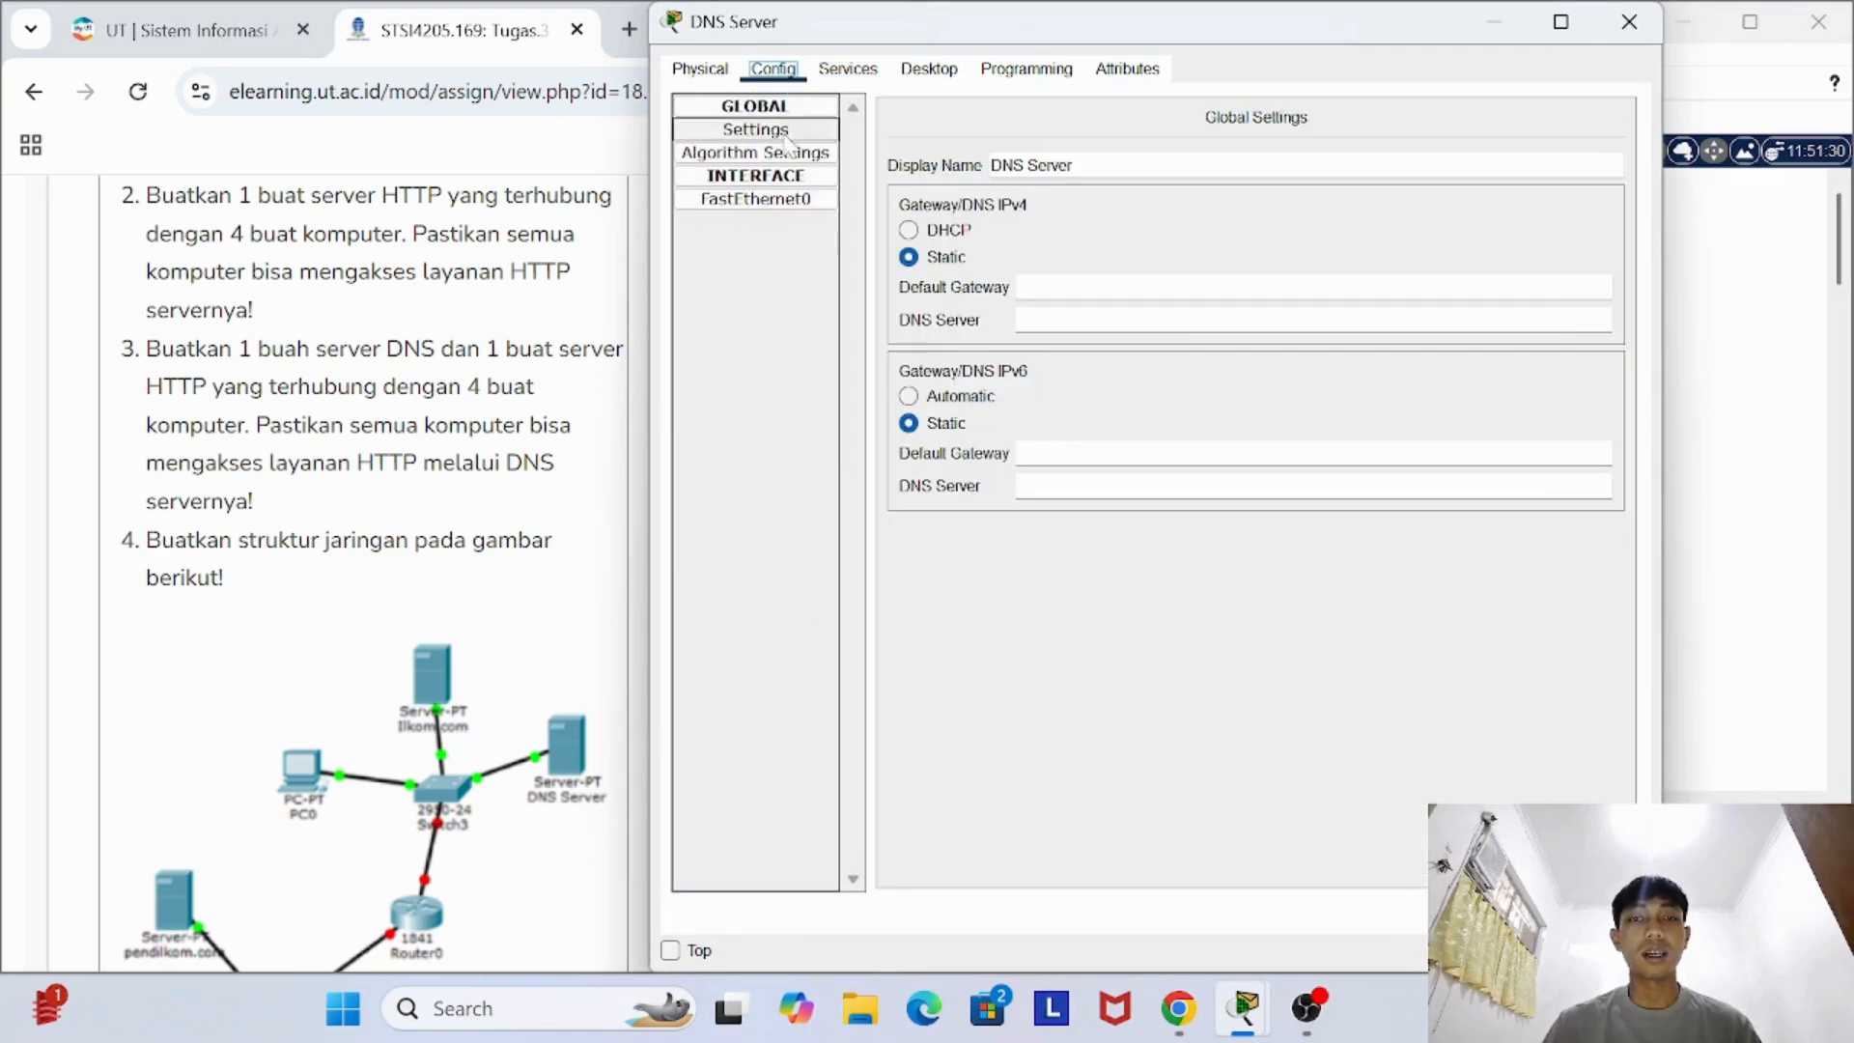
click(779, 201)
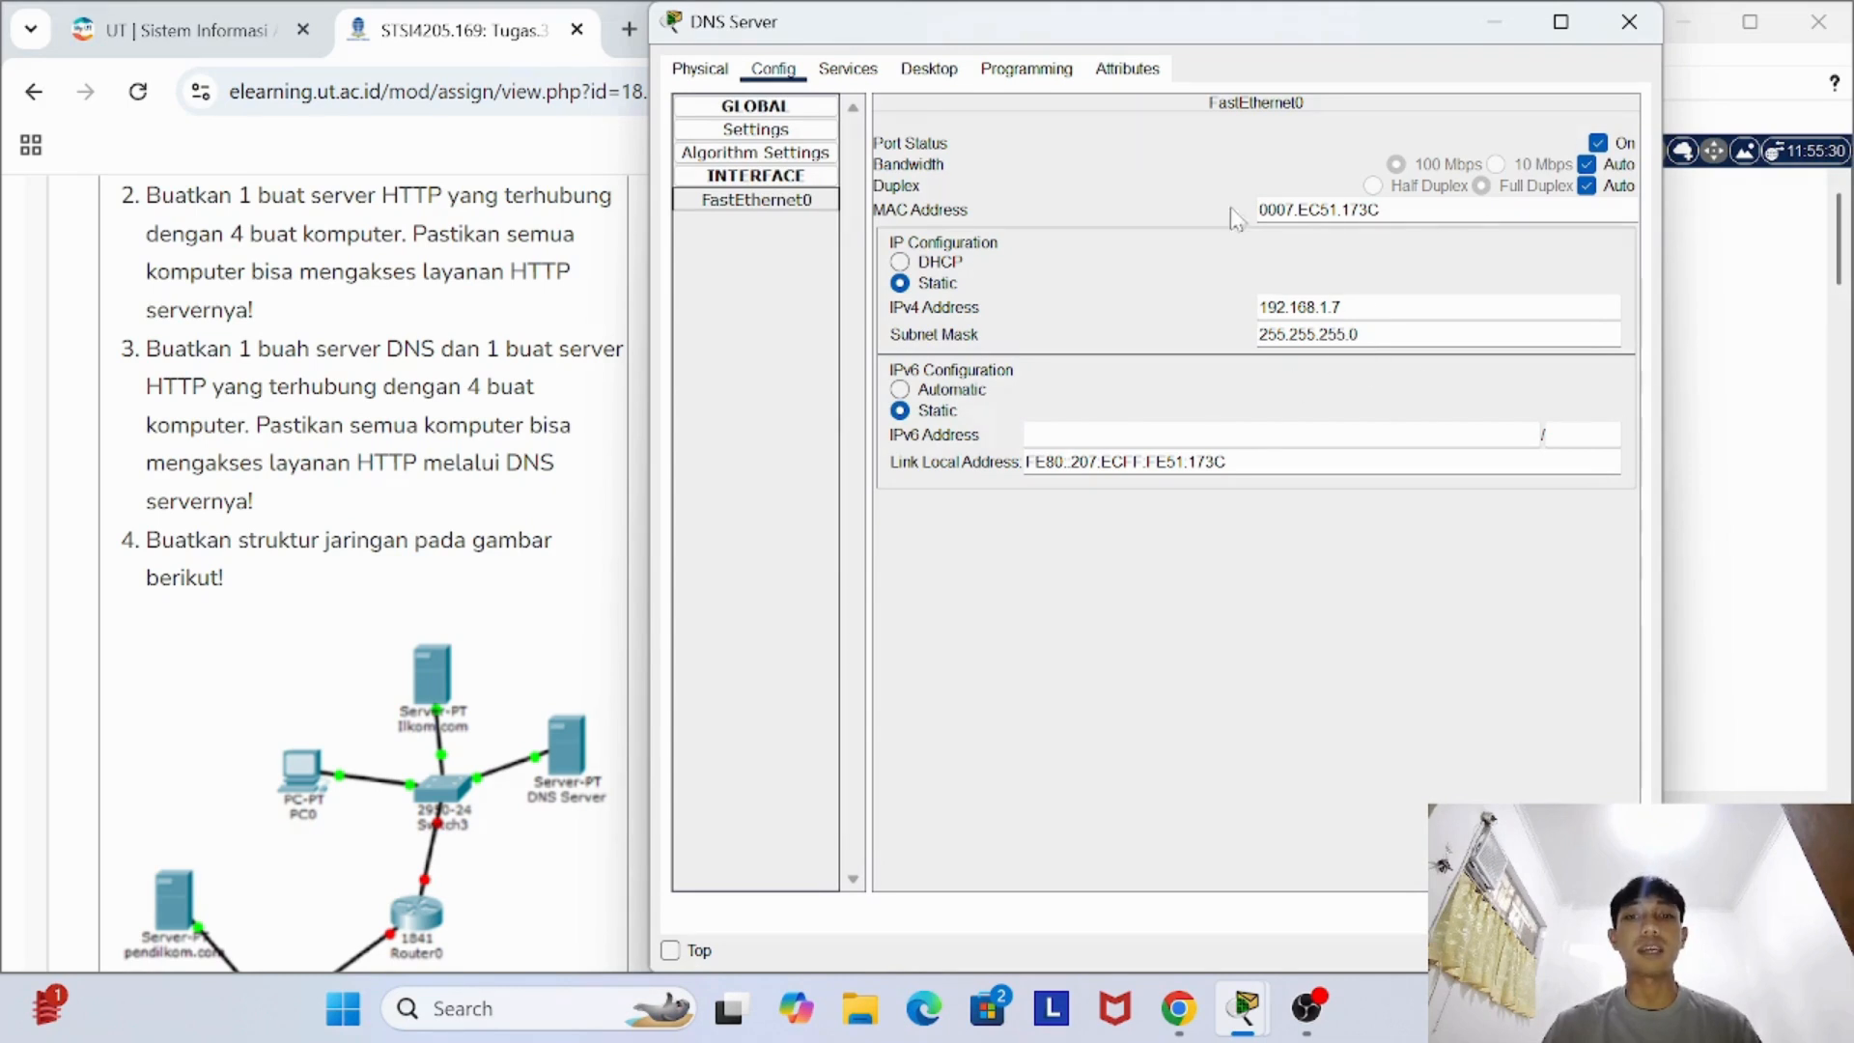
- Review the DNS service of the DNS Server and its kasir.com A record, and close the server's device window
click(847, 69)
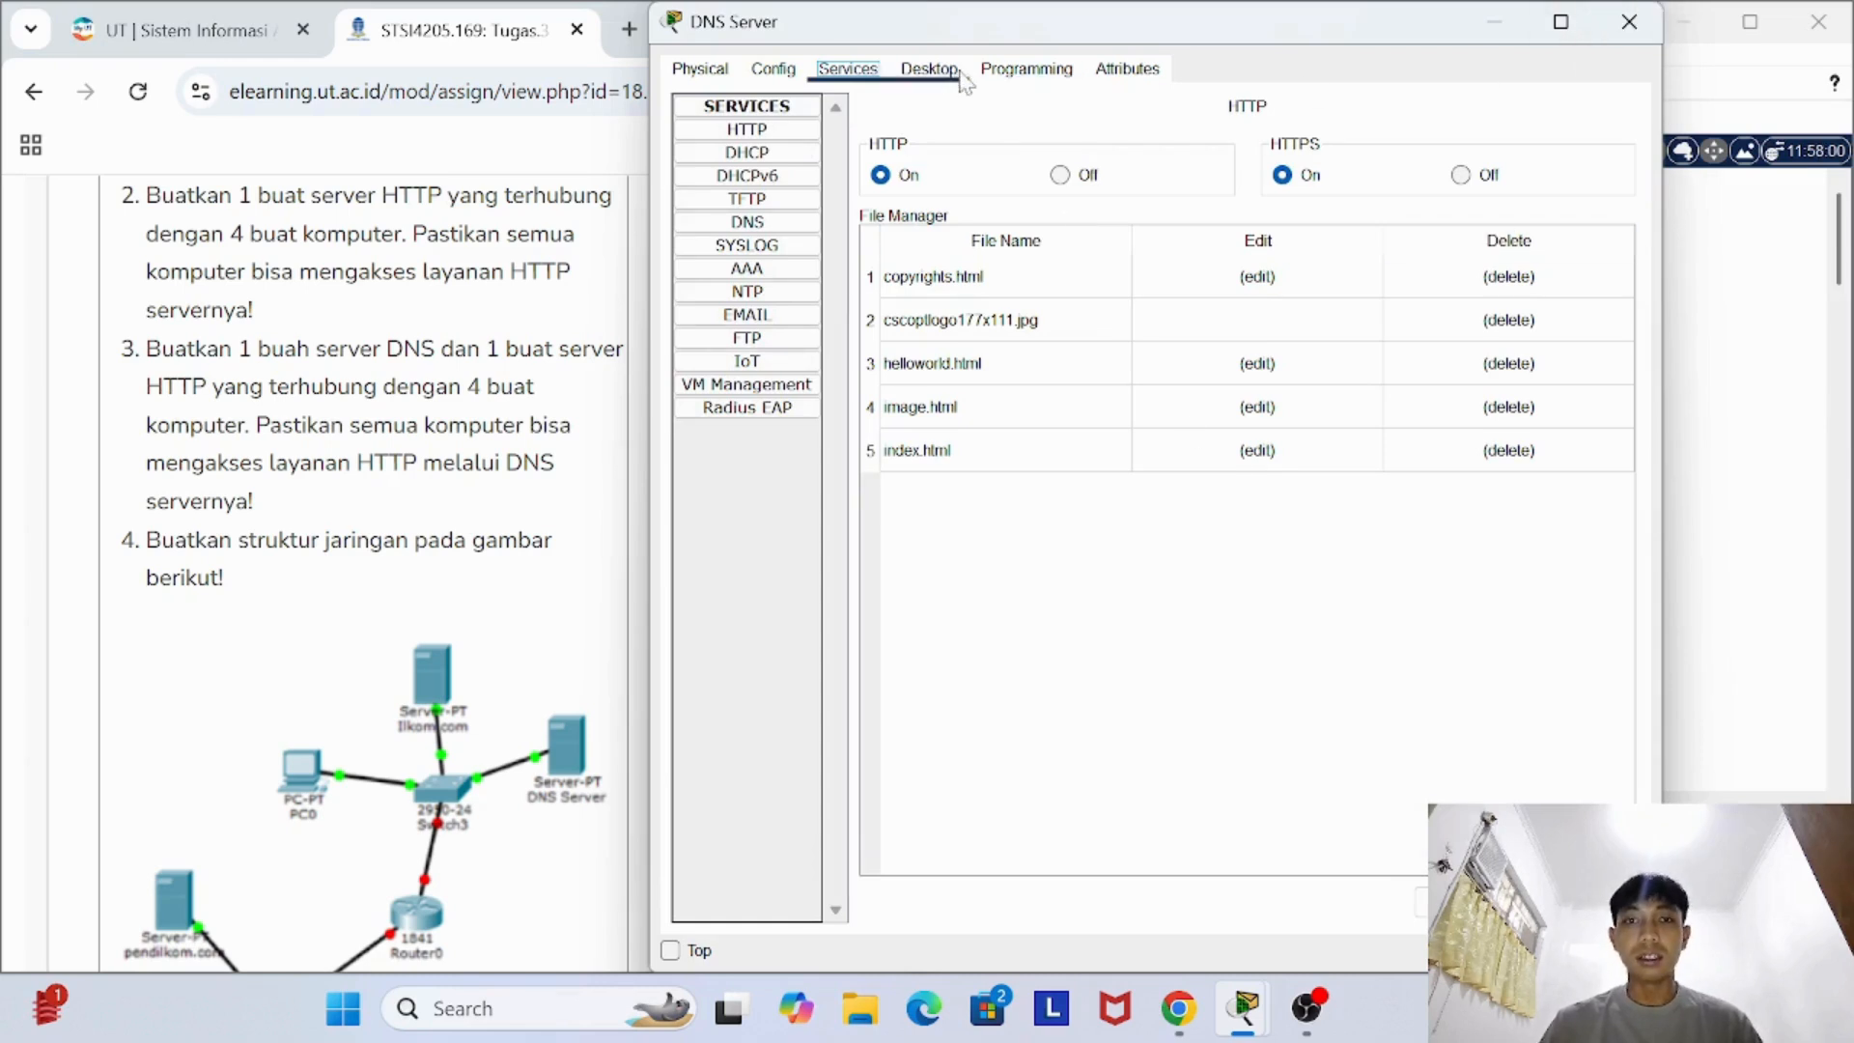
click(747, 222)
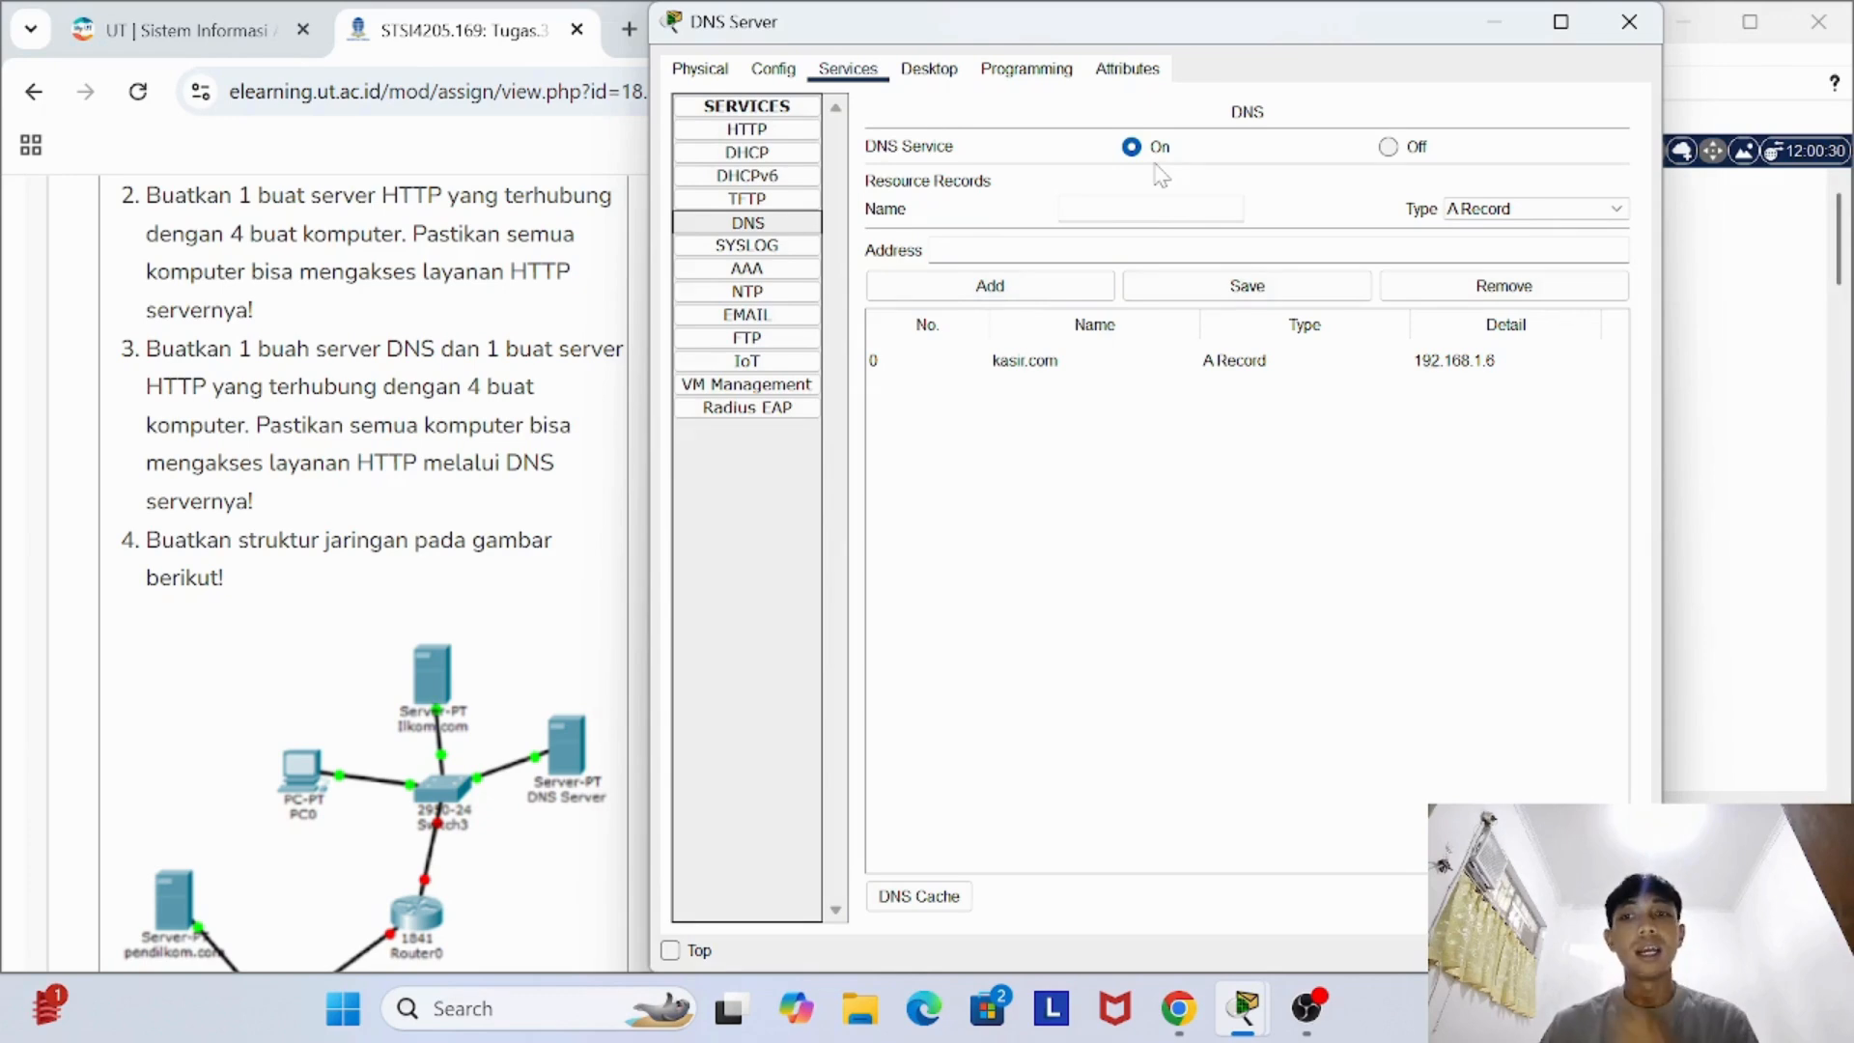
click(1043, 371)
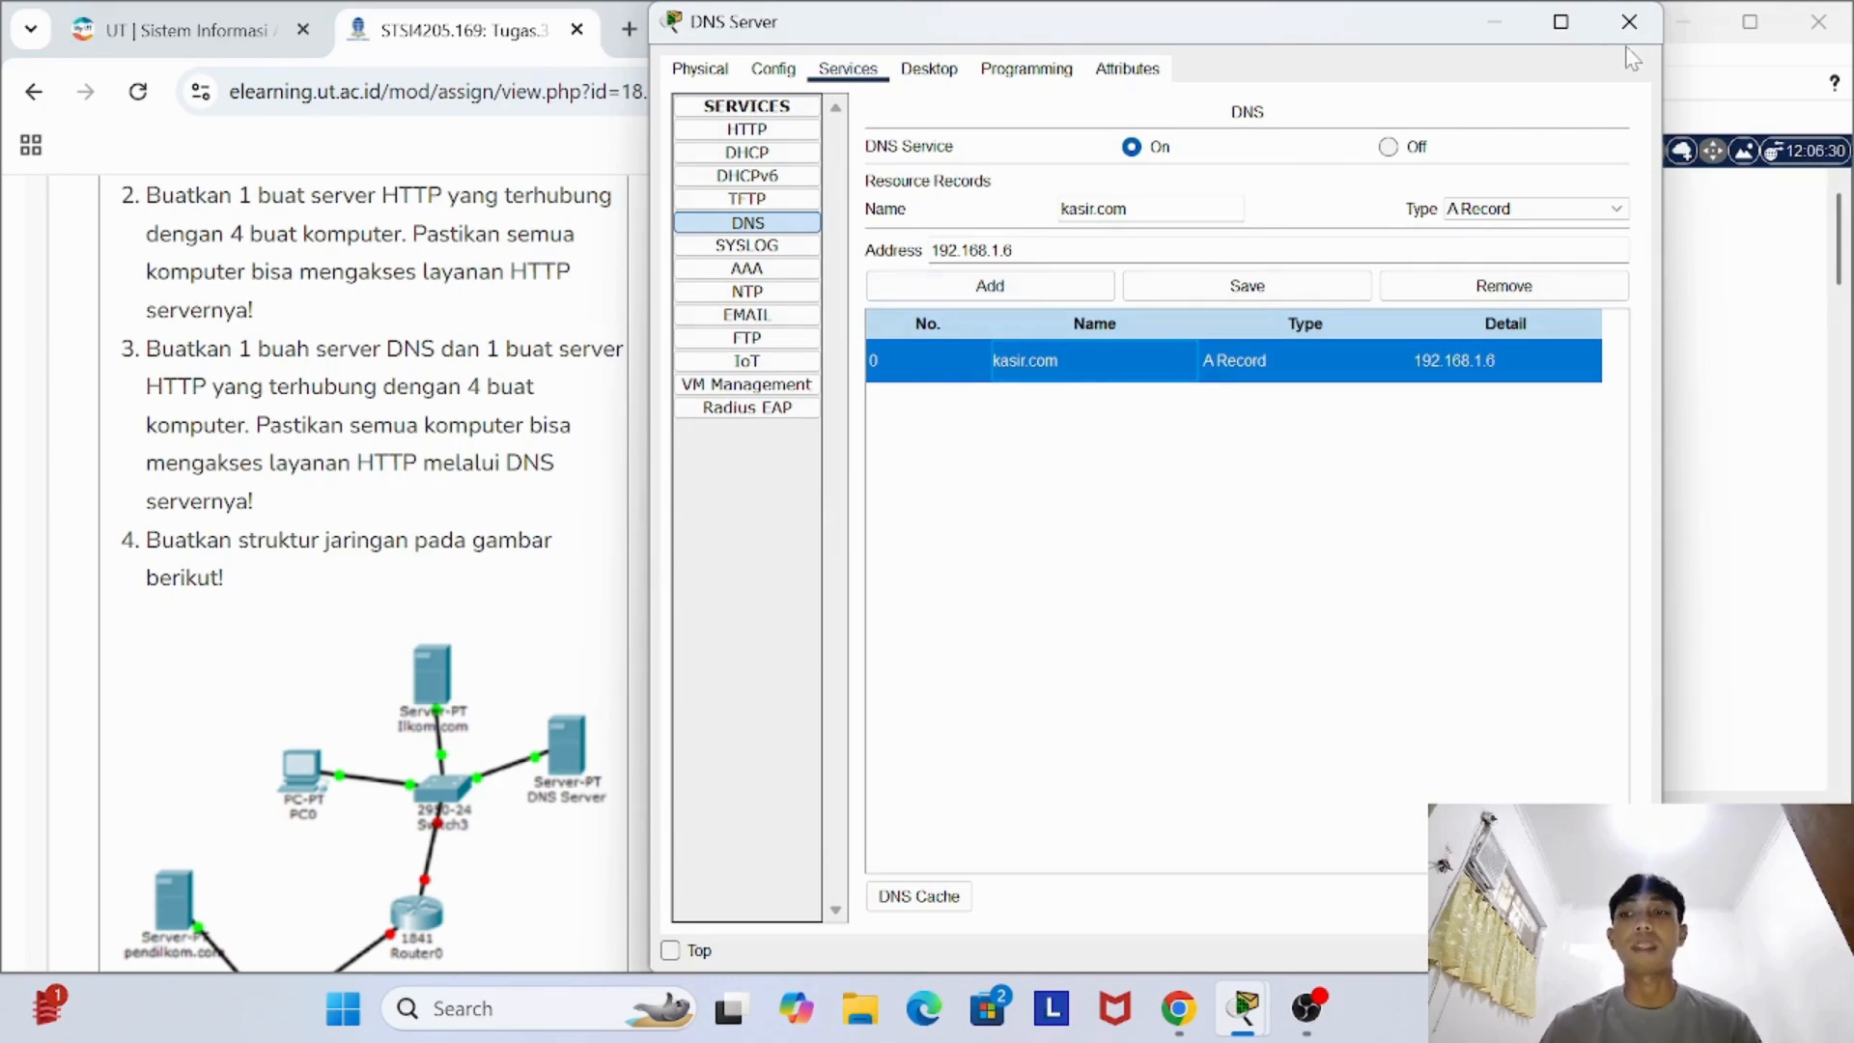
click(1629, 22)
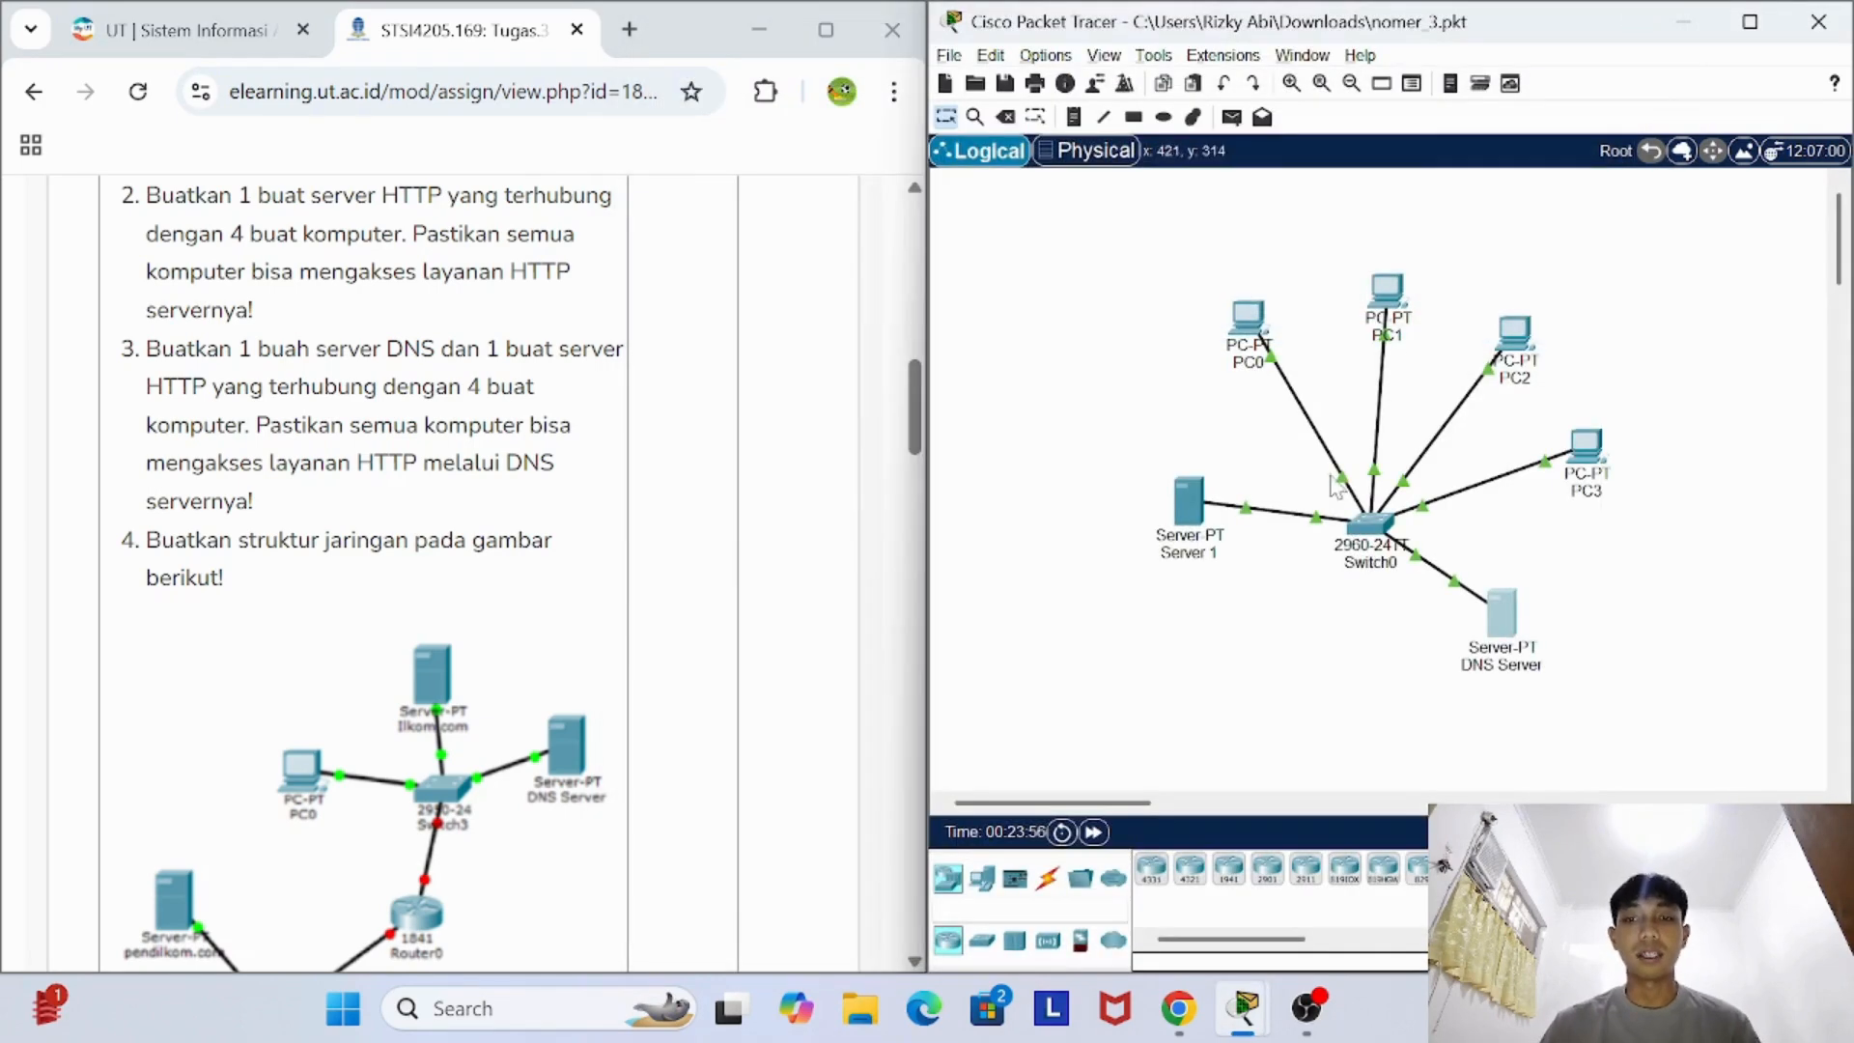
- View the source of index.html in Server 1's HTTP service, and close the server's device window
click(1193, 502)
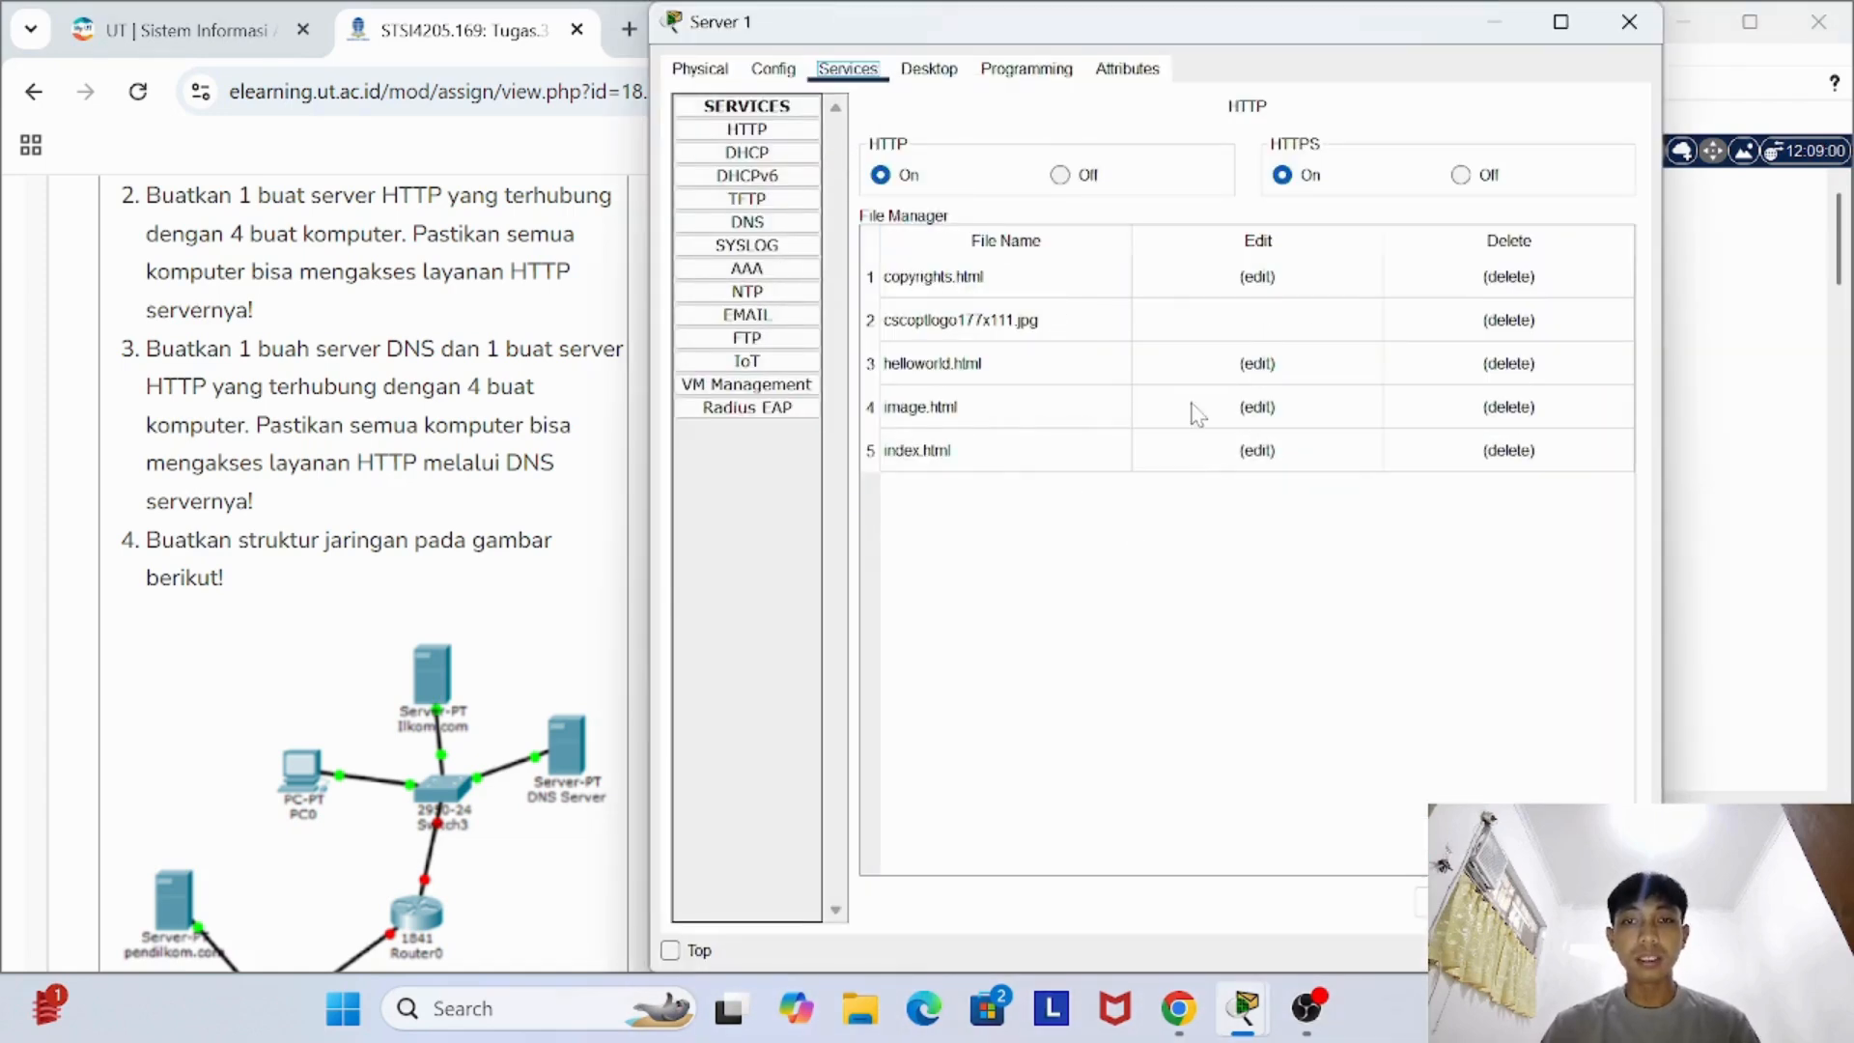
click(1258, 451)
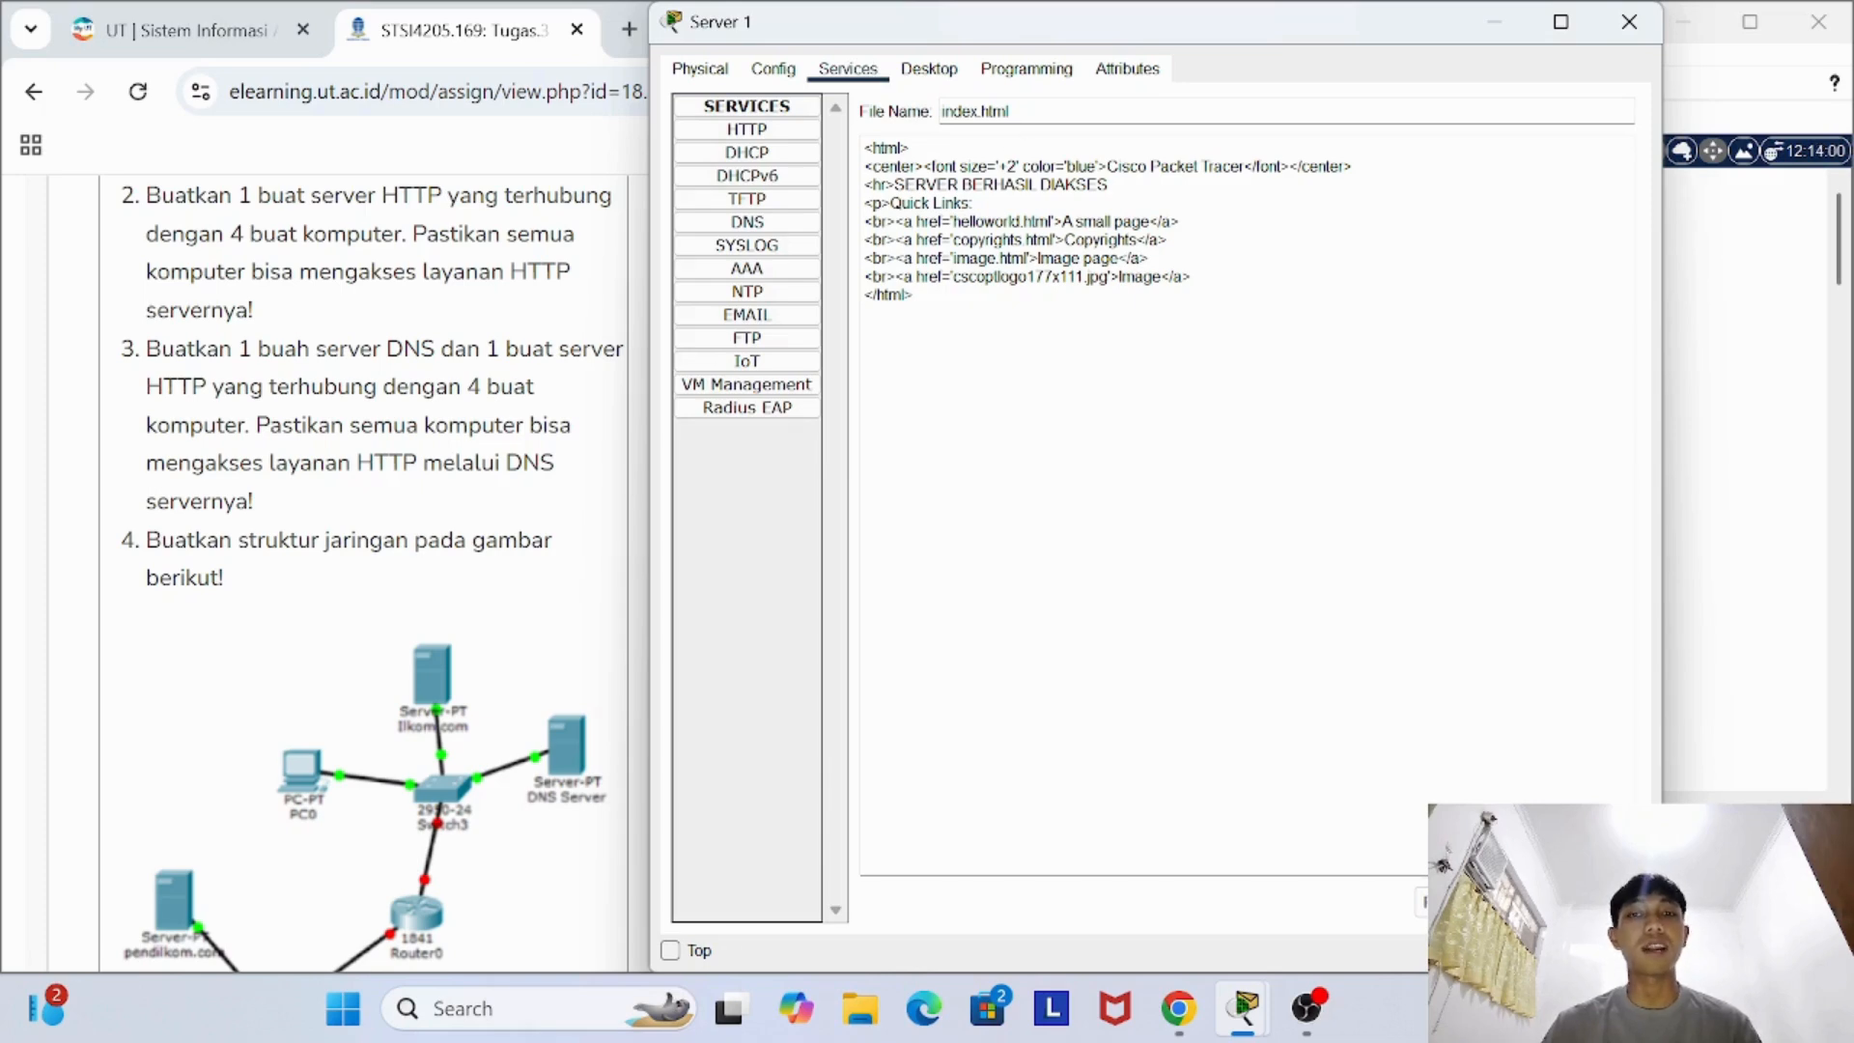
click(1646, 11)
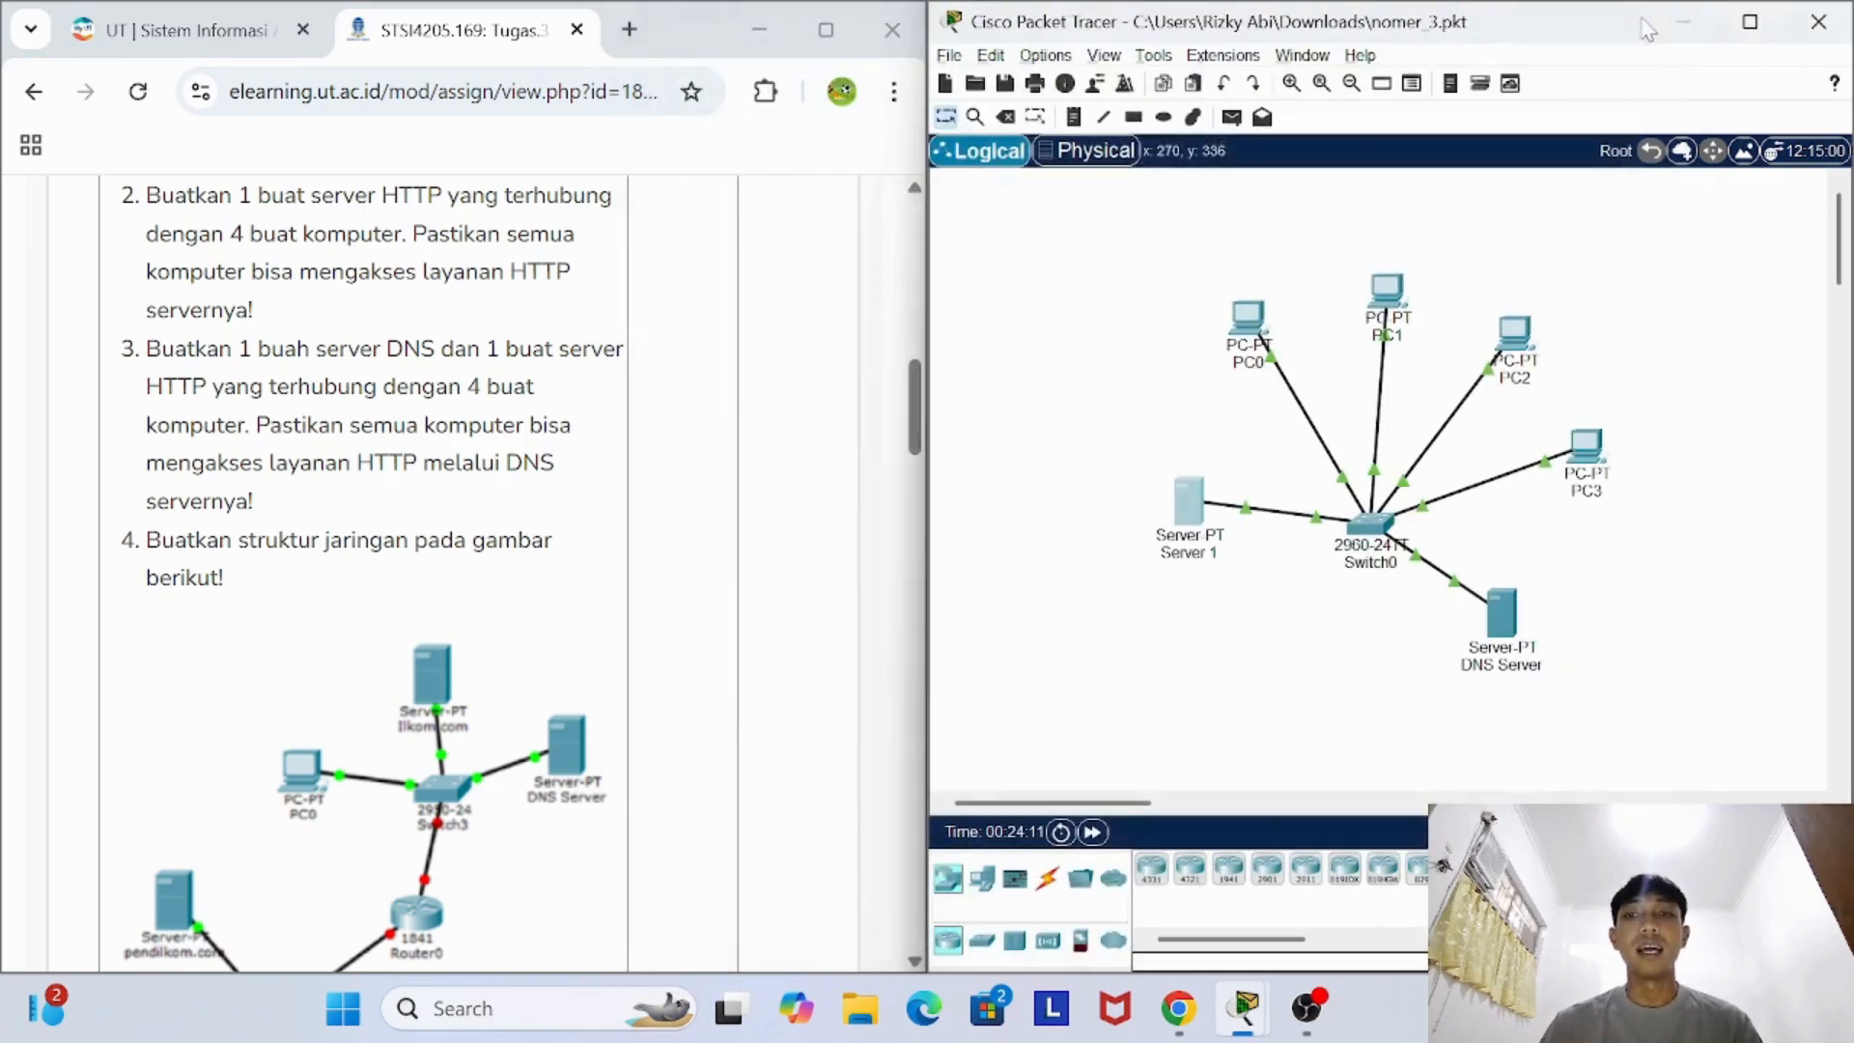
- Check PC0's FastEthernet0 interface and its global DNS server setting, and close PC0's device window
click(1247, 317)
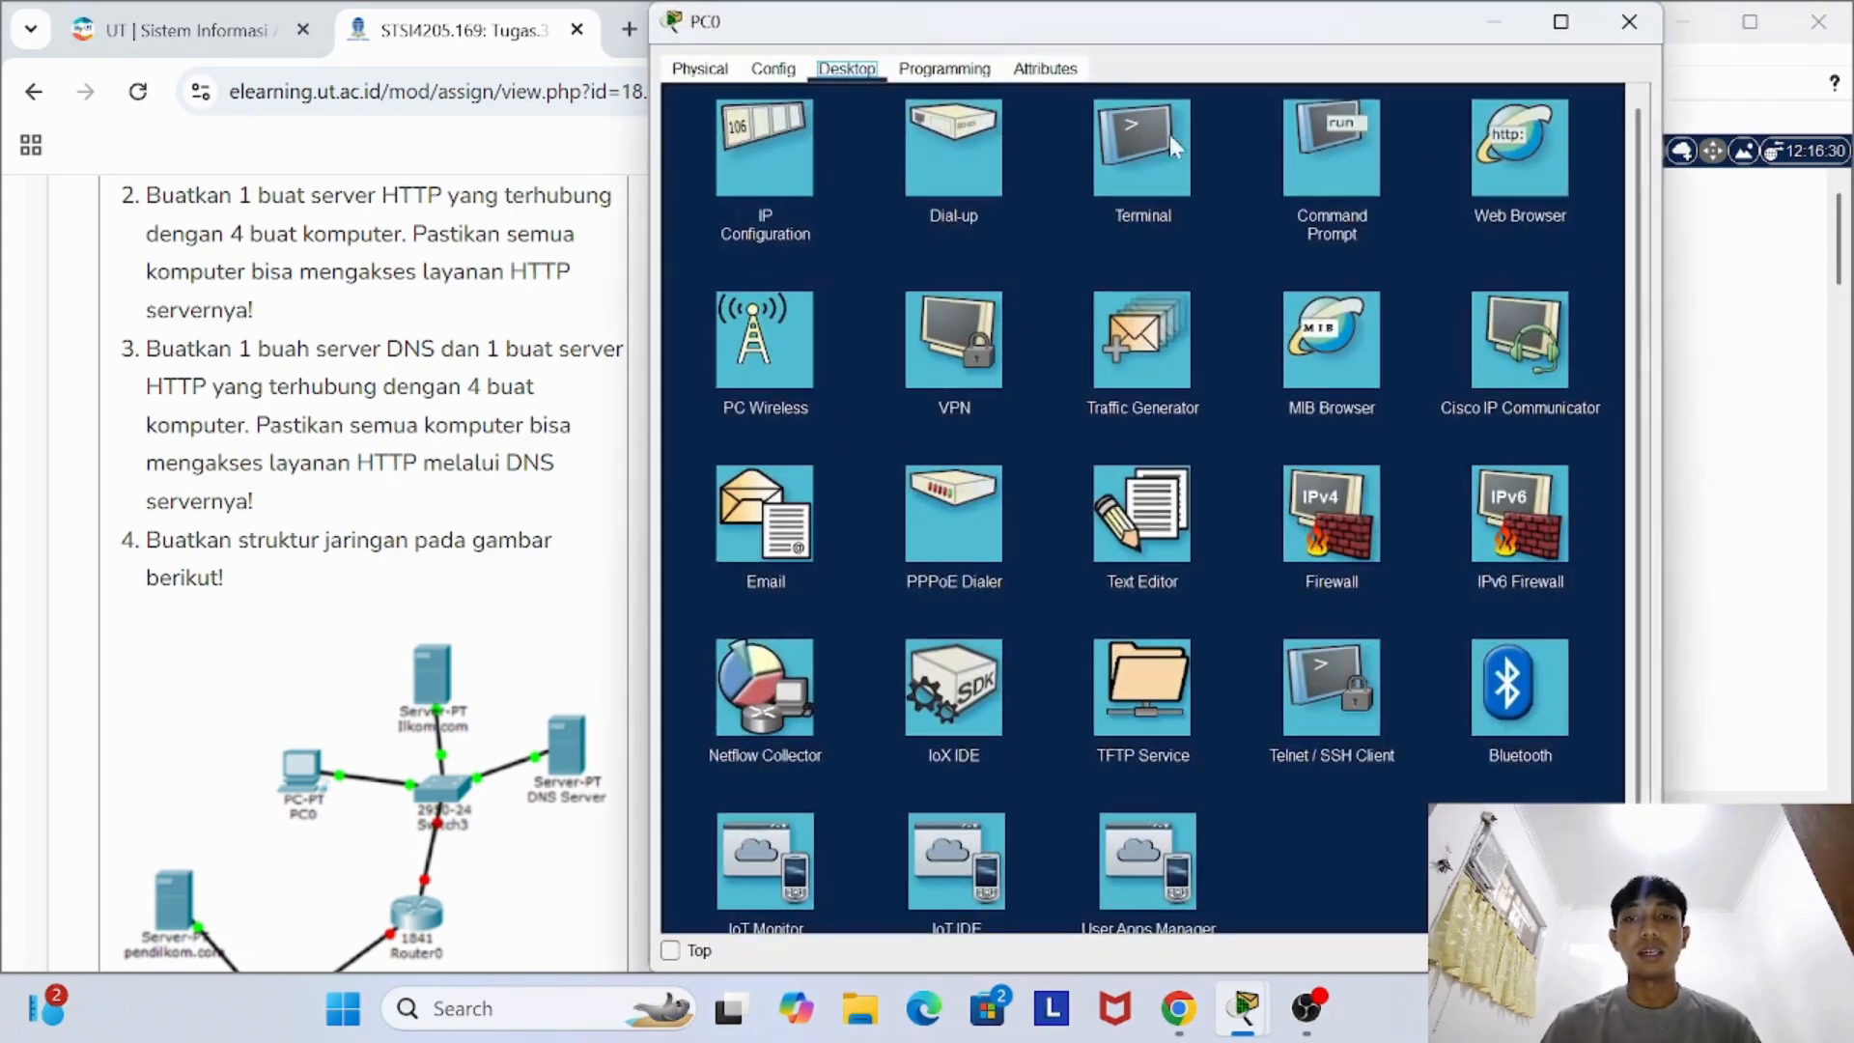
click(773, 69)
click(806, 200)
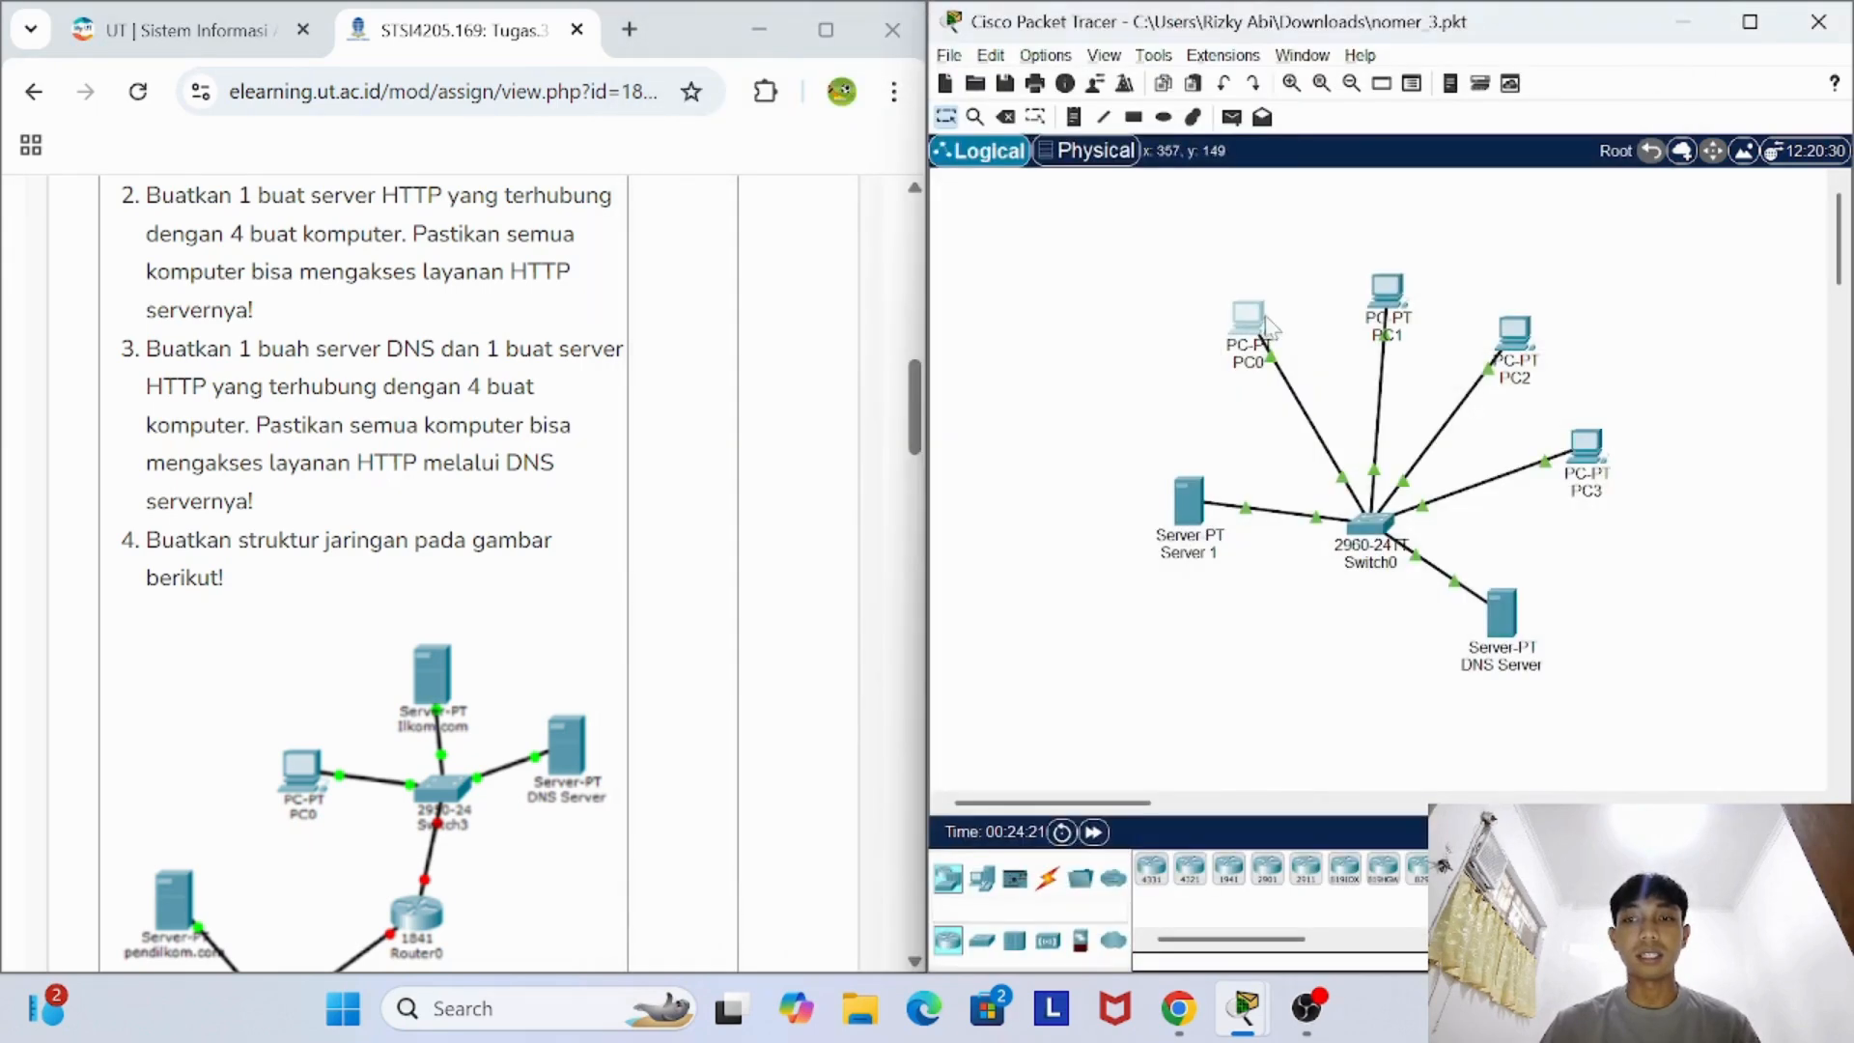
click(1263, 326)
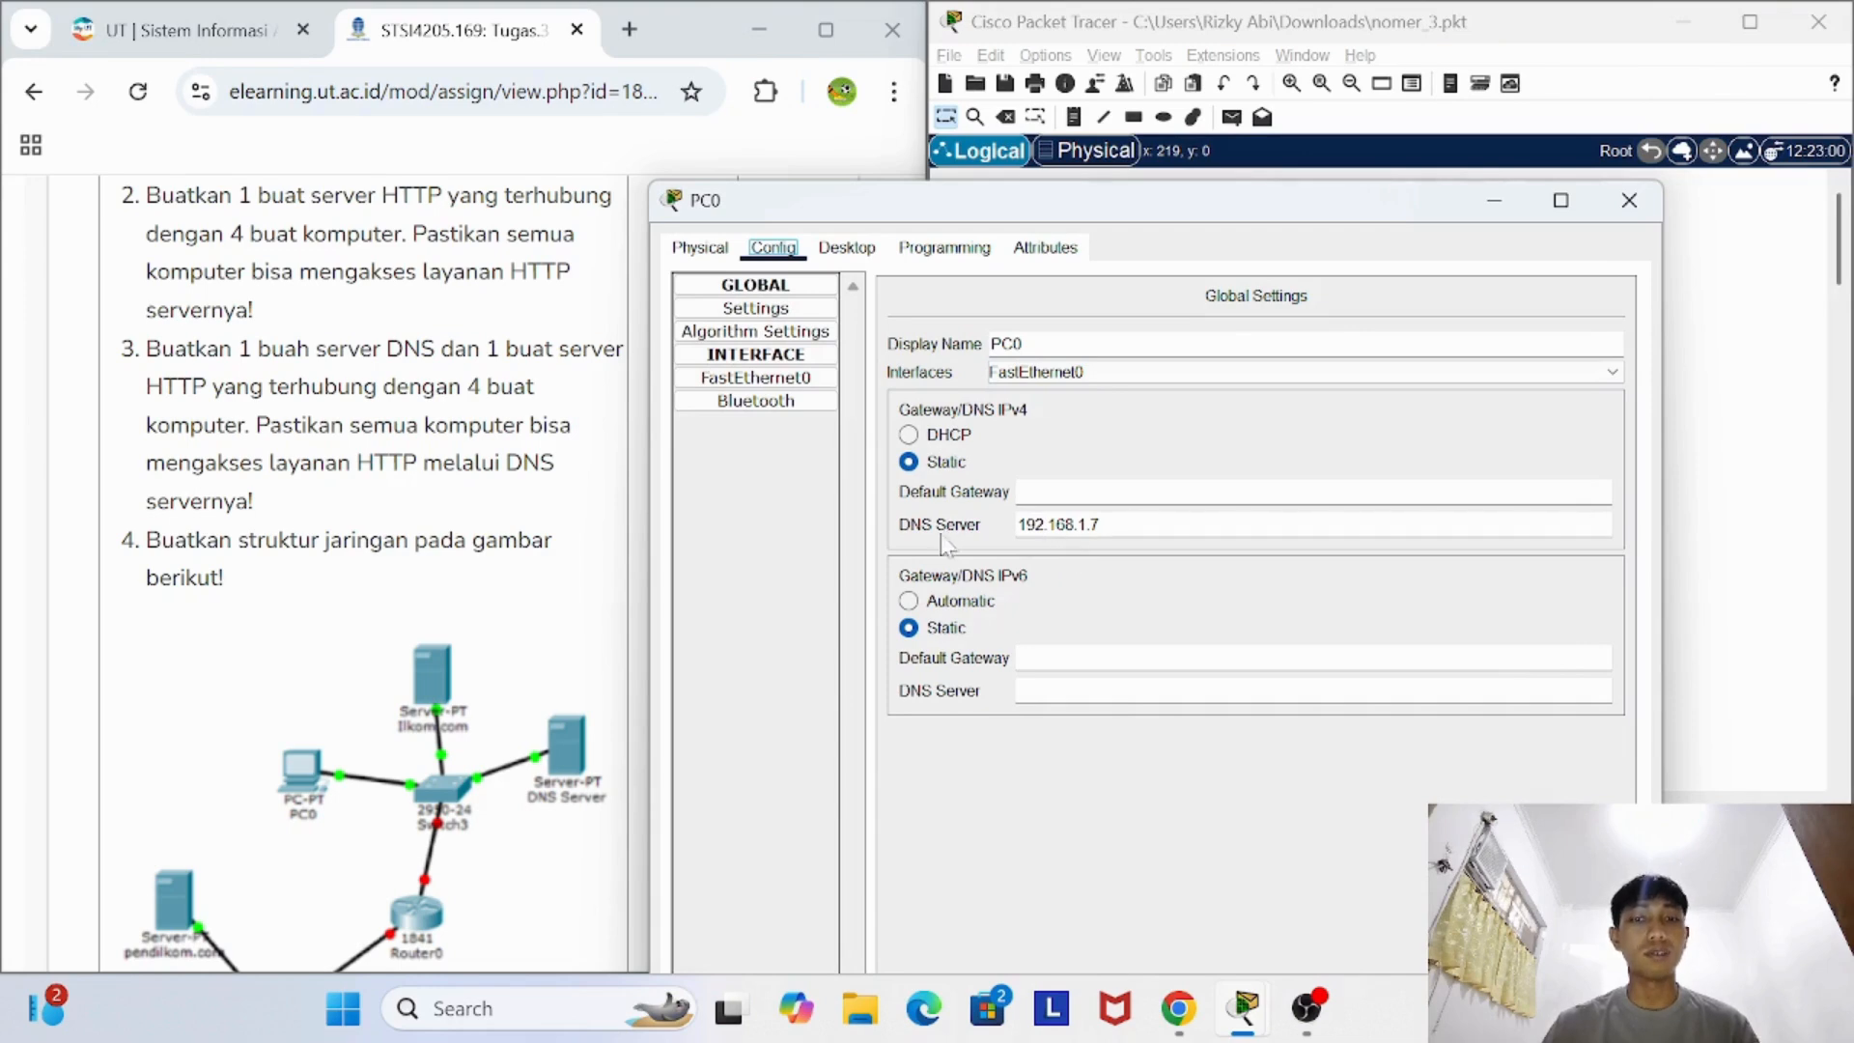
click(1629, 200)
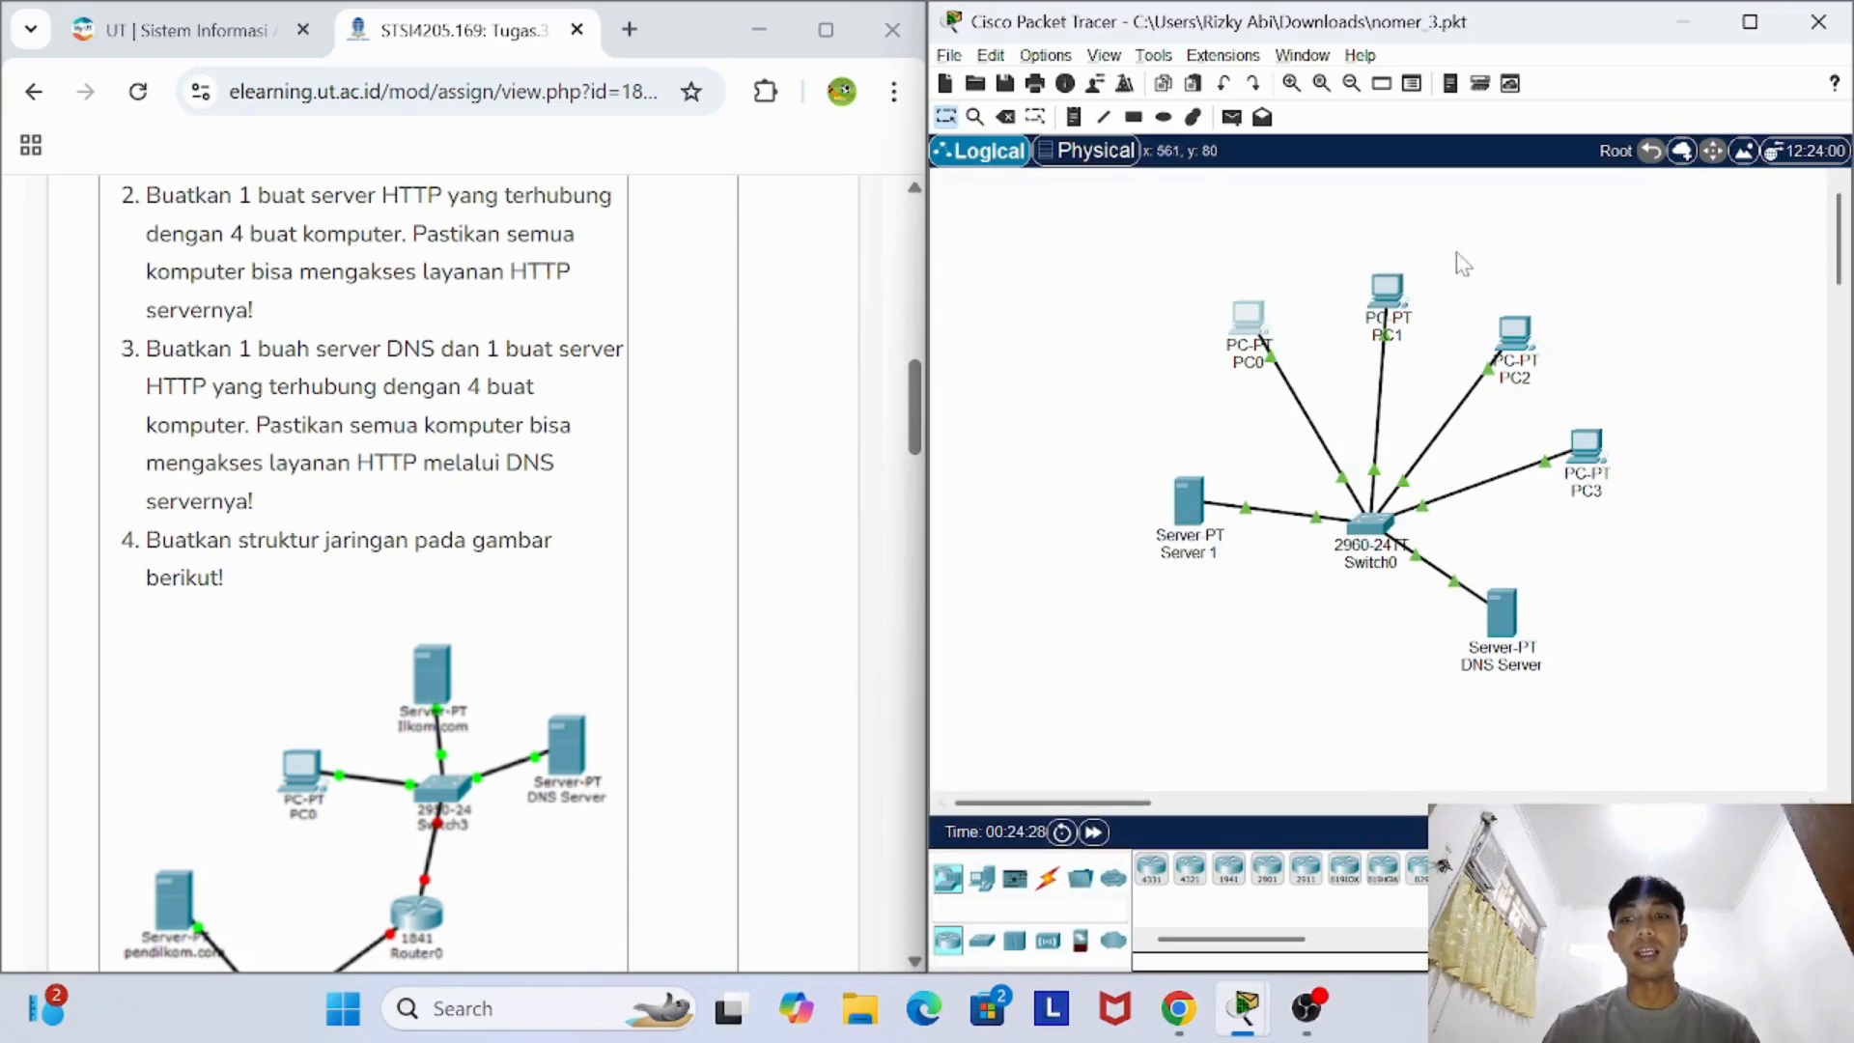
- Check the global DNS server settings of PC1, PC2 and PC3, closing each PC's device window
click(1387, 288)
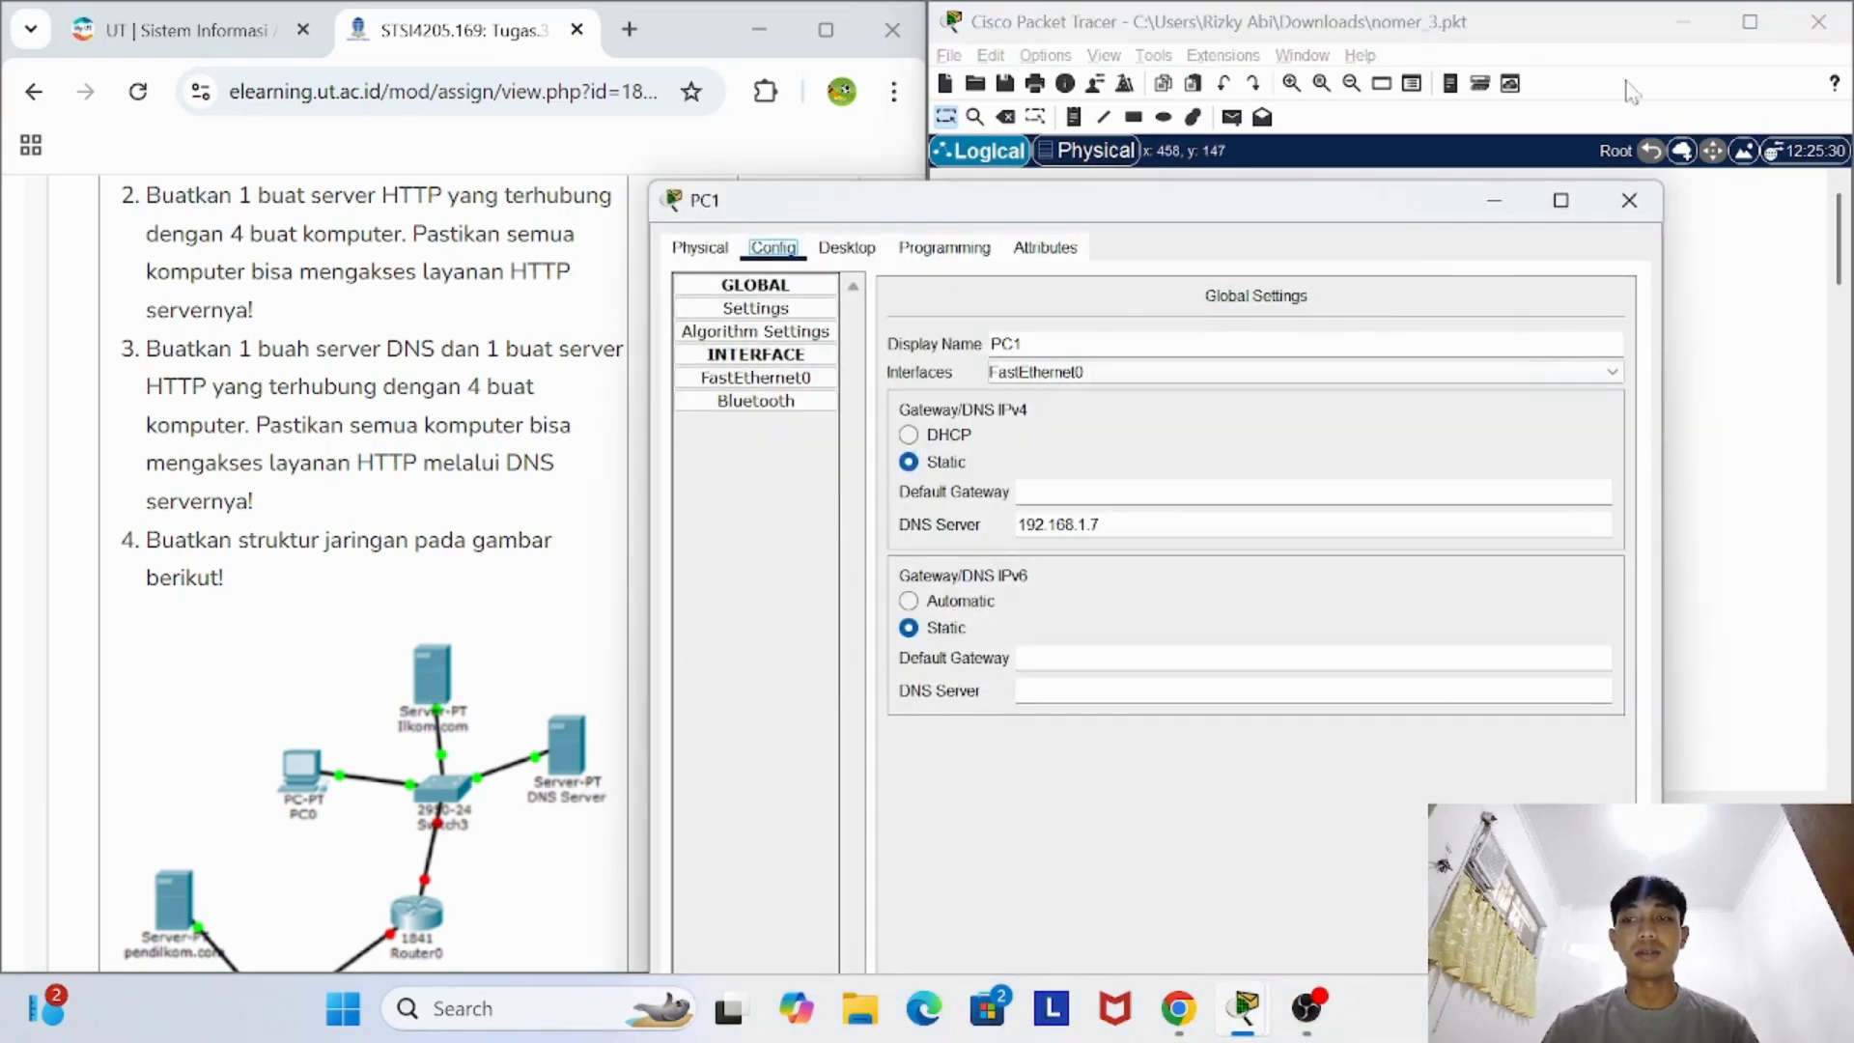
click(1631, 201)
click(1517, 340)
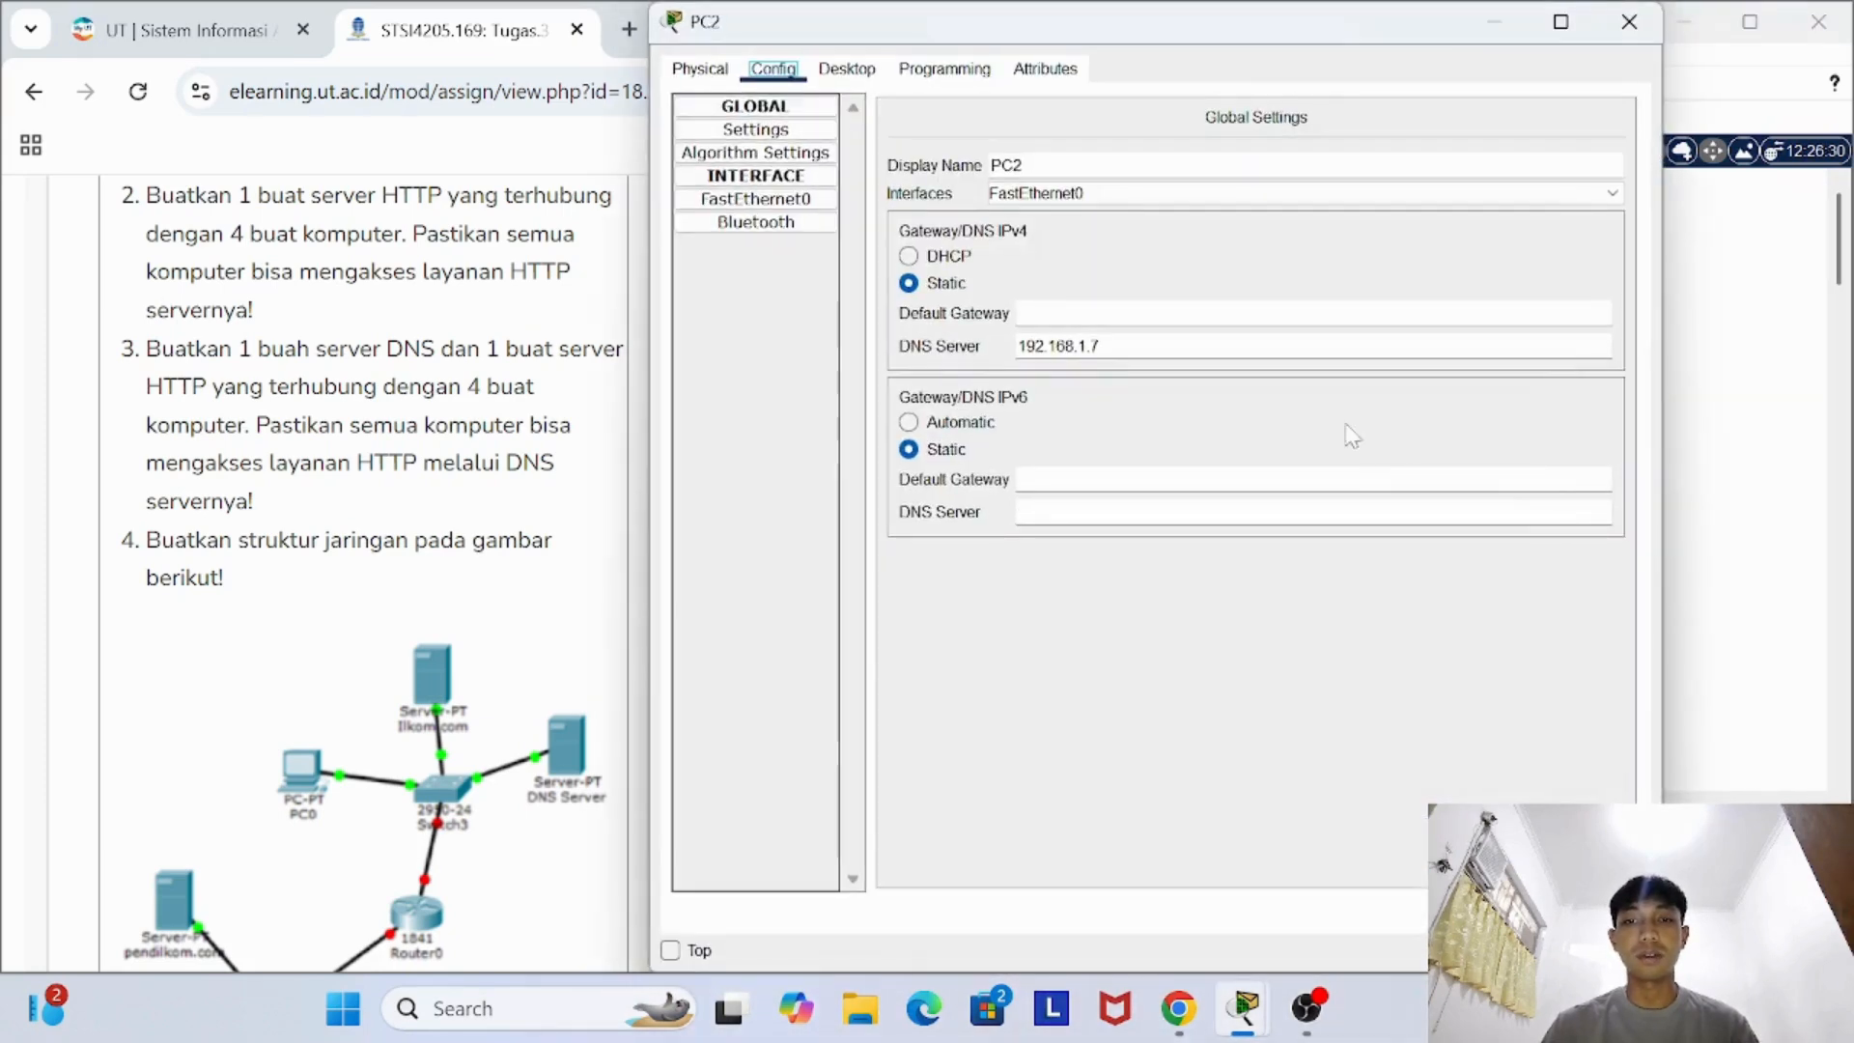
click(1629, 21)
click(1588, 449)
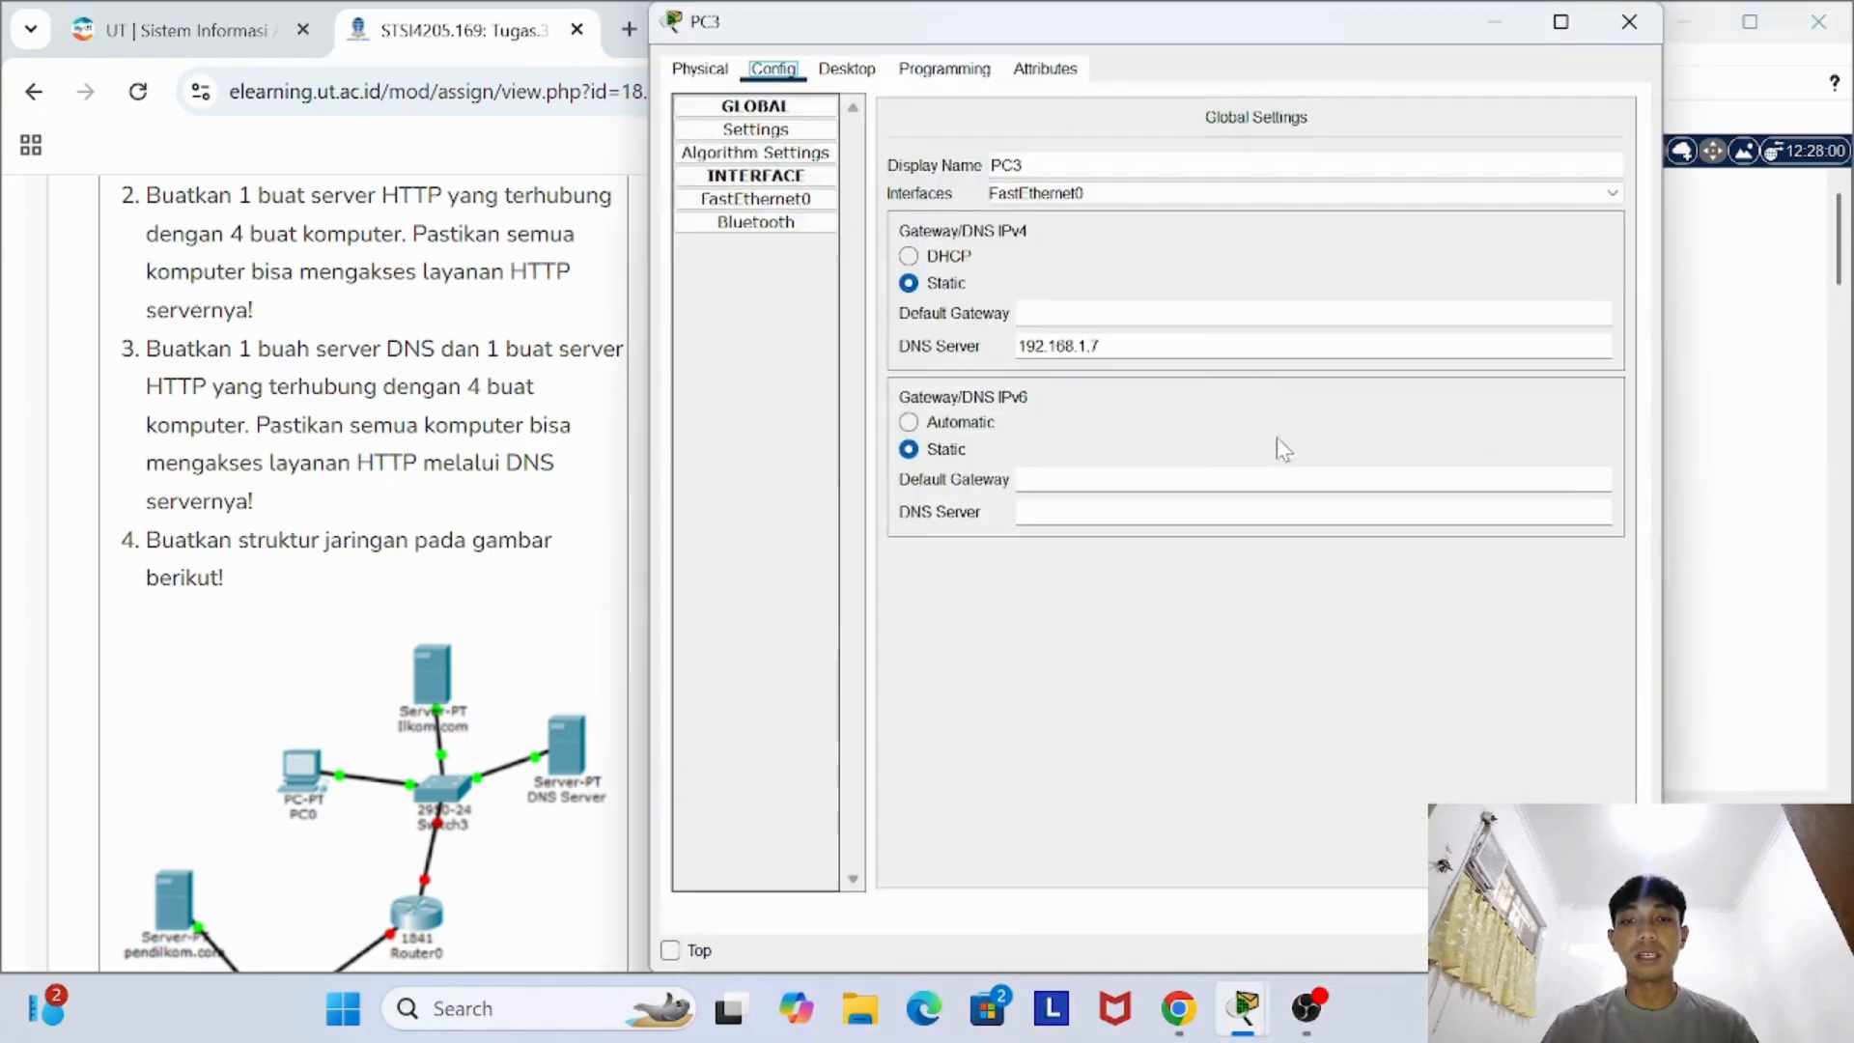
click(1629, 21)
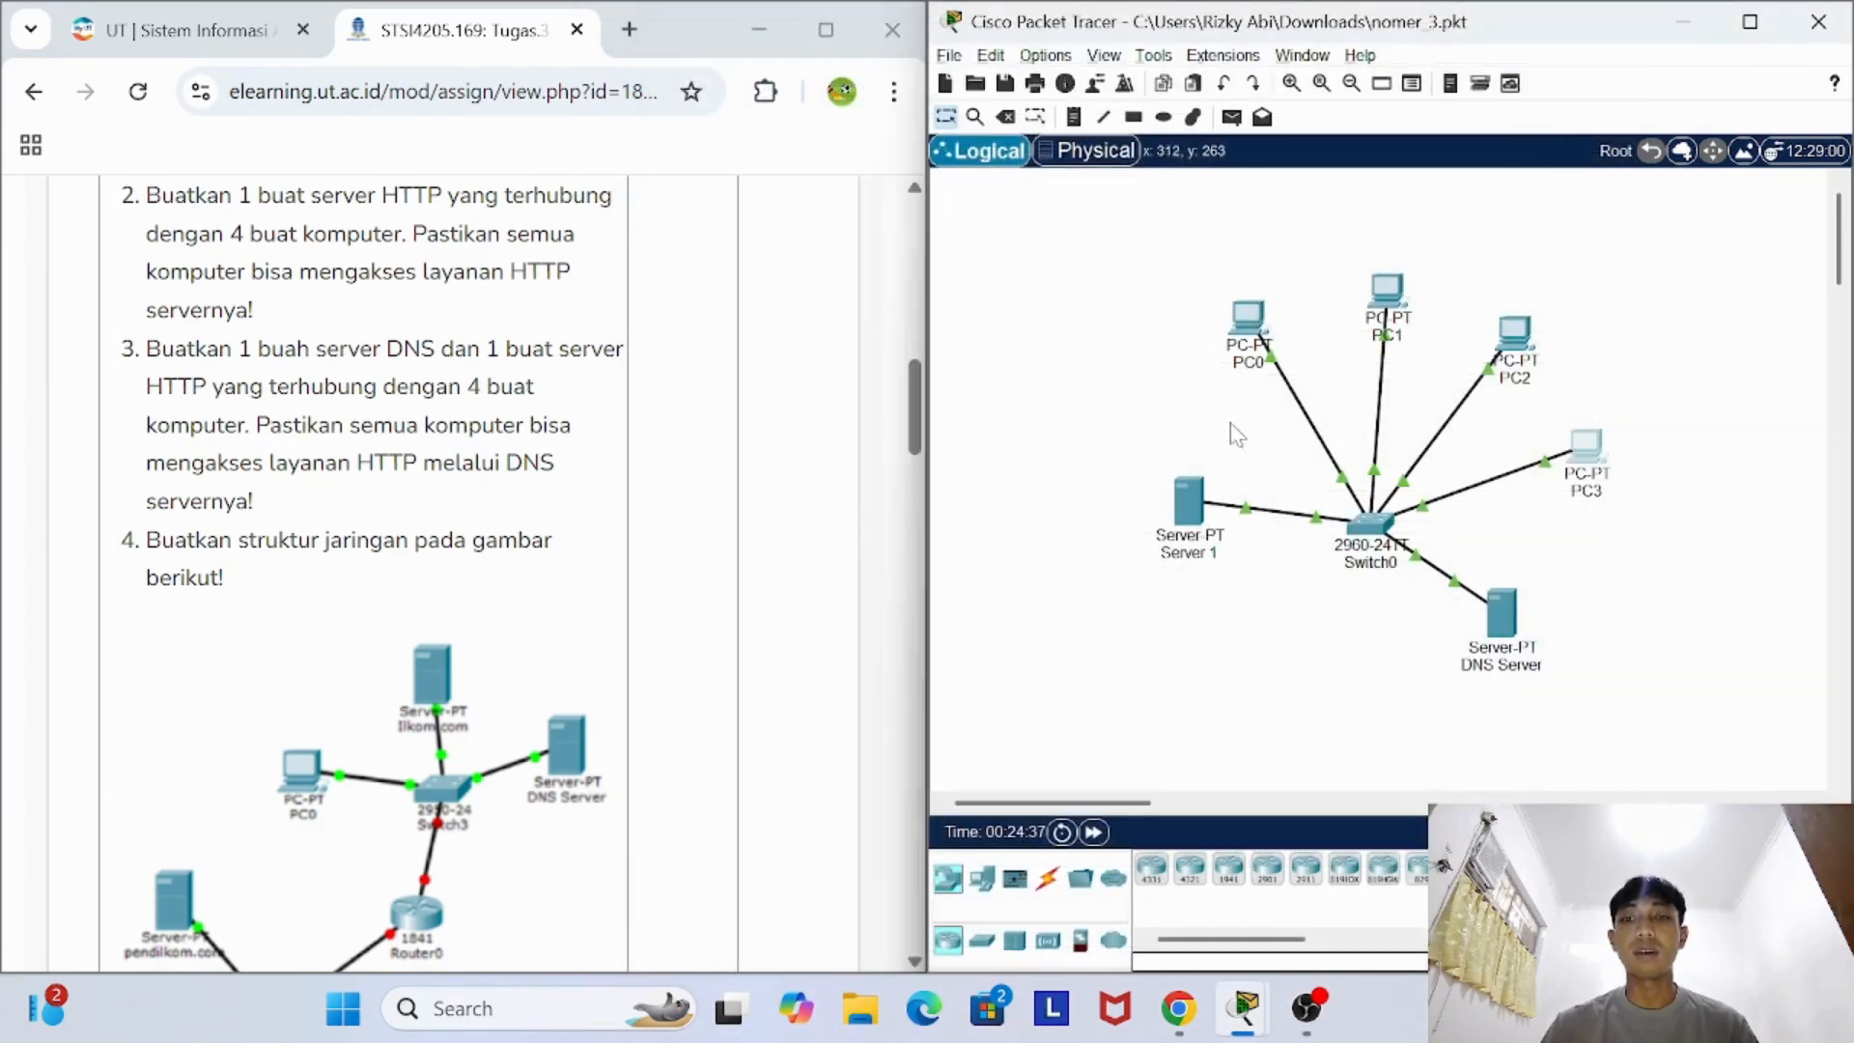
- Open kasir.com in PC0's Web Browser, check the page text, and close PC0's device window
click(1255, 317)
click(846, 70)
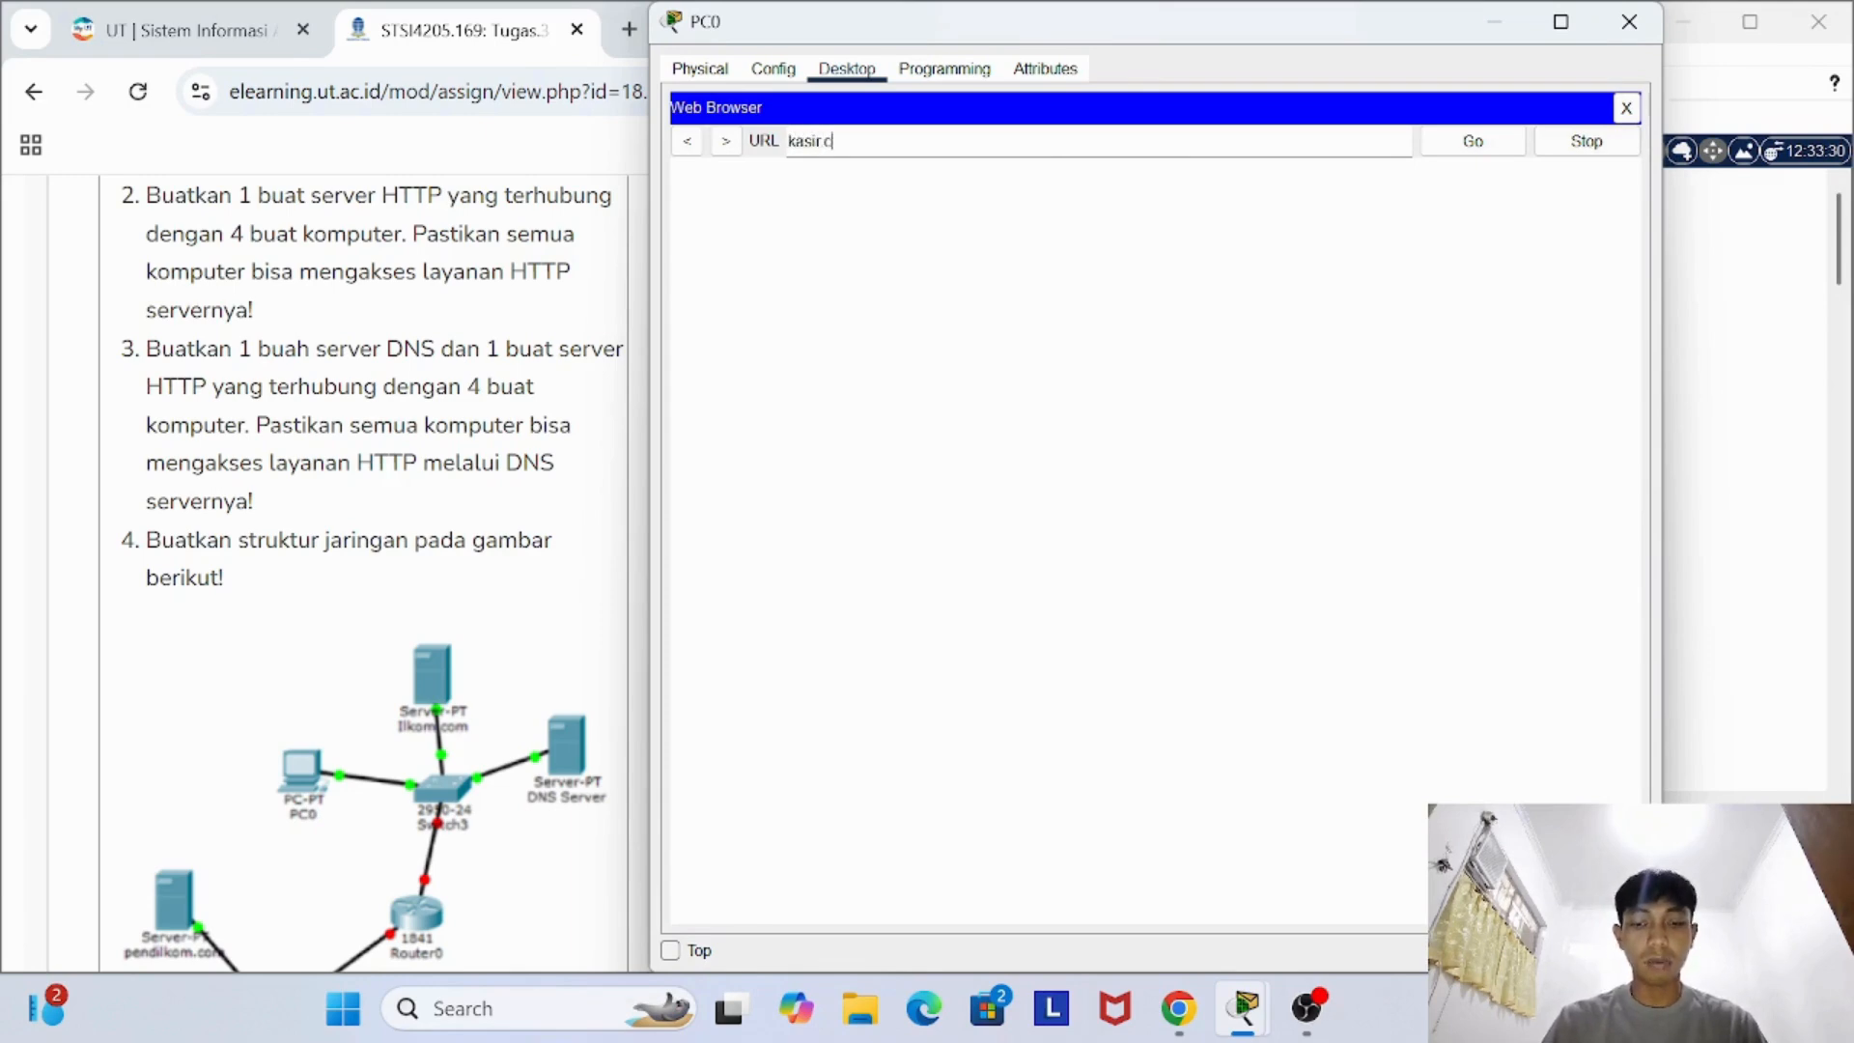
key(Return)
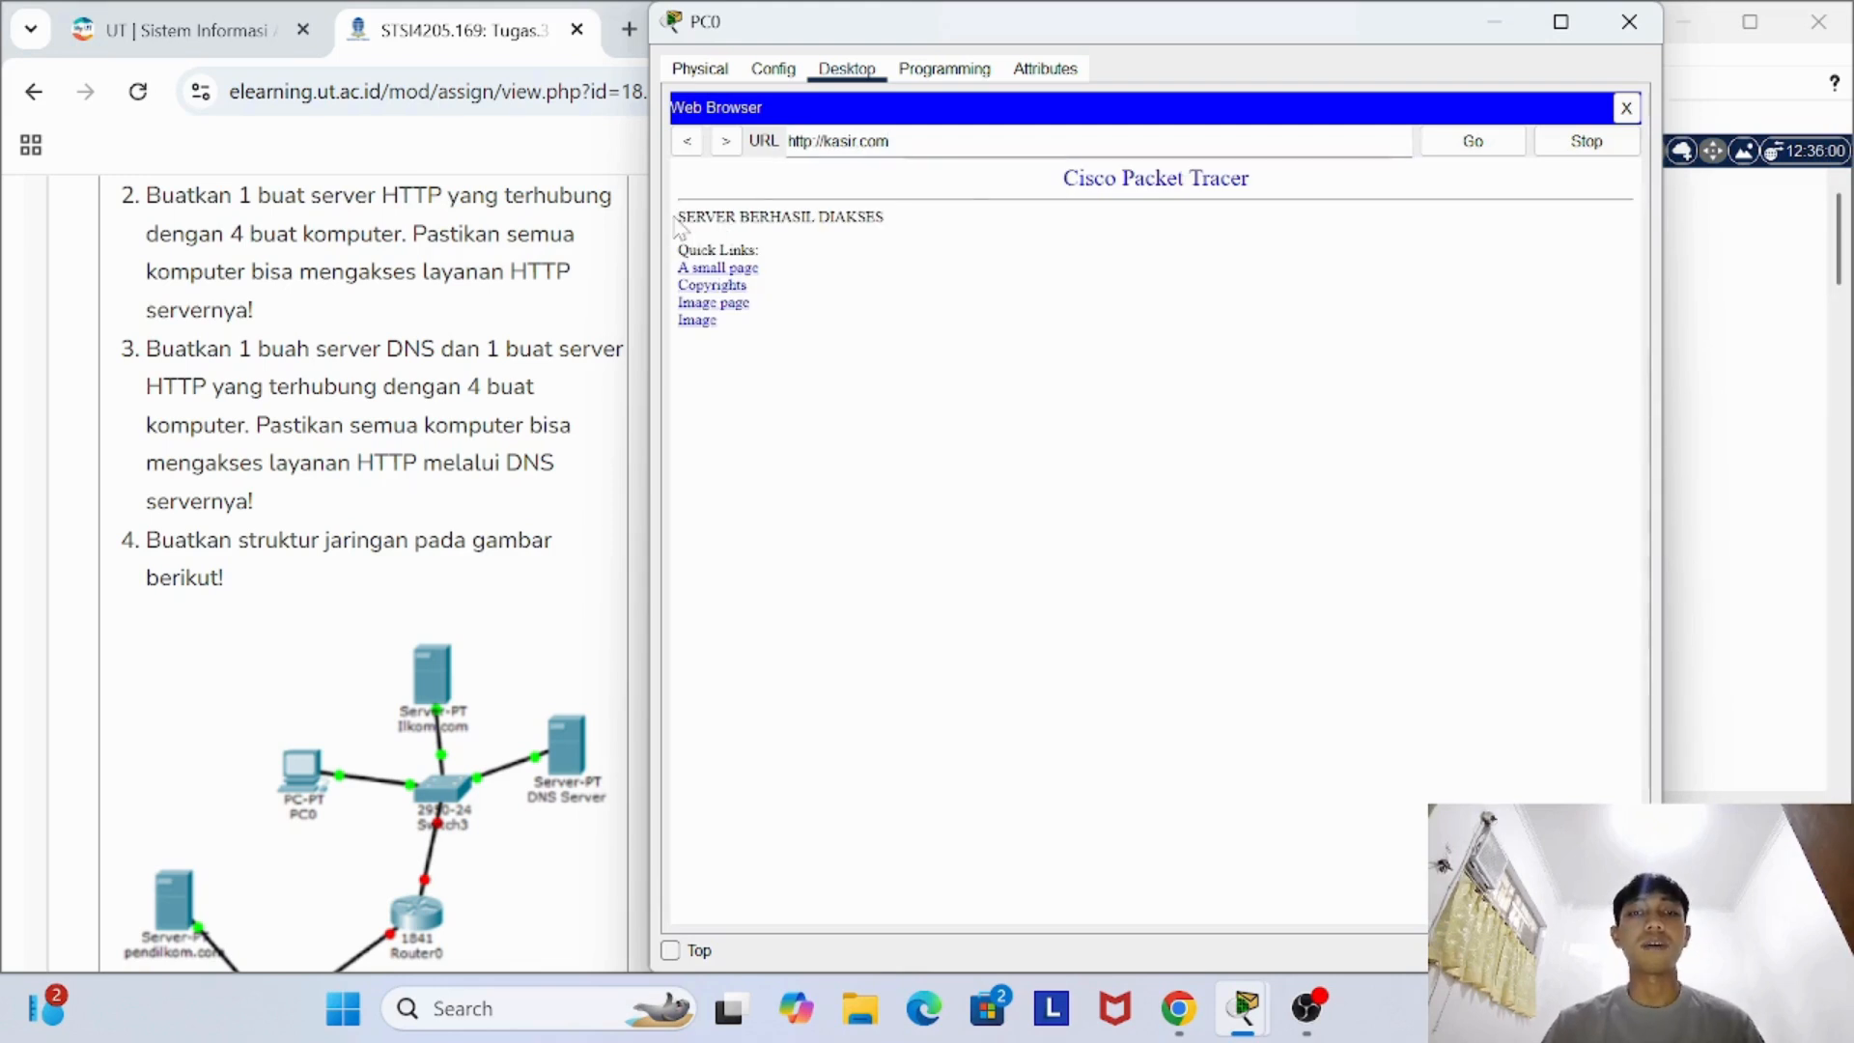
drag(681, 223, 922, 219)
click(1629, 21)
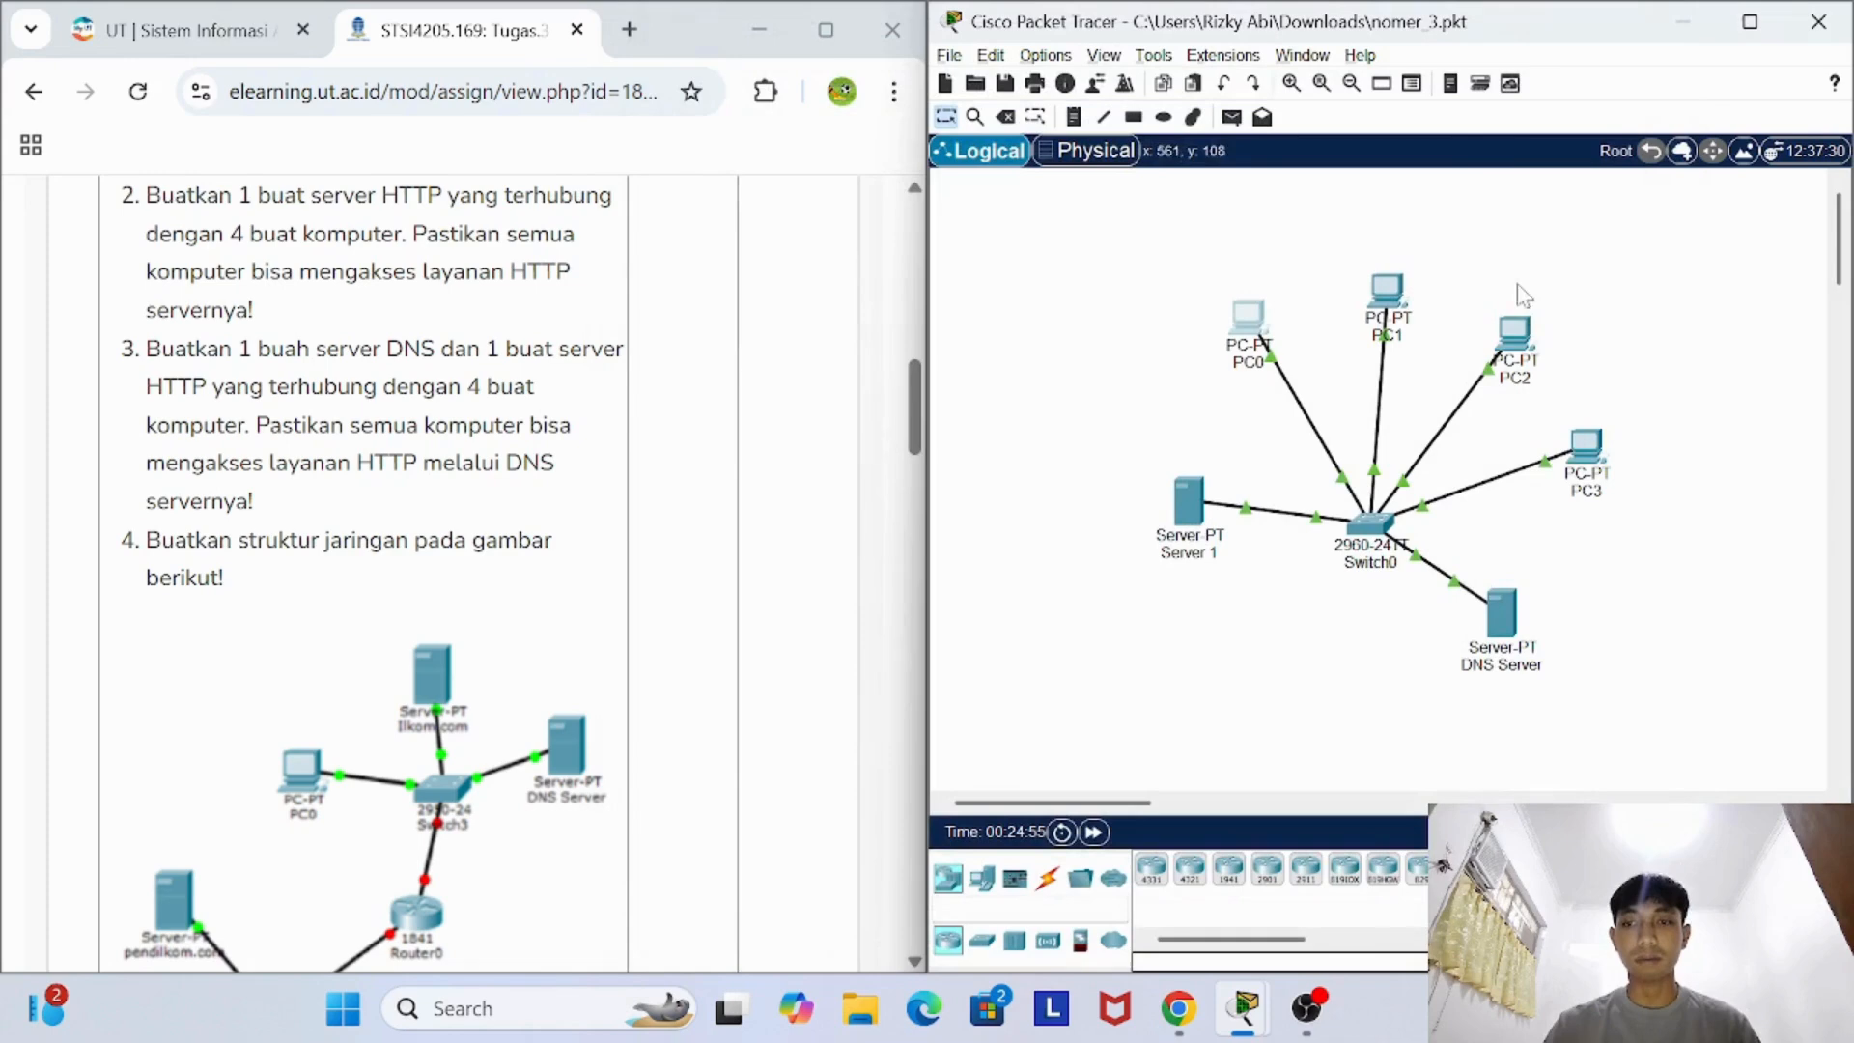
- Open kasir.com in PC1's Web Browser and close PC1's device window
click(1386, 292)
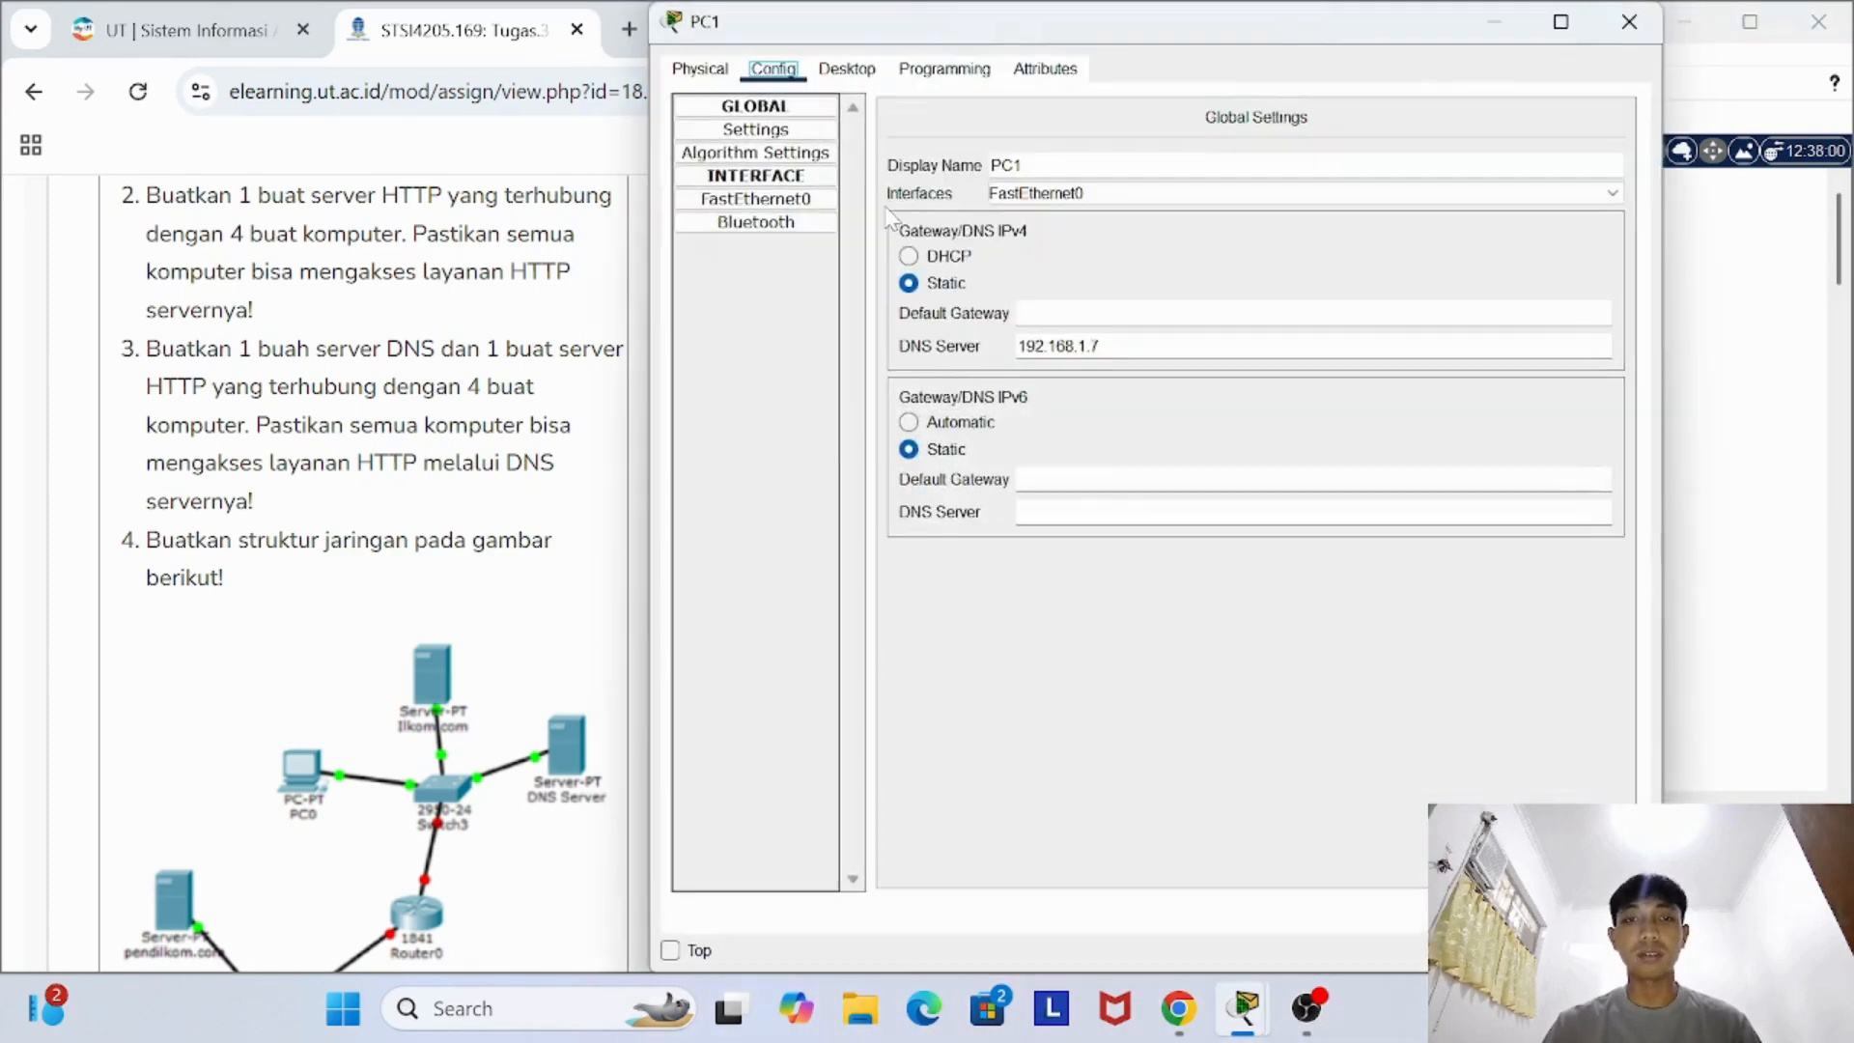
click(847, 69)
click(1542, 188)
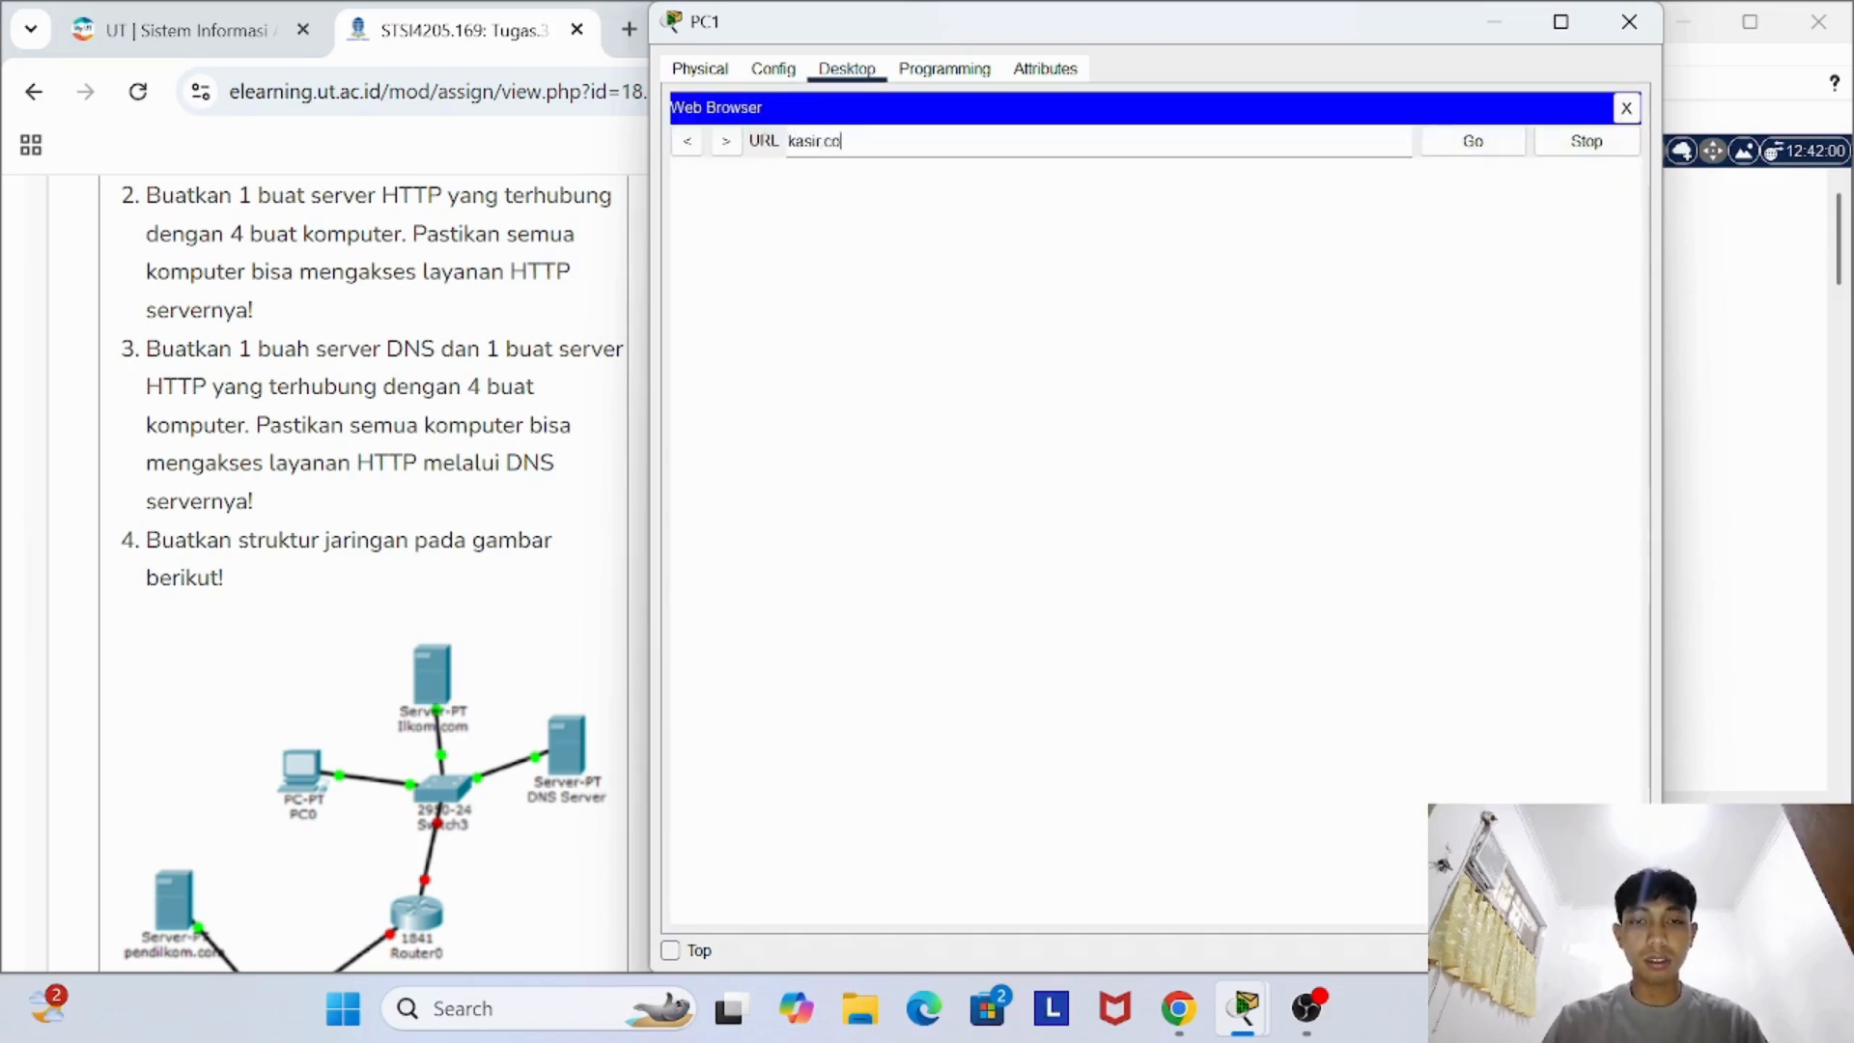
text(kasir.com)
key(Return)
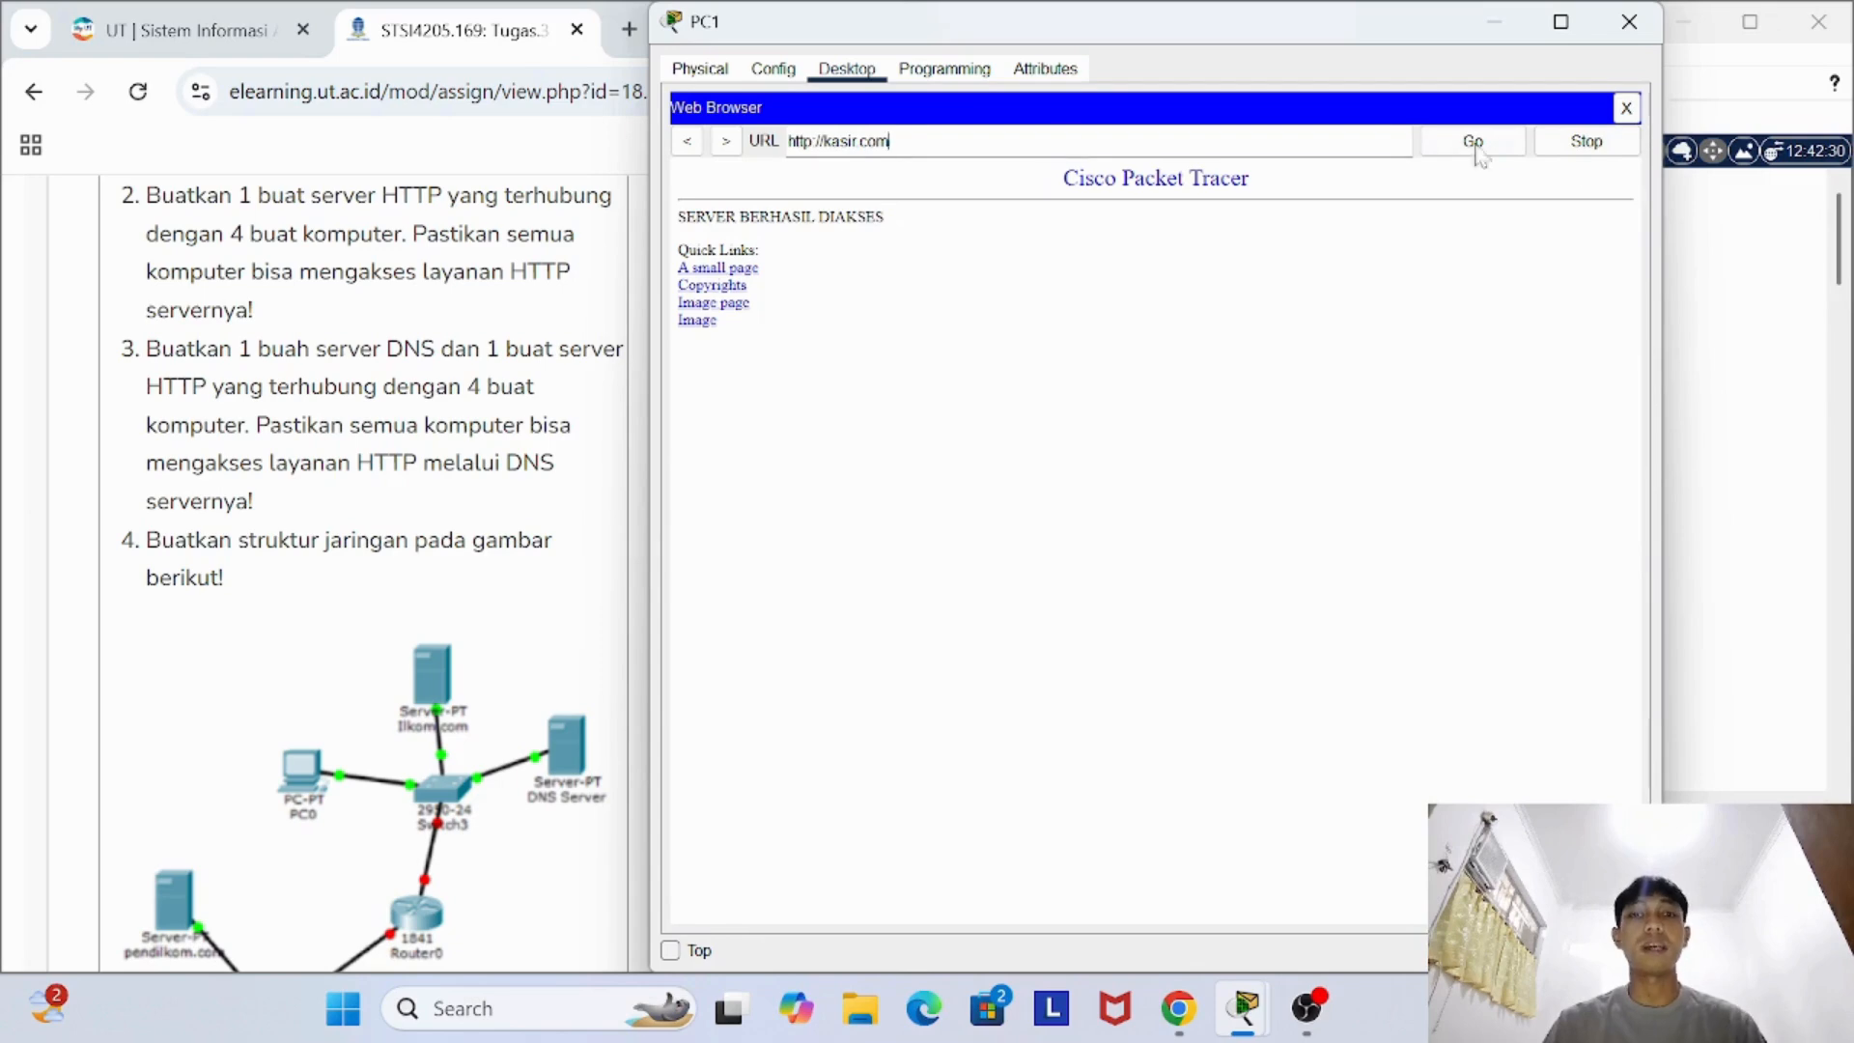
click(1629, 22)
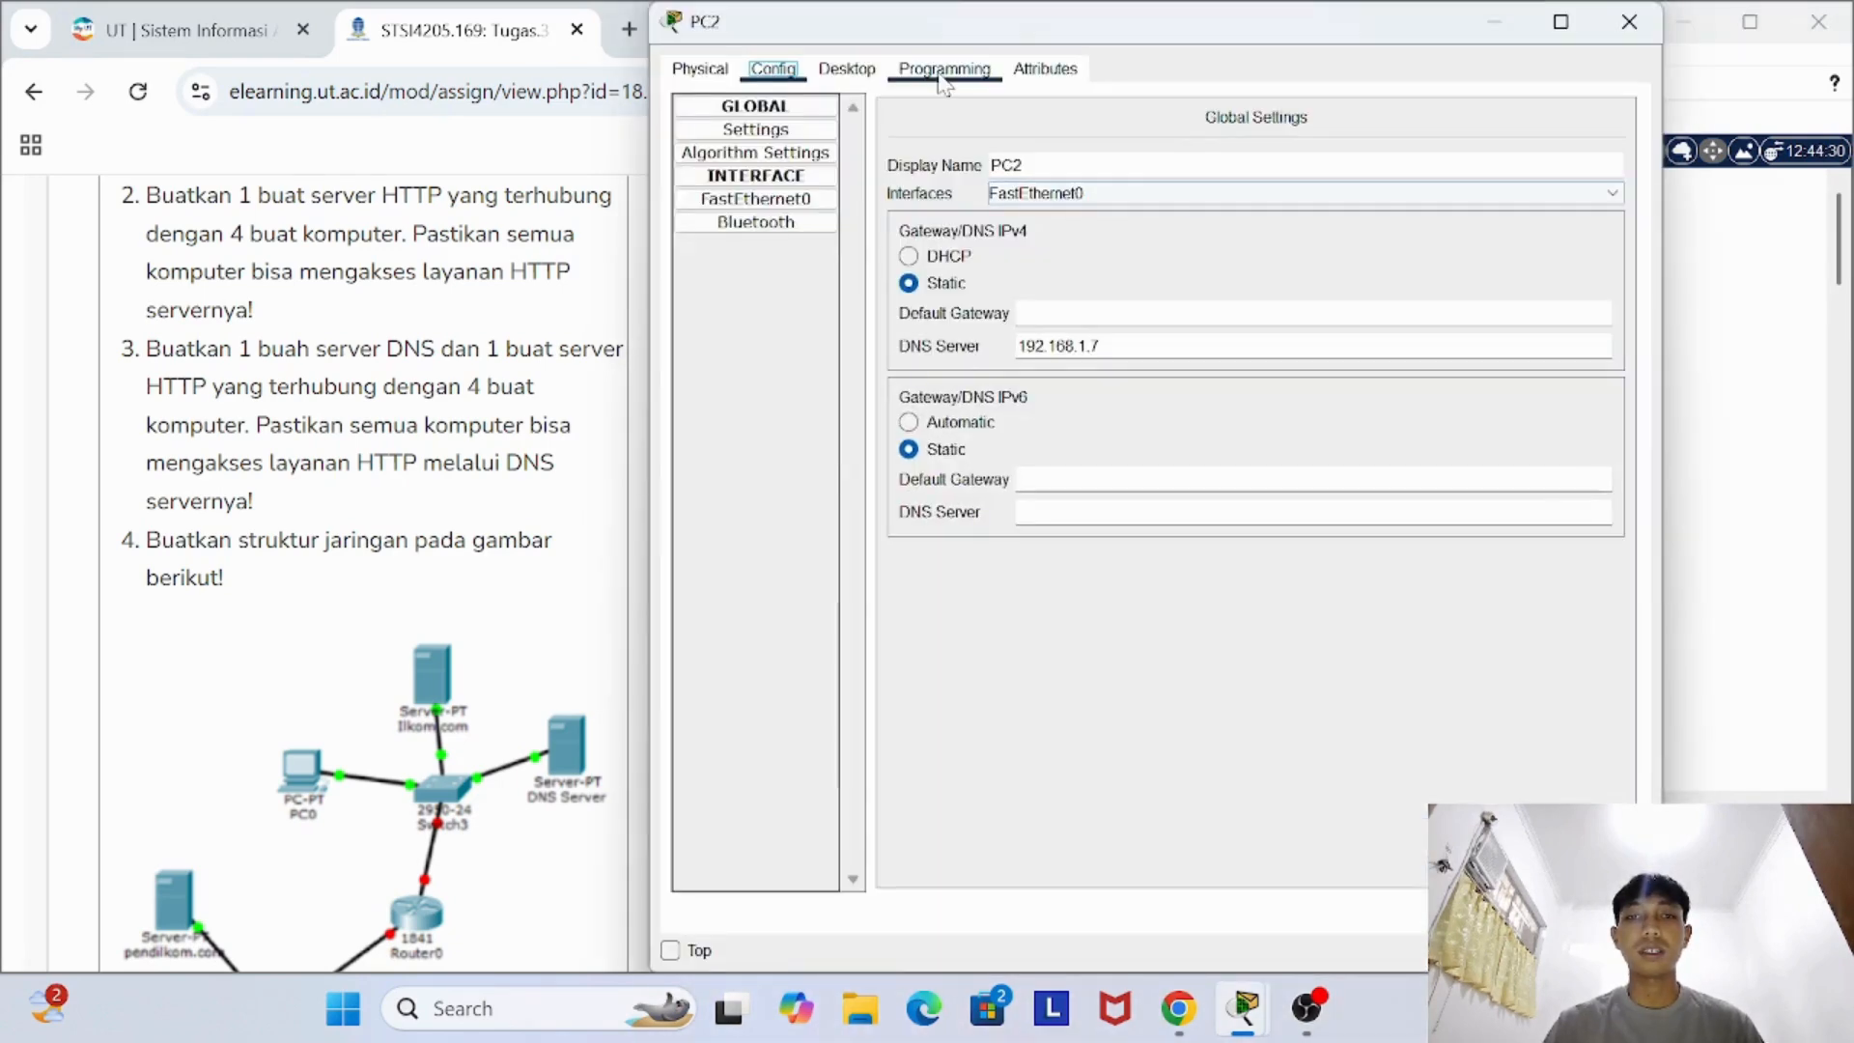
- Open kasir.com in PC2's Web Browser and close PC2's device window
click(847, 68)
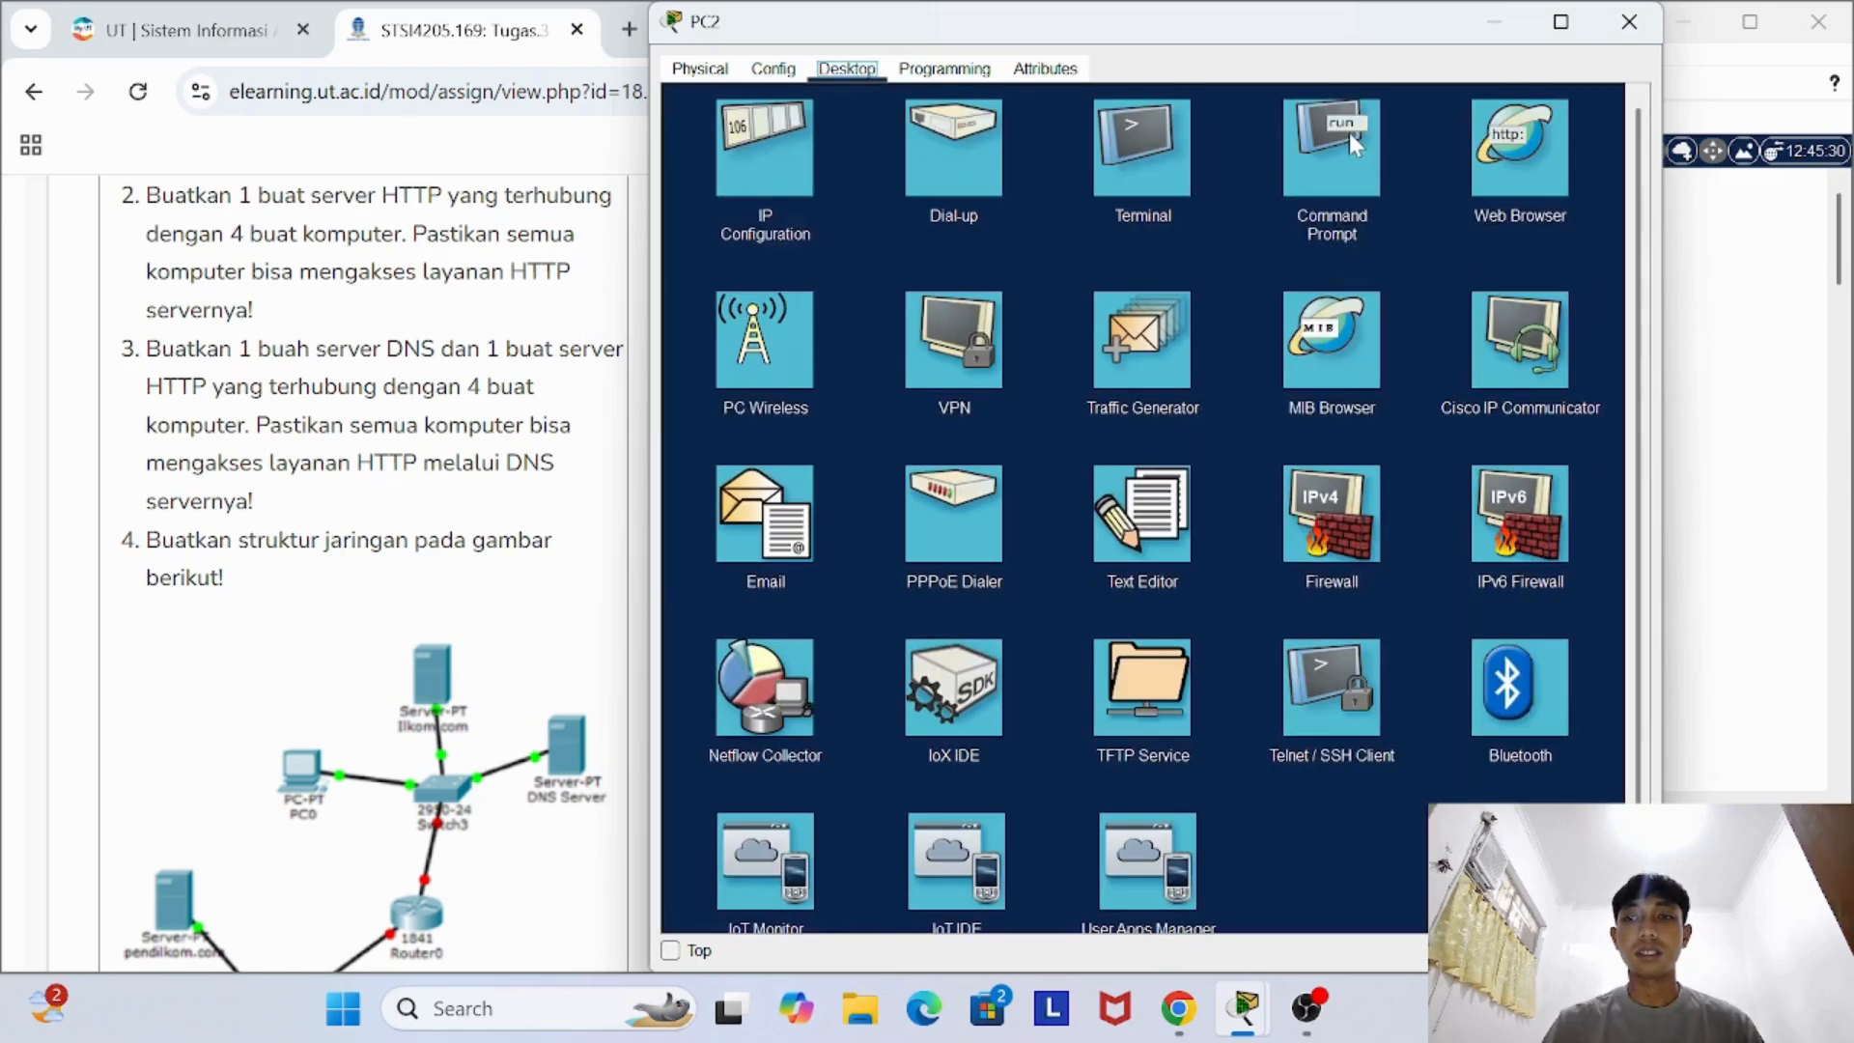
click(1543, 183)
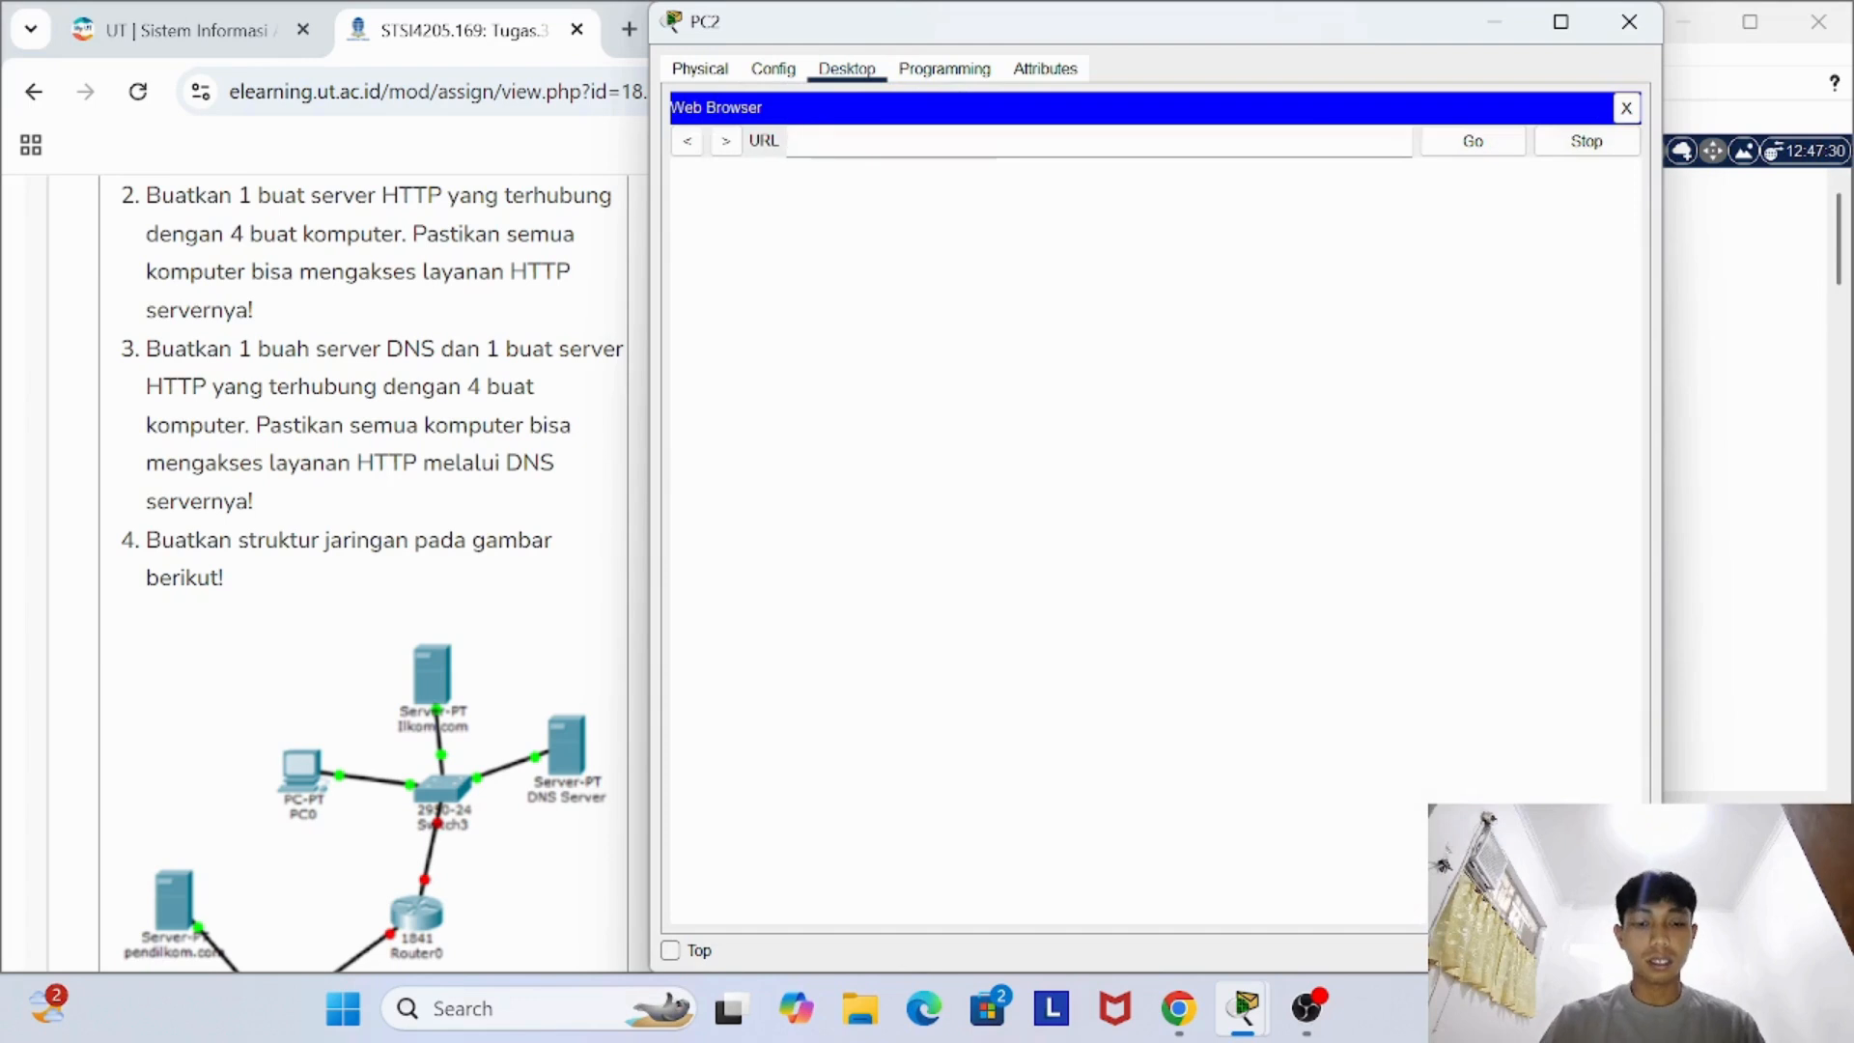
text(kasir.com)
key(Return)
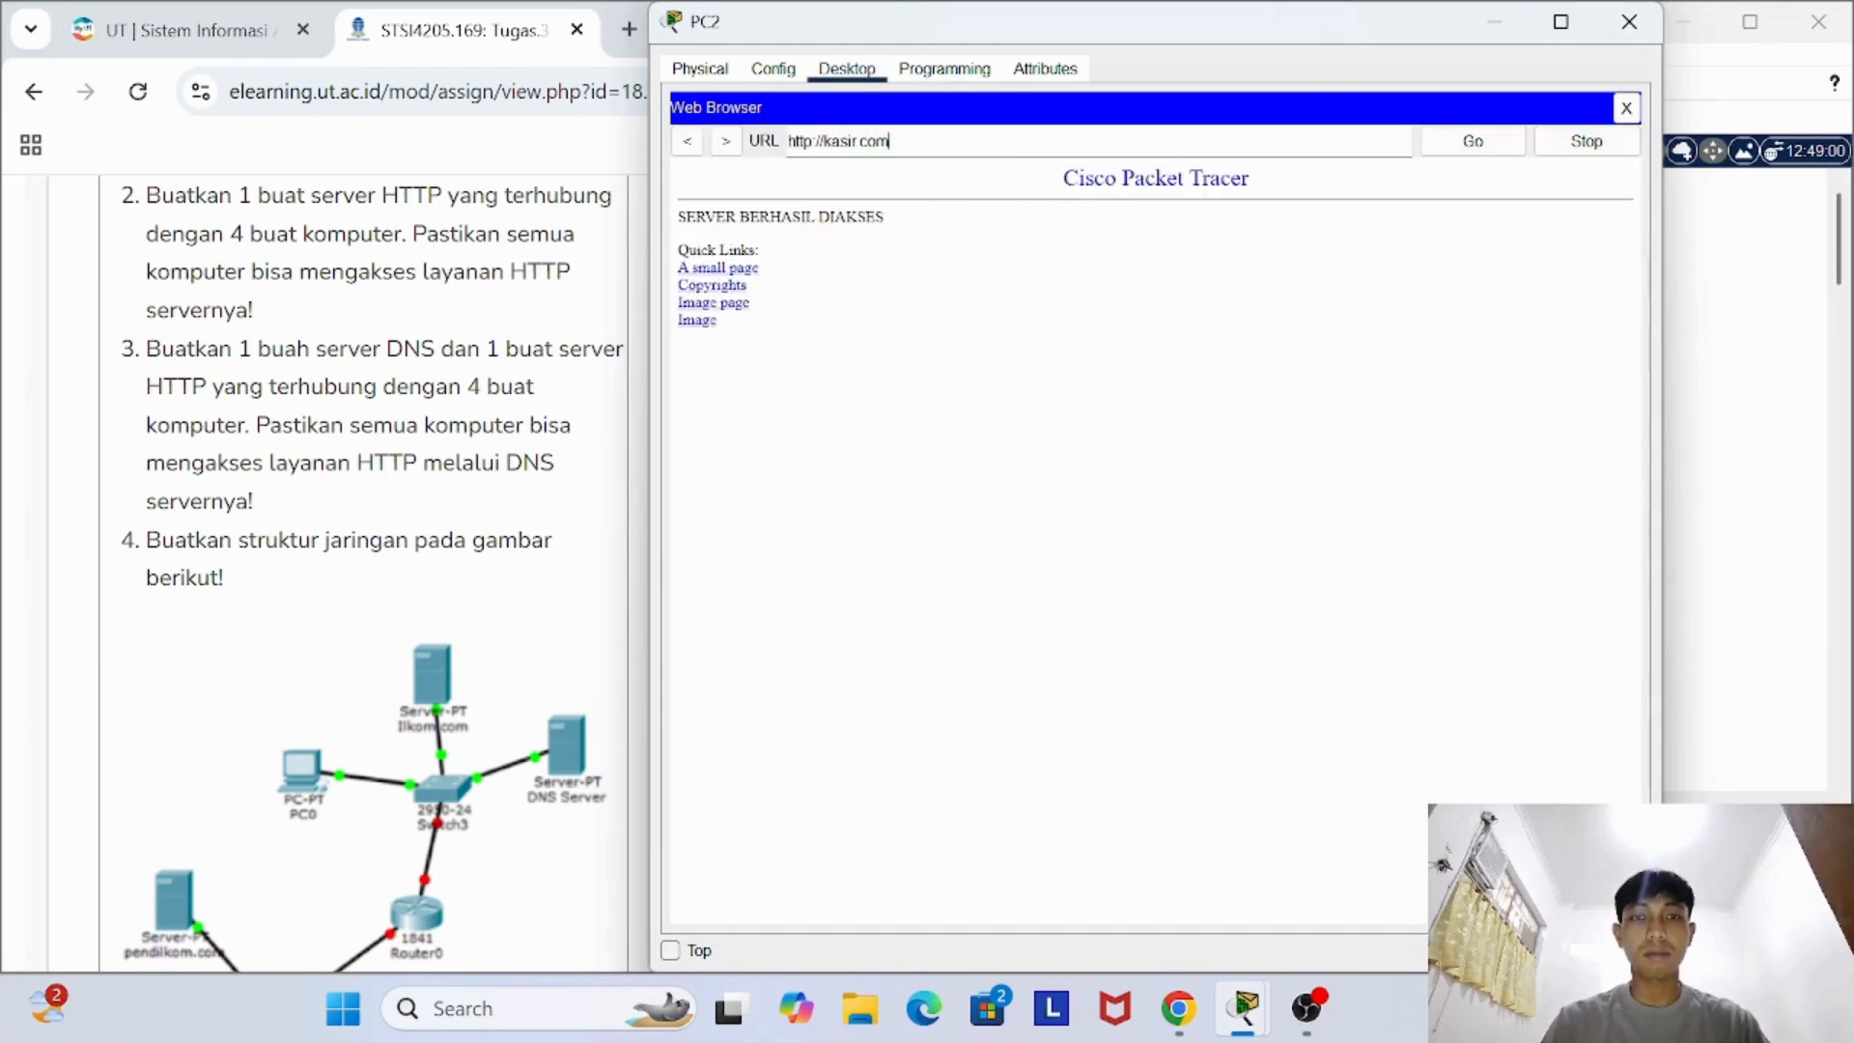
click(1629, 21)
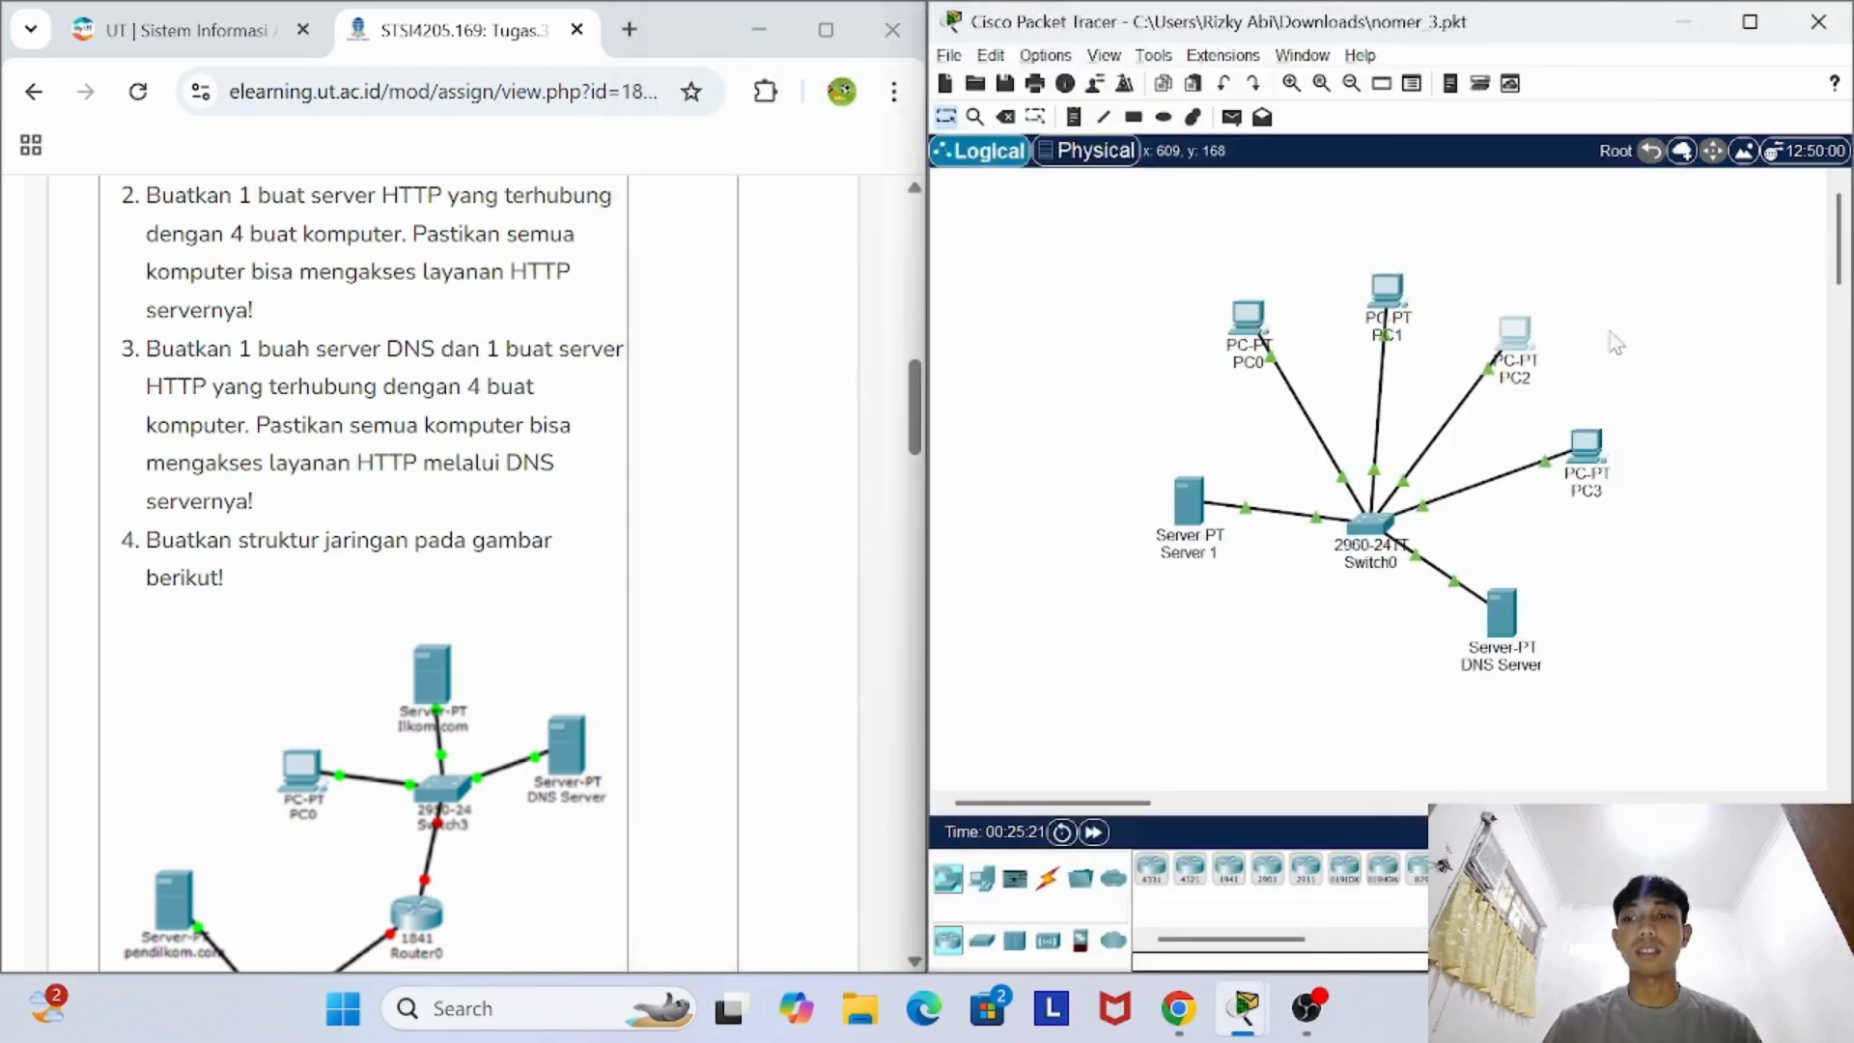
- Open kasir.com in PC3's Web Browser and close PC3's device window
click(1515, 333)
click(856, 73)
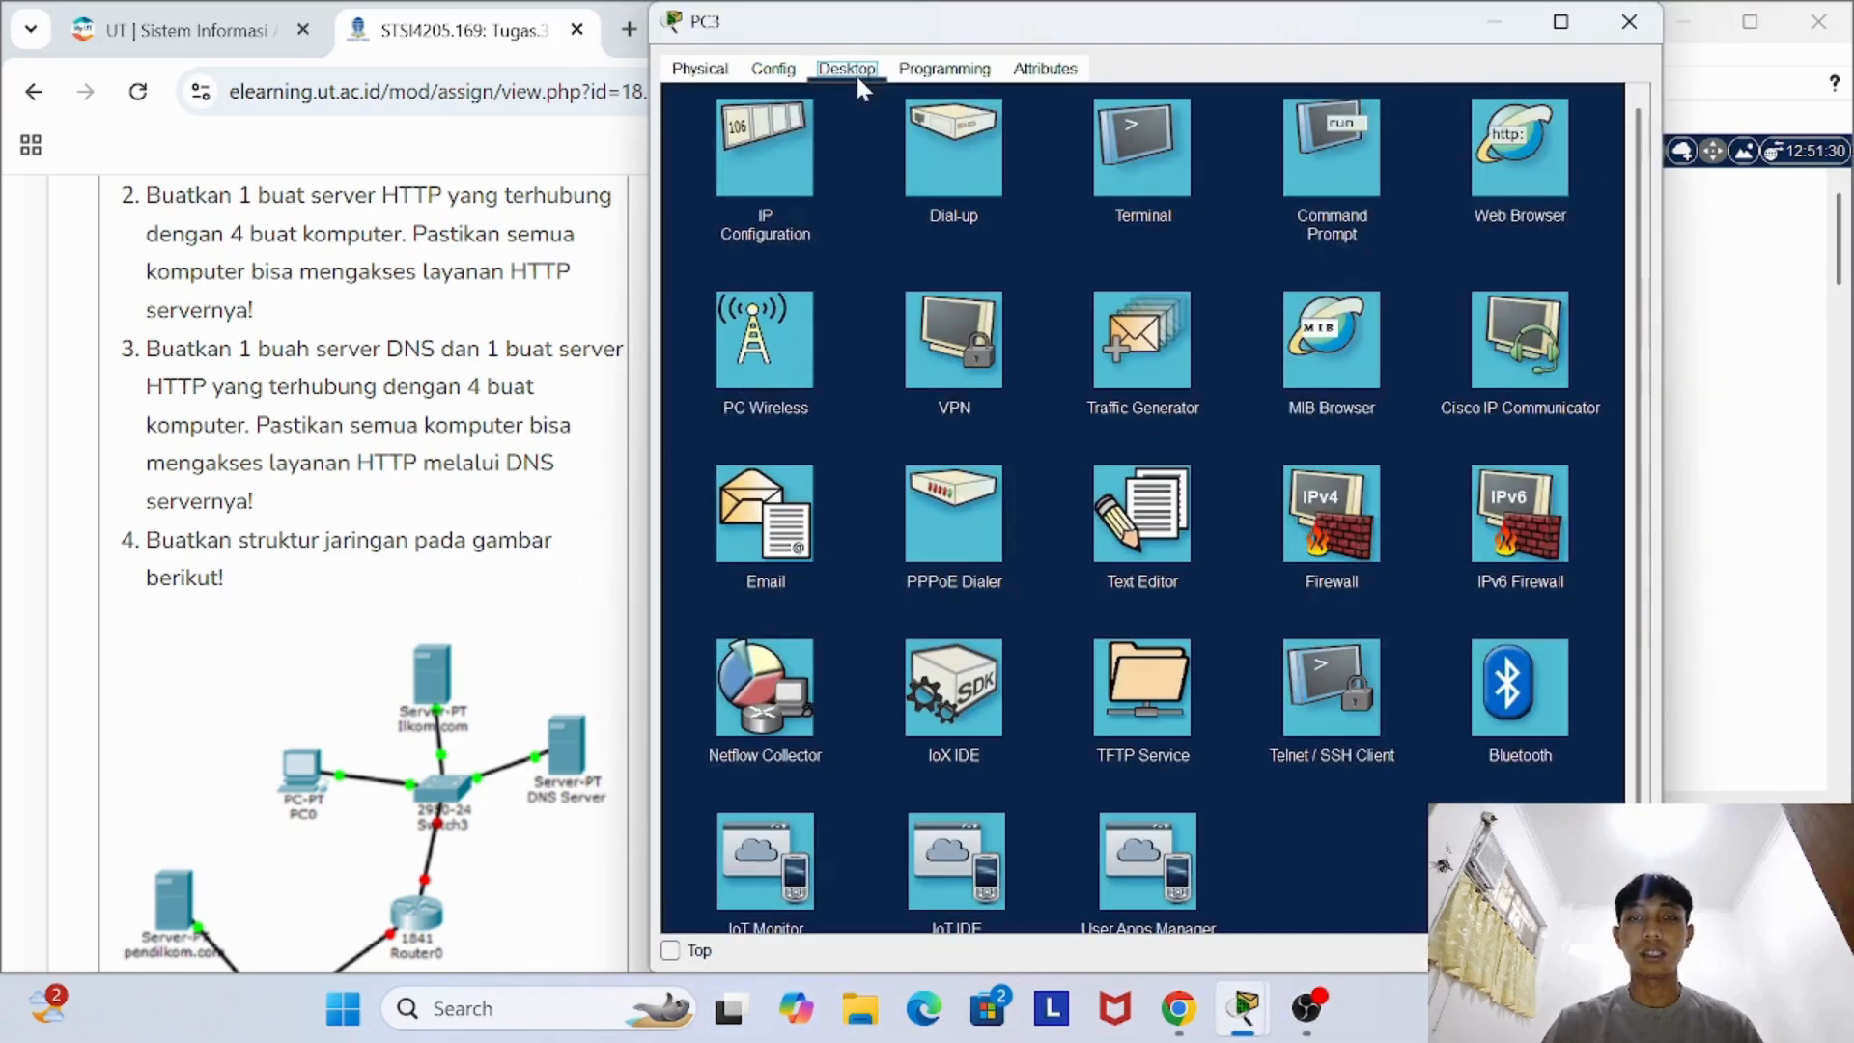
click(1491, 164)
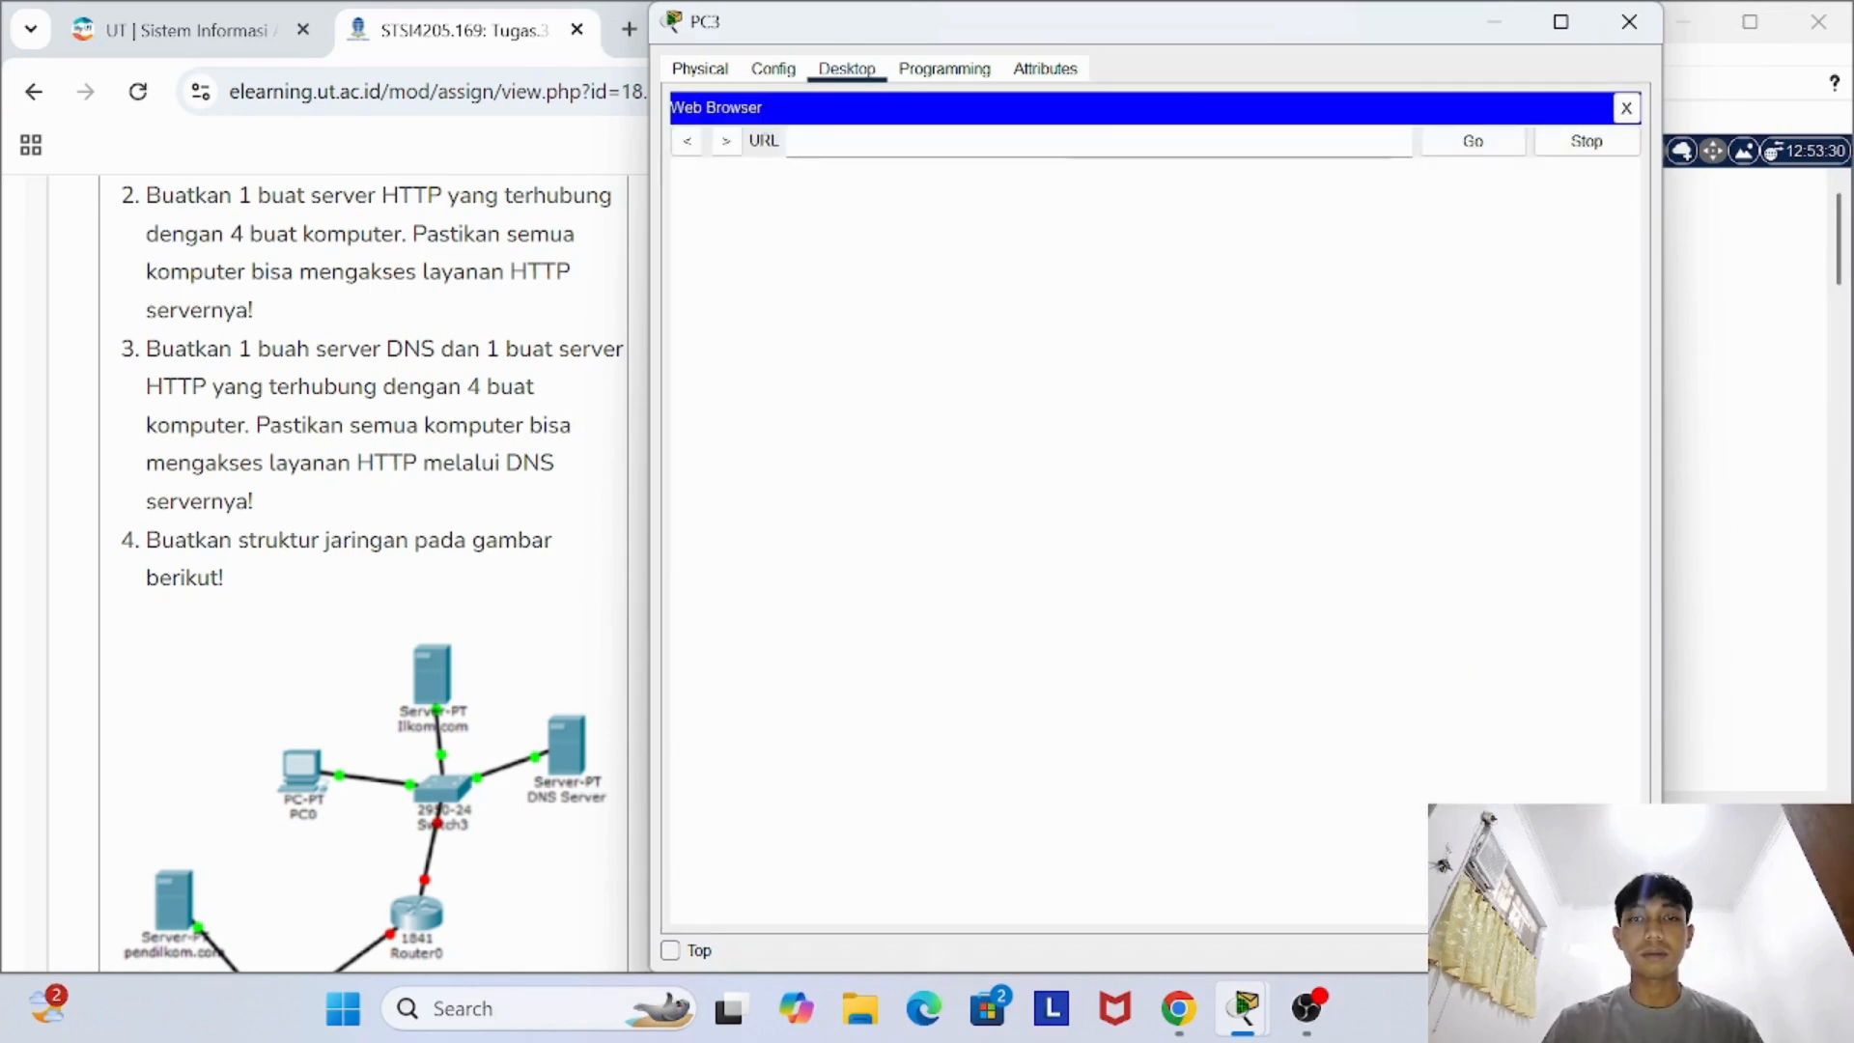
text(kasir.com)
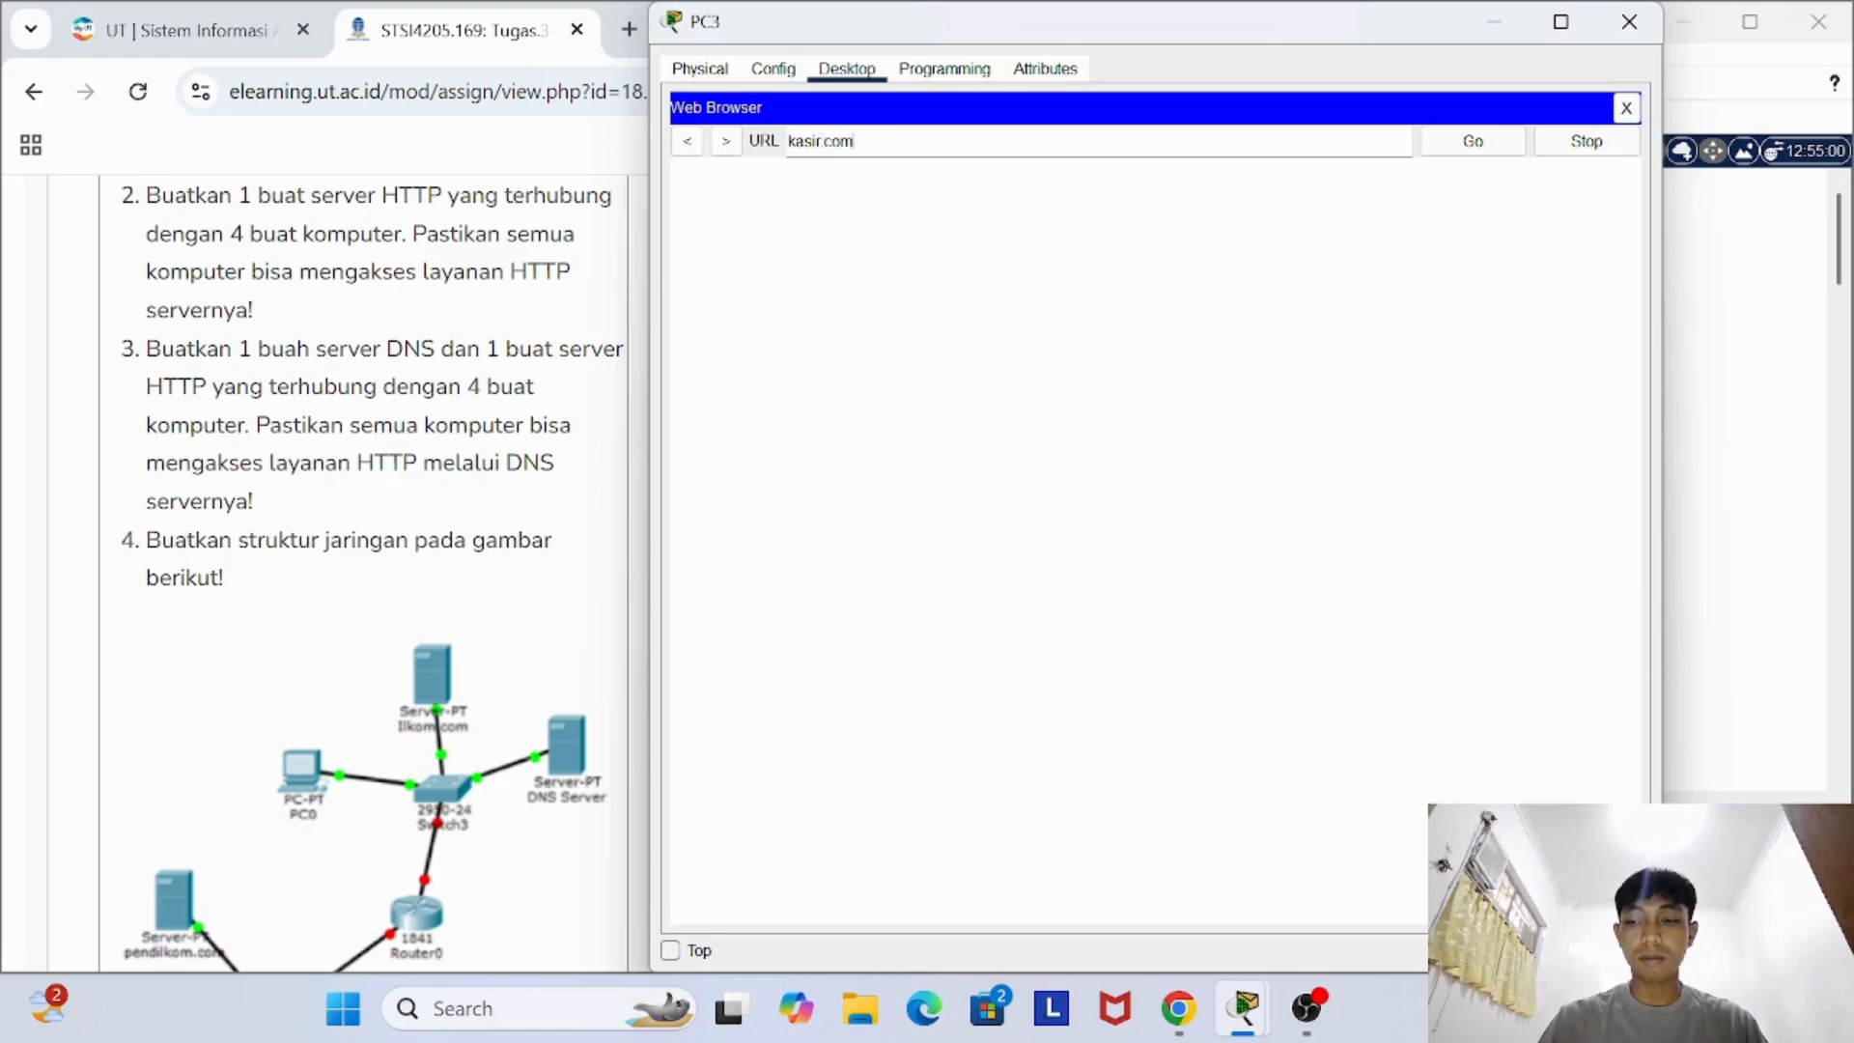
key(Return)
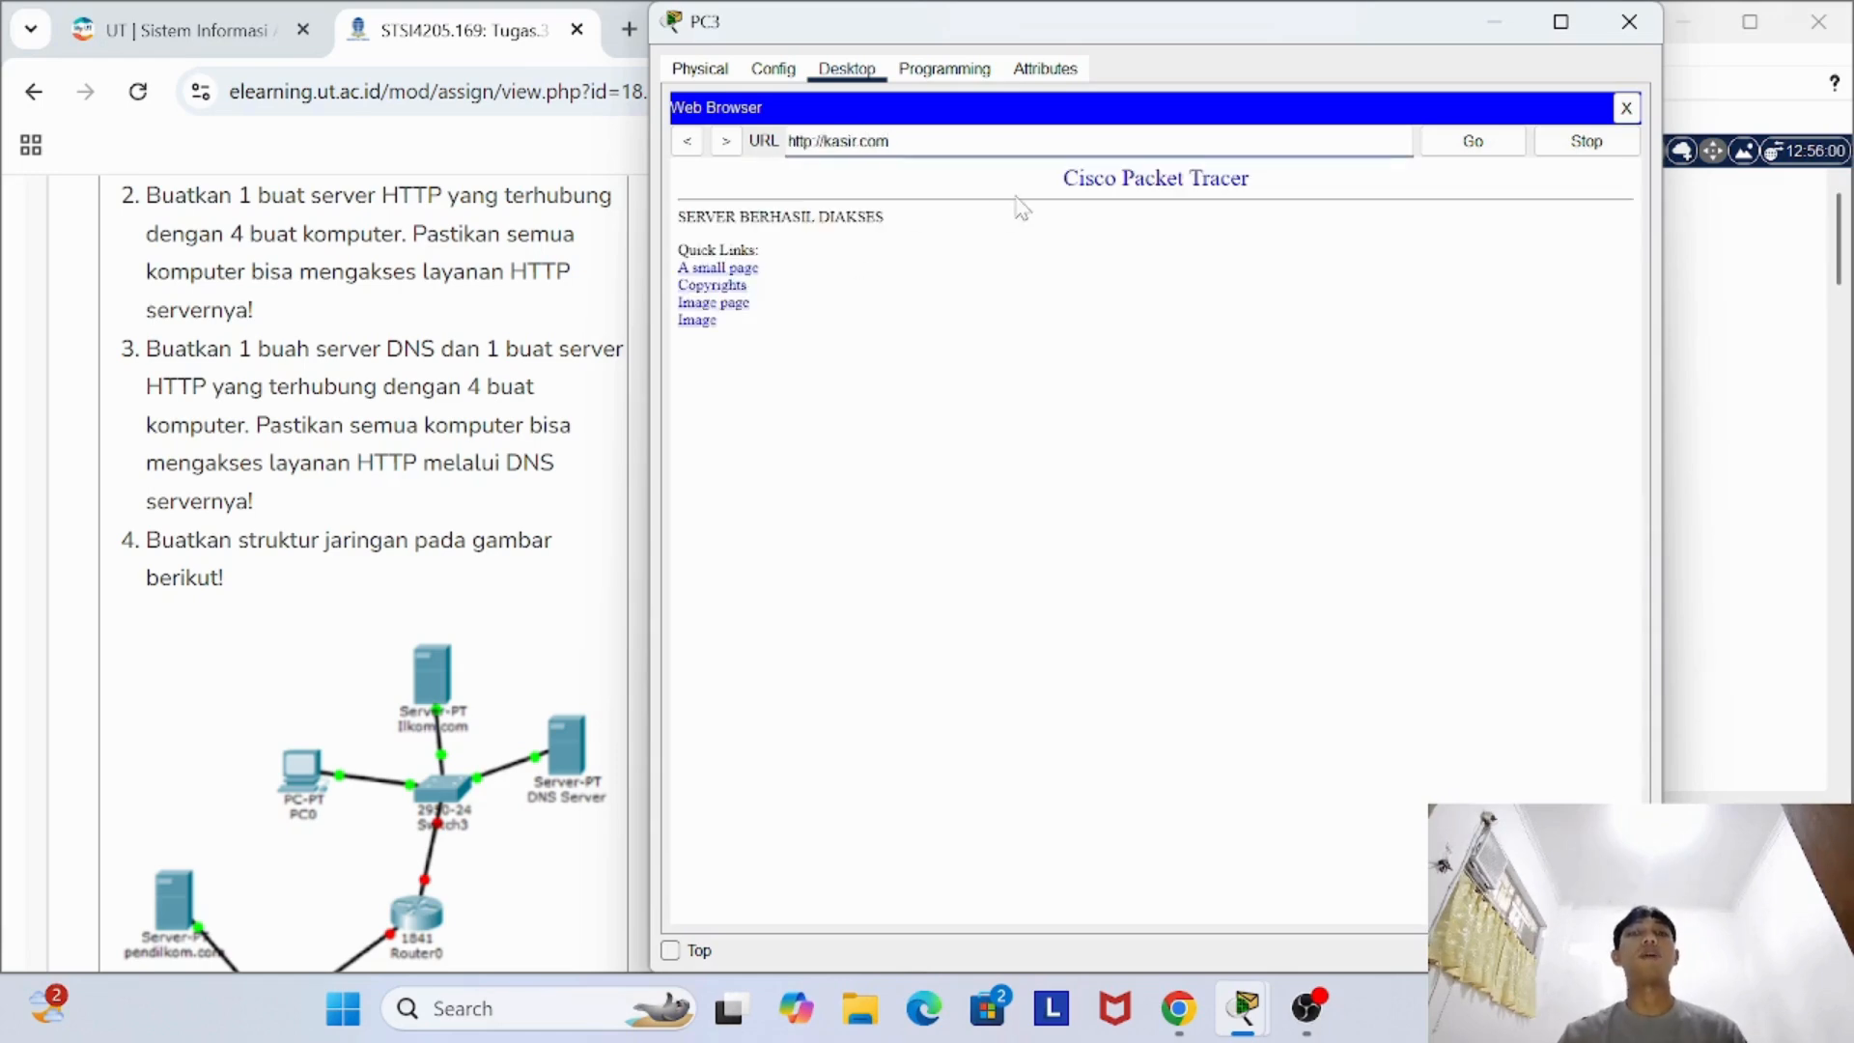
click(1629, 21)
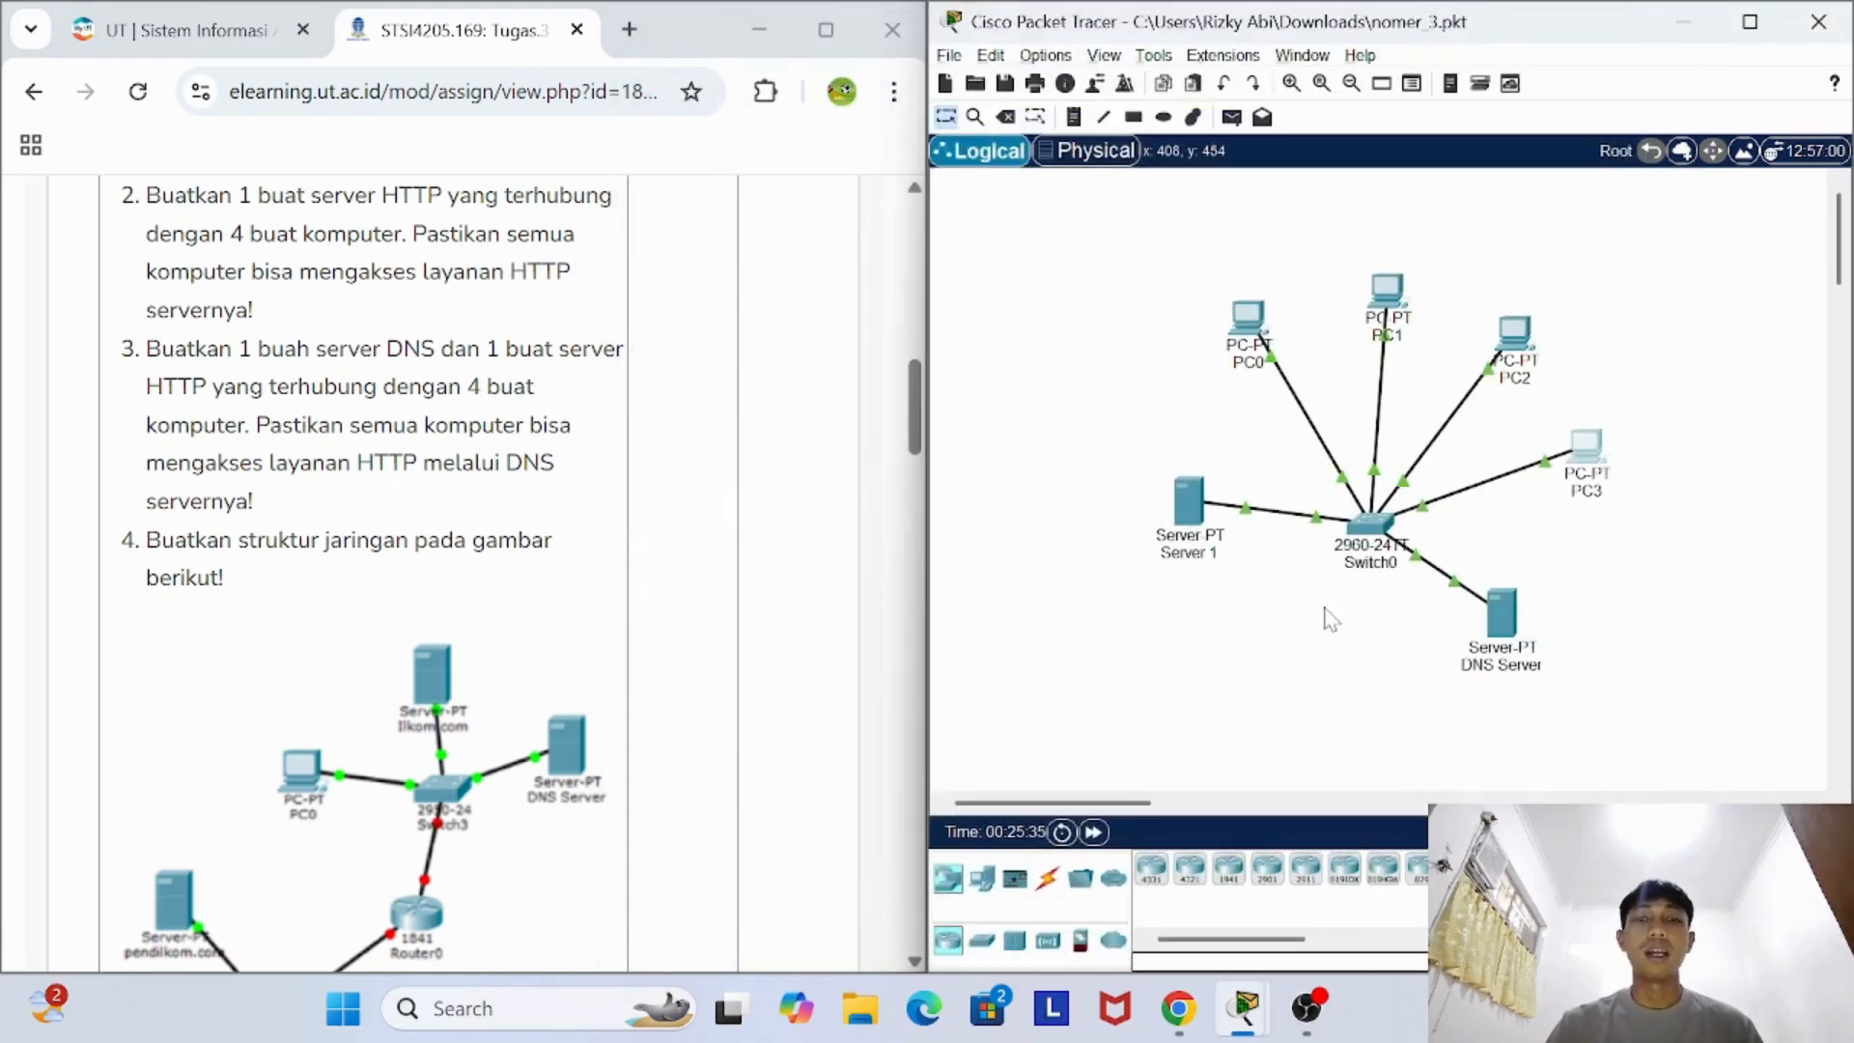
- Read task 4 on the assignment page, including its network diagram and the list of ping and web browser instructions
scroll(686, 553, down, 3)
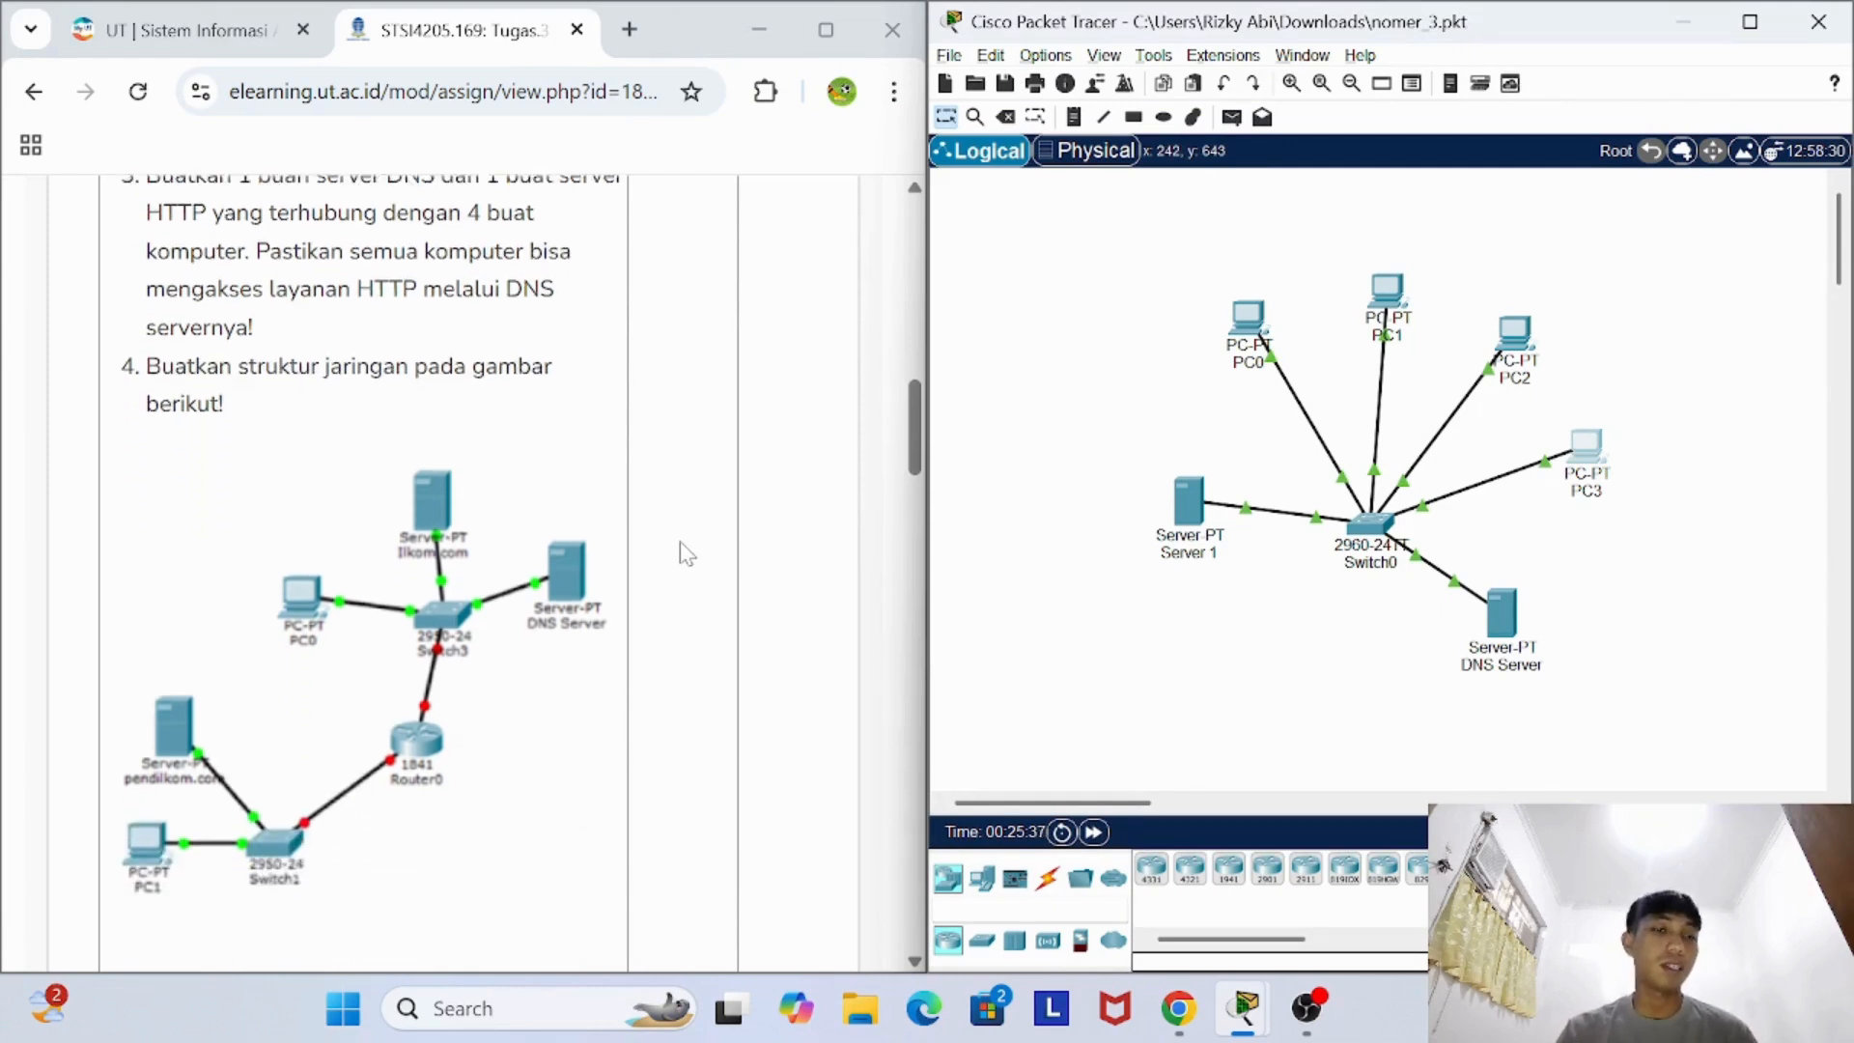
scroll(686, 553, down, 1)
scroll(685, 553, up, 1)
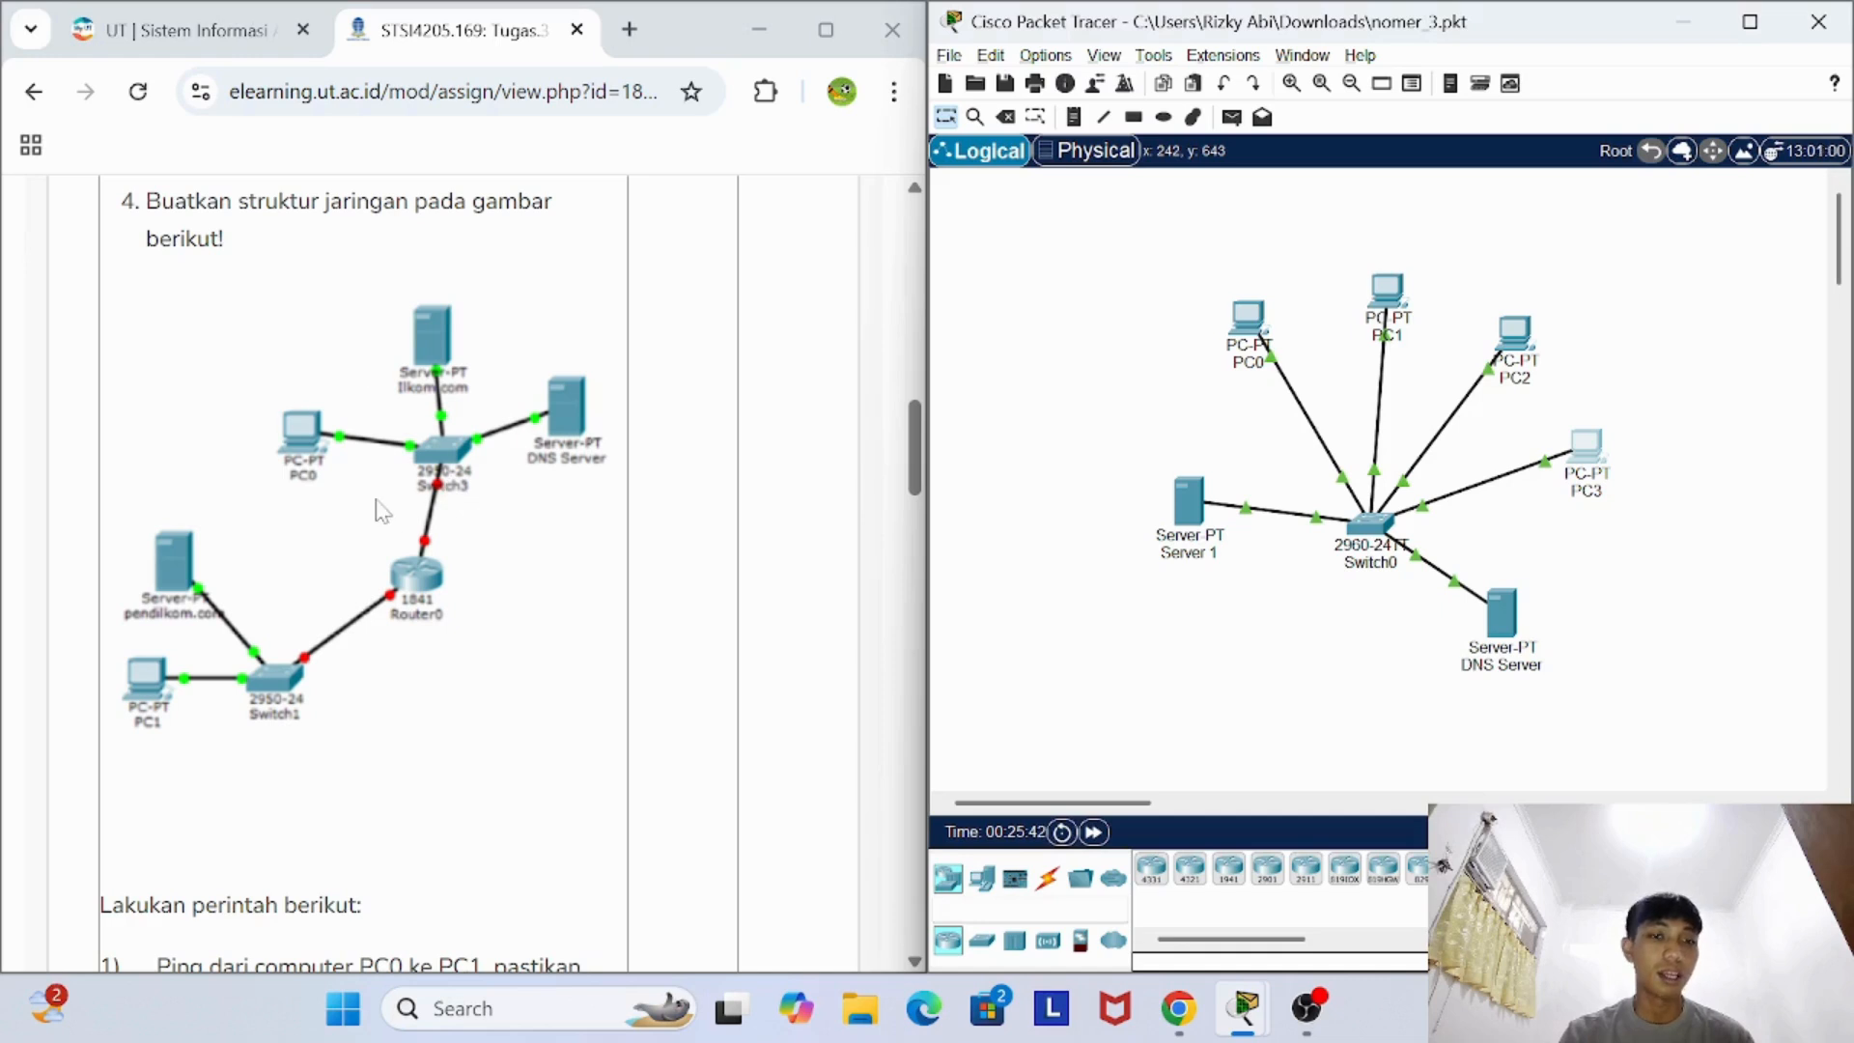
scroll(385, 505, down, 1)
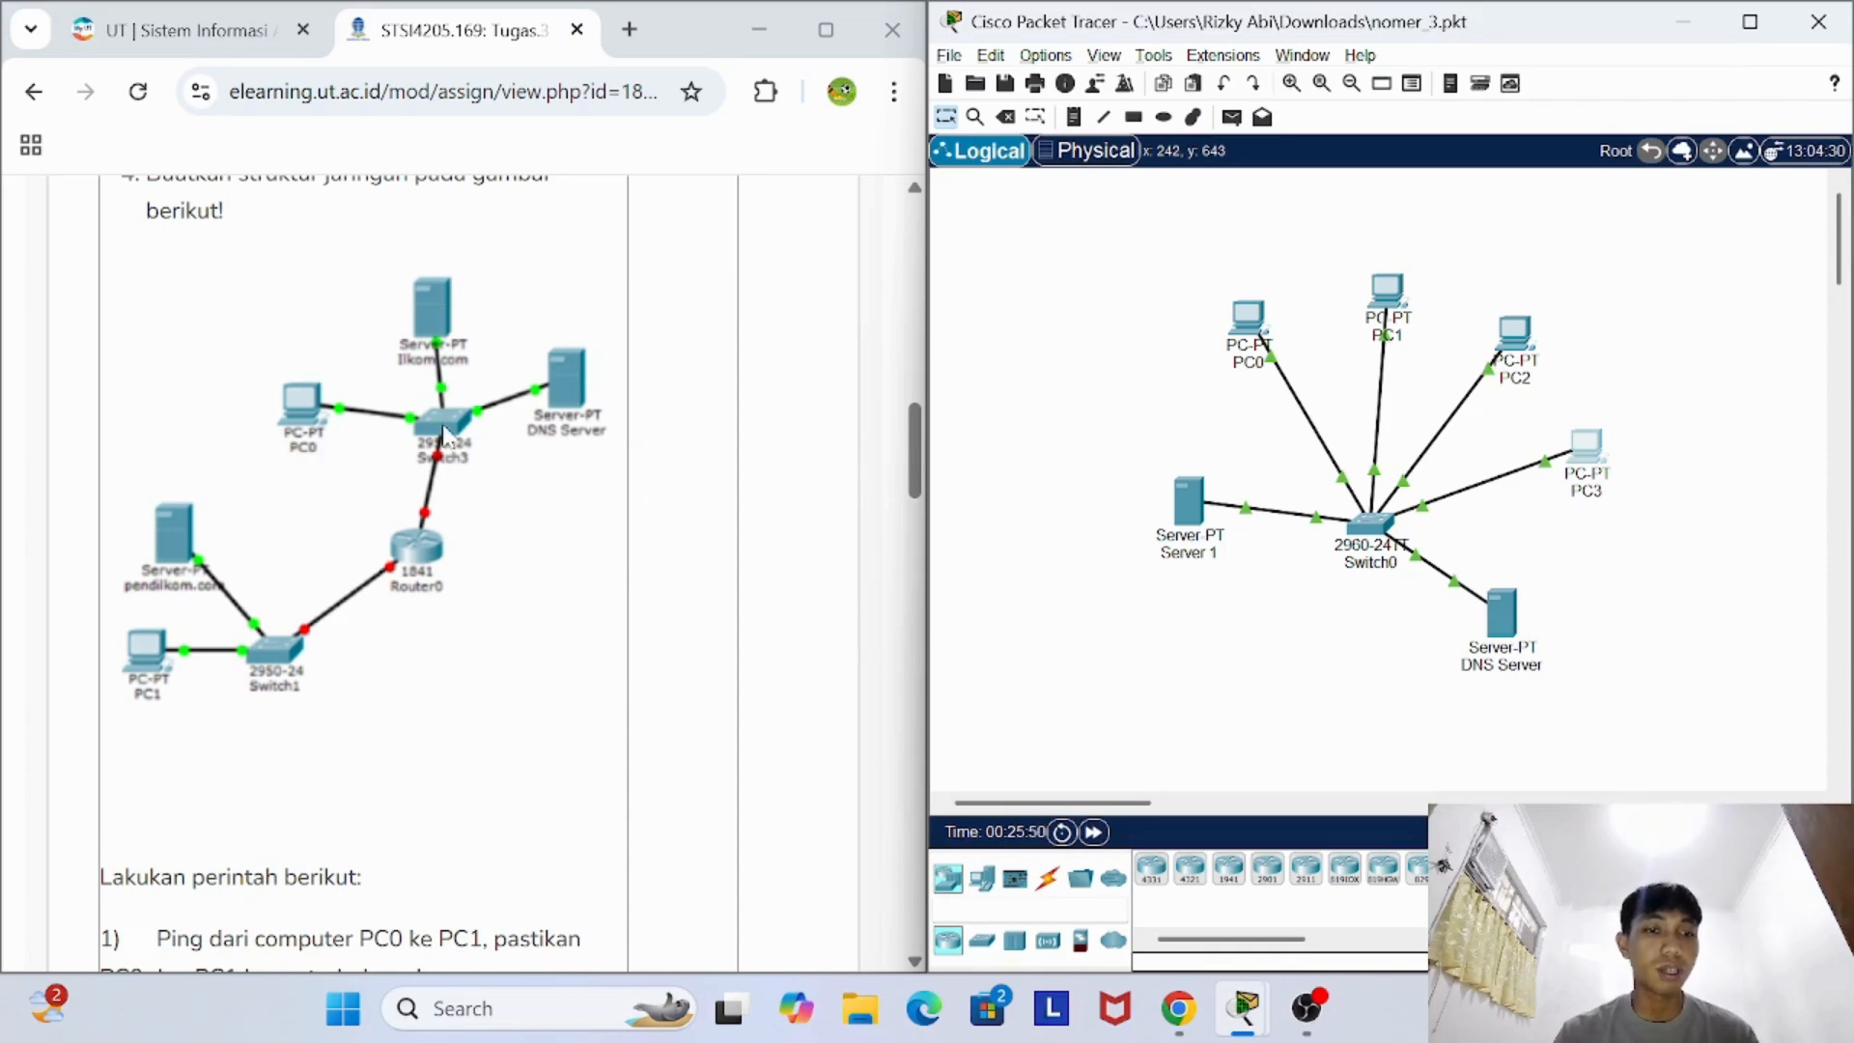
scroll(467, 451, down, 1)
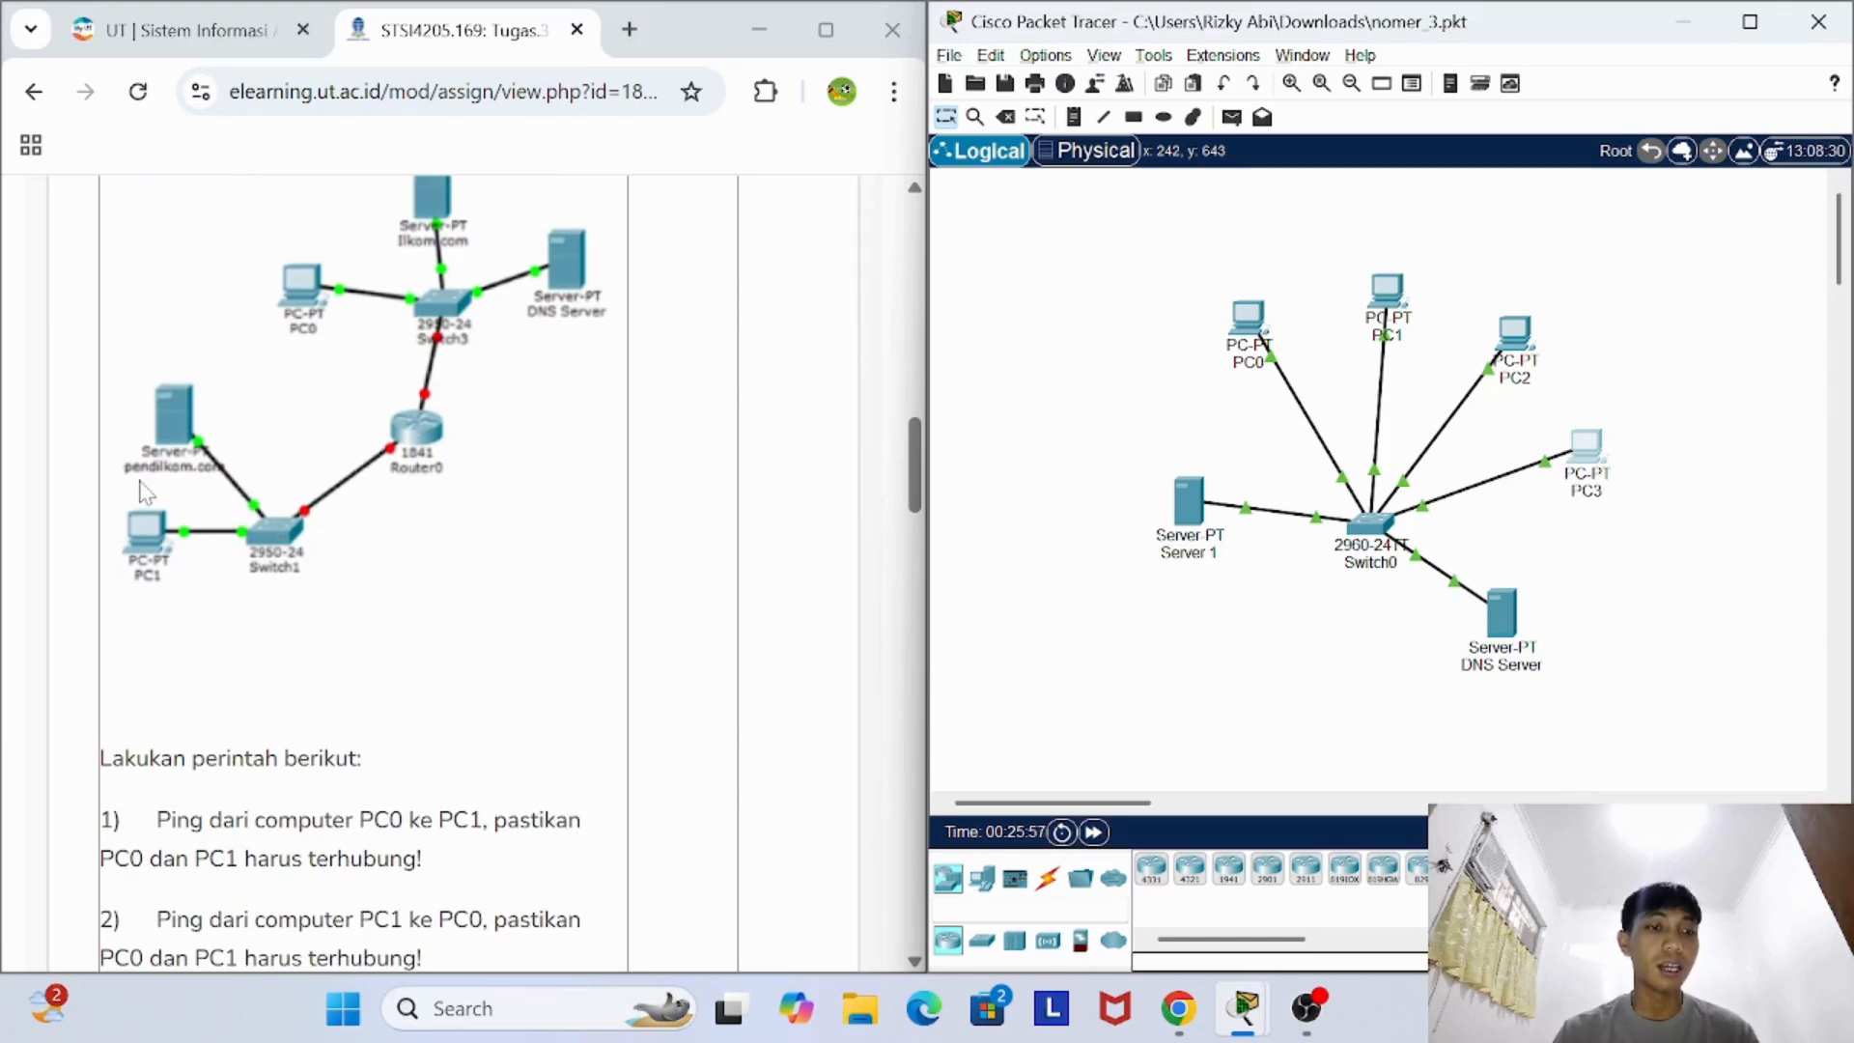
scroll(380, 537, down, 3)
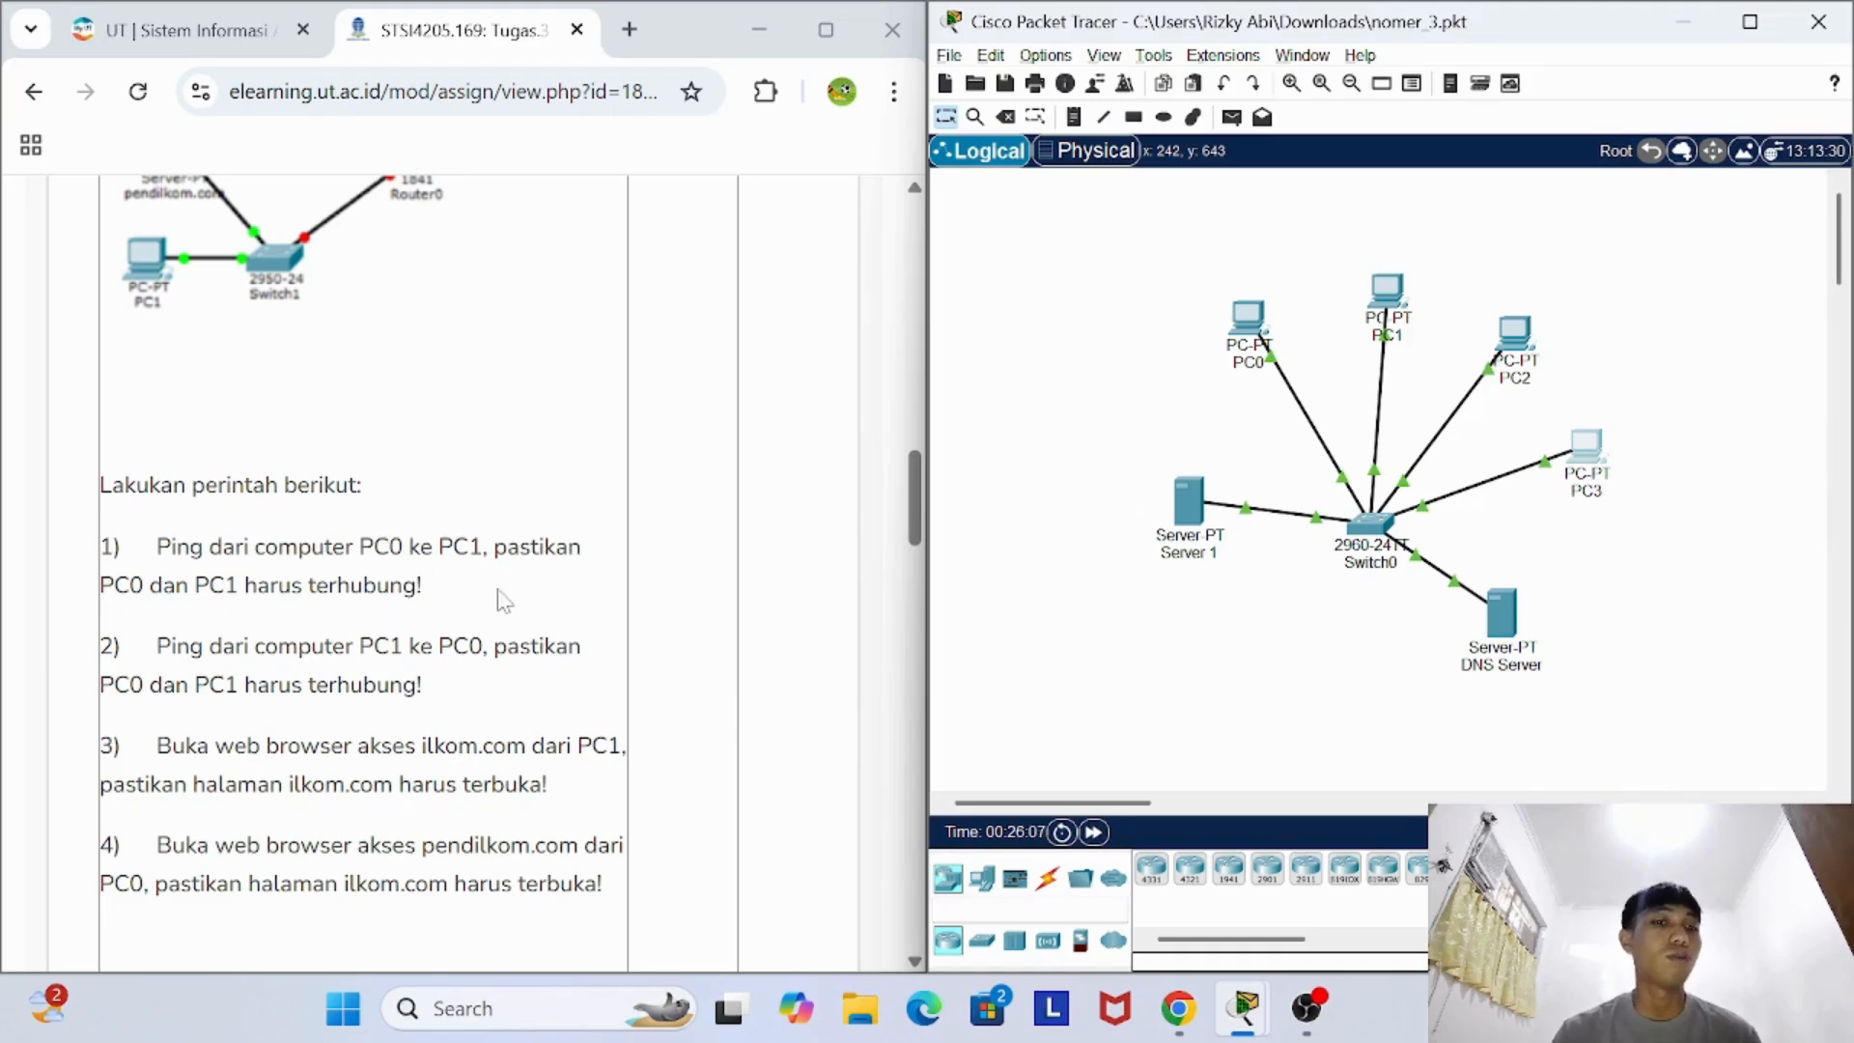
scroll(503, 600, up, 3)
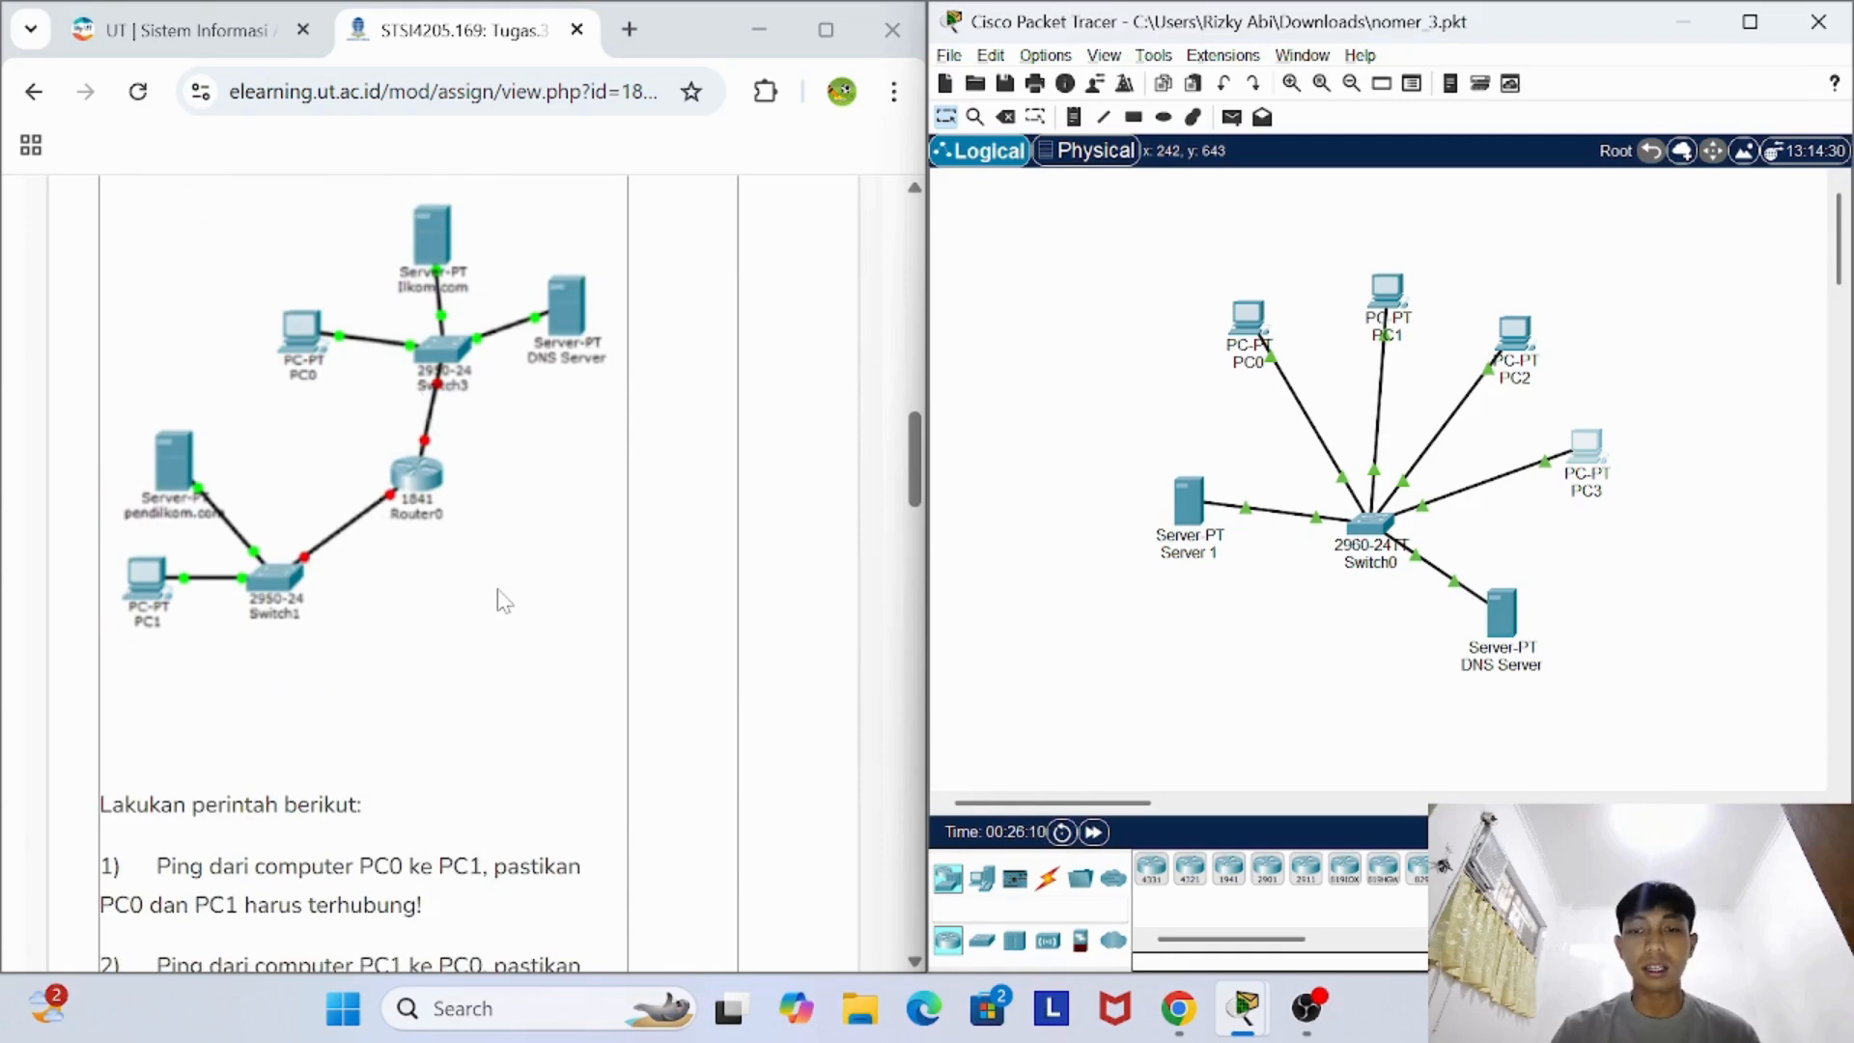
- Switch to the nomer_4.pkt project window, and open and close the ilkom.com server's device window
mouse_move(1243, 1008)
mouse_move(1506, 763)
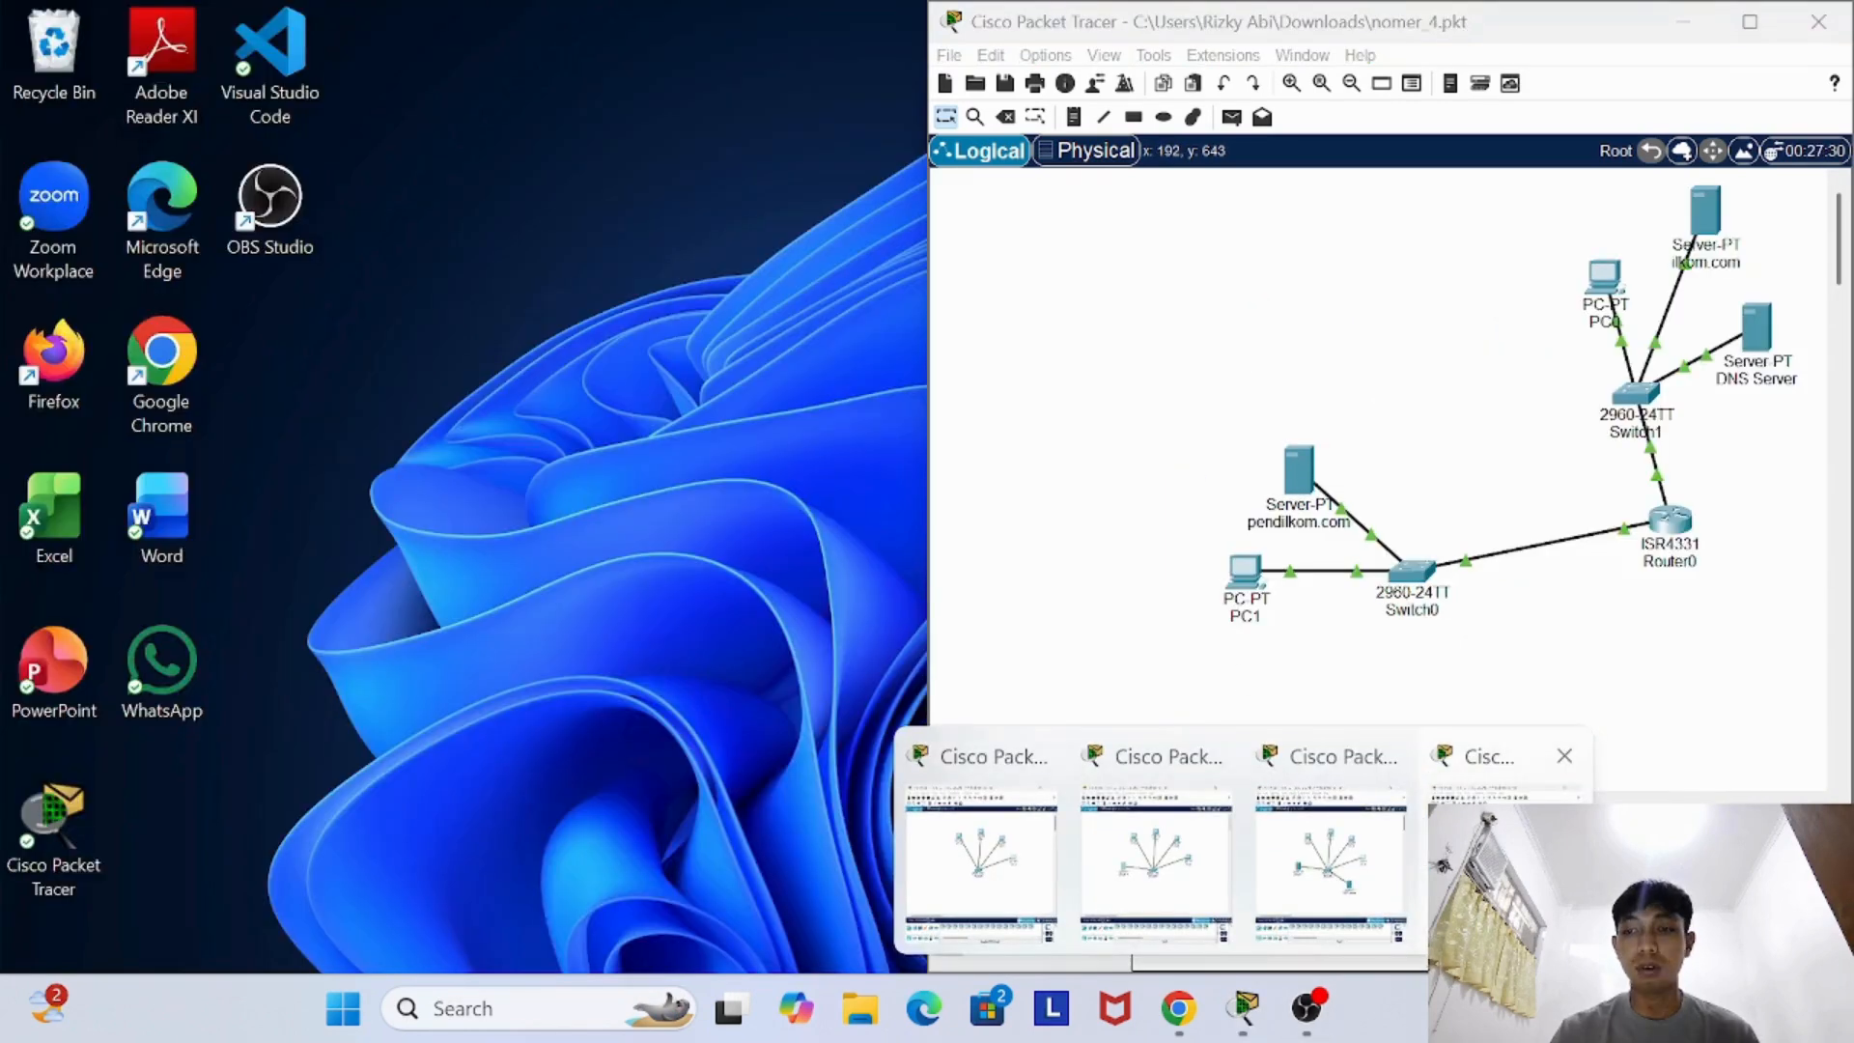
click(1496, 858)
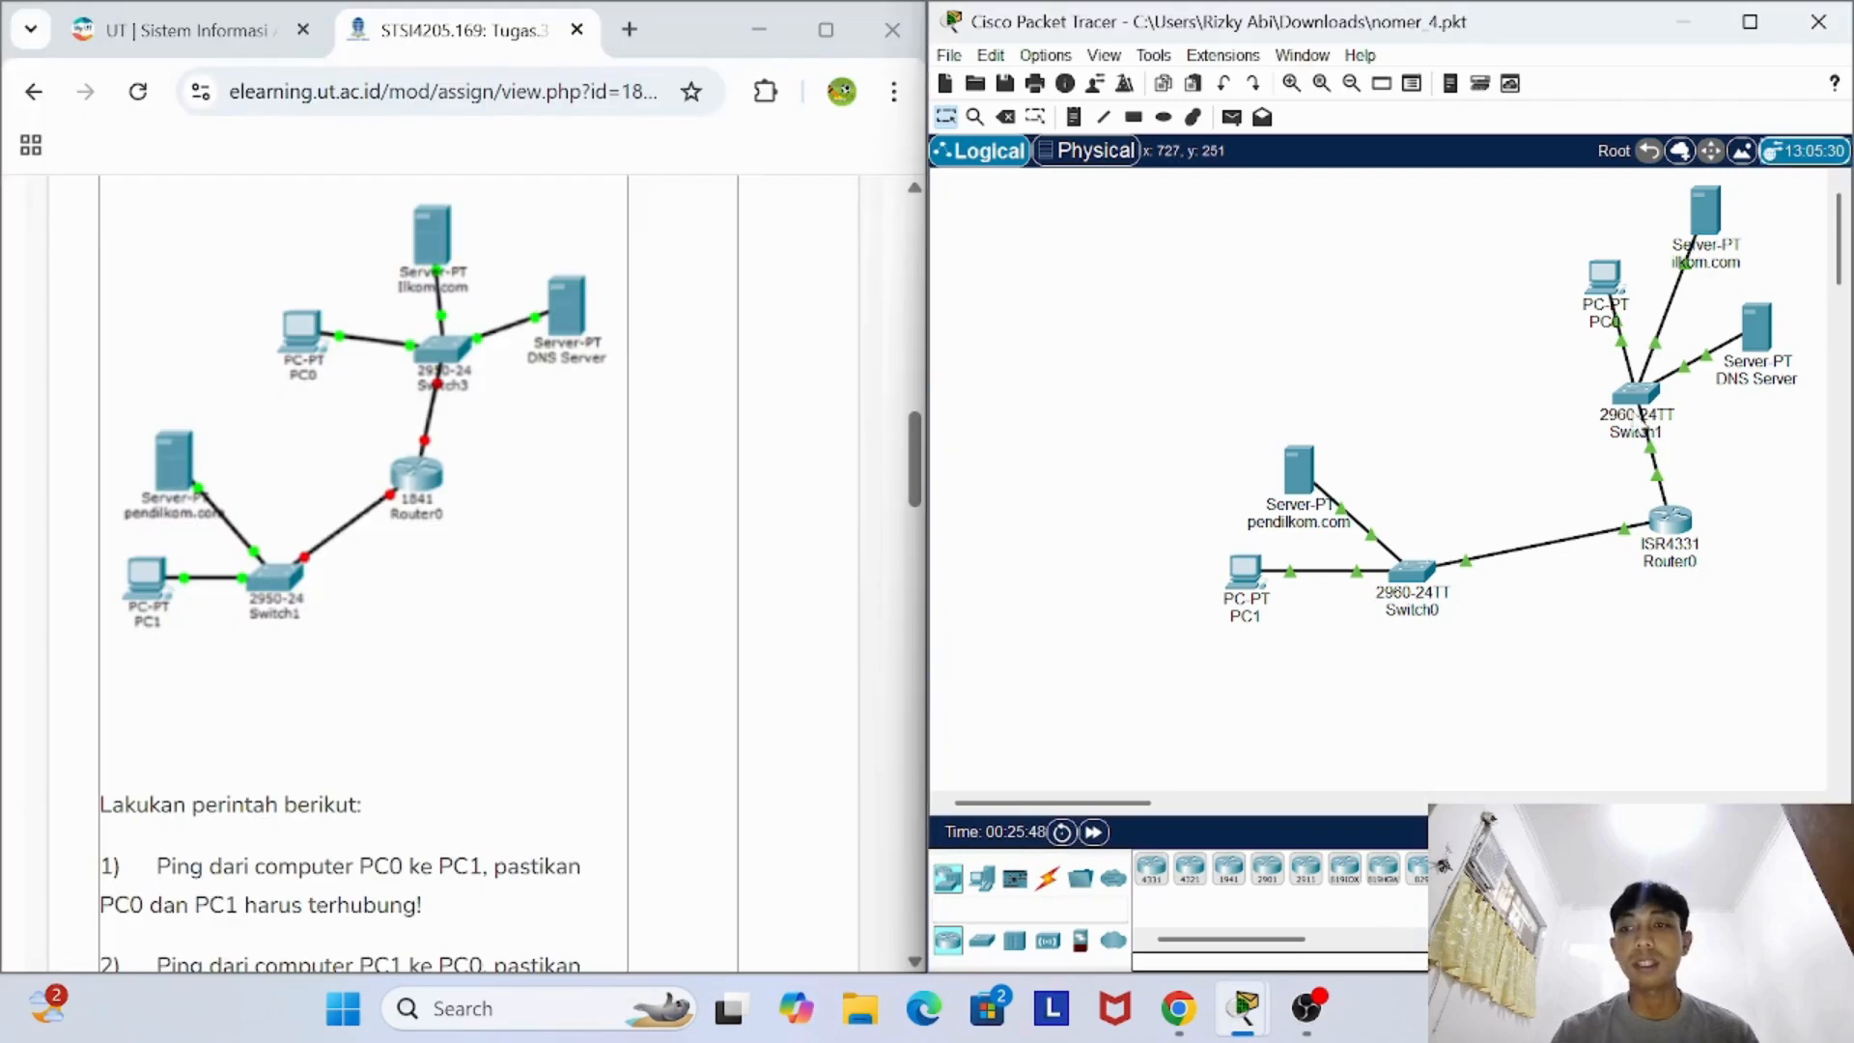
scroll(1638, 423, right, 2)
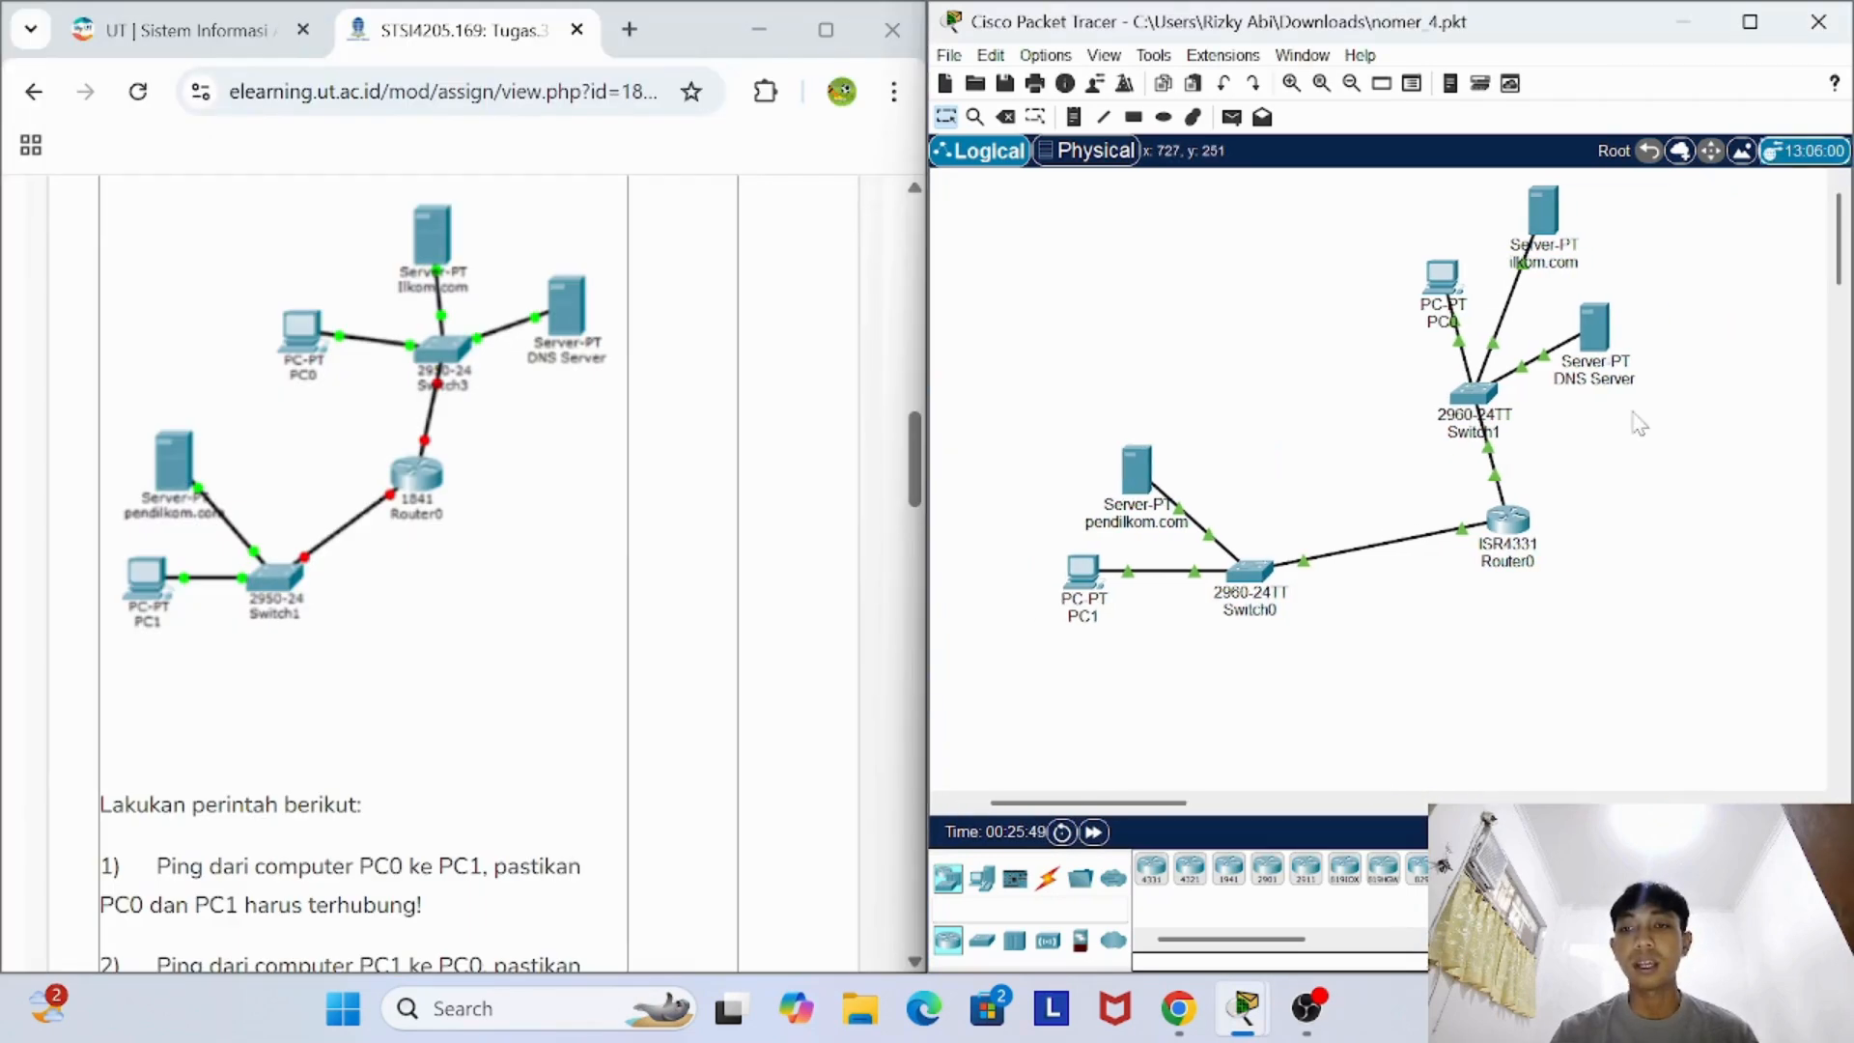
click(1544, 211)
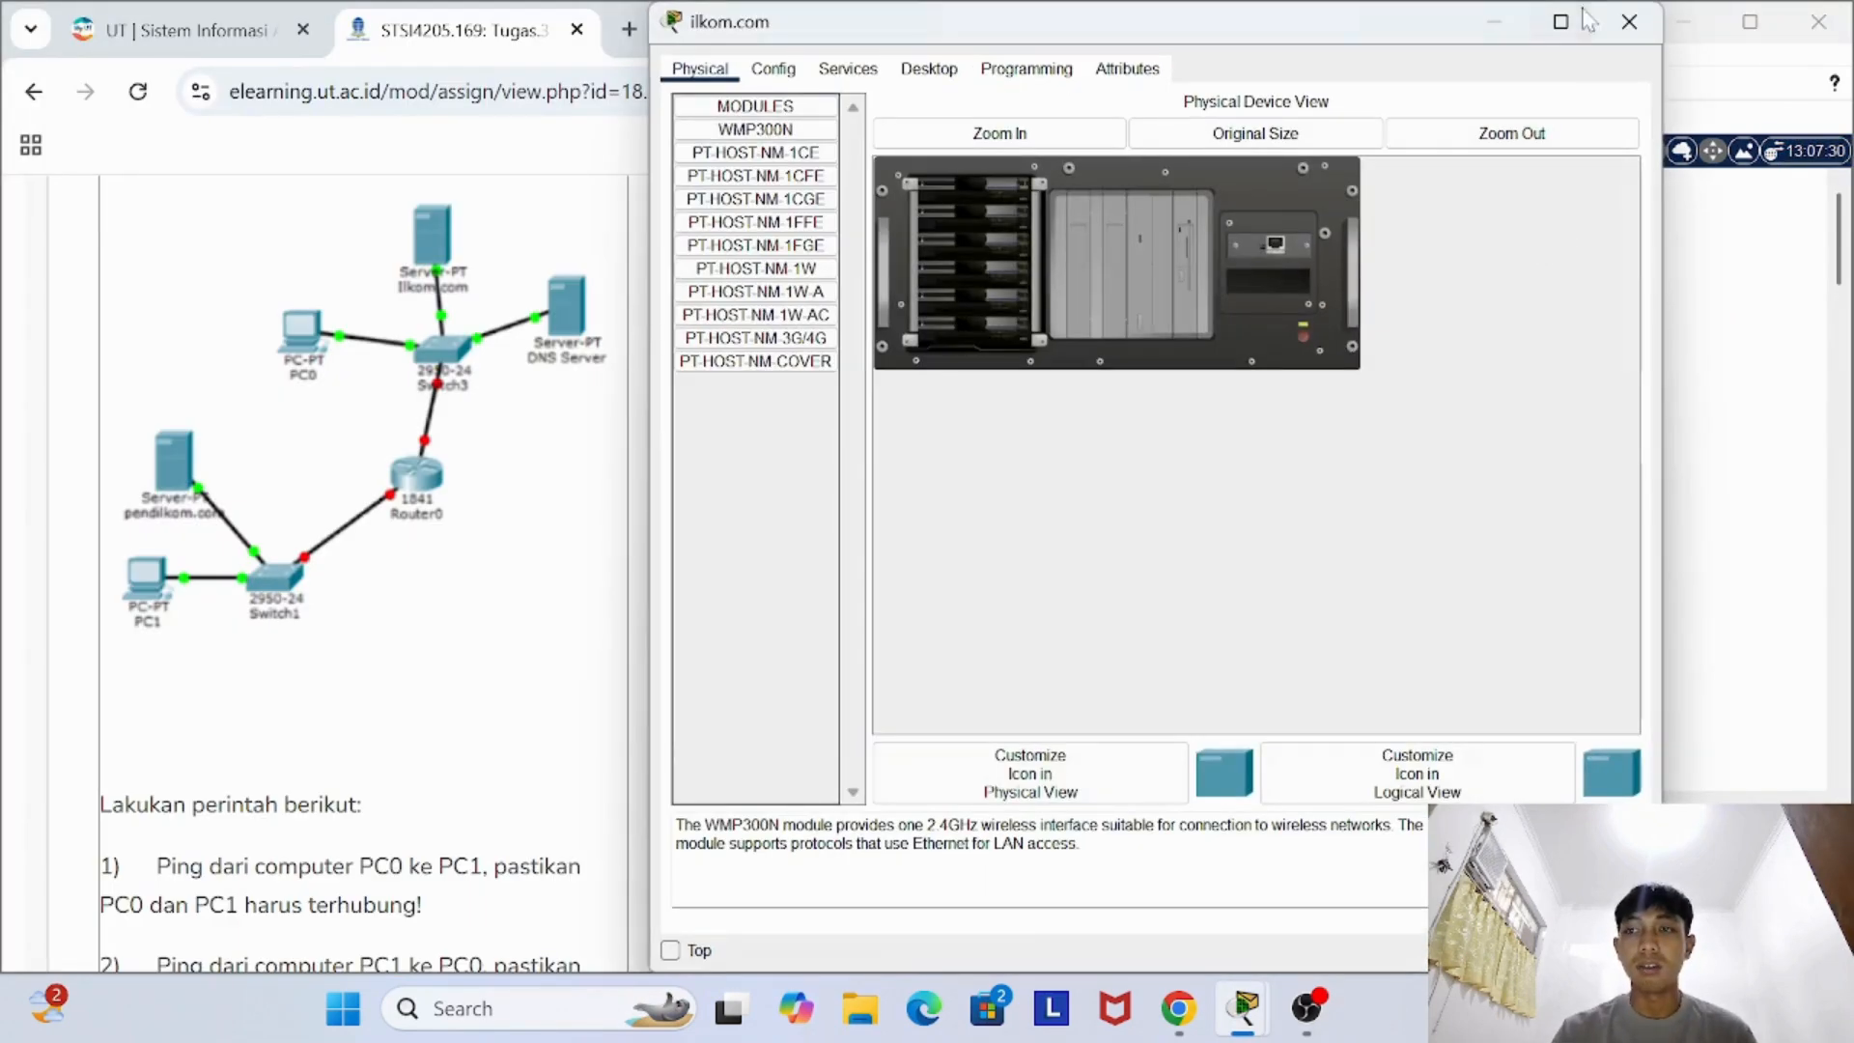
click(1629, 21)
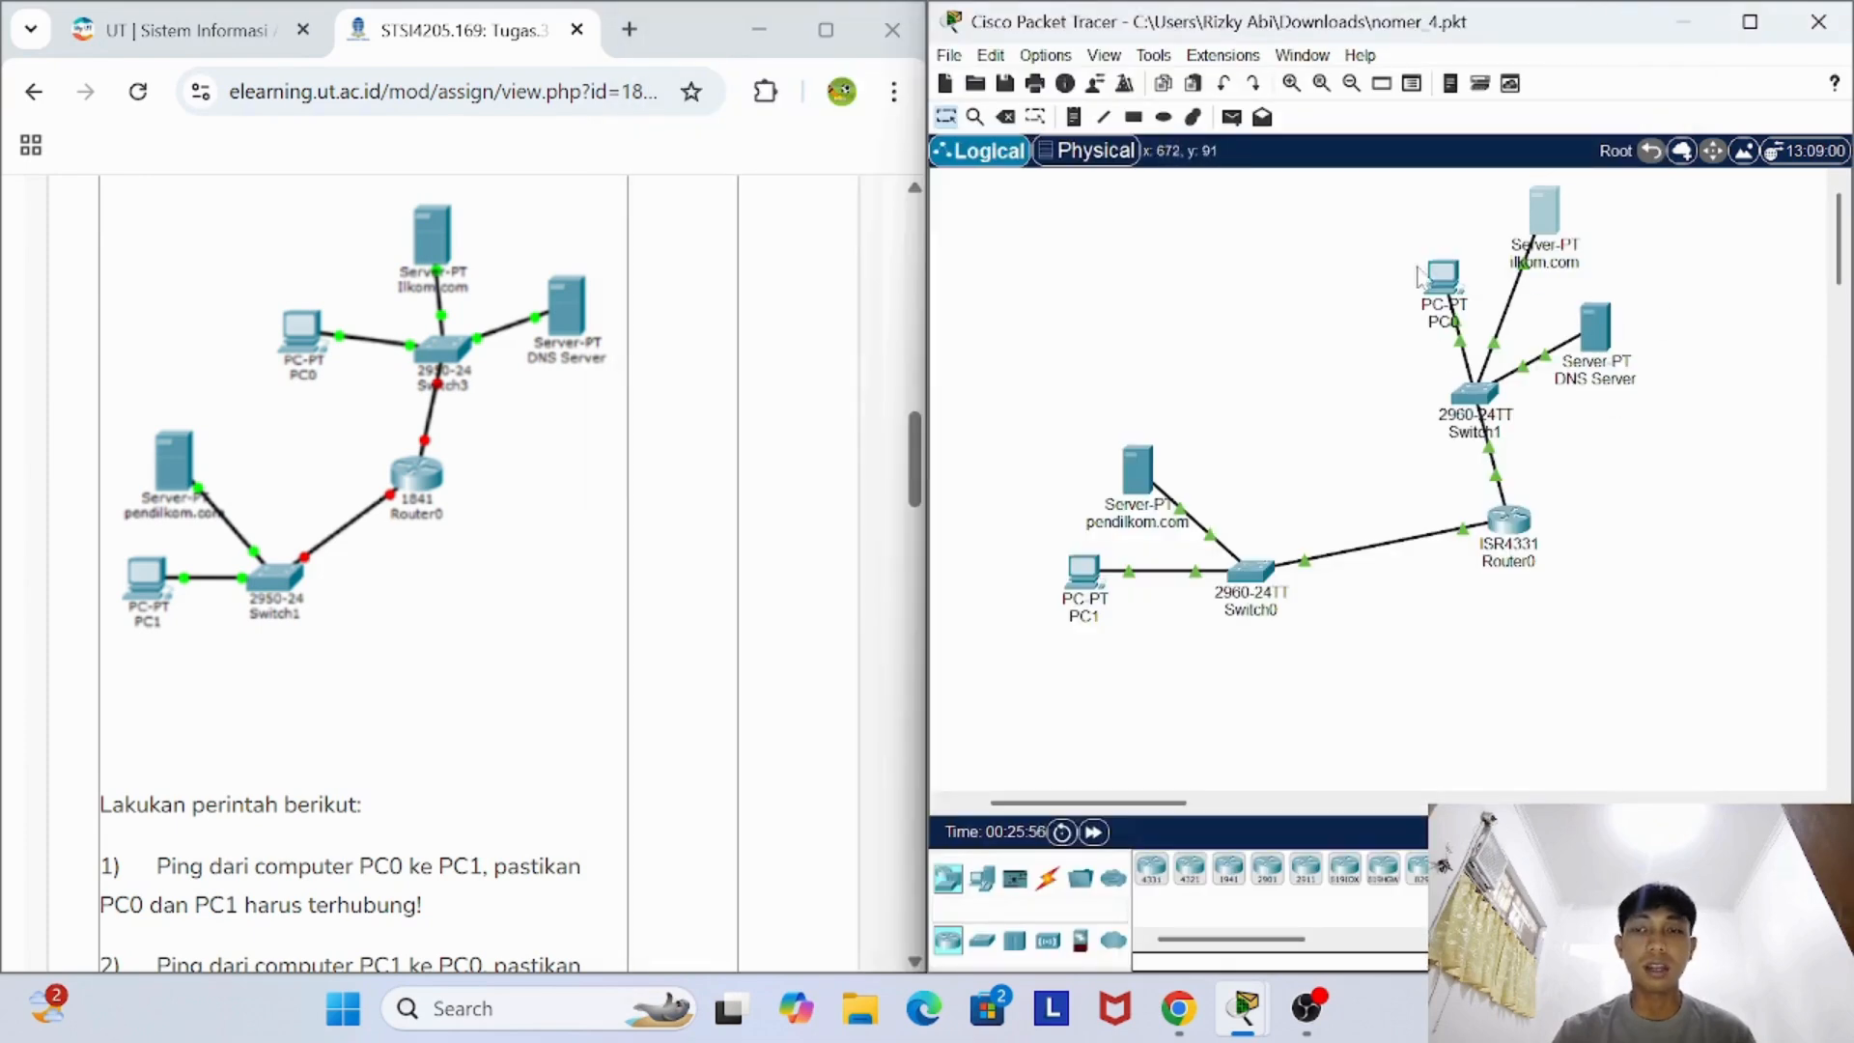
- Move Router0 directly below Switch1, and open and close the pendilkom.com server's device window
drag(1525, 529, 1494, 529)
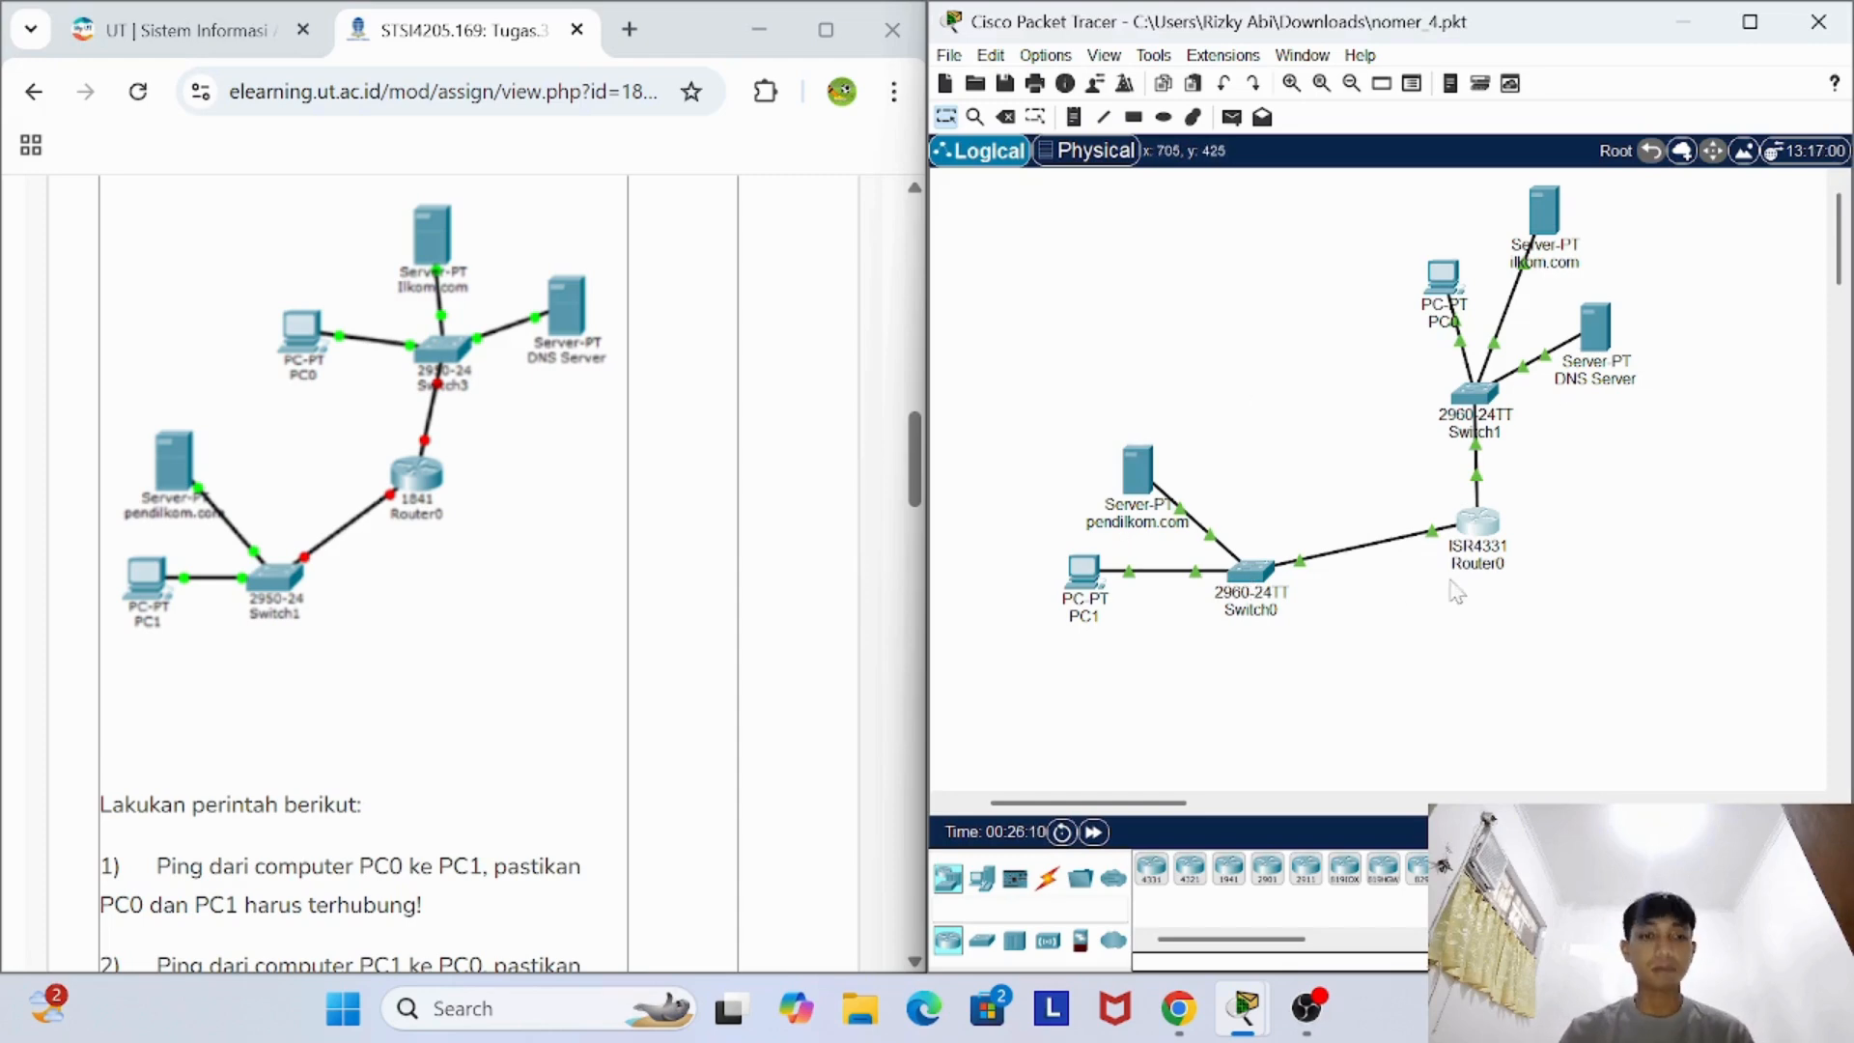
click(1144, 475)
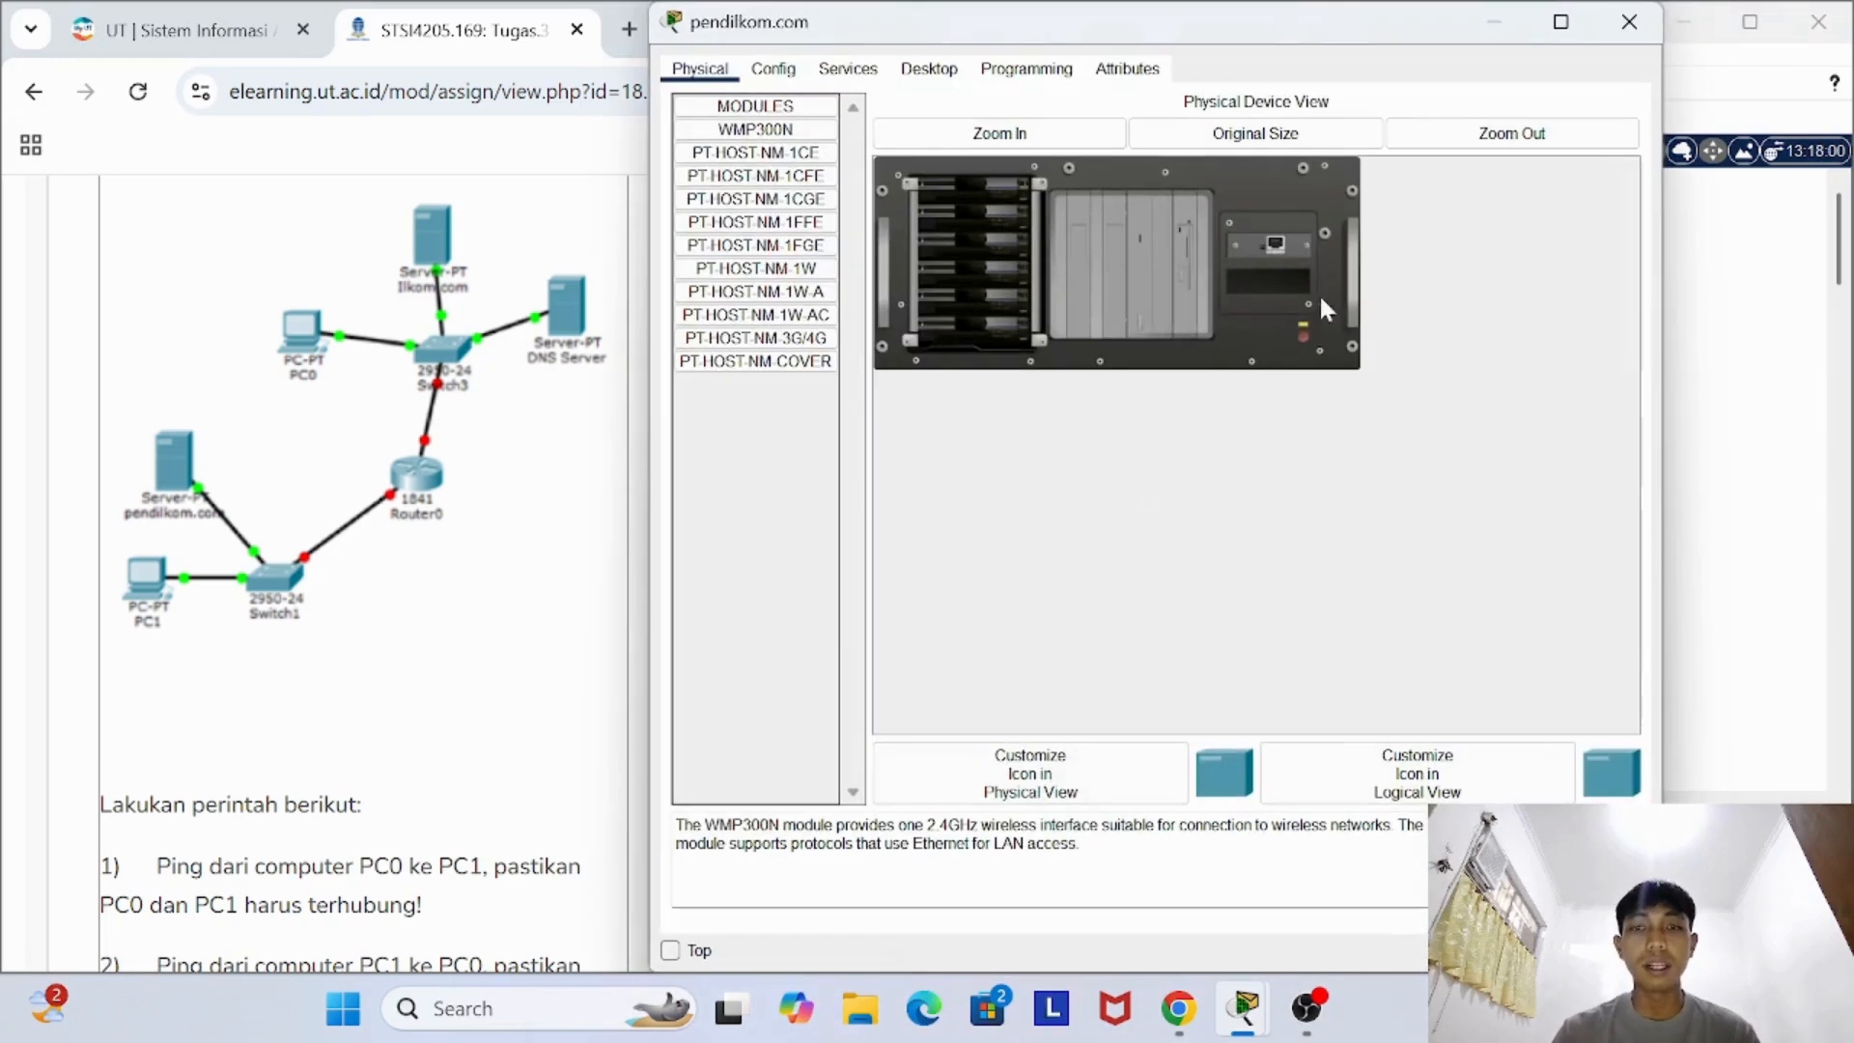
click(1635, 18)
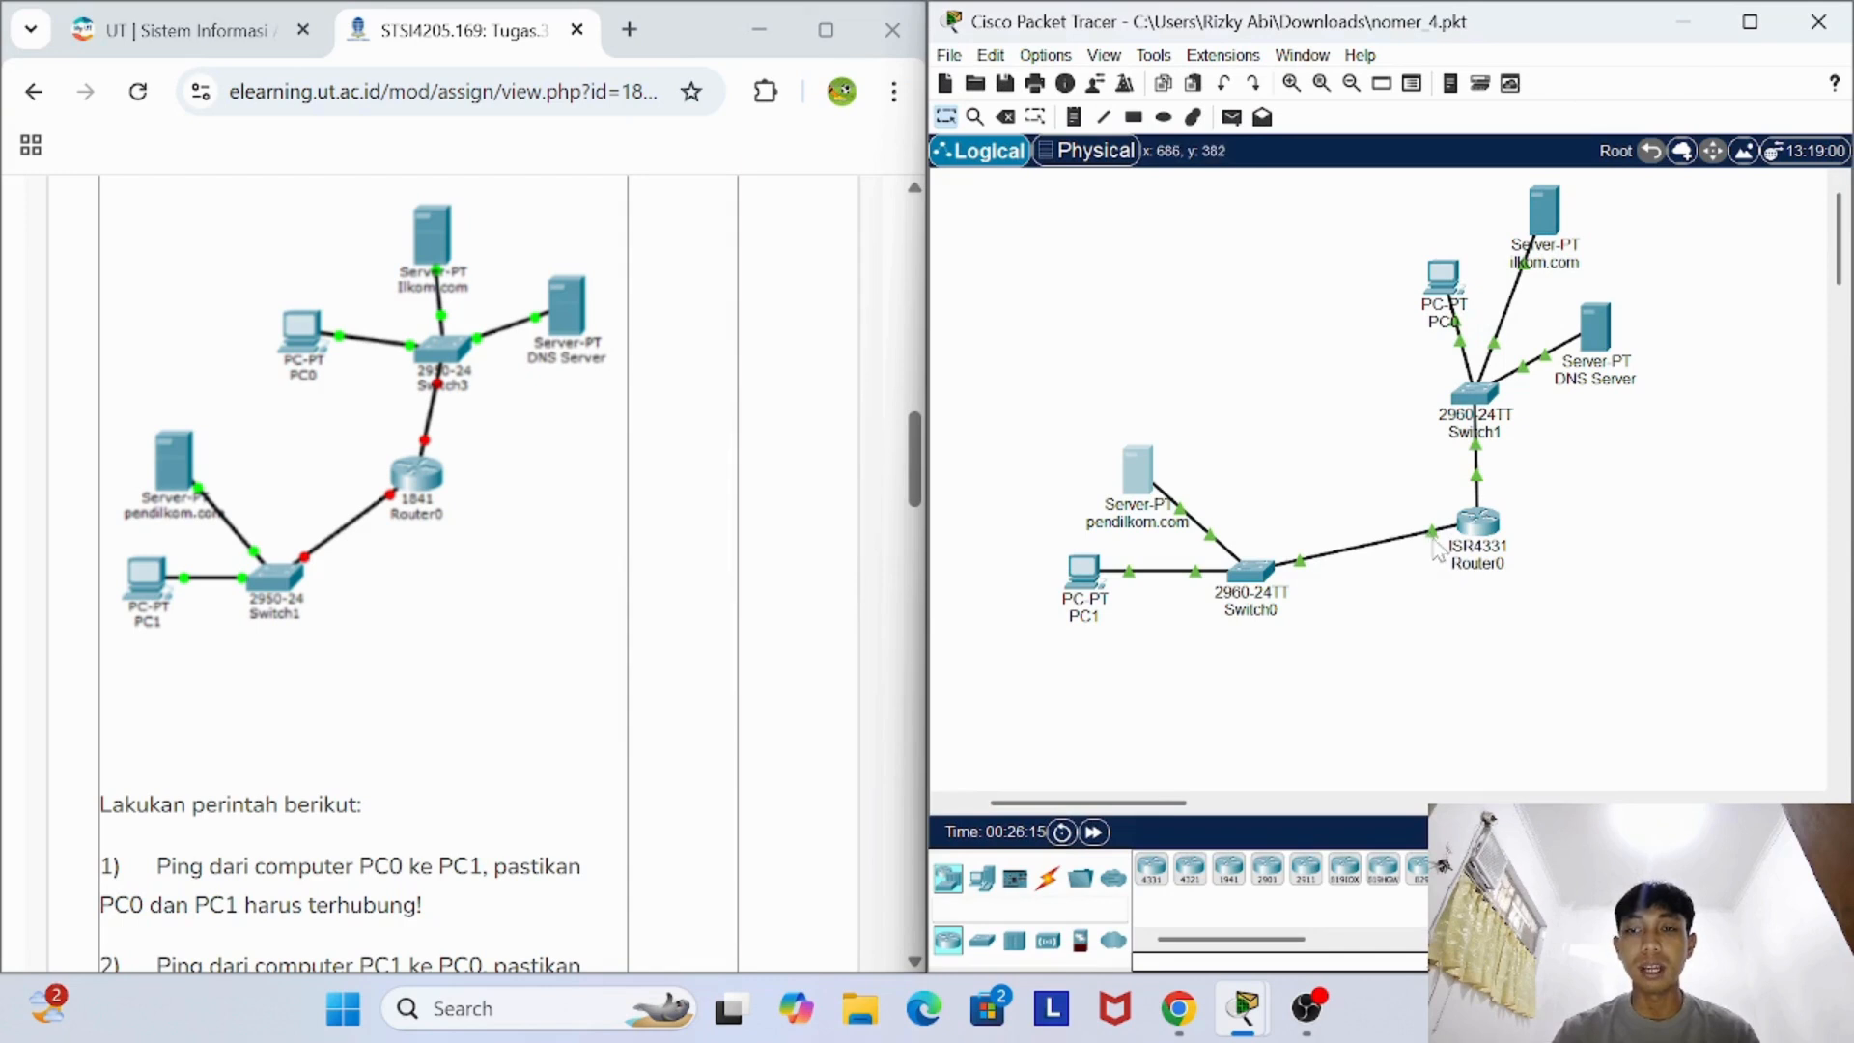
mouse_move(1436, 545)
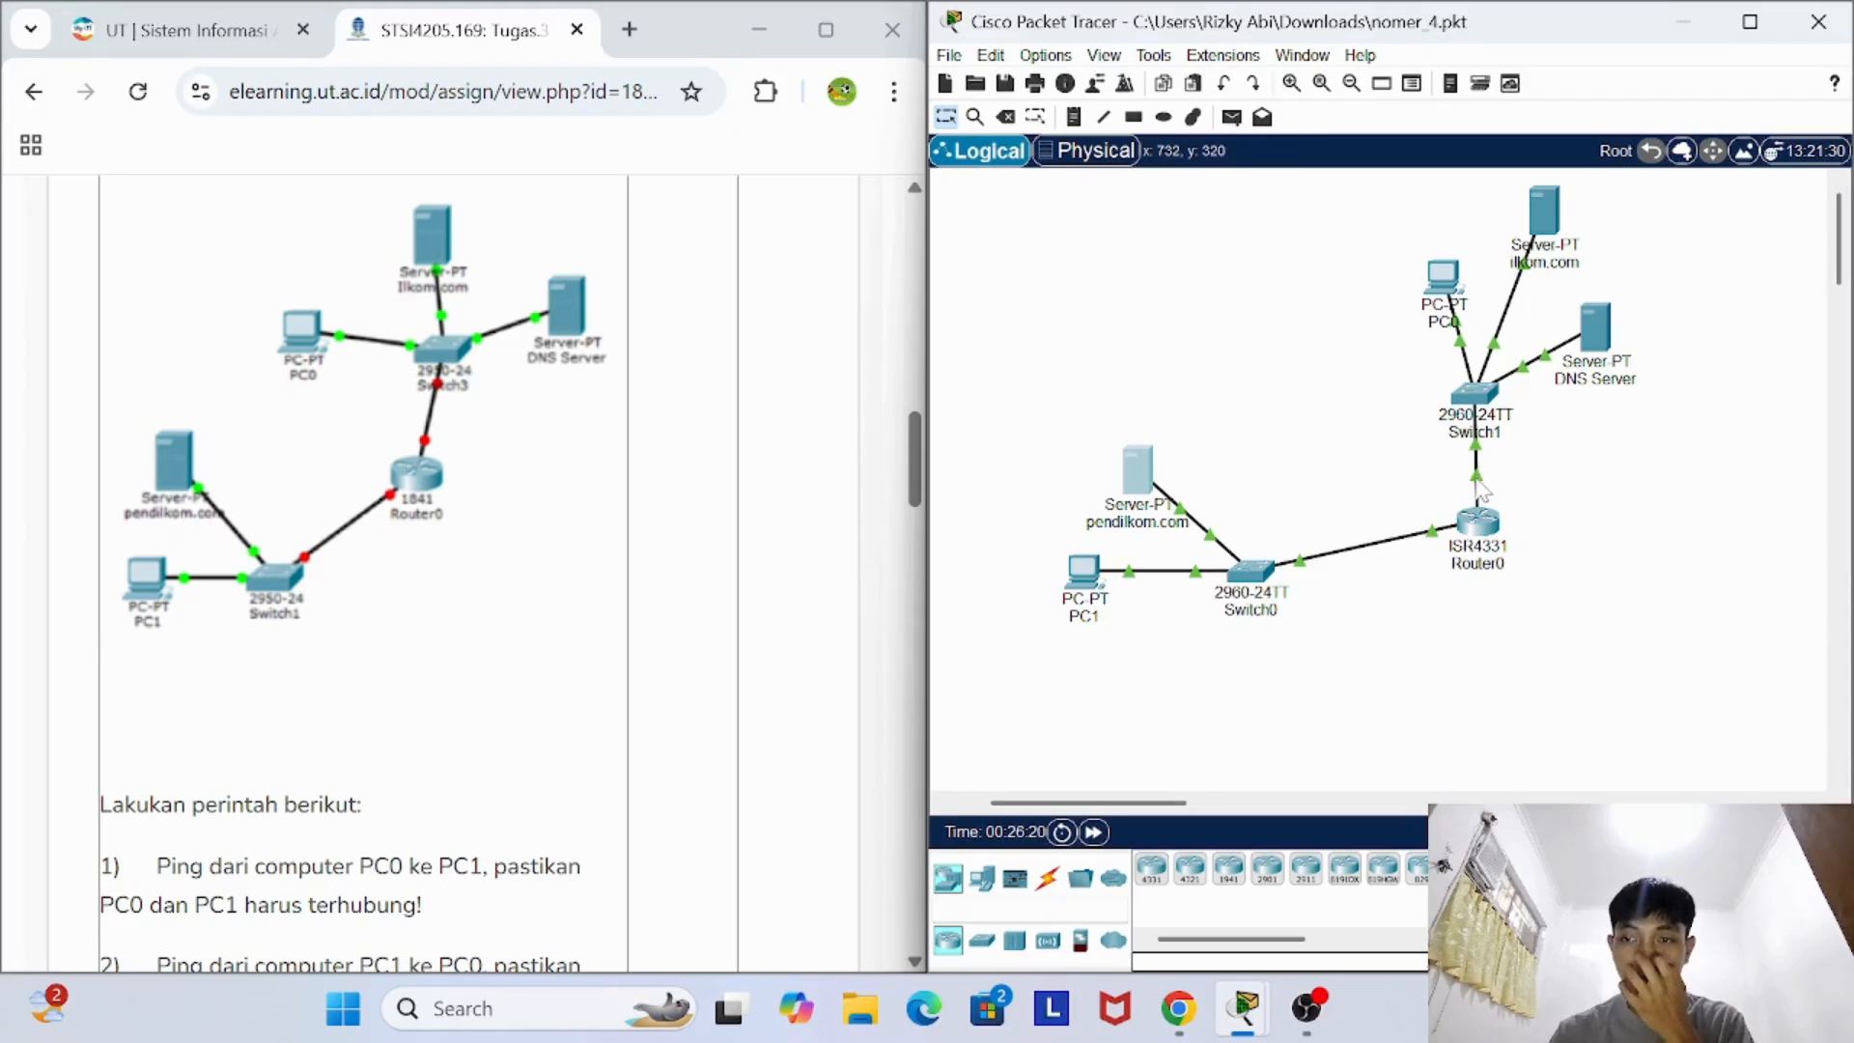
- Review the IP configuration of Router0's GigabitEthernet0/0/1 and GigabitEthernet0/0/0 interfaces and close the router's window
mouse_move(1481, 489)
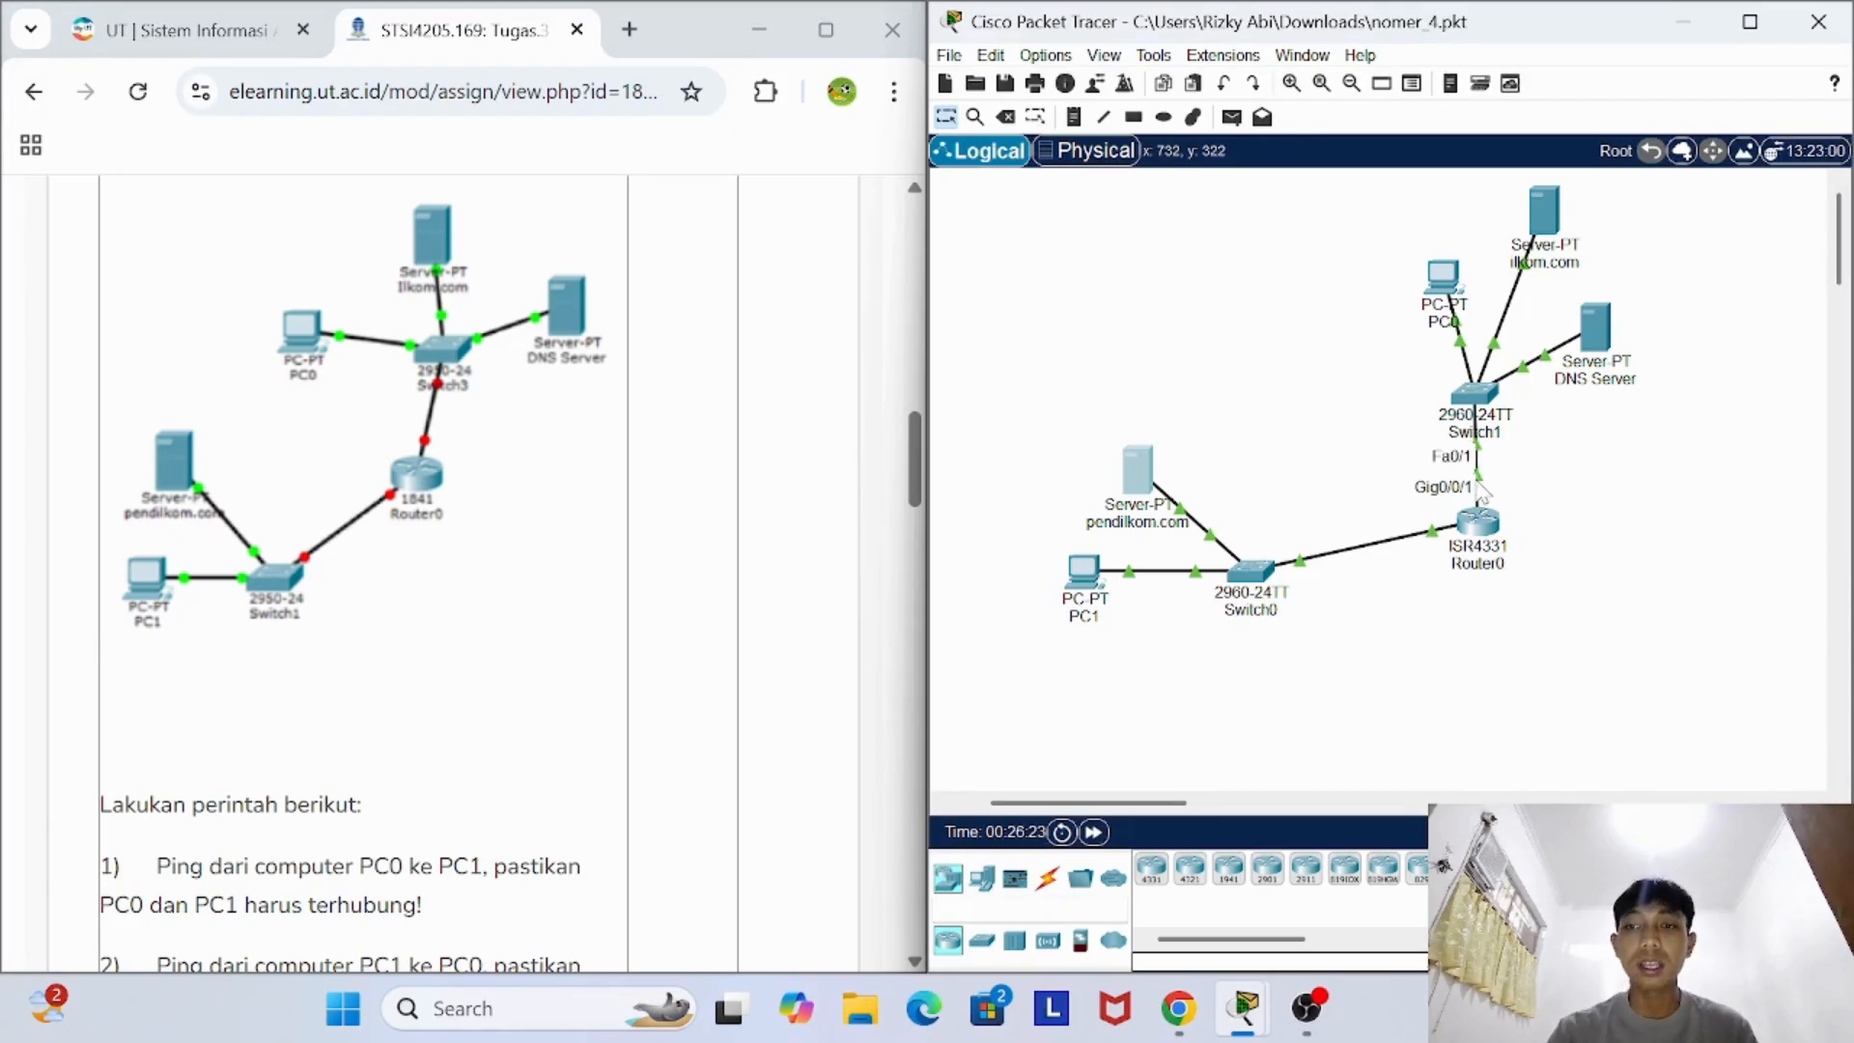
click(1477, 523)
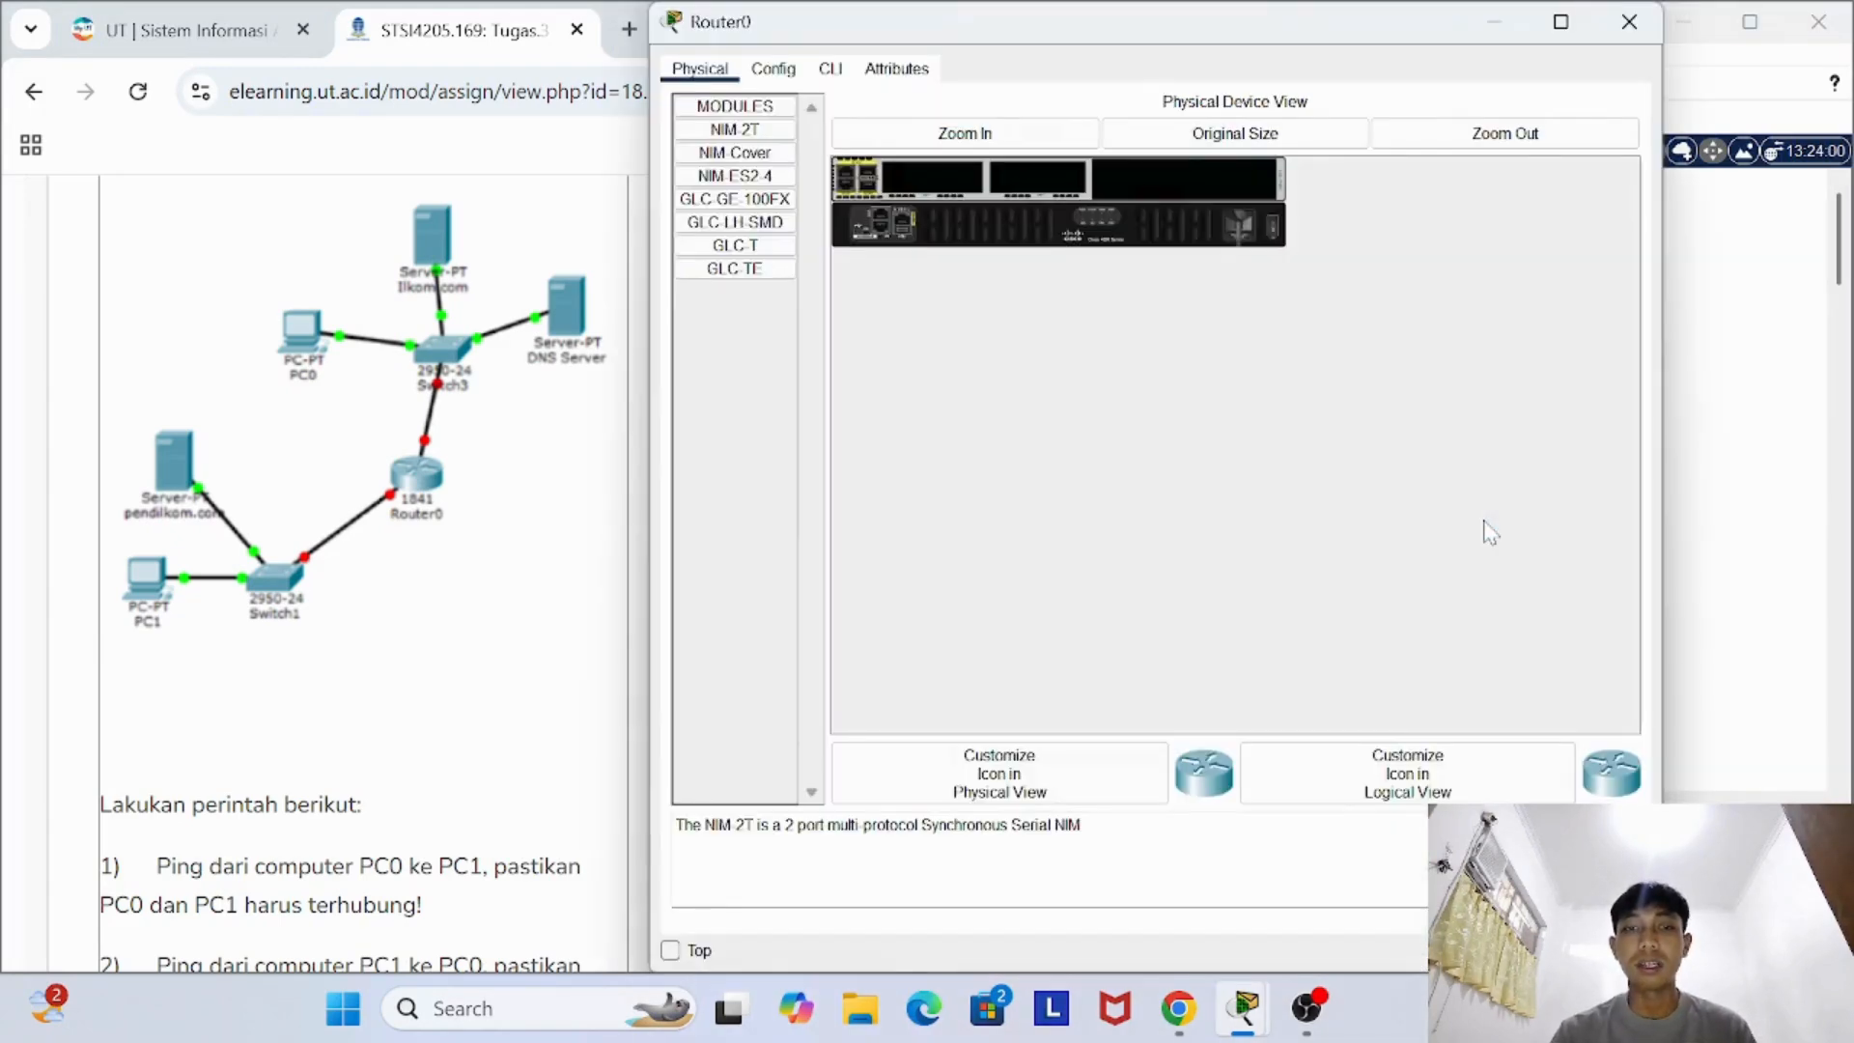
click(777, 68)
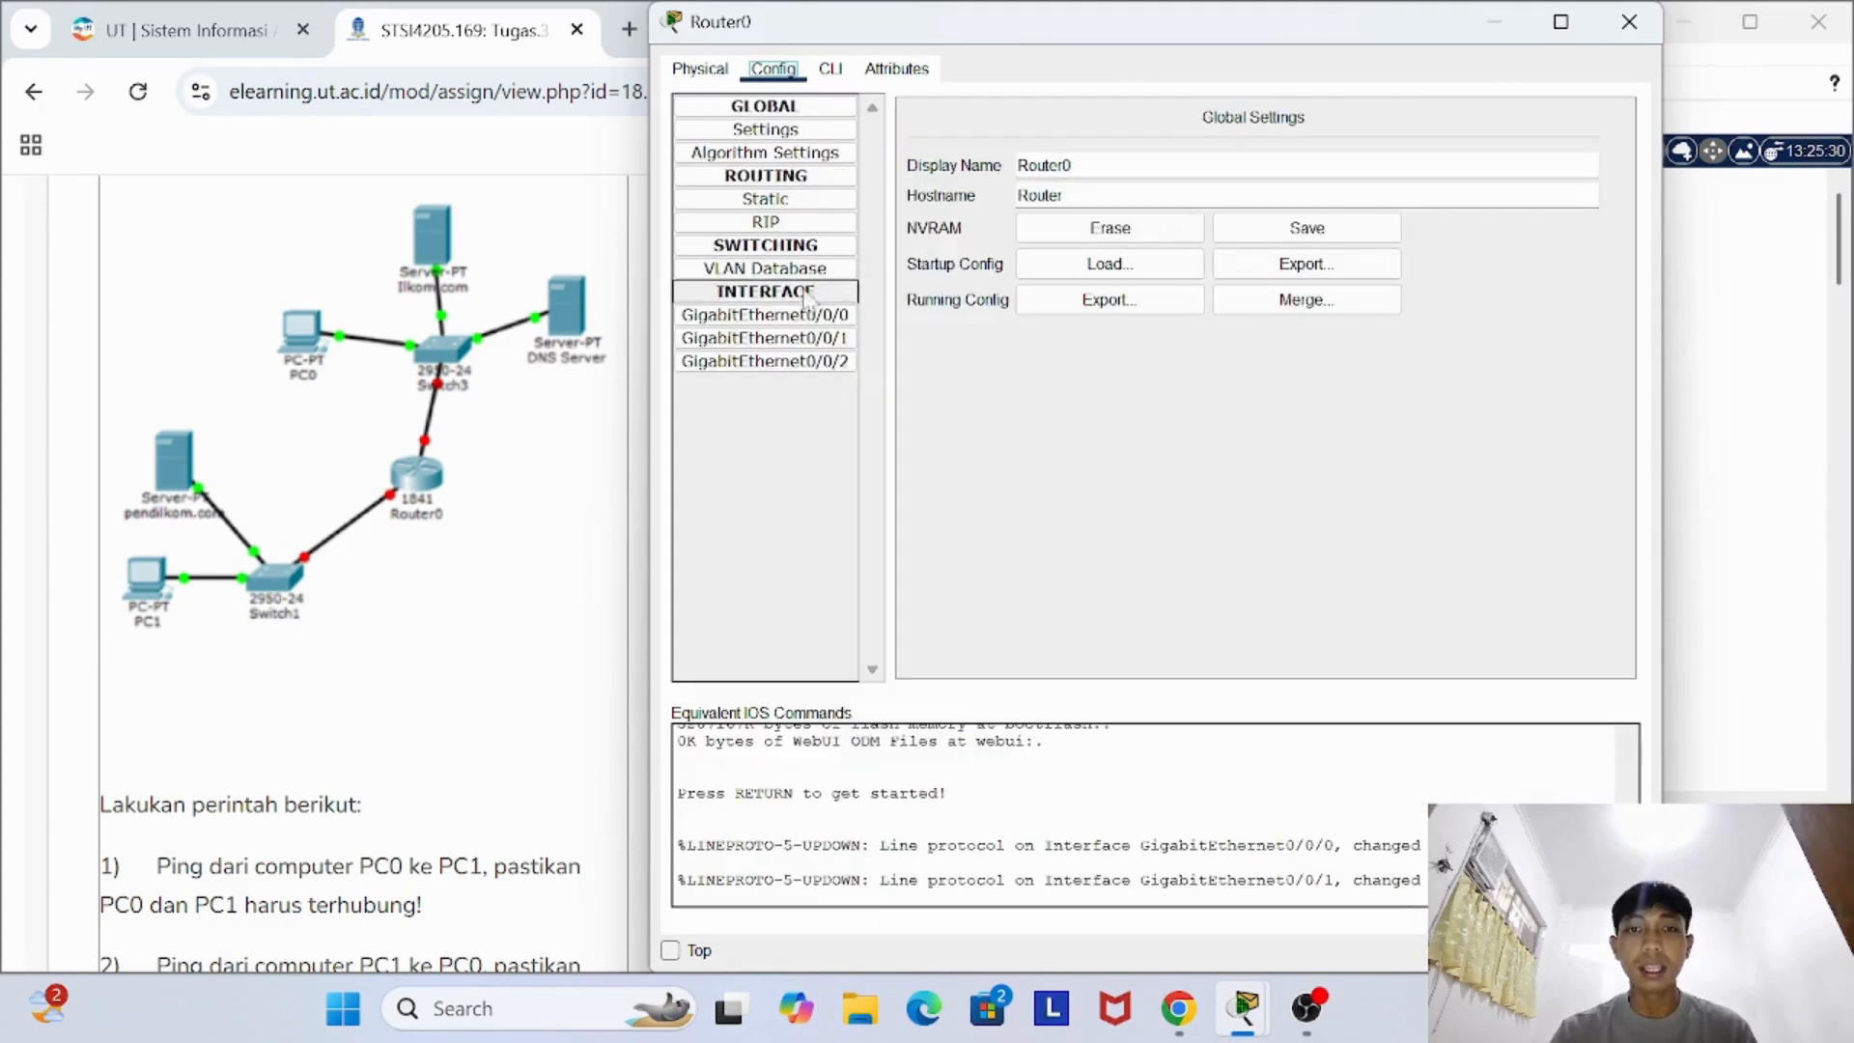
click(801, 337)
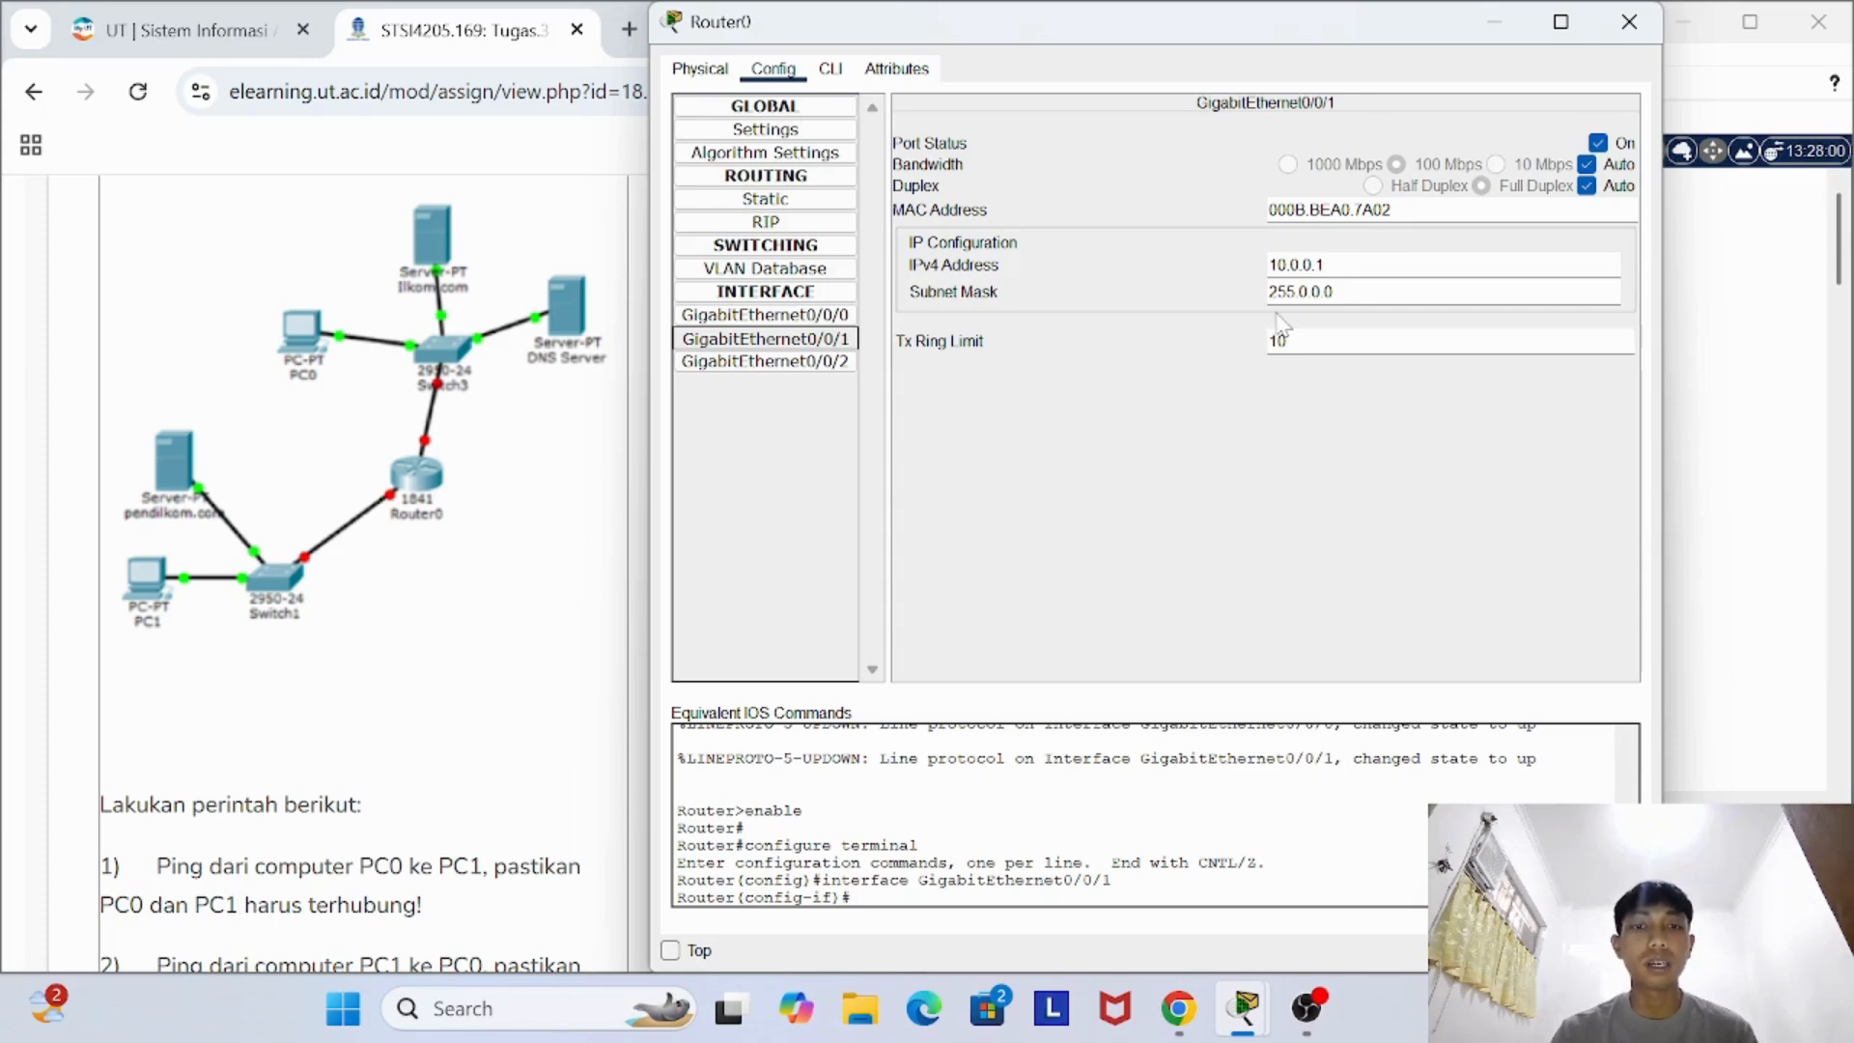
click(778, 317)
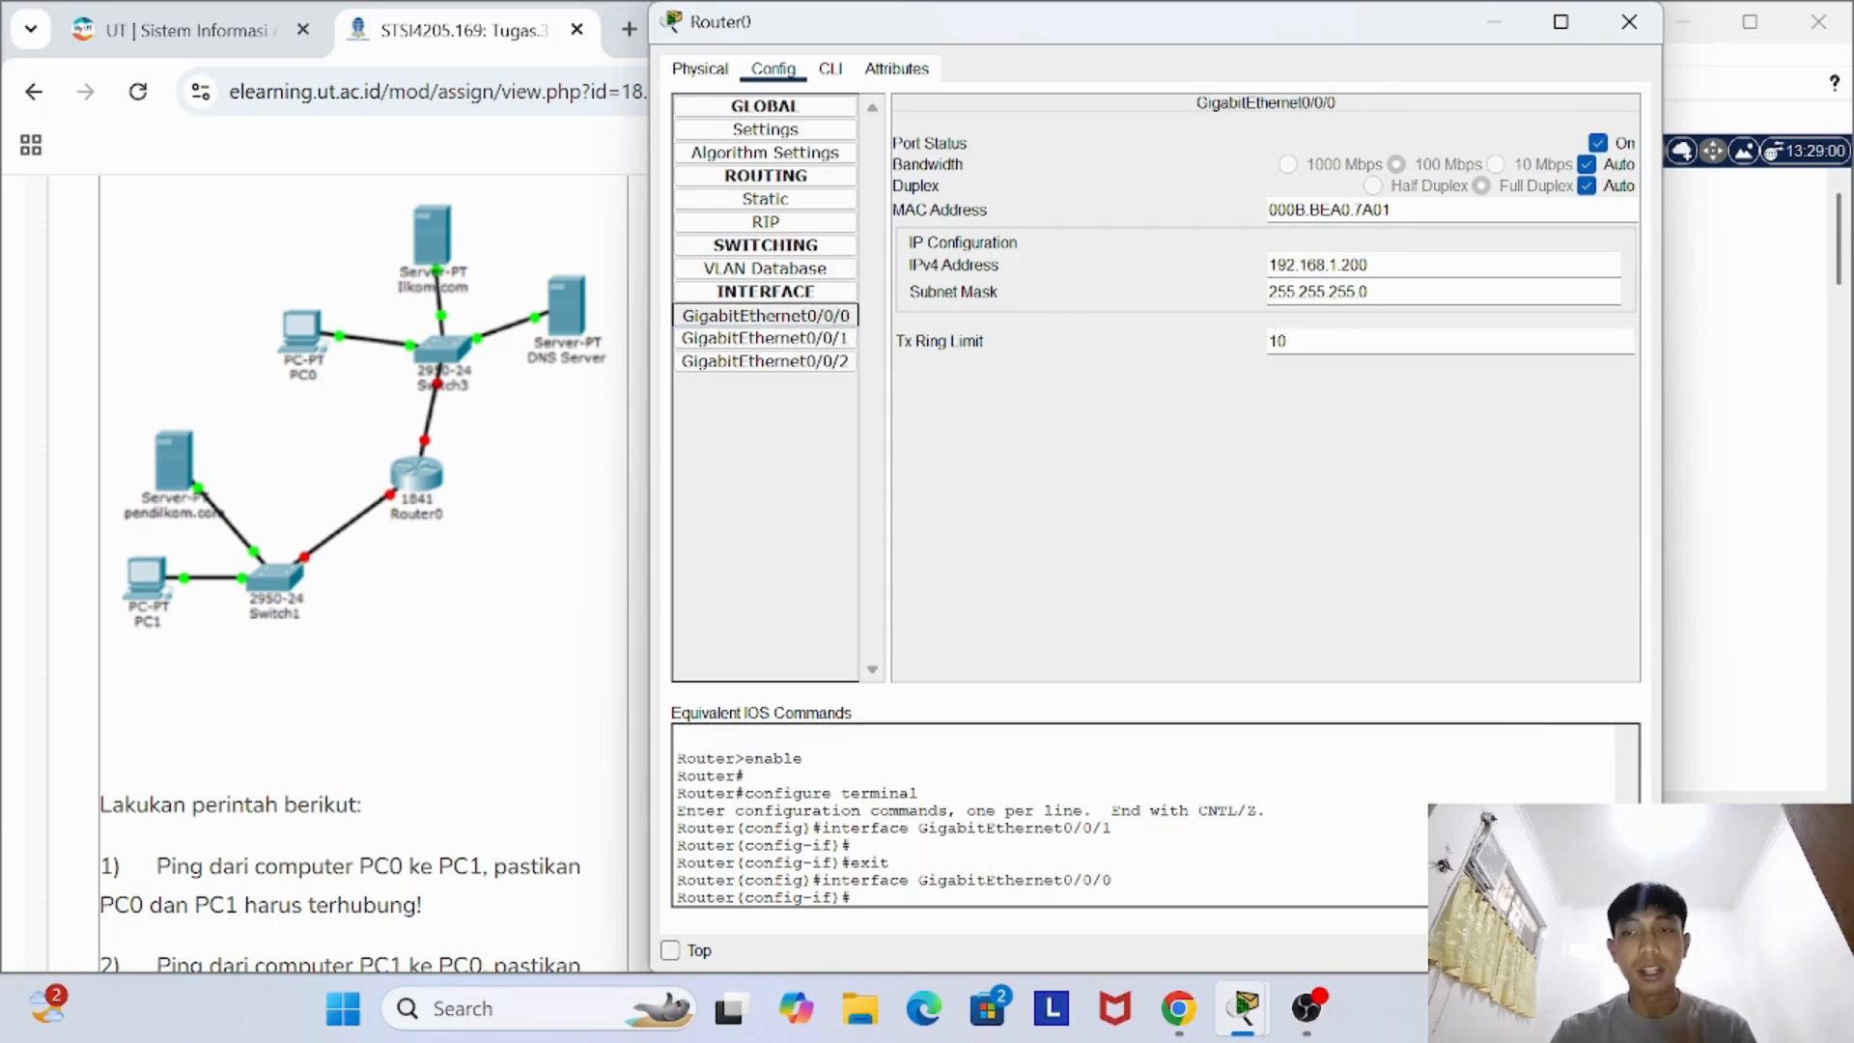
click(1629, 21)
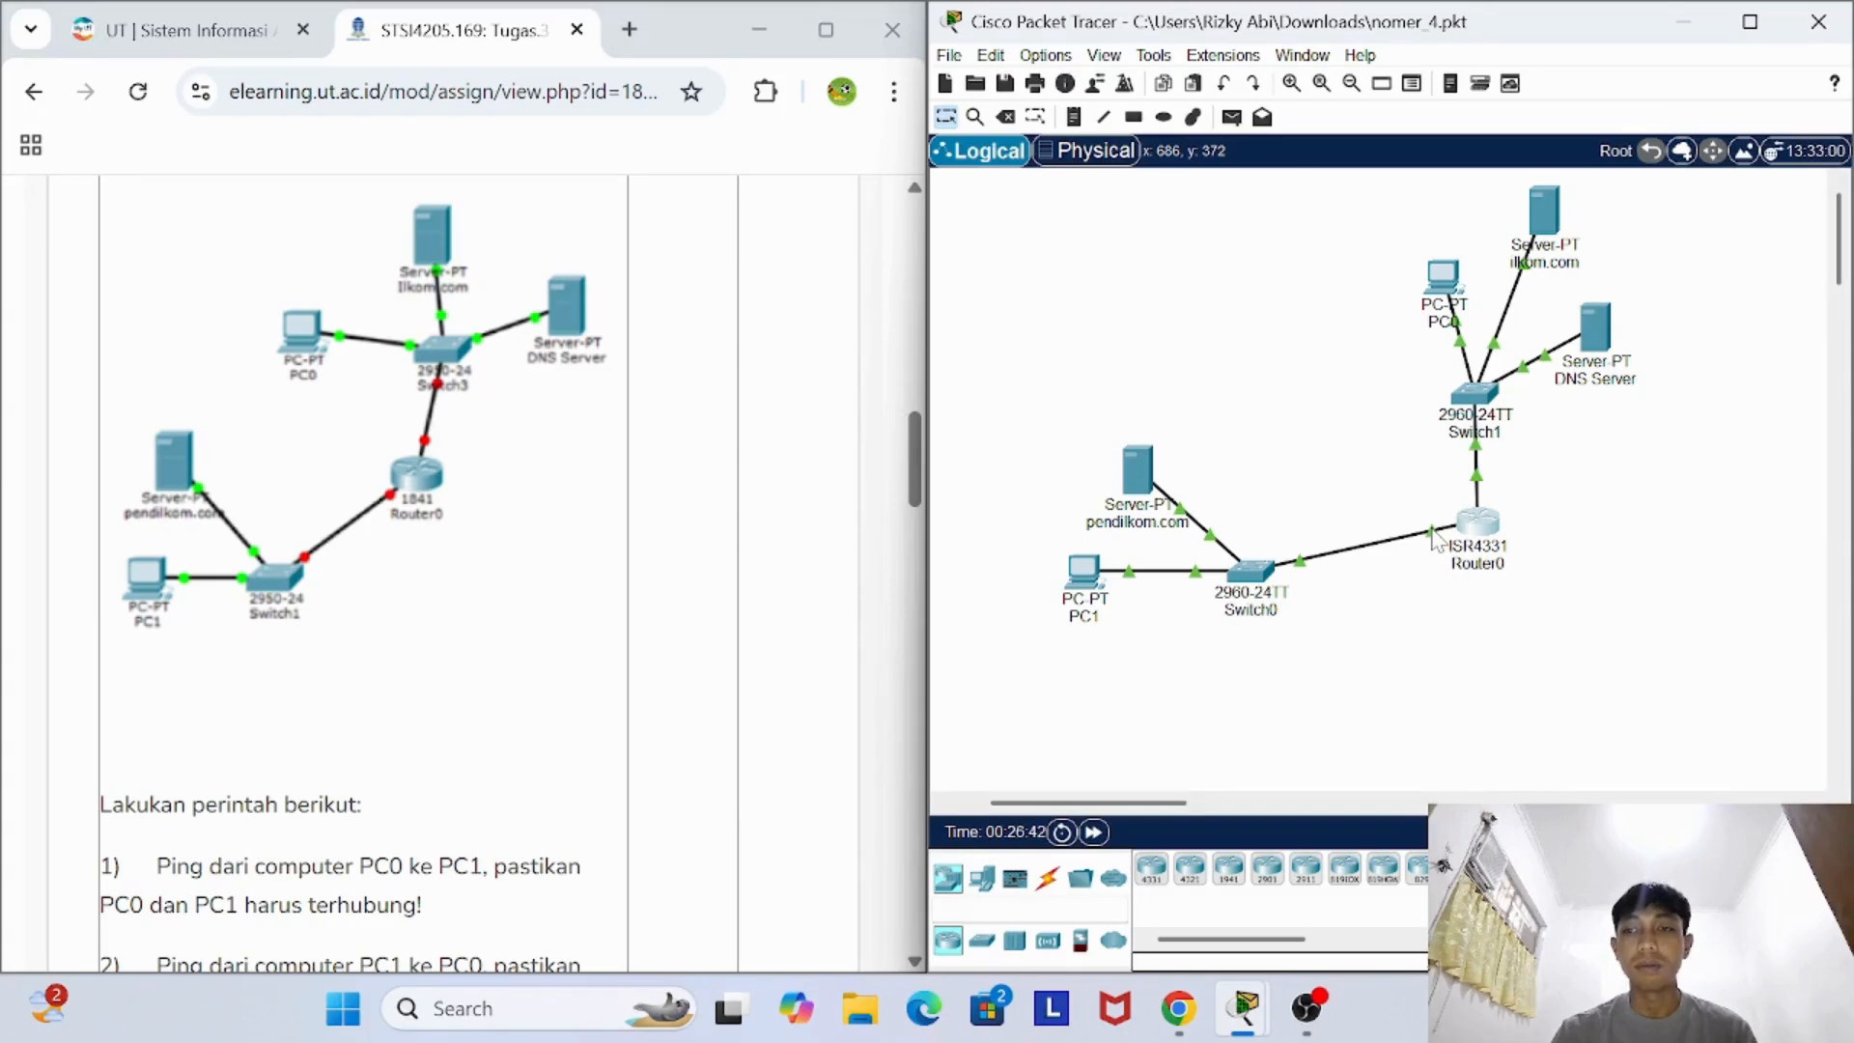
click(1472, 531)
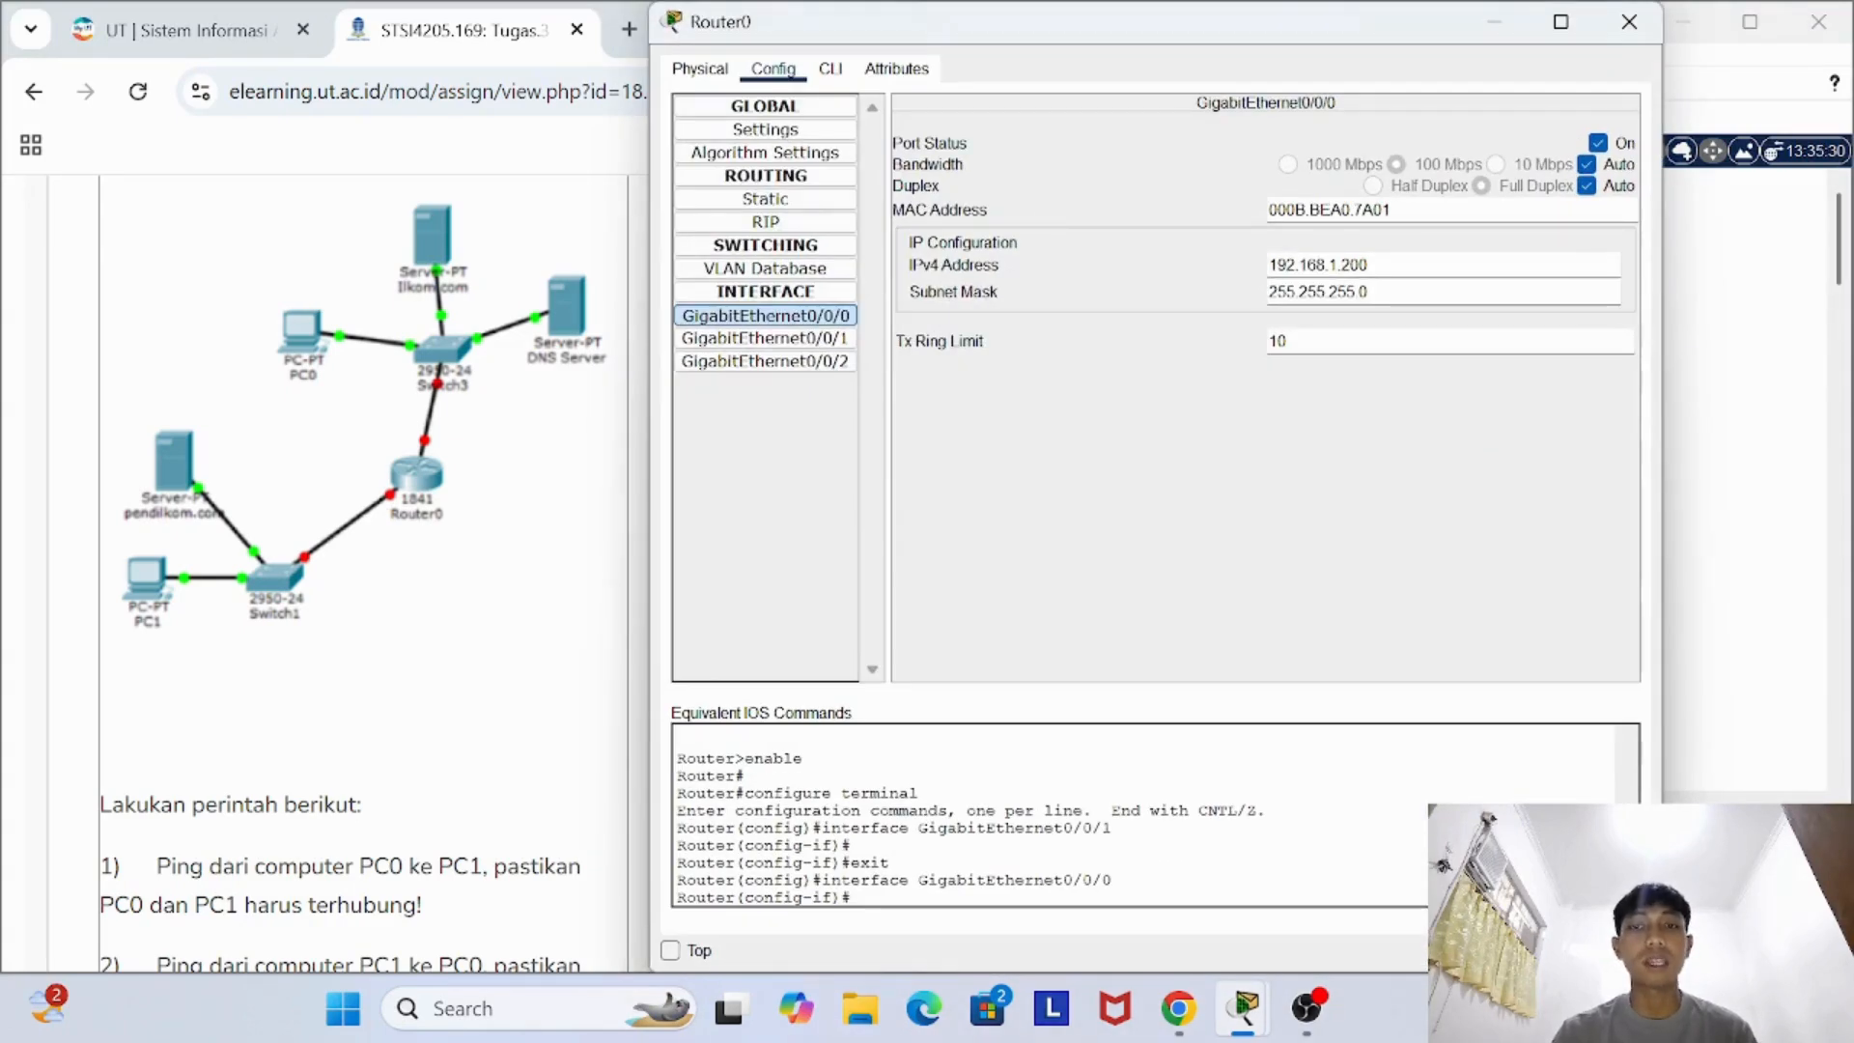
click(850, 338)
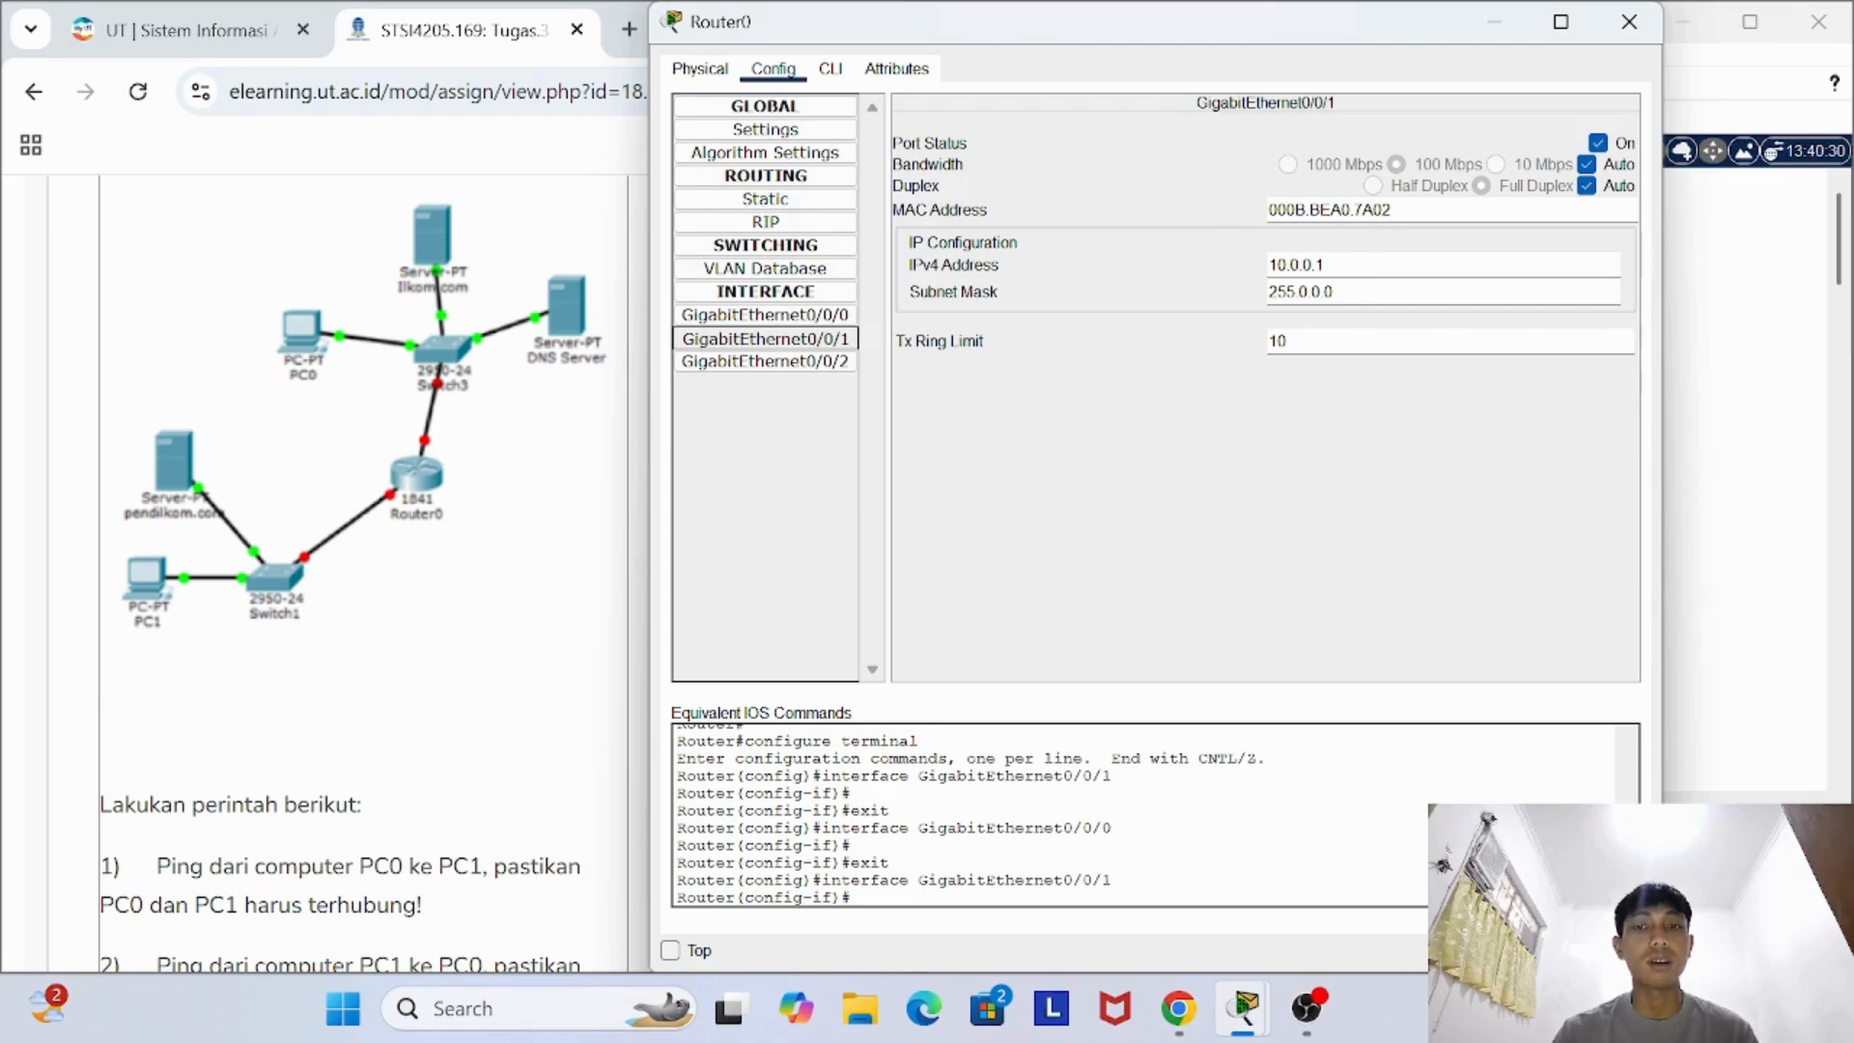
click(1628, 21)
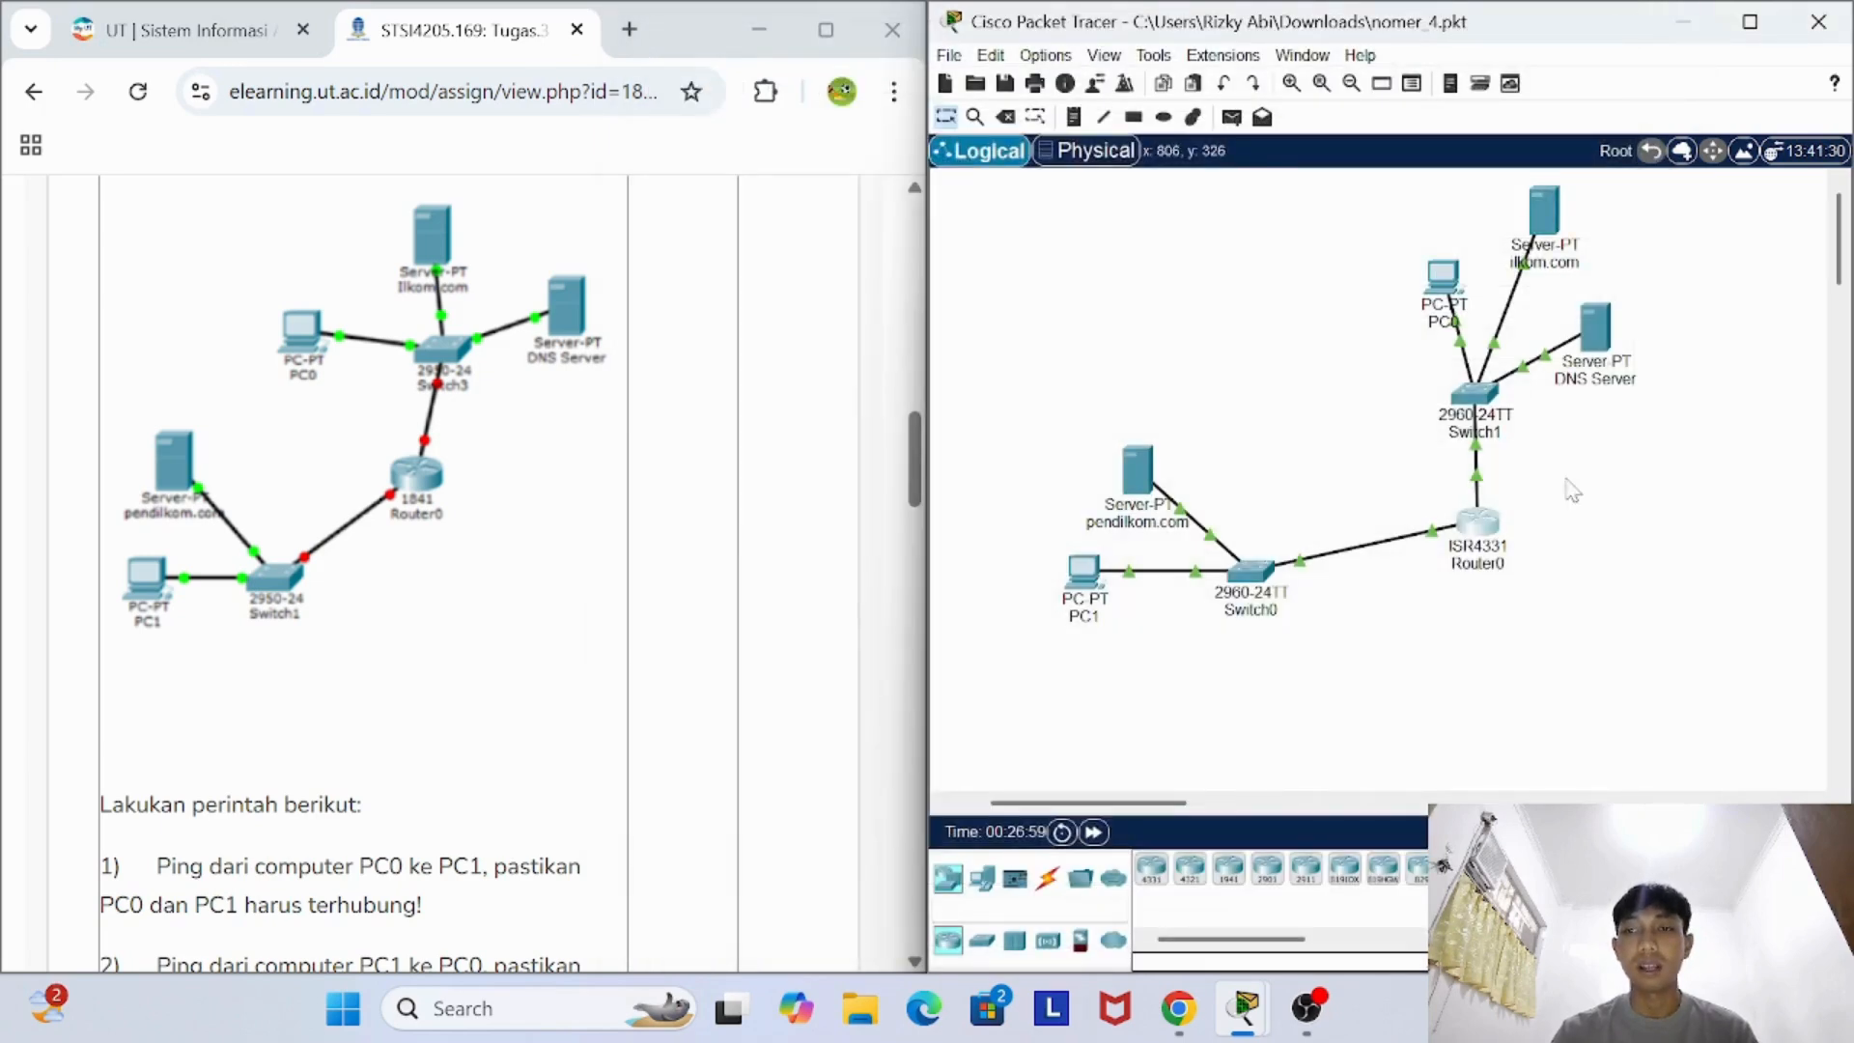
- Check the gateway and DNS settings of the pendilkom.com server and the FastEthernet0 configuration of the DNS Server
click(1140, 481)
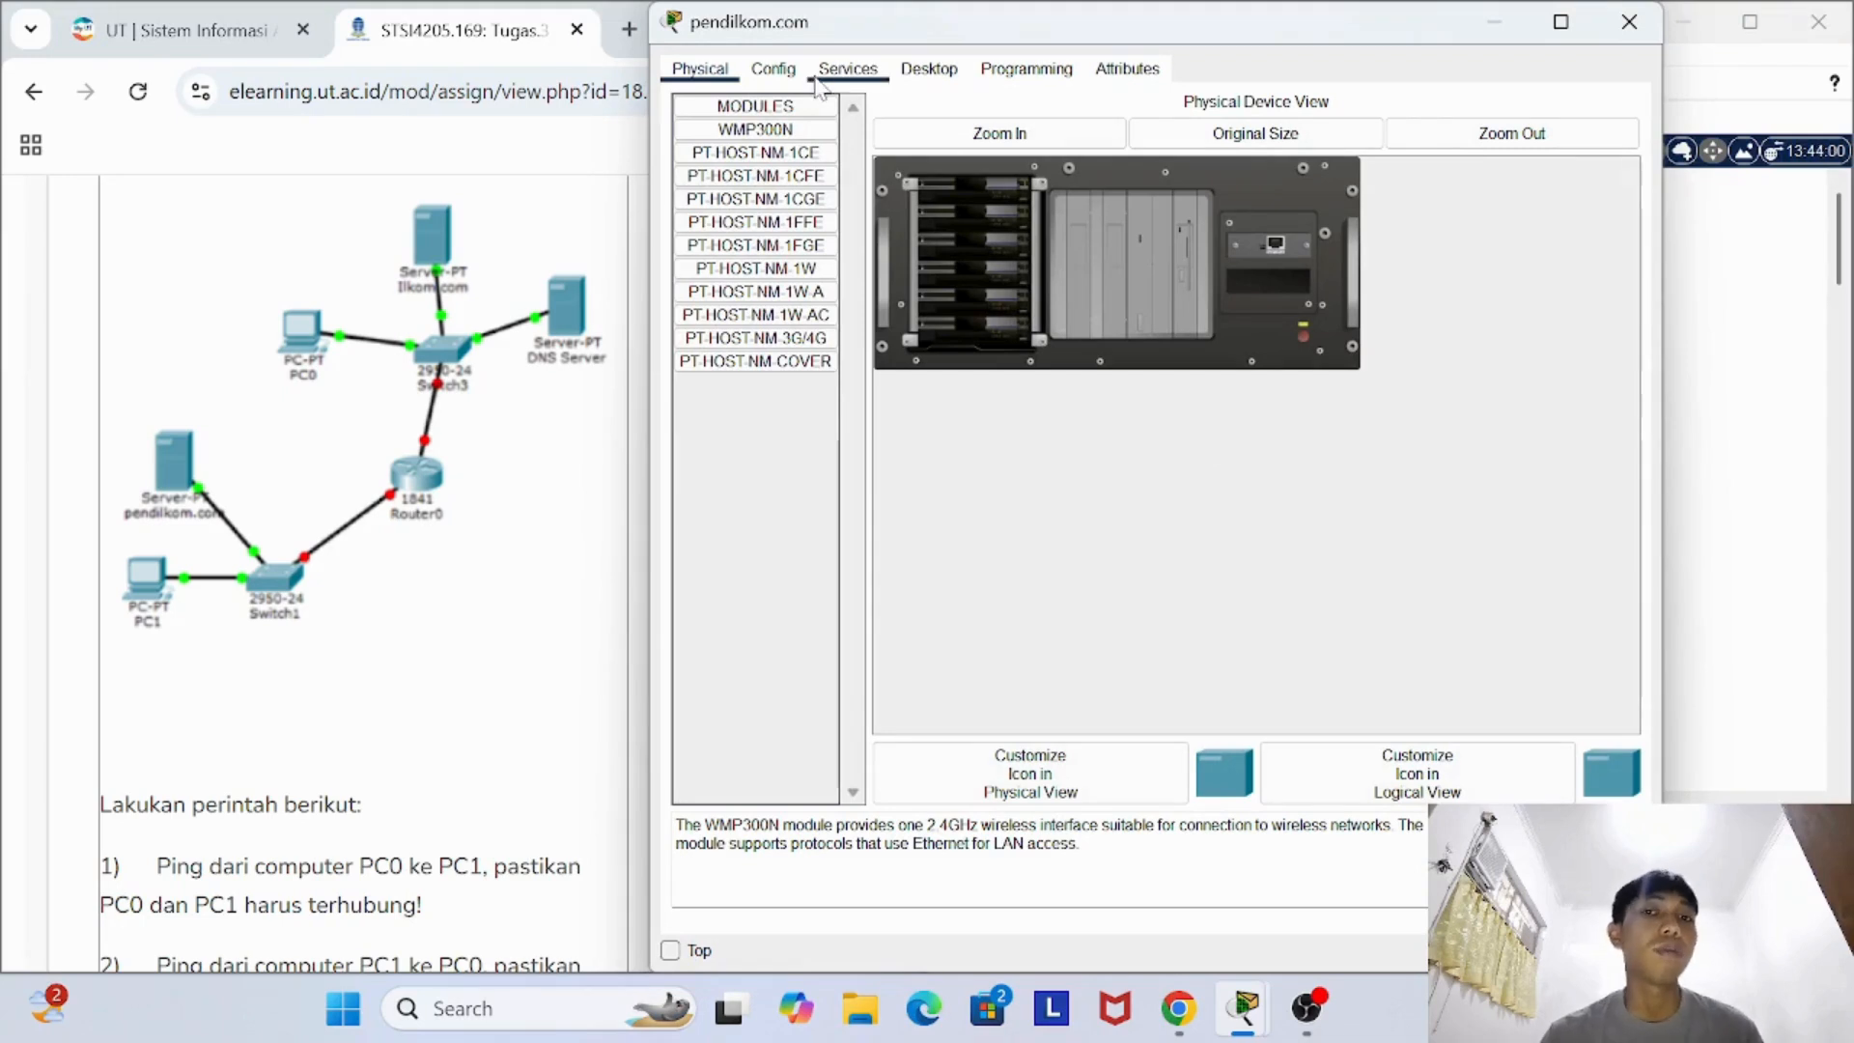
click(772, 69)
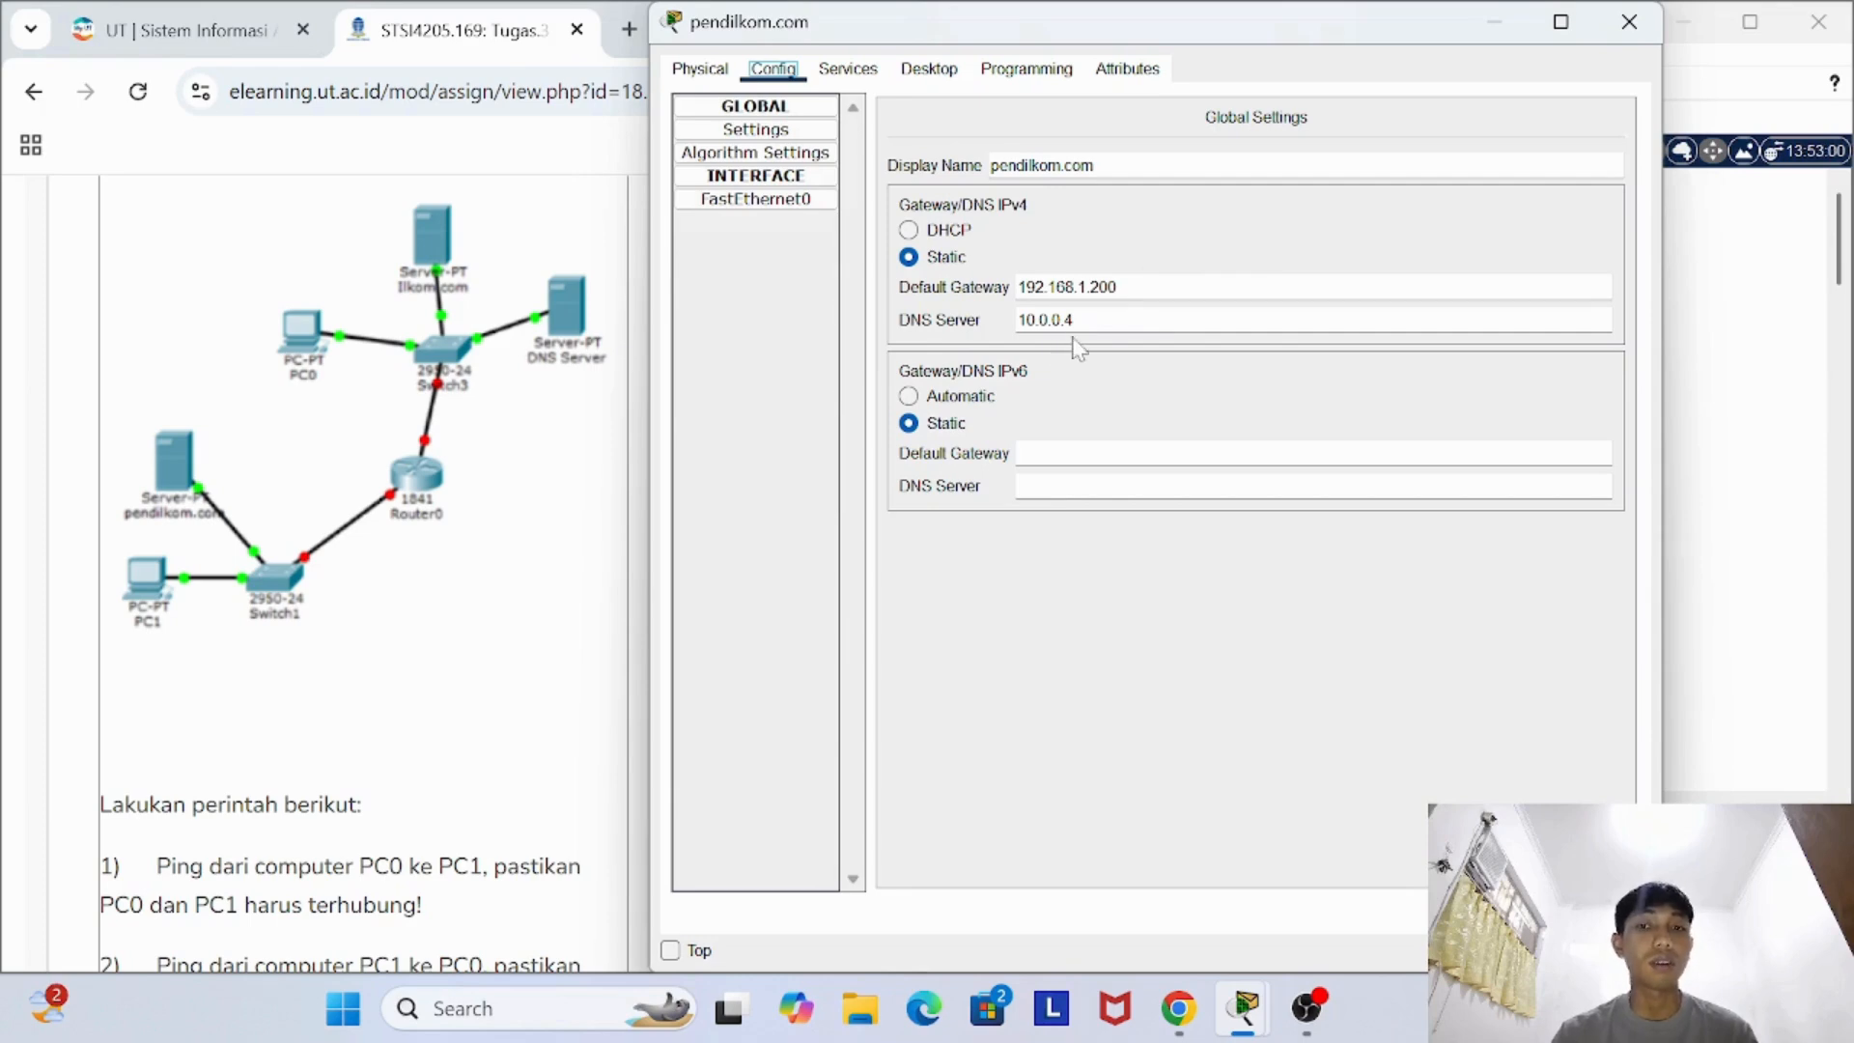
click(1498, 23)
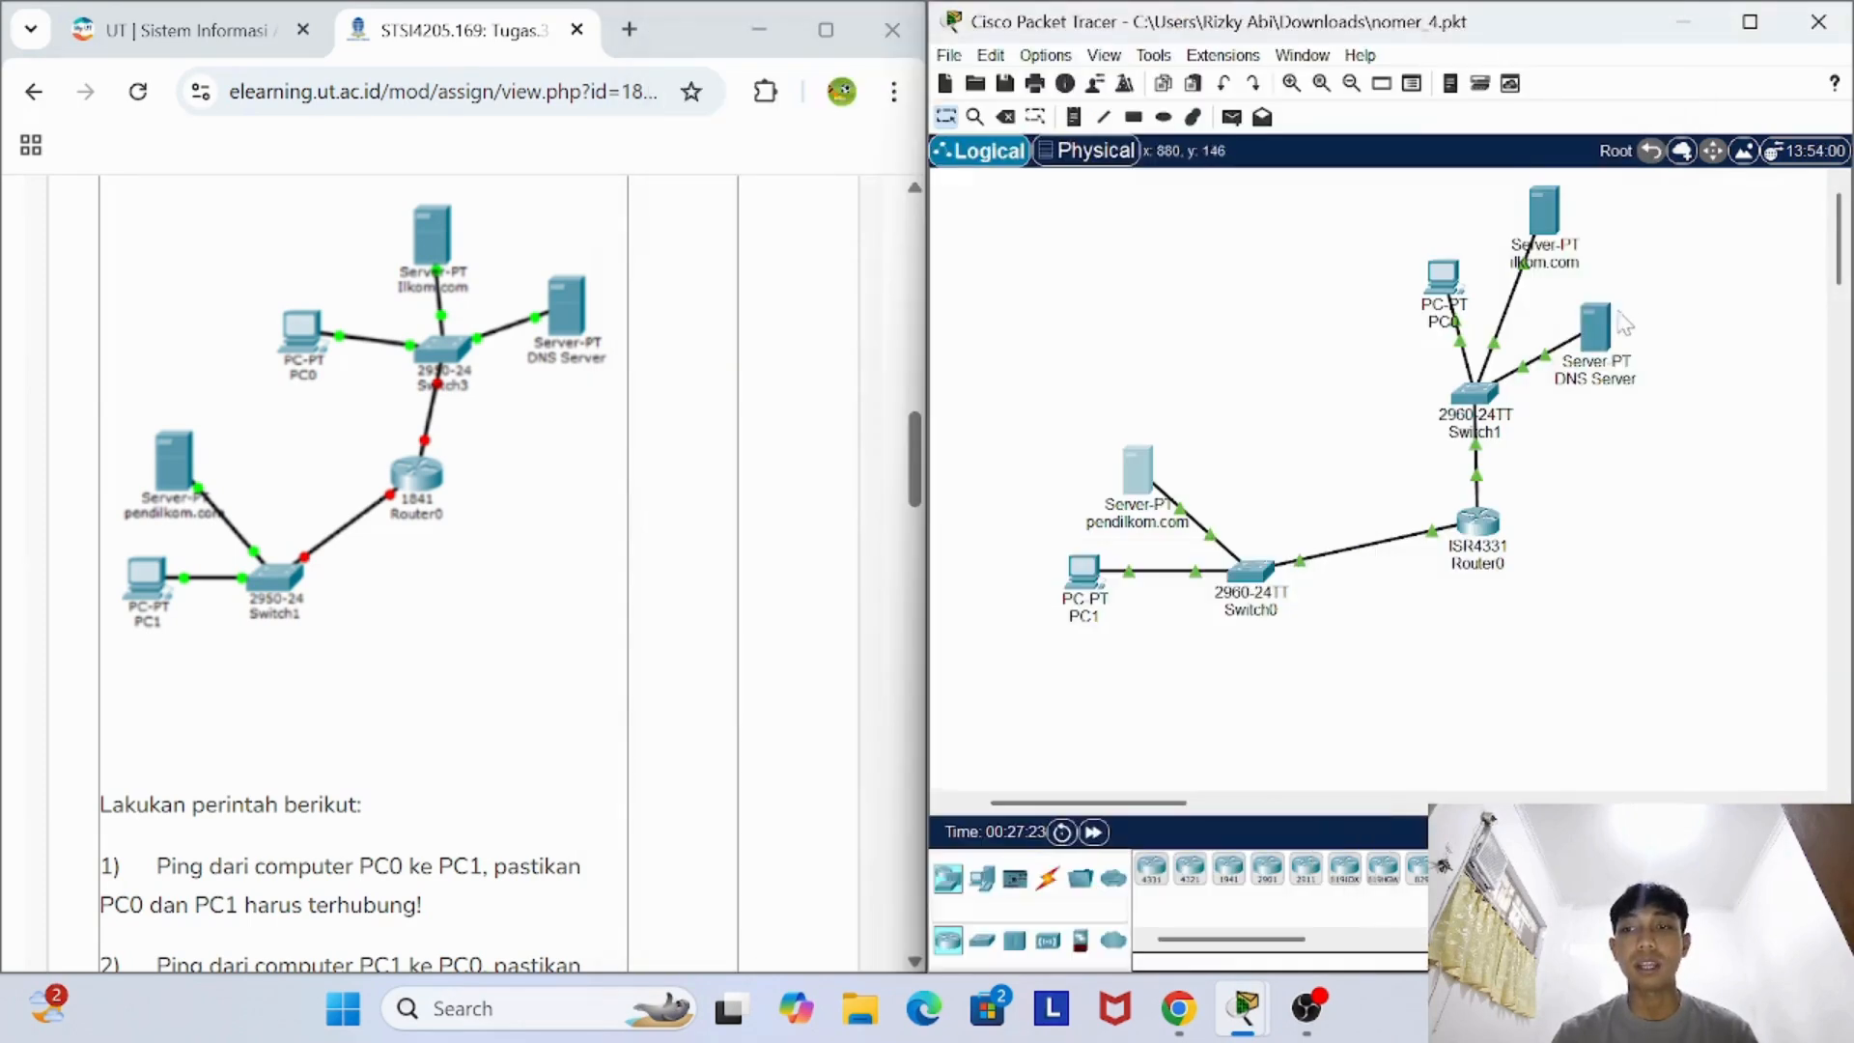
click(1595, 331)
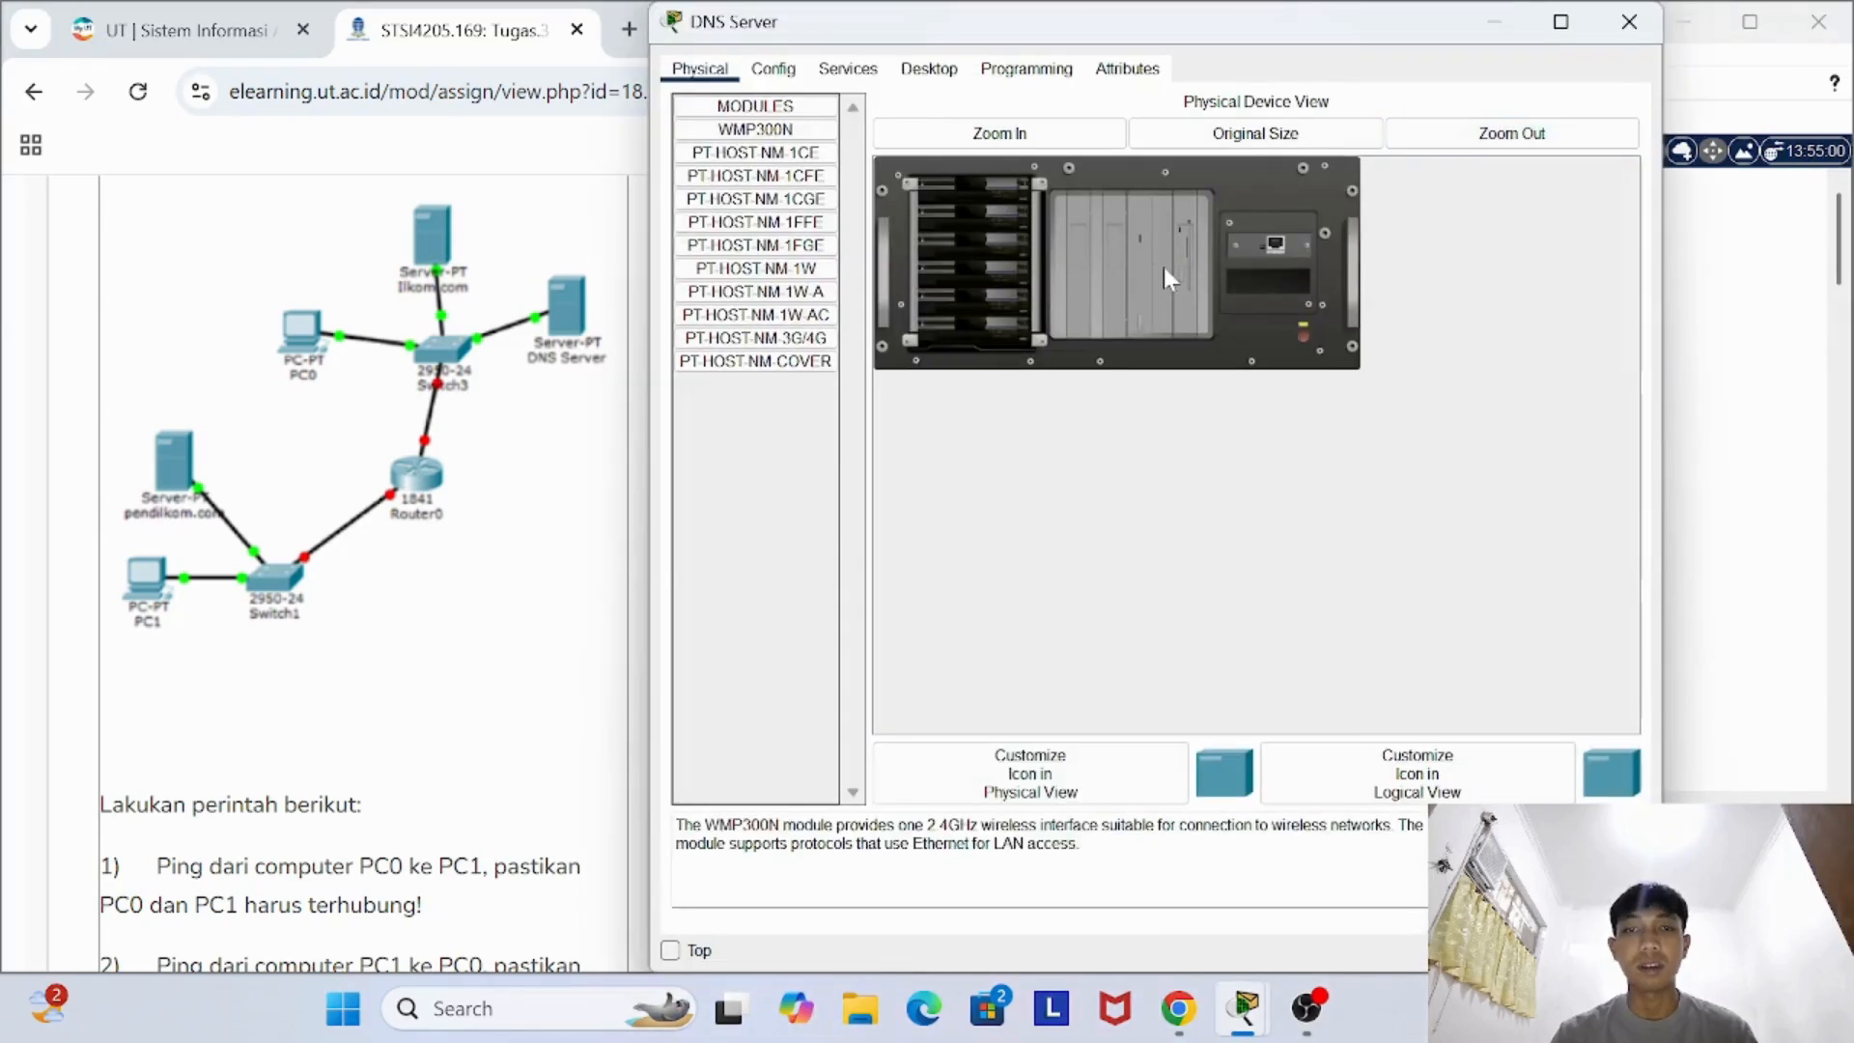
click(774, 68)
click(797, 203)
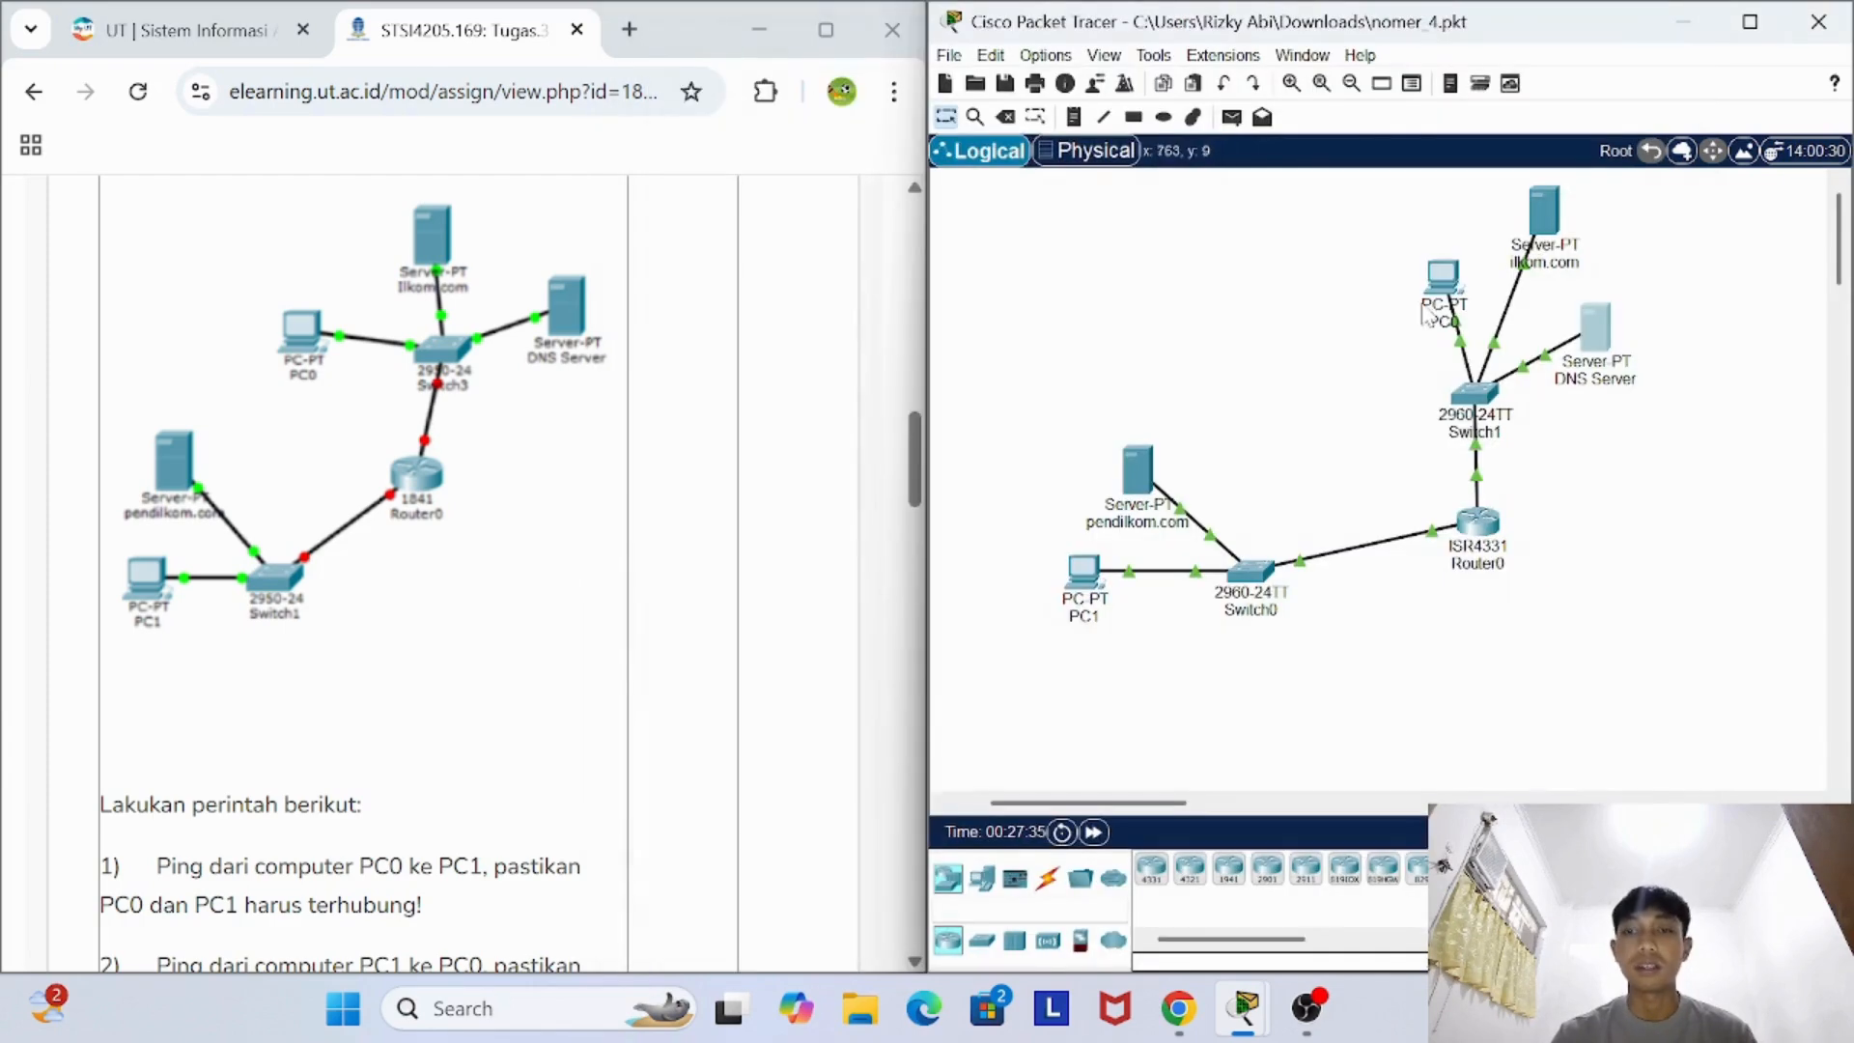
- Check the pendilkom.com server's FastEthernet0 IP configuration and PC1's gateway and DNS settings, closing each device window
click(1147, 483)
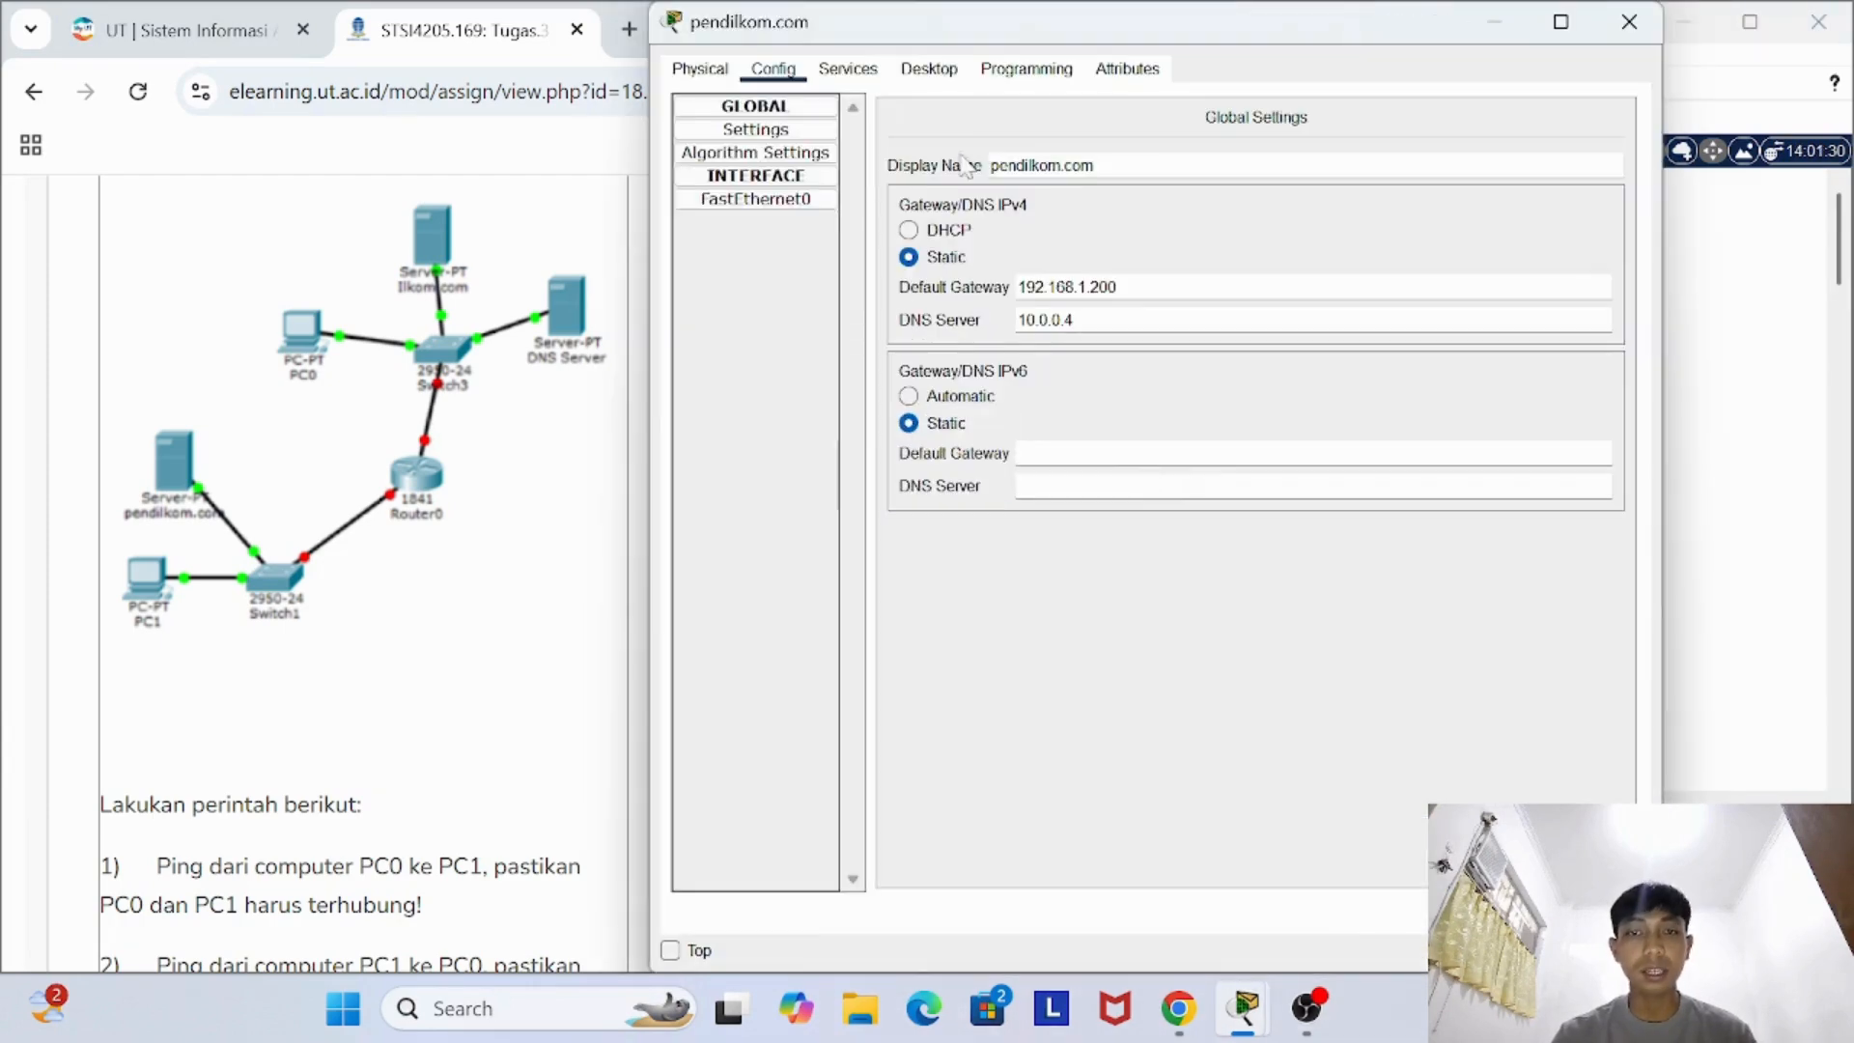
click(771, 200)
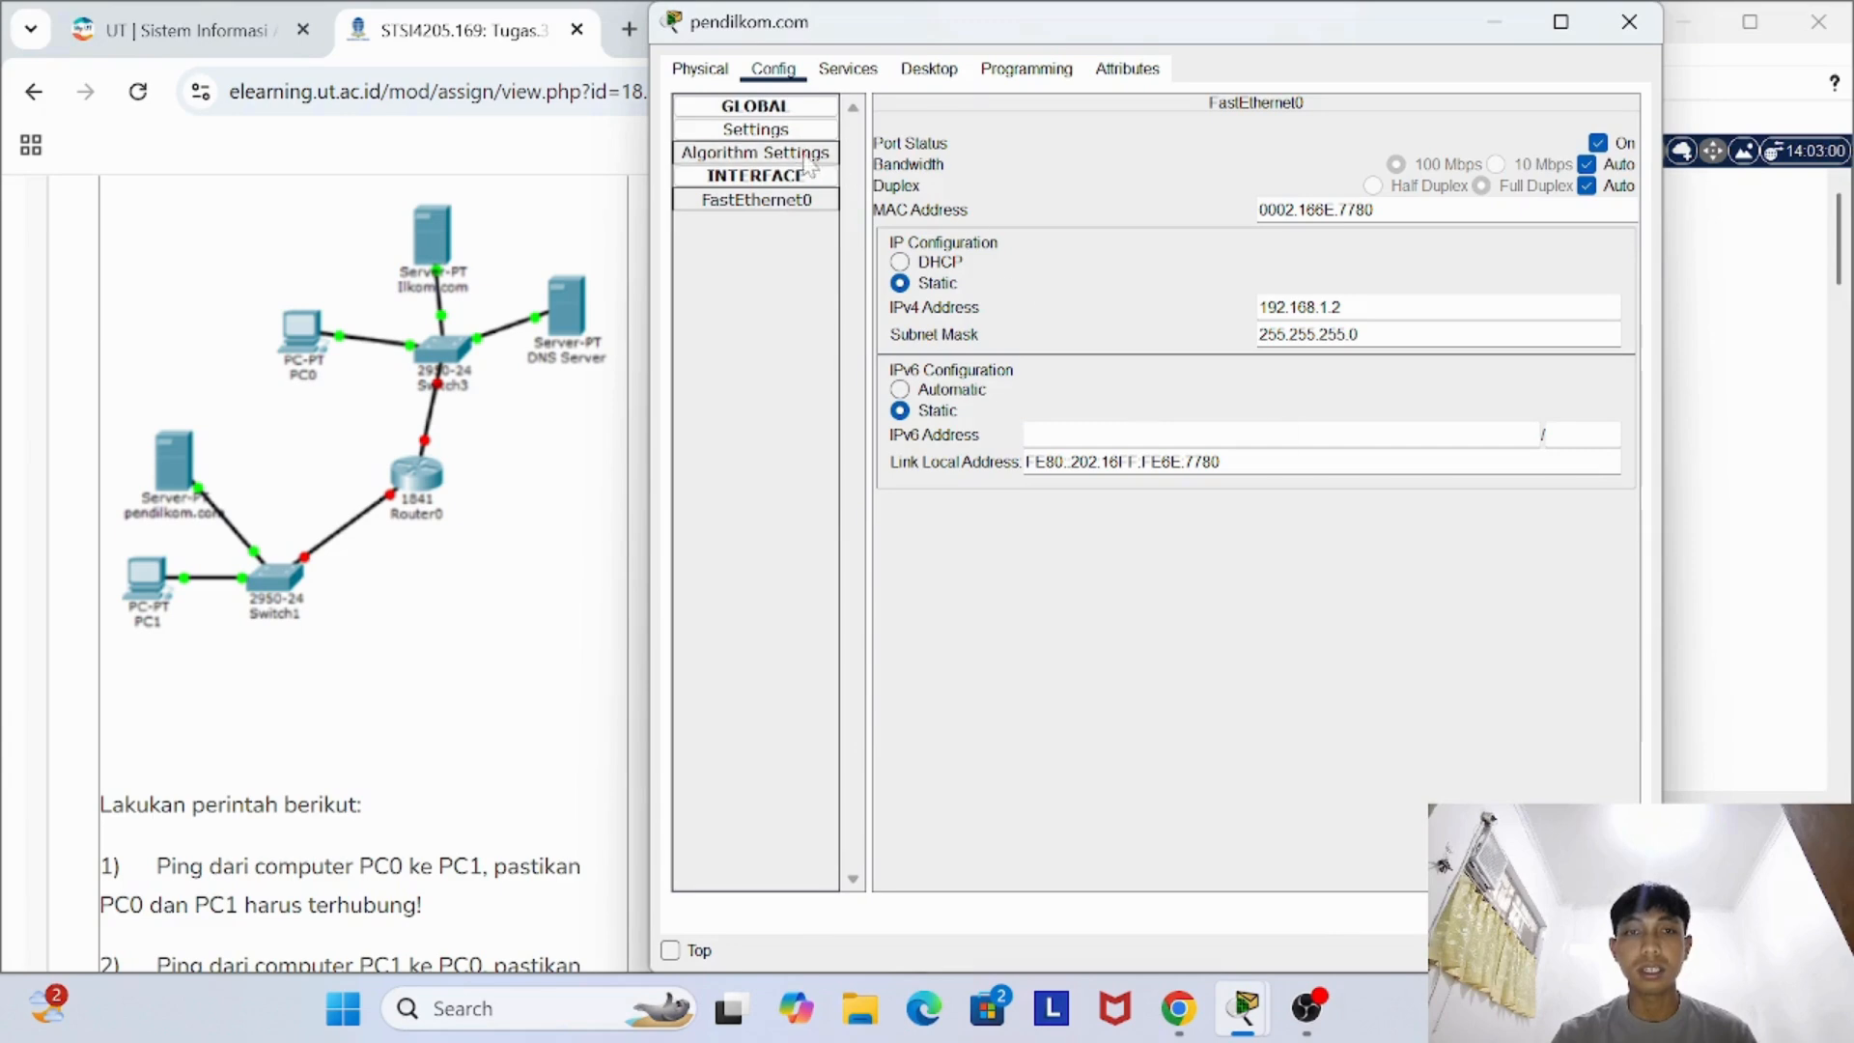
click(1637, 29)
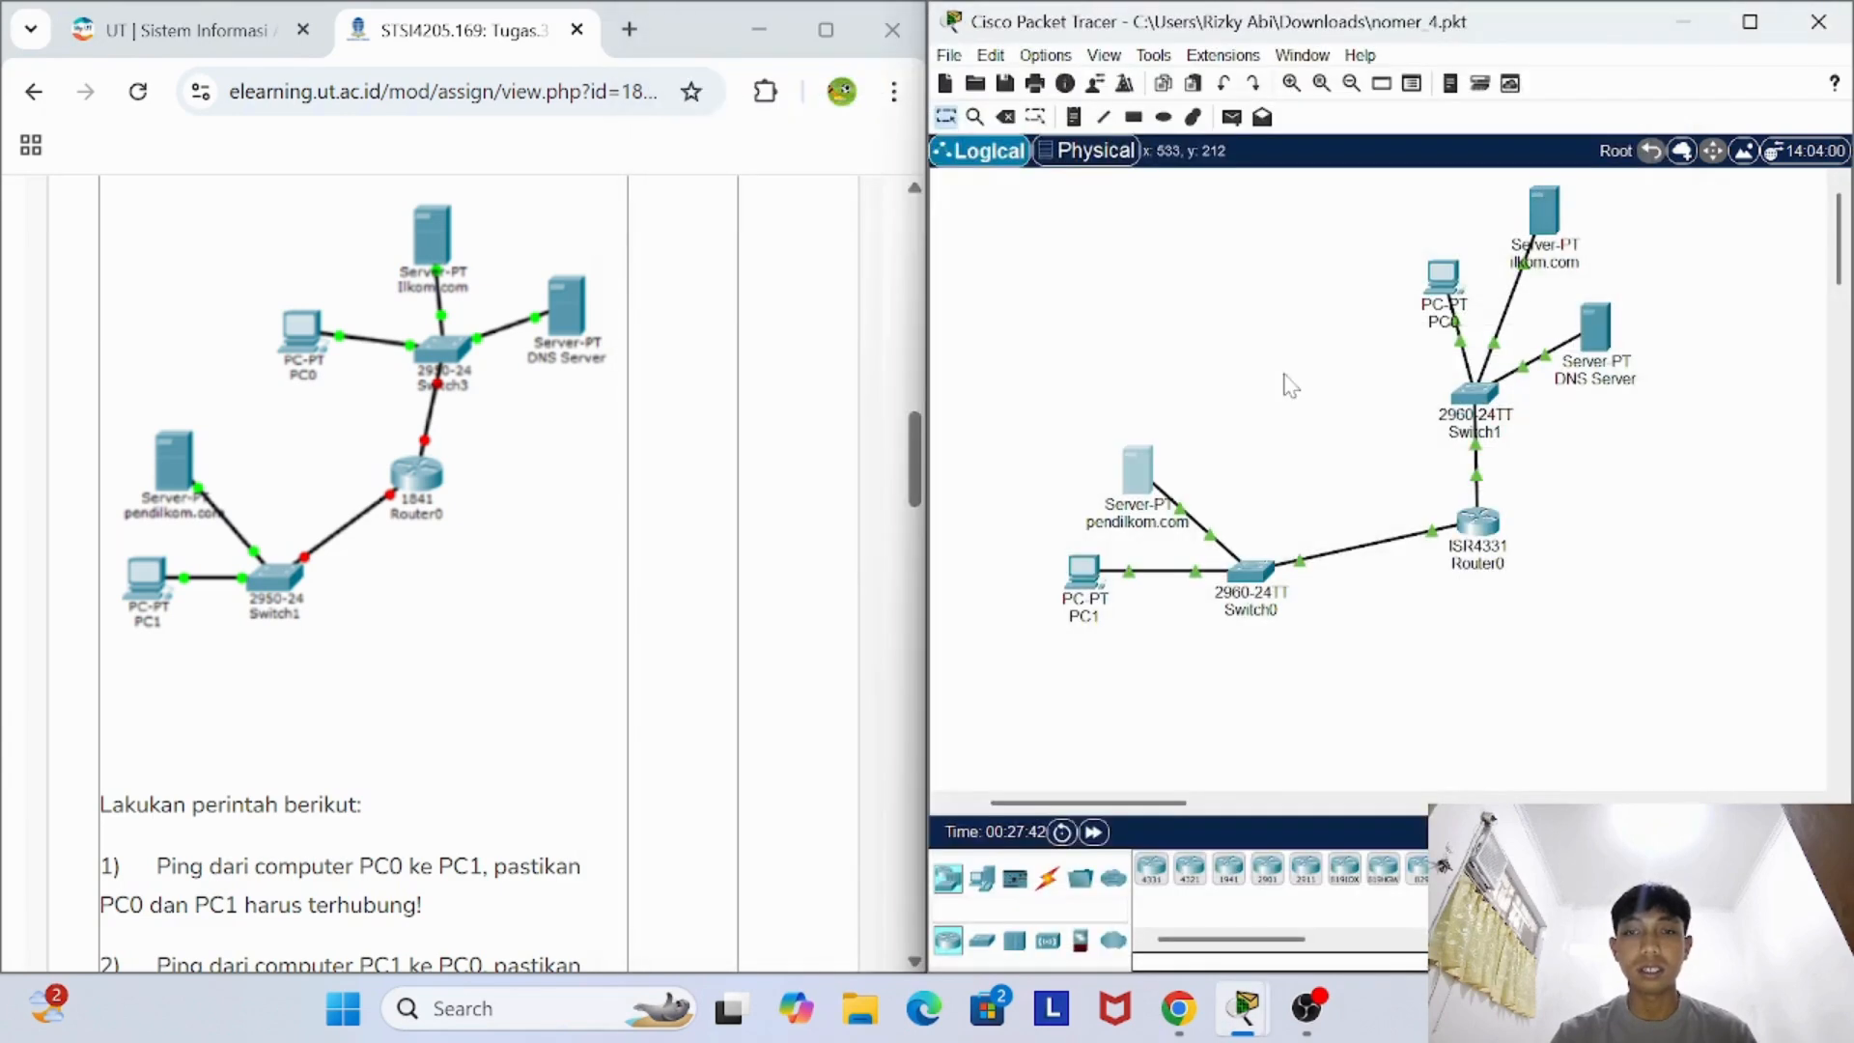
click(1077, 580)
click(776, 77)
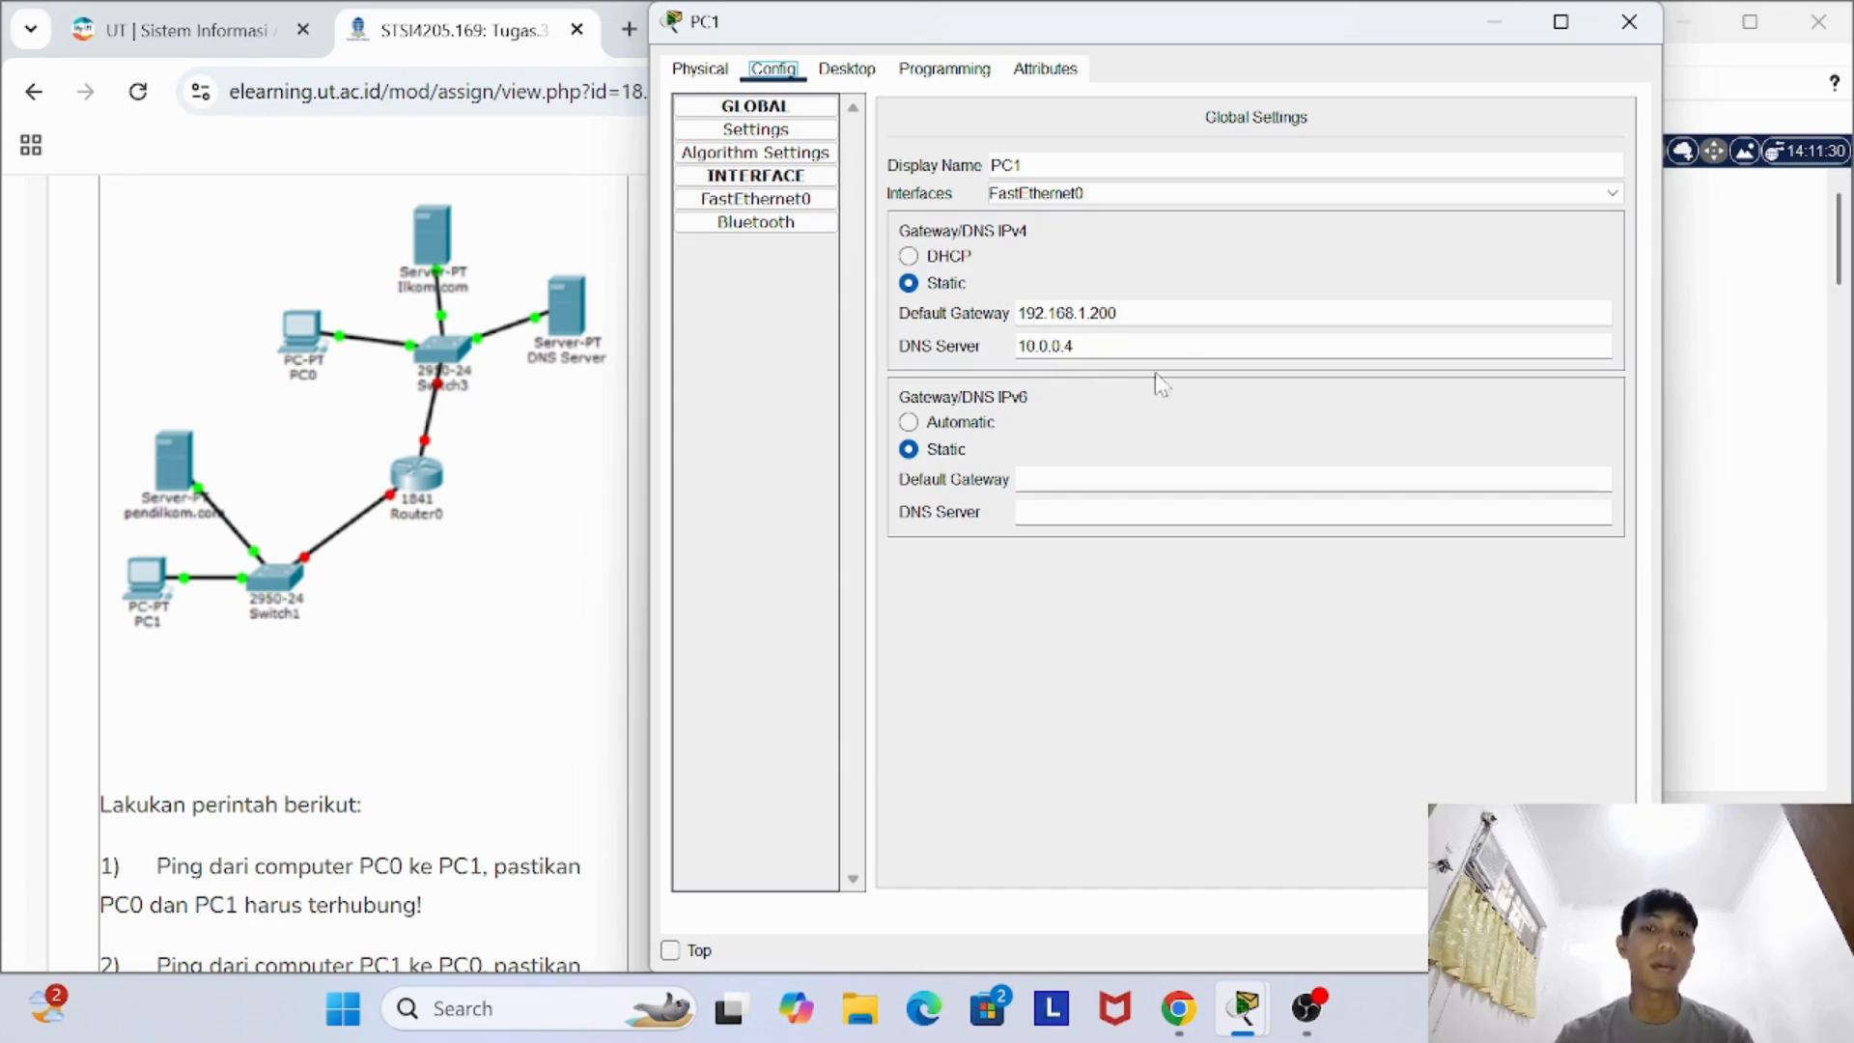
click(1628, 21)
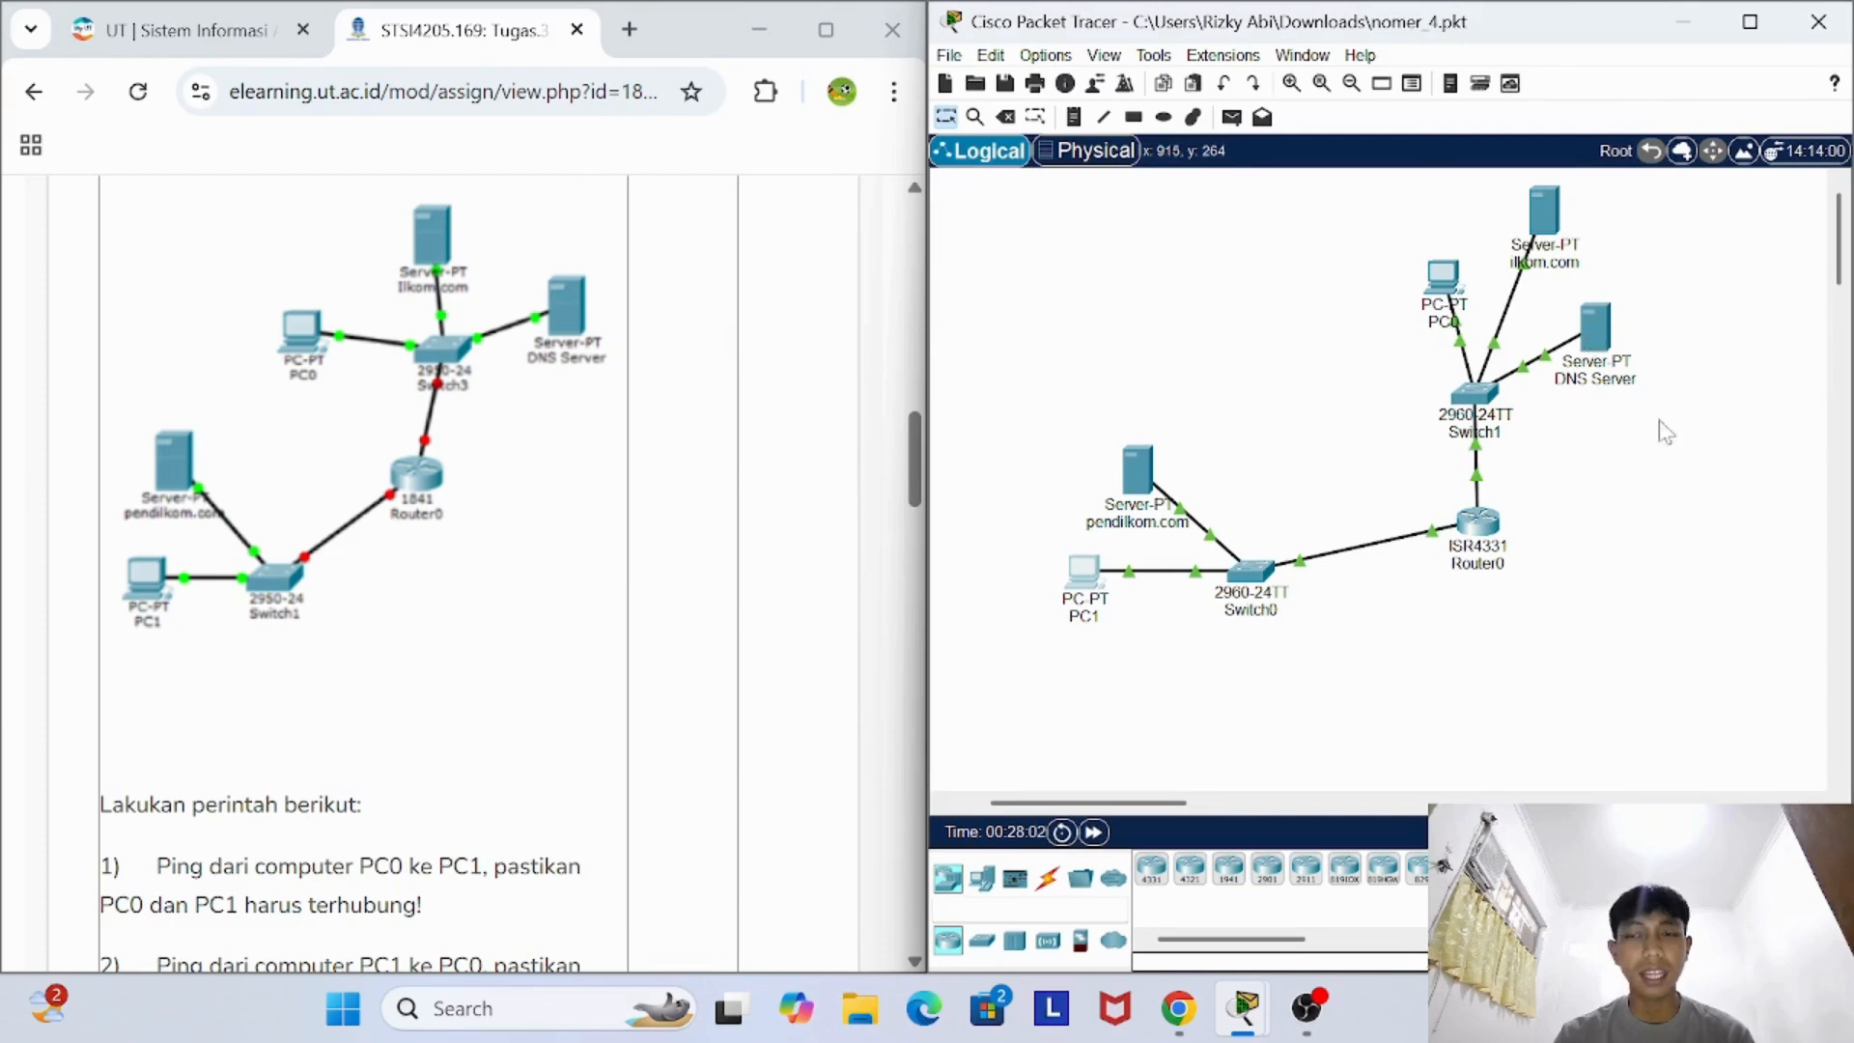
- Inspect the FastEthernet0 IP configuration of the DNS Server and of the ilkom.com server, closing each device window
click(1595, 330)
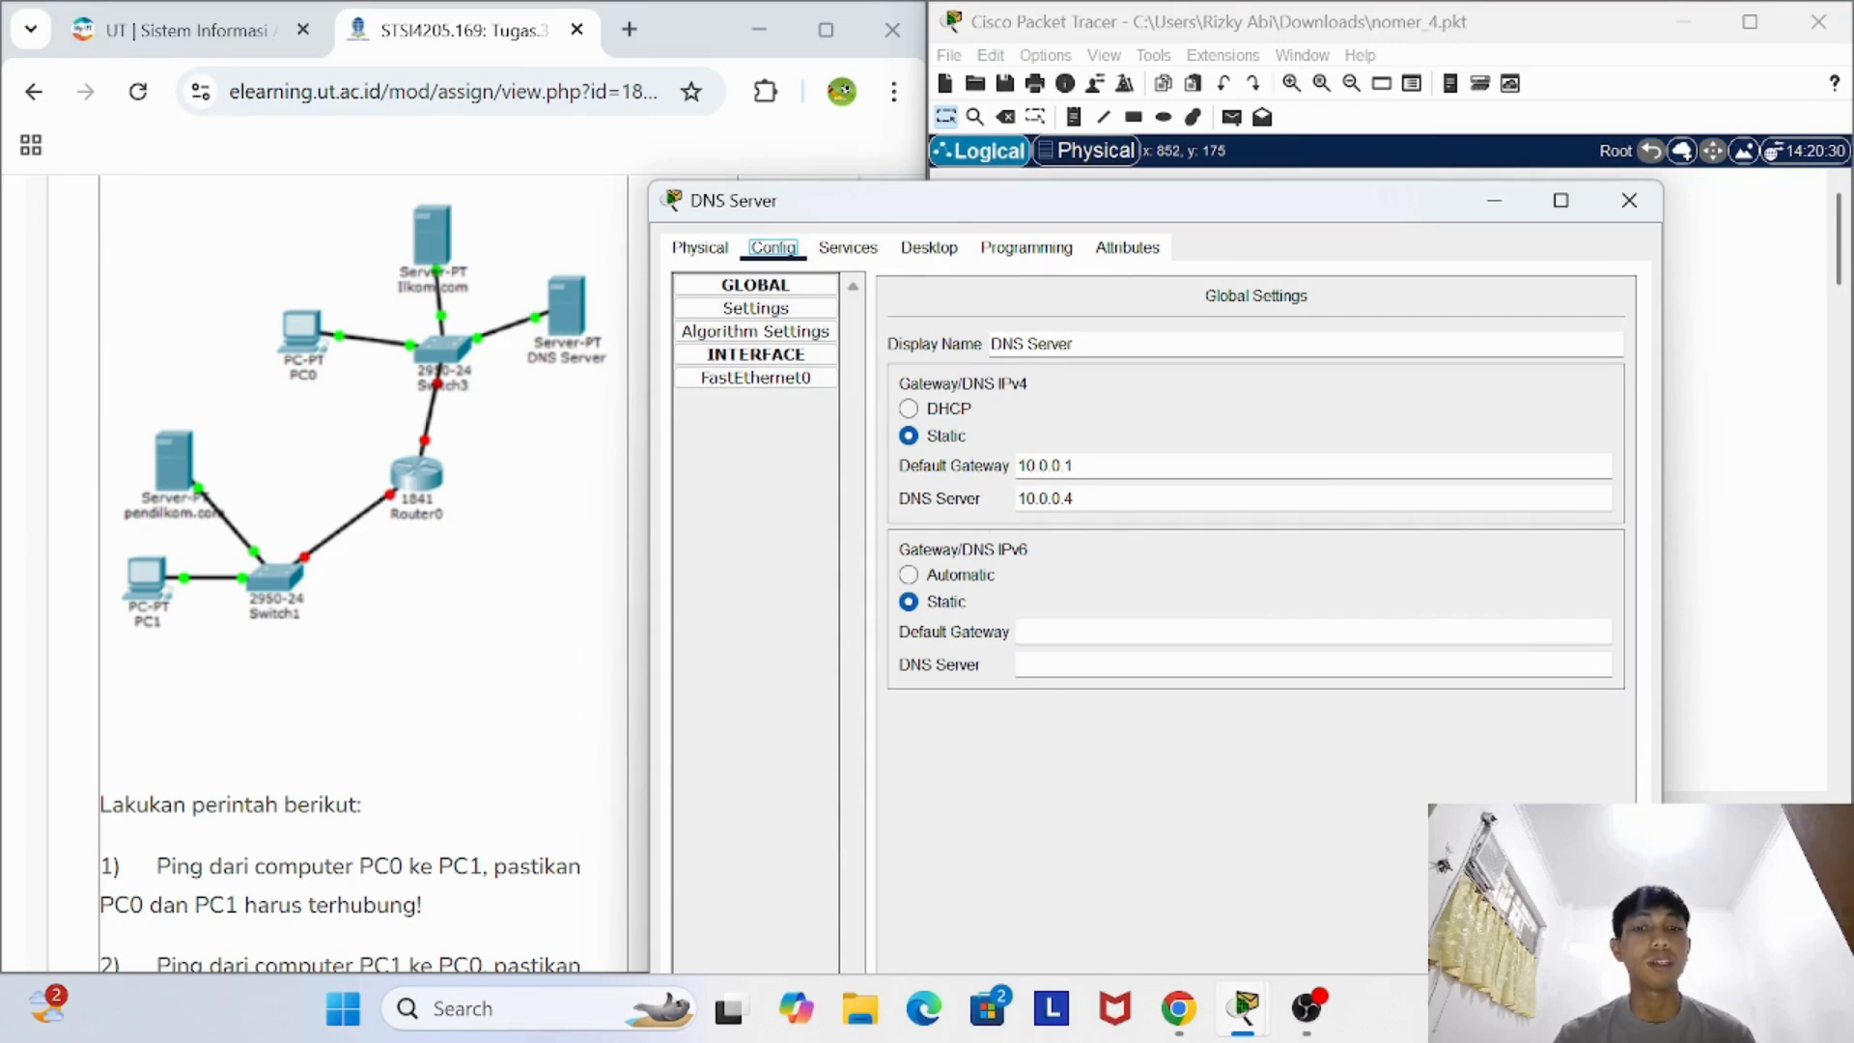
click(757, 378)
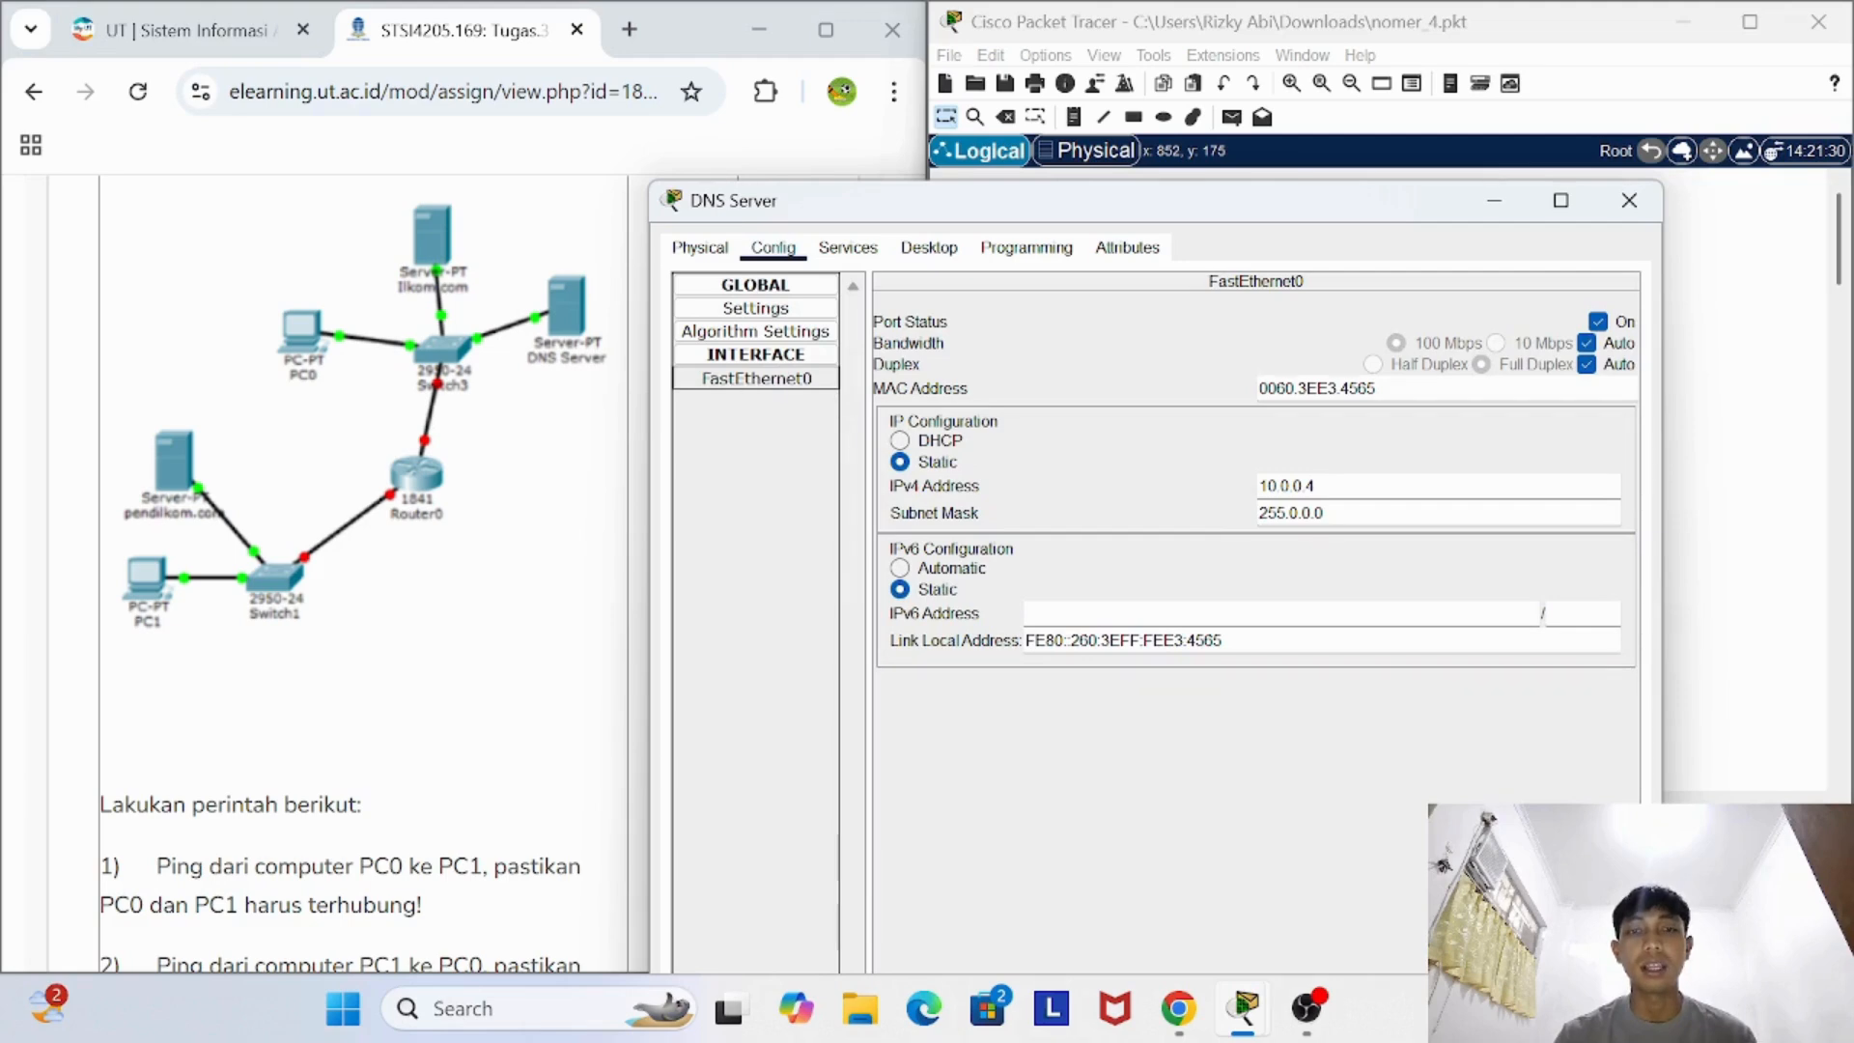
click(1629, 200)
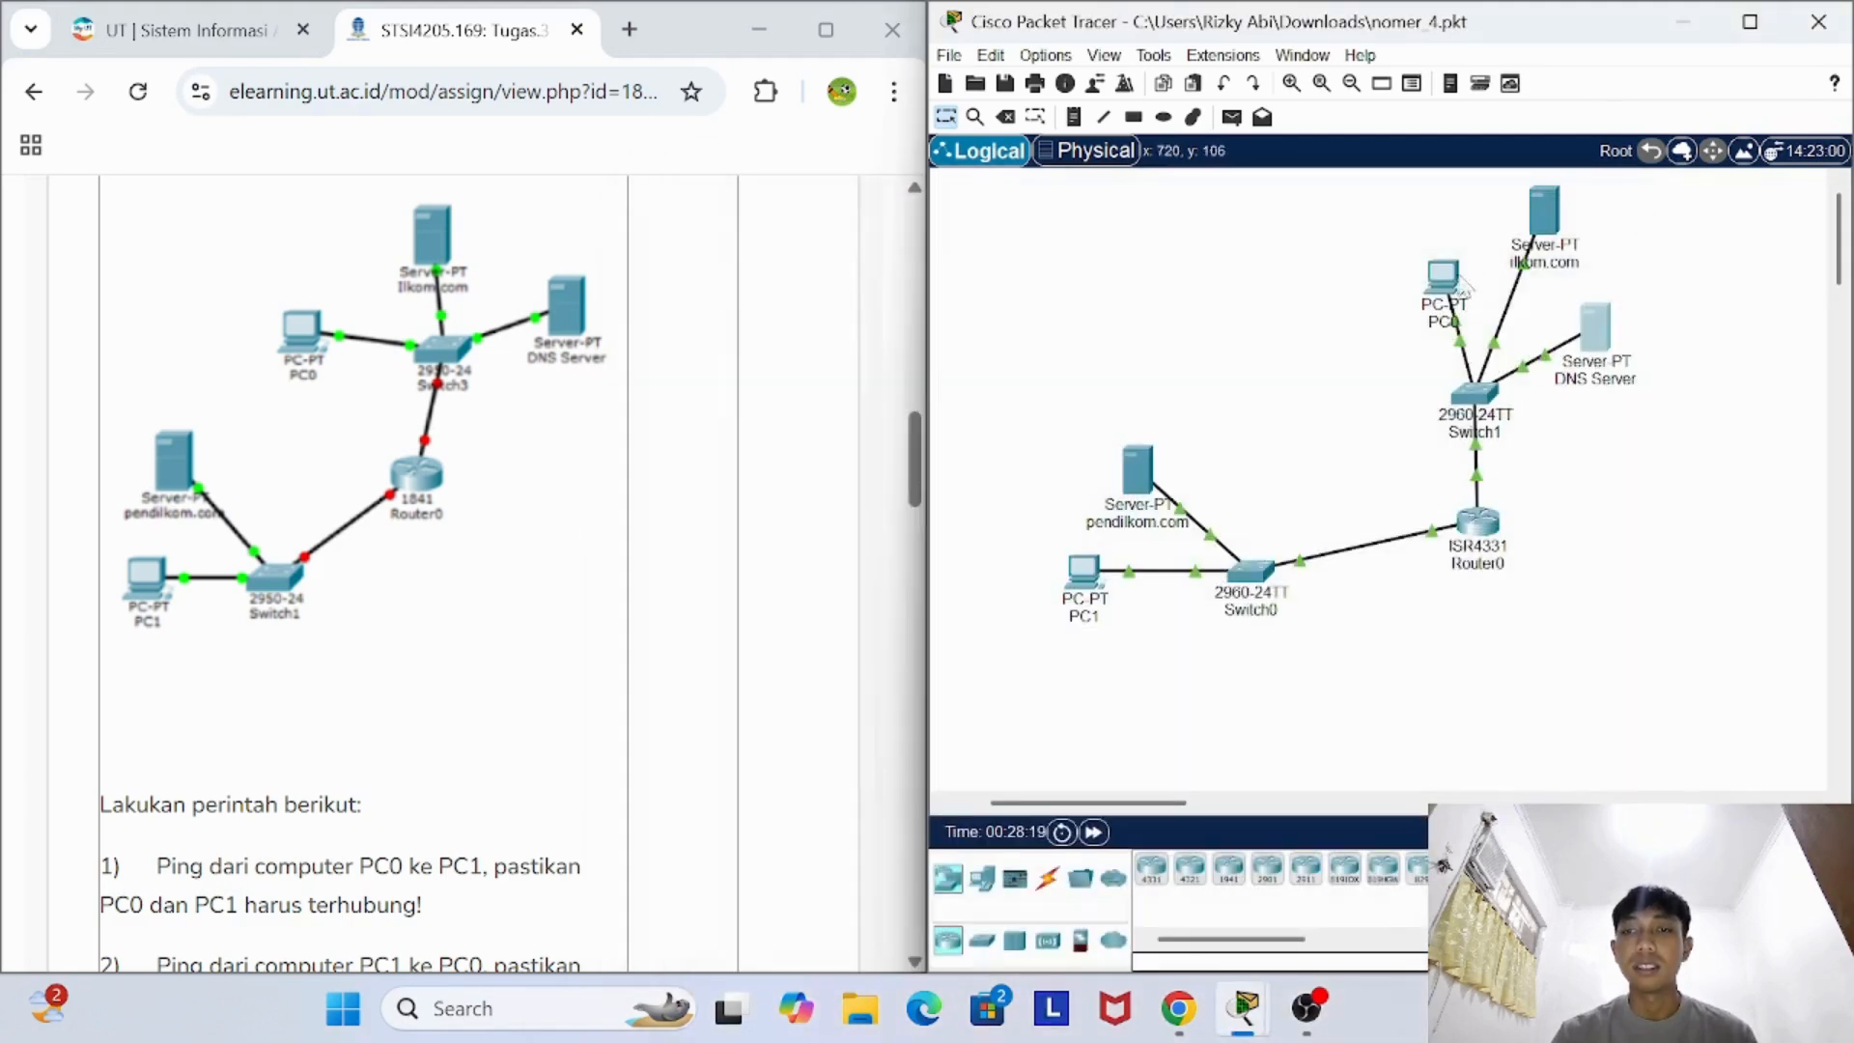
click(1549, 218)
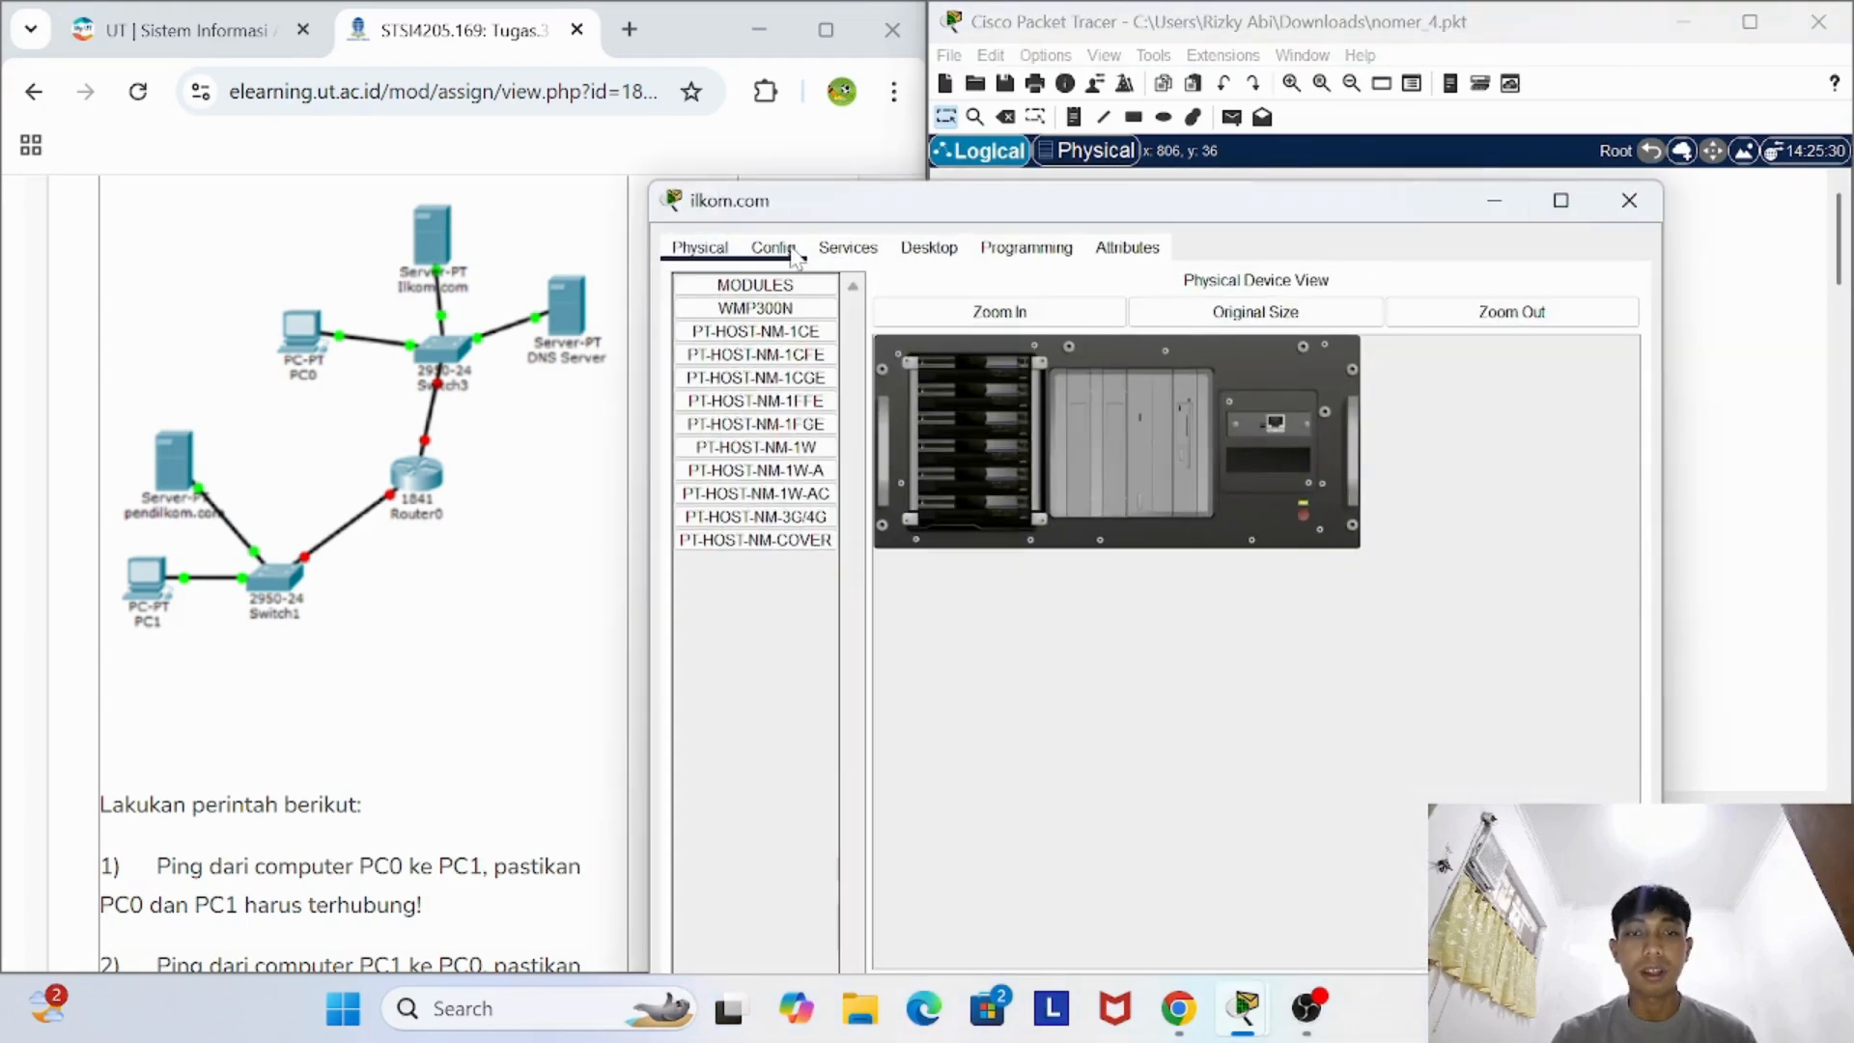
click(791, 253)
click(756, 378)
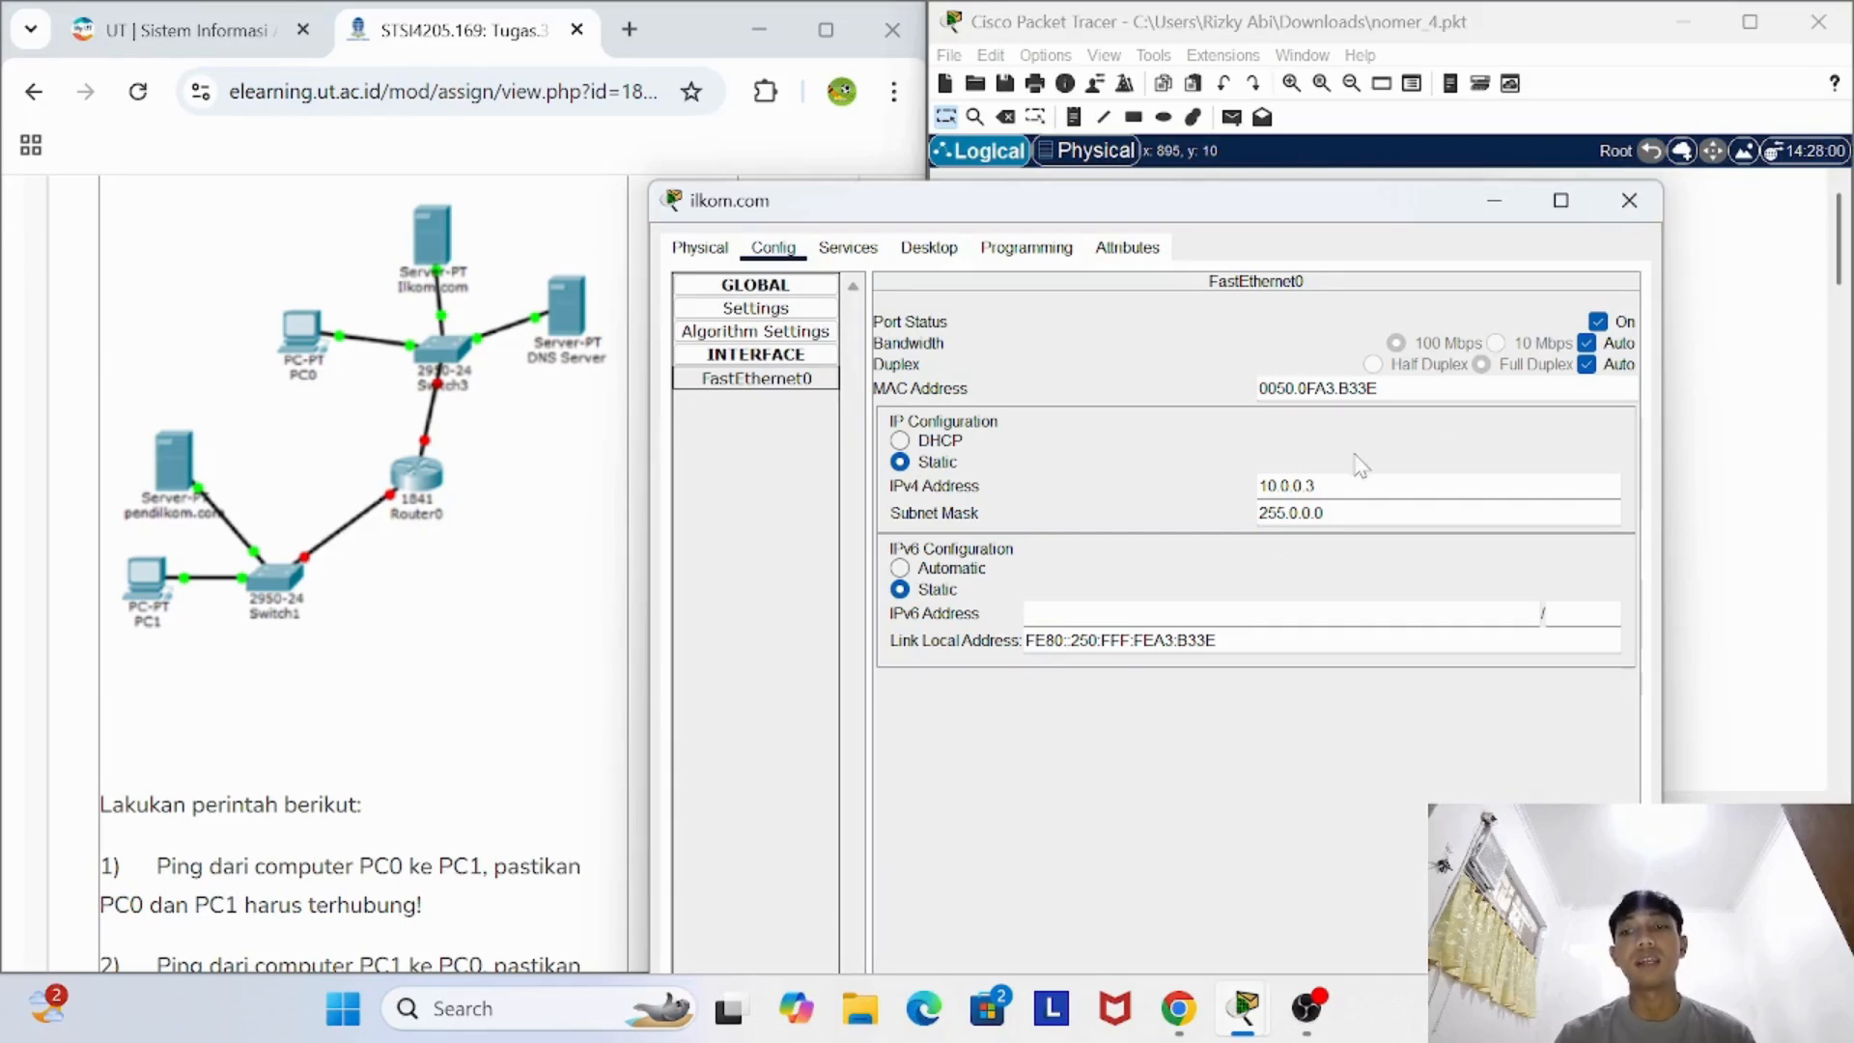
click(1629, 200)
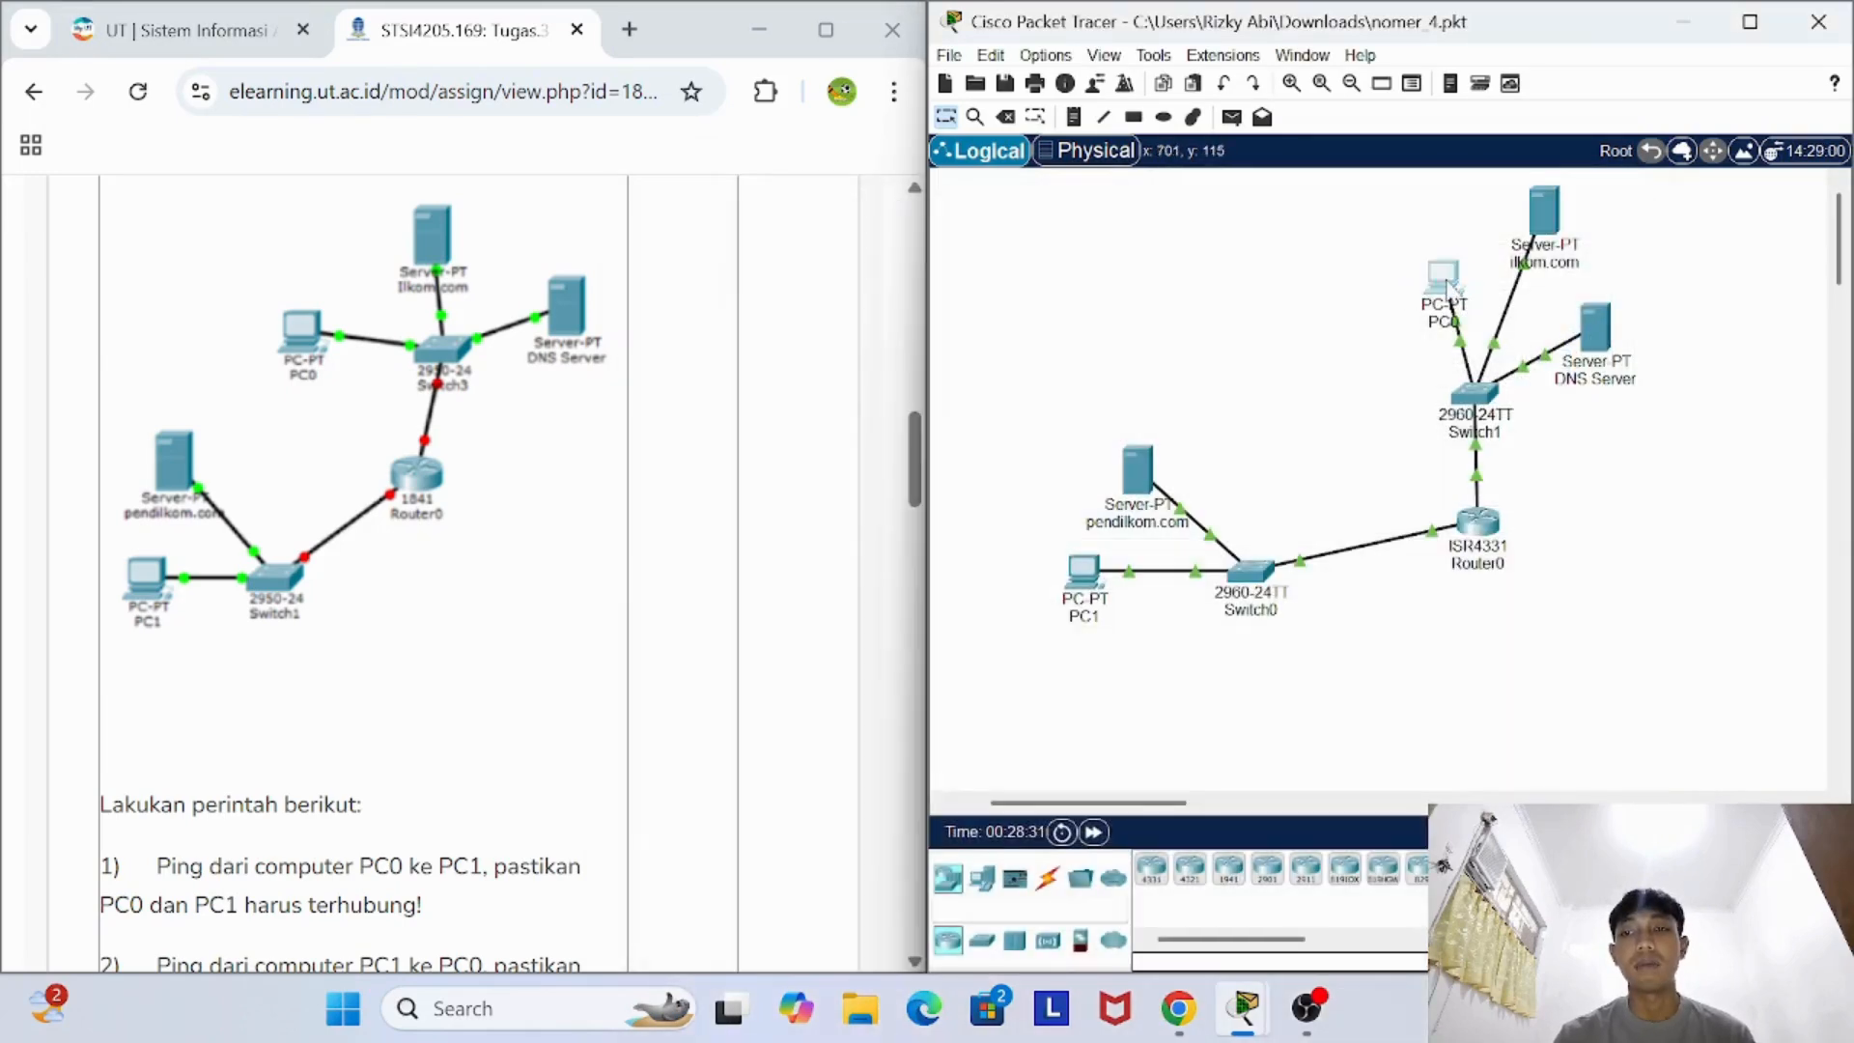
- Review PC0's FastEthernet0 IP configuration and its global gateway and DNS settings, and close PC0's window
click(1441, 280)
click(773, 68)
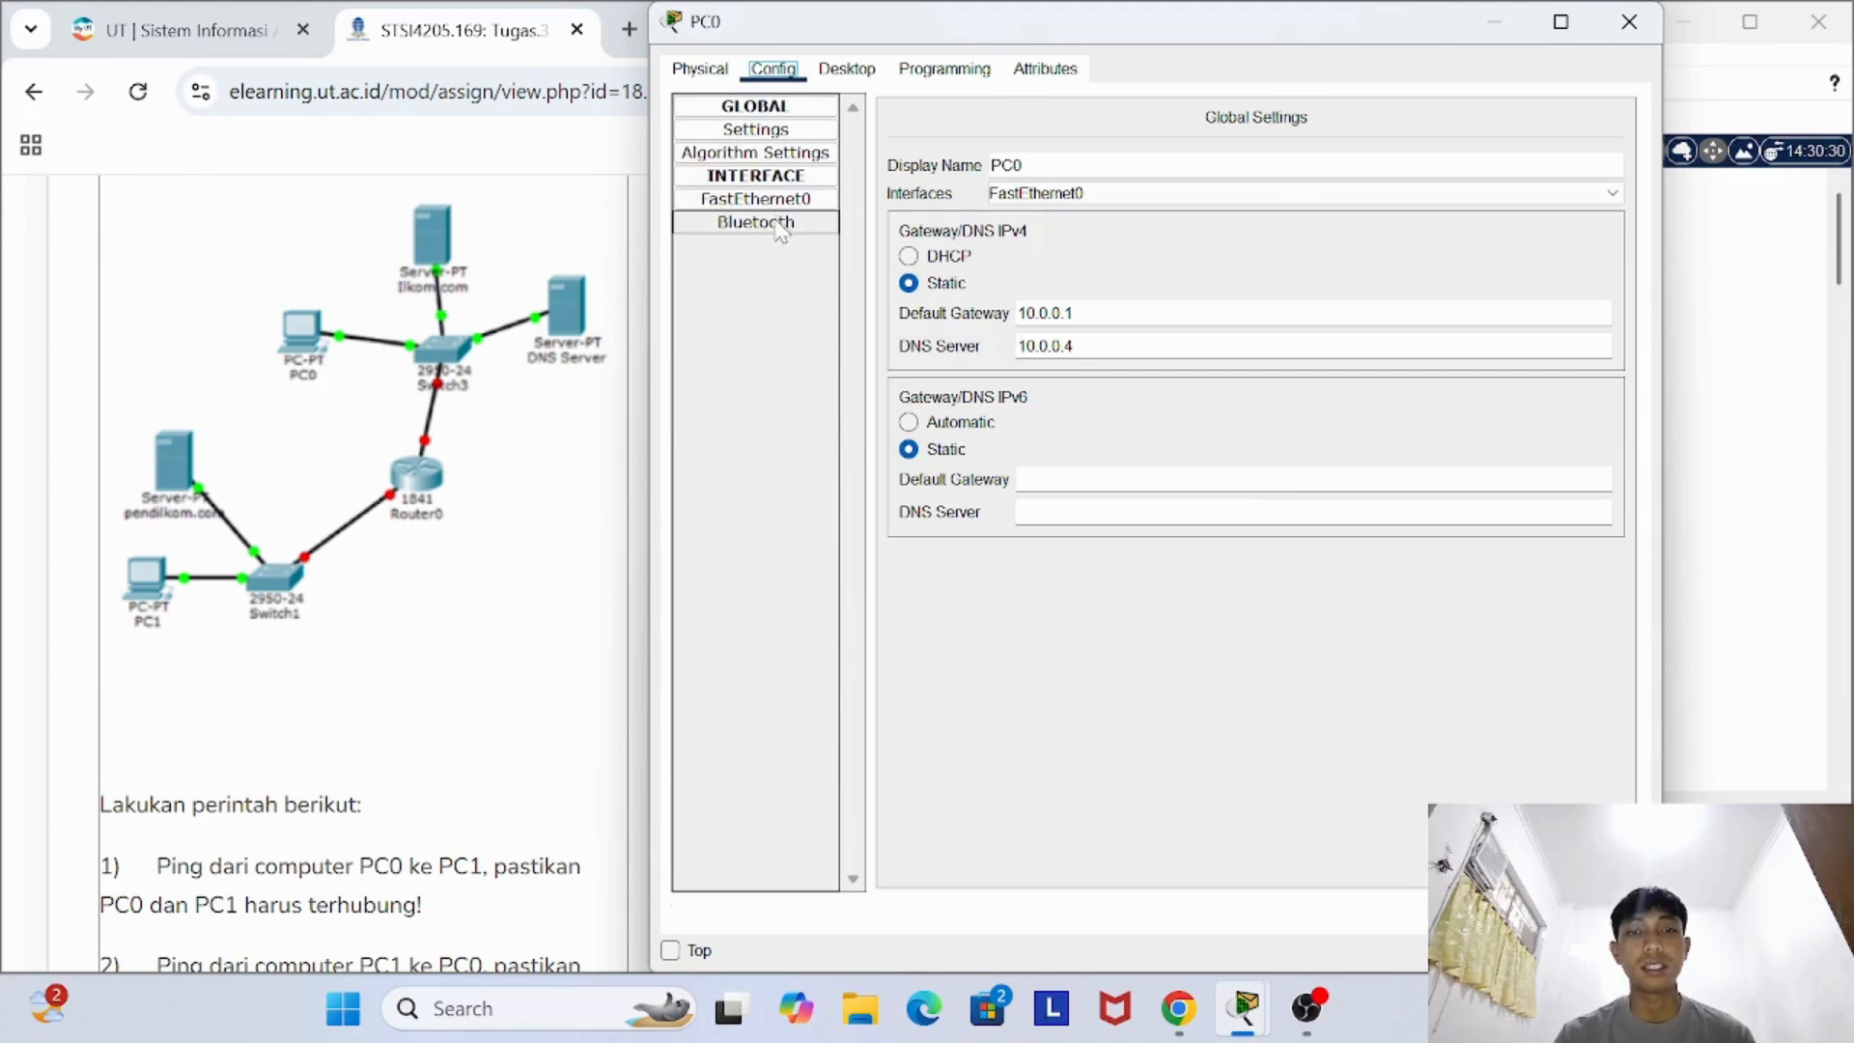
click(778, 221)
click(782, 200)
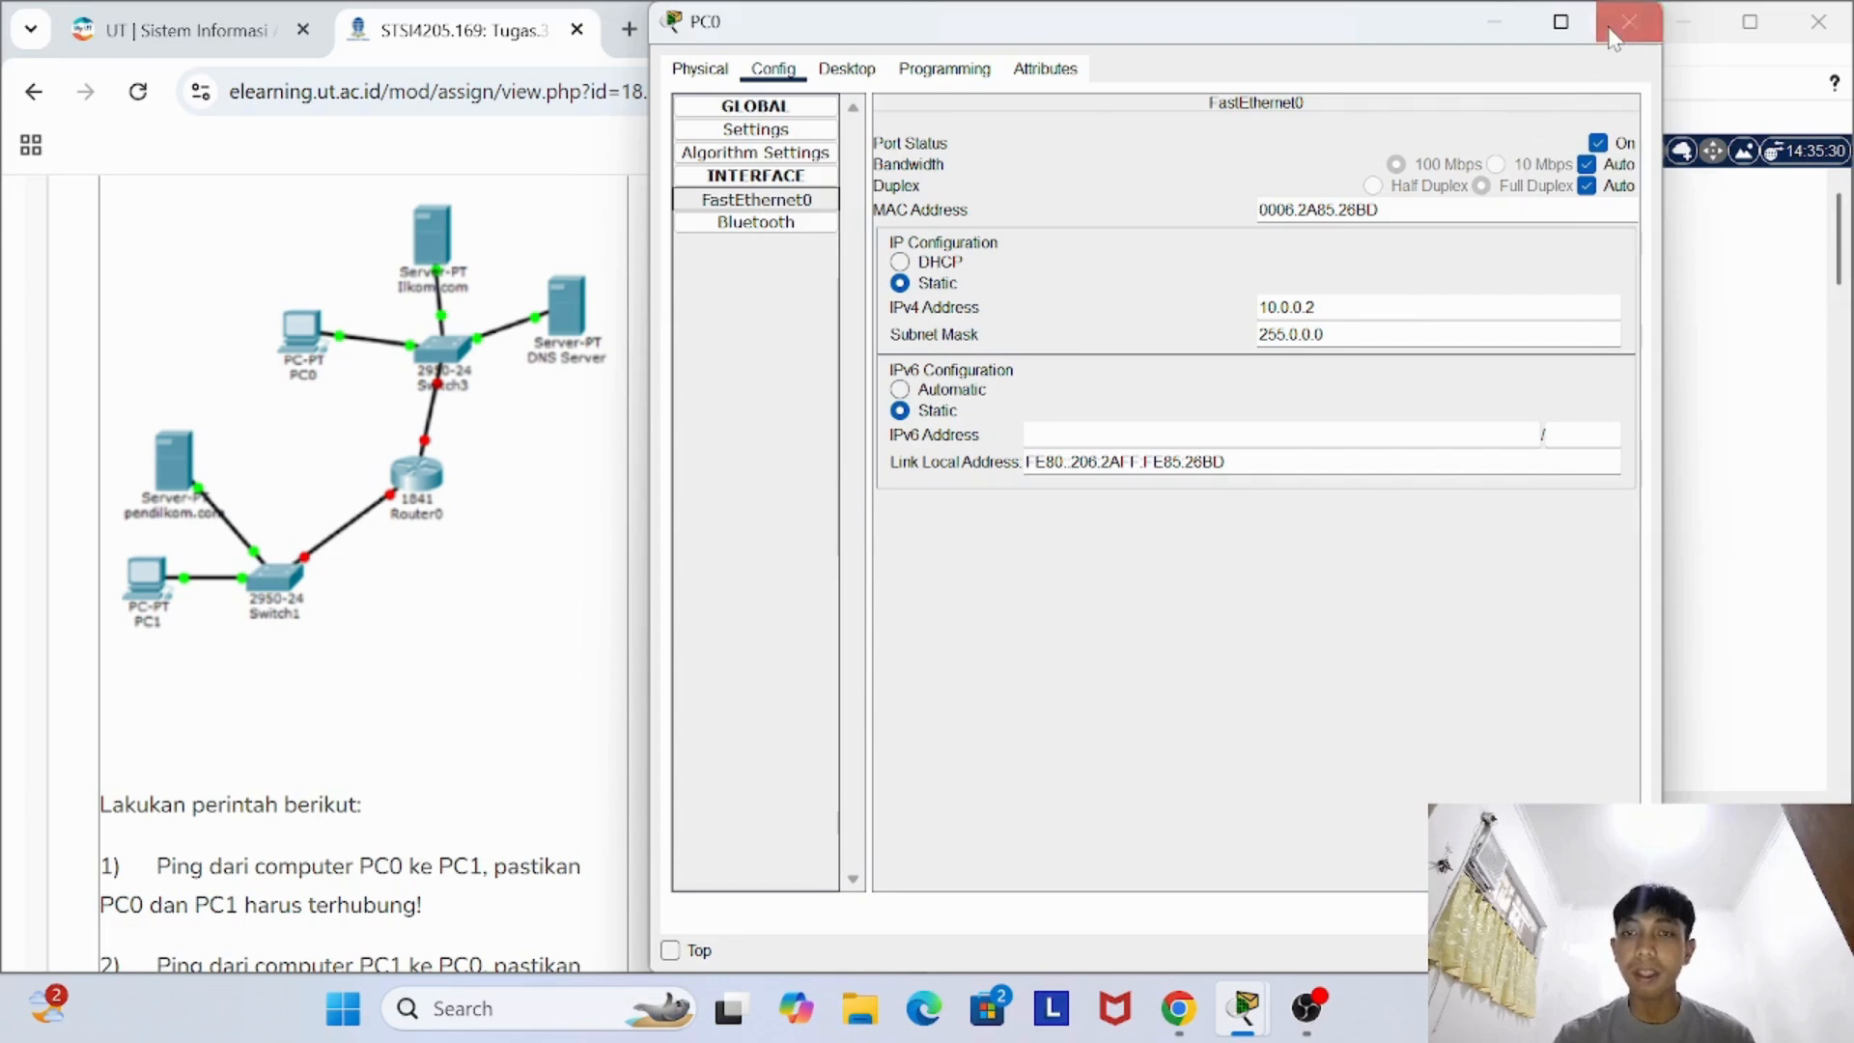
click(773, 129)
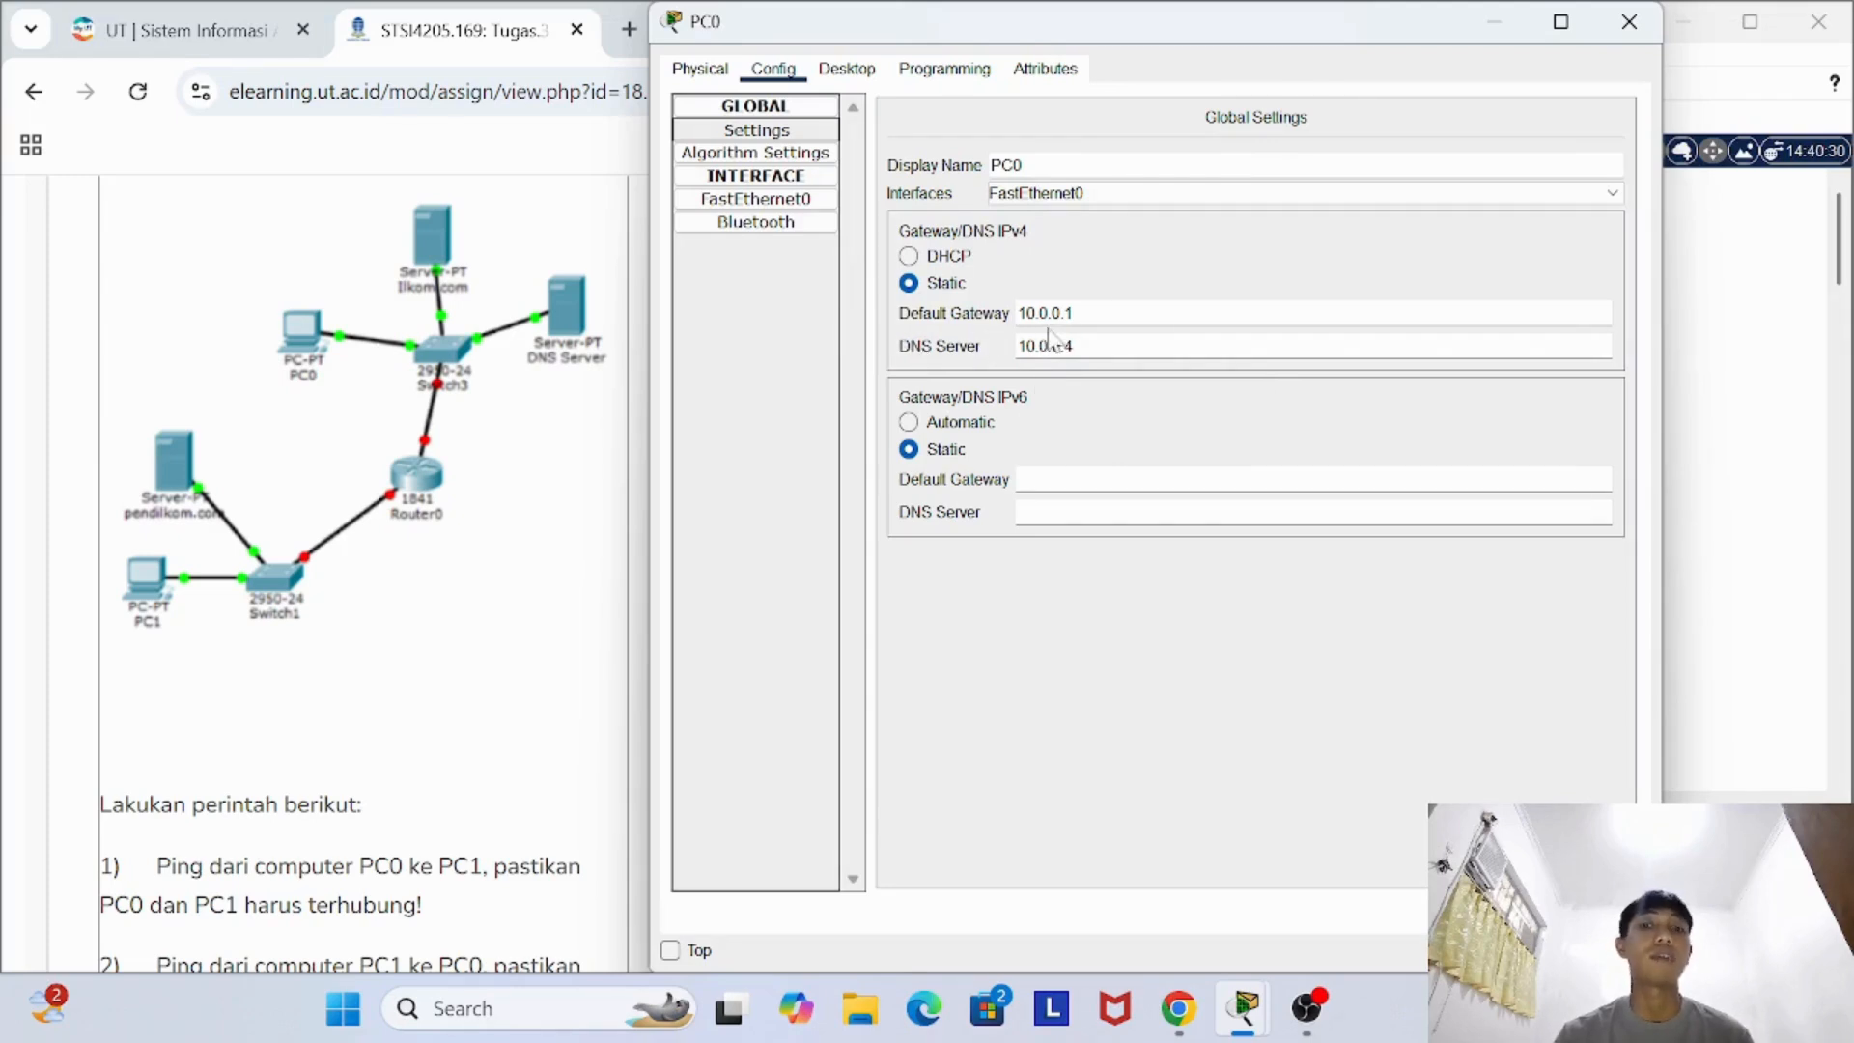
click(1149, 348)
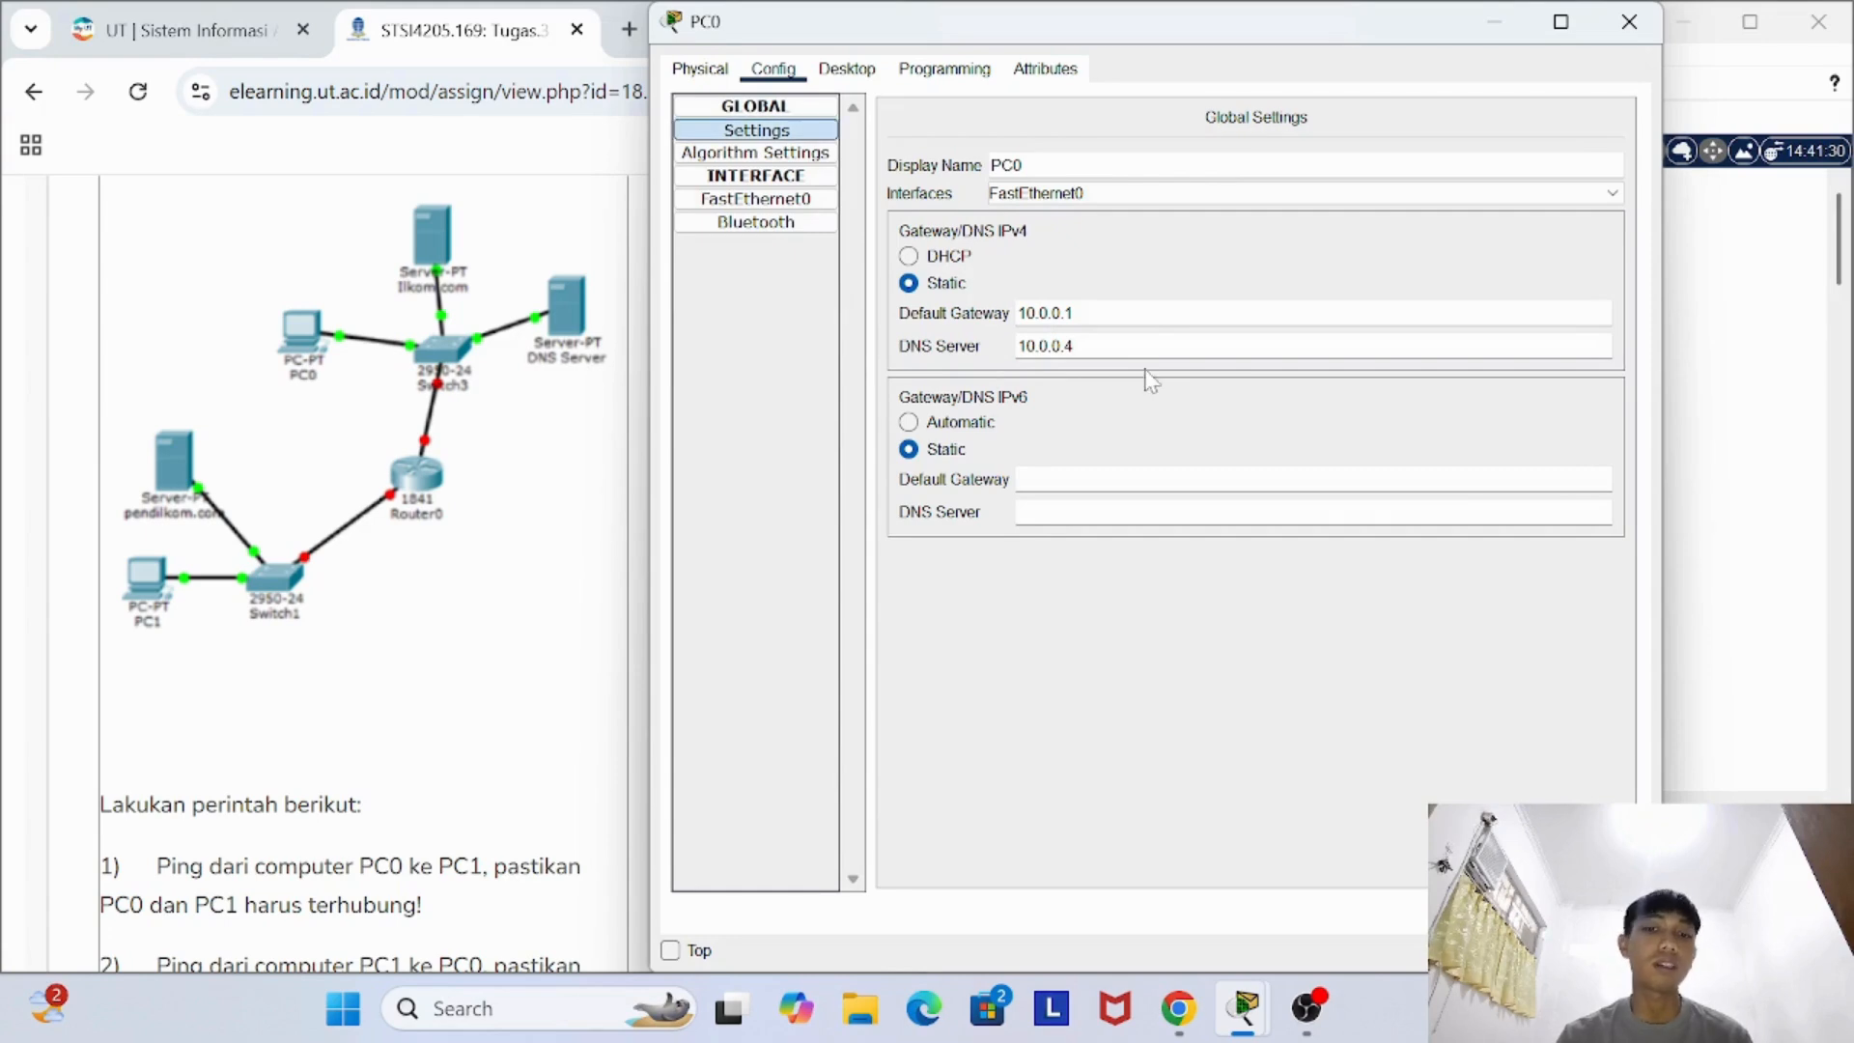
click(1600, 36)
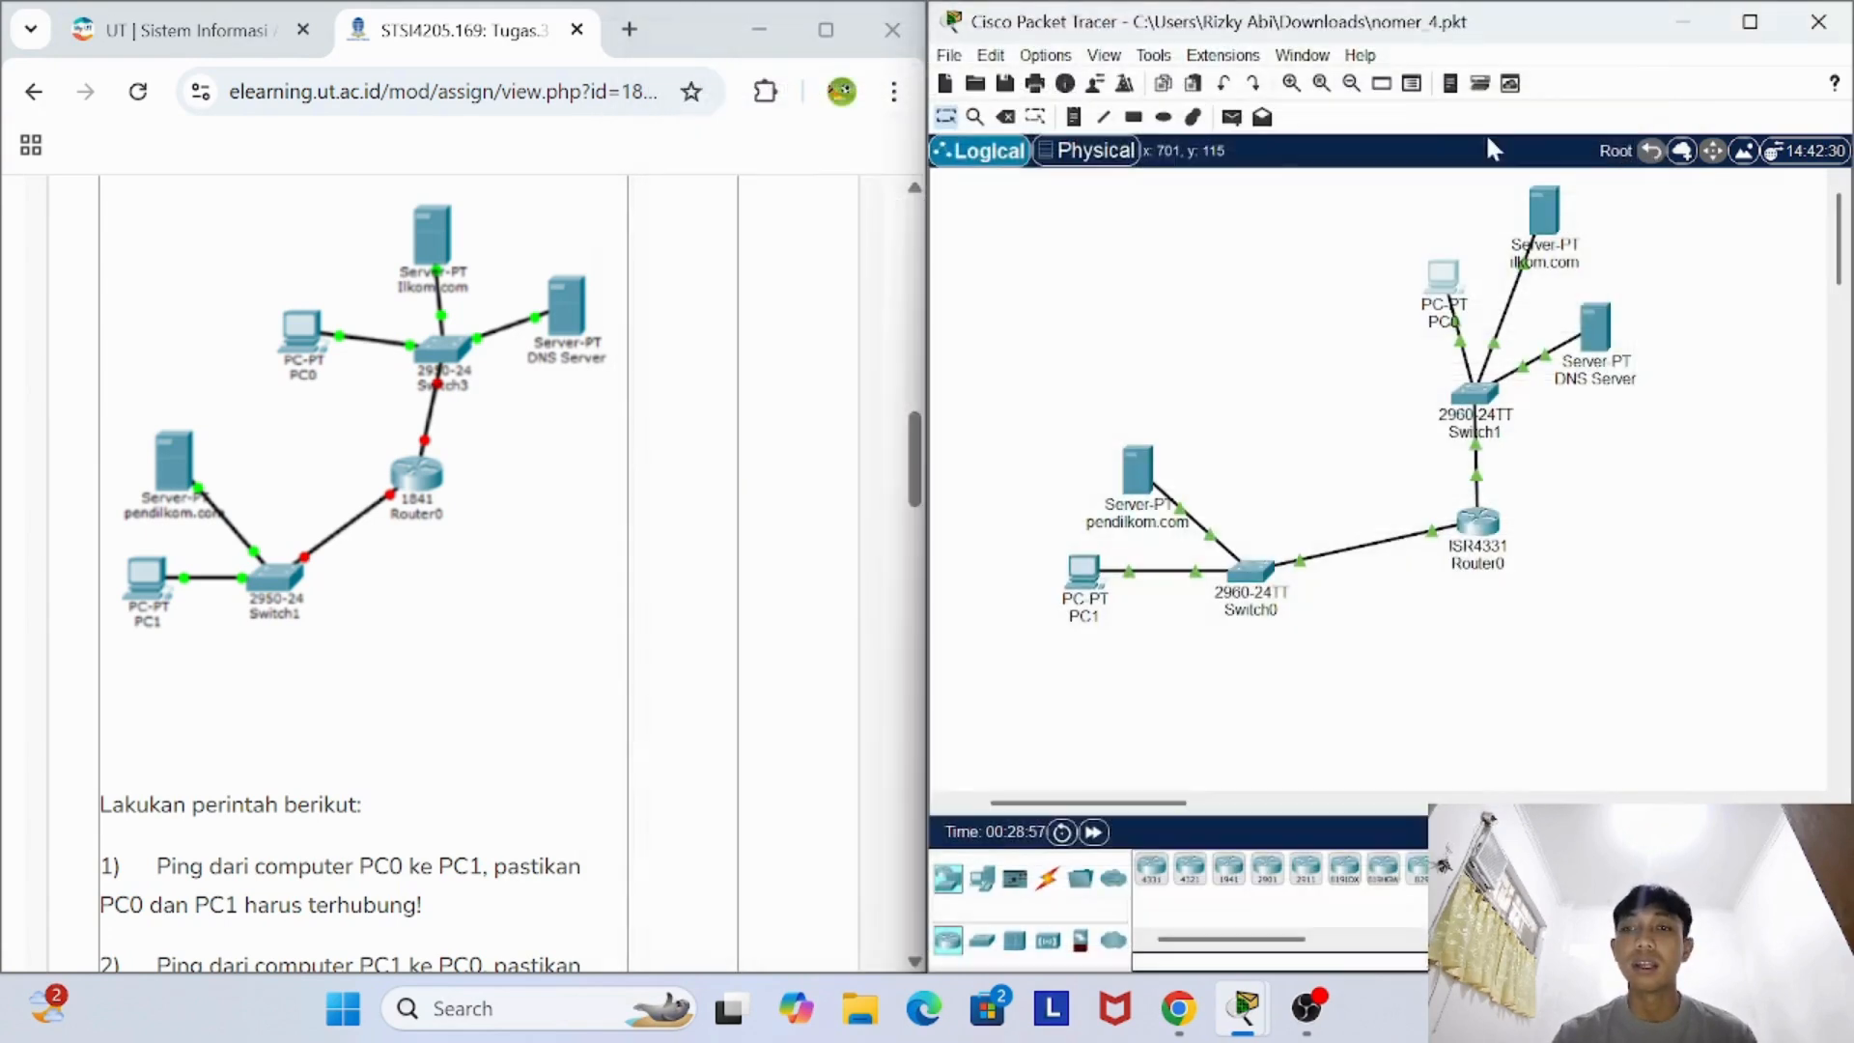
- Reopen the ilkom.com server's configuration and review its FastEthernet0 IPv4 address and its global gateway and DNS settings
click(1546, 214)
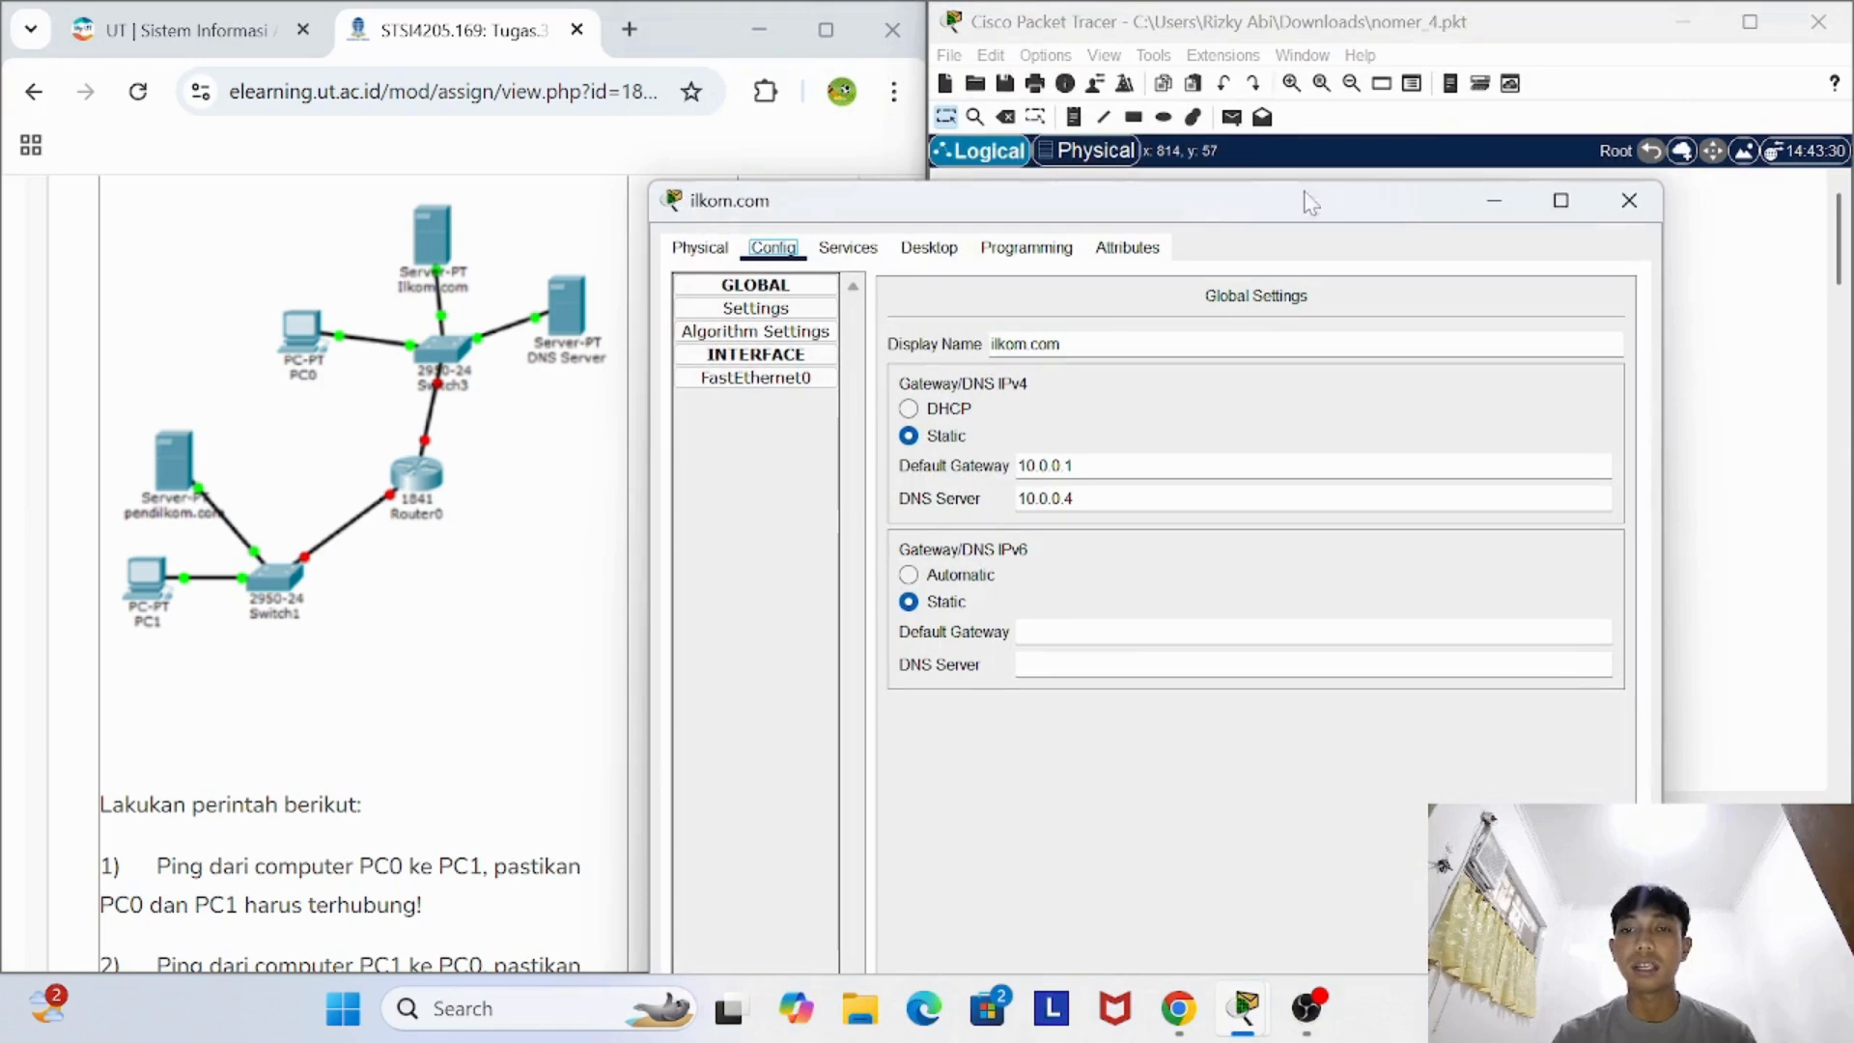
click(801, 381)
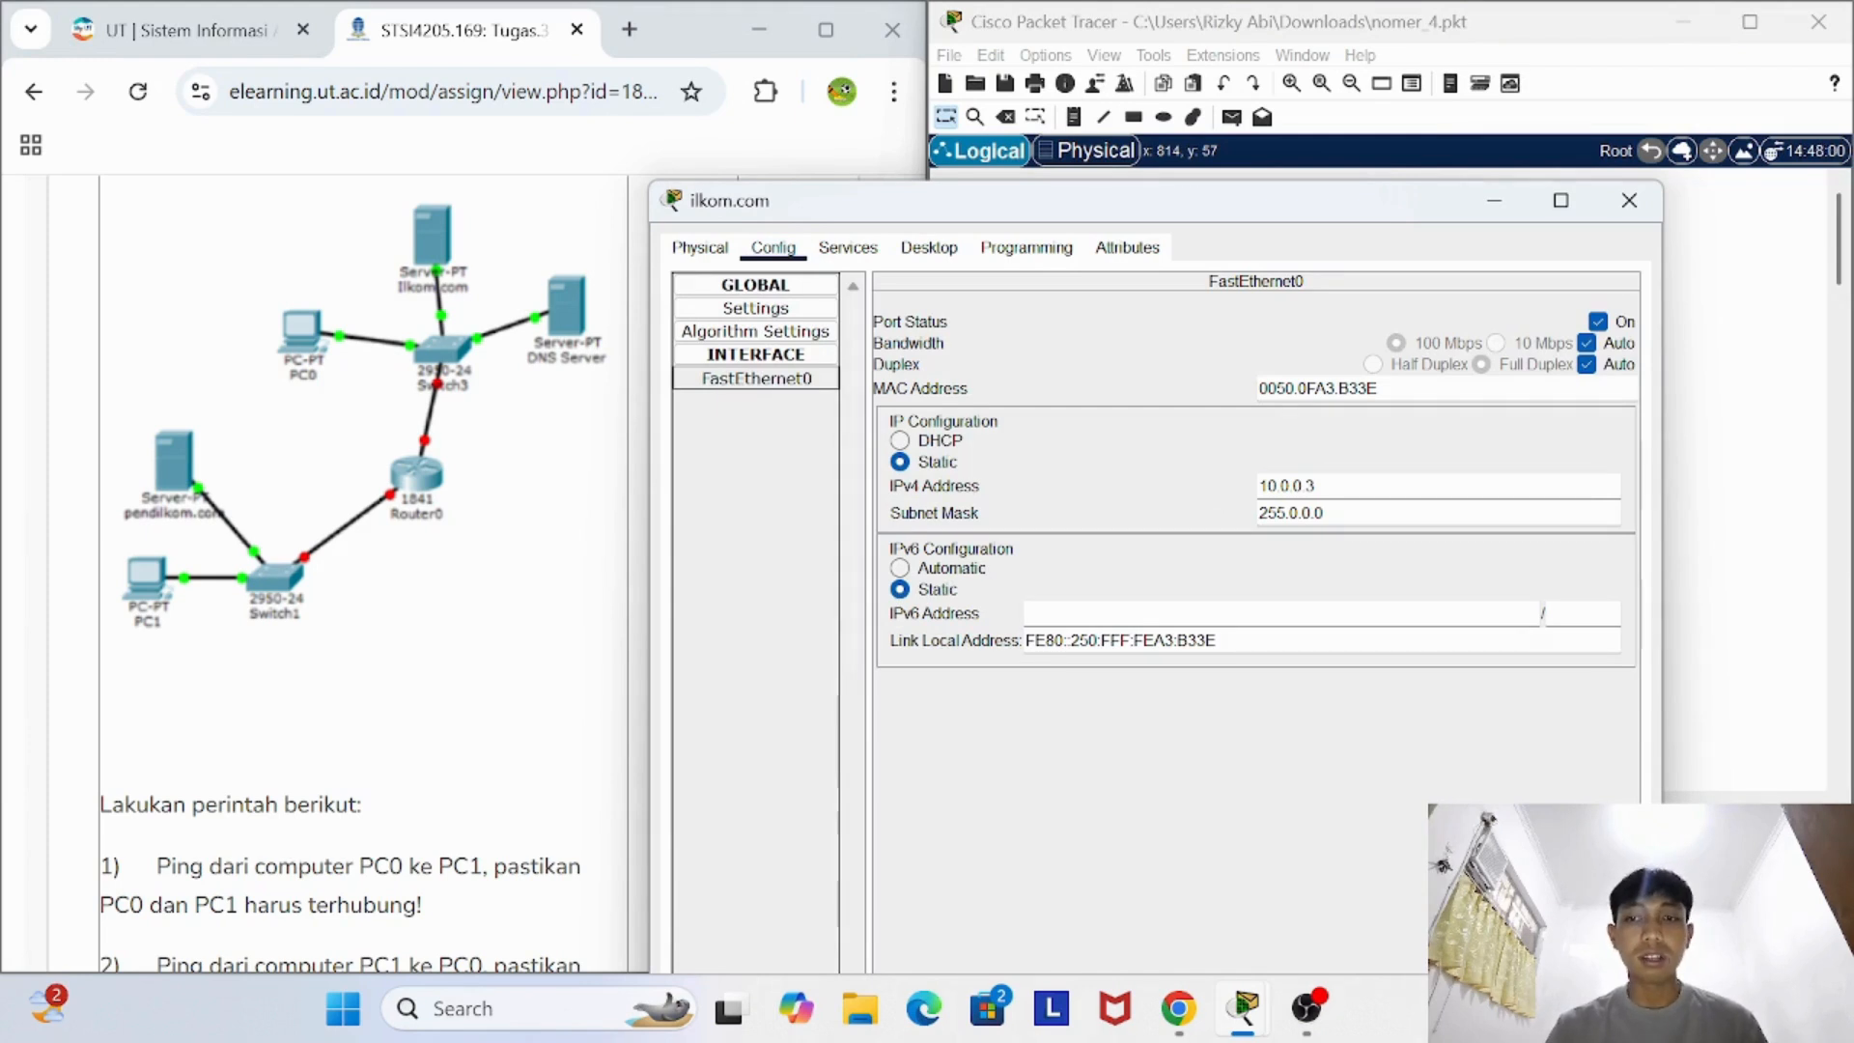
drag(1315, 486, 1257, 486)
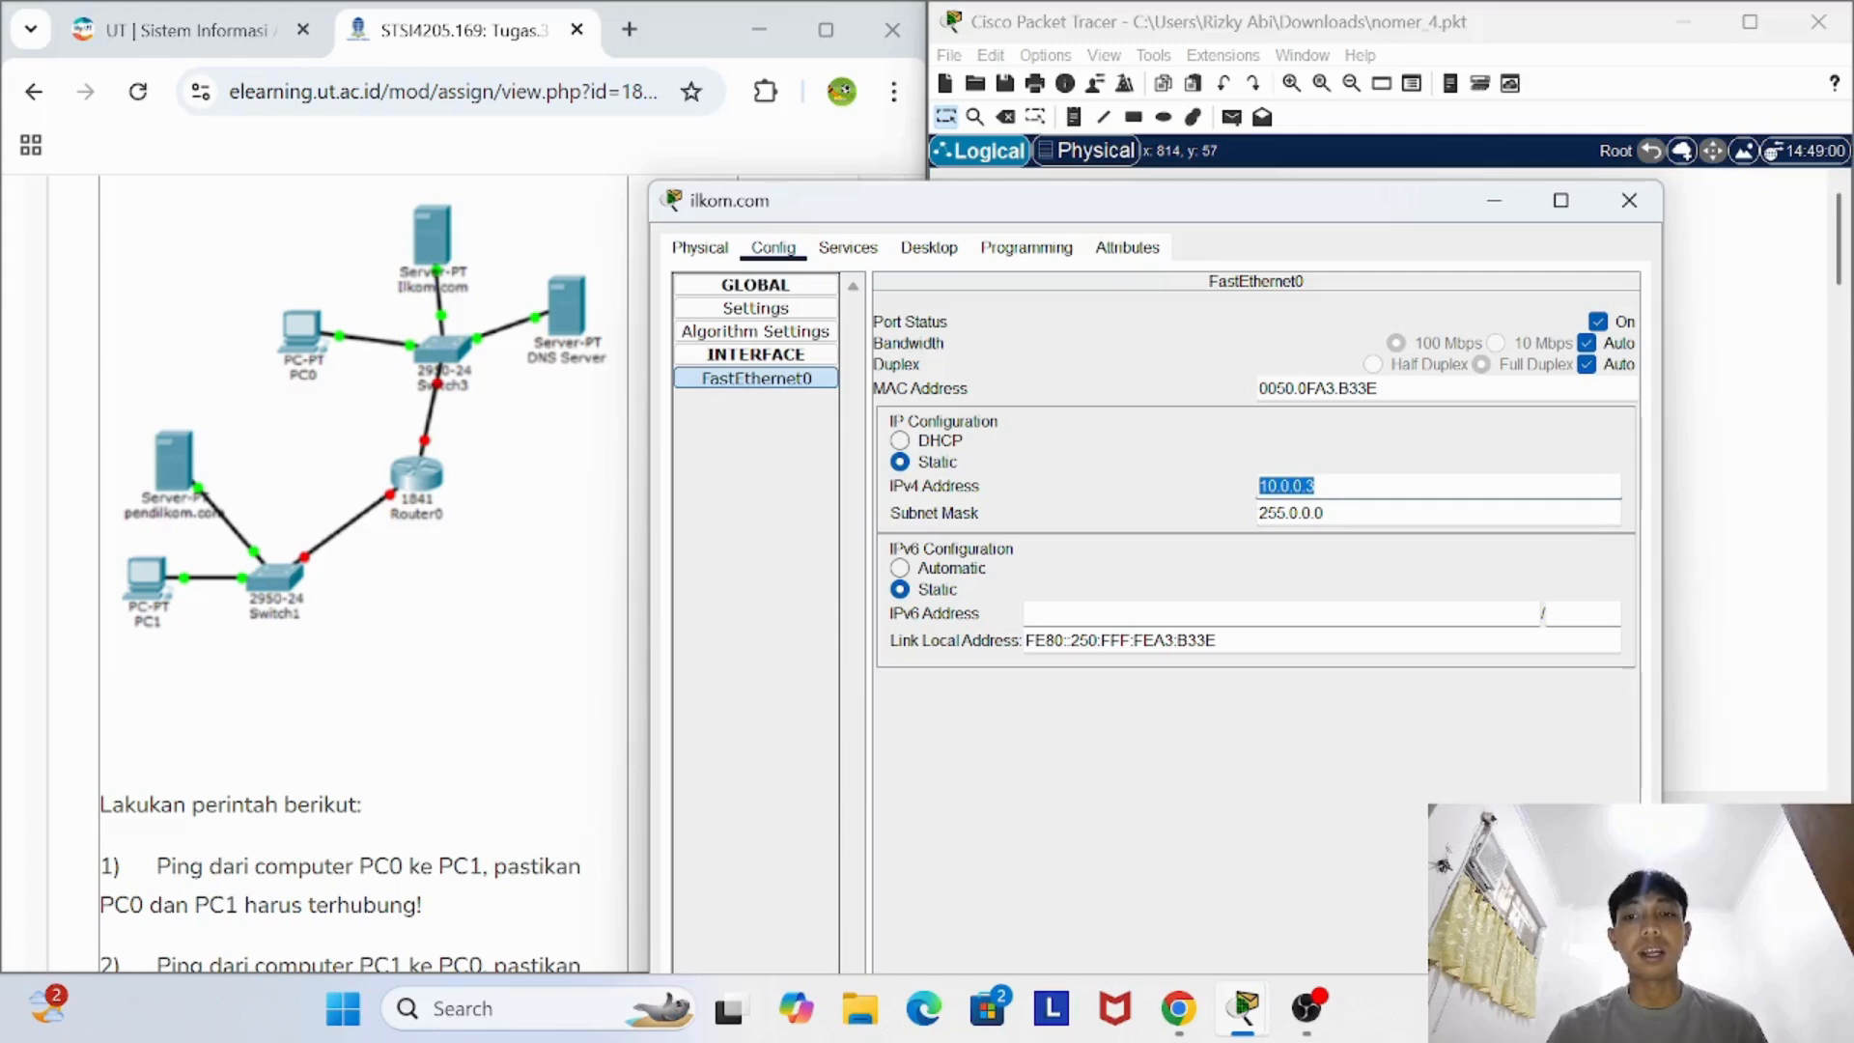
click(767, 288)
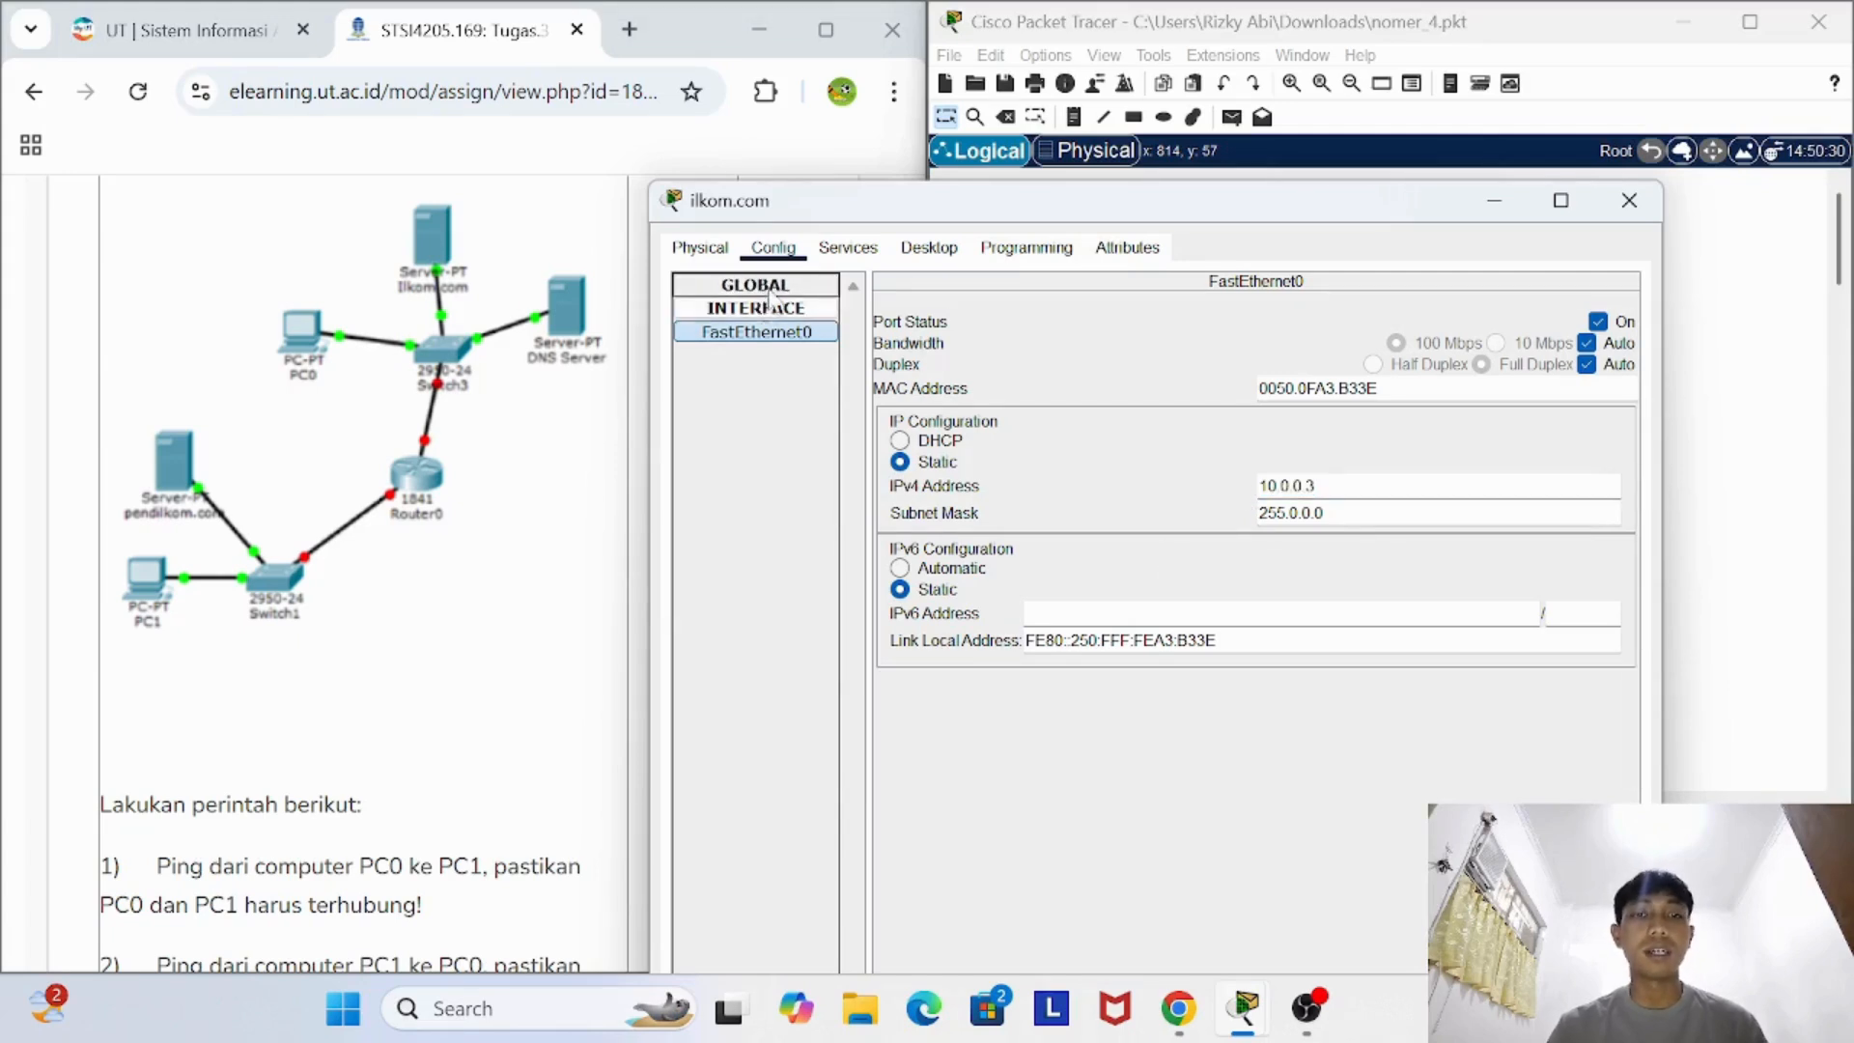
click(770, 289)
click(769, 309)
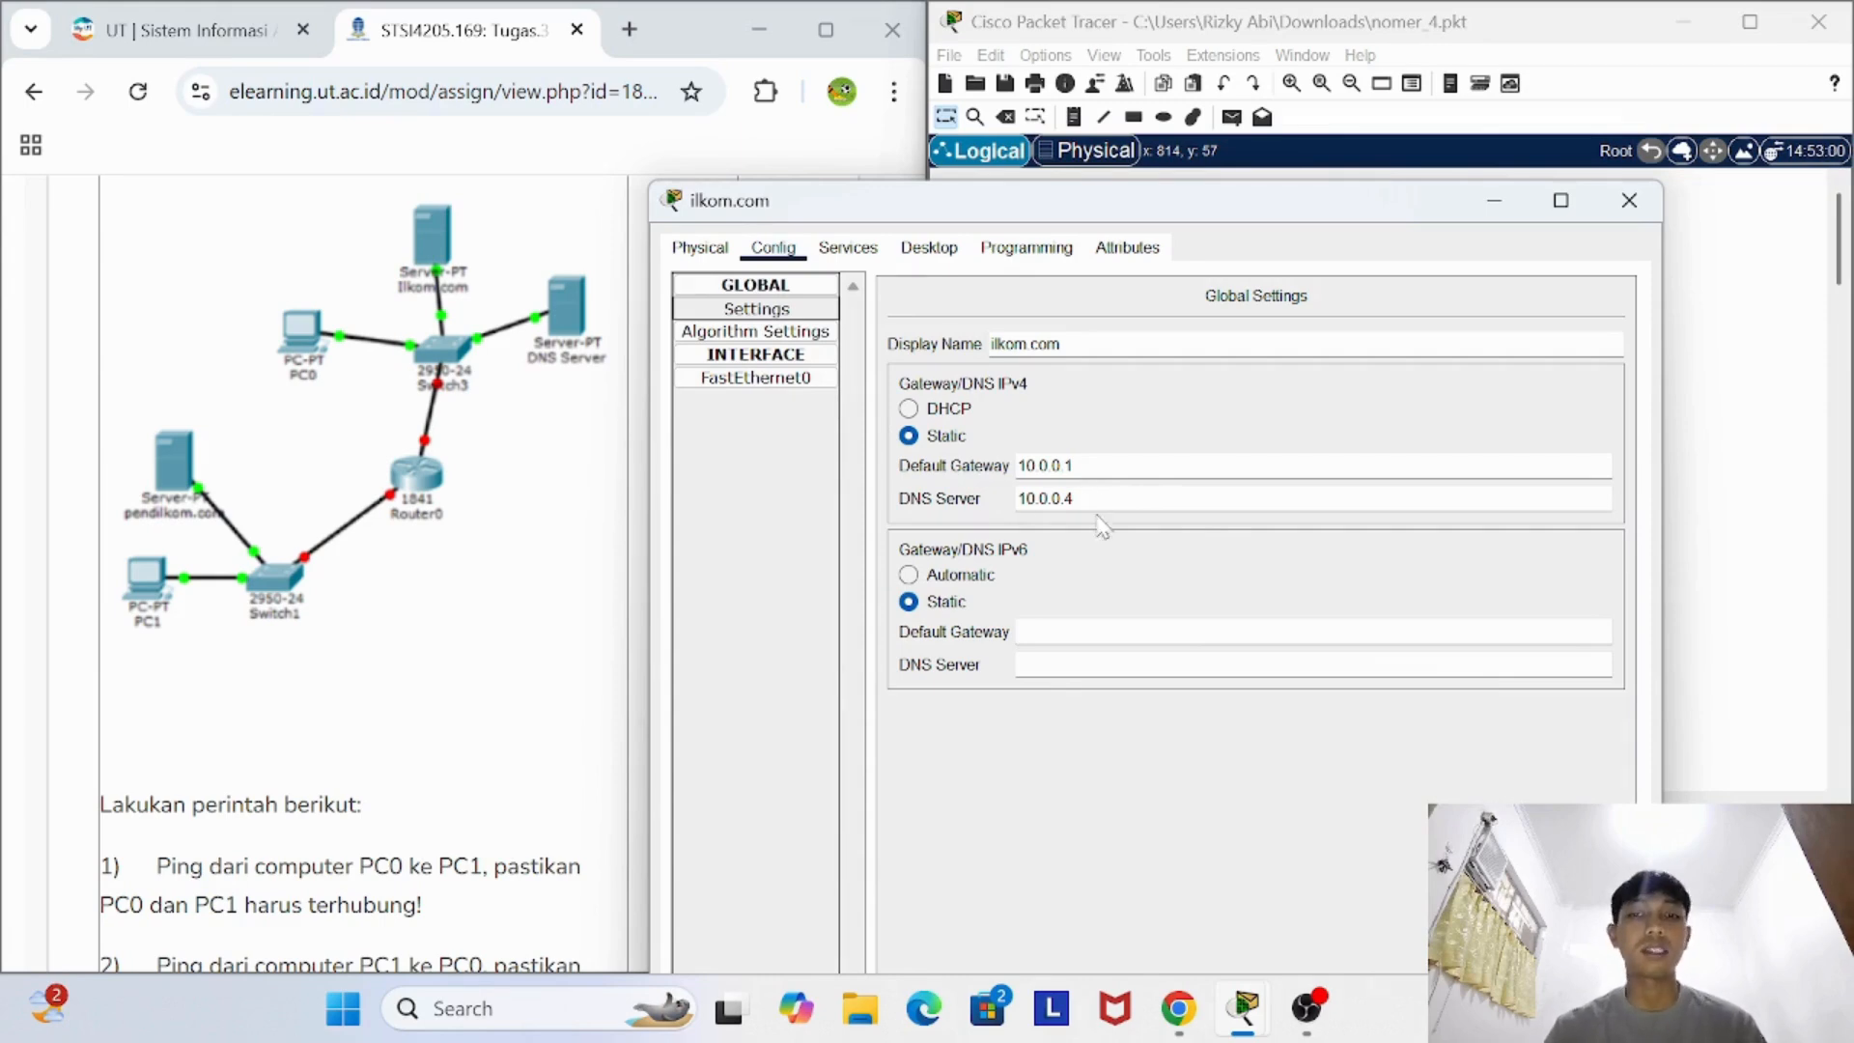
- Close the ilkom.com server's window, review PC0's global gateway and DNS settings, and read the assignment's ping and web access instructions
click(1632, 214)
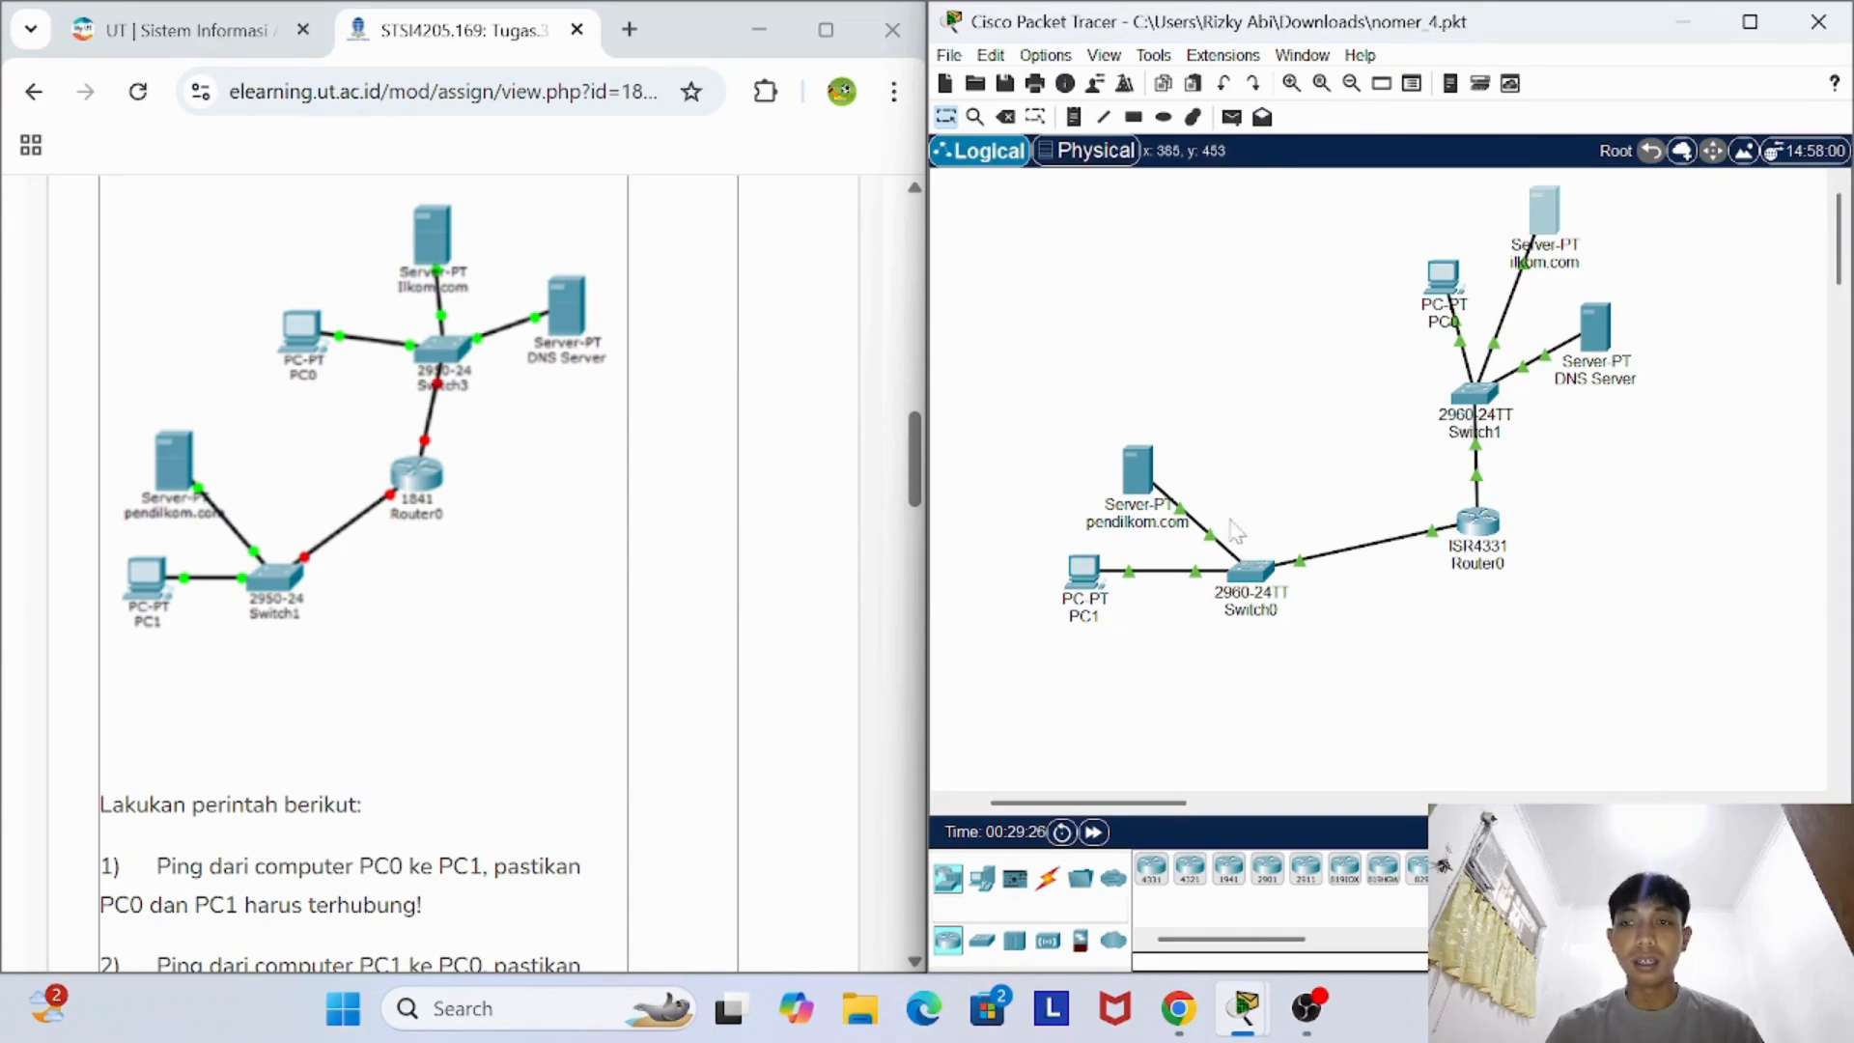
click(1448, 288)
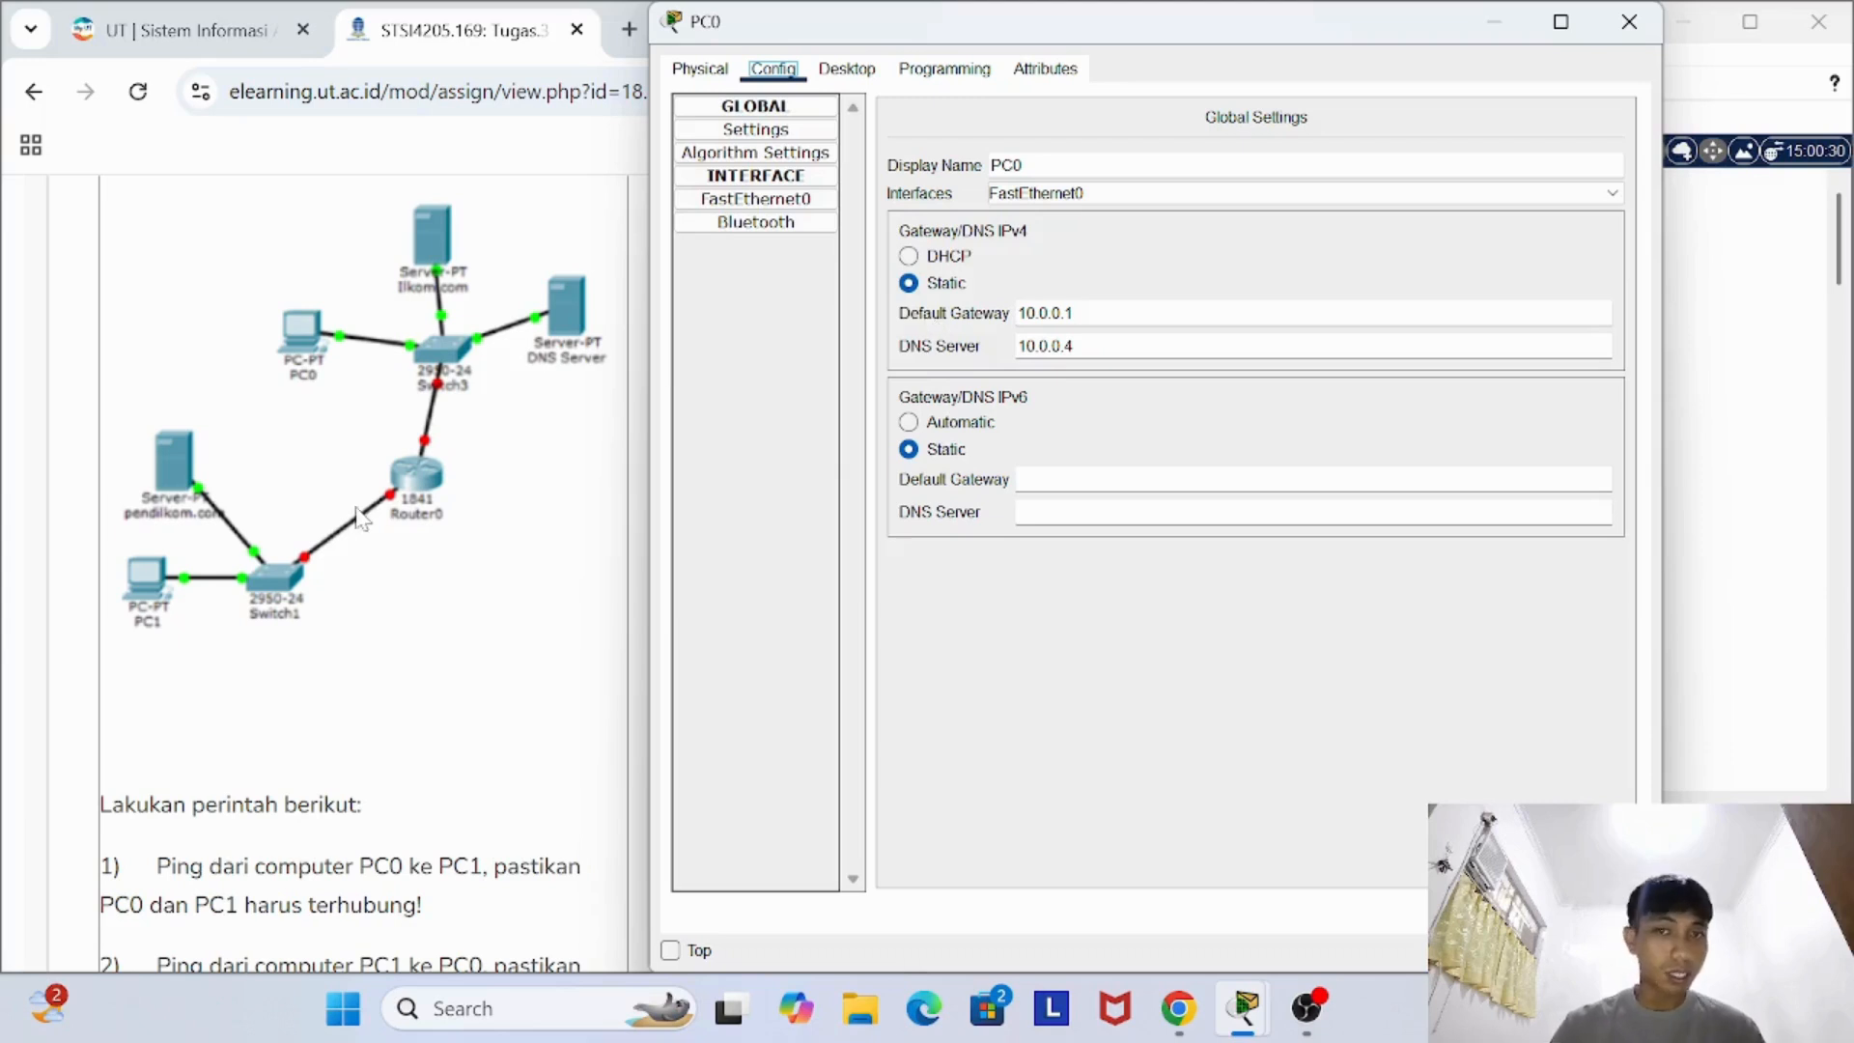
click(1629, 22)
scroll(502, 908, down, 2)
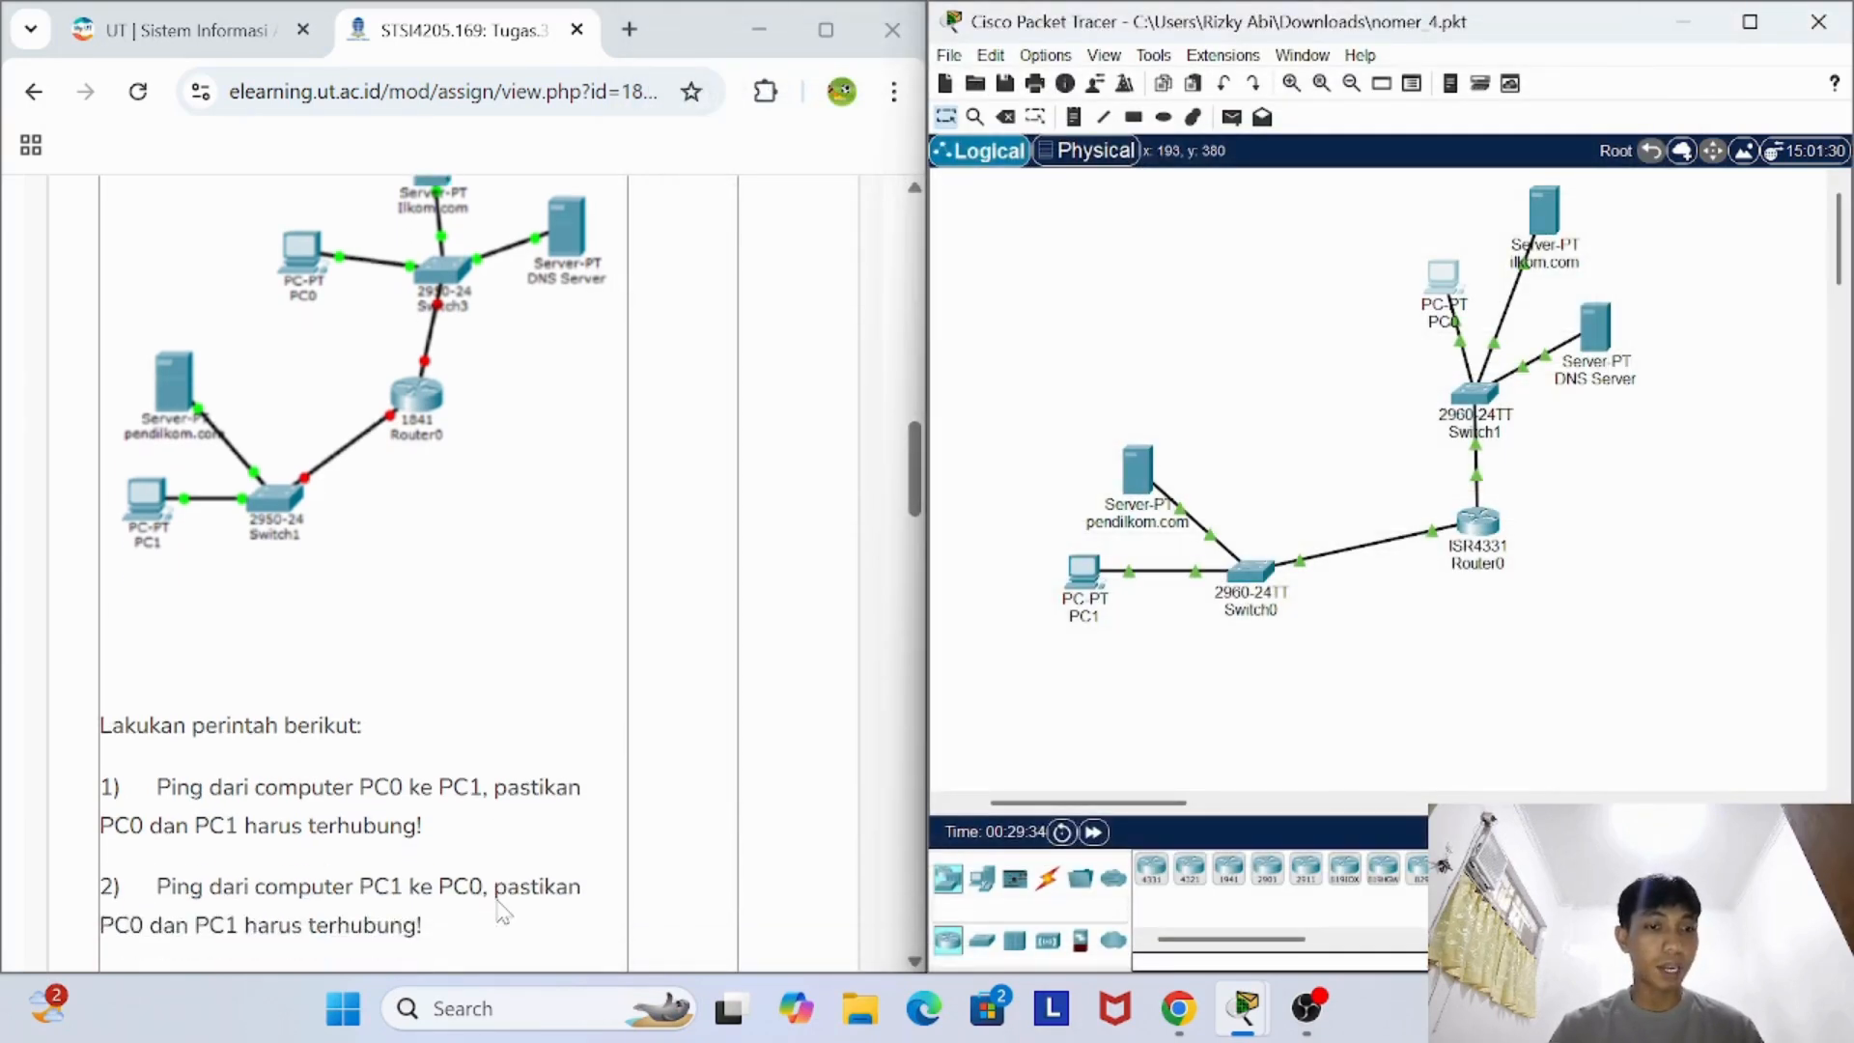
scroll(386, 579, down, 2)
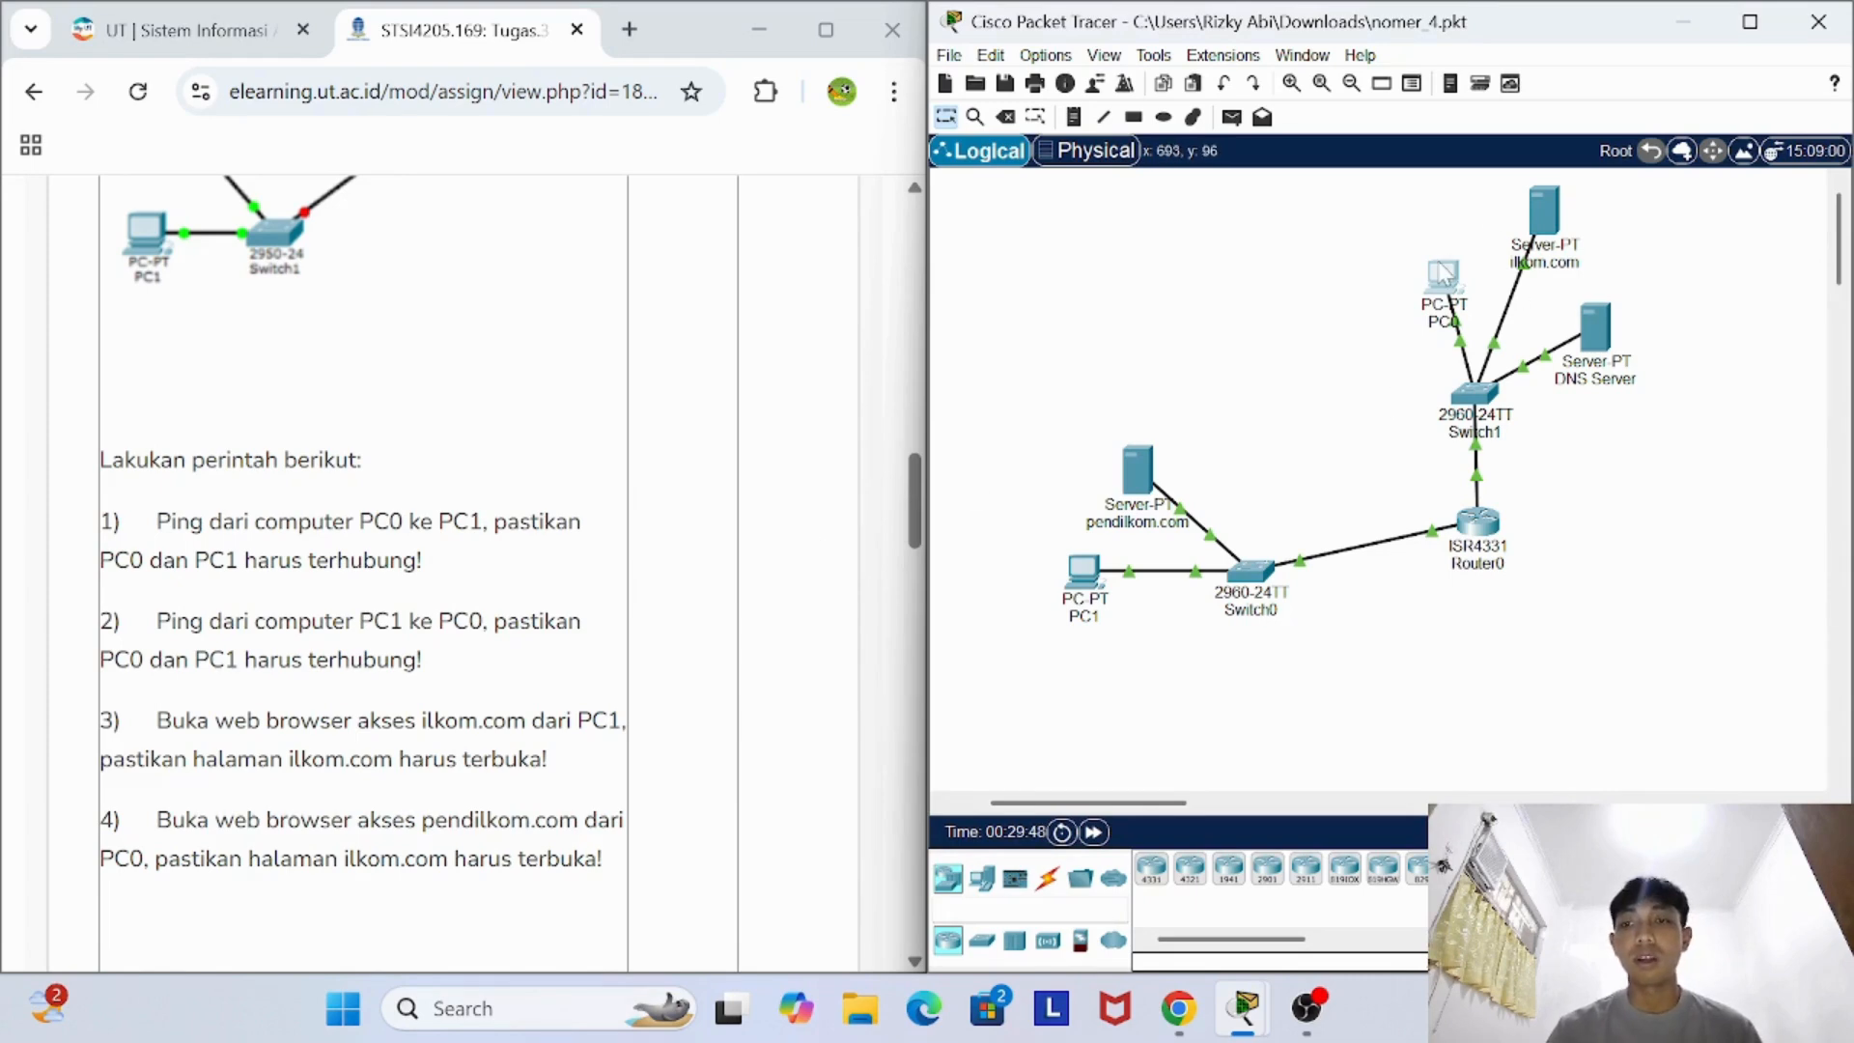
- Open PC0's command prompt and begin a ping command with the partial address 192.168.1
click(1442, 277)
click(847, 69)
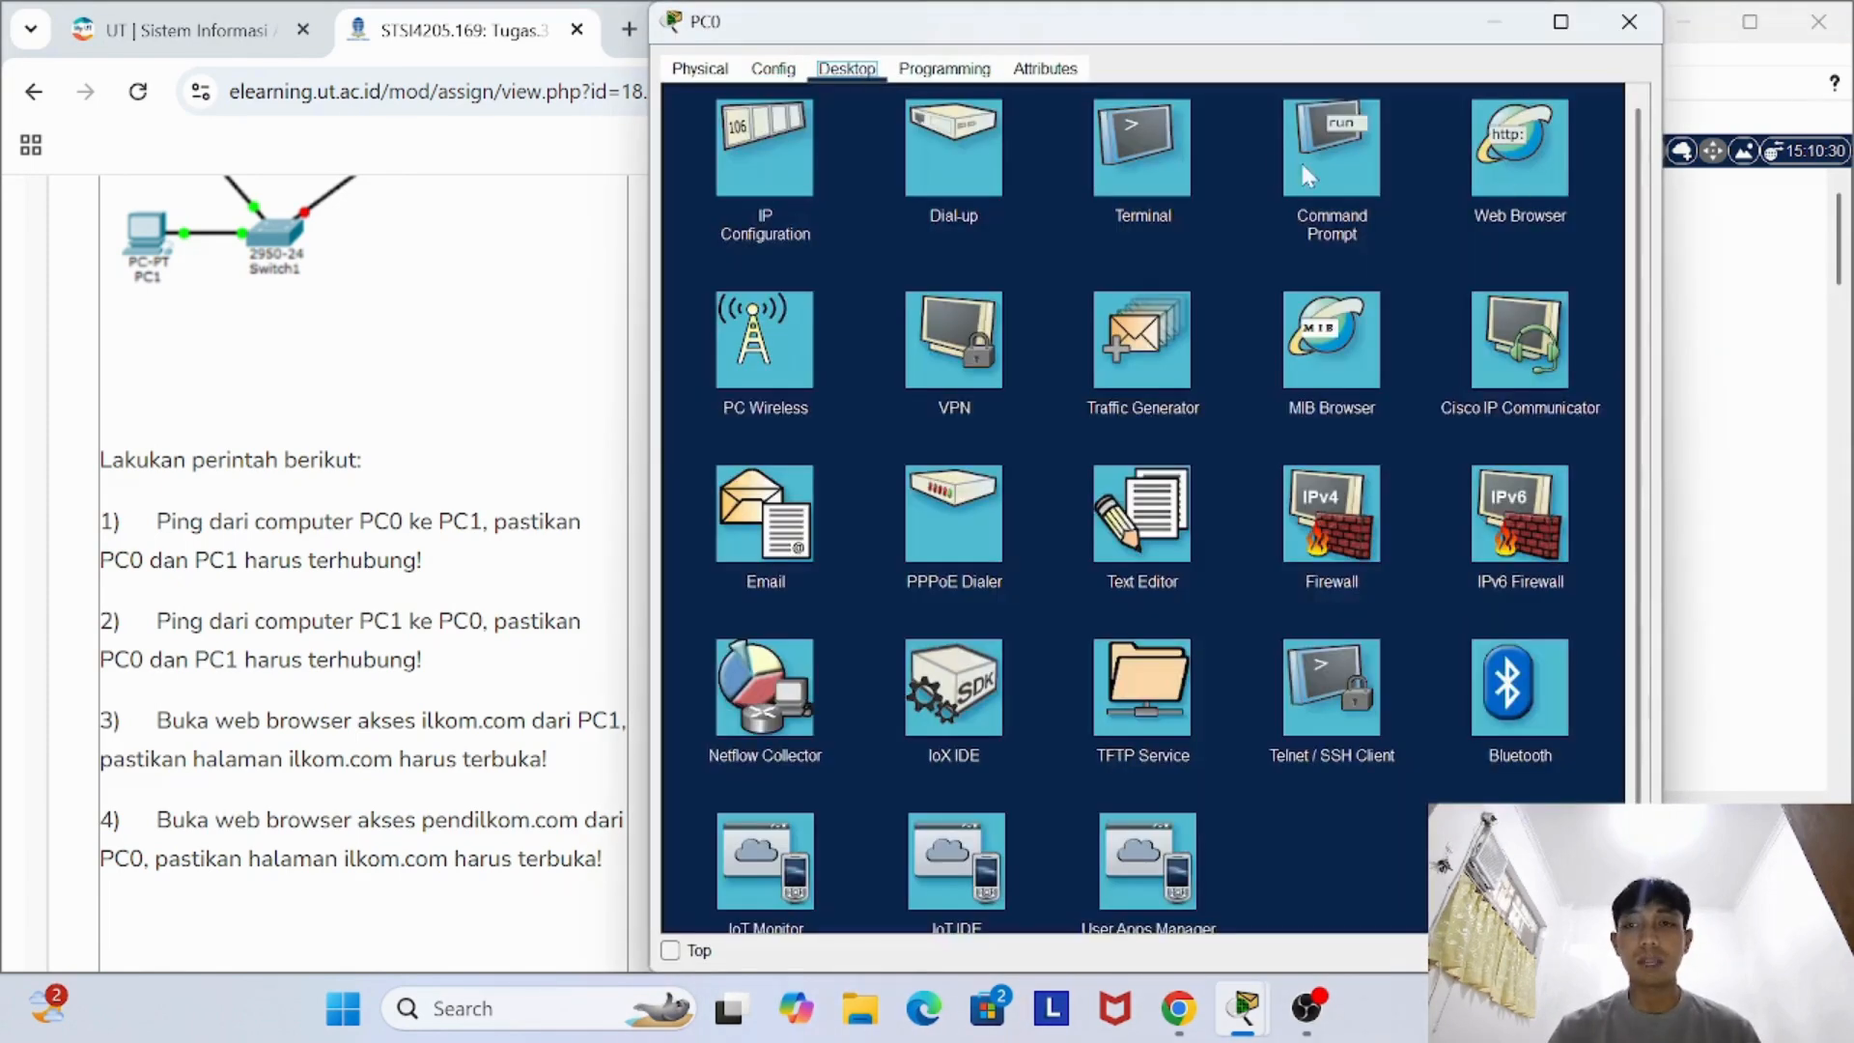
click(1331, 159)
text(pi)
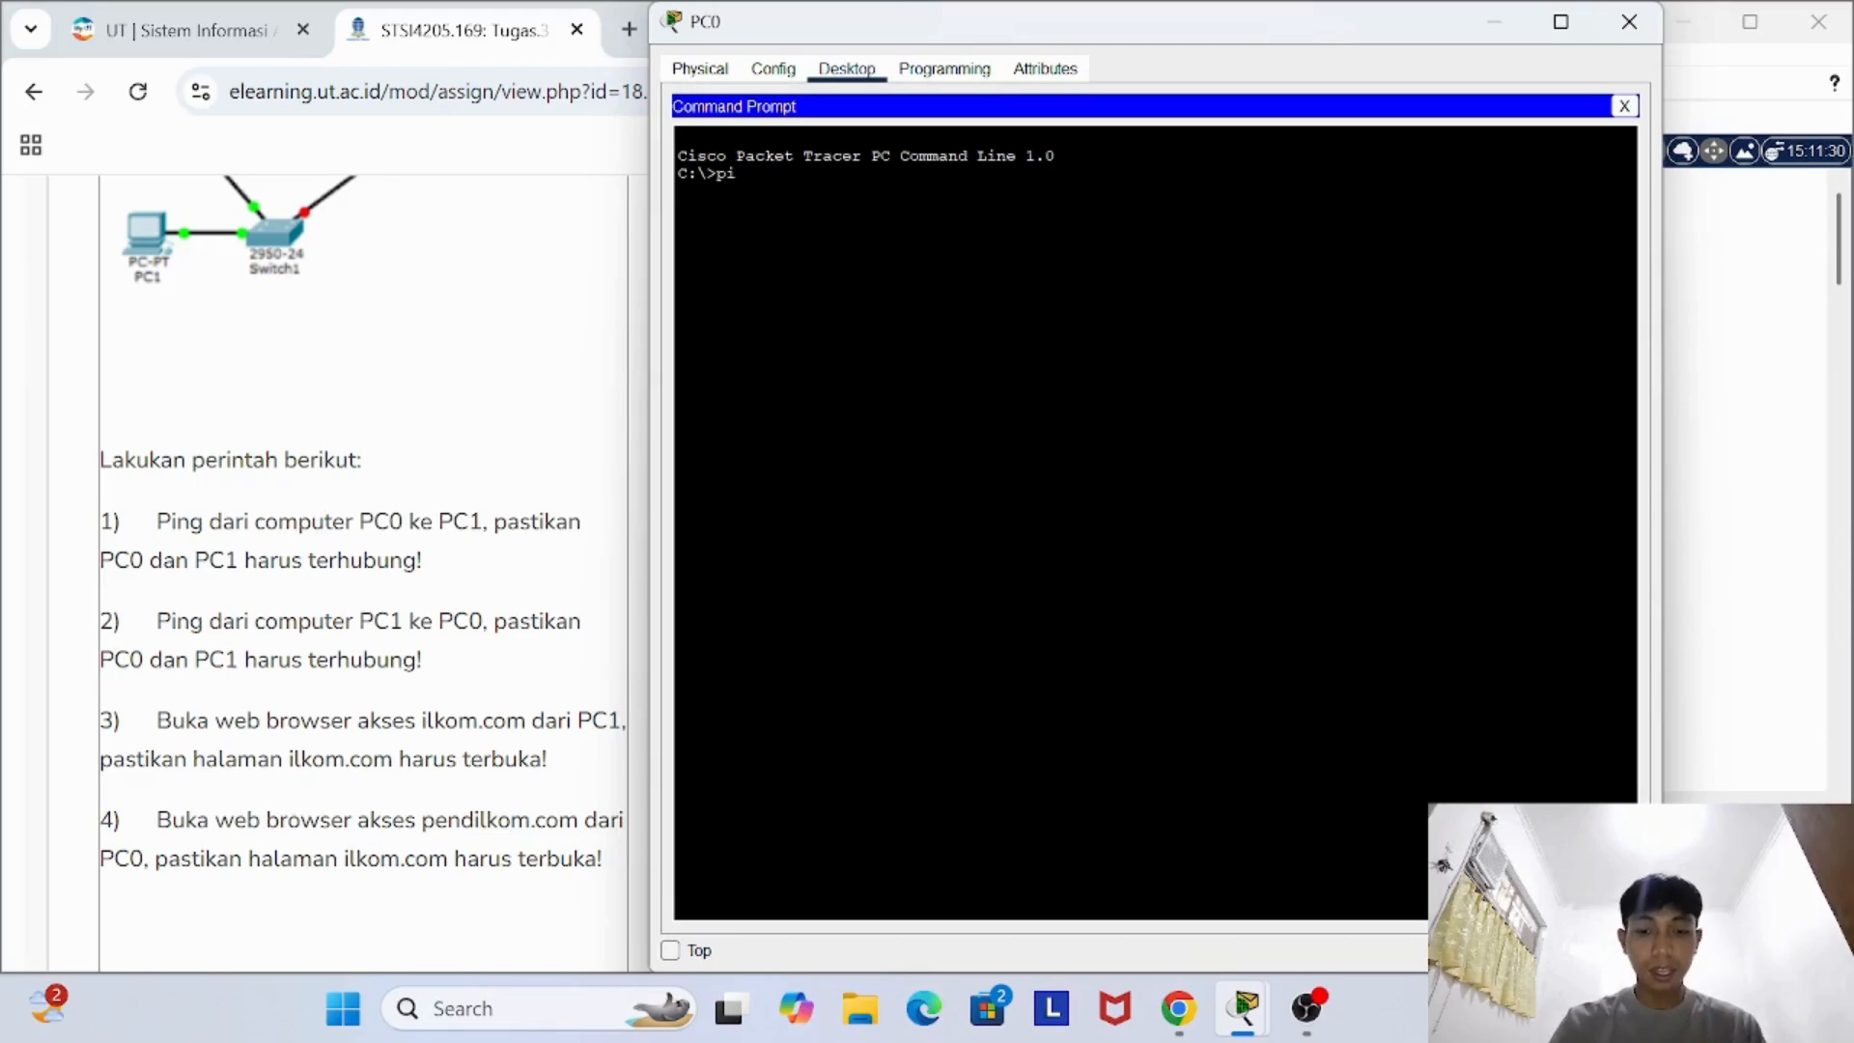
text(ng 192)
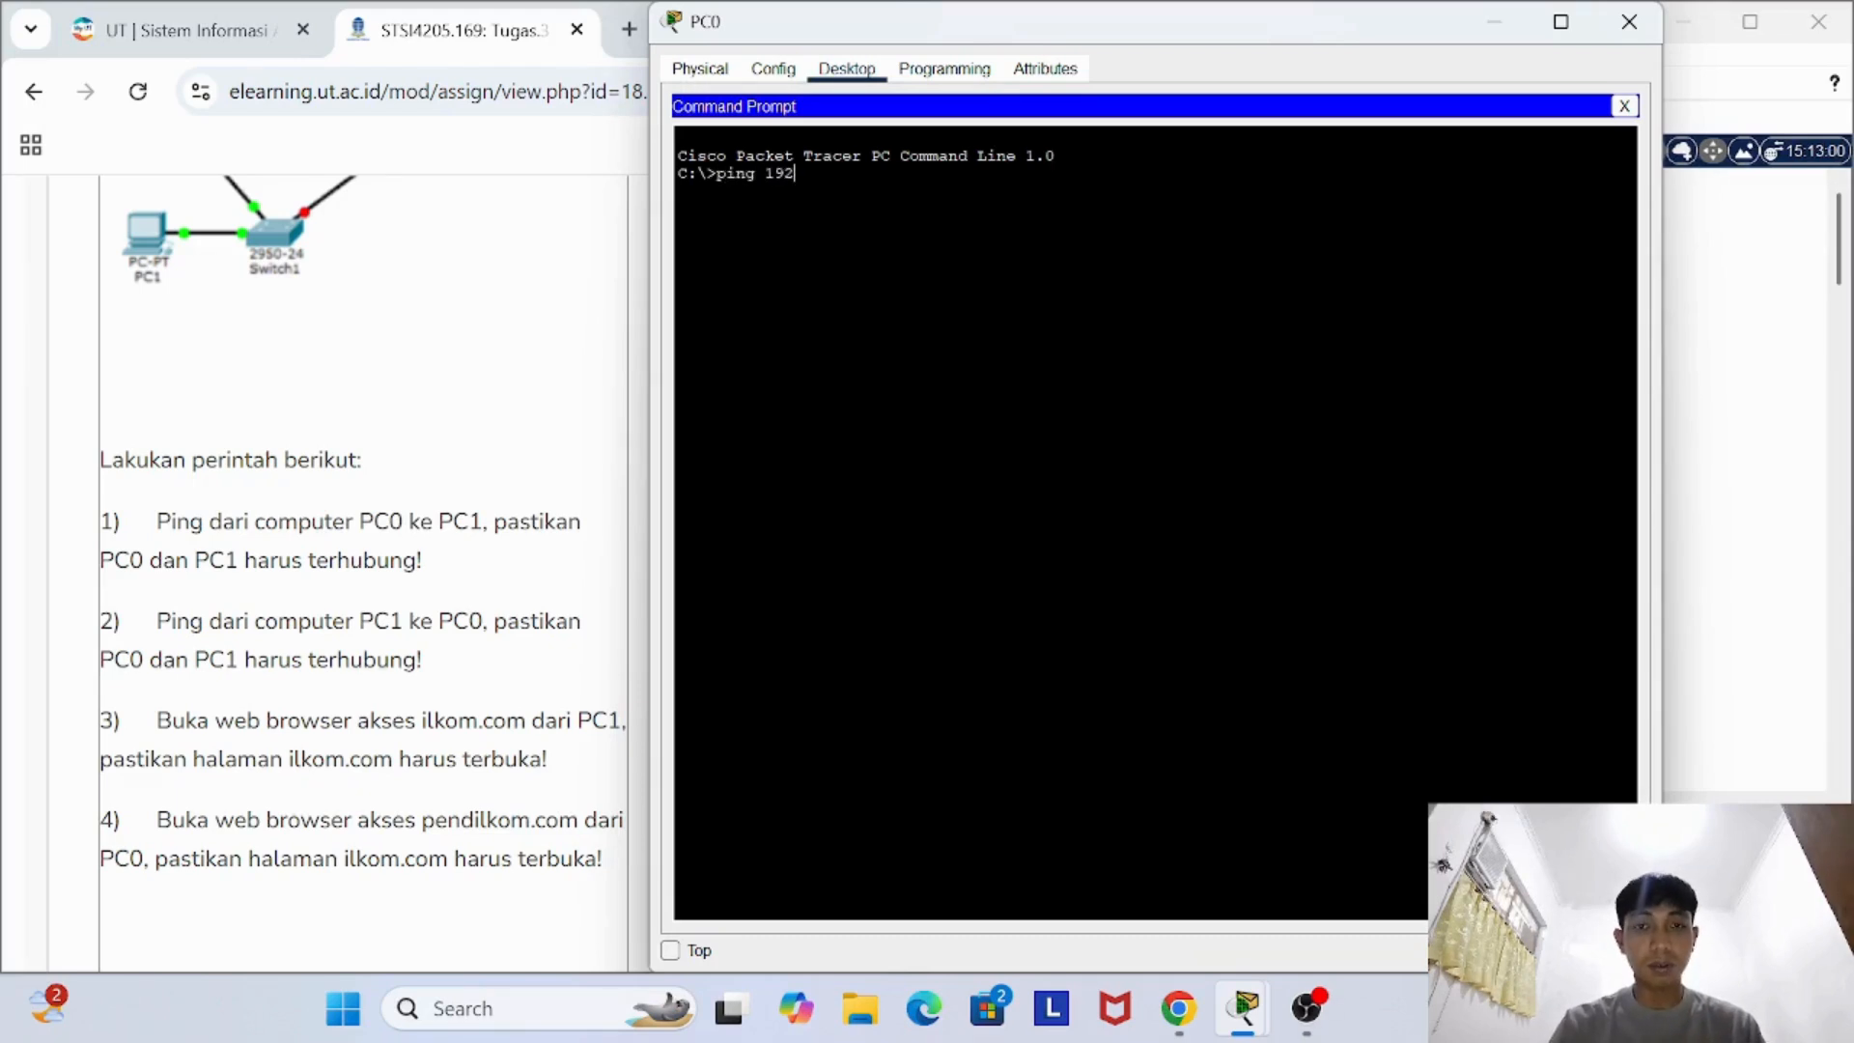
text(.16)
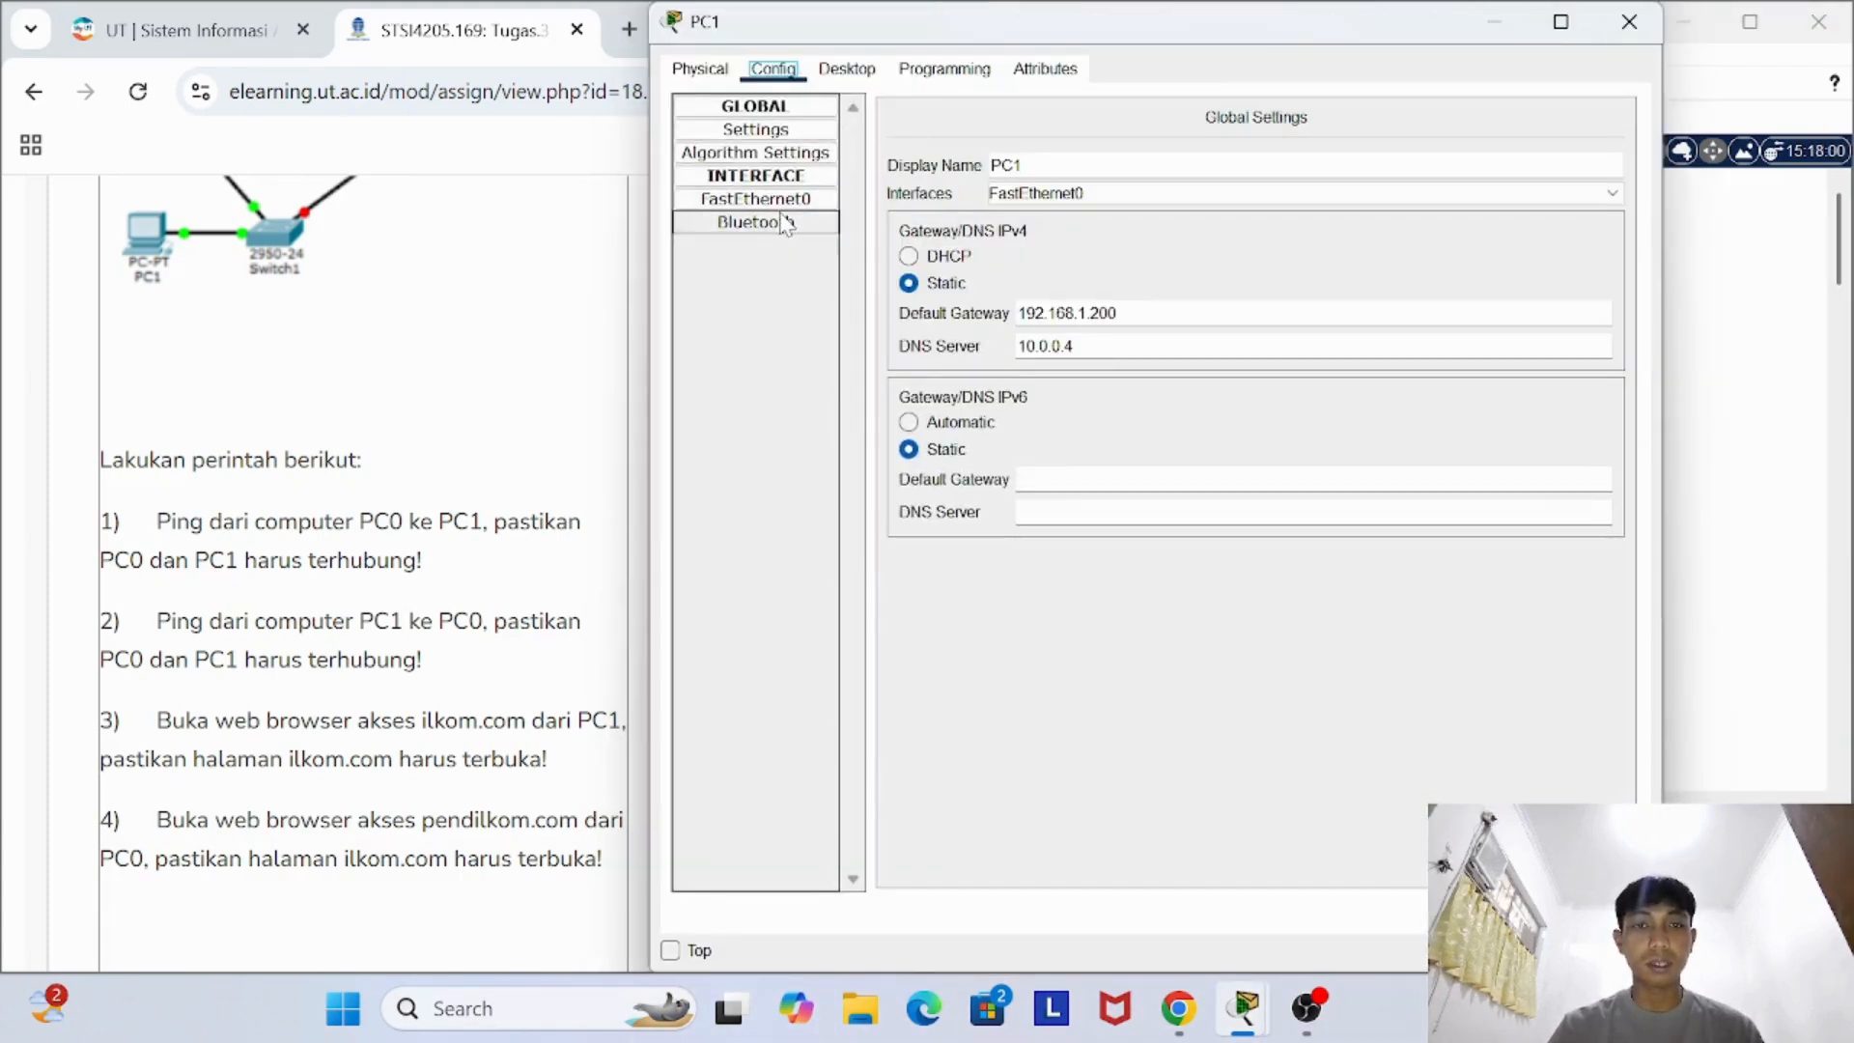
- Look up PC1's FastEthernet0 IPv4 address, close its window, and run ping 192.168.1.1 from PC0's command prompt
click(756, 198)
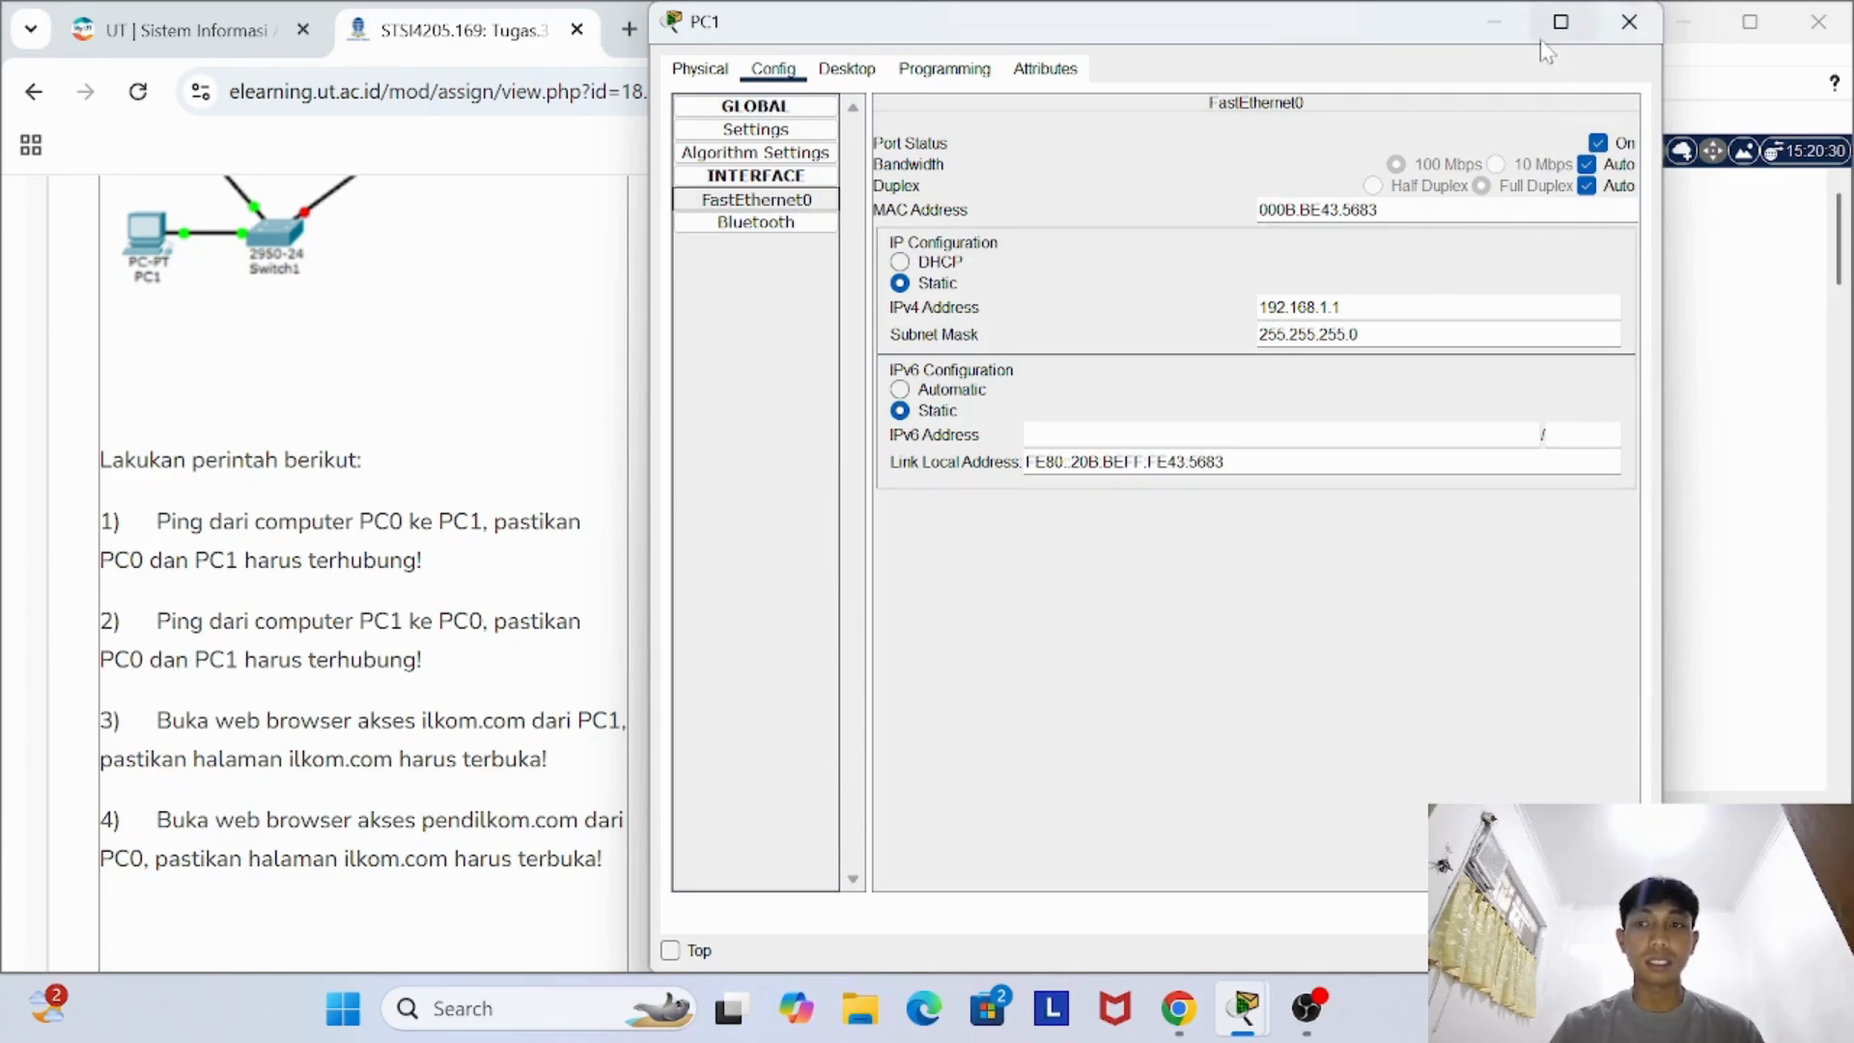
click(1629, 21)
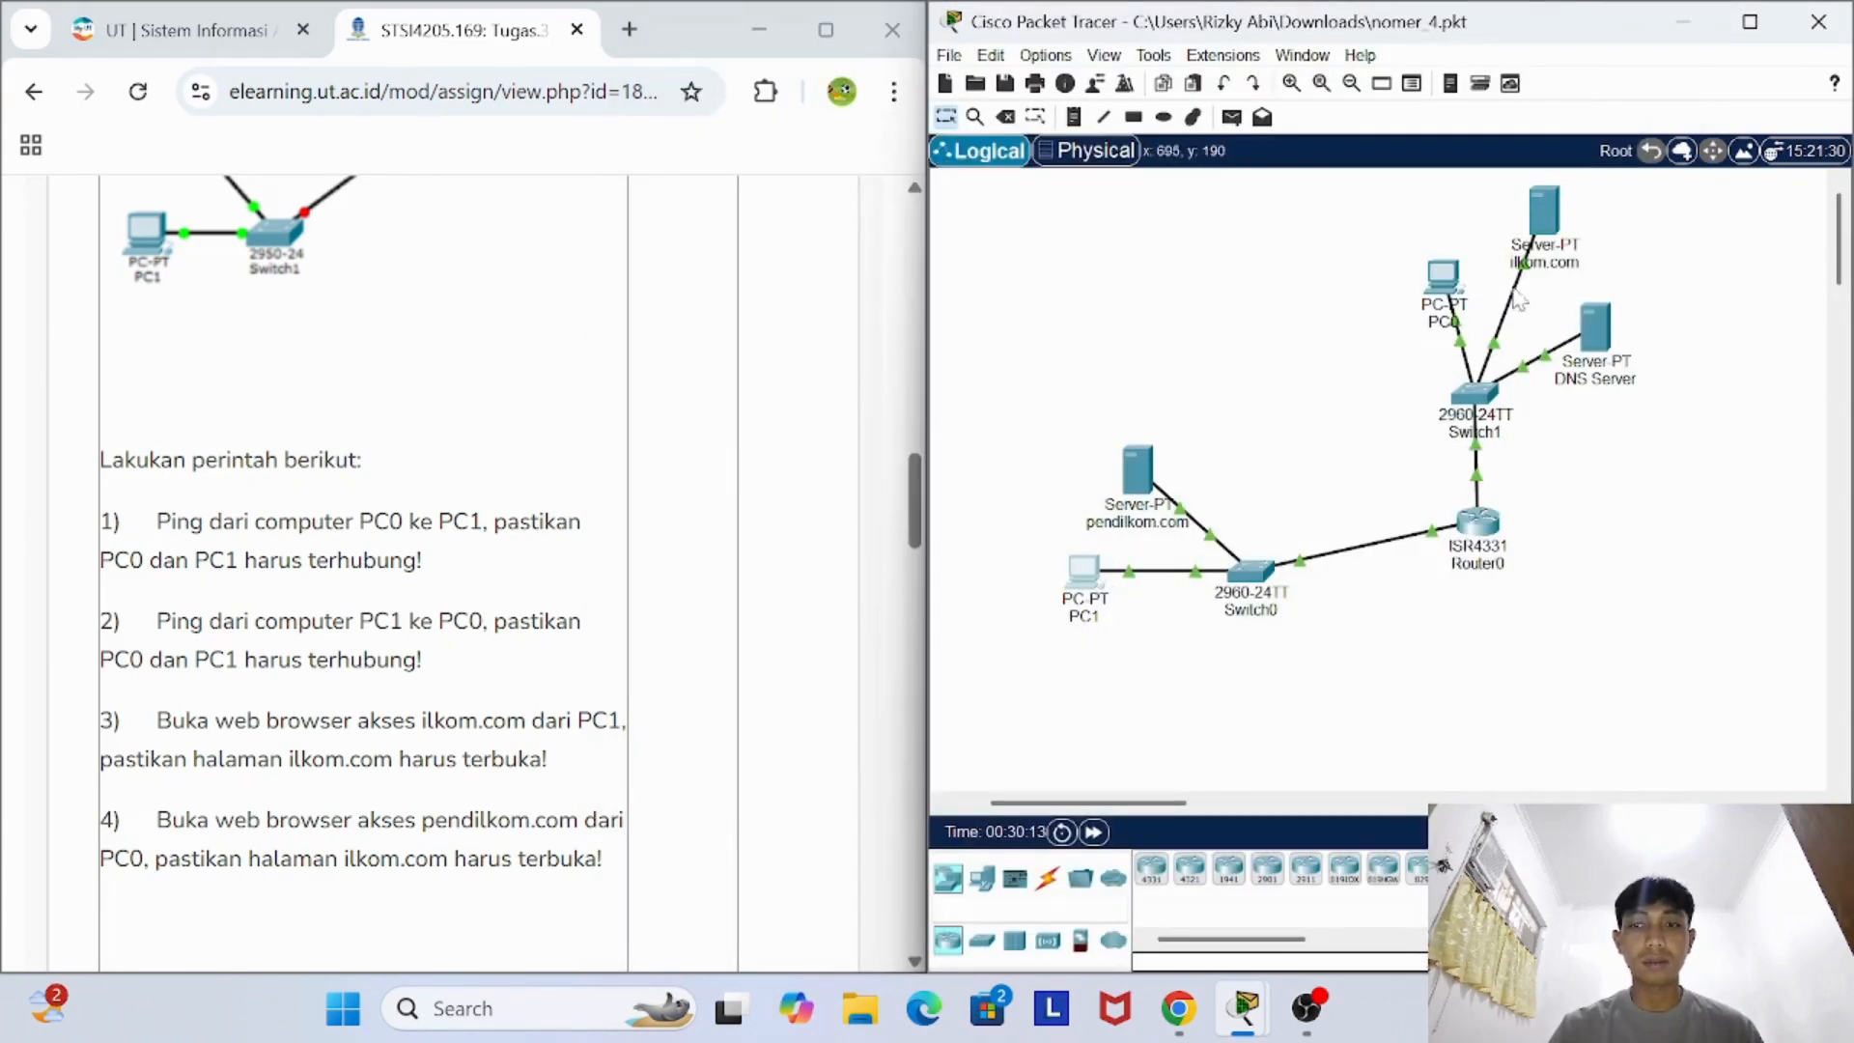
click(1440, 288)
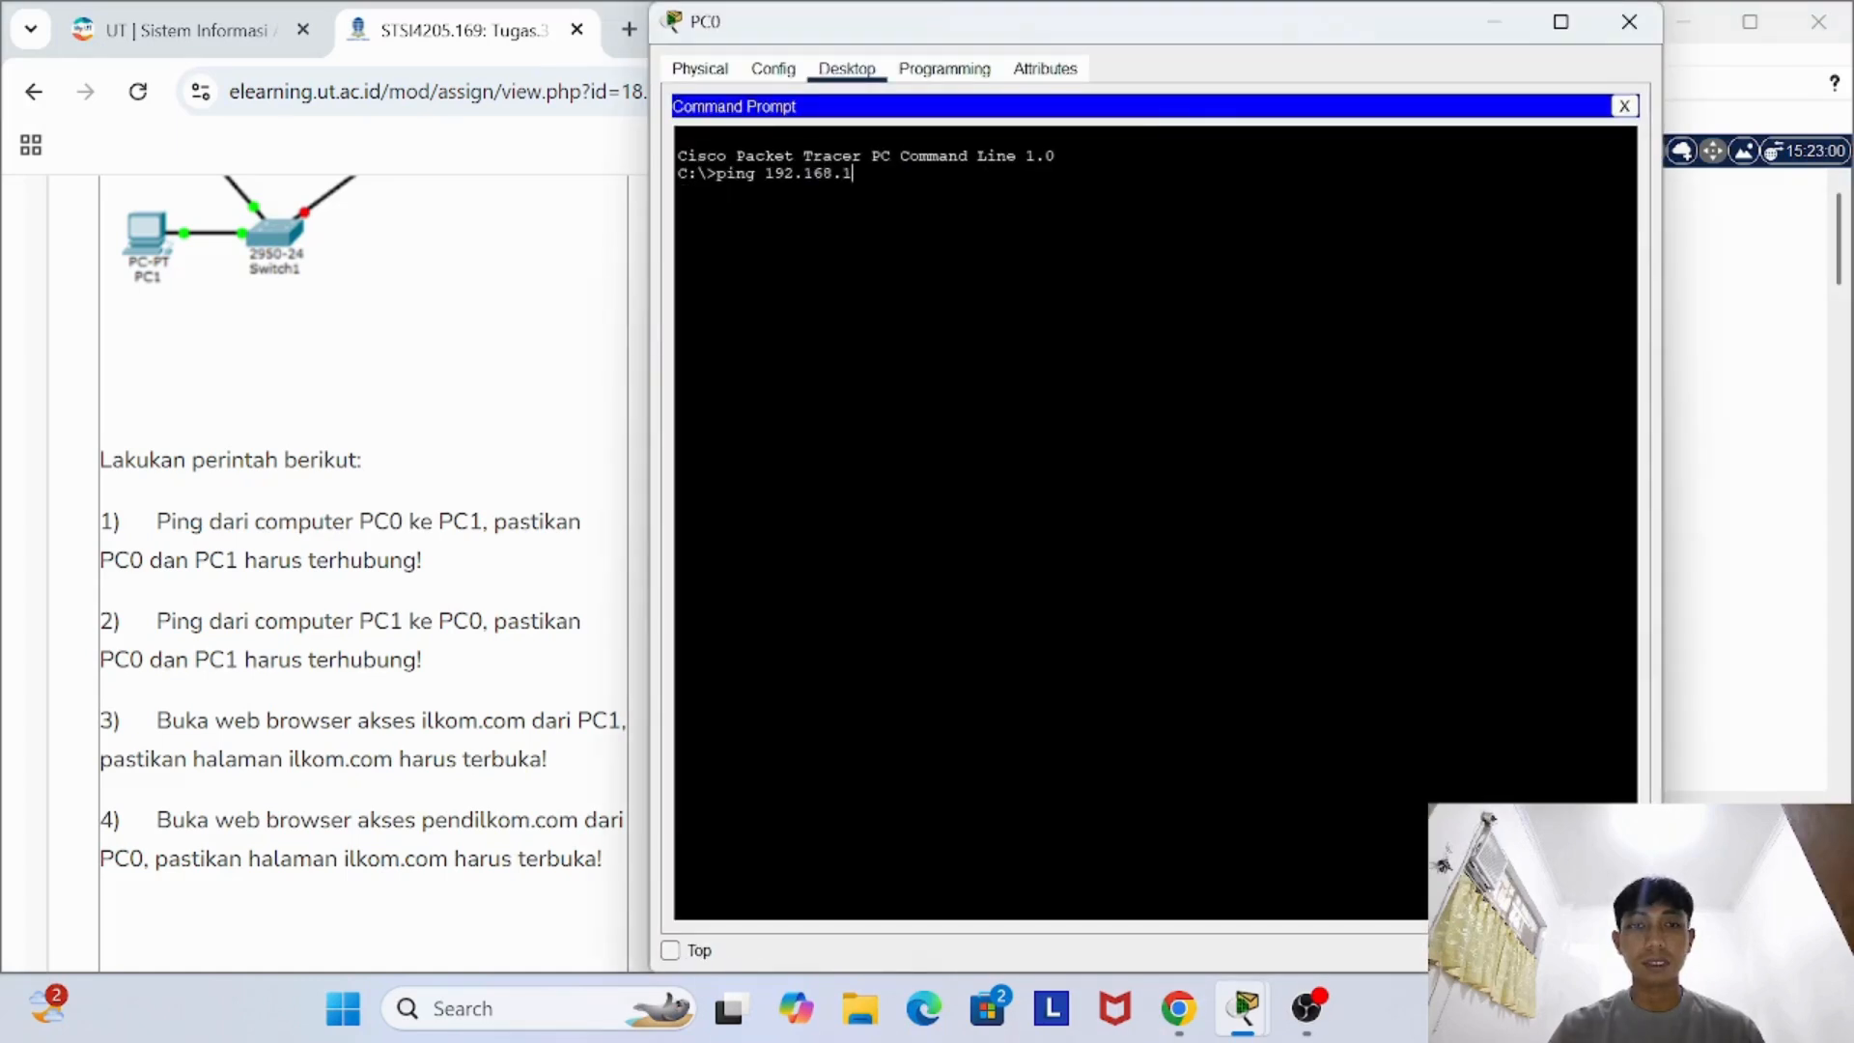
key(Return)
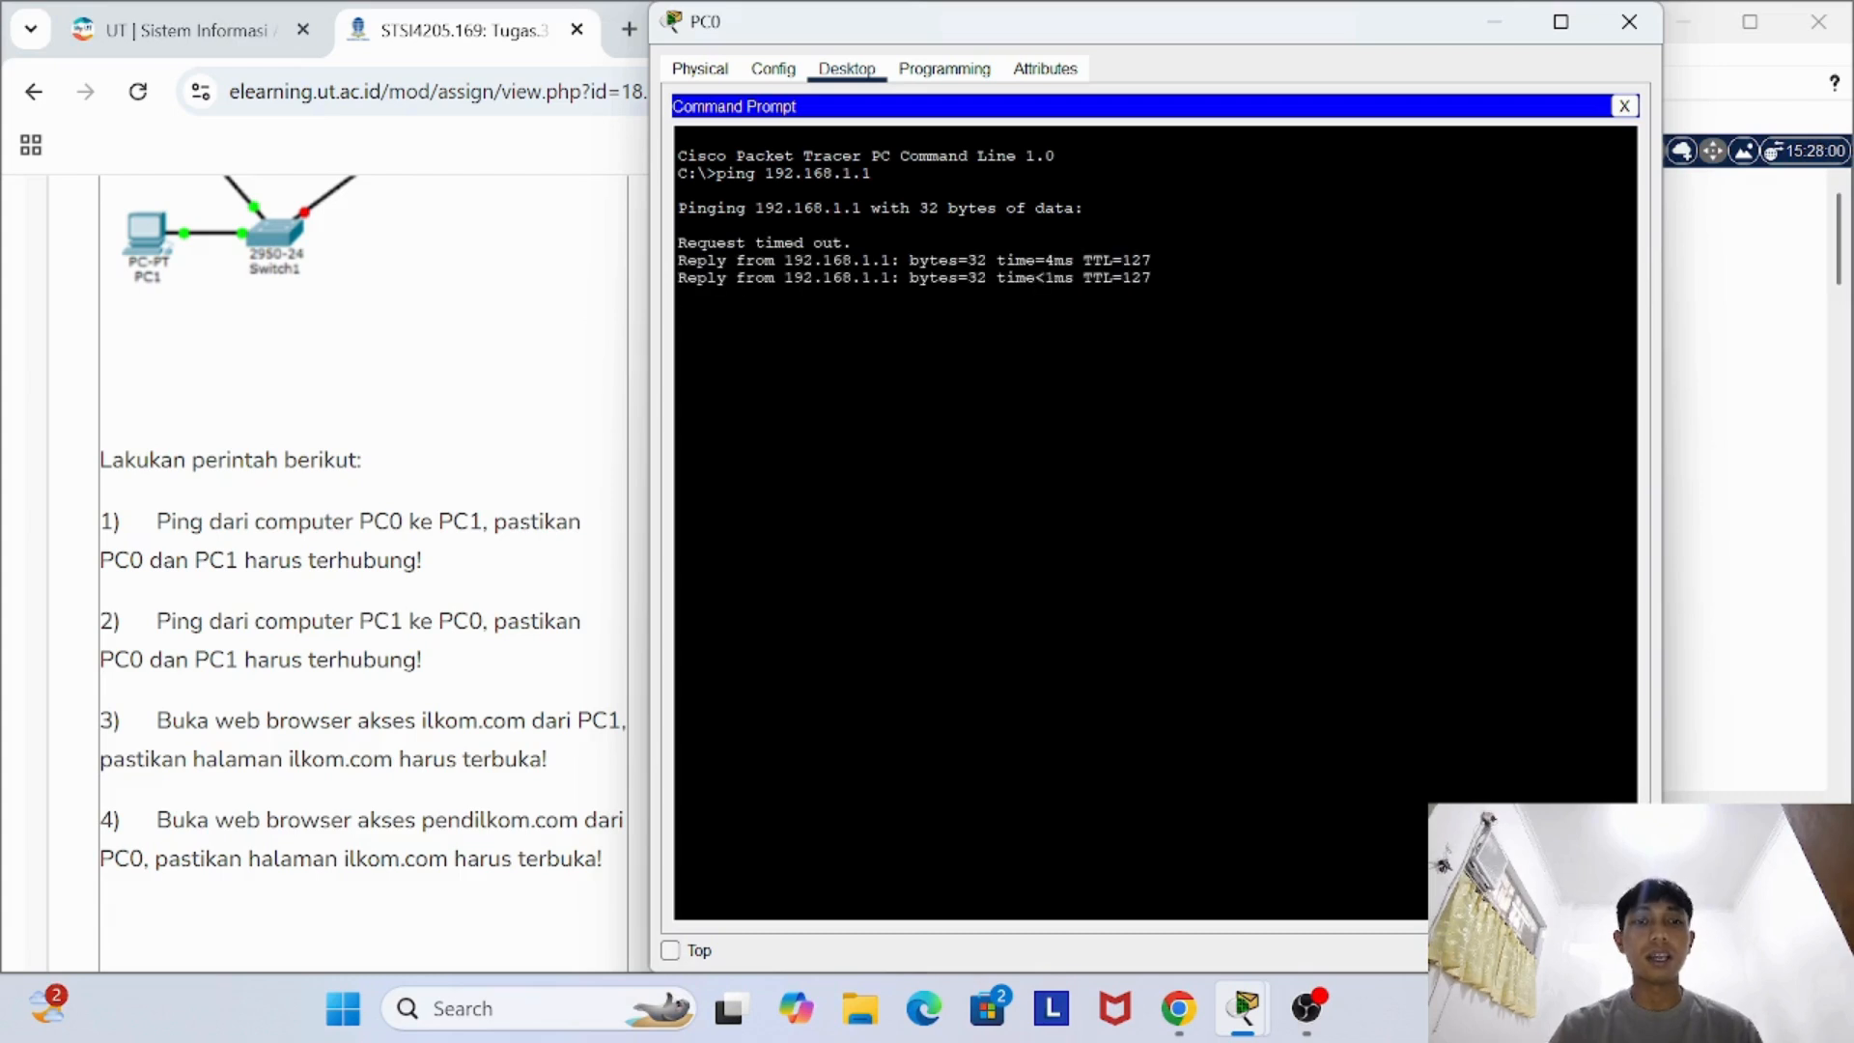
- Repeat the ping to 192.168.1.1 two more times from PC0 and close PC0's window
key(Up)
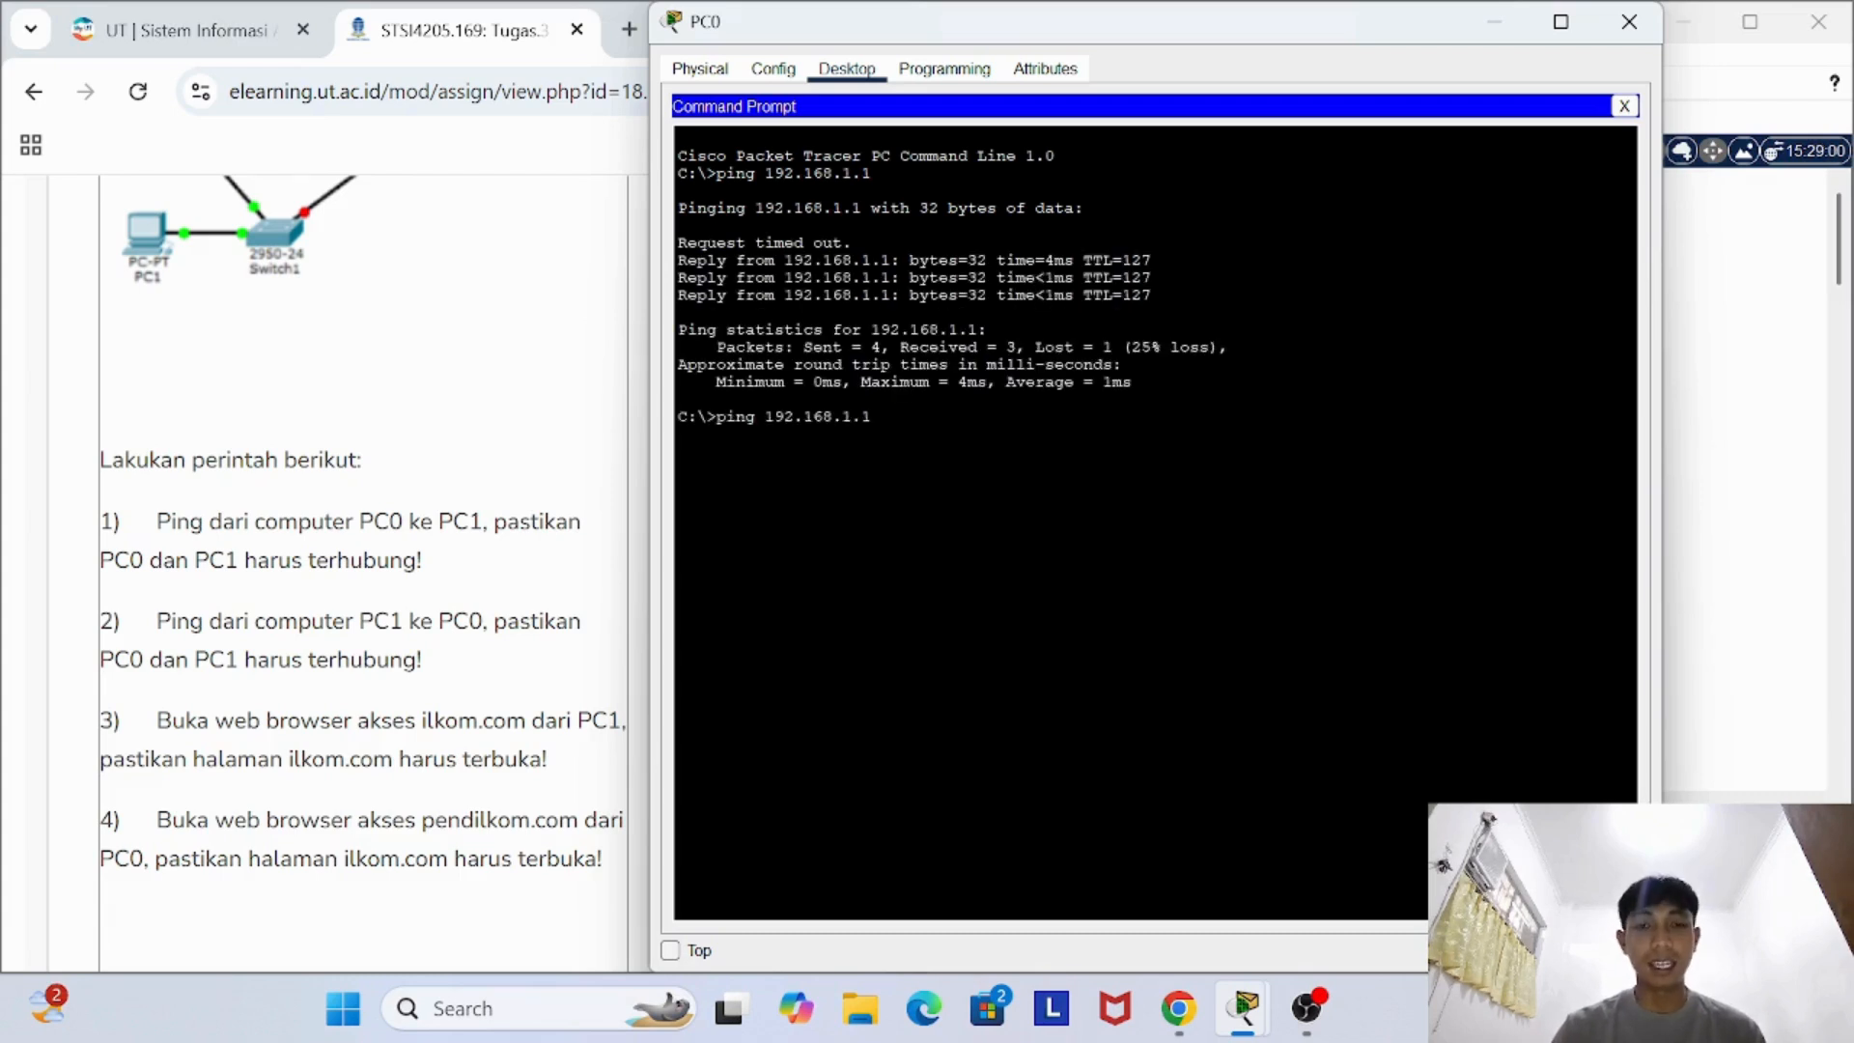
key(Return)
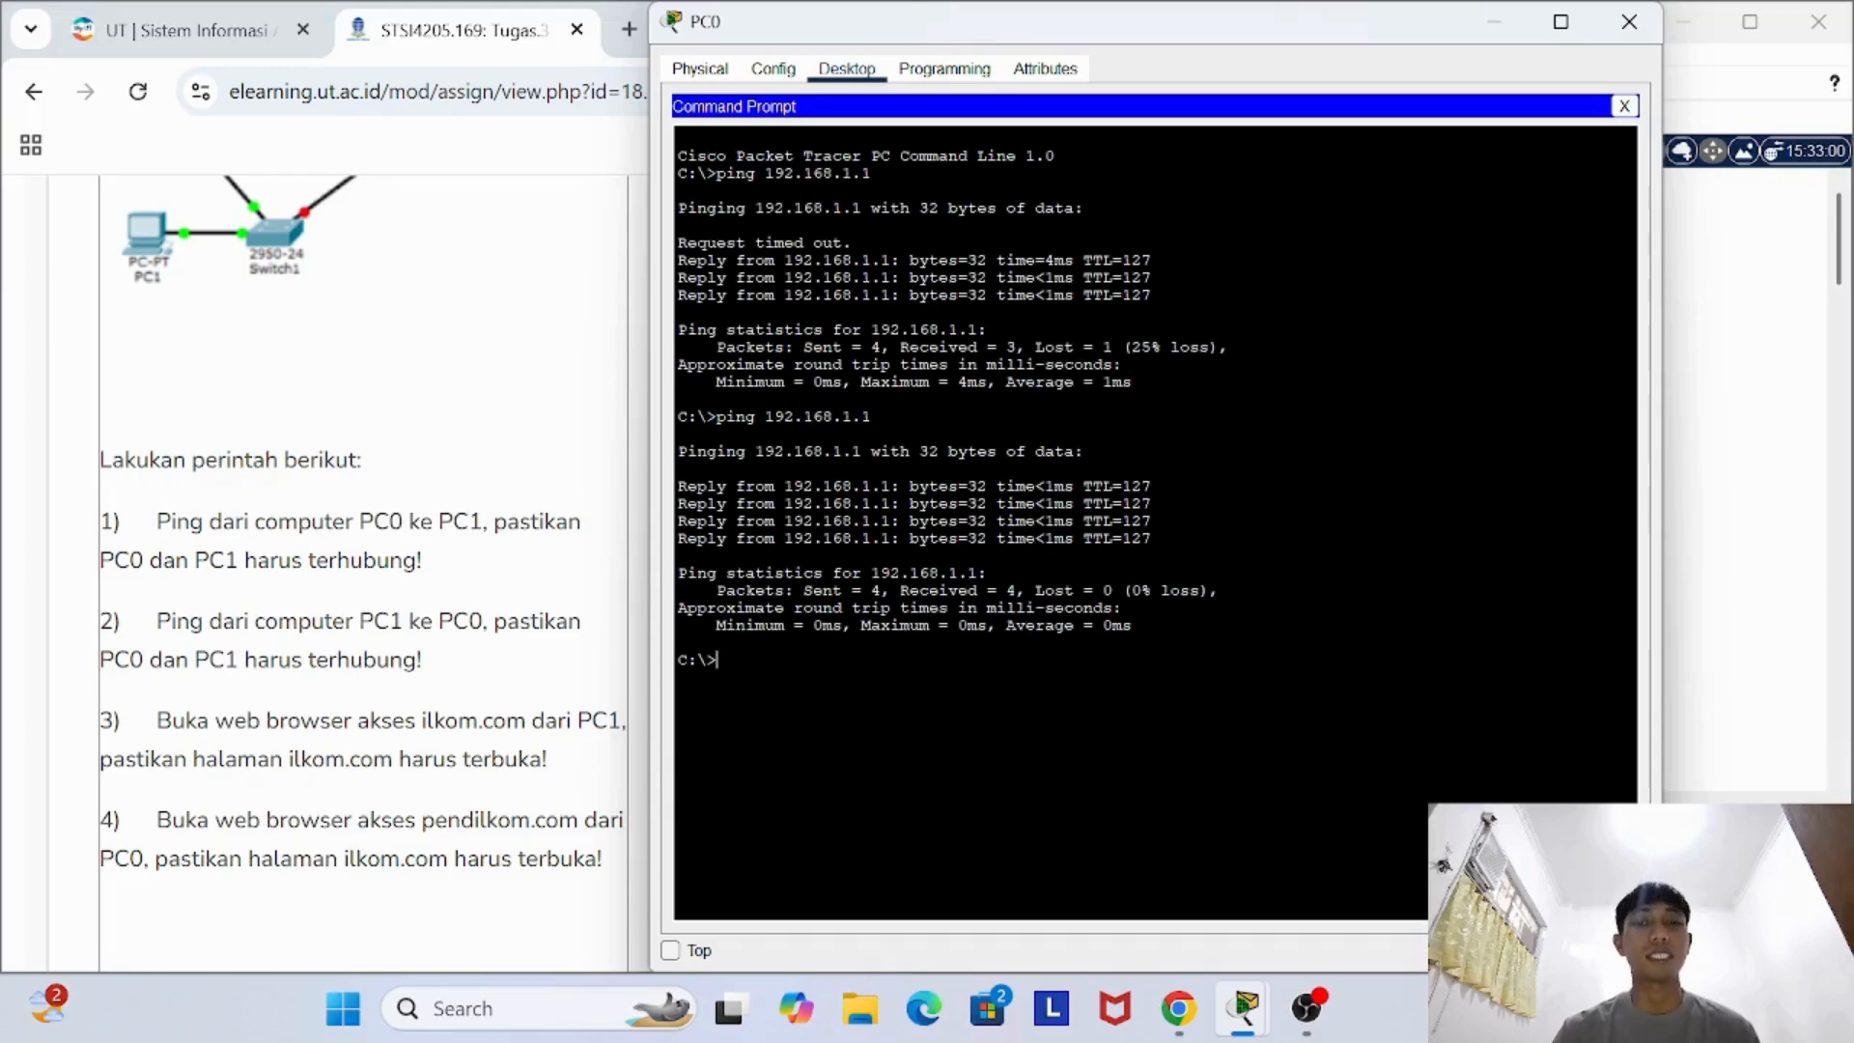
key(Up)
key(Return)
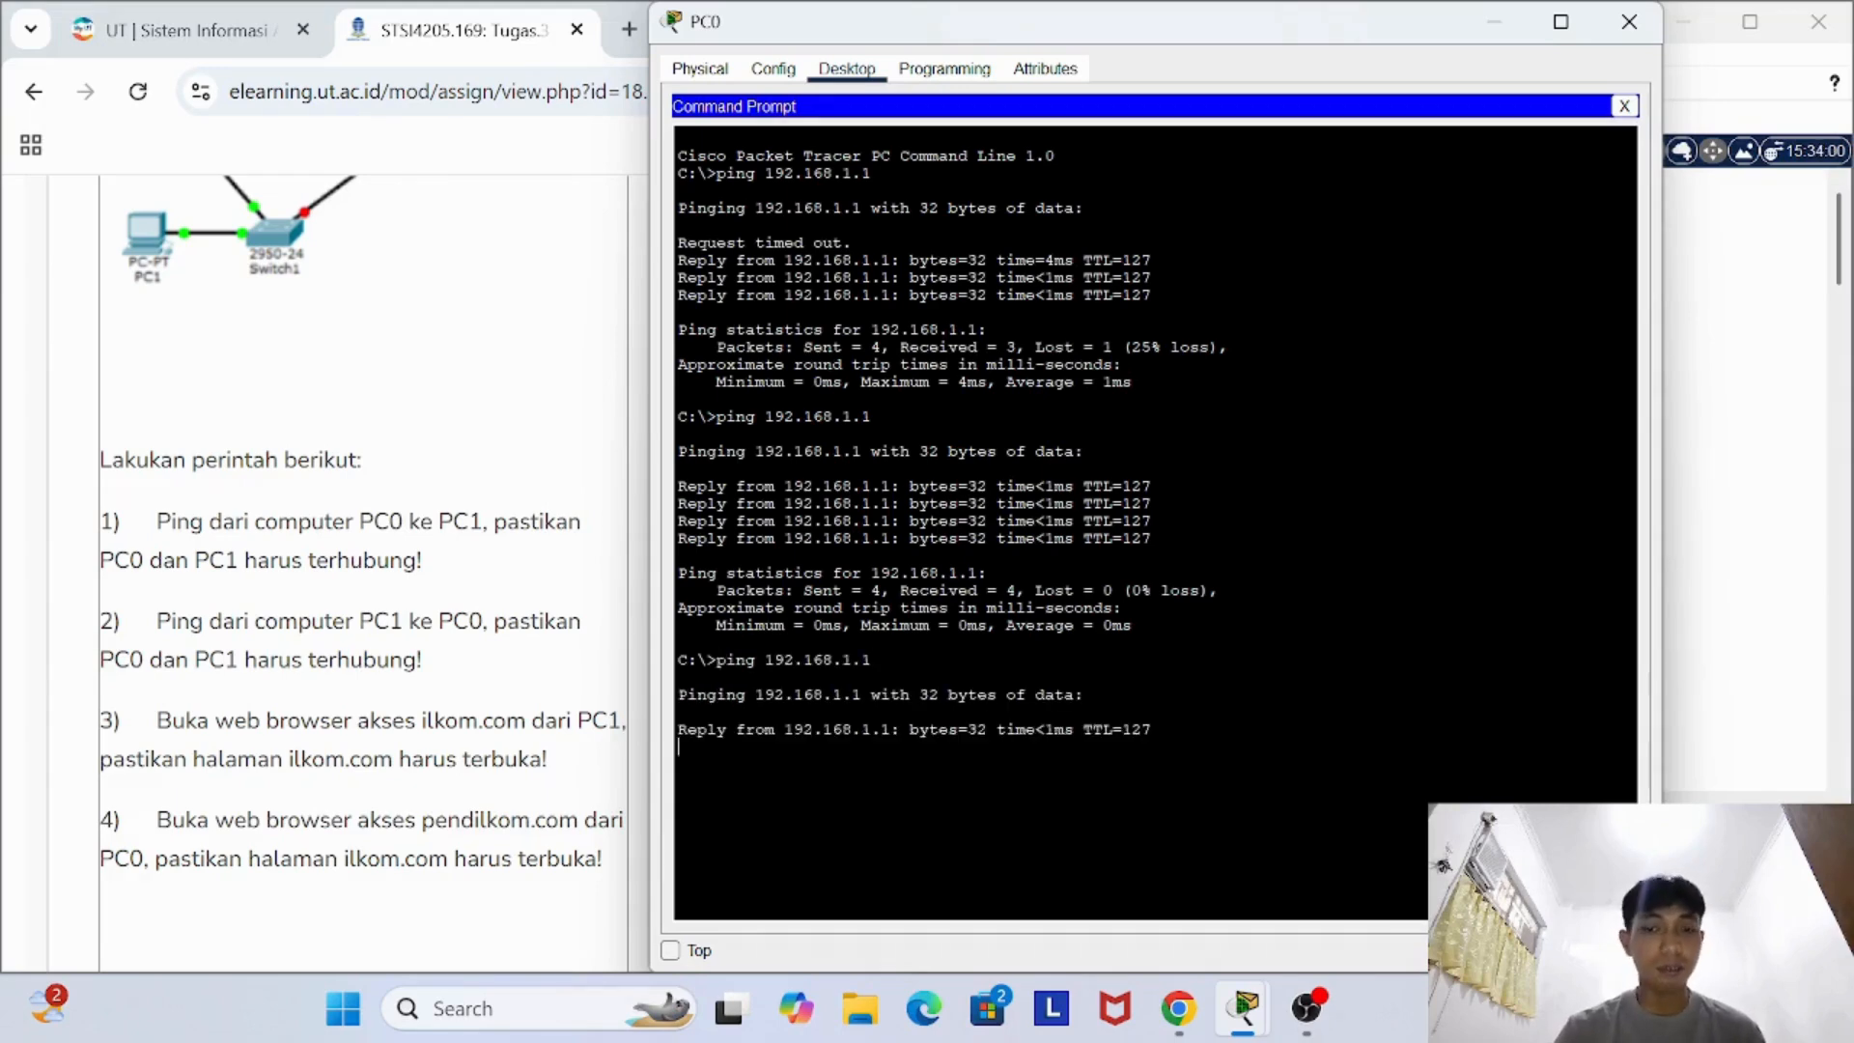
click(1624, 14)
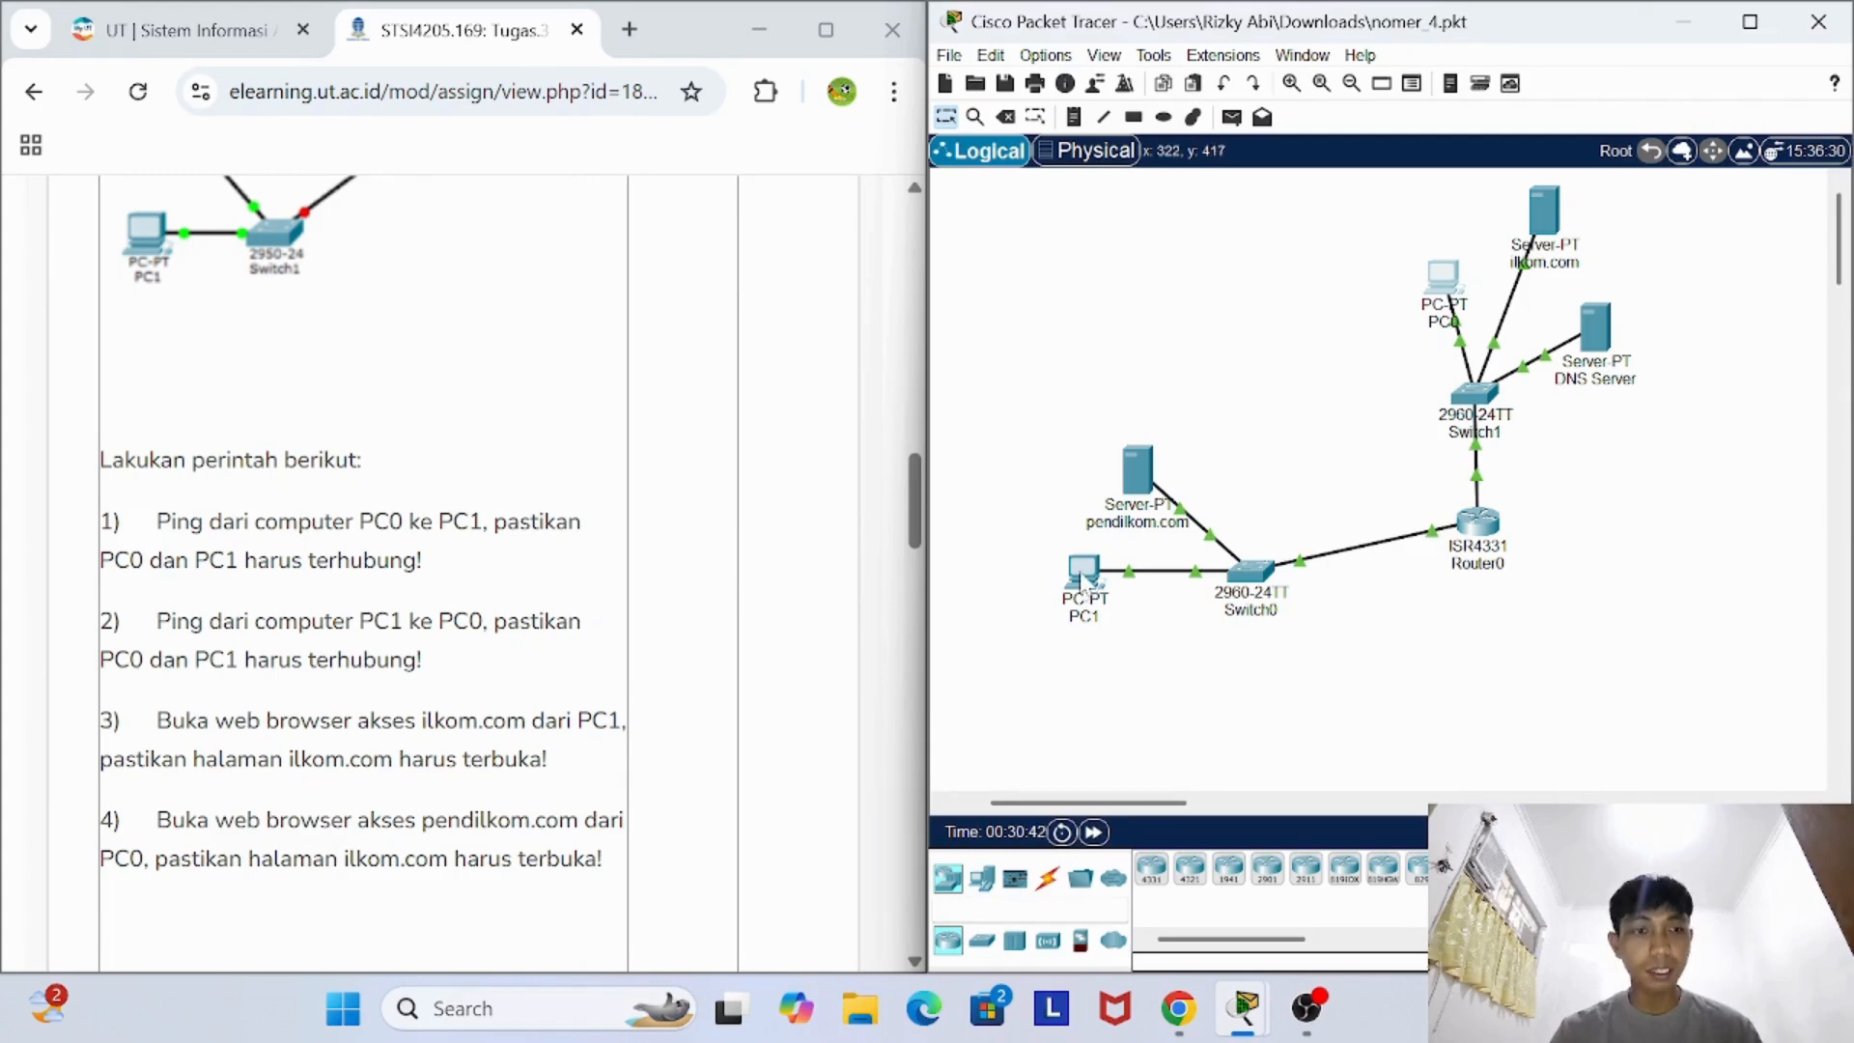
- Open PC1's command prompt and begin a ping command without an address
click(1083, 572)
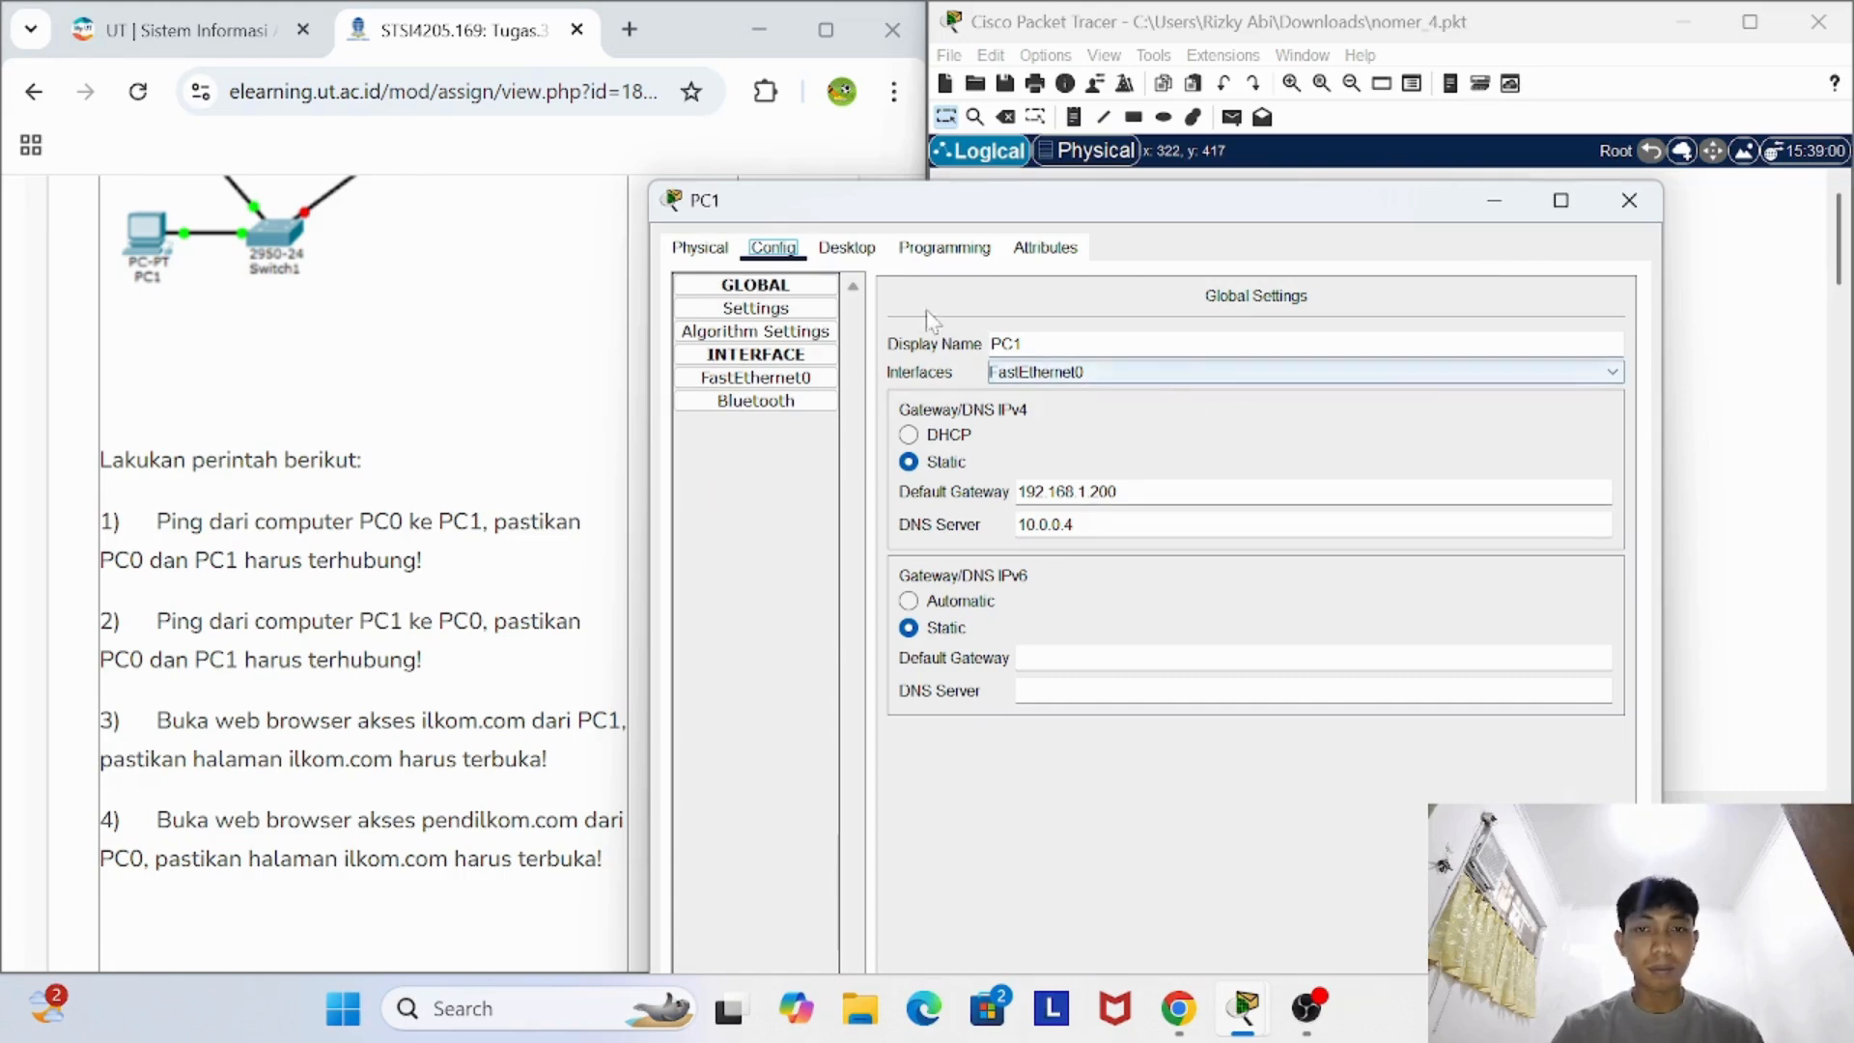
click(844, 249)
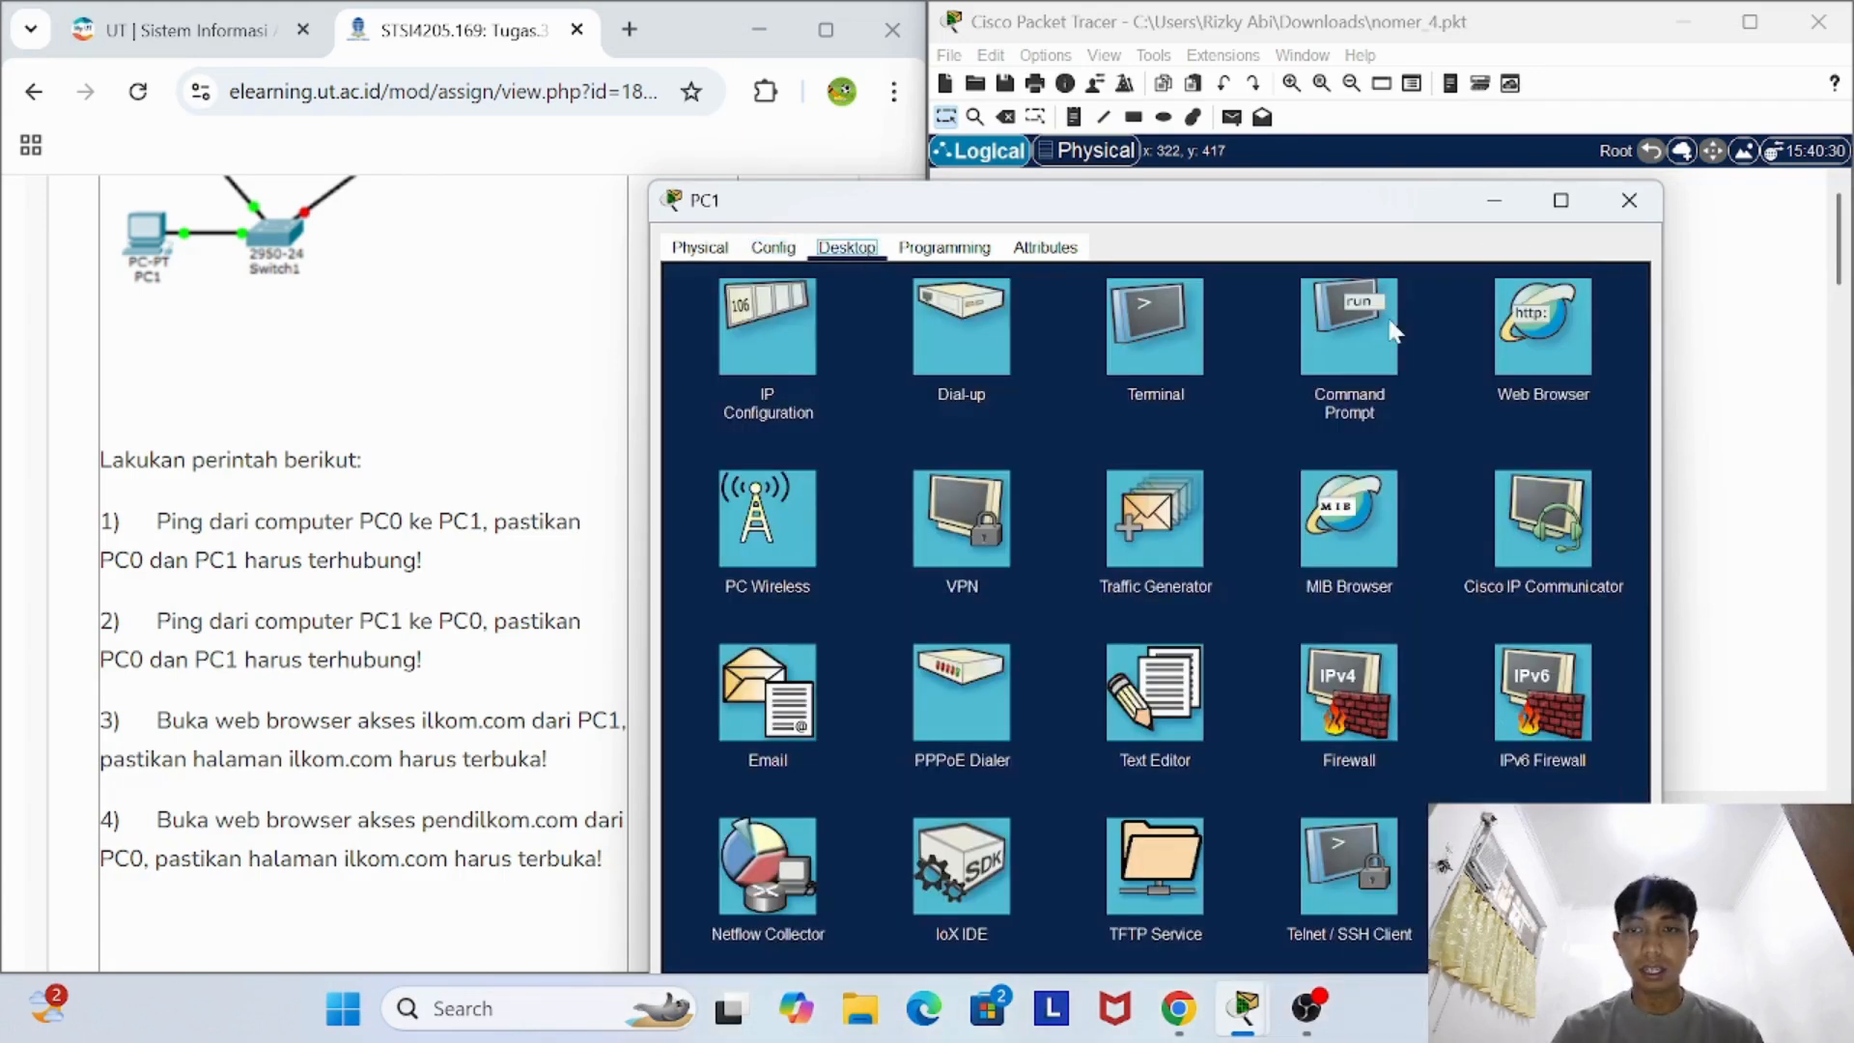
click(1391, 333)
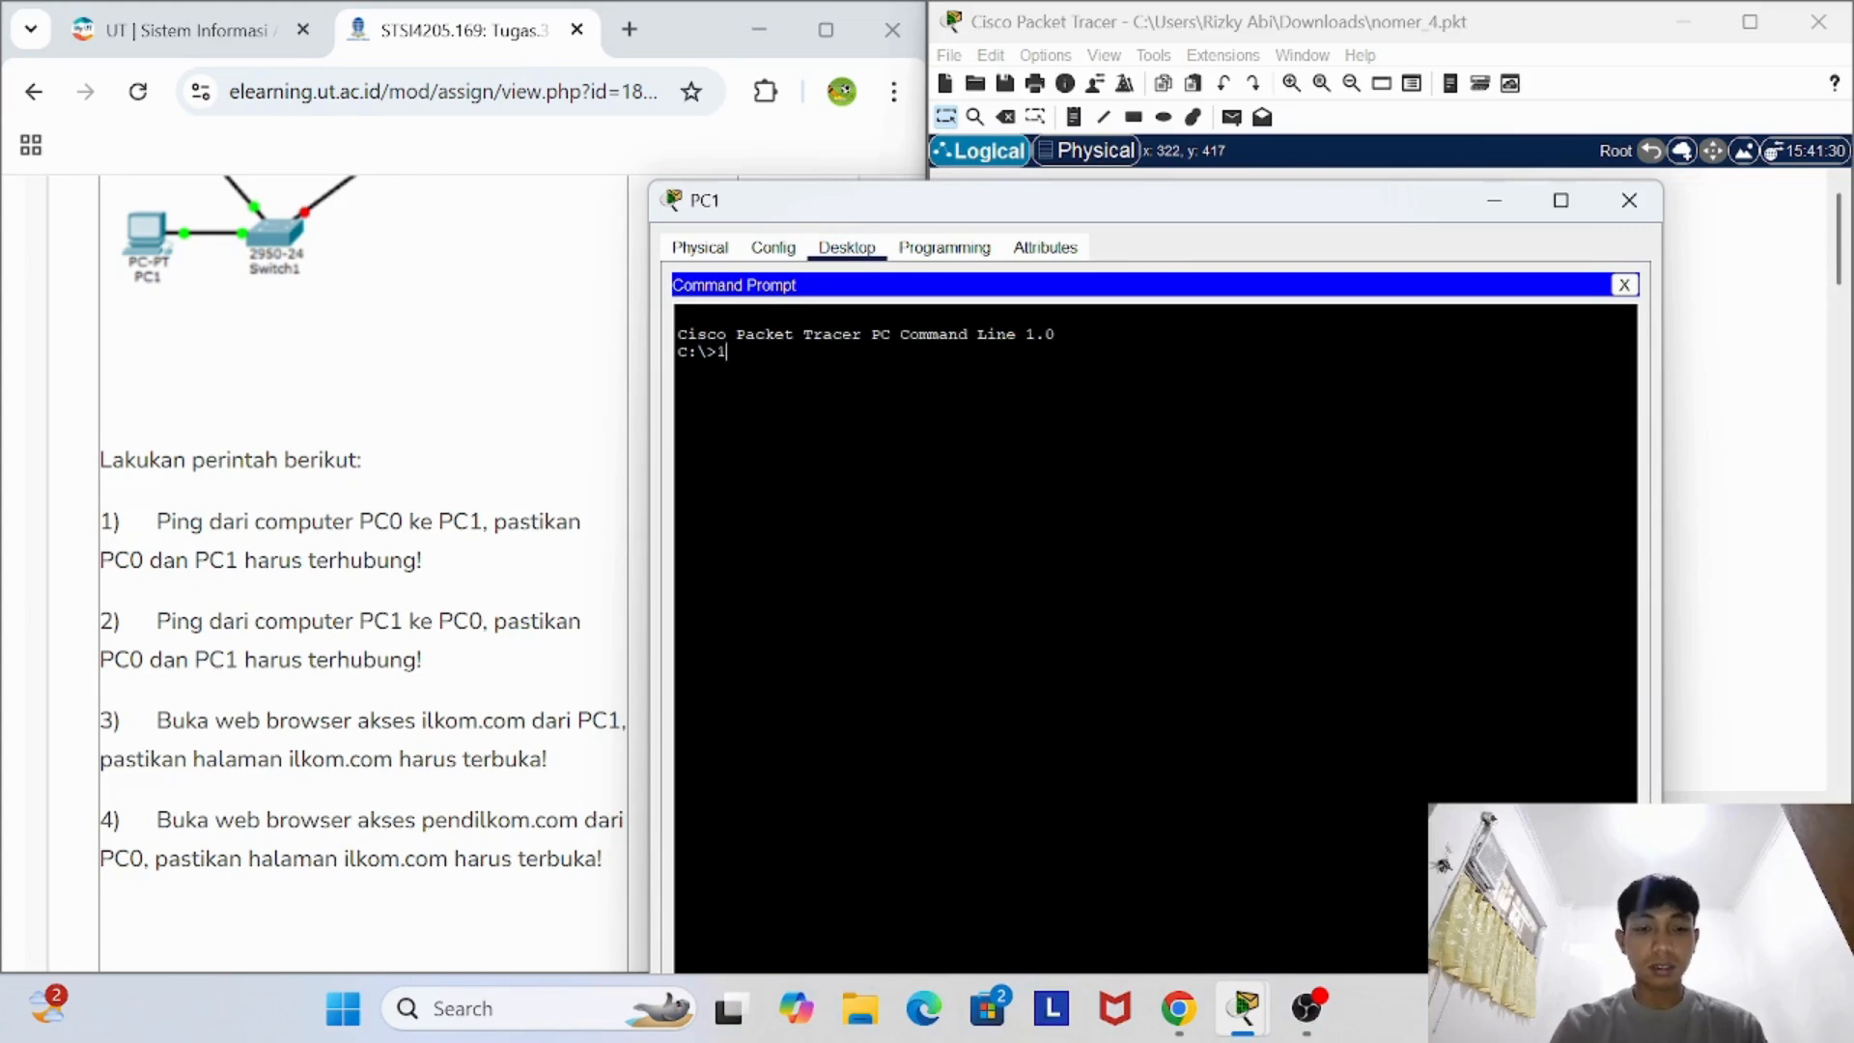
text(192)
key(BackSpace)
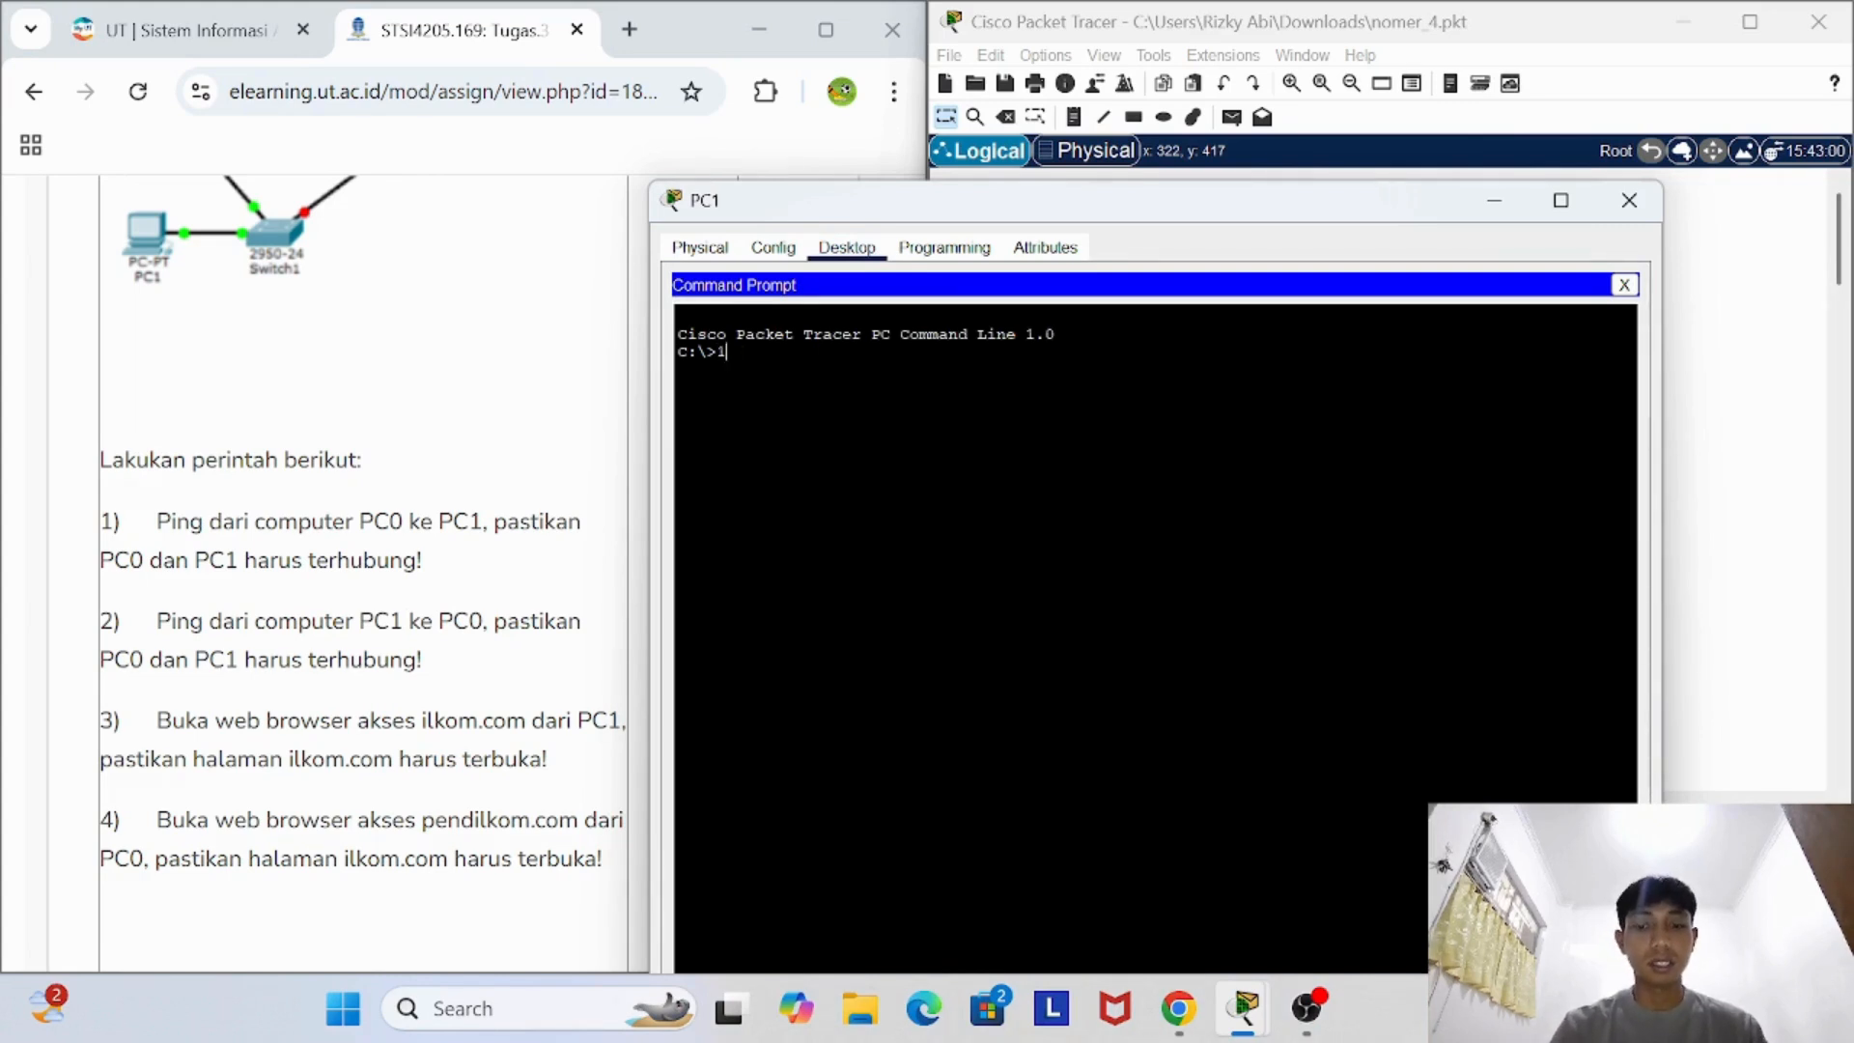
- Set PC1's window aside, look up PC0's FastEthernet0 IPv4 address, and close PC0's window
click(1483, 206)
click(1450, 281)
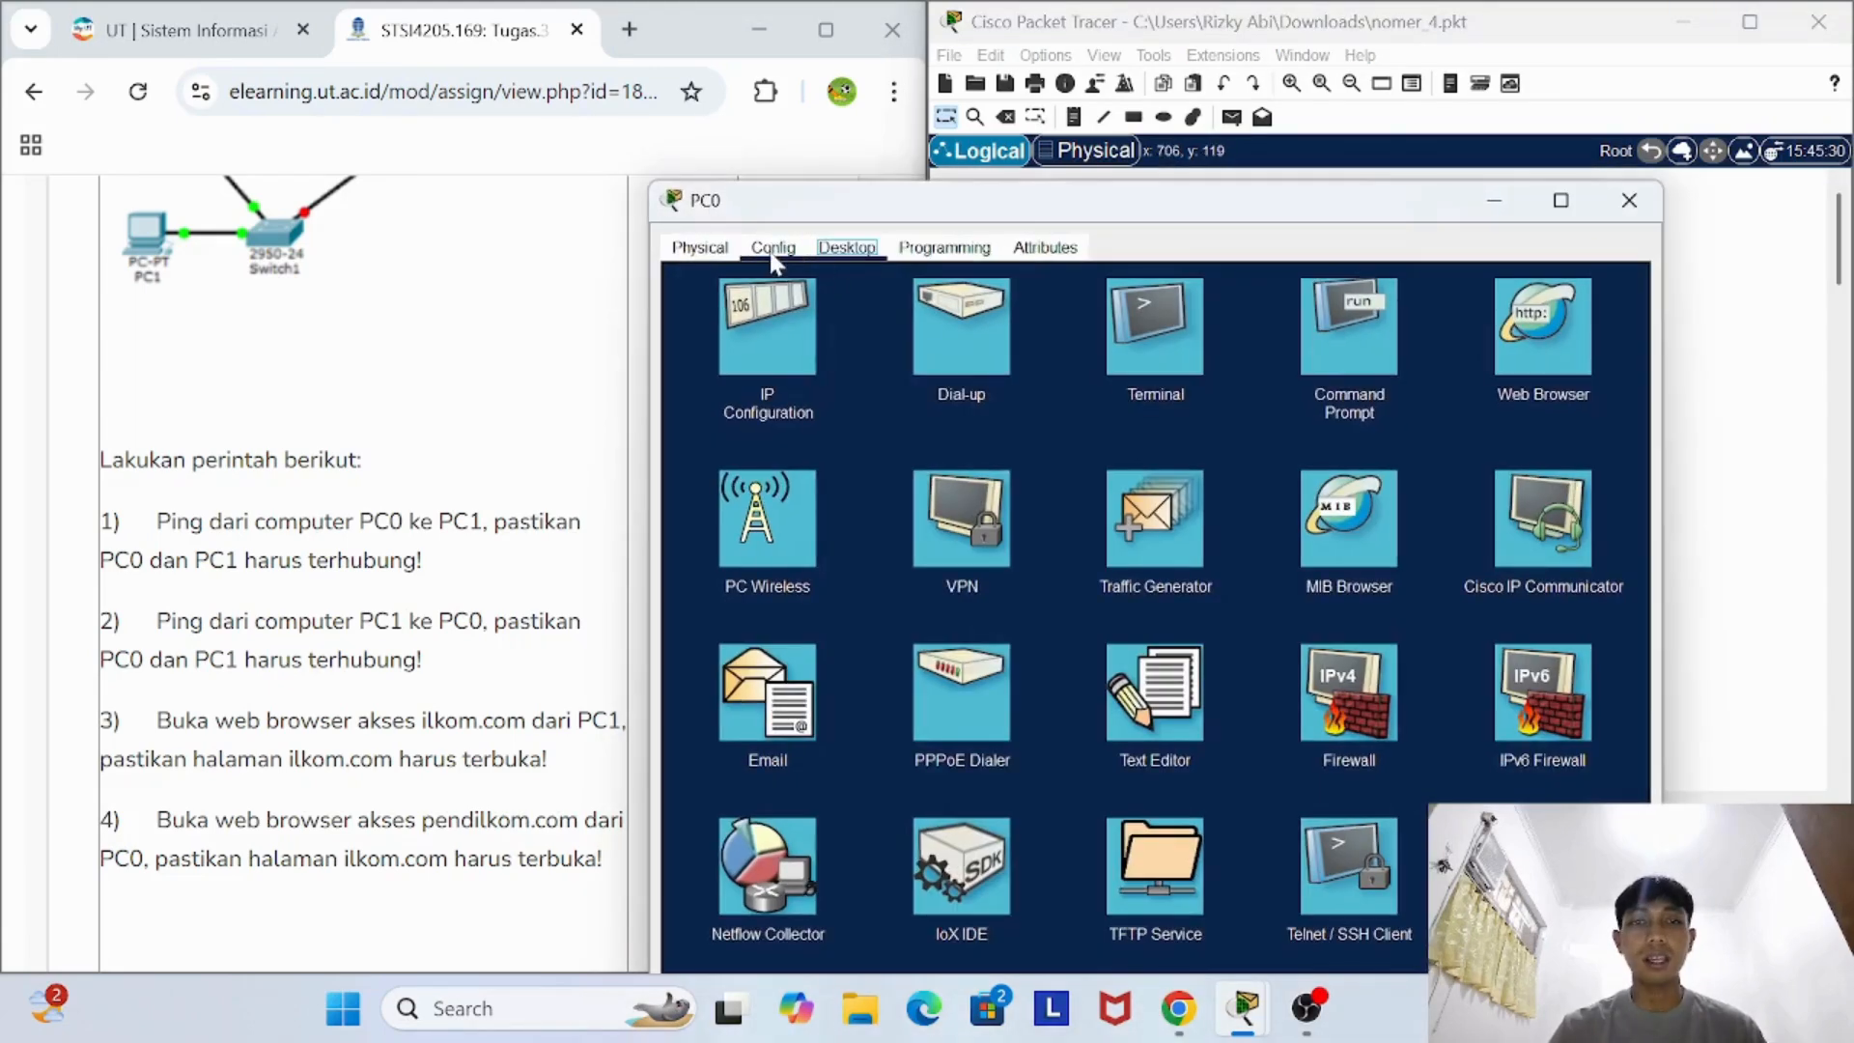
click(777, 252)
click(756, 378)
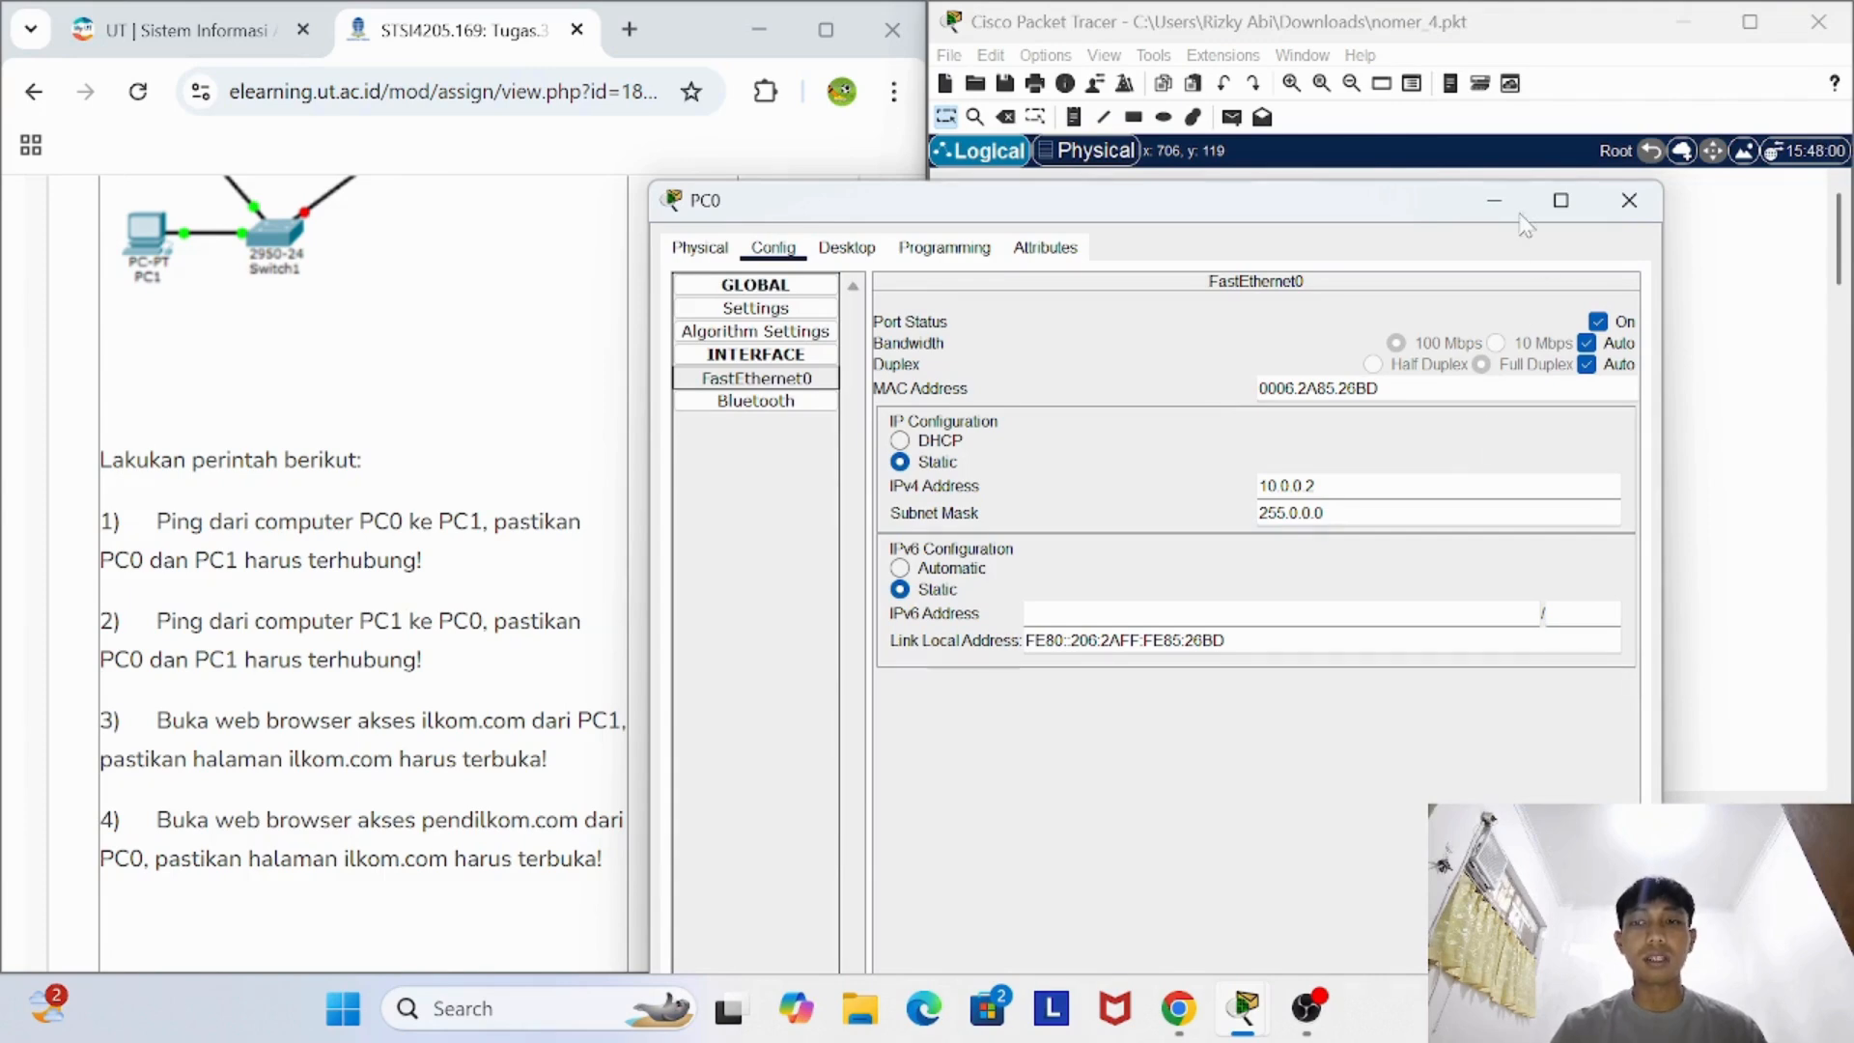
click(1636, 202)
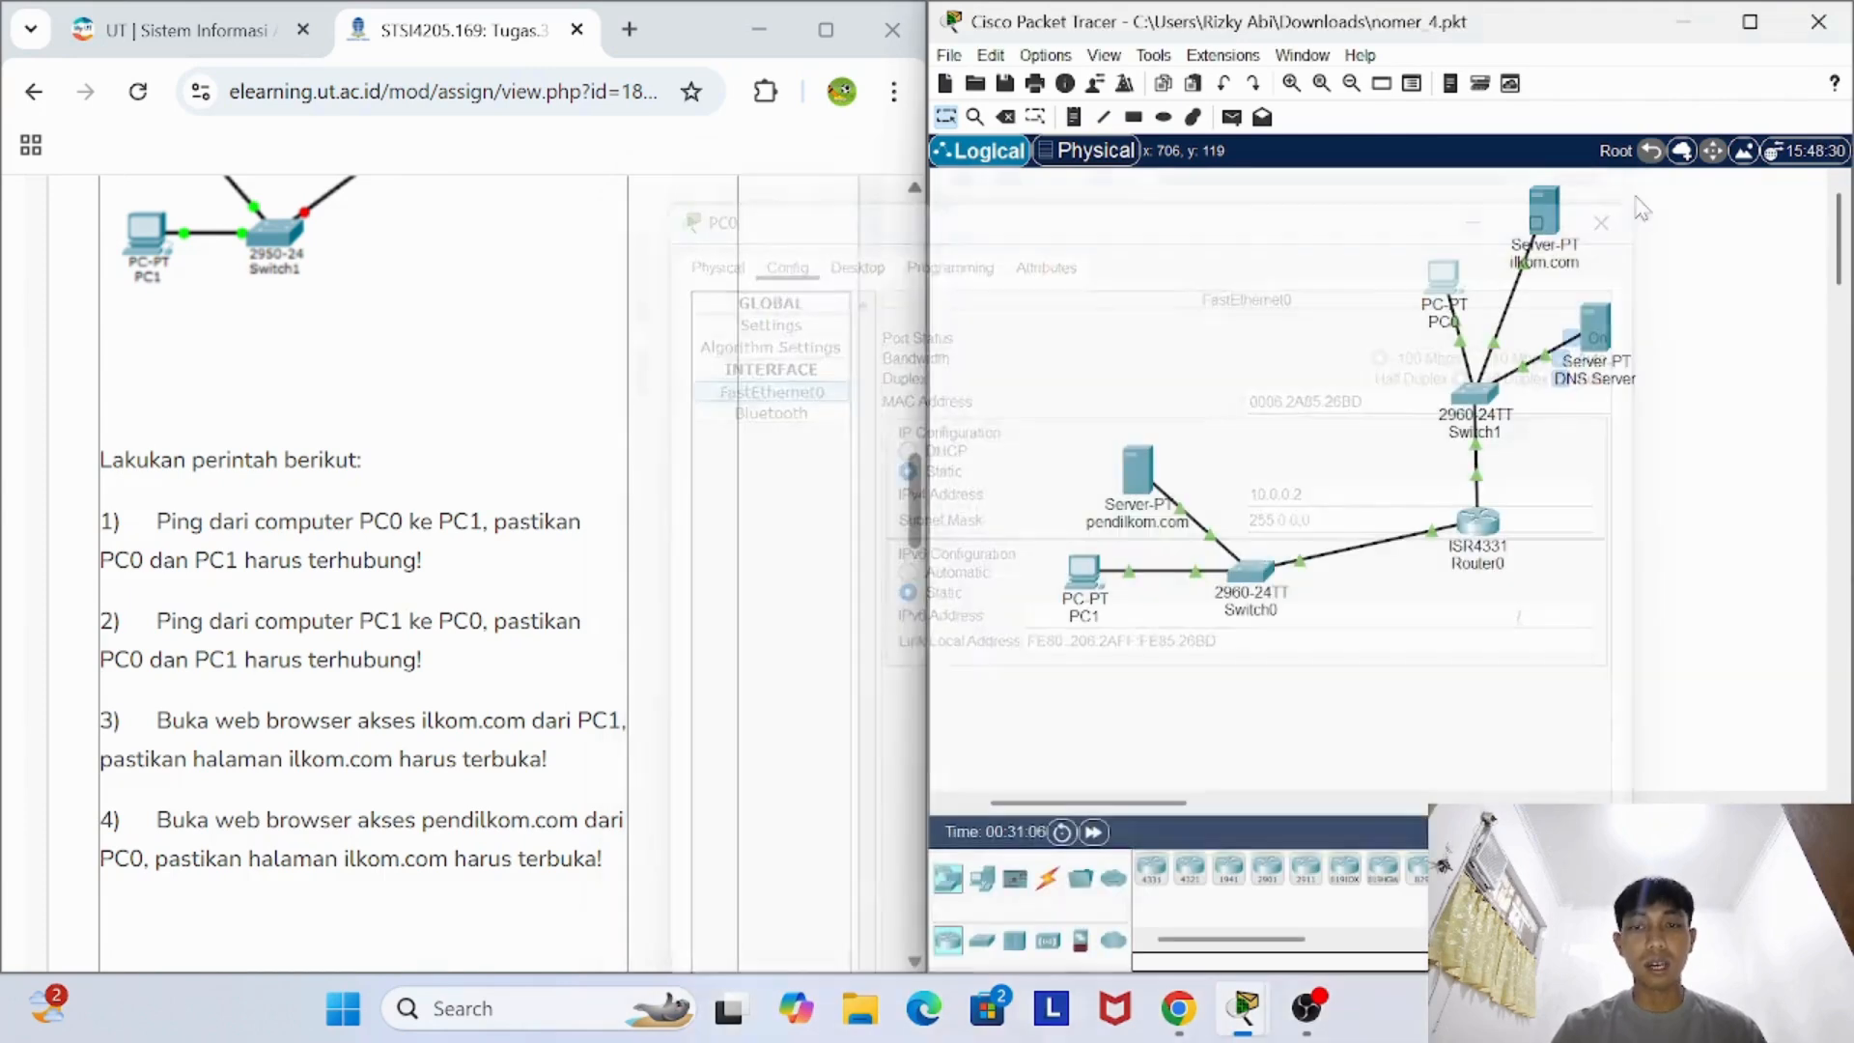
- Run ping 10.0.0.2 from PC1's command prompt to test the connection to PC0, and close PC1's window
click(1083, 571)
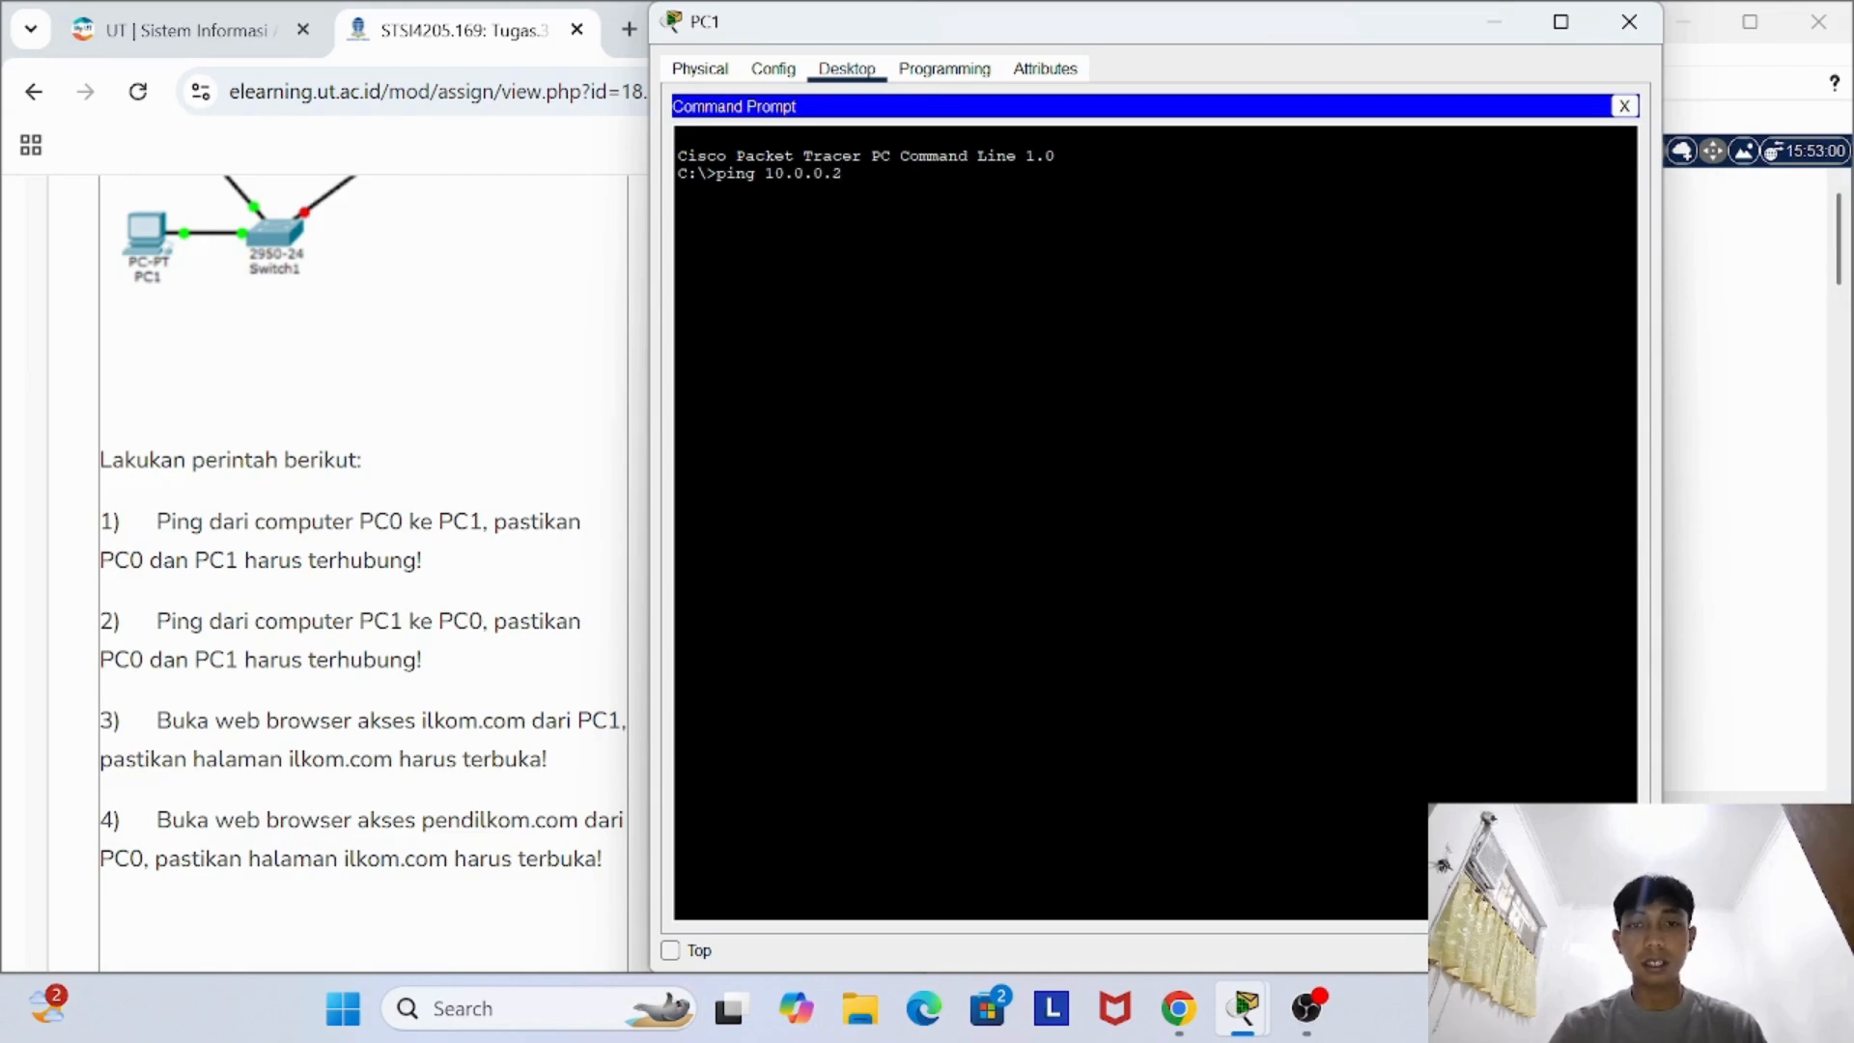
key(Return)
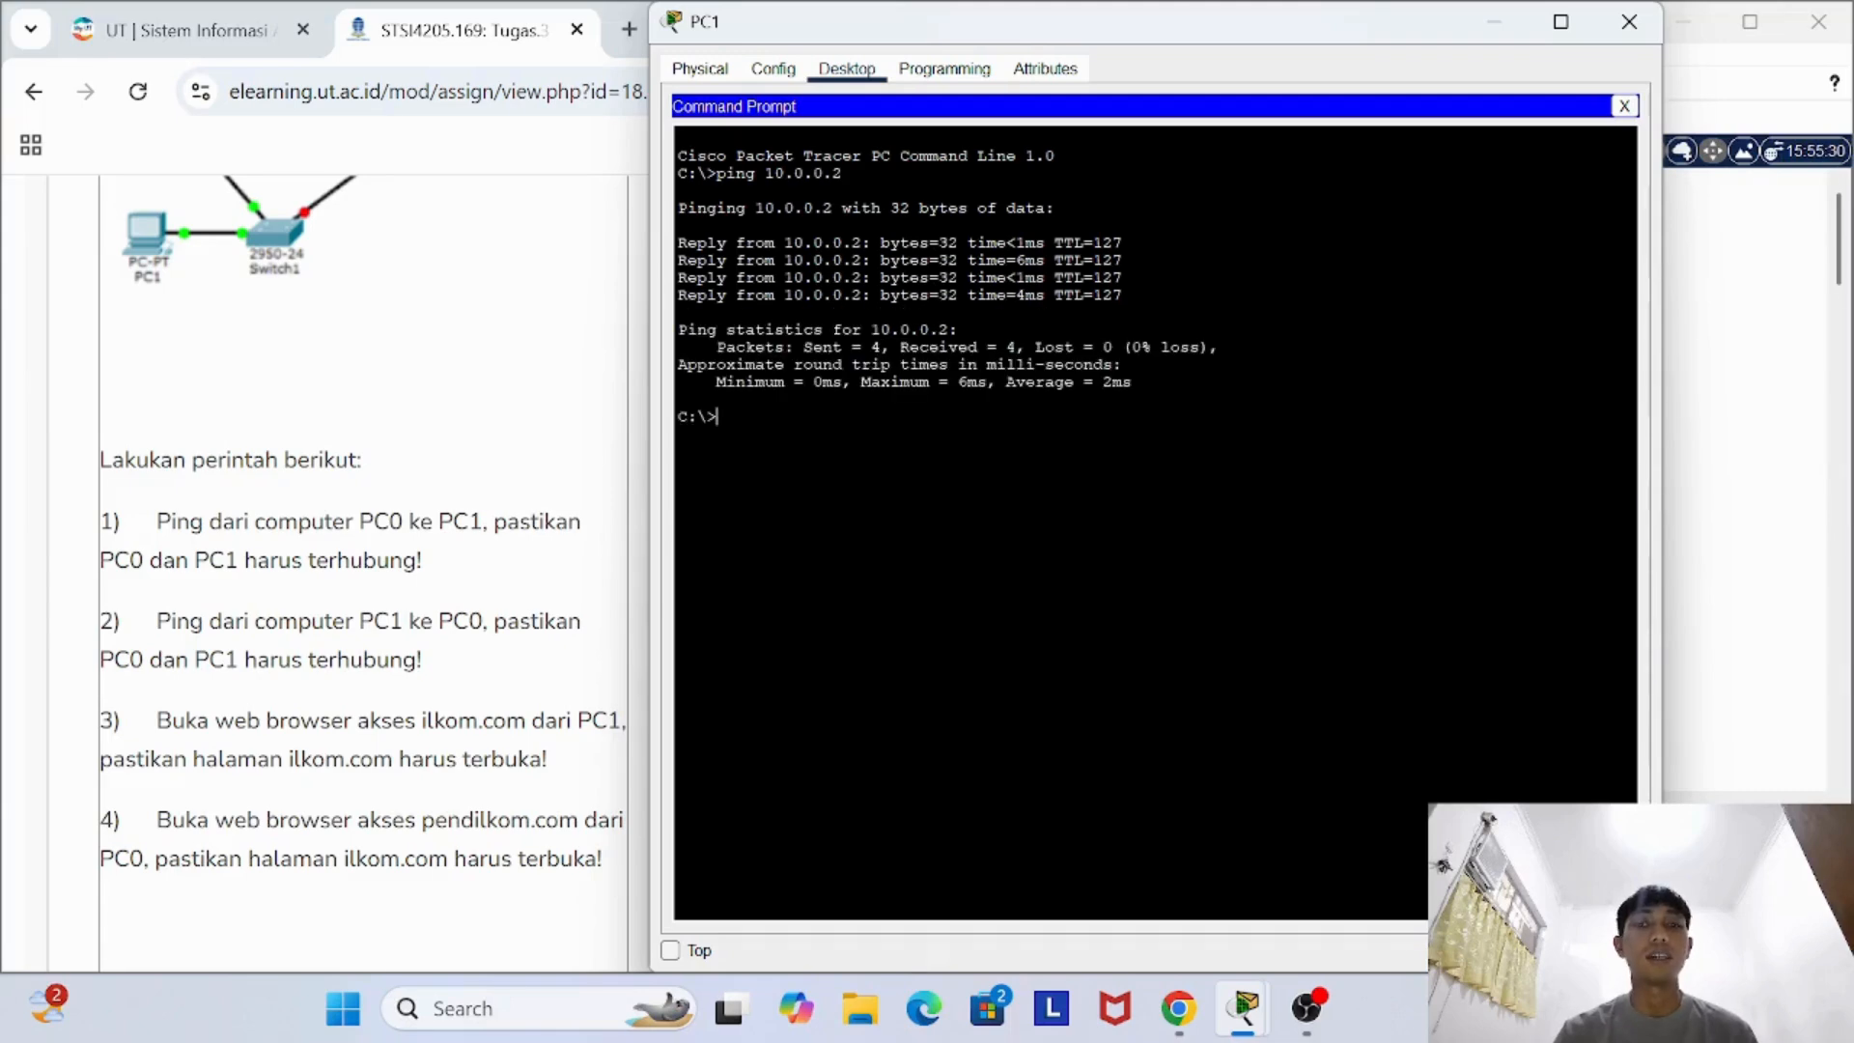
click(1629, 21)
- Review the assignment's web access tasks, open the web browser on PC1, and close PC1's window
scroll(362, 570, down, 1)
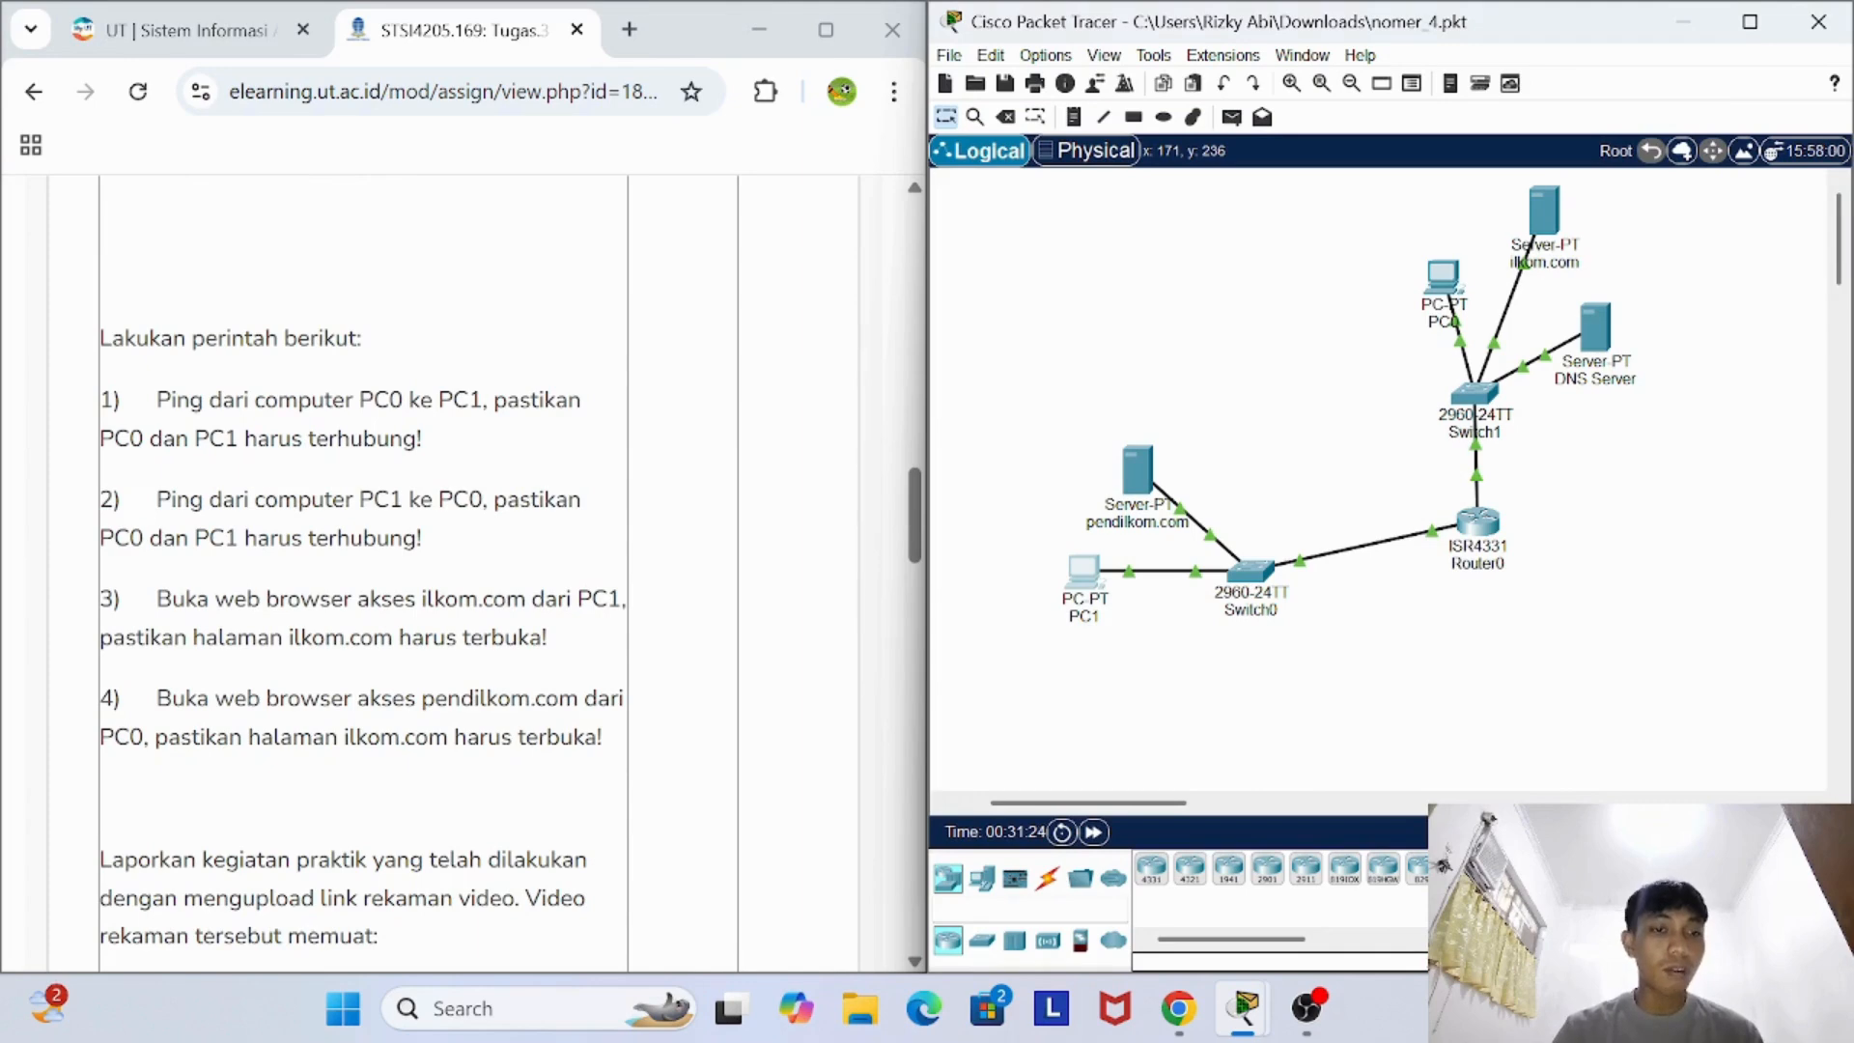
scroll(449, 565, down, 1)
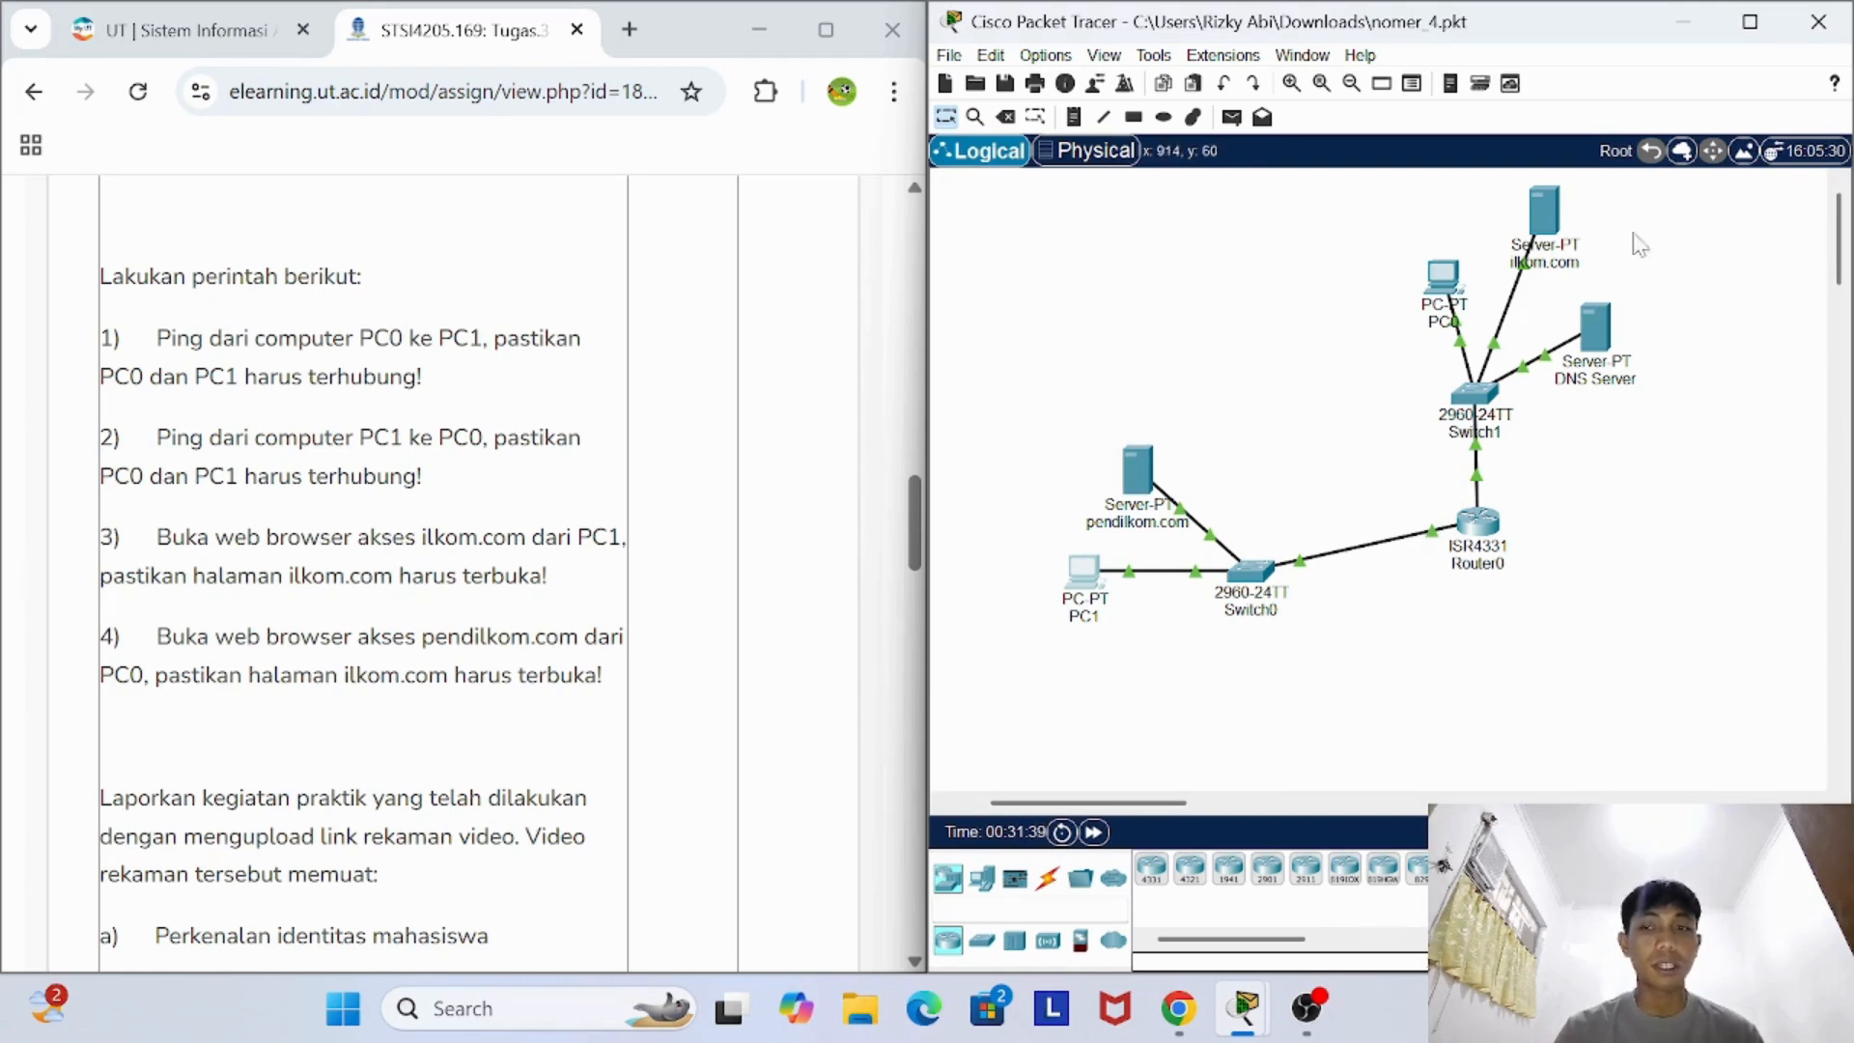
mouse_move(1553, 231)
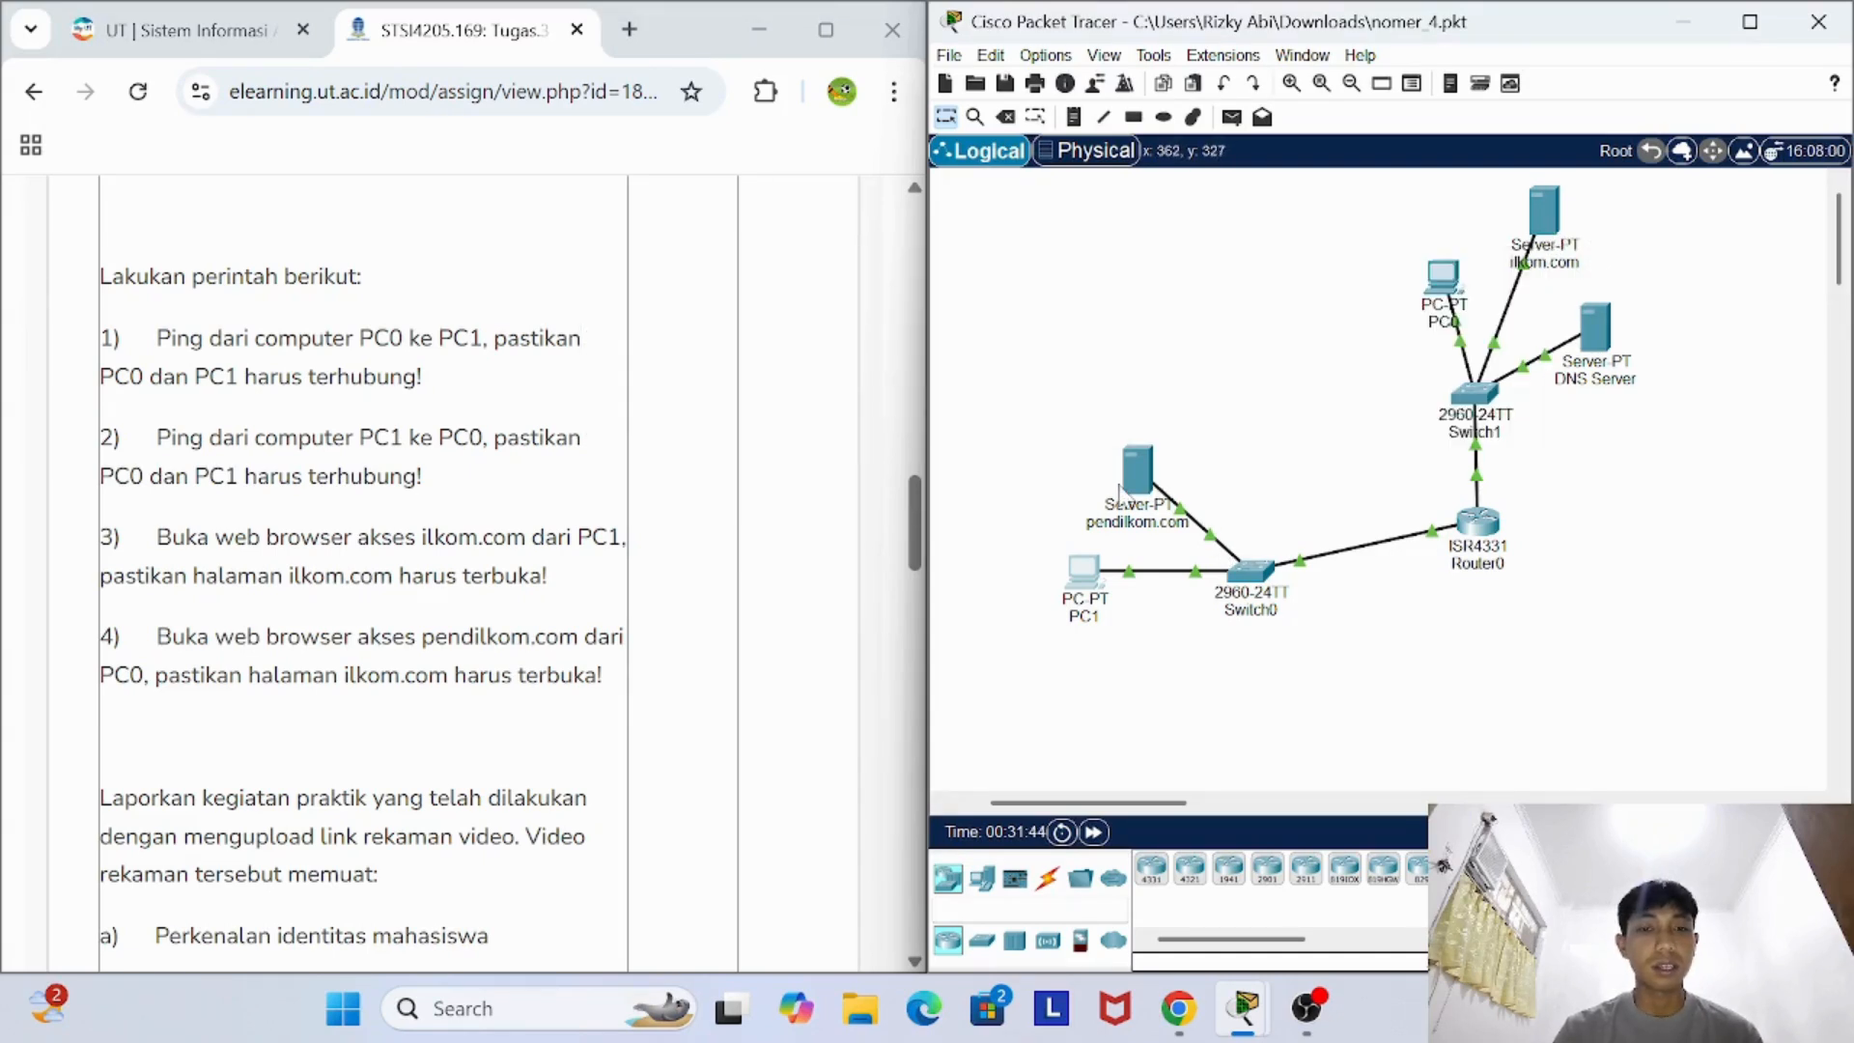
click(1094, 574)
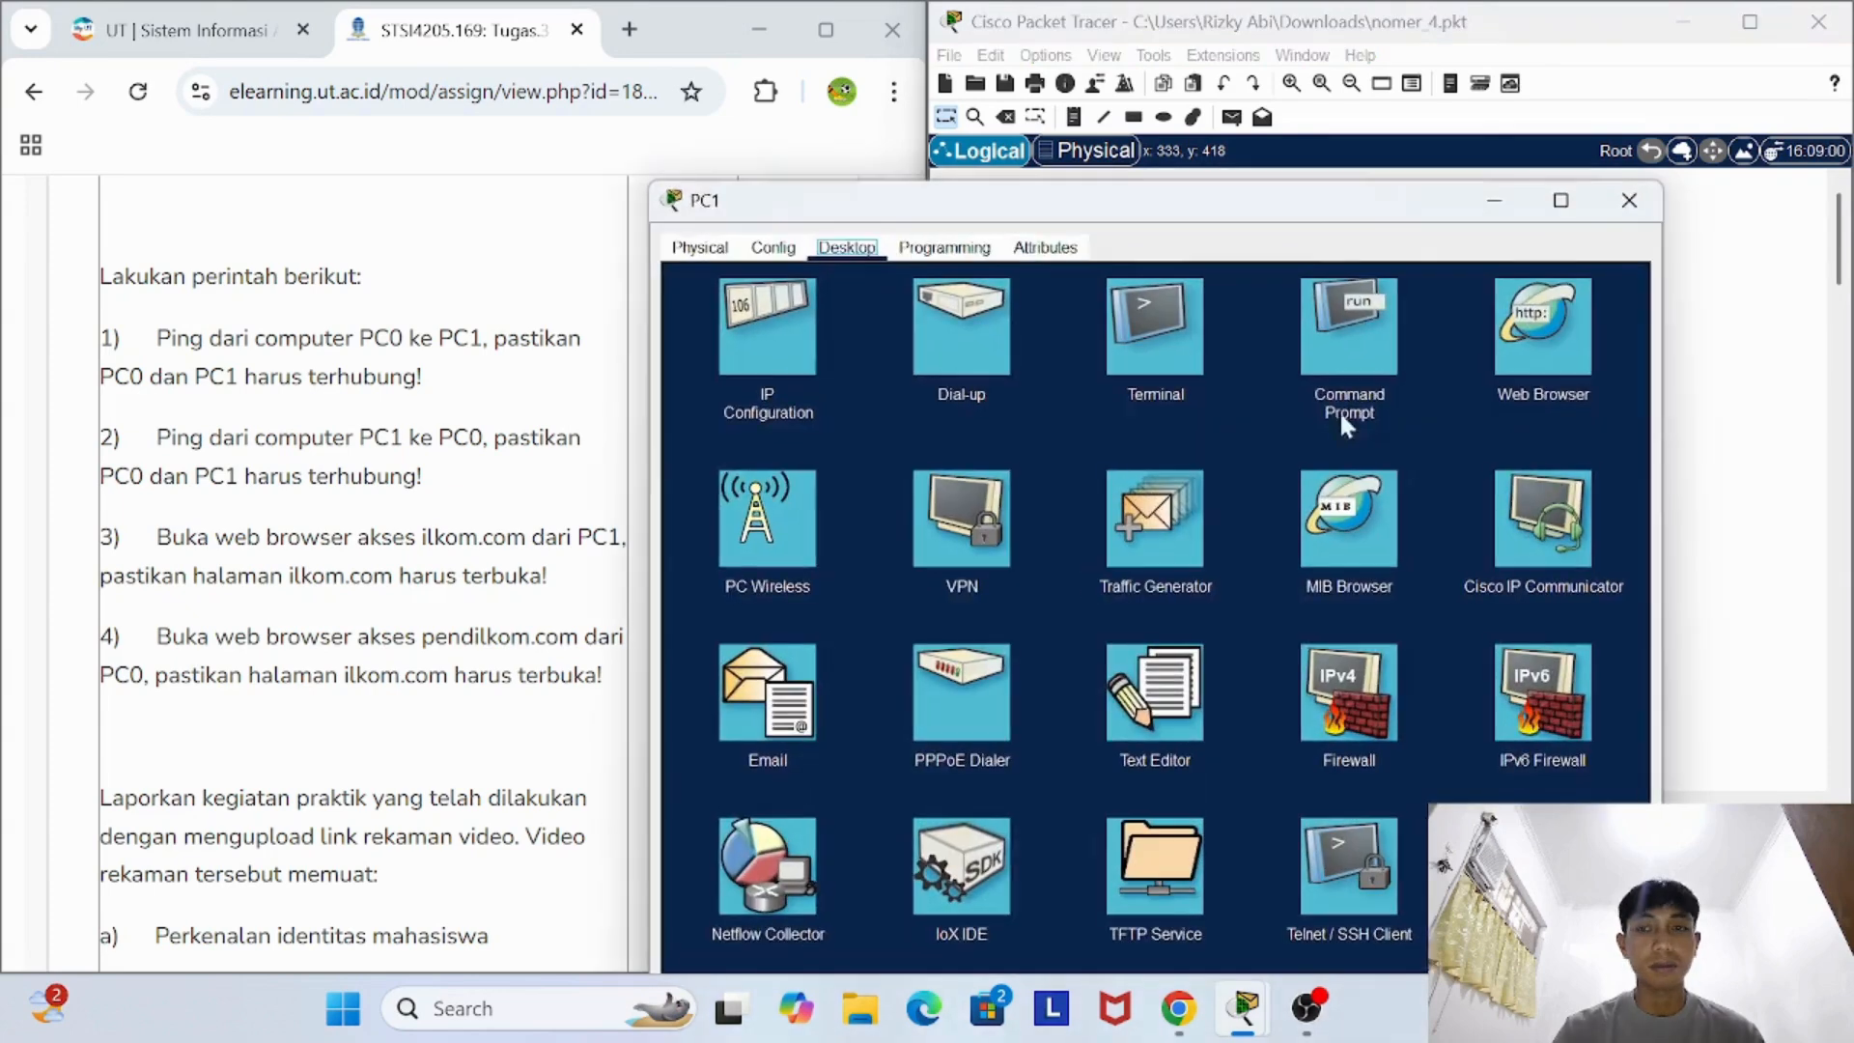
click(1533, 326)
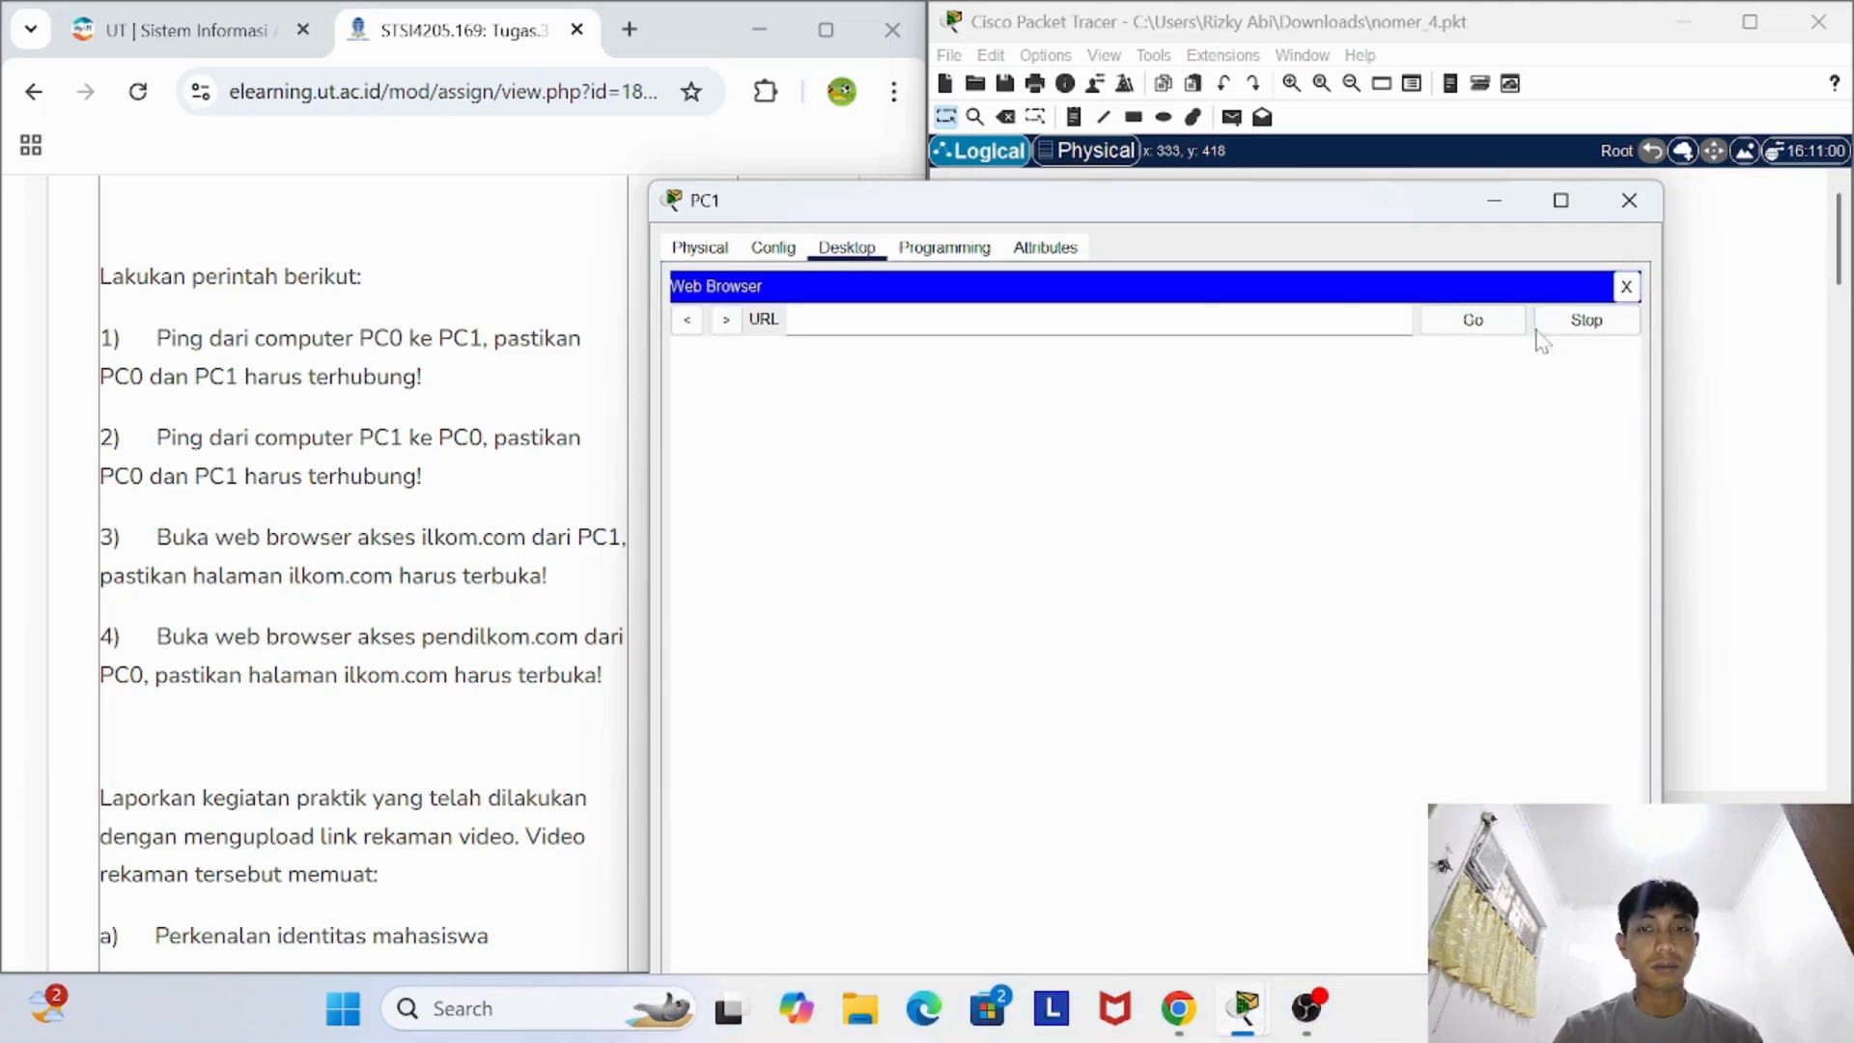
click(1637, 211)
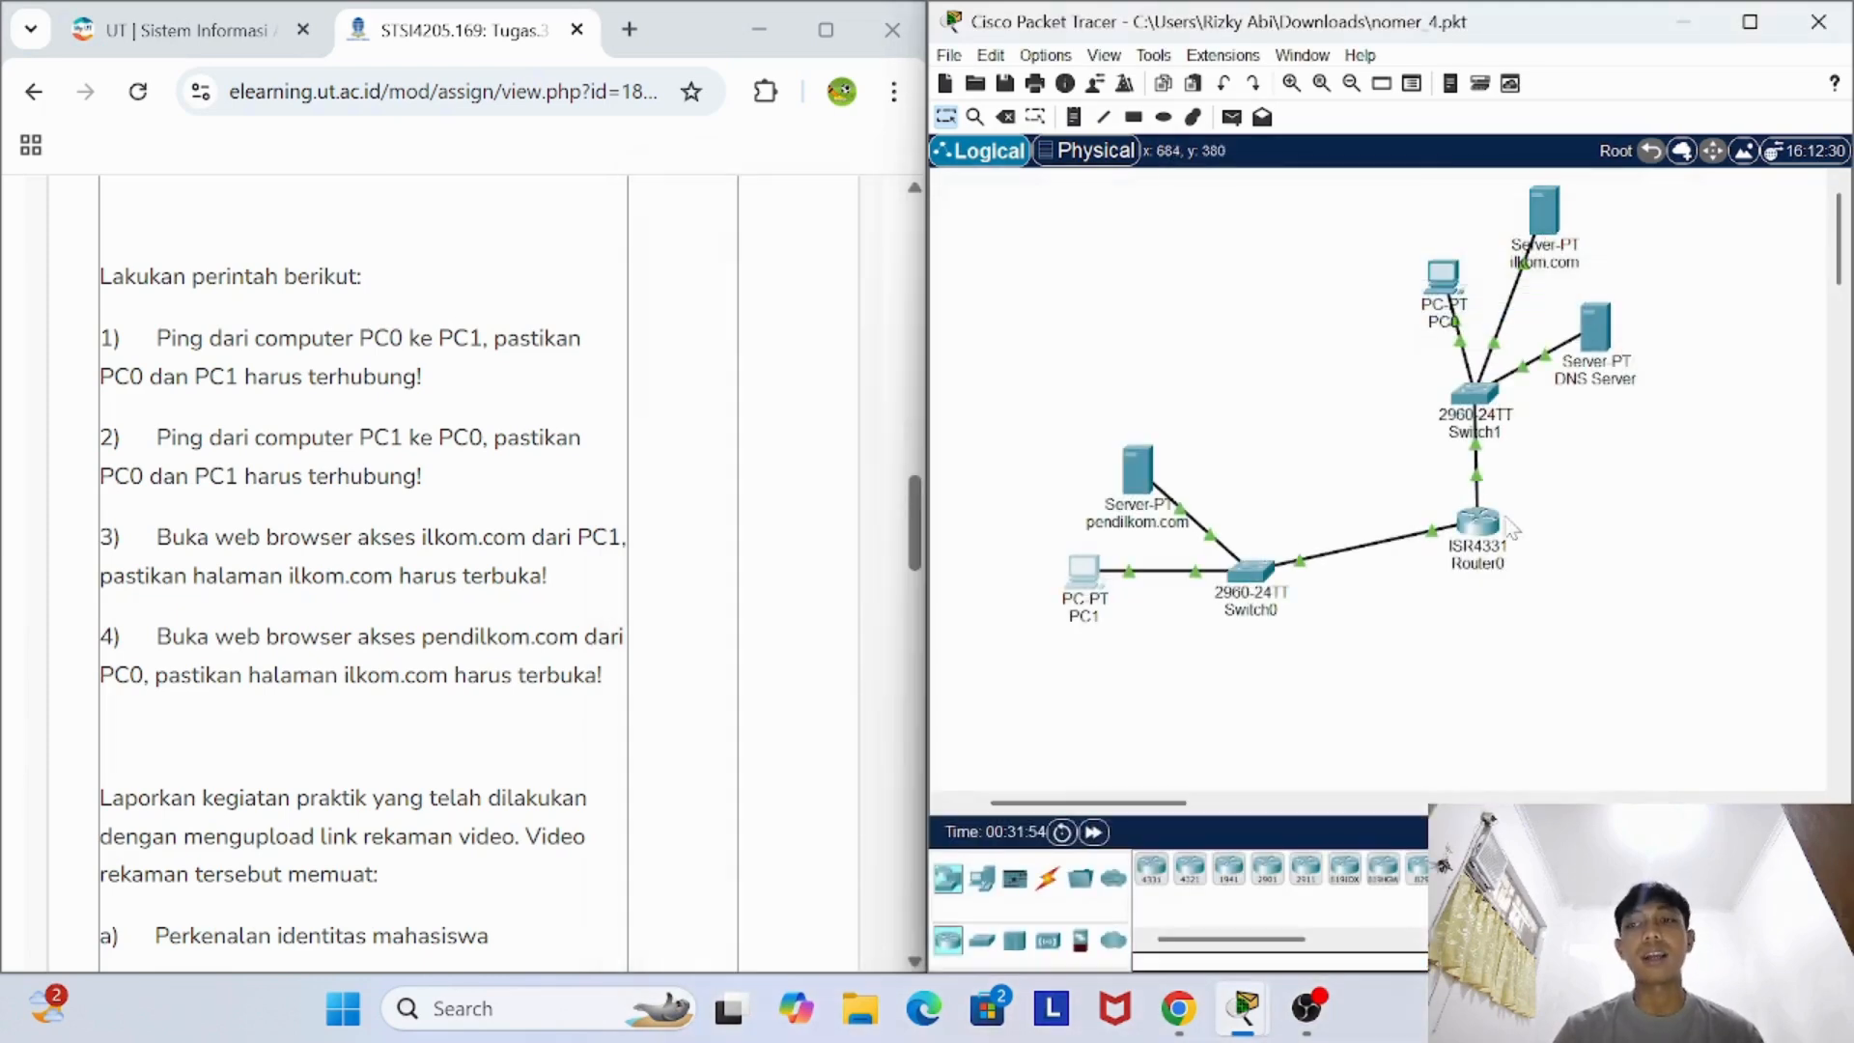
- Open the ilkom.com server and inspect its HTTP and DNS service settings
click(1545, 214)
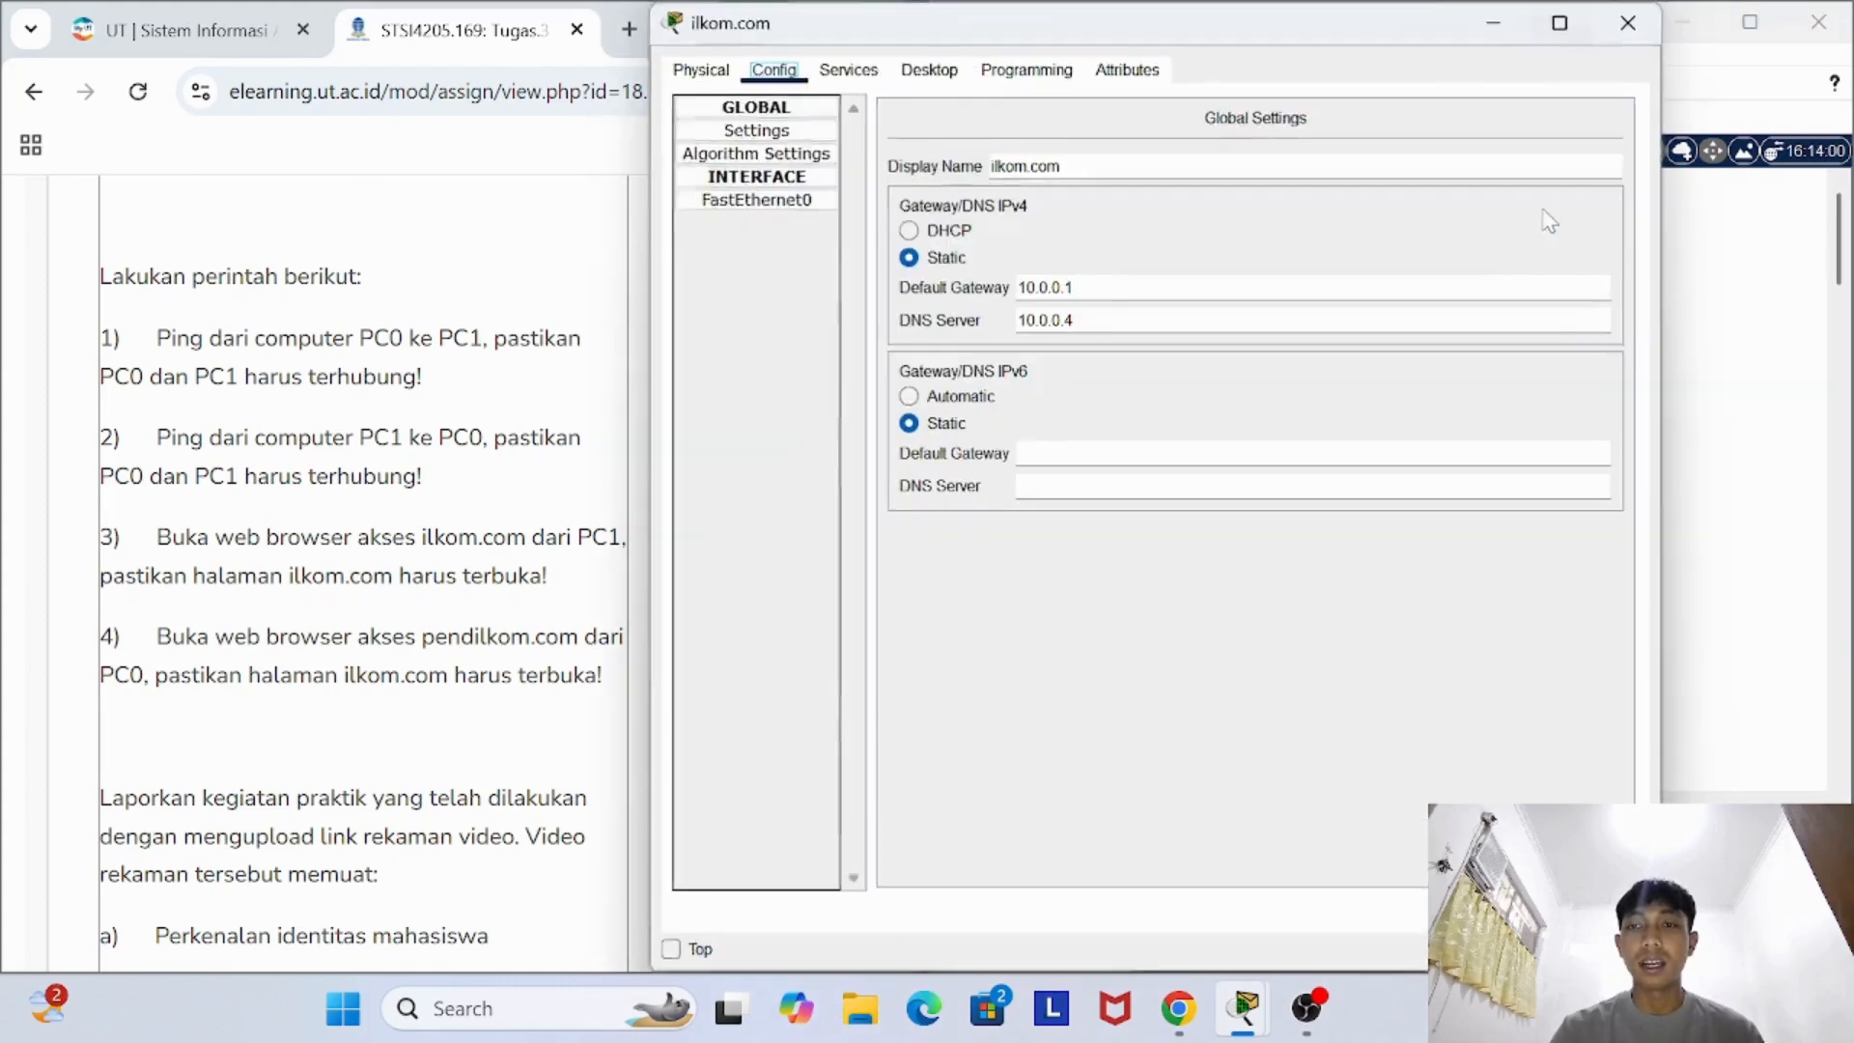
click(840, 77)
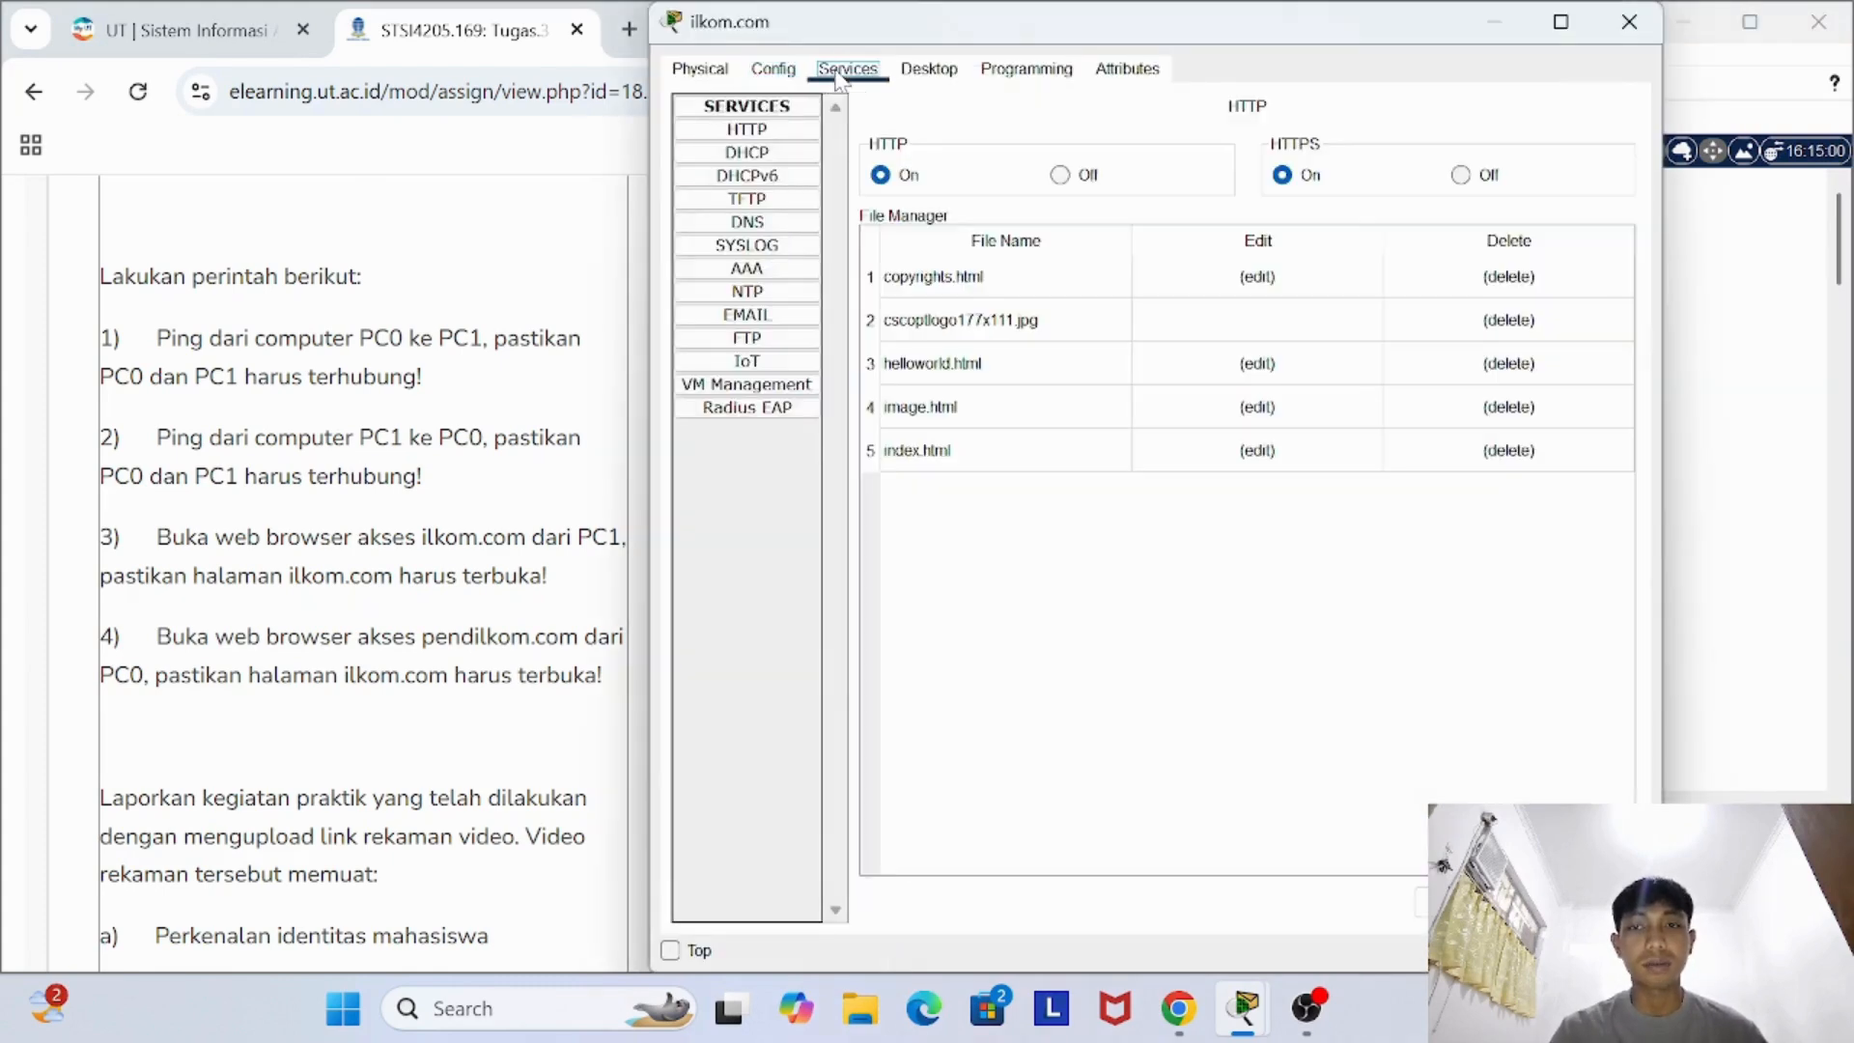
click(806, 222)
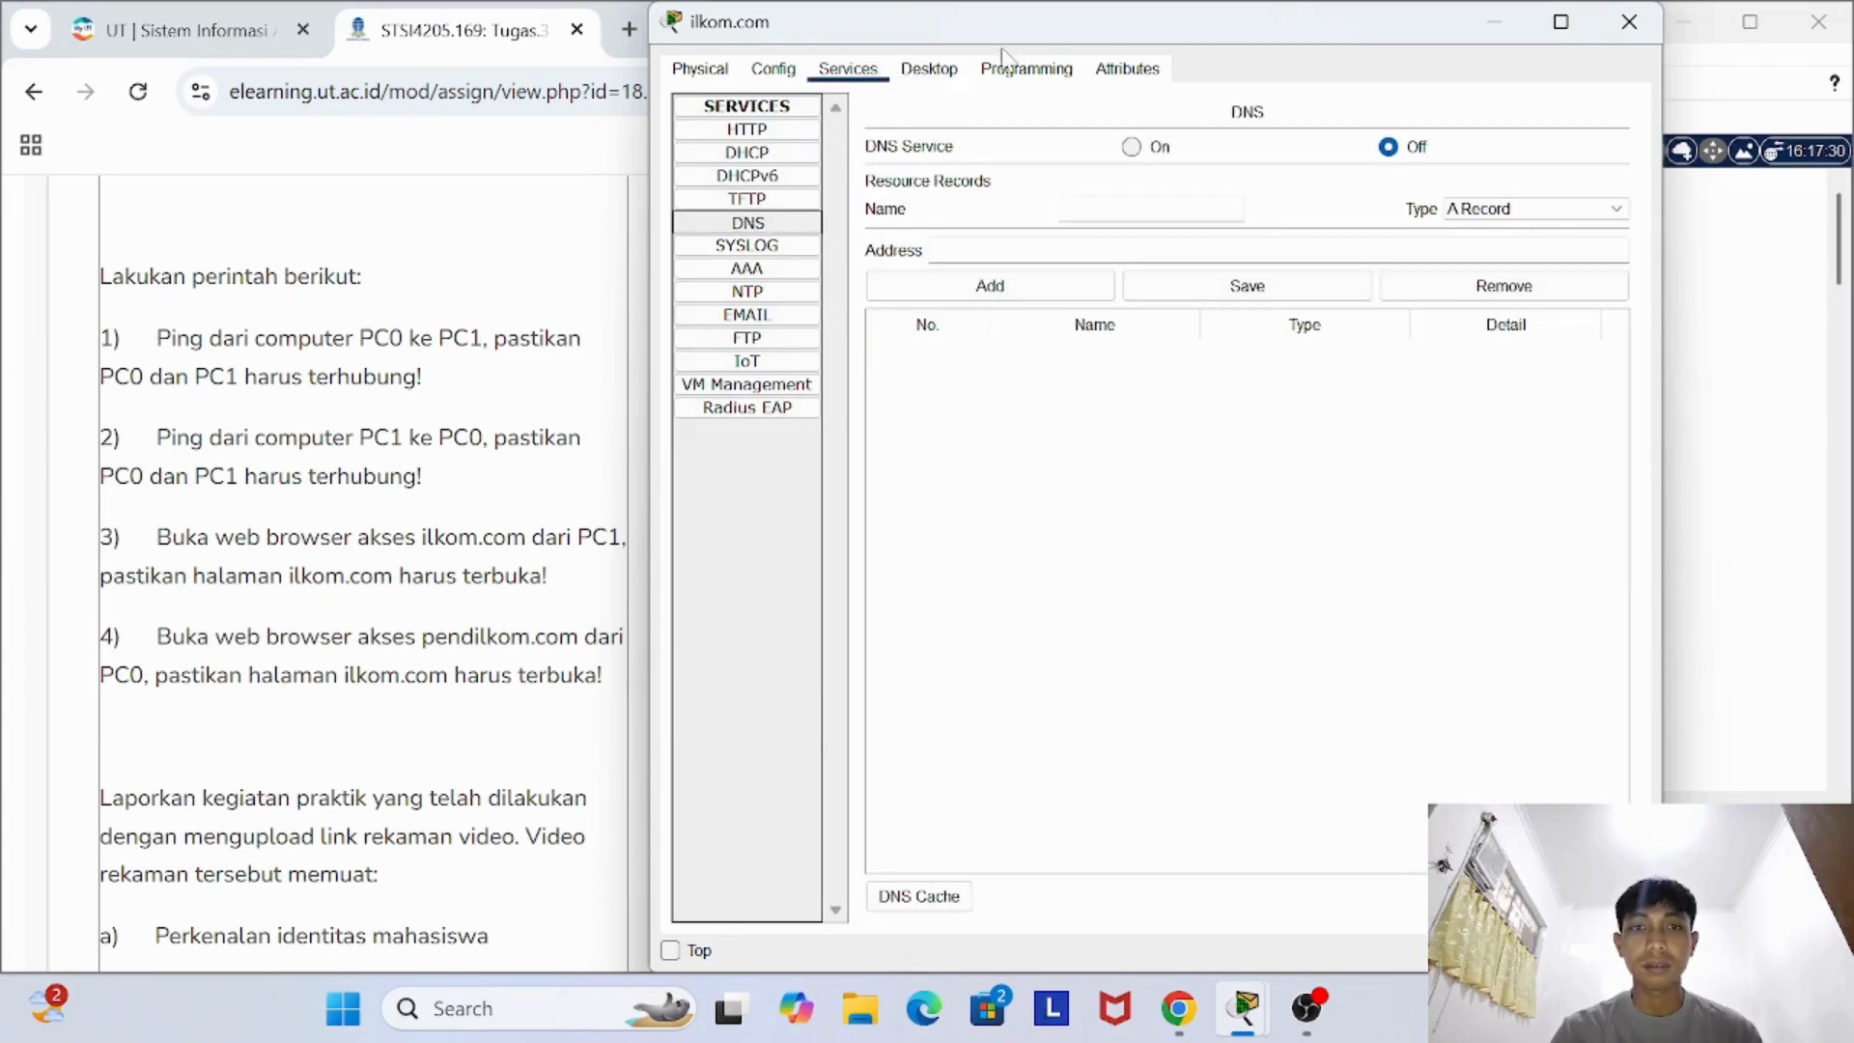
click(931, 69)
click(847, 73)
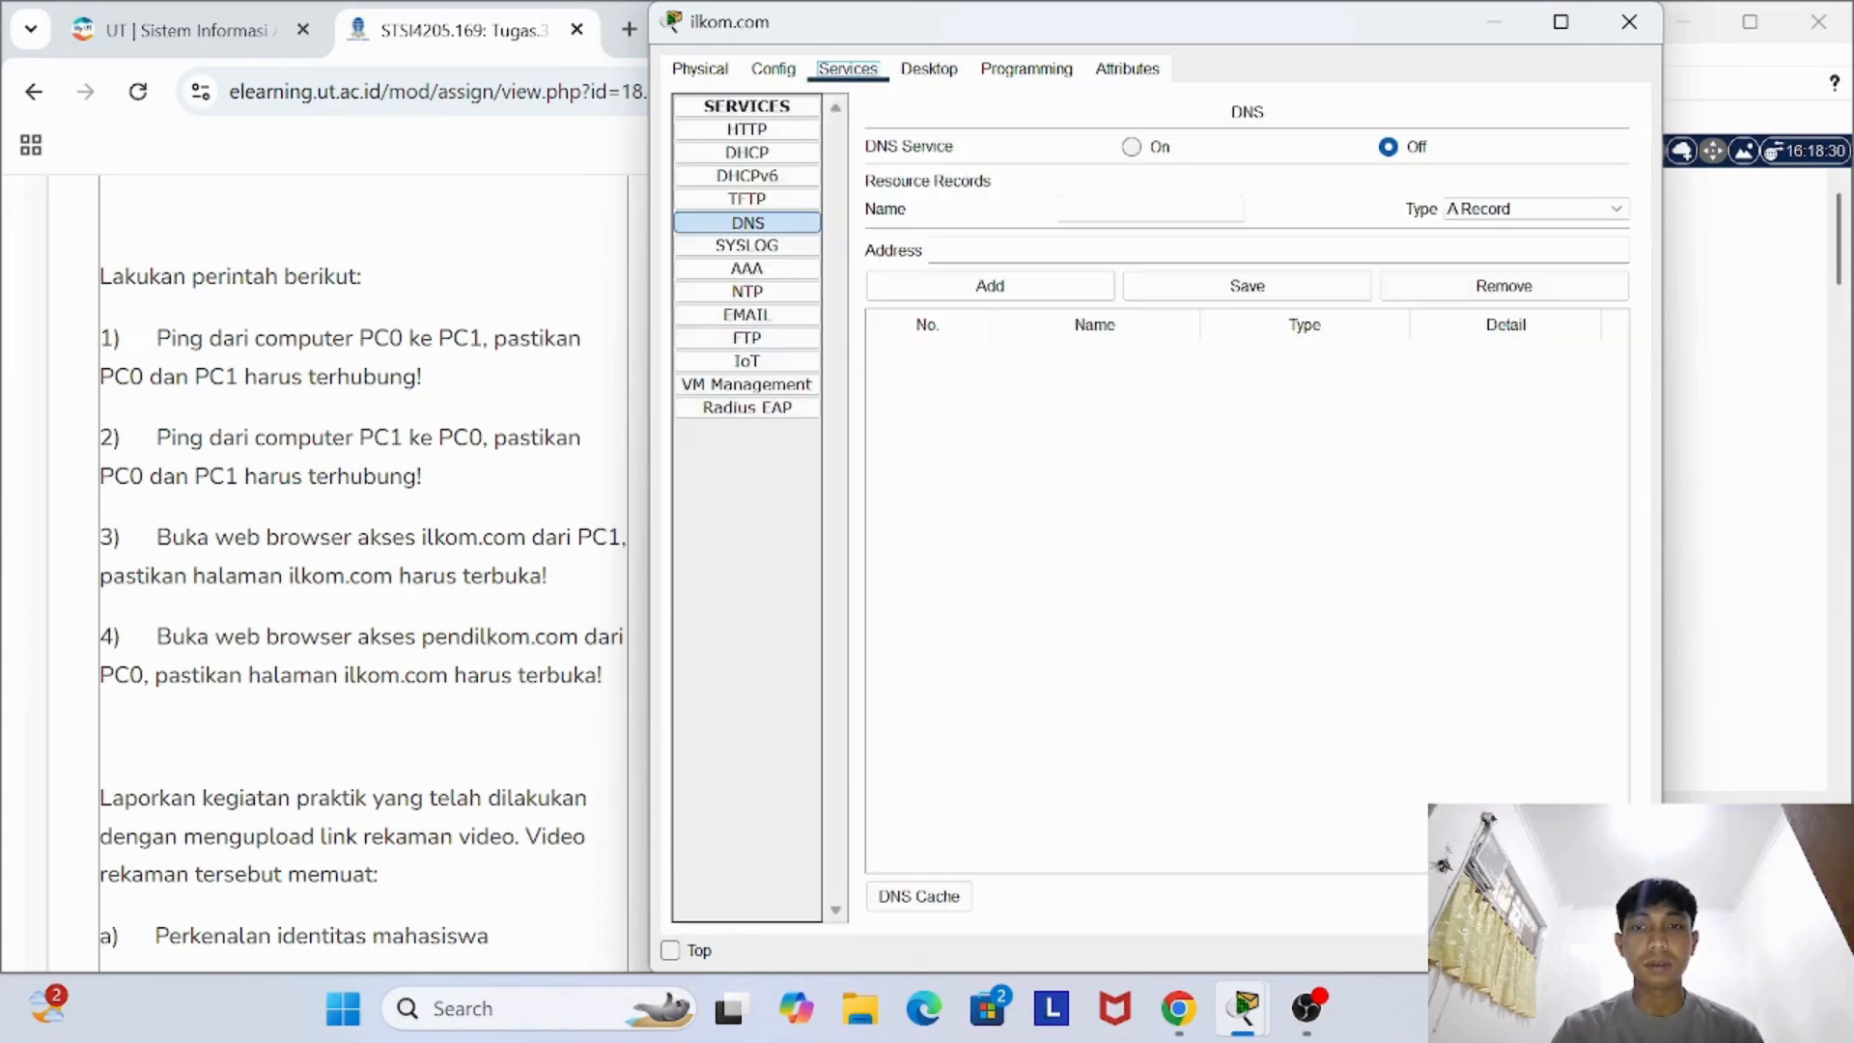
- Recheck the ilkom.com server's configuration and services and close it, then view the pendilkom.com server's global settings and close its window
click(772, 70)
click(848, 72)
click(1628, 21)
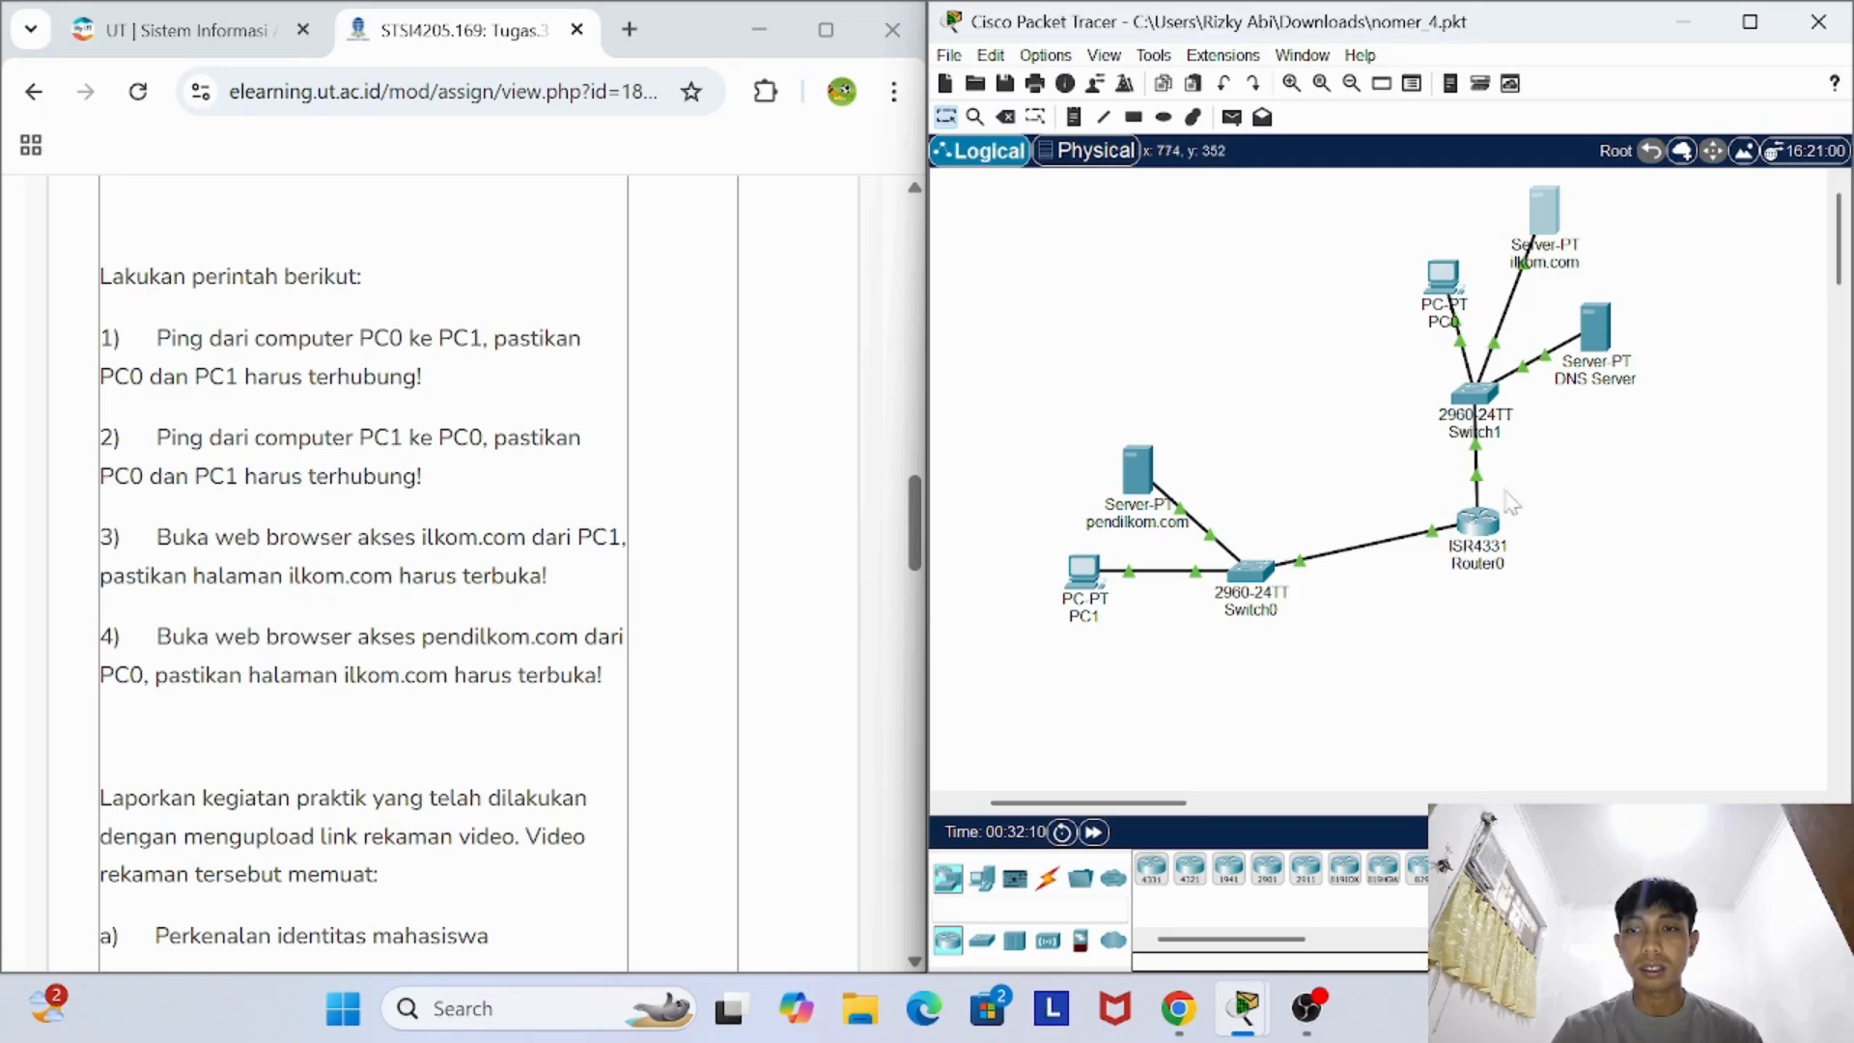
click(1138, 470)
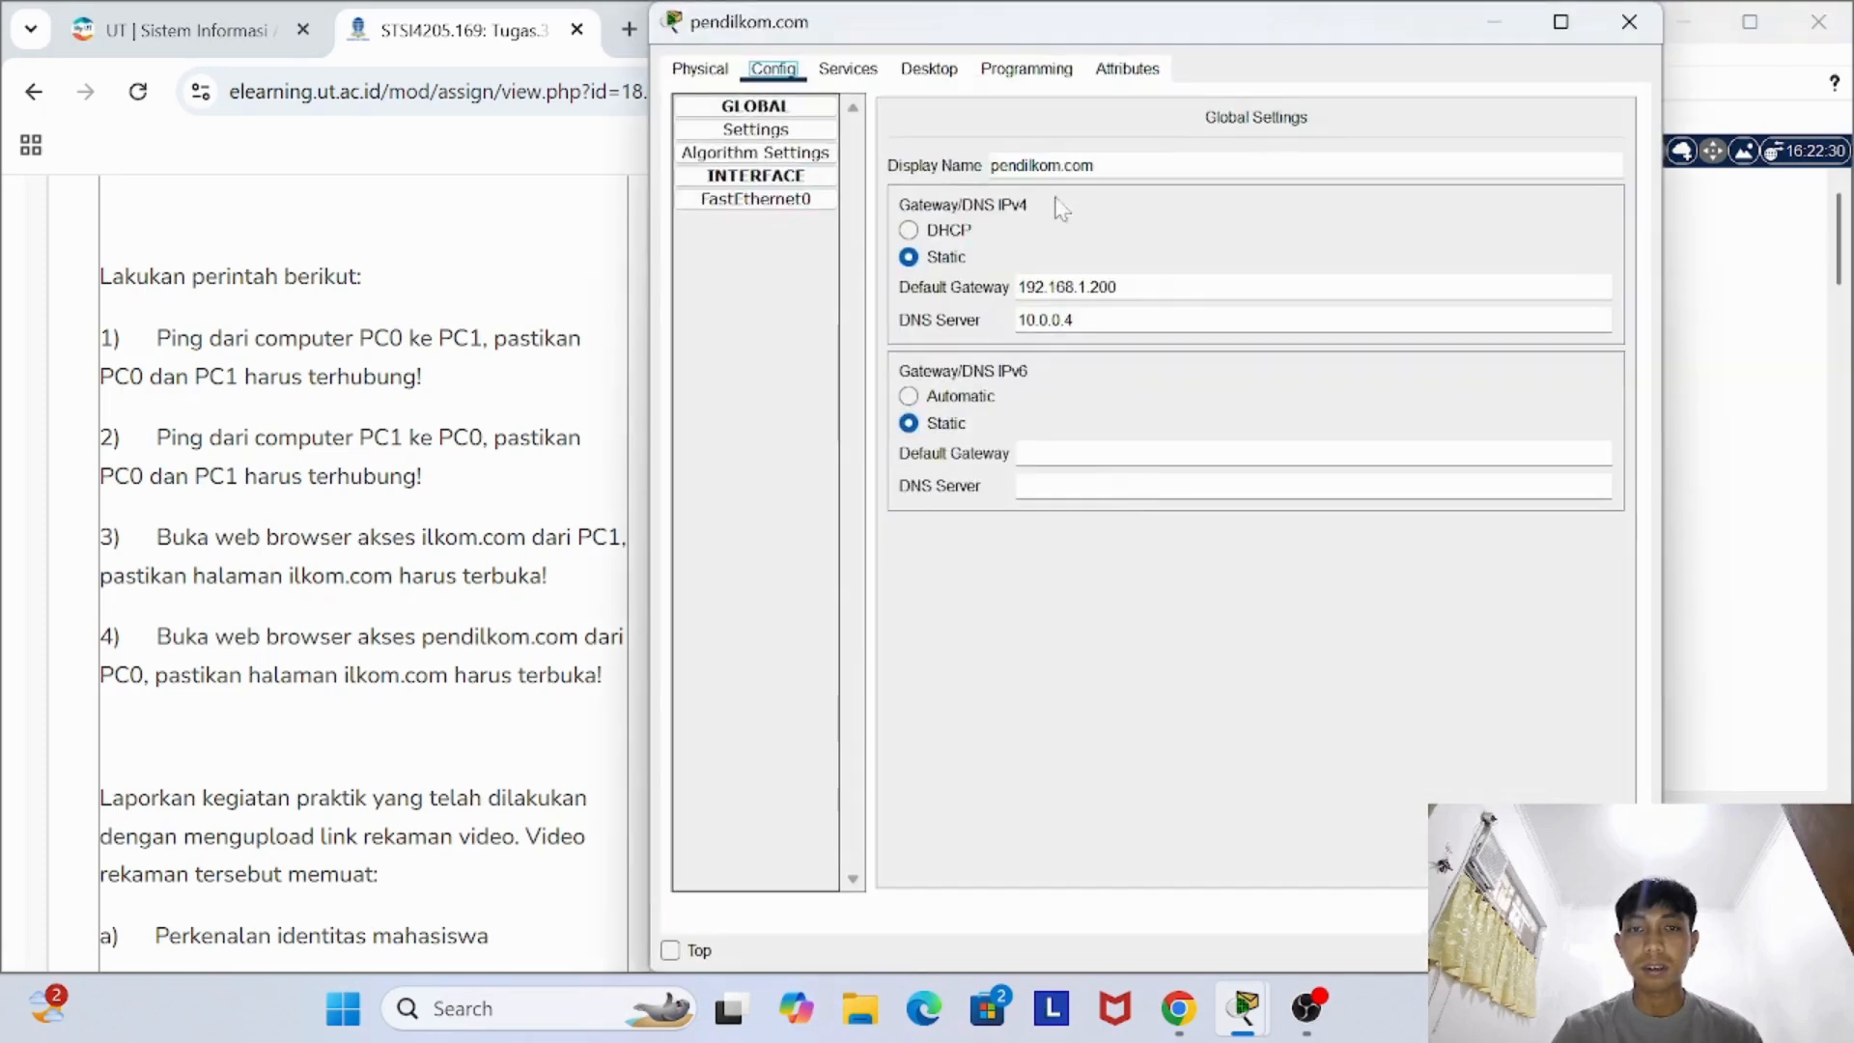
click(1628, 21)
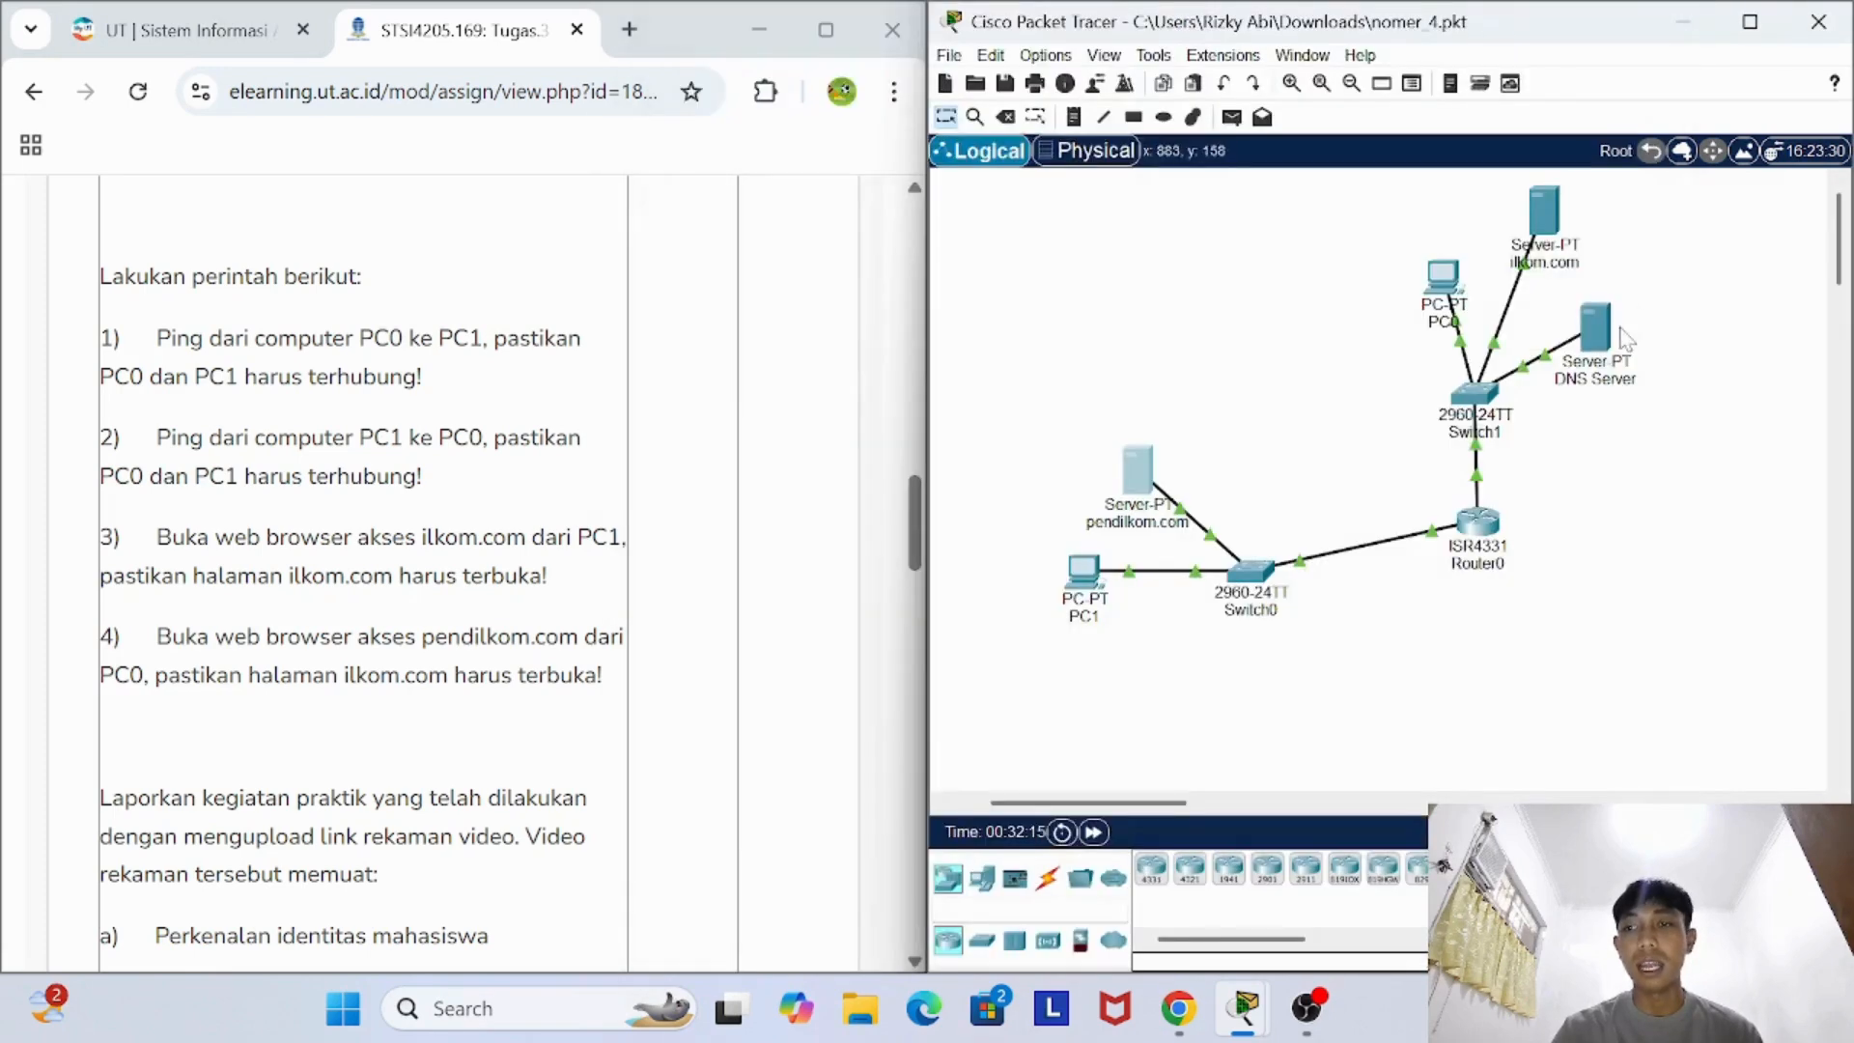
- Inspect the DNS Server's A records for ilkom.com and pendilkom.com in its DNS service, and close its window
click(1595, 328)
click(866, 78)
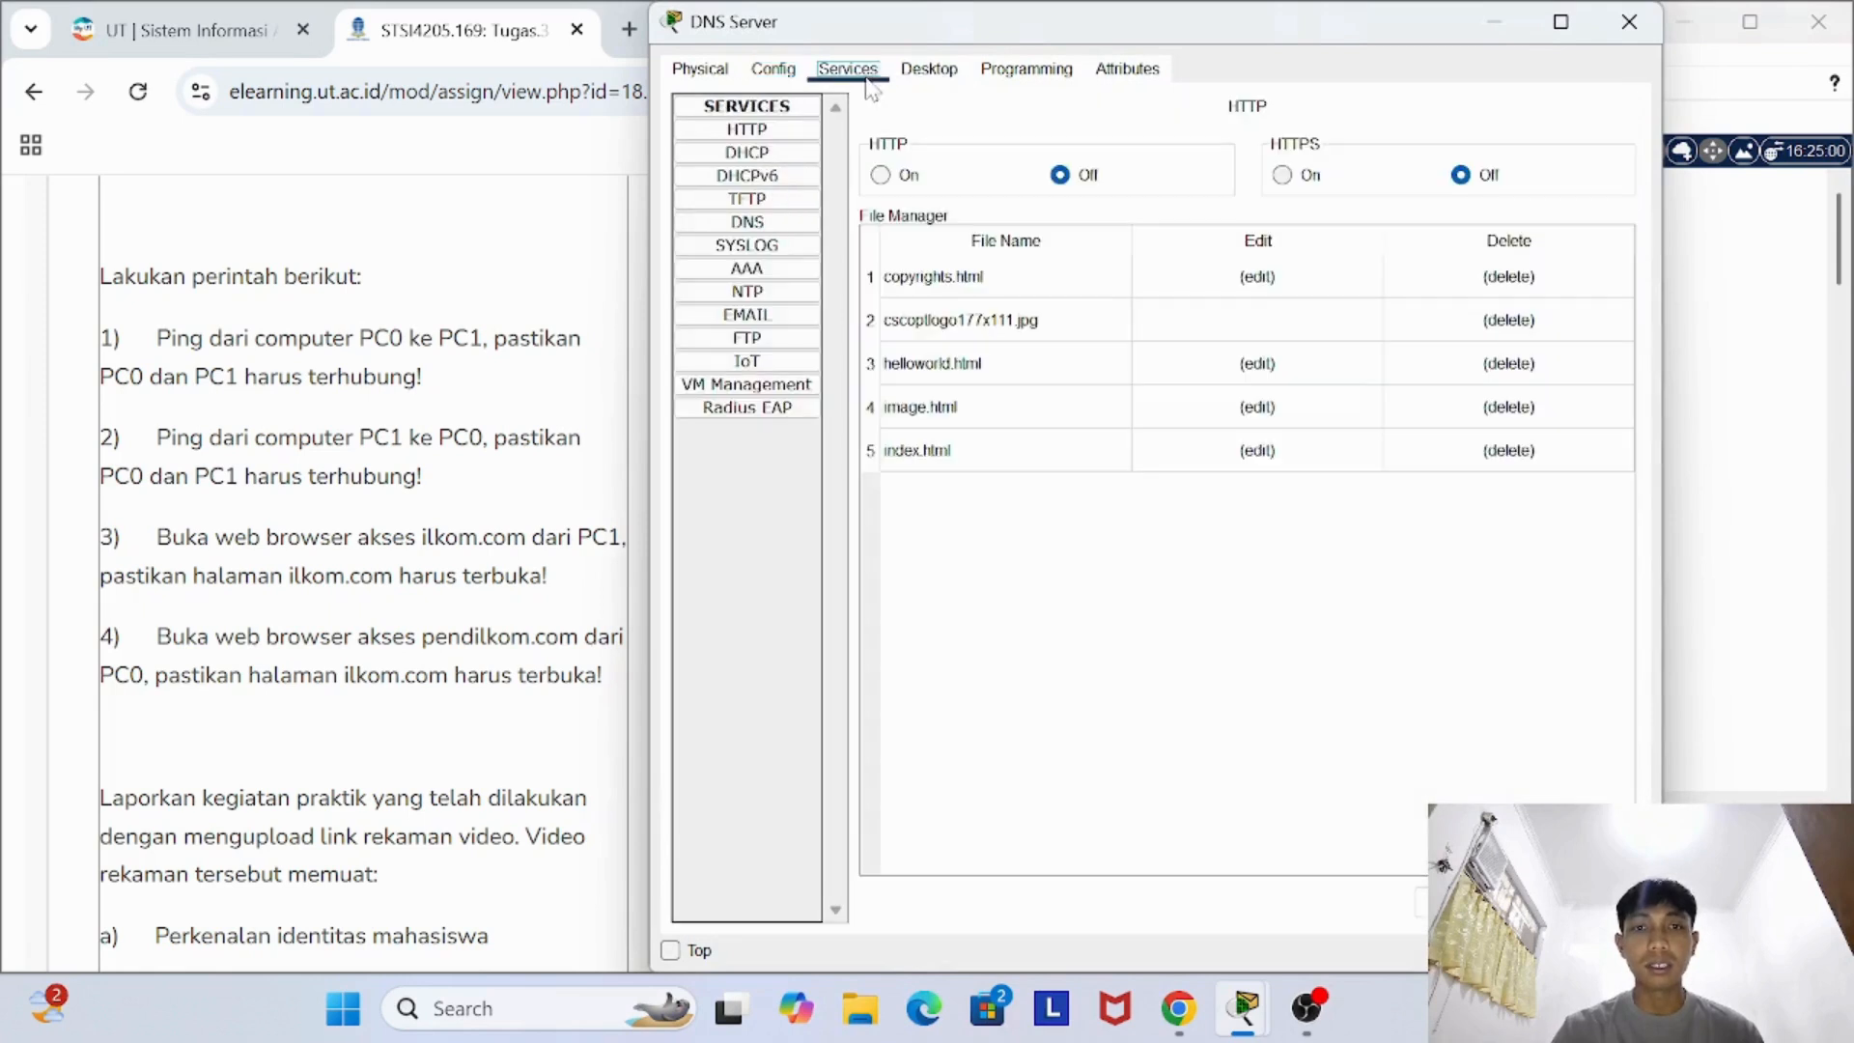
click(776, 225)
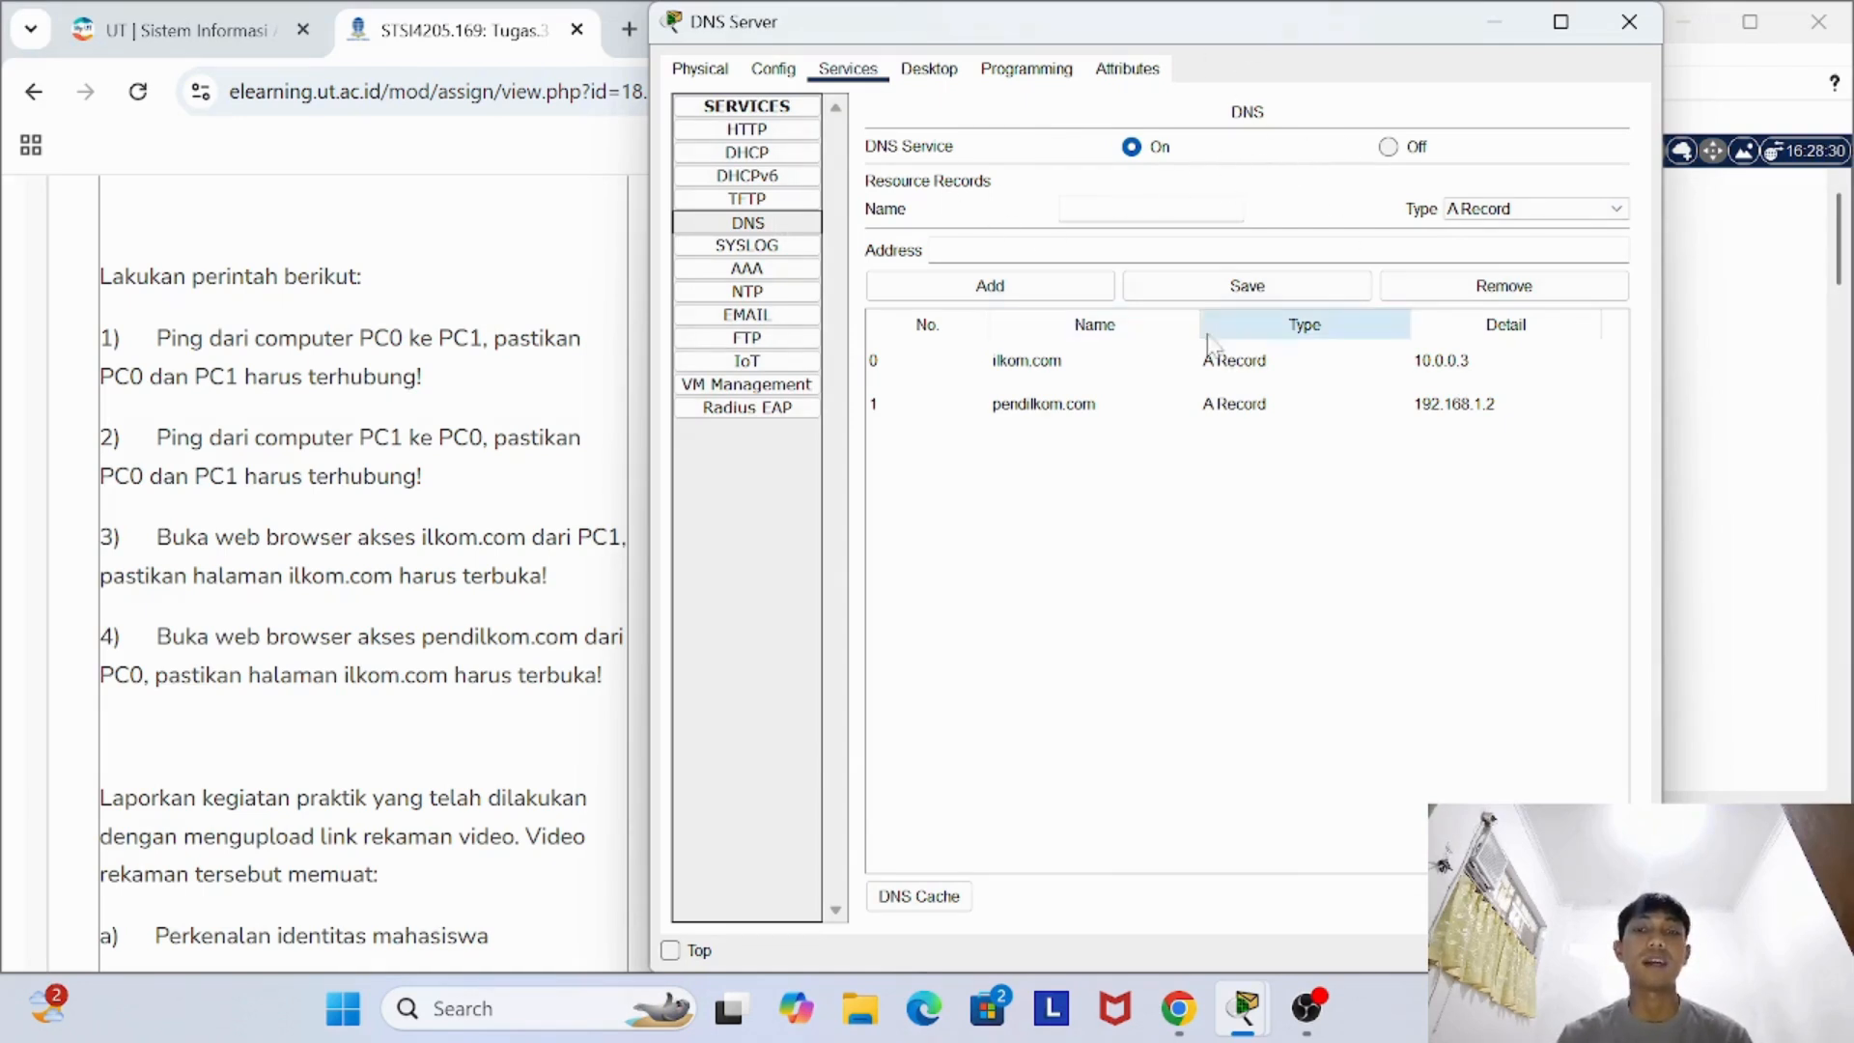
click(1090, 373)
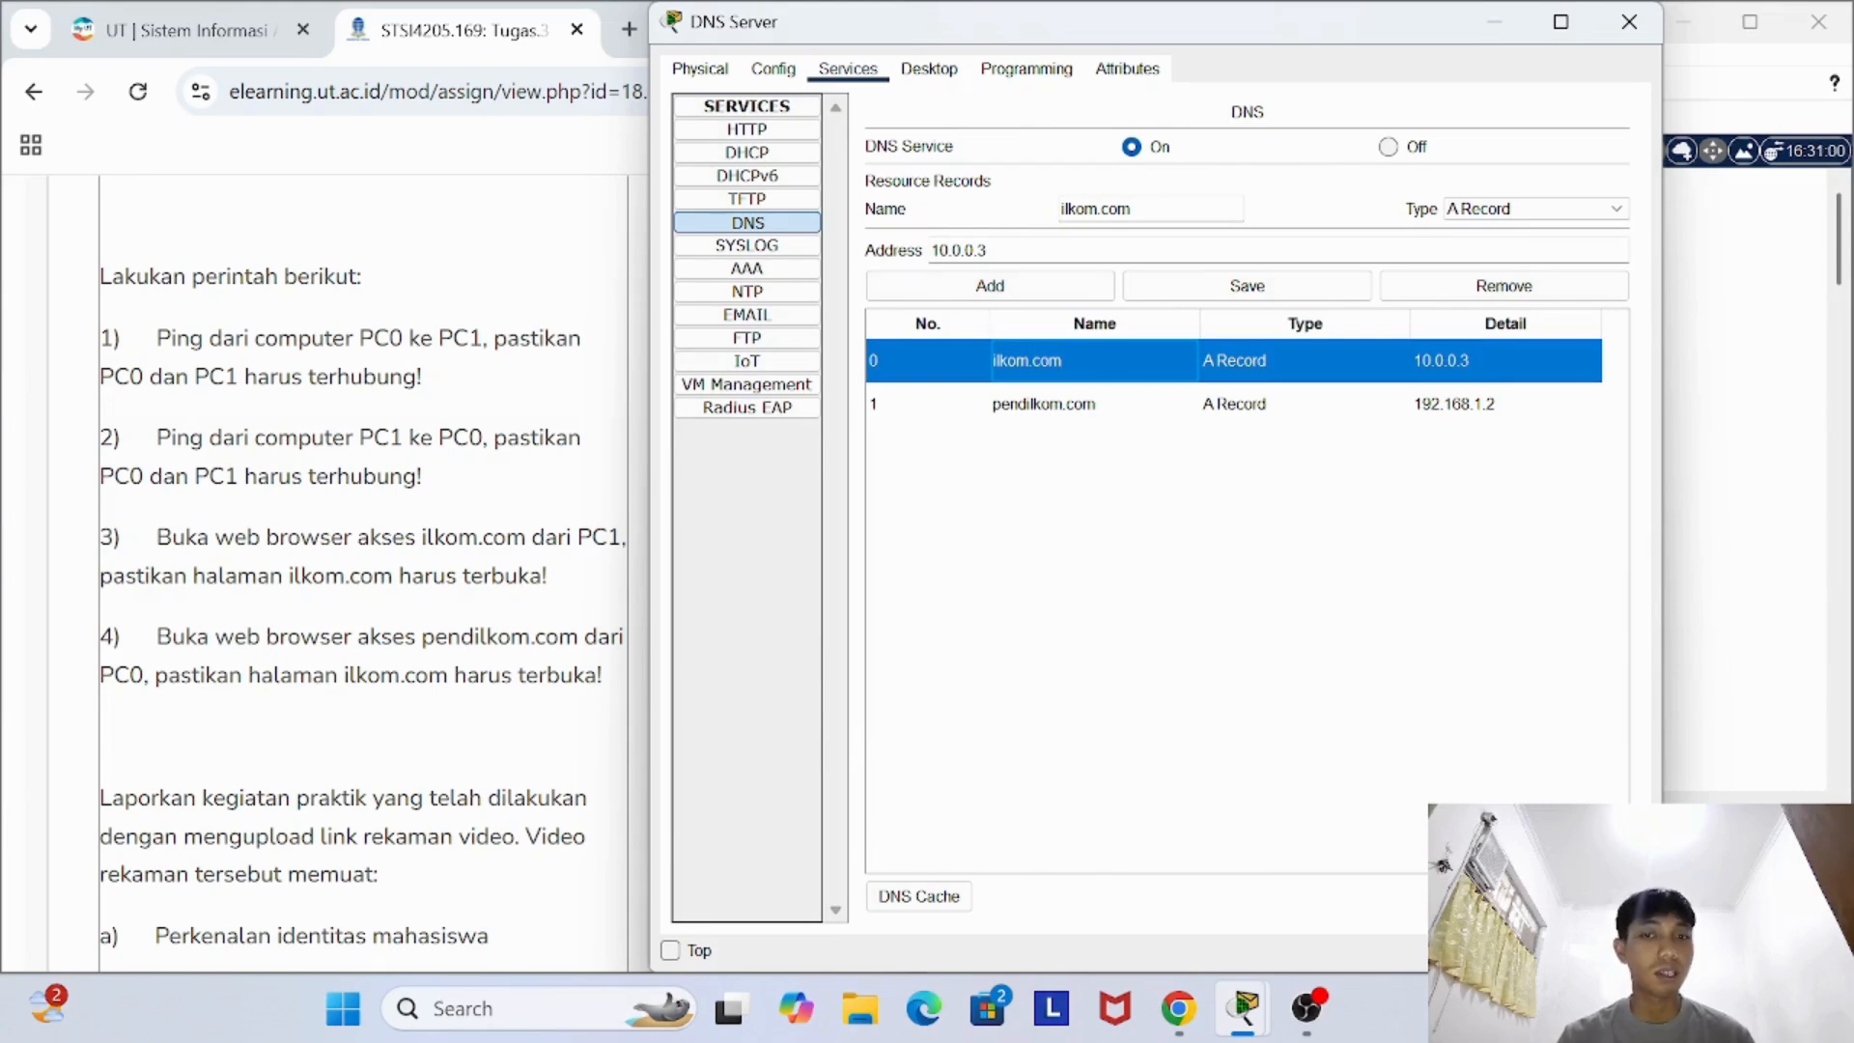
click(1125, 404)
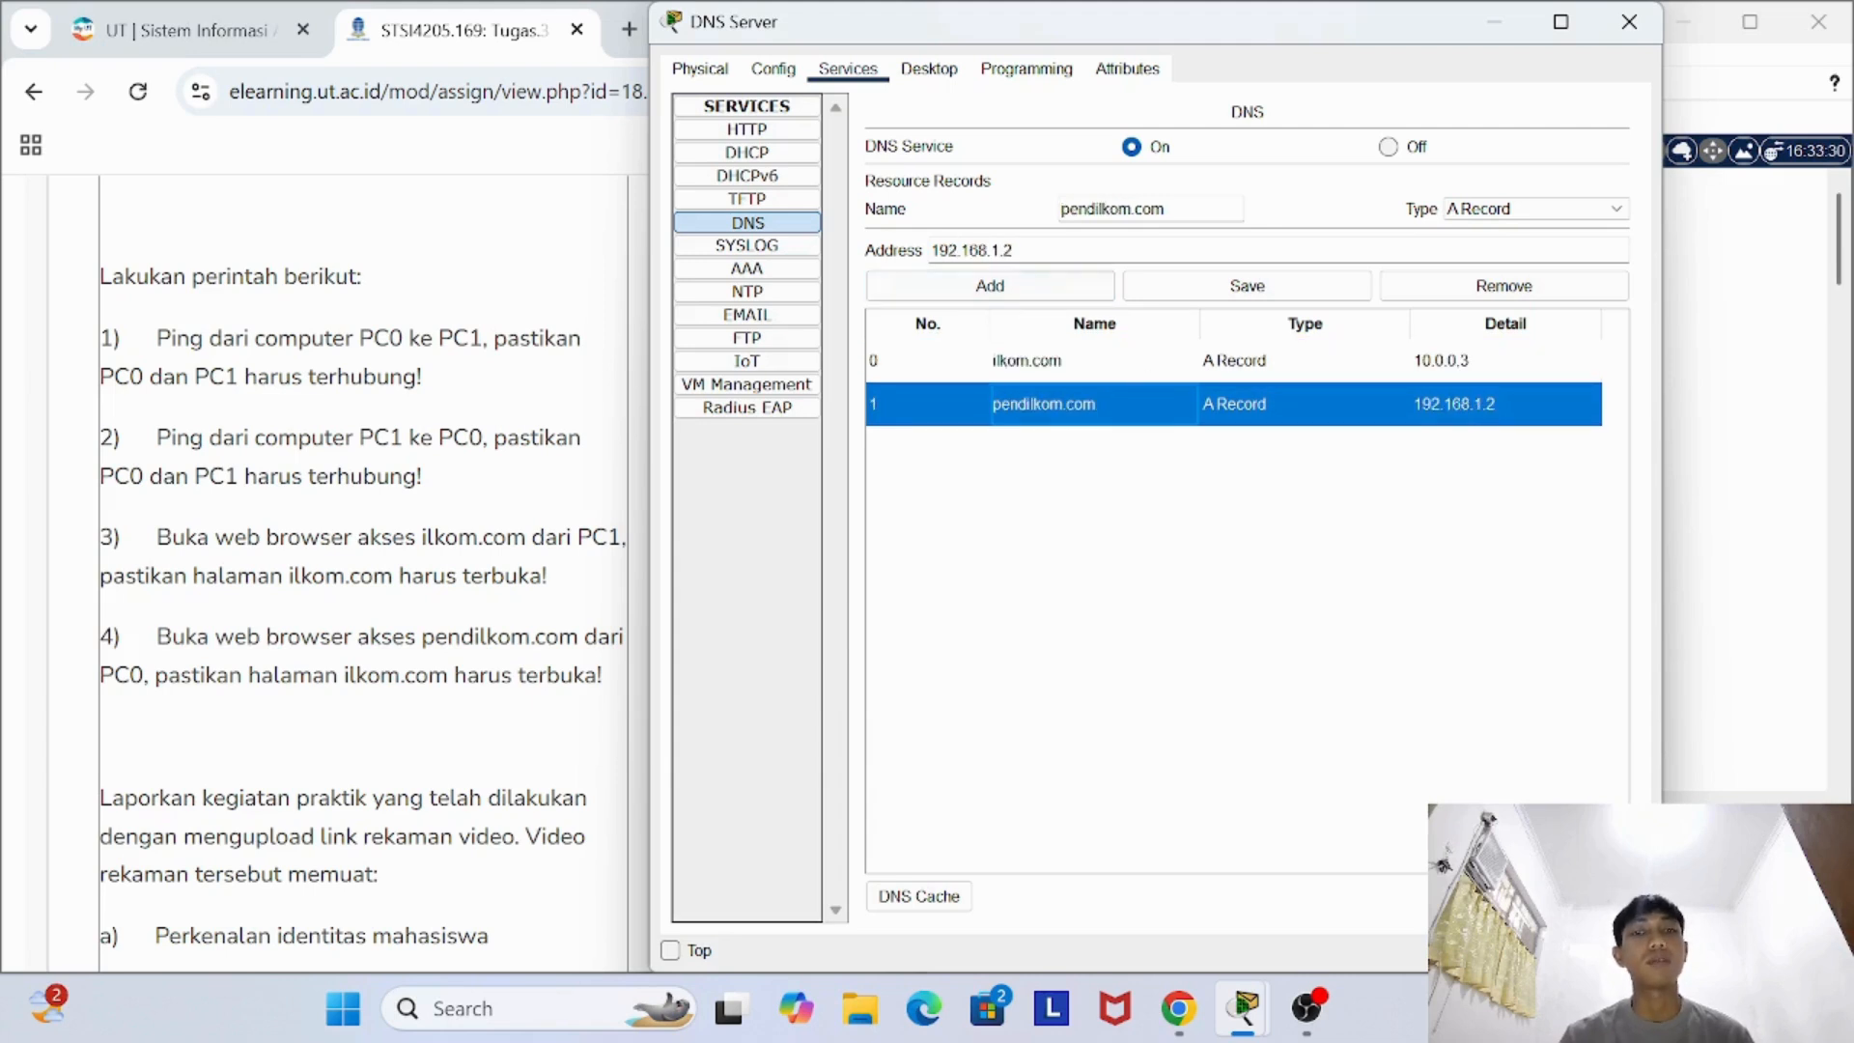
click(1630, 23)
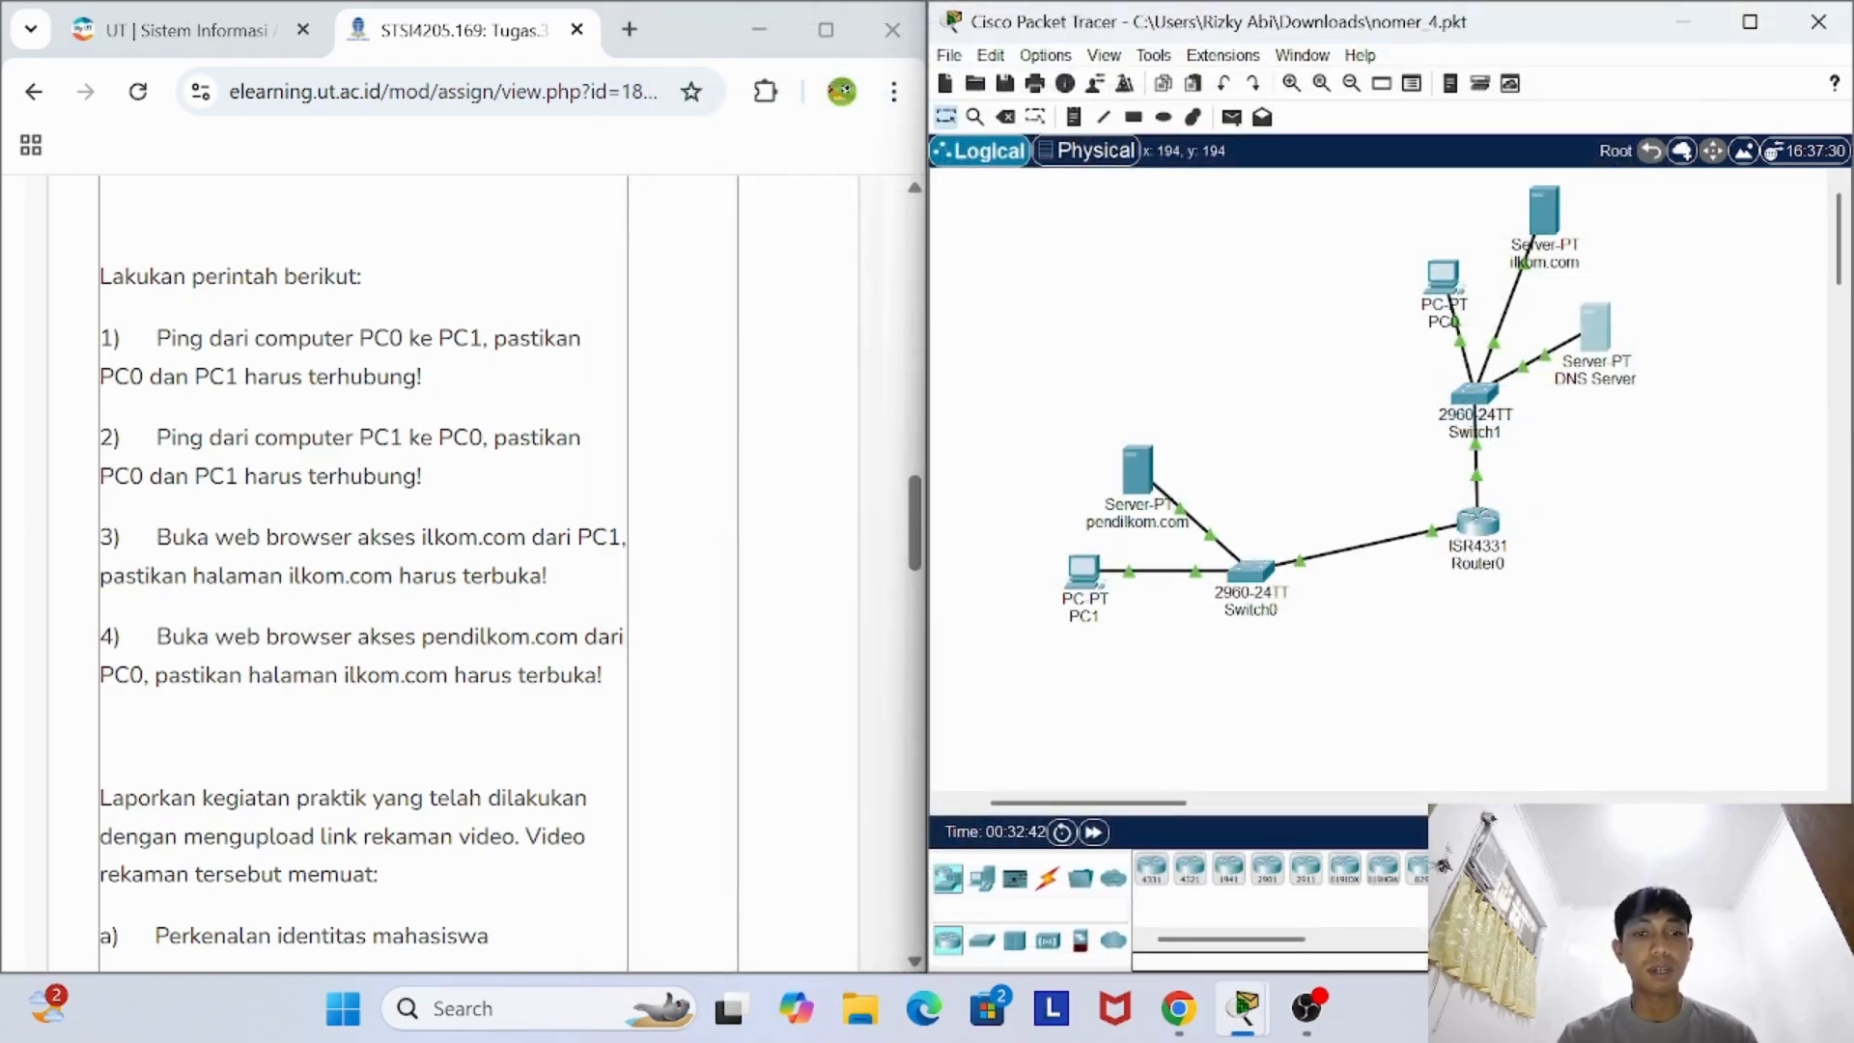
- Load ilkom.com in PC1's web browser to test access to the site, and close PC1's window
mouse_move(1089, 616)
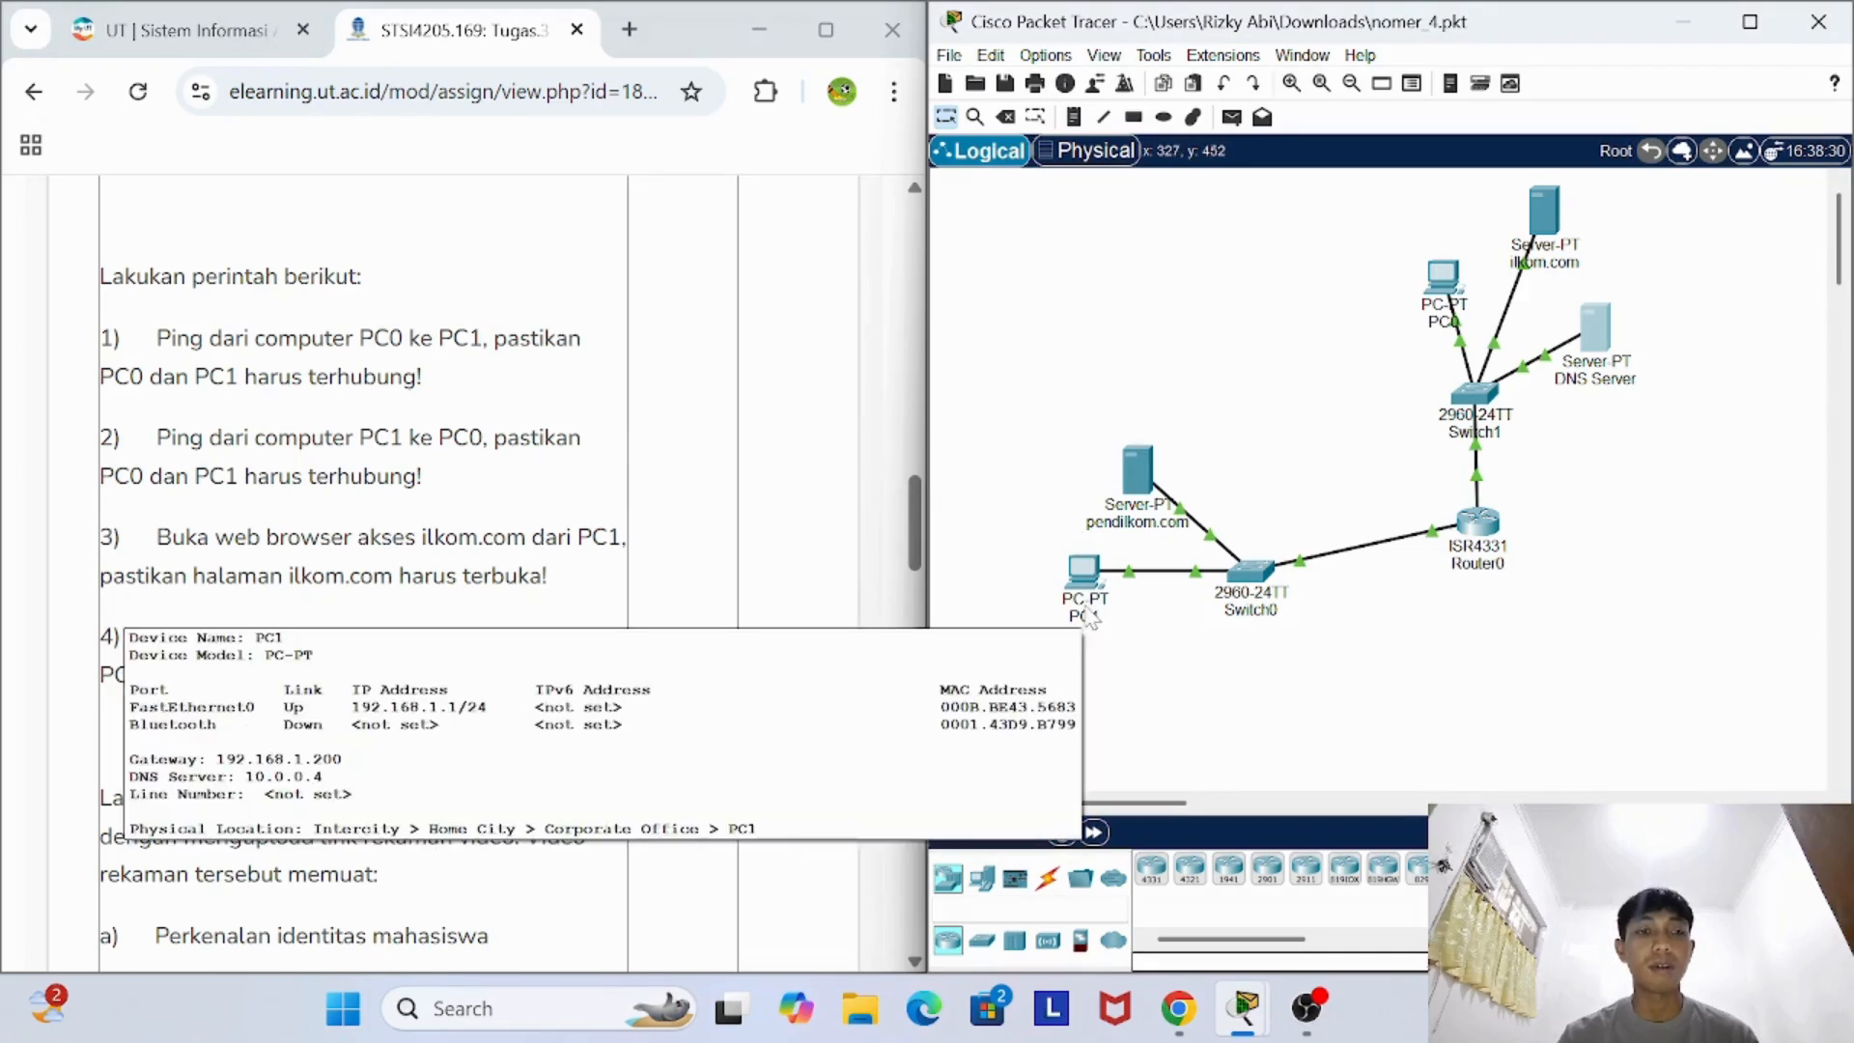
click(1085, 576)
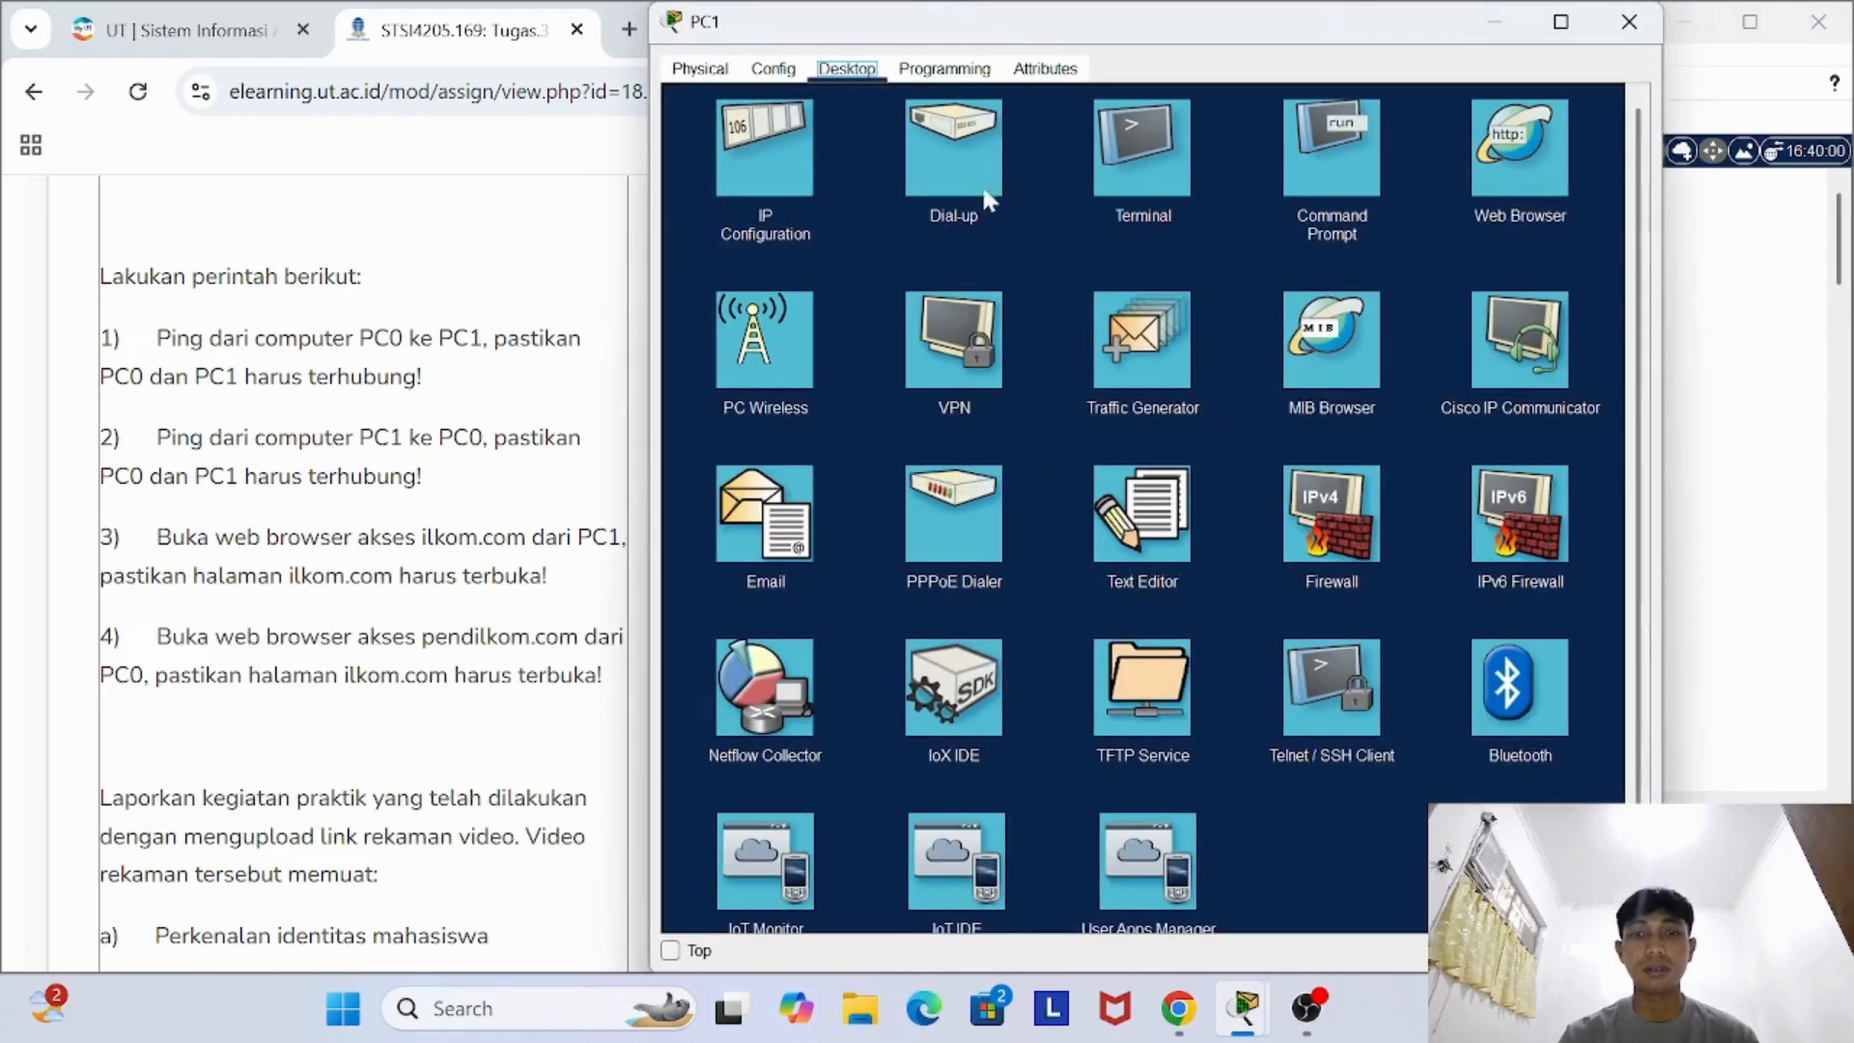
click(1519, 188)
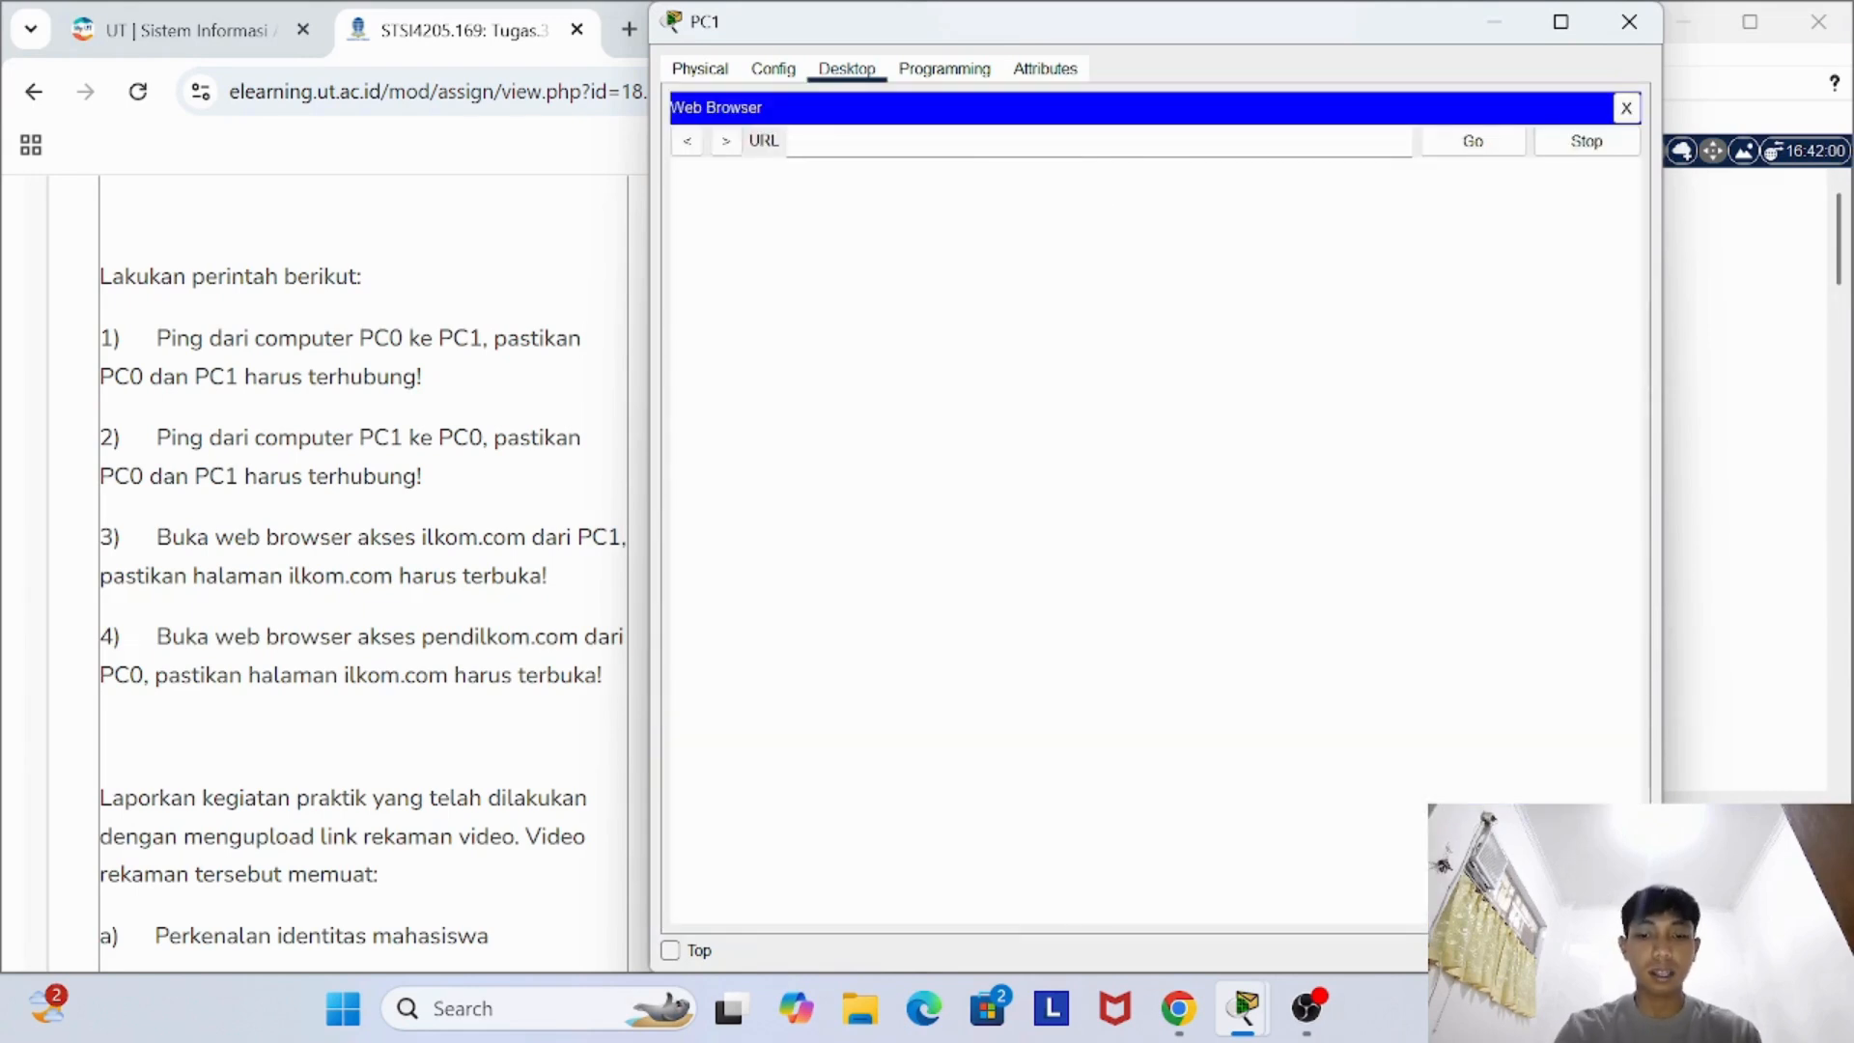
text(ilkom.com)
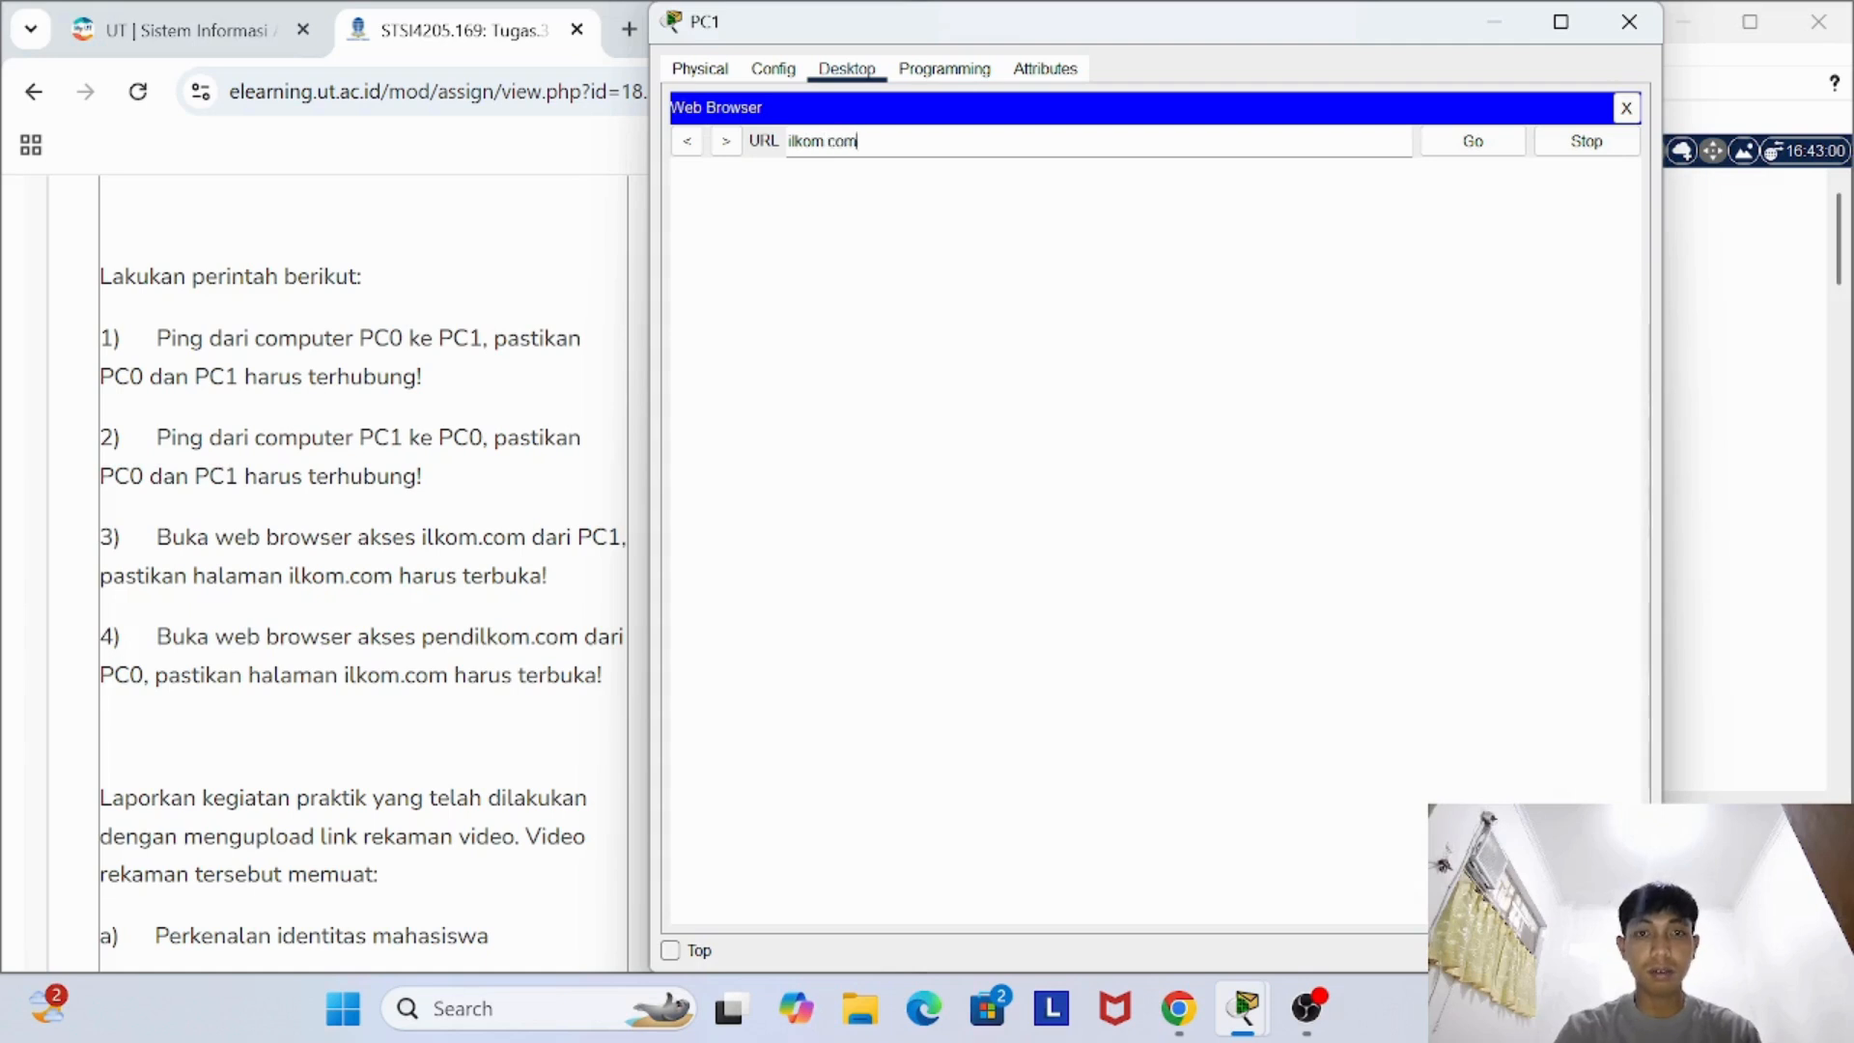
key(Return)
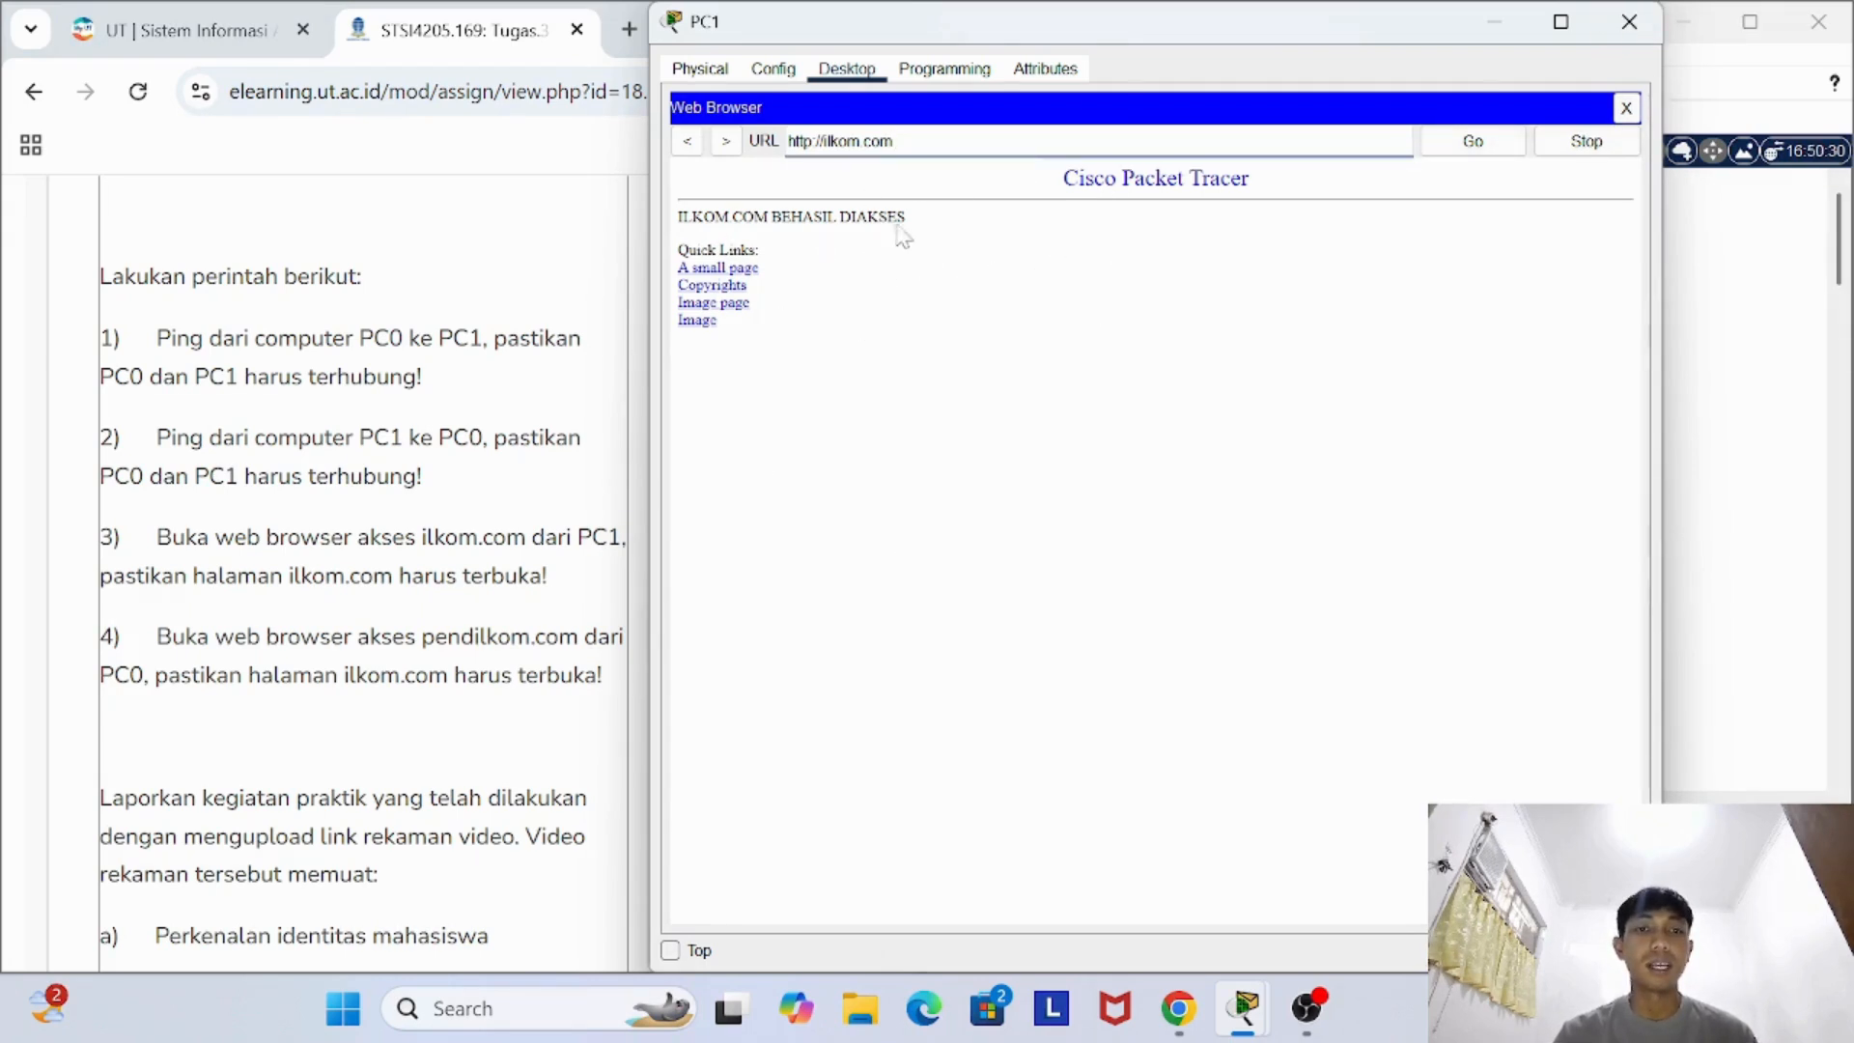
click(1629, 21)
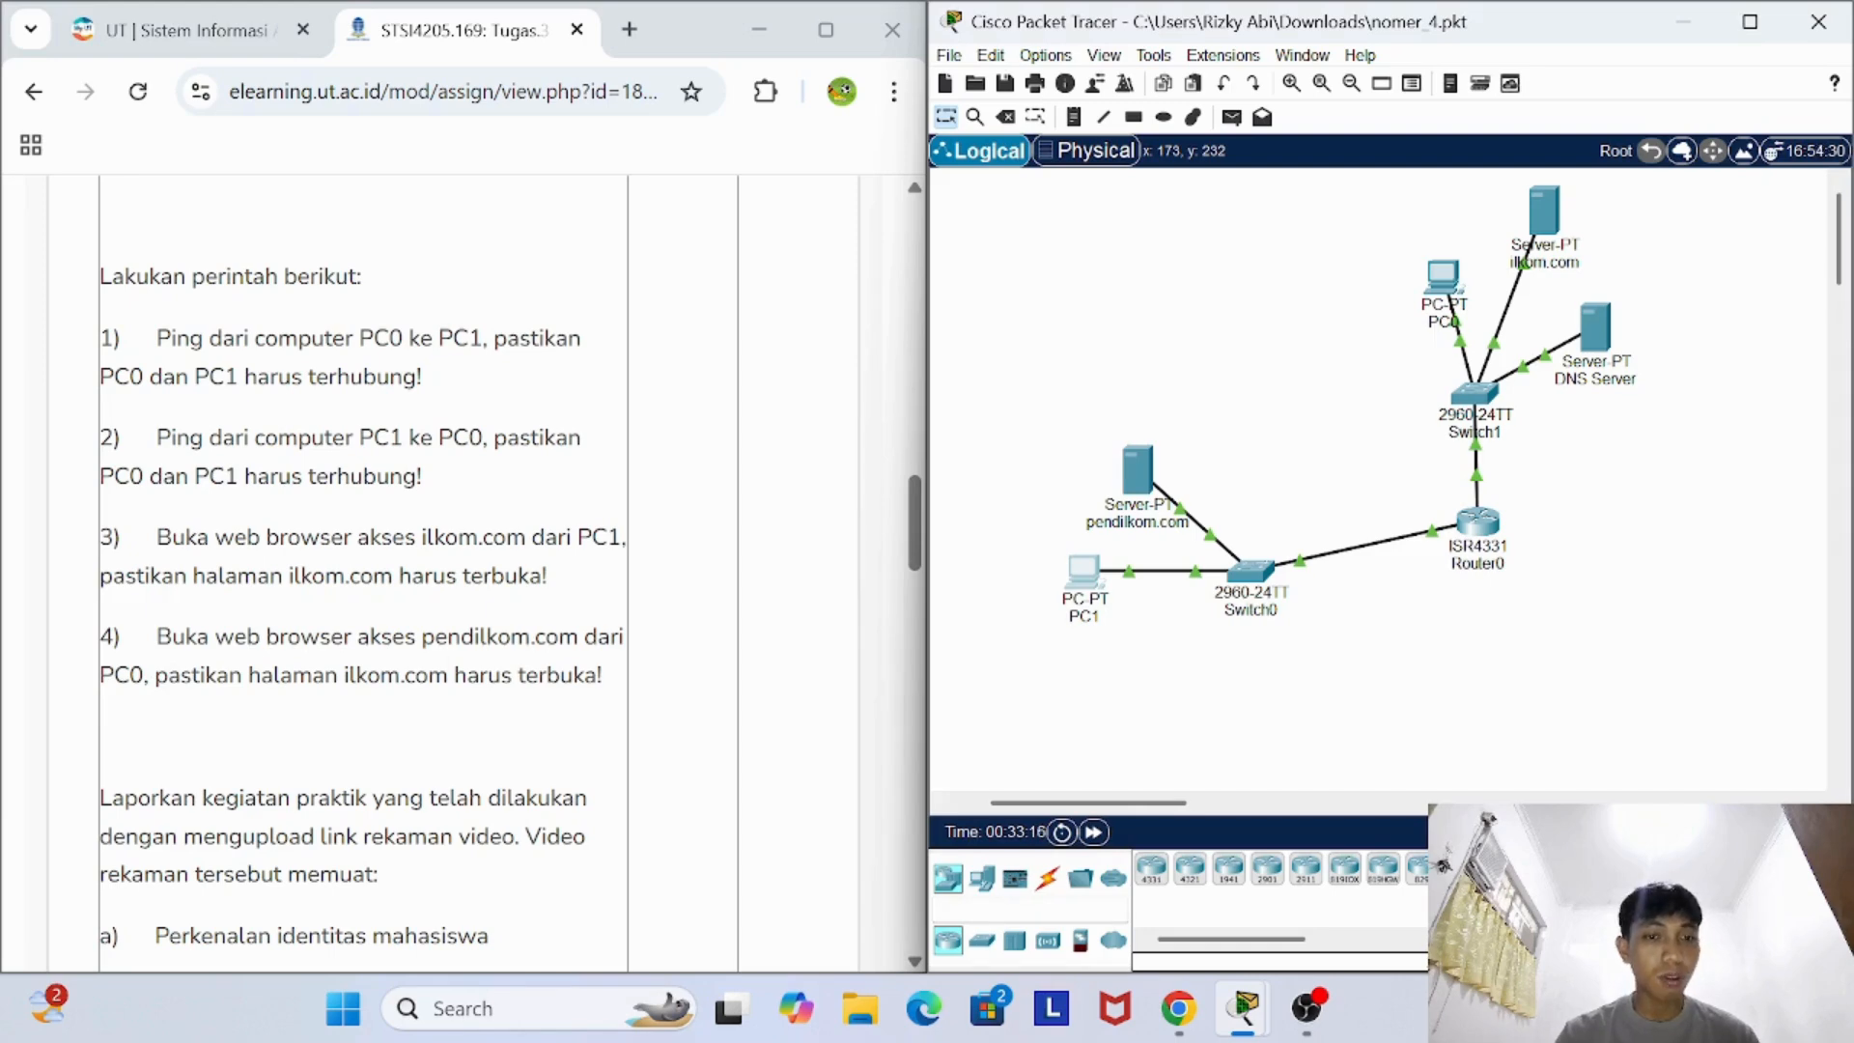
- Load pendilkom.com in PC0's web browser, close PC0's window, and return to the assignment's video report requirements
click(1446, 289)
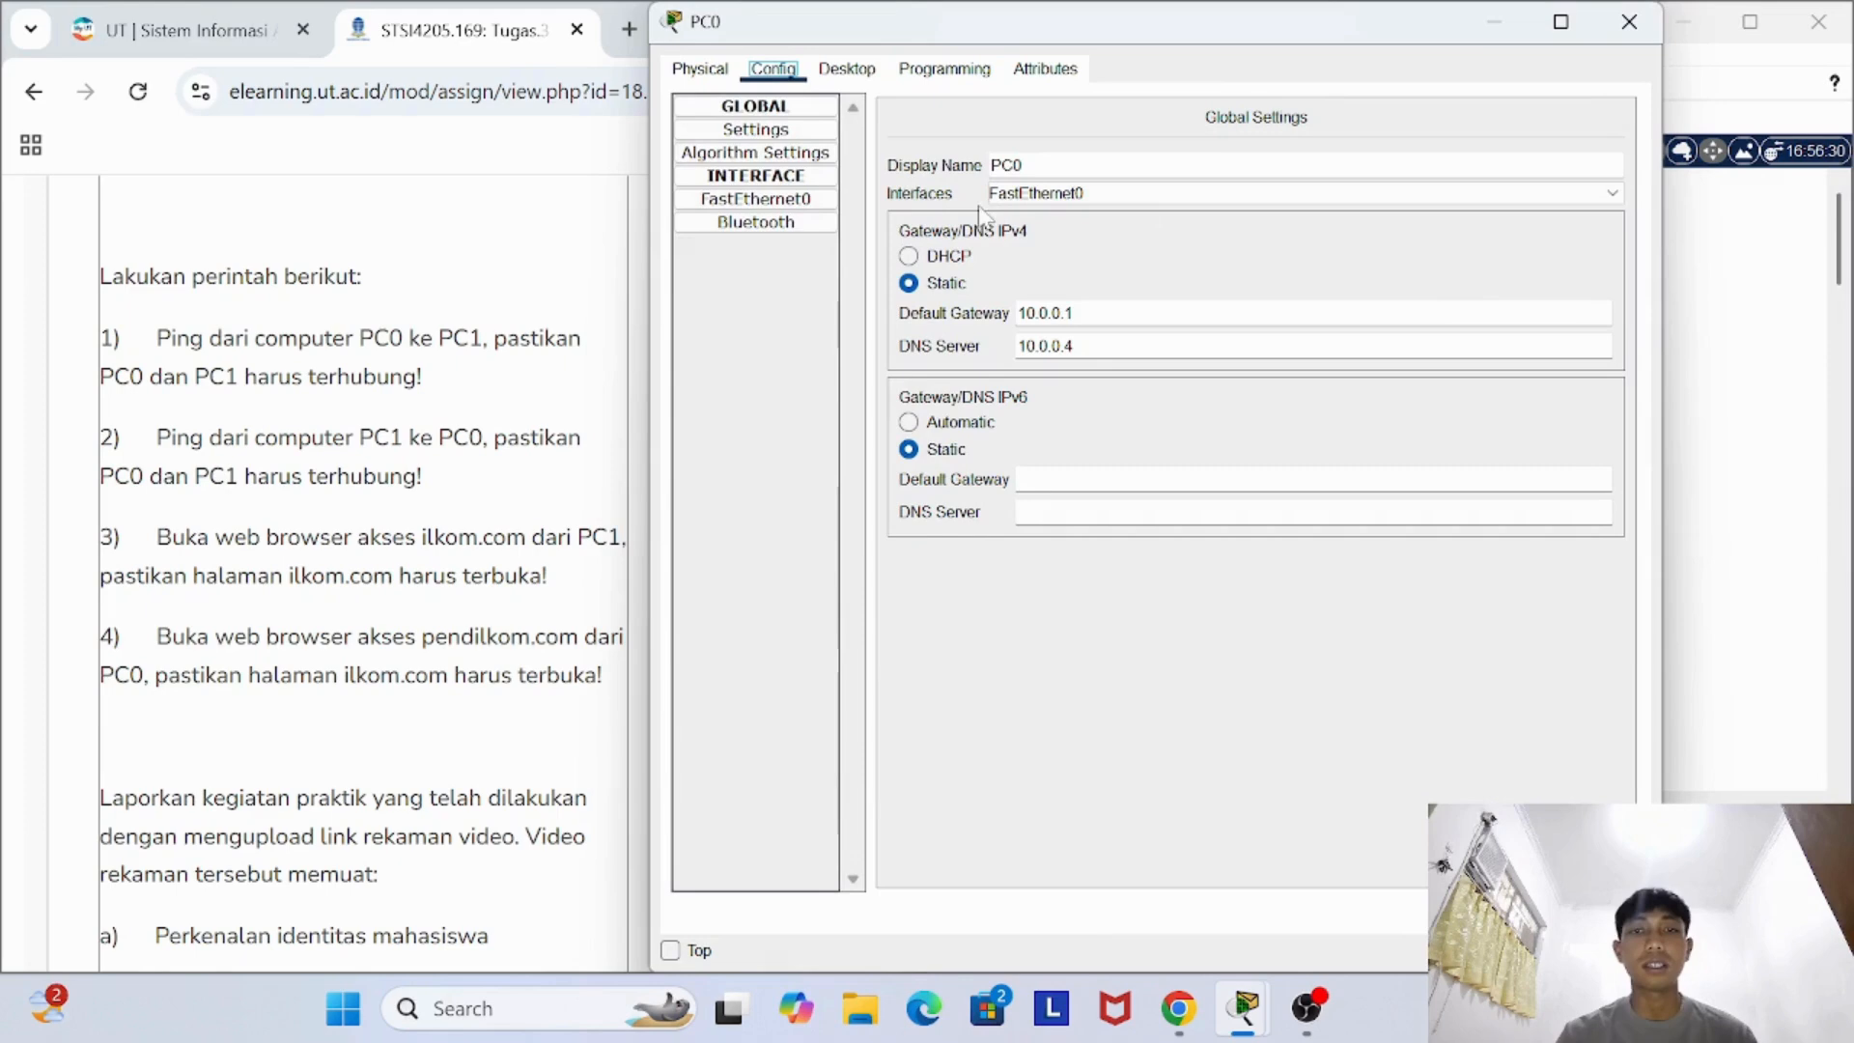
click(863, 81)
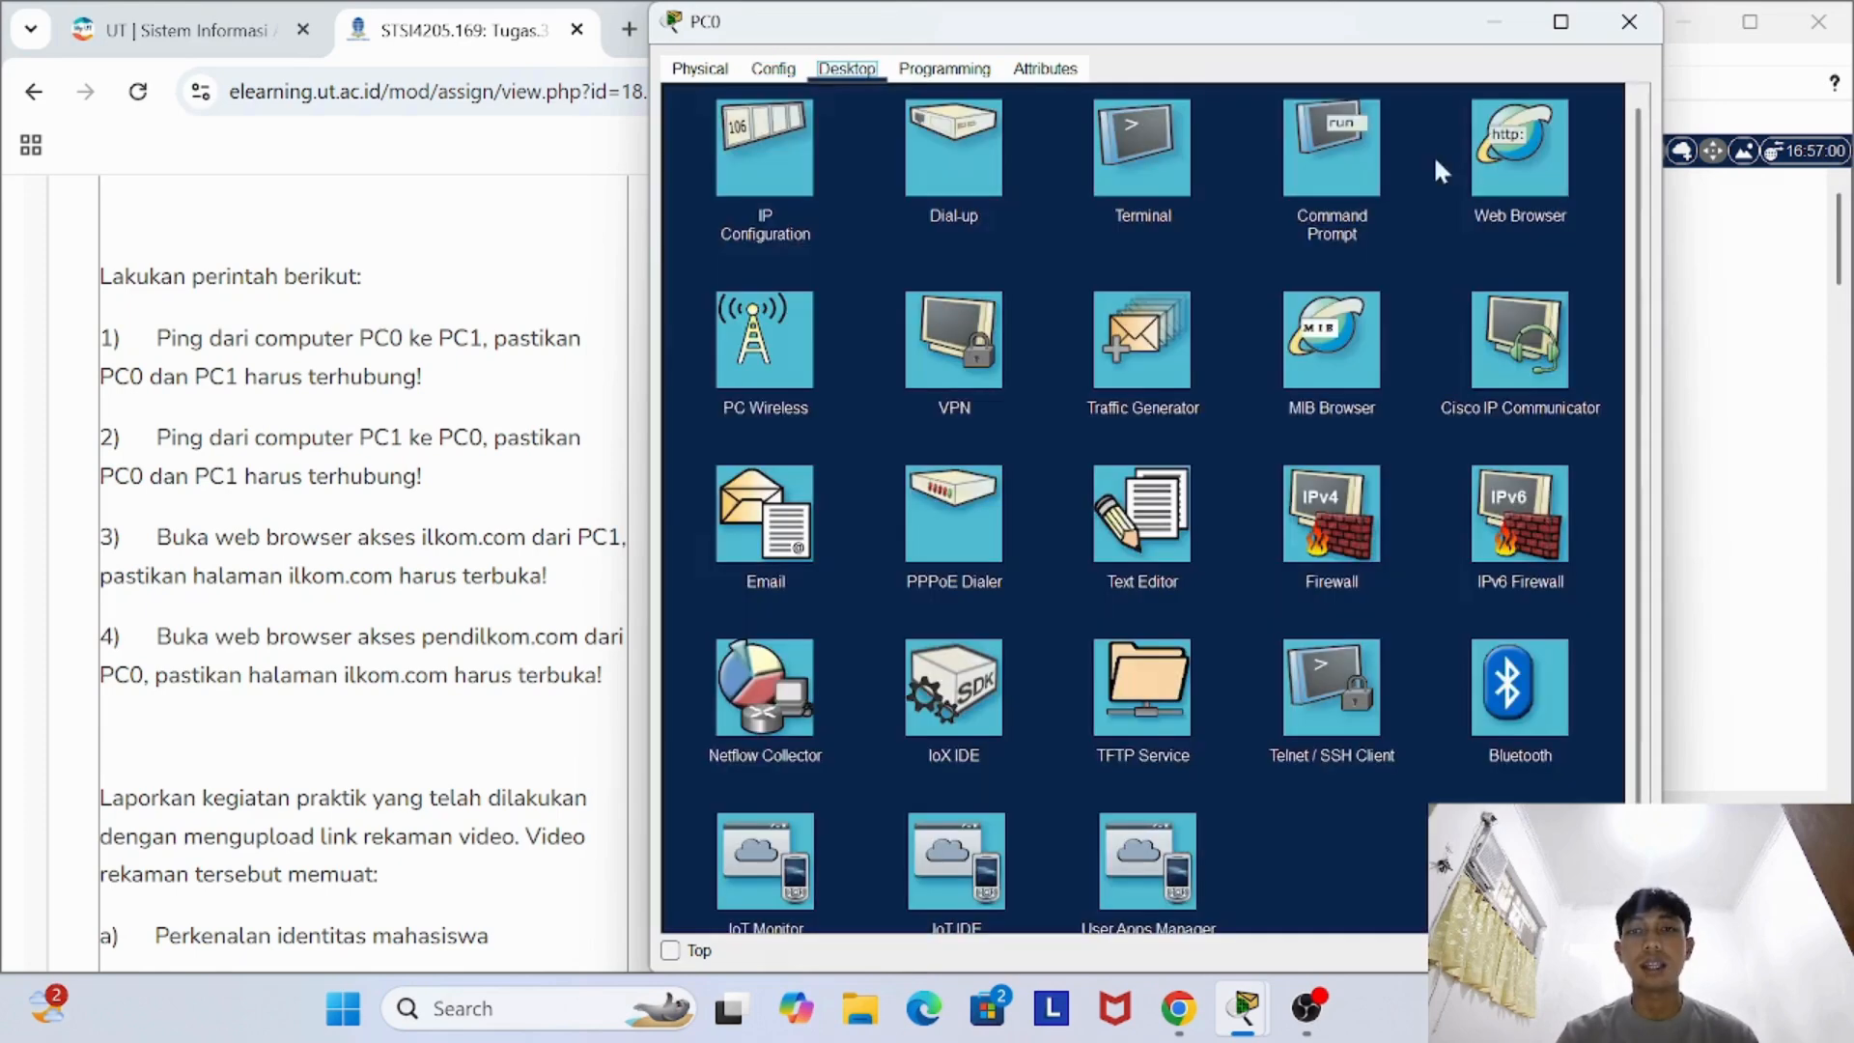
click(1521, 143)
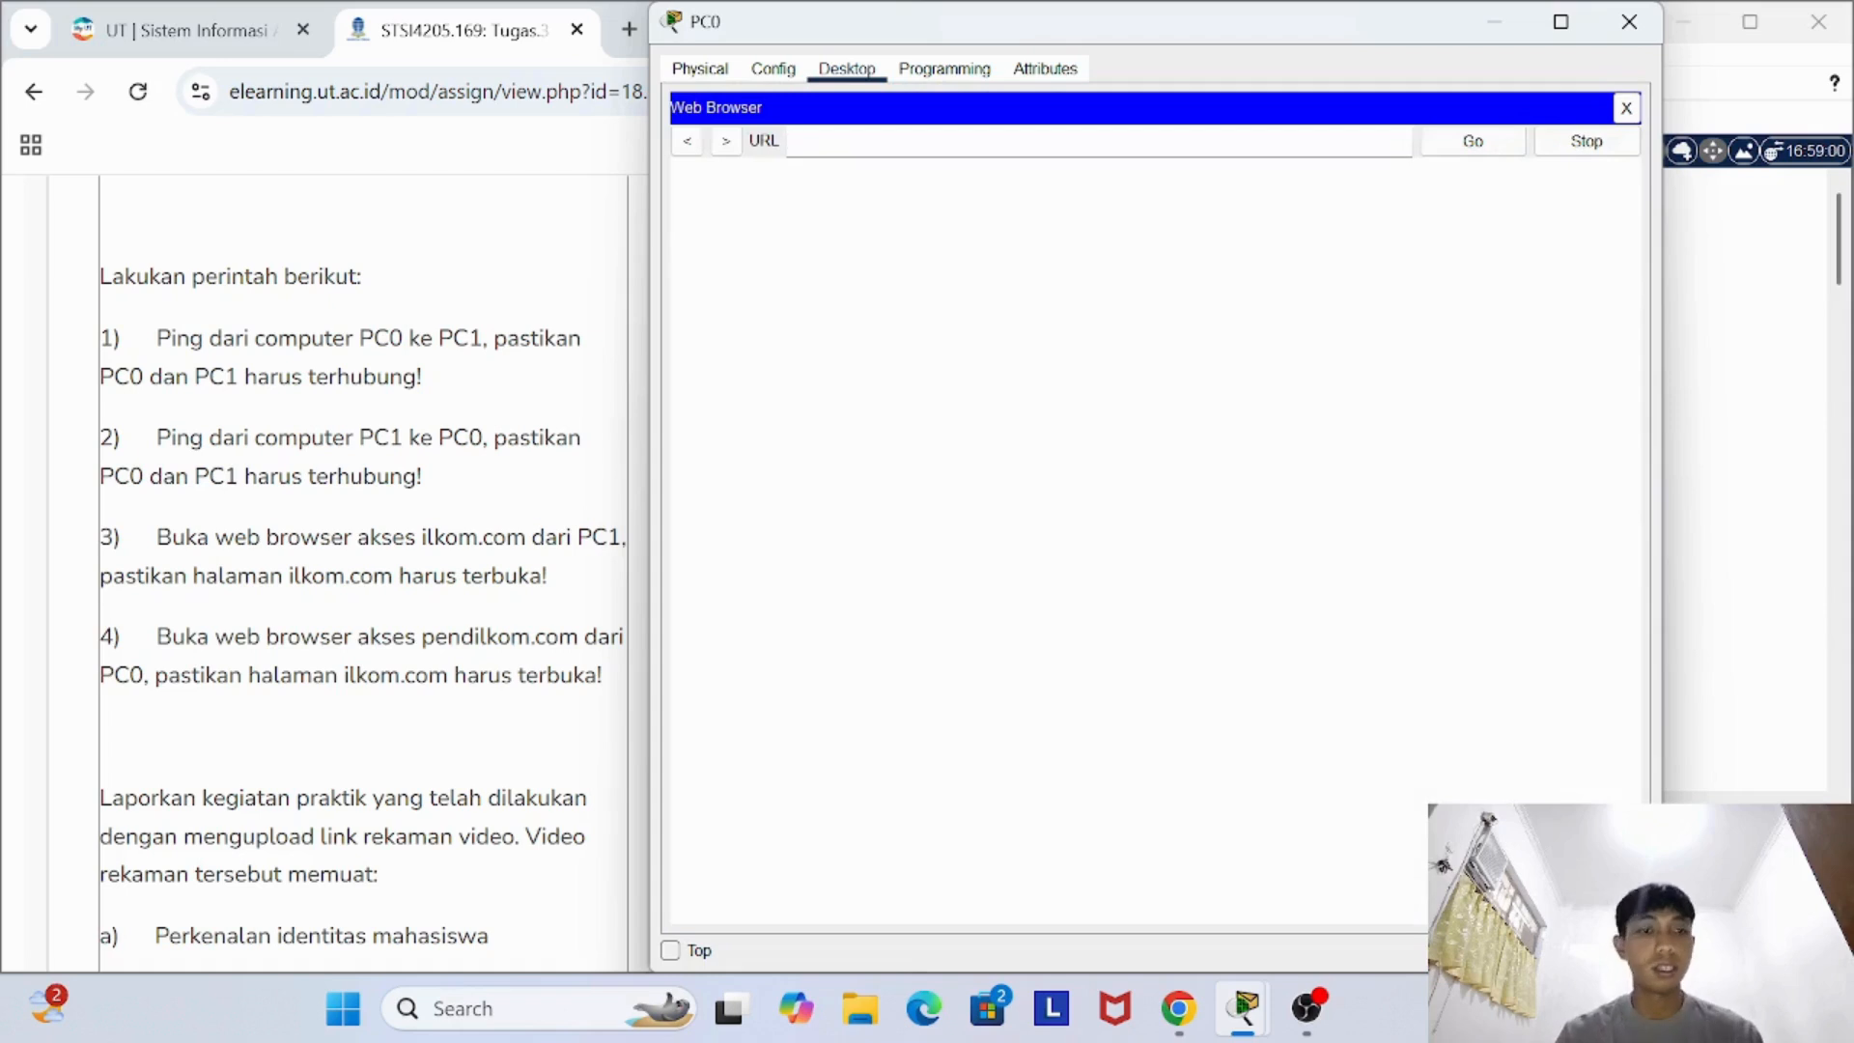
click(1099, 141)
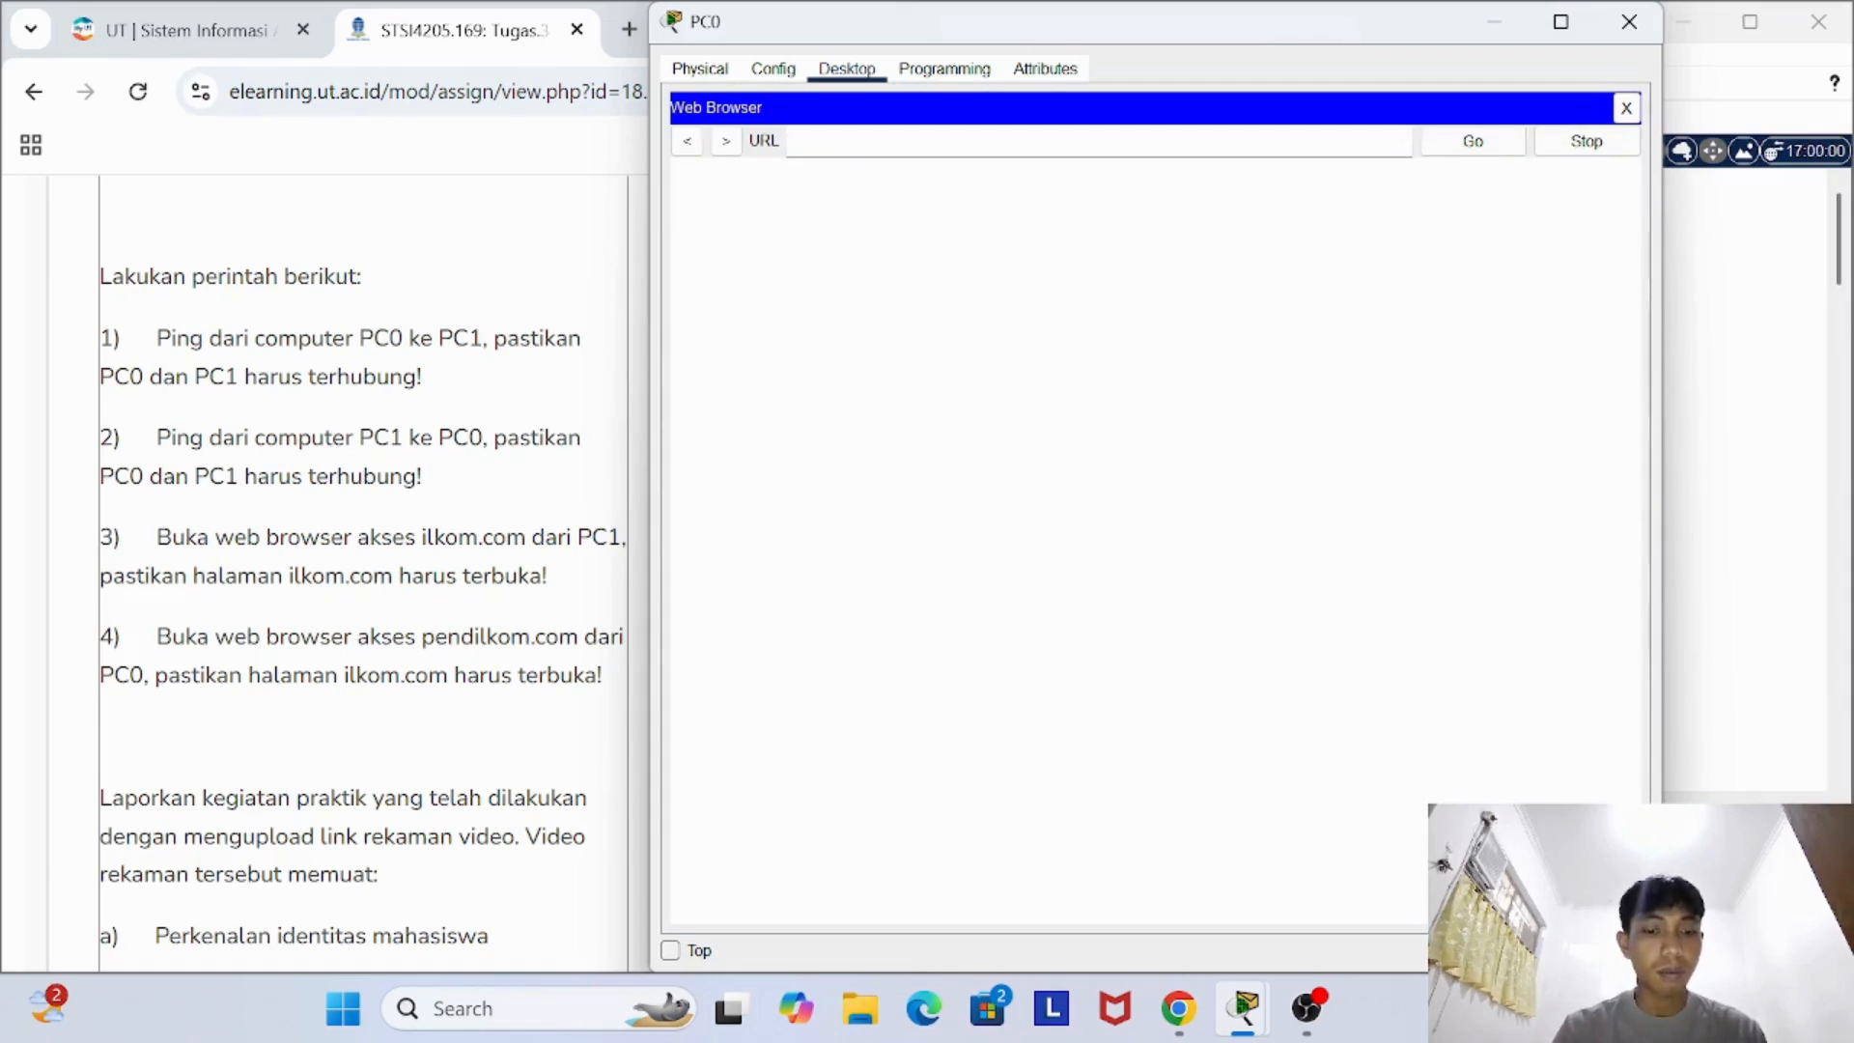
text(pendilkom)
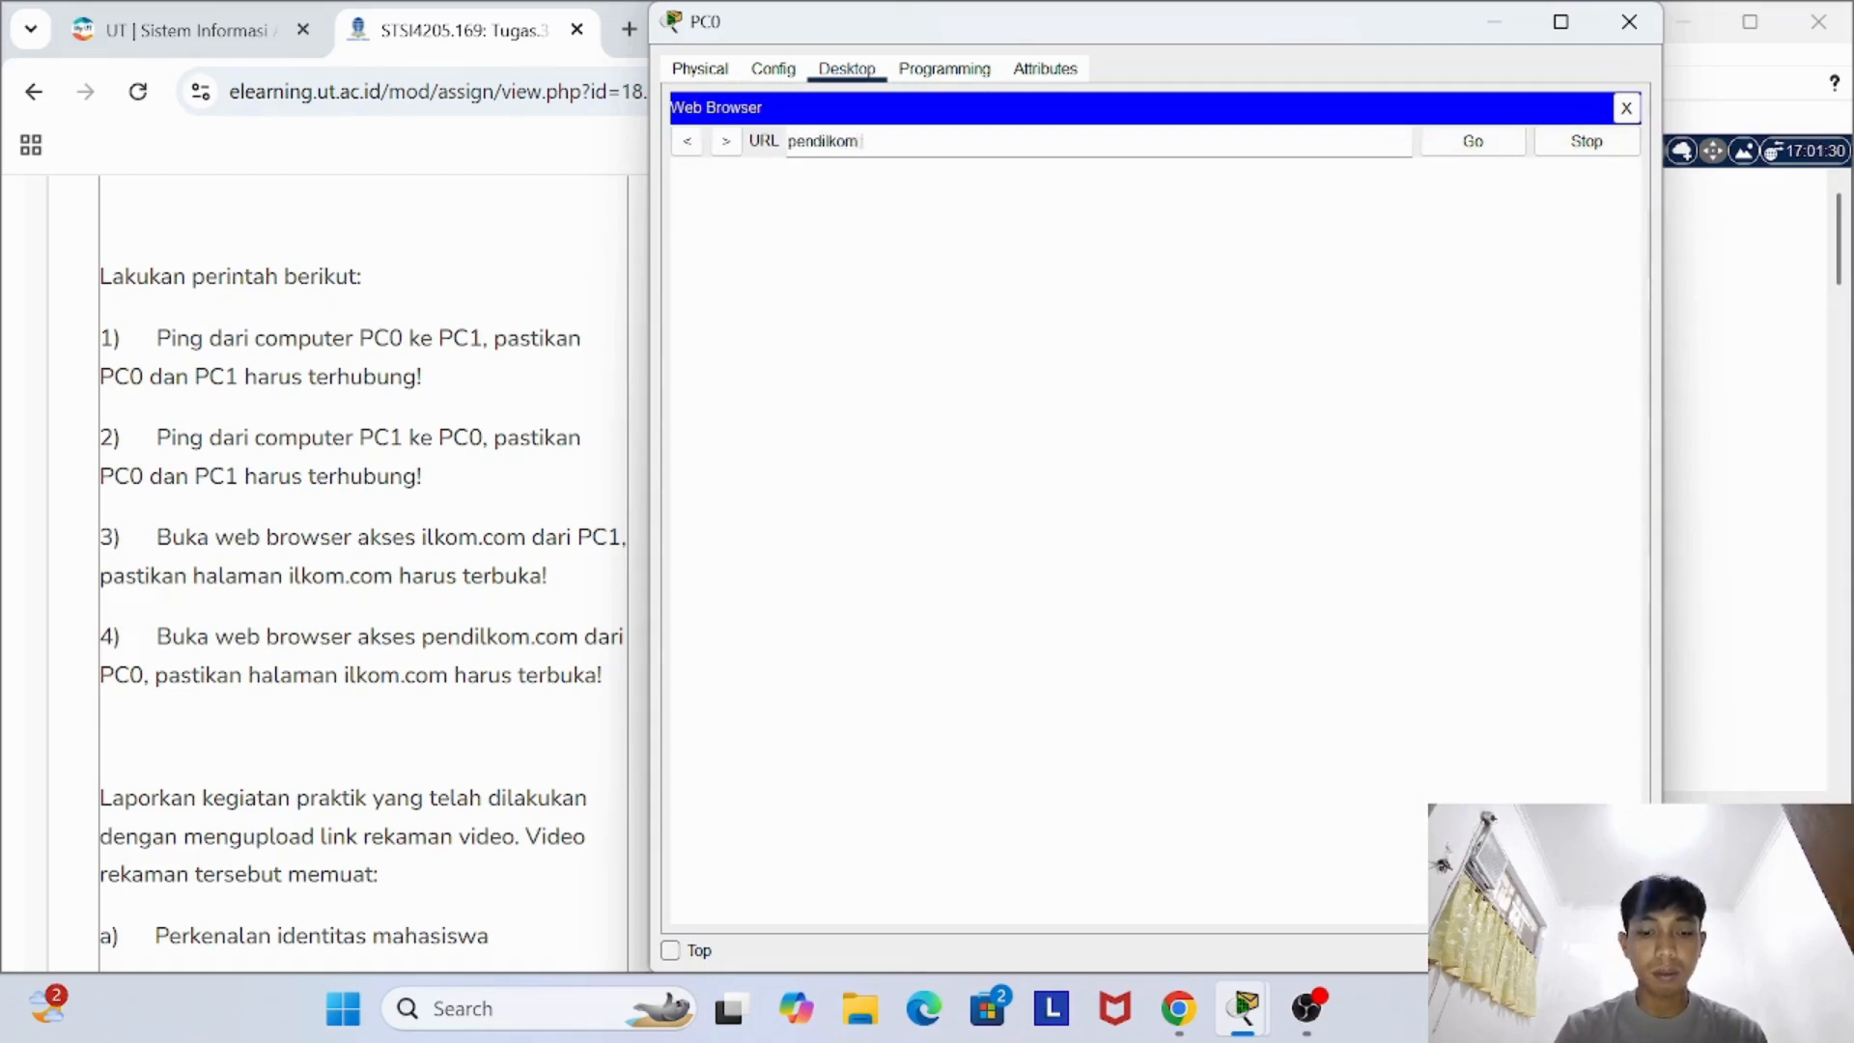
text(.com)
key(Return)
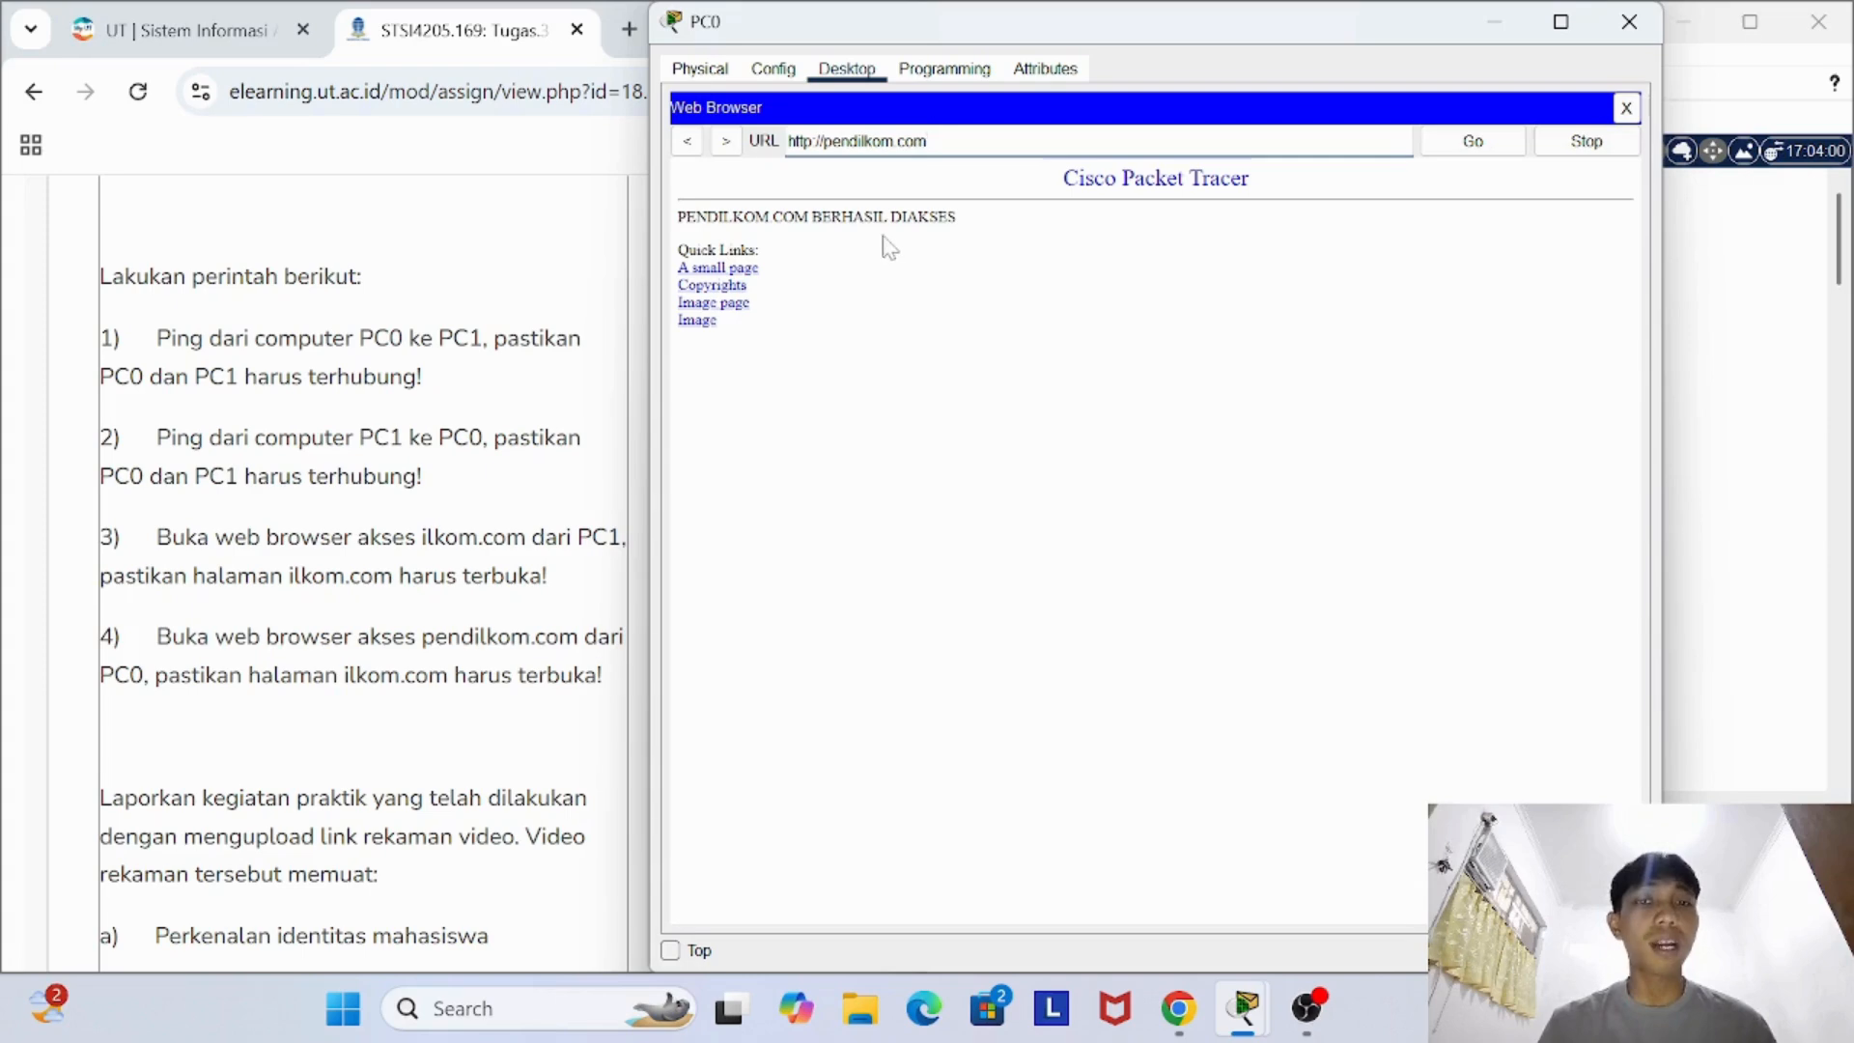
click(1657, 33)
scroll(662, 591, down, 2)
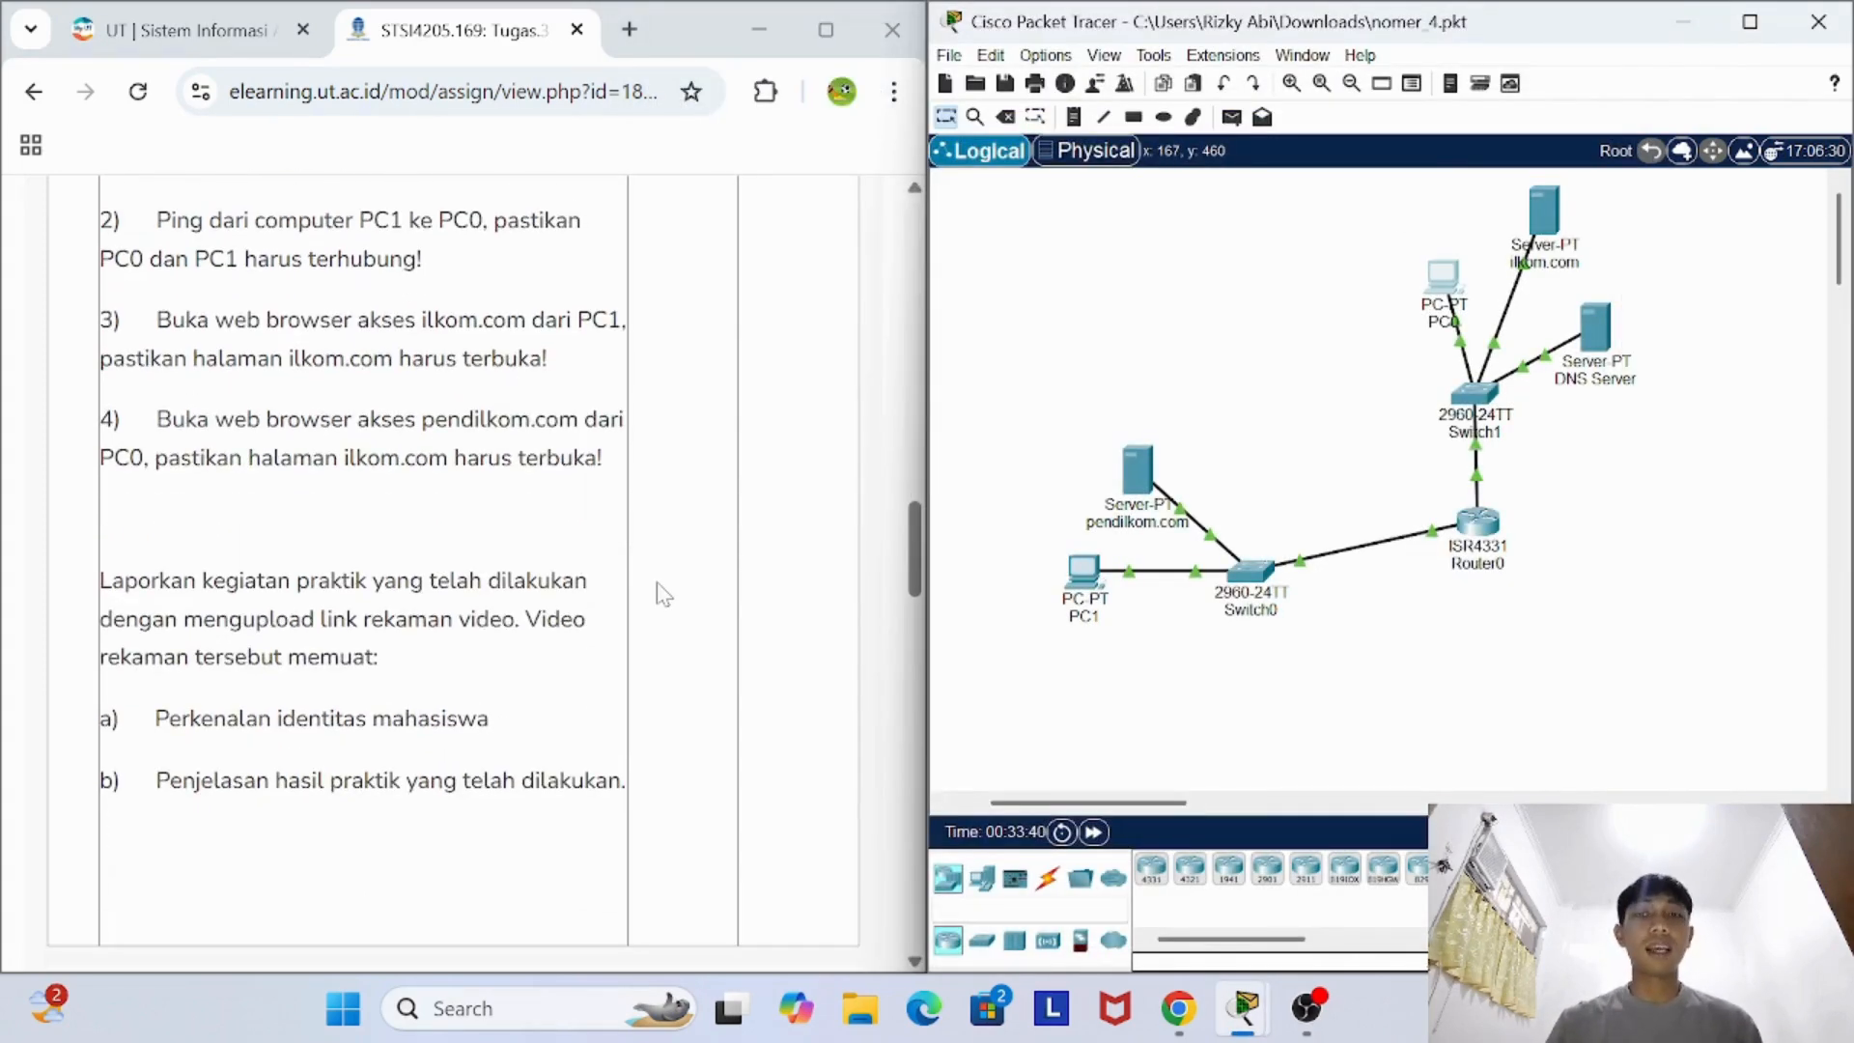